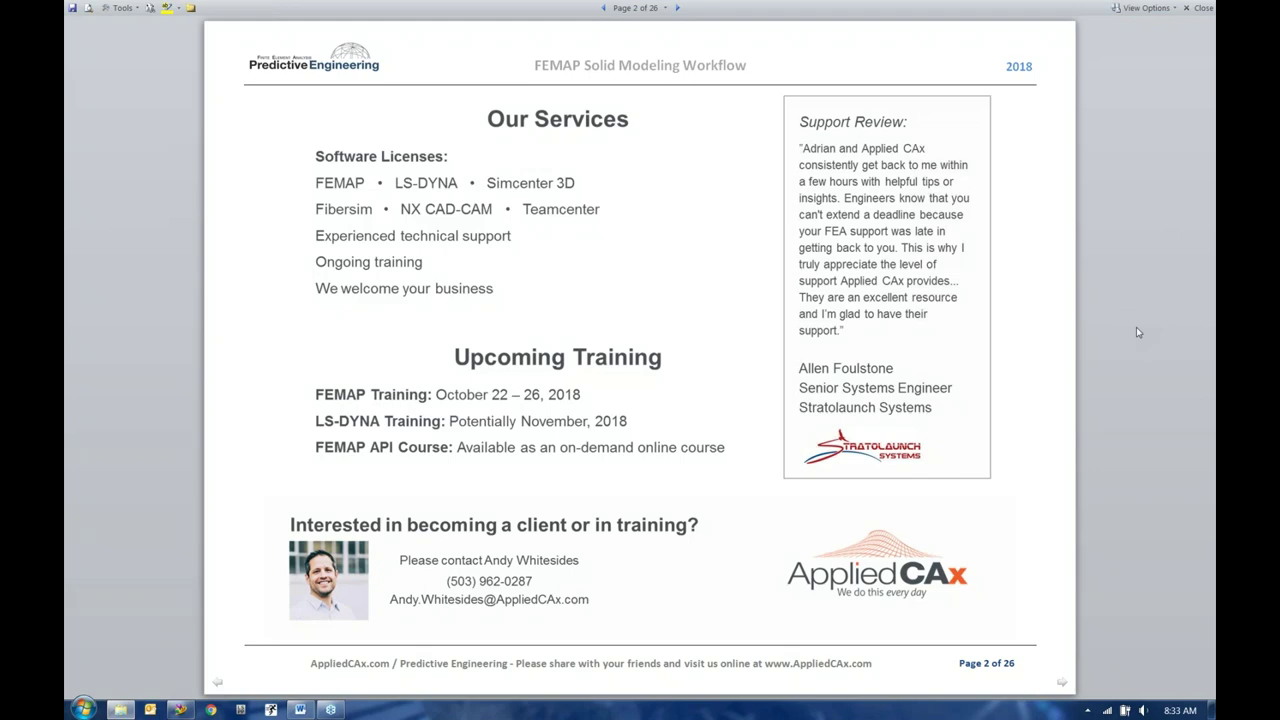
Step: Page through the seminar document from the services page via the table of contents and introduction to the FEMAP preferences page
{"action": "scroll", "coordinate": [1077, 592], "scroll_direction": "down", "scroll_amount": 1}
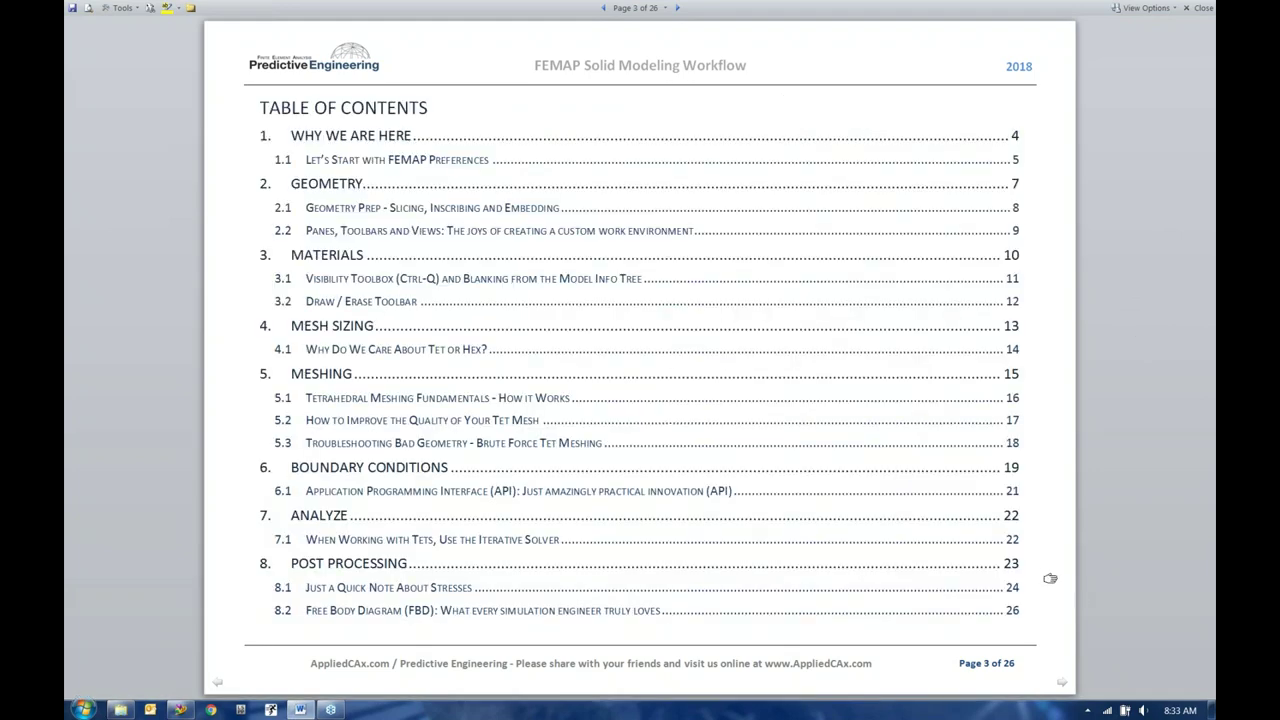
{"action": "scroll", "coordinate": [1048, 576], "scroll_direction": "down", "scroll_amount": 1}
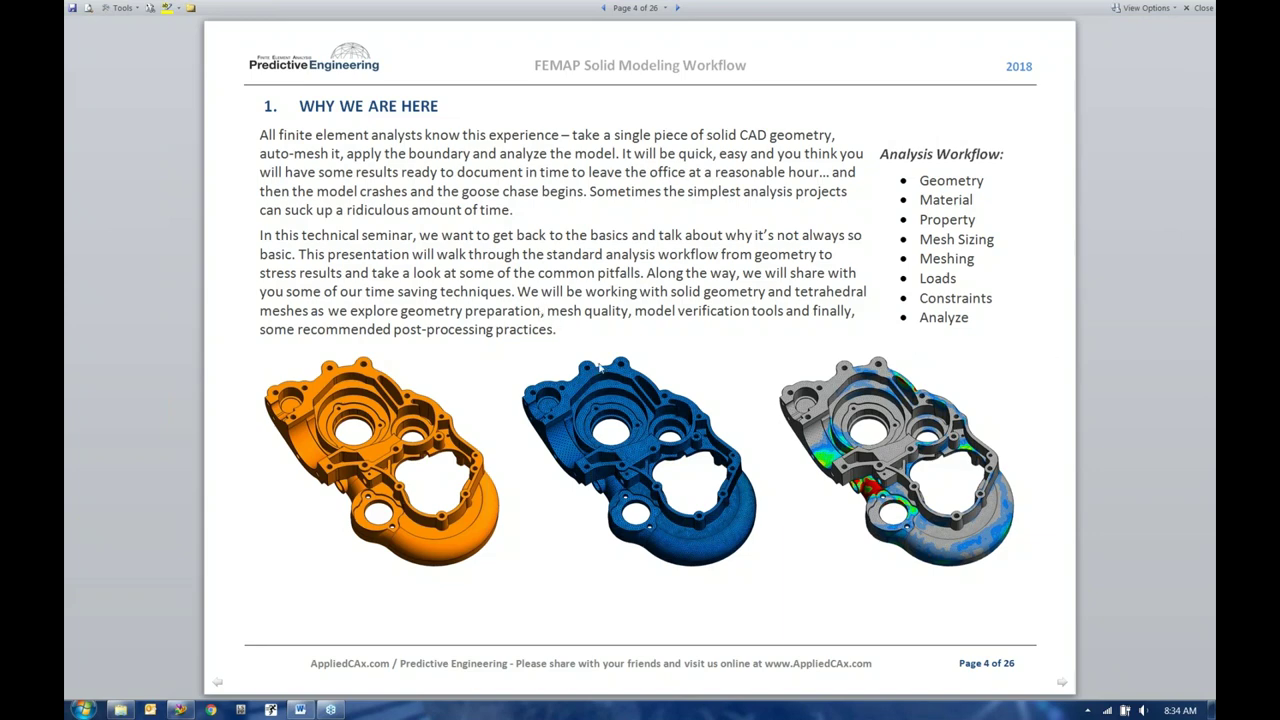
{"action": "key", "text": "Page_Up"}
{"action": "key", "text": "Page_Up"}
{"action": "key", "text": "Page_Down"}
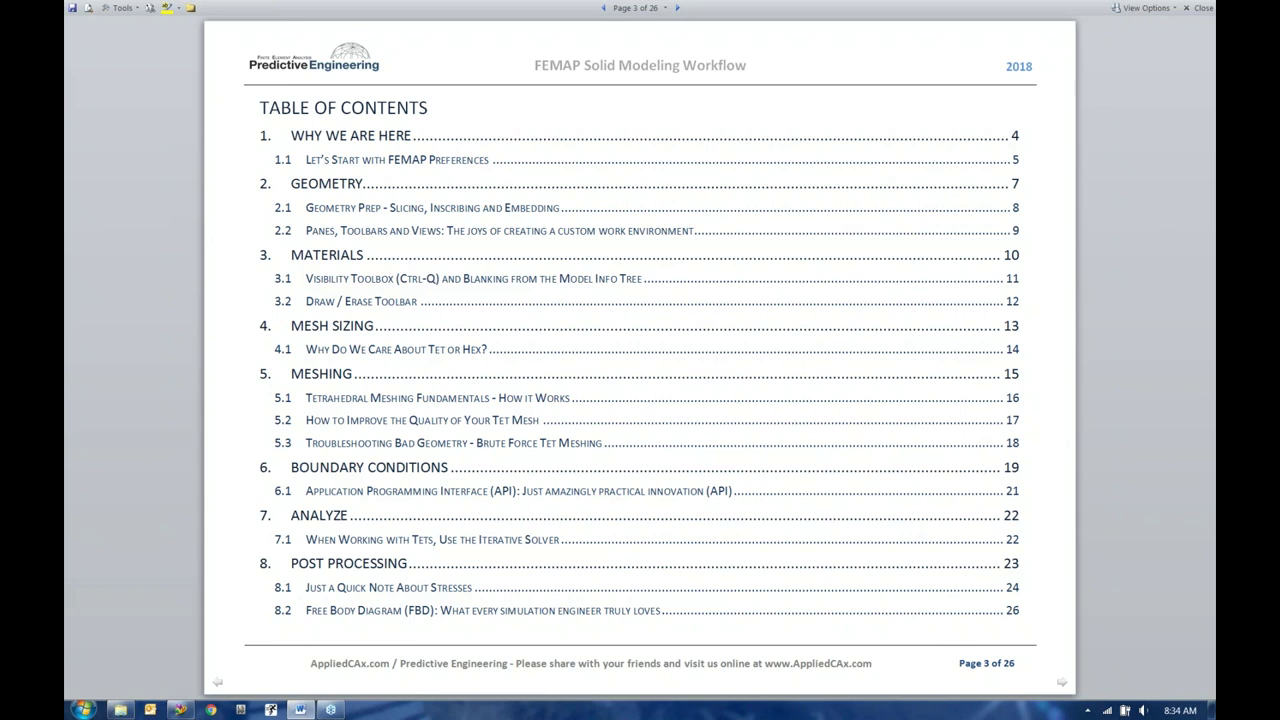
{"action": "scroll", "coordinate": [612, 500], "scroll_direction": "down", "scroll_amount": 1}
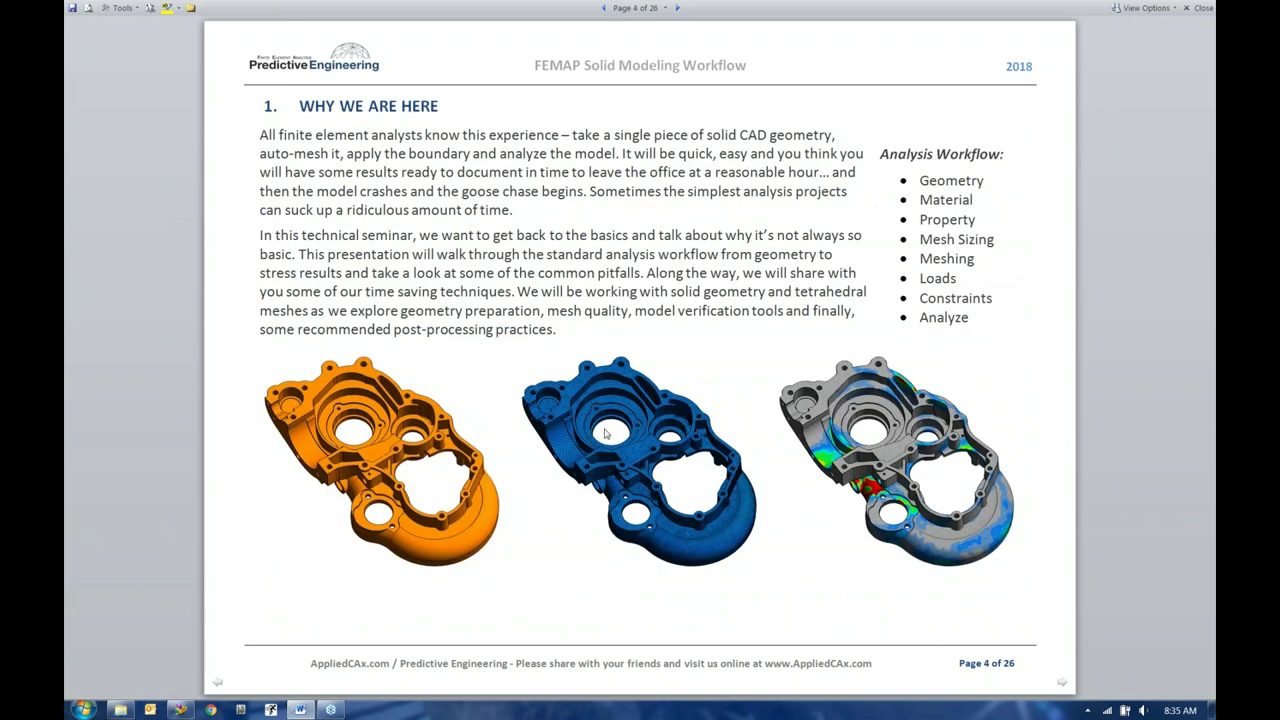
{"action": "key", "text": "End"}
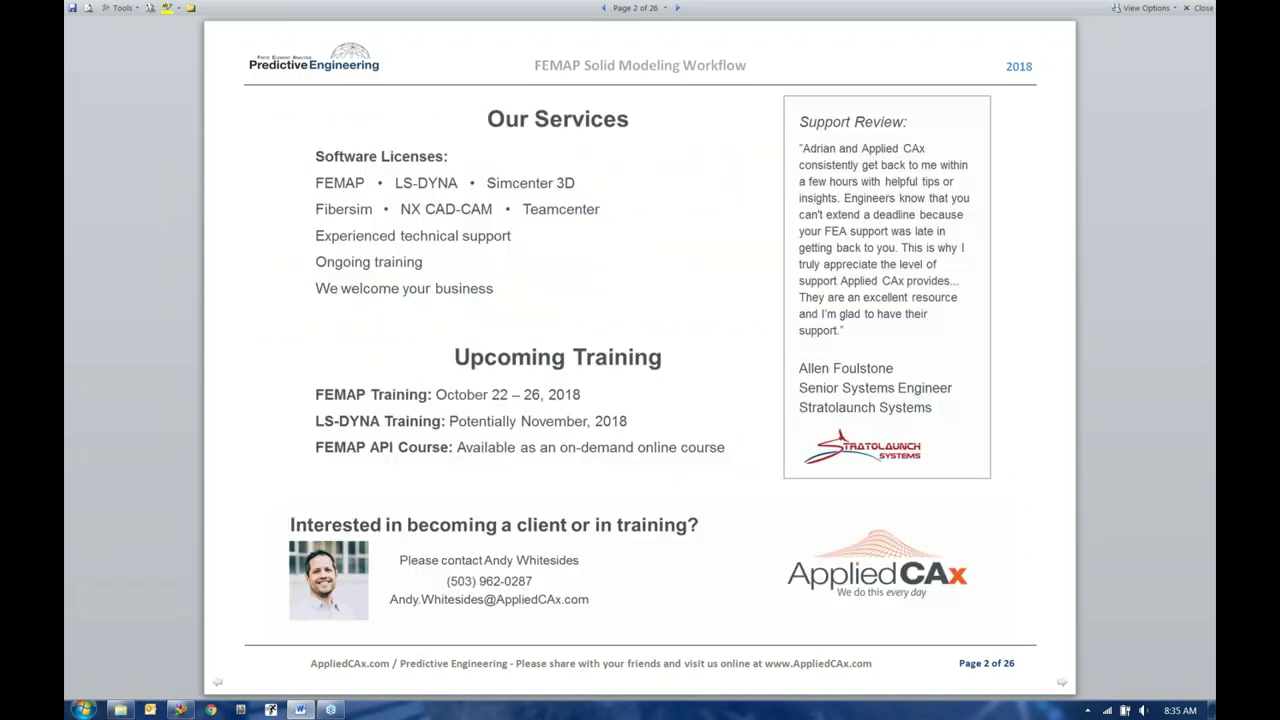
{"action": "key", "text": "Home"}
{"action": "scroll", "coordinate": [450, 472], "scroll_direction": "down", "scroll_amount": 3}
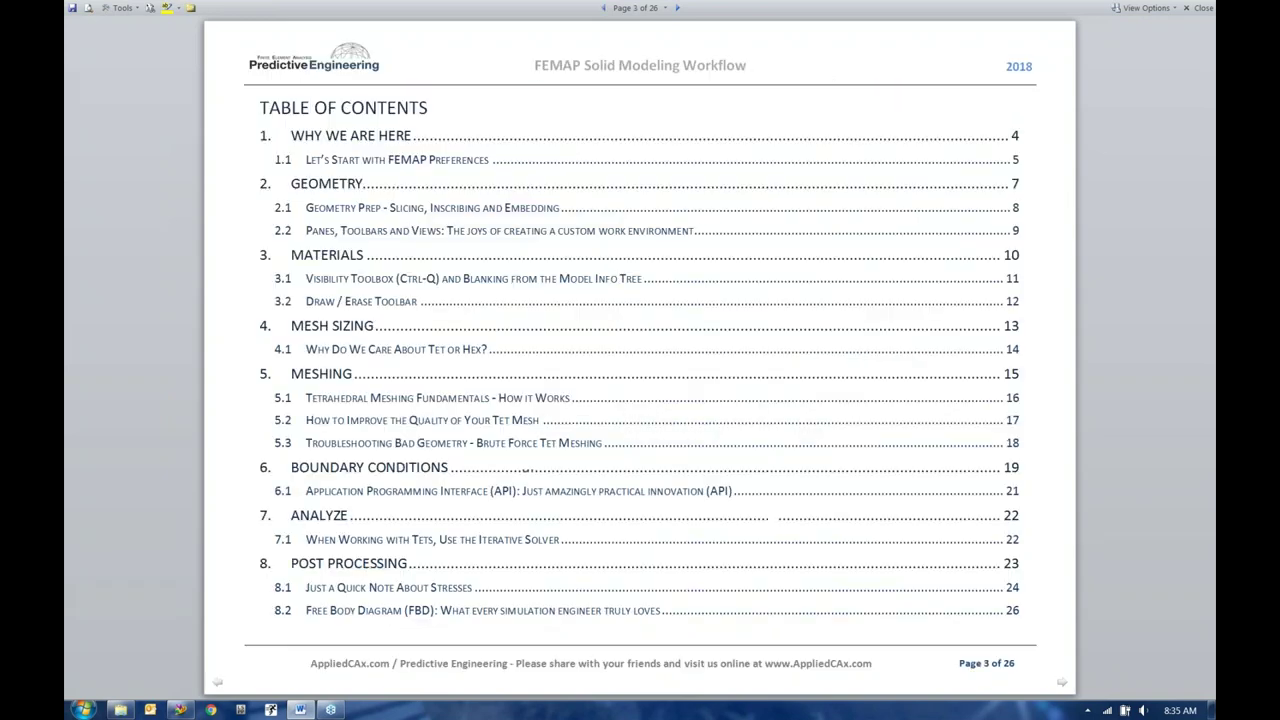
{"action": "key", "text": "Page_Down"}
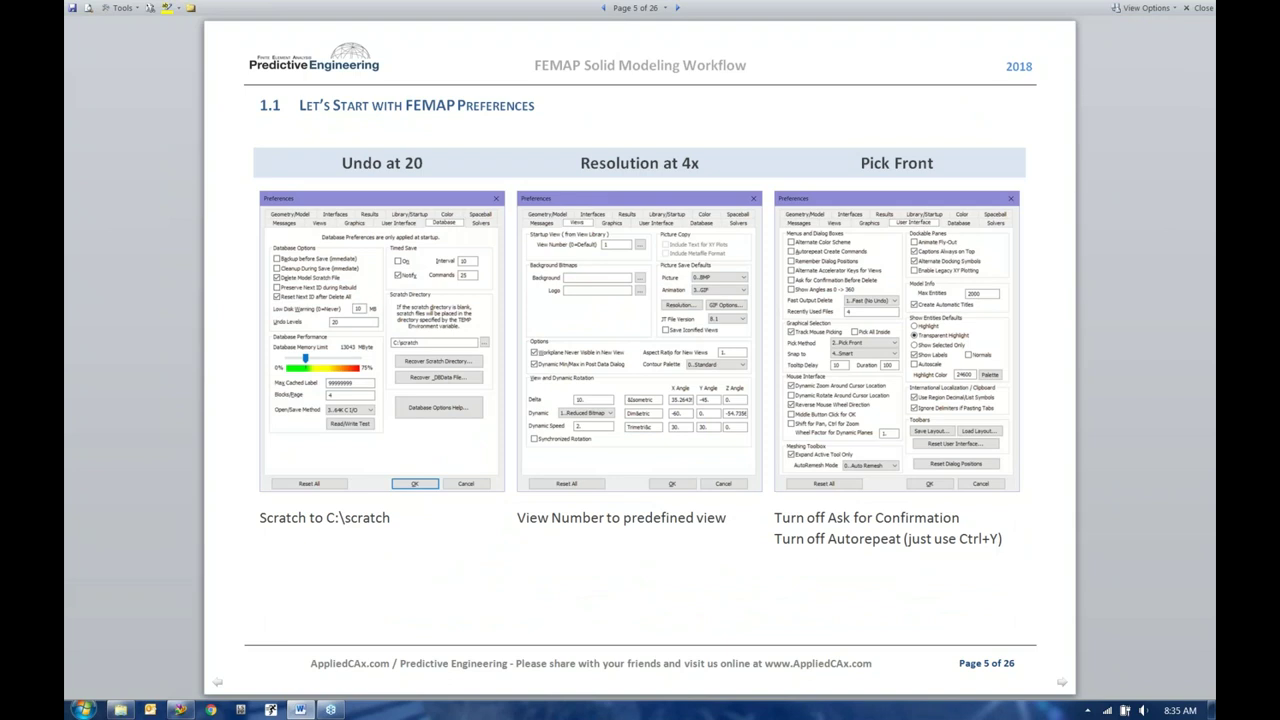
Step: Switch to the empty Femap model, enlarge the graphics area by shrinking the messages pane, and open the preferences
{"action": "right_click", "coordinate": [180, 709]}
{"action": "left_click", "coordinate": [140, 645]}
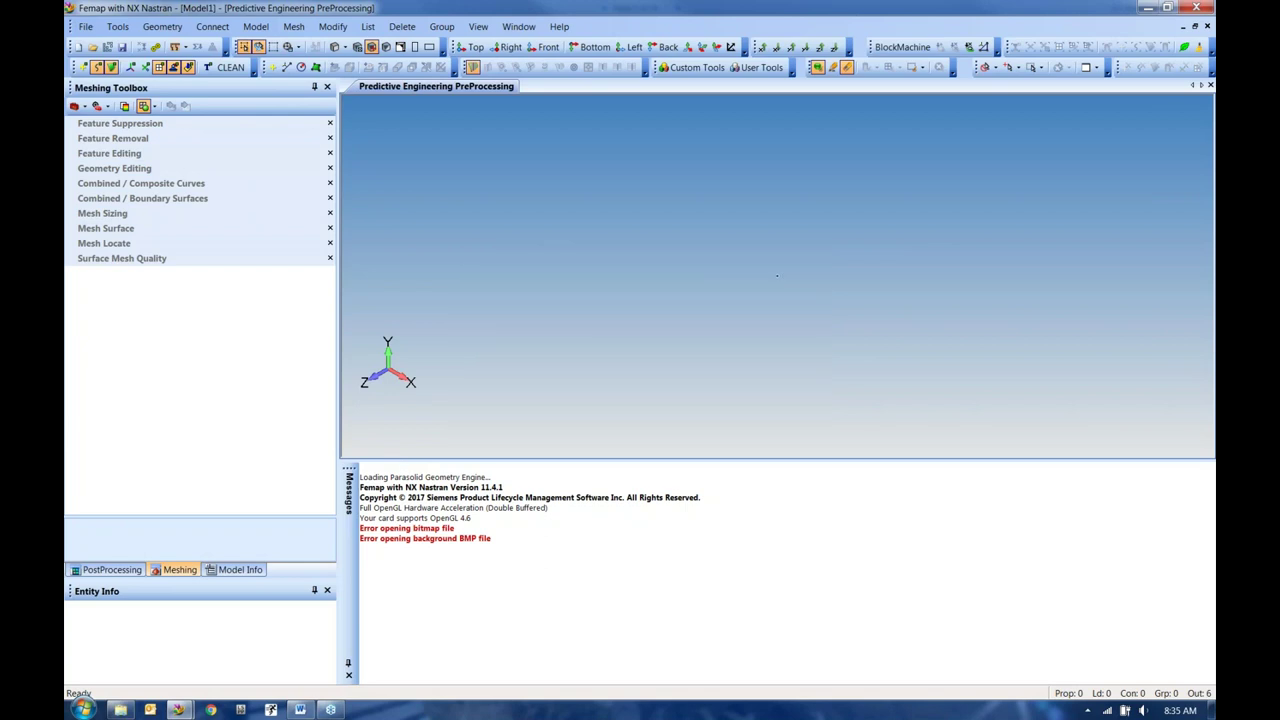
{"action": "left_click_drag", "start_coordinate": [395, 460], "coordinate": [406, 568]}
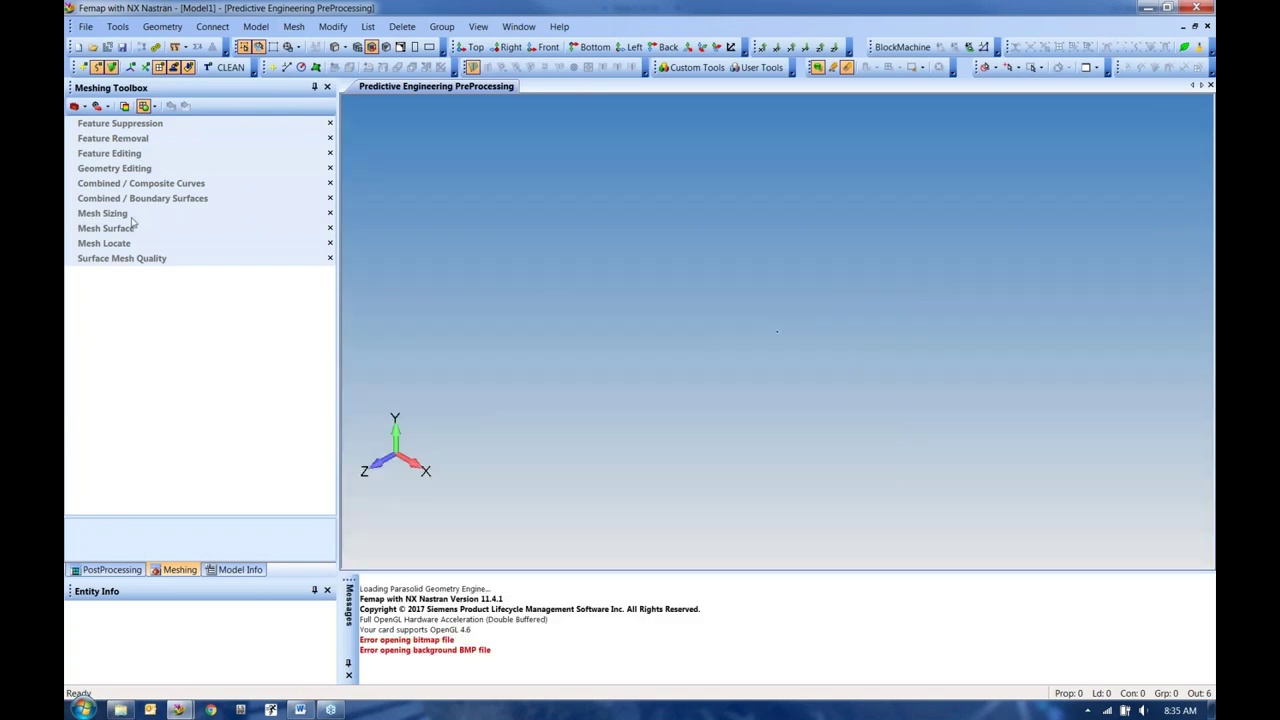
{"action": "left_click", "coordinate": [85, 26]}
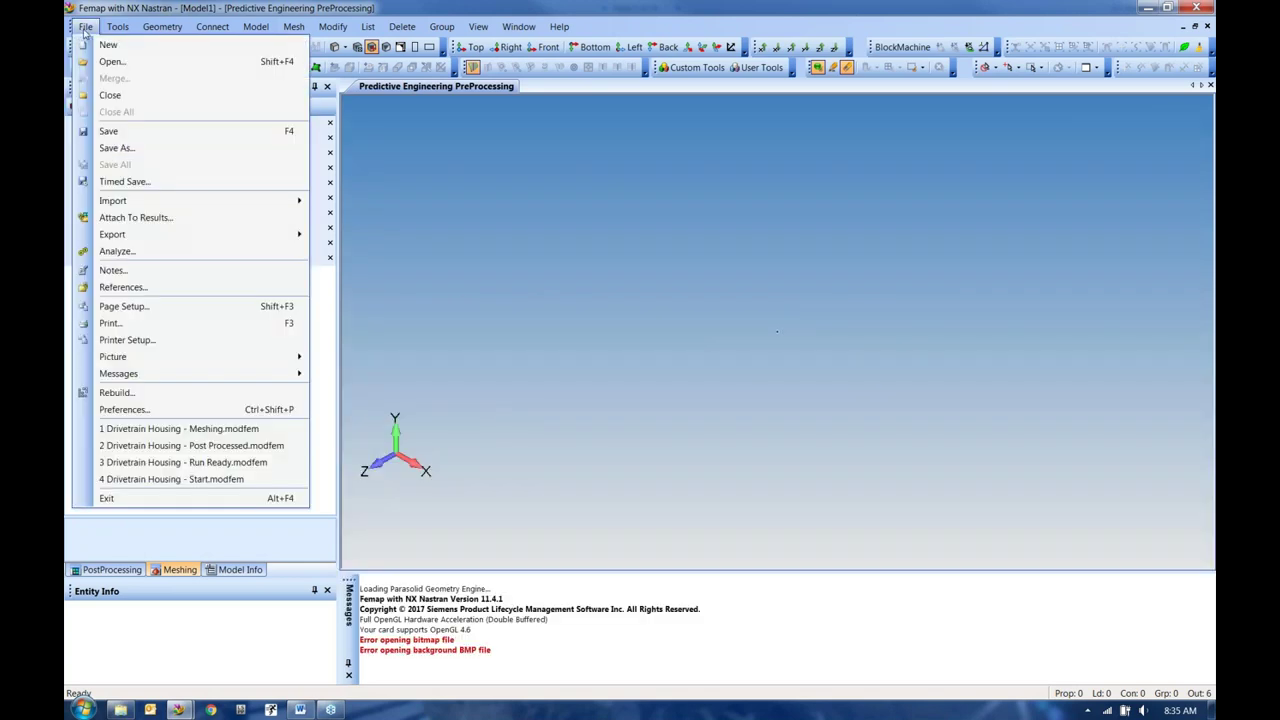
{"action": "left_click", "coordinate": [143, 416]}
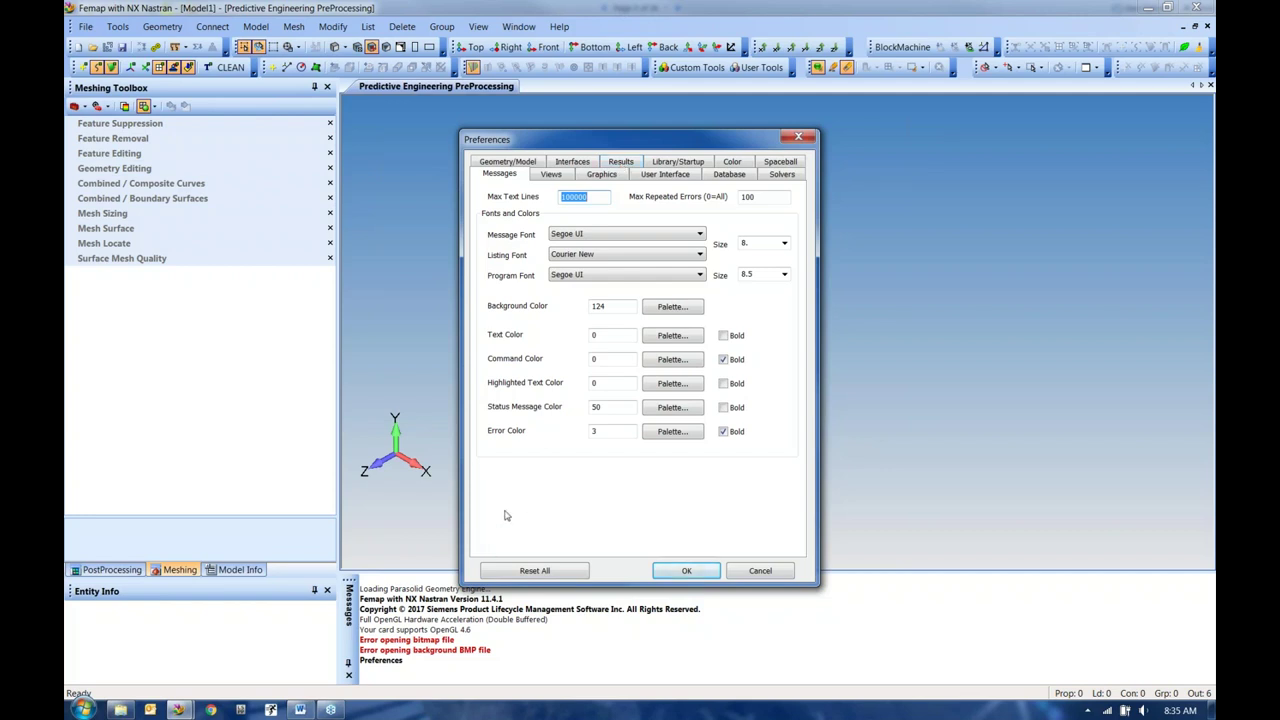
Step: Check the preferences page in the seminar document and open the picture resolution options of the Views preferences in the meshed housing model
{"action": "left_click", "coordinate": [299, 710]}
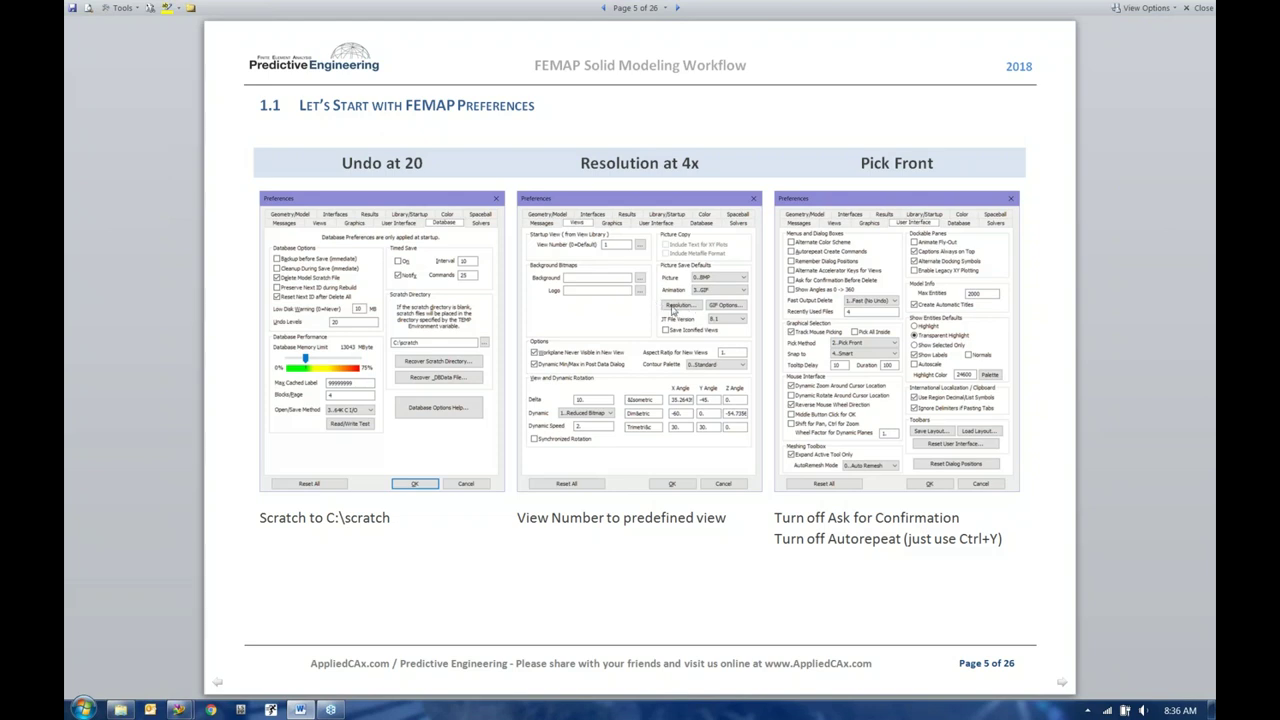
{"action": "mouse_move", "coordinate": [178, 709]}
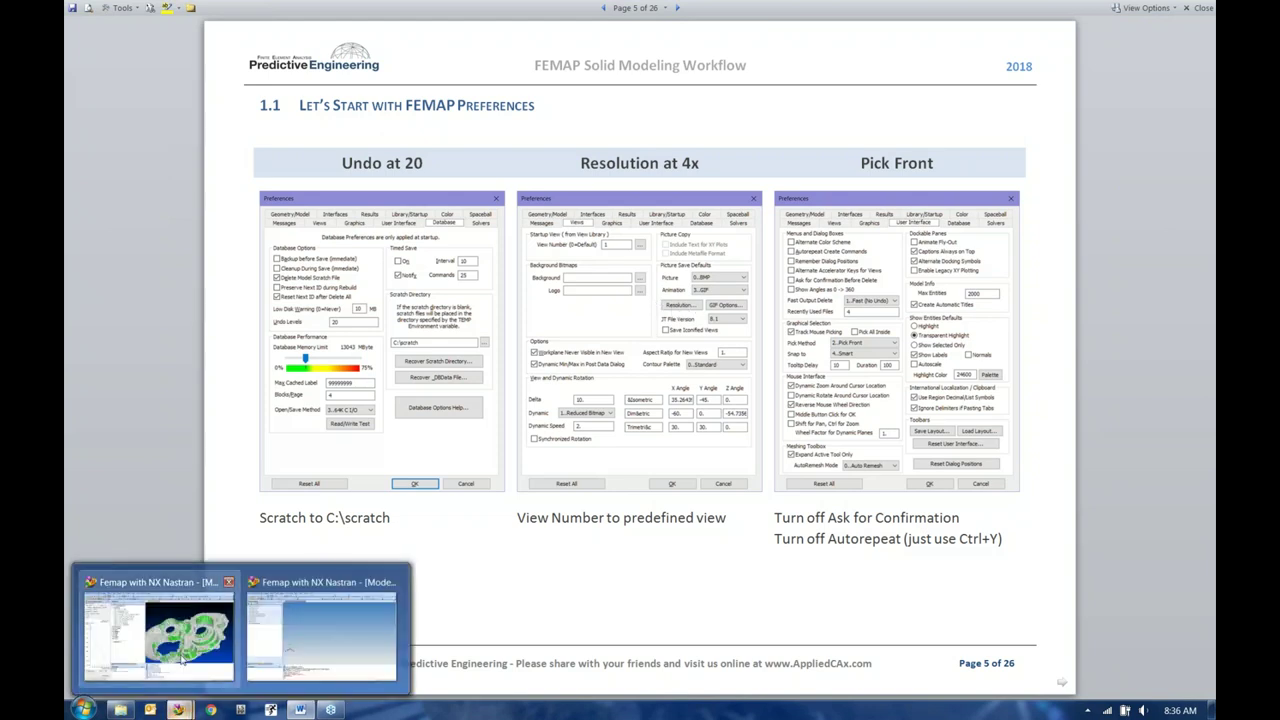
{"action": "left_click", "coordinate": [180, 650]}
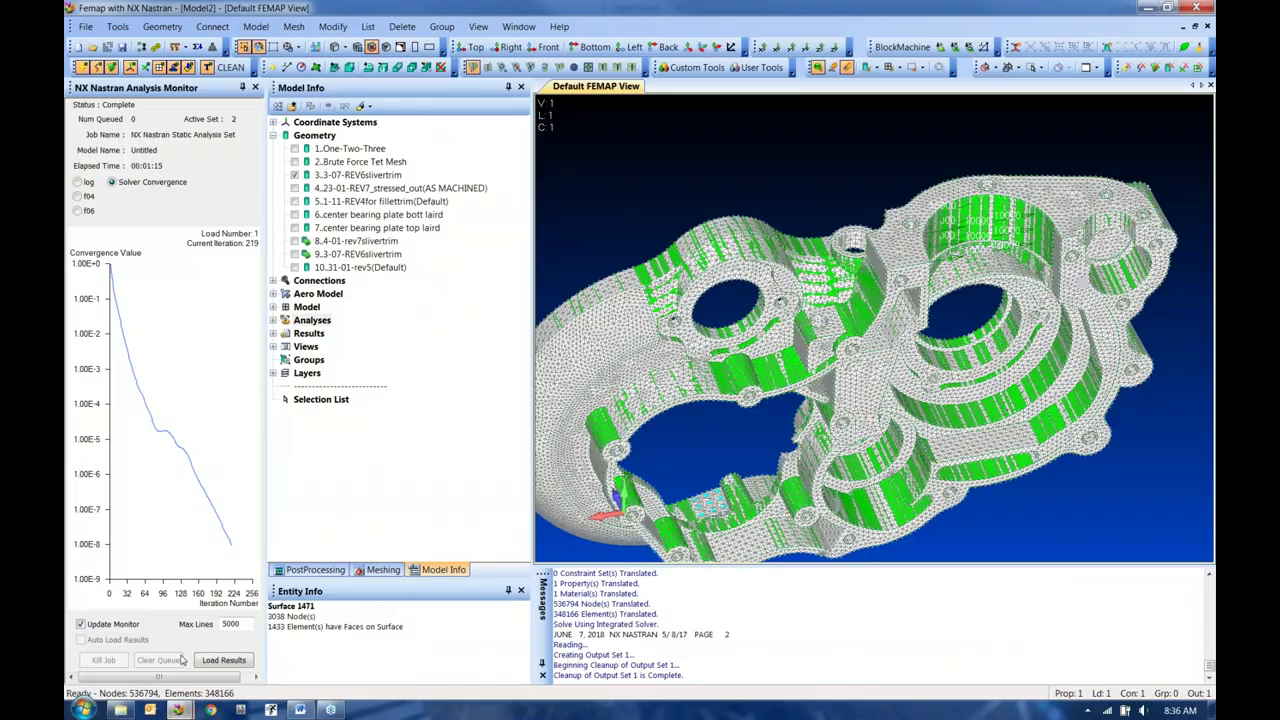
{"action": "left_click", "coordinate": [86, 26]}
{"action": "left_click", "coordinate": [140, 410]}
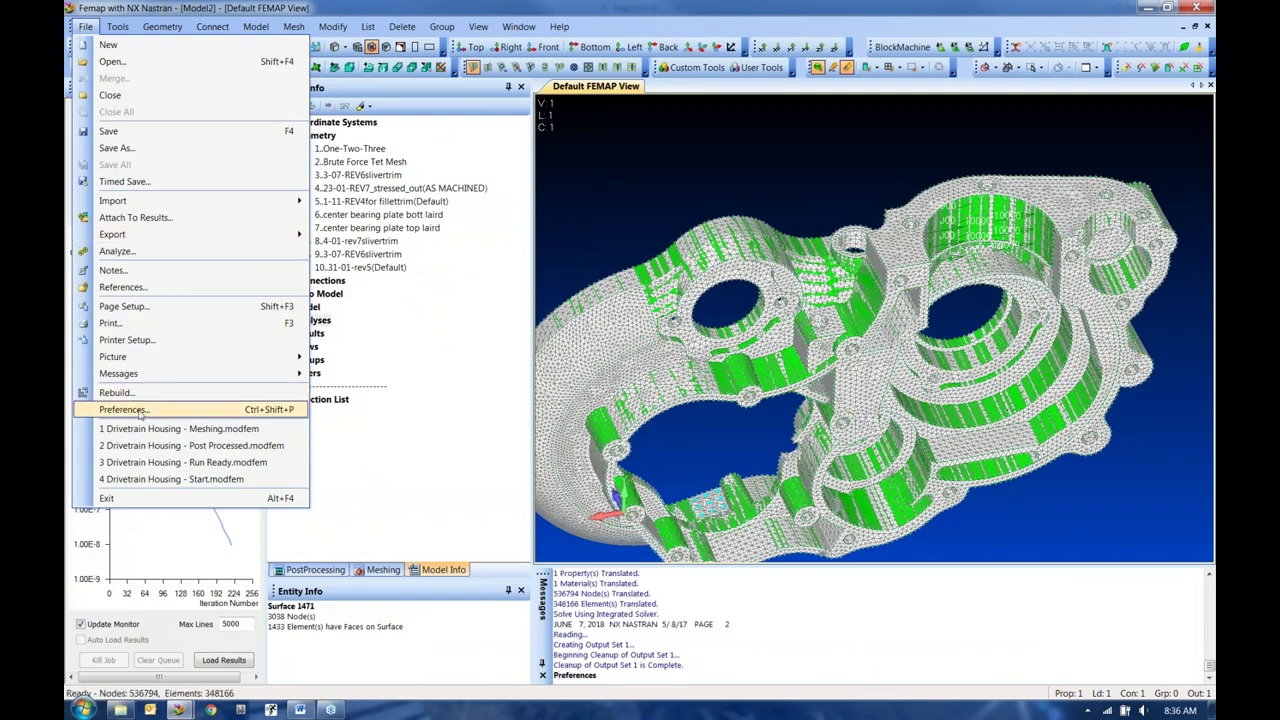
{"action": "left_click", "coordinate": [560, 177]}
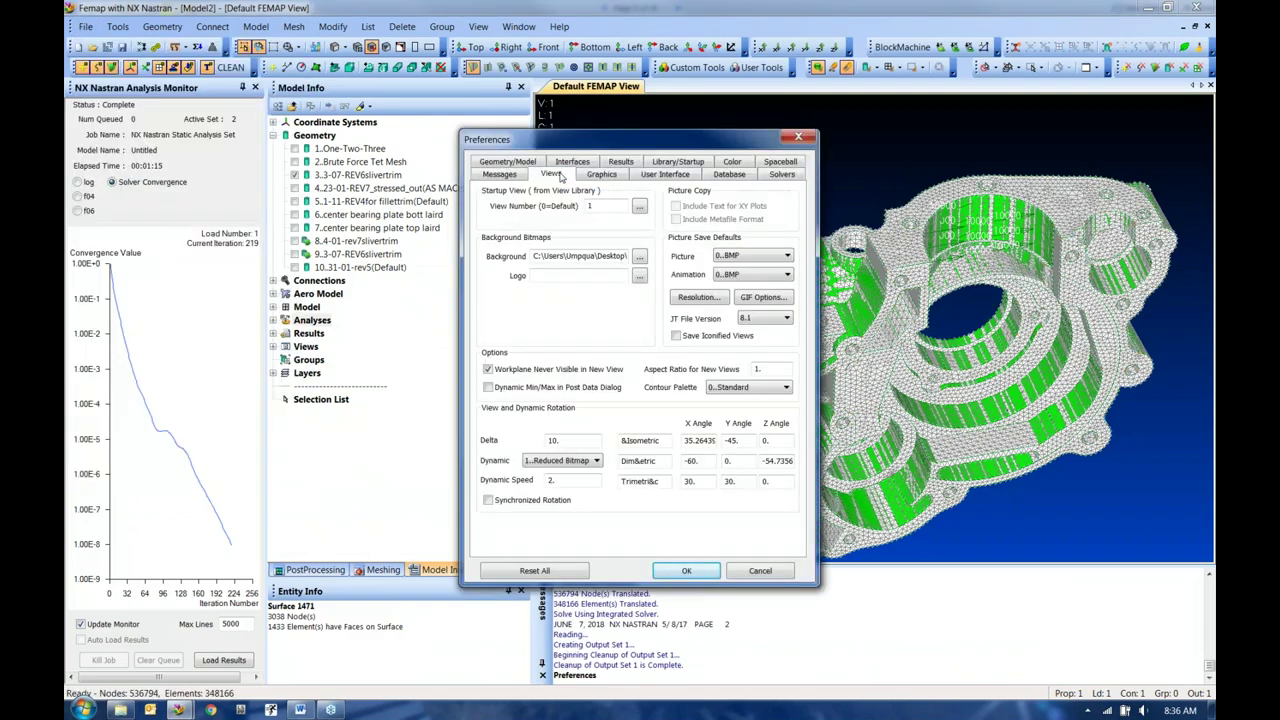
{"action": "left_click", "coordinate": [698, 297]}
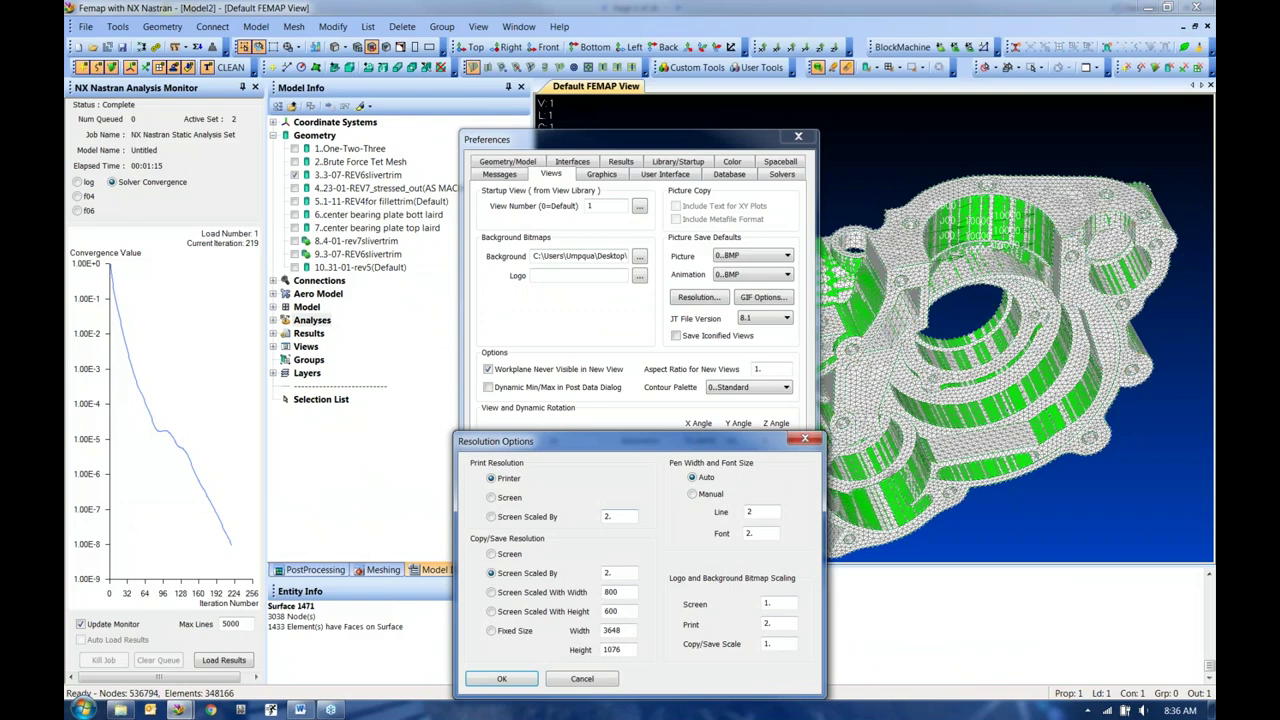
Step: Try the Fixed Size setting for the copy/save resolution in the resolution options
{"action": "double_click", "coordinate": [608, 572]}
{"action": "left_click", "coordinate": [506, 632]}
{"action": "key", "text": "Tab"}
{"action": "left_click", "coordinate": [502, 679]}
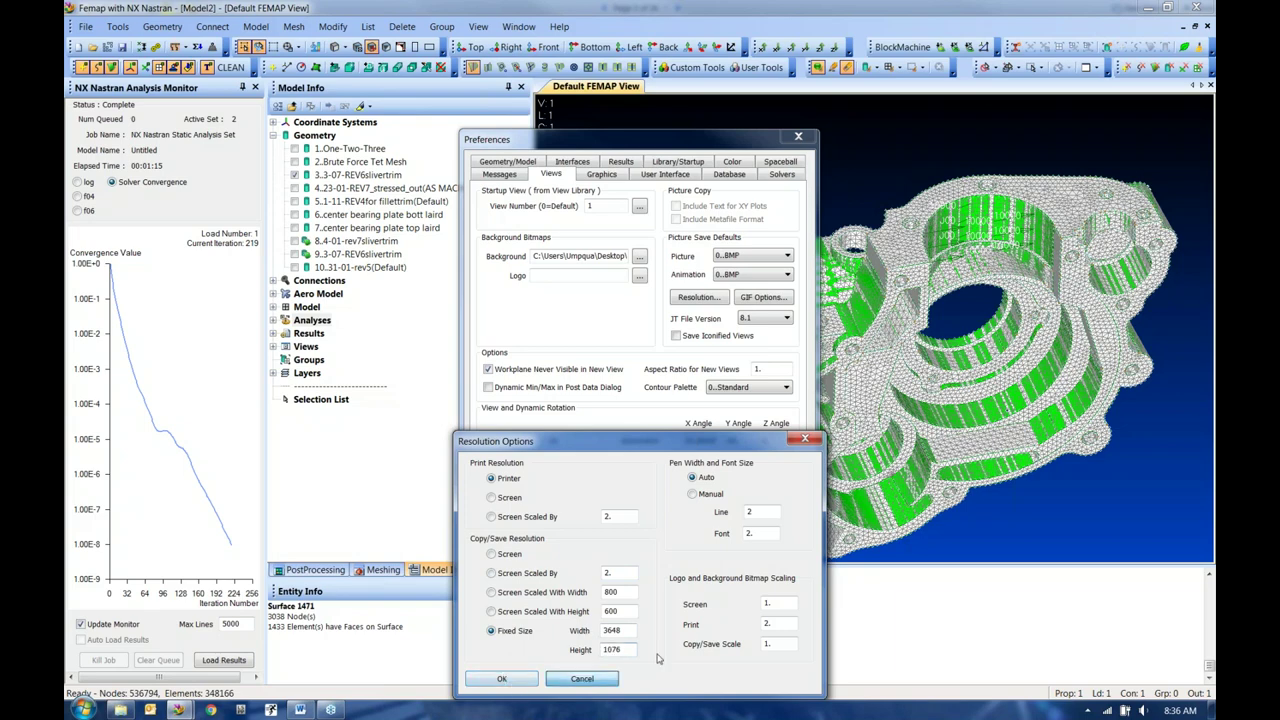
{"action": "key", "text": "Return"}
Step: Advance the seminar document to the page on dynamic zoom and rotation, and close the meshed housing model's Femap session without saving
{"action": "left_click", "coordinate": [305, 710]}
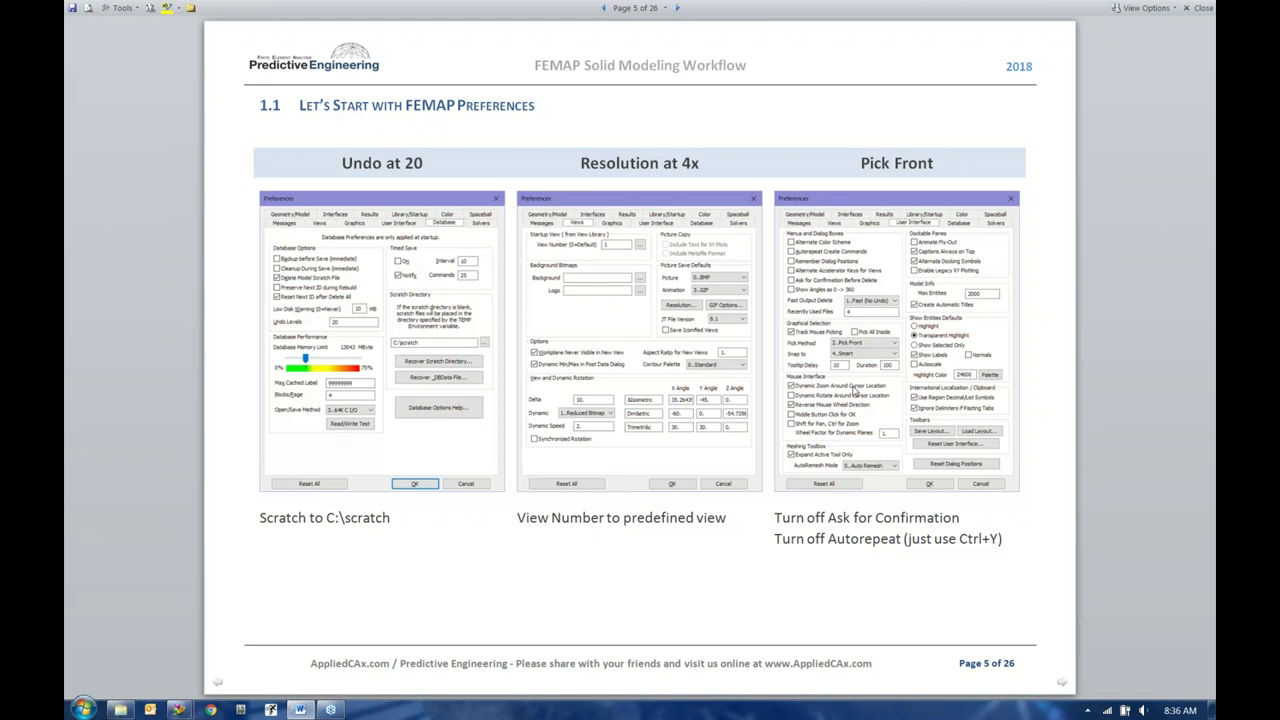
{"action": "scroll", "coordinate": [830, 403], "scroll_direction": "down", "scroll_amount": 1}
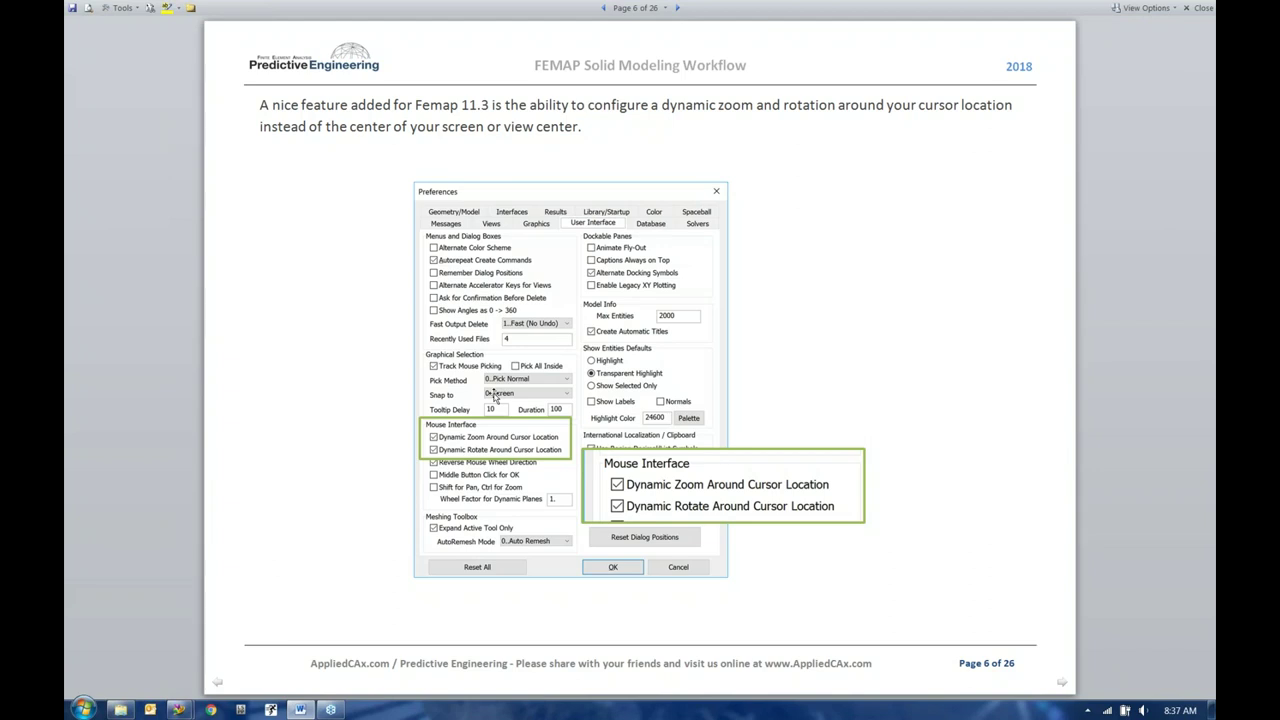
{"action": "mouse_move", "coordinate": [178, 709]}
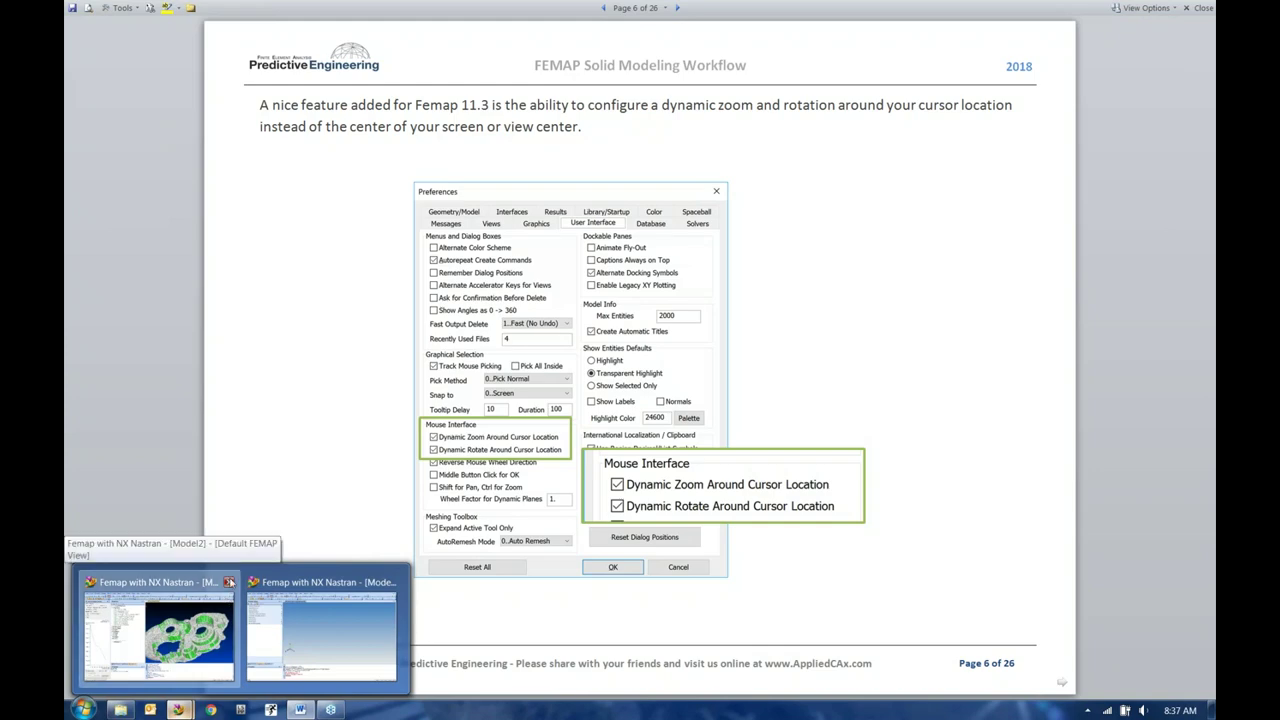
{"action": "left_click", "coordinate": [228, 582]}
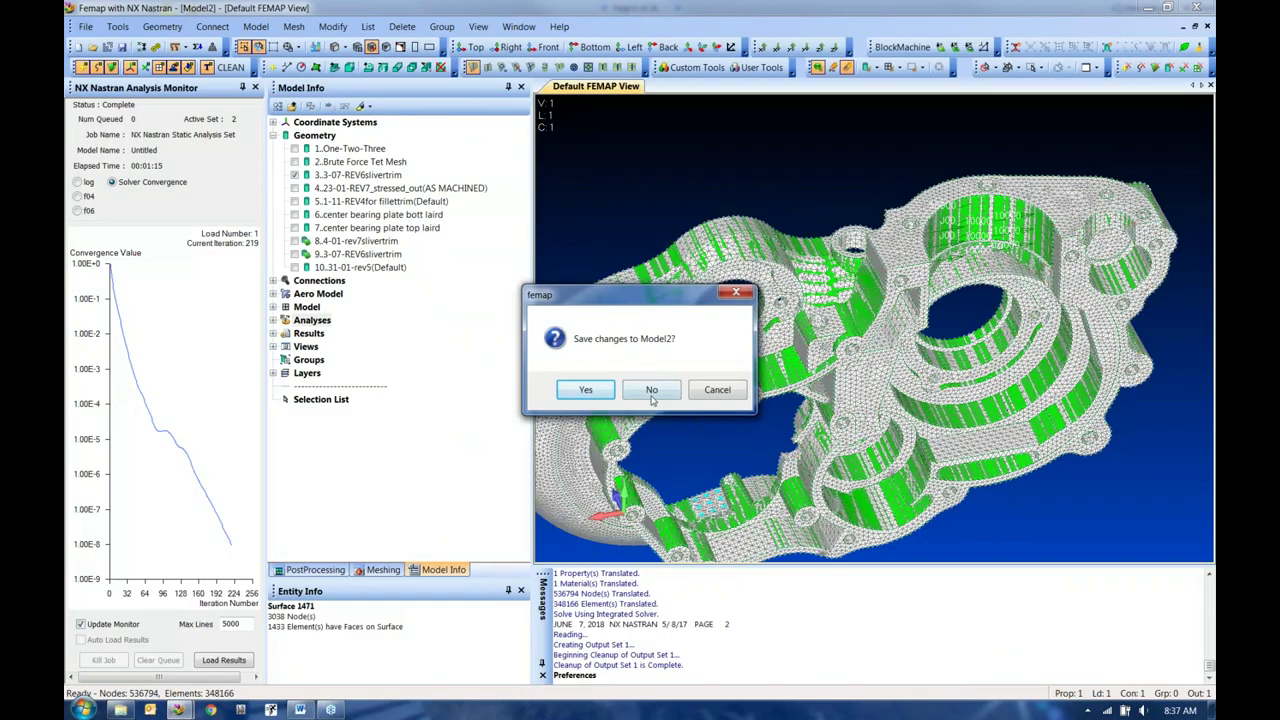
{"action": "left_click", "coordinate": [656, 392]}
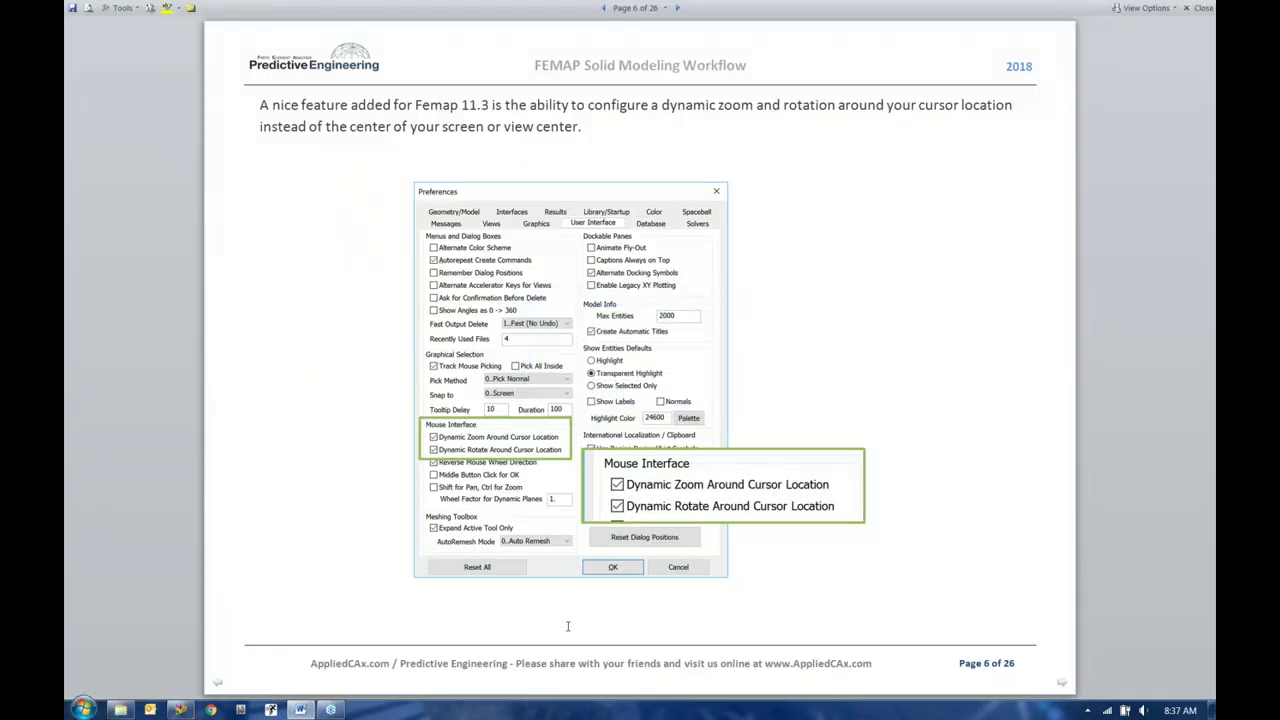
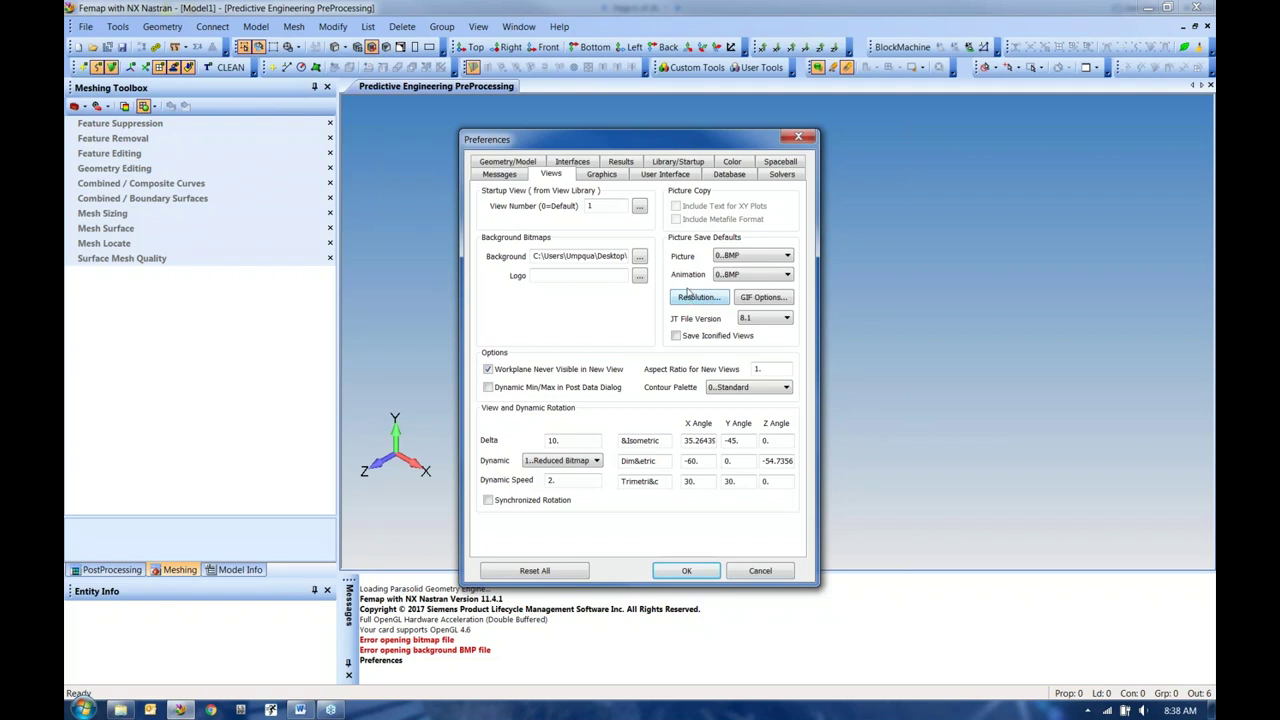
Step: Look through the view library entries available for the startup view in the Views preferences, leaving the view number as is
{"action": "left_click", "coordinate": [577, 205]}
{"action": "left_click", "coordinate": [640, 206]}
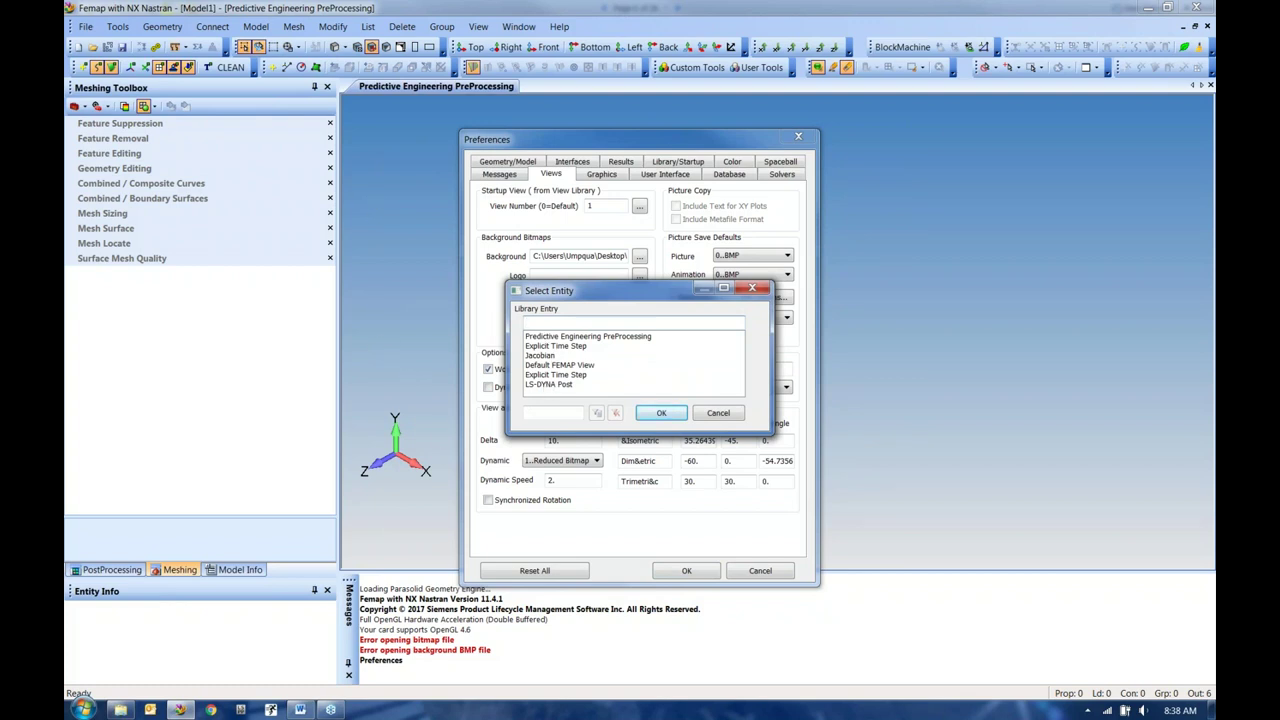
{"action": "left_click", "coordinate": [717, 416]}
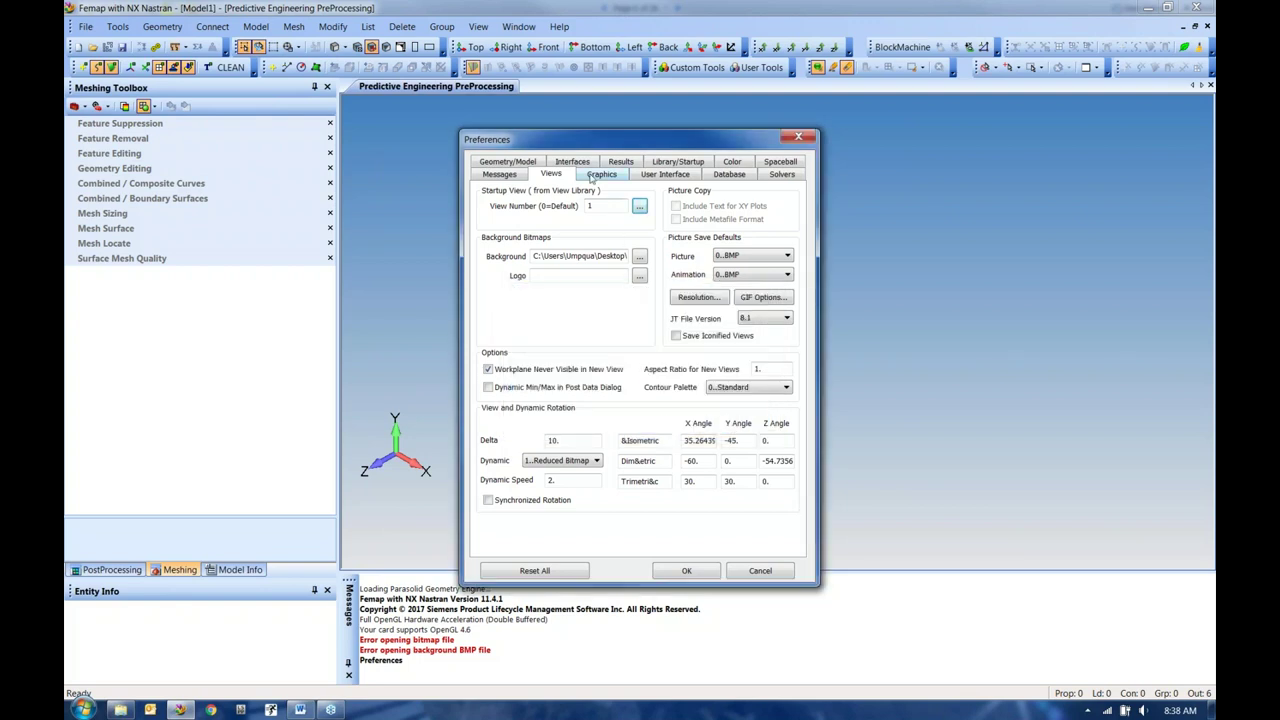
Step: Inspect the pick method choices in the User Interface preferences and keep Pick Normal
{"action": "left_click", "coordinate": [652, 176]}
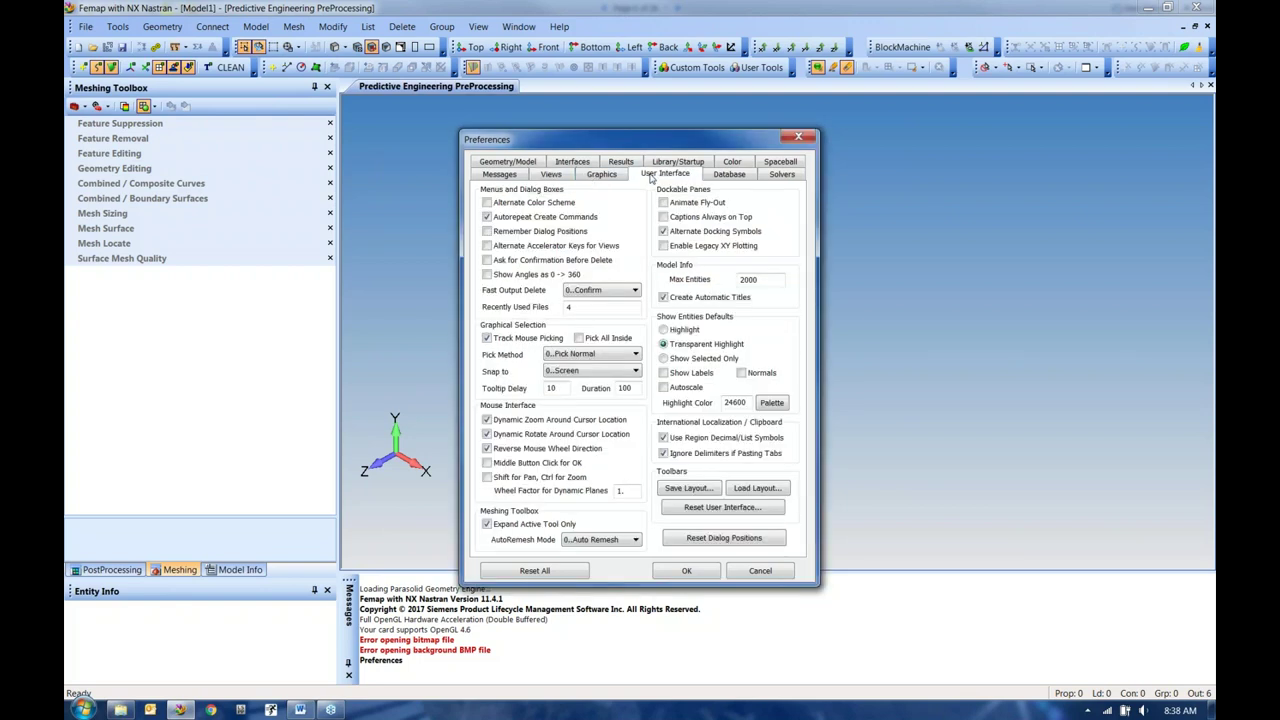
{"action": "left_click", "coordinate": [571, 358]}
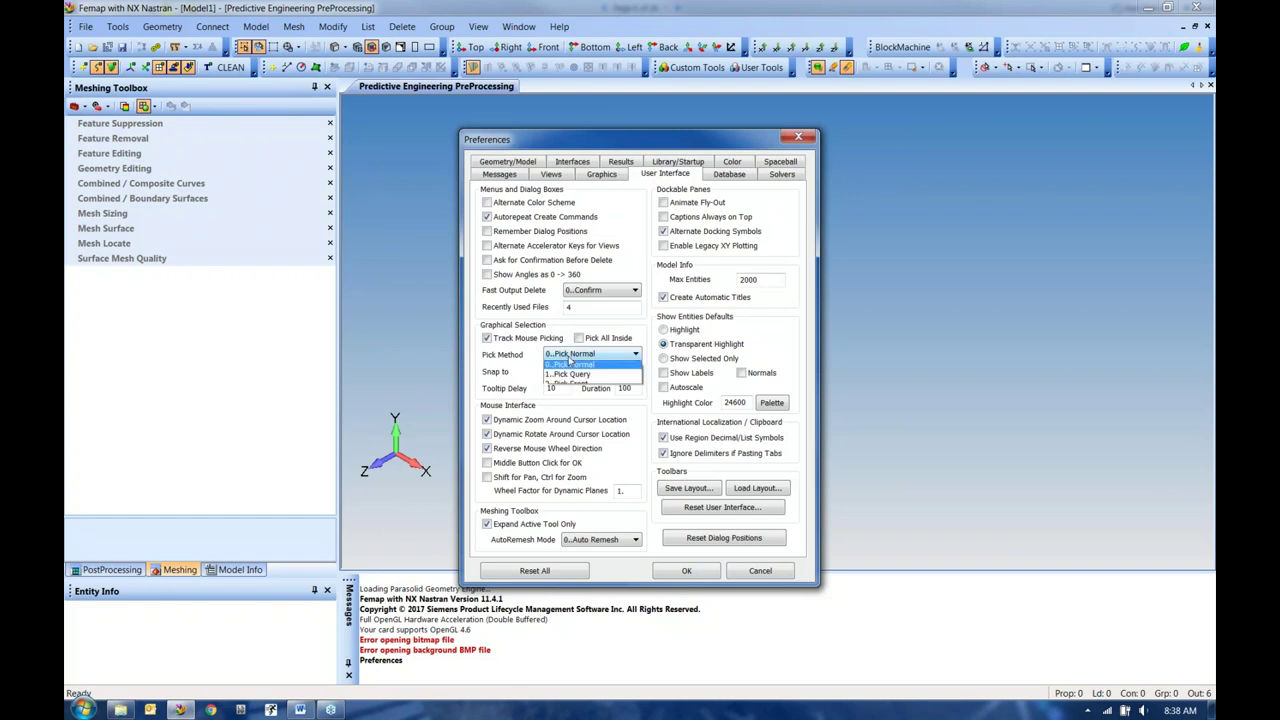
{"action": "left_click", "coordinate": [575, 365]}
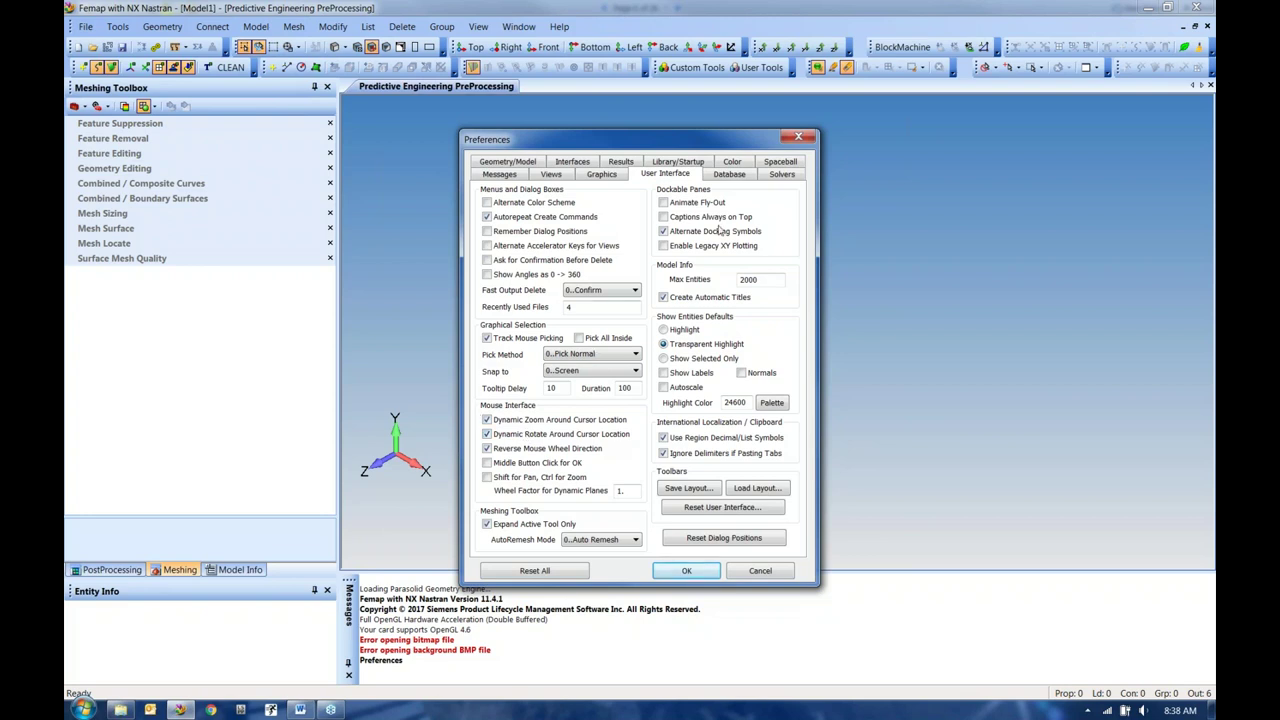
Step: Review the scratch directory in the Database preferences and the Nastran output directory in the Interfaces preferences, and accept the preferences
{"action": "left_click", "coordinate": [727, 175]}
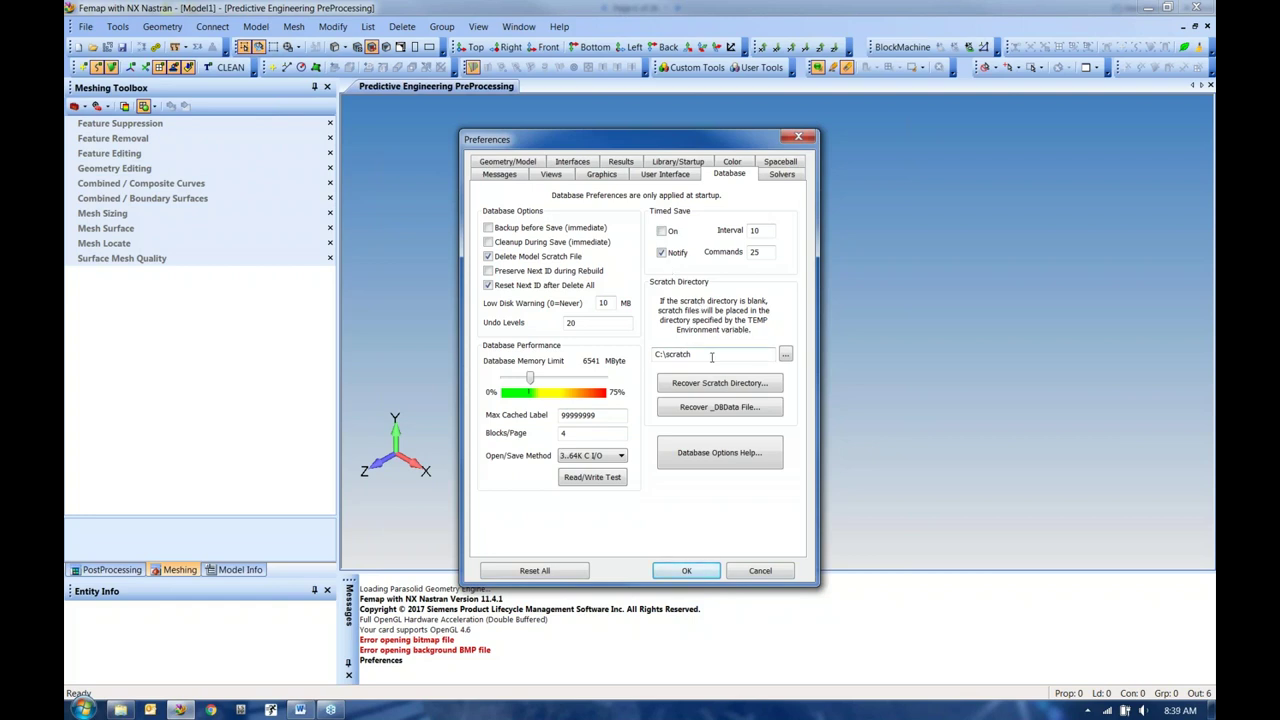
{"action": "left_click_drag", "start_coordinate": [712, 356], "coordinate": [655, 356]}
{"action": "left_click", "coordinate": [584, 164]}
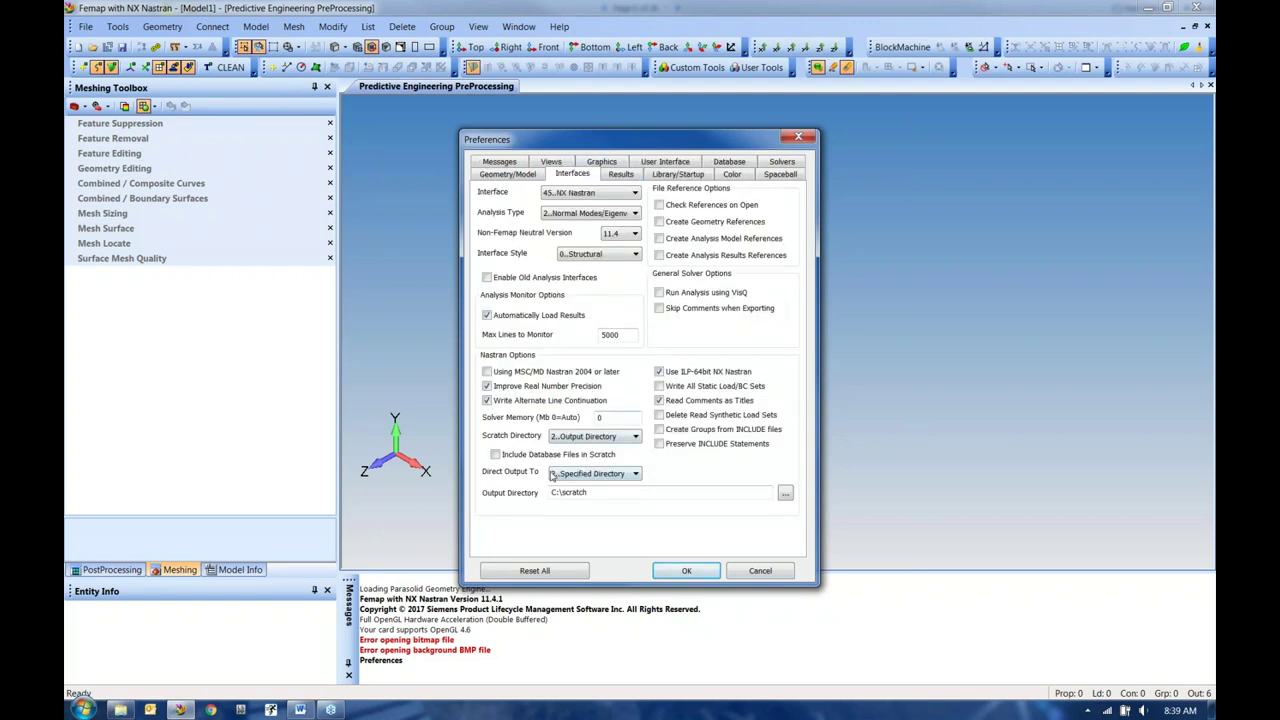
{"action": "left_click", "coordinate": [585, 492]}
{"action": "left_click_drag", "start_coordinate": [585, 492], "coordinate": [550, 492]}
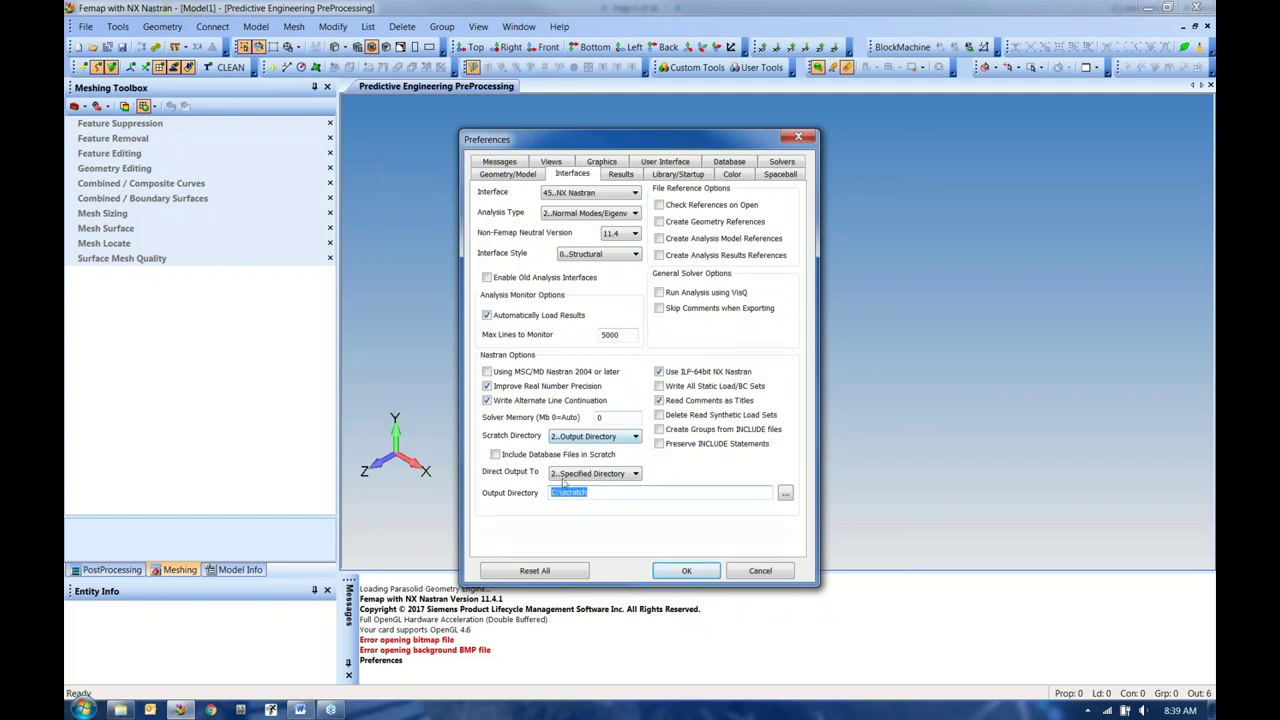
{"action": "left_click", "coordinate": [591, 493]}
{"action": "left_click", "coordinate": [686, 570]}
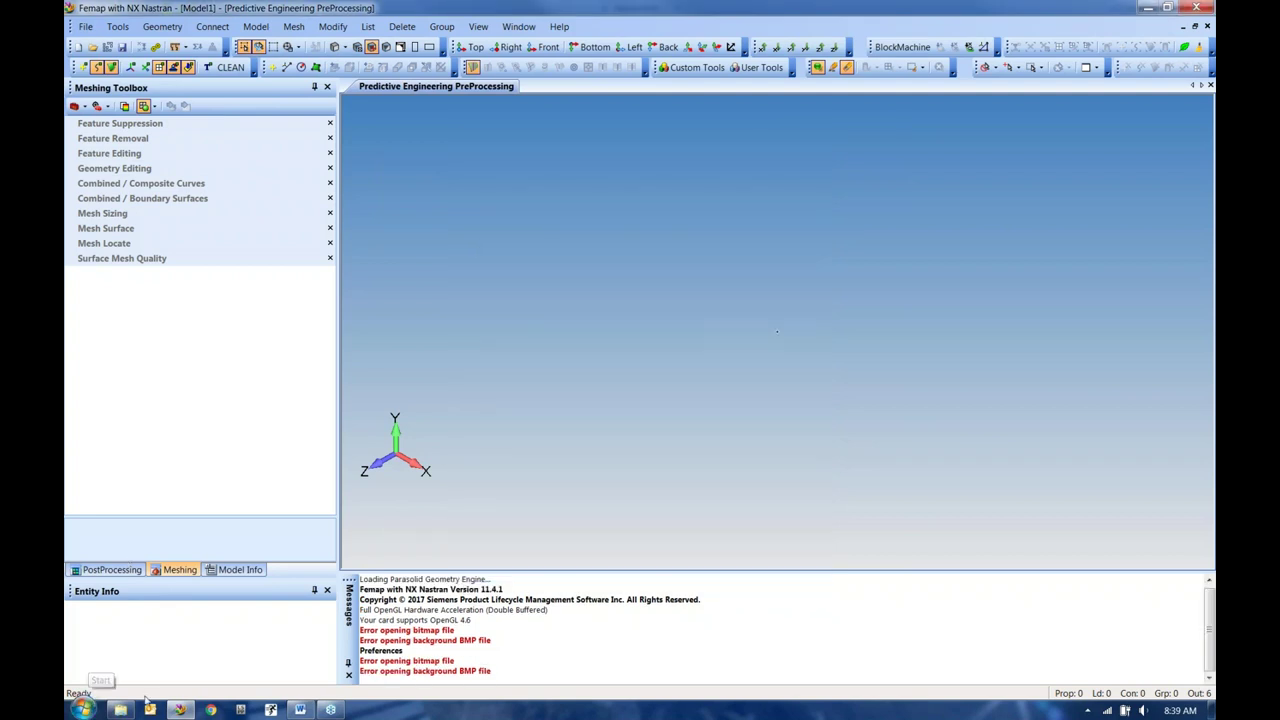
Step: Return to the seminar document and go back to the "Why We Are Here" page with the analysis workflow list
{"action": "left_click", "coordinate": [301, 710]}
{"action": "key", "text": "Page_Up"}
{"action": "key", "text": "Page_Up"}
{"action": "key", "text": "Page_Up"}
{"action": "key", "text": "Page_Up"}
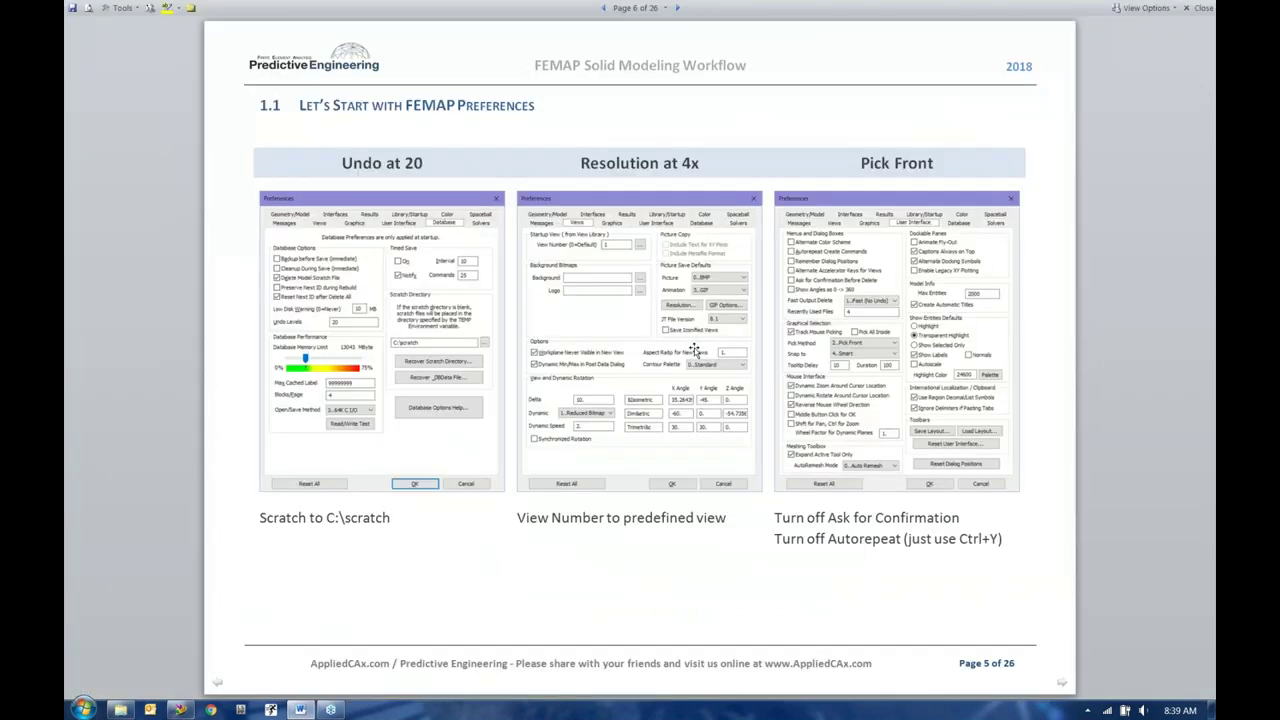
{"action": "key", "text": "Page_Down"}
{"action": "key", "text": "Page_Down"}
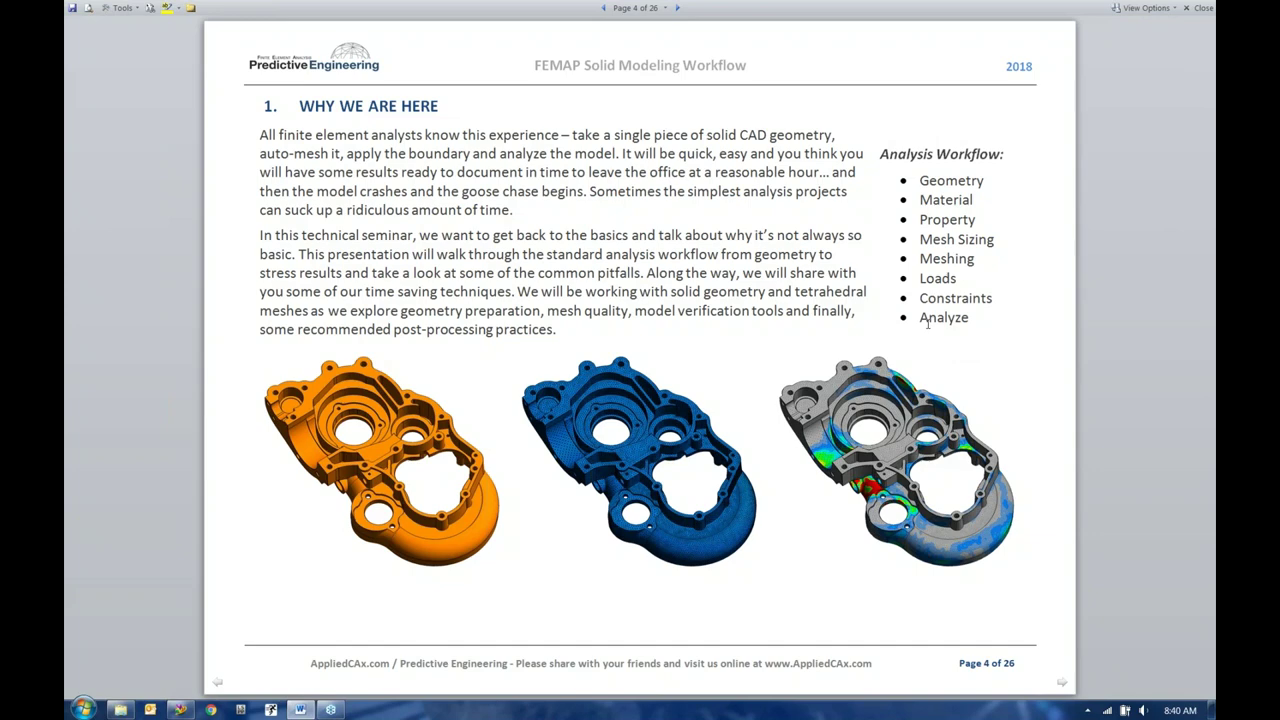
Step: Advance the document to the Geometry page, then switch to Femap and import Drivetrain Housing Assembly.x_t with a geometry scale factor of 39.37
{"action": "scroll", "coordinate": [928, 322], "scroll_direction": "down", "scroll_amount": 3}
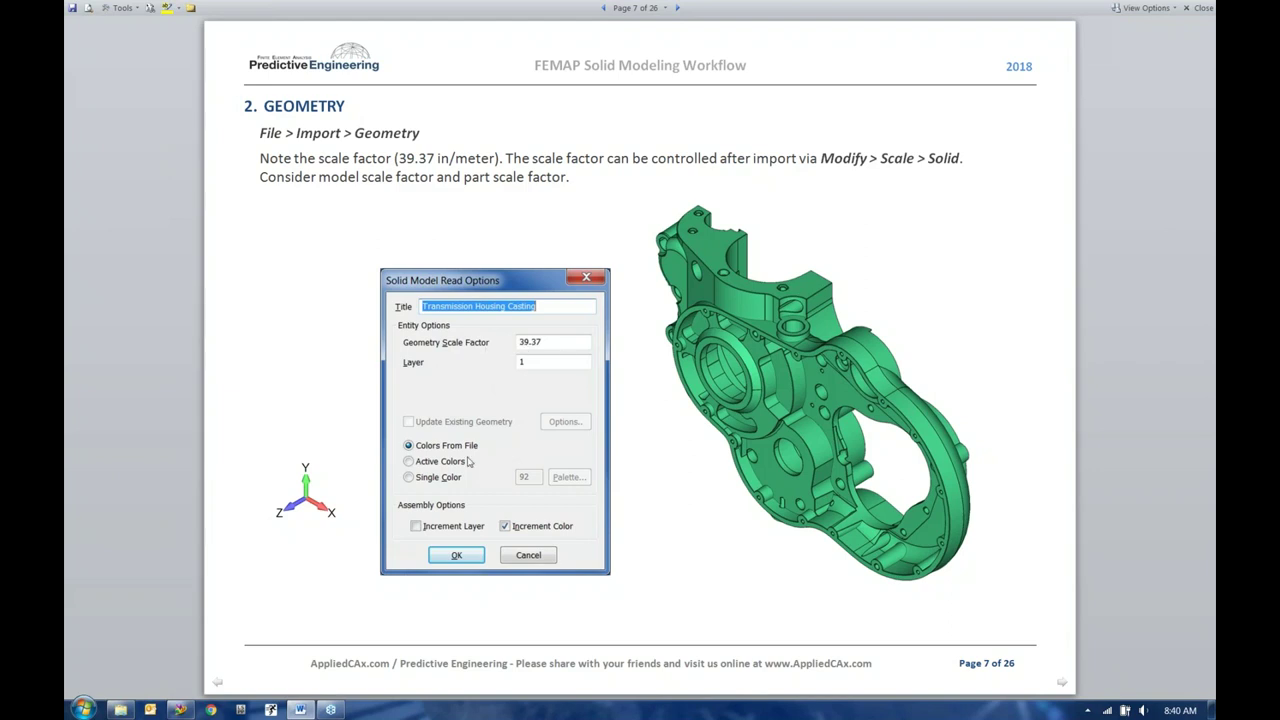
{"action": "left_click", "coordinate": [180, 709]}
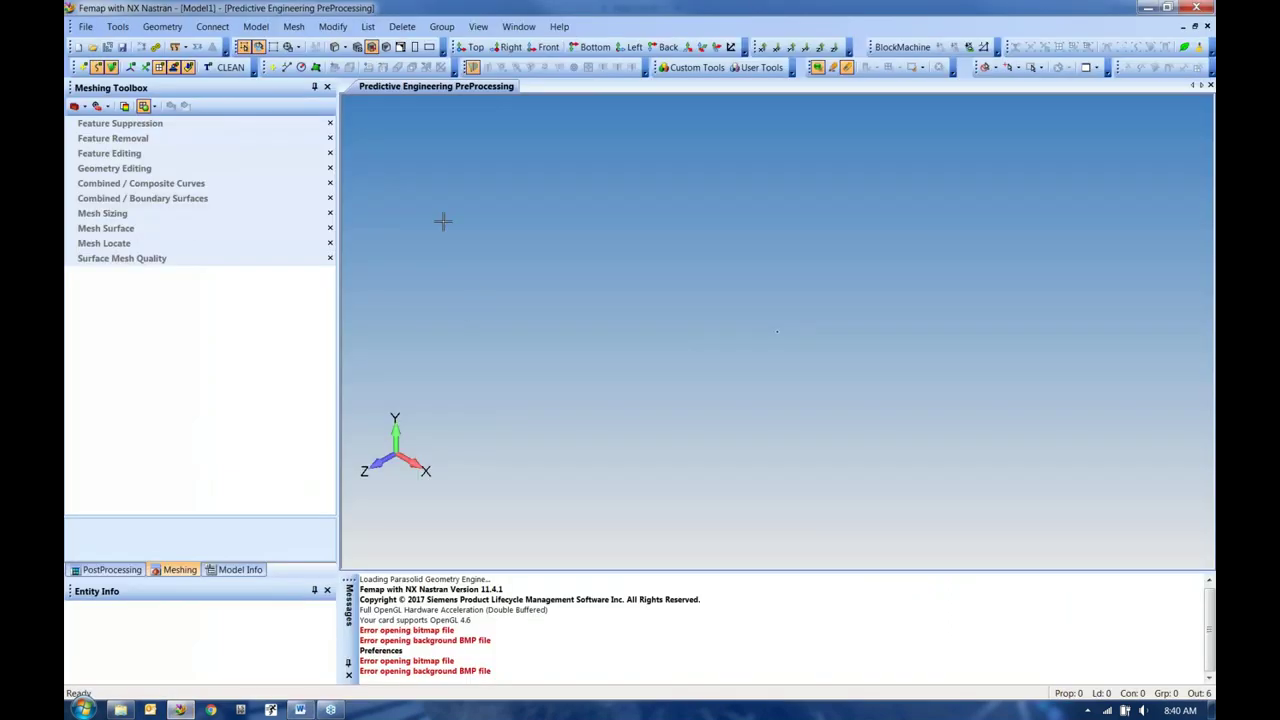
{"action": "left_click", "coordinate": [86, 26]}
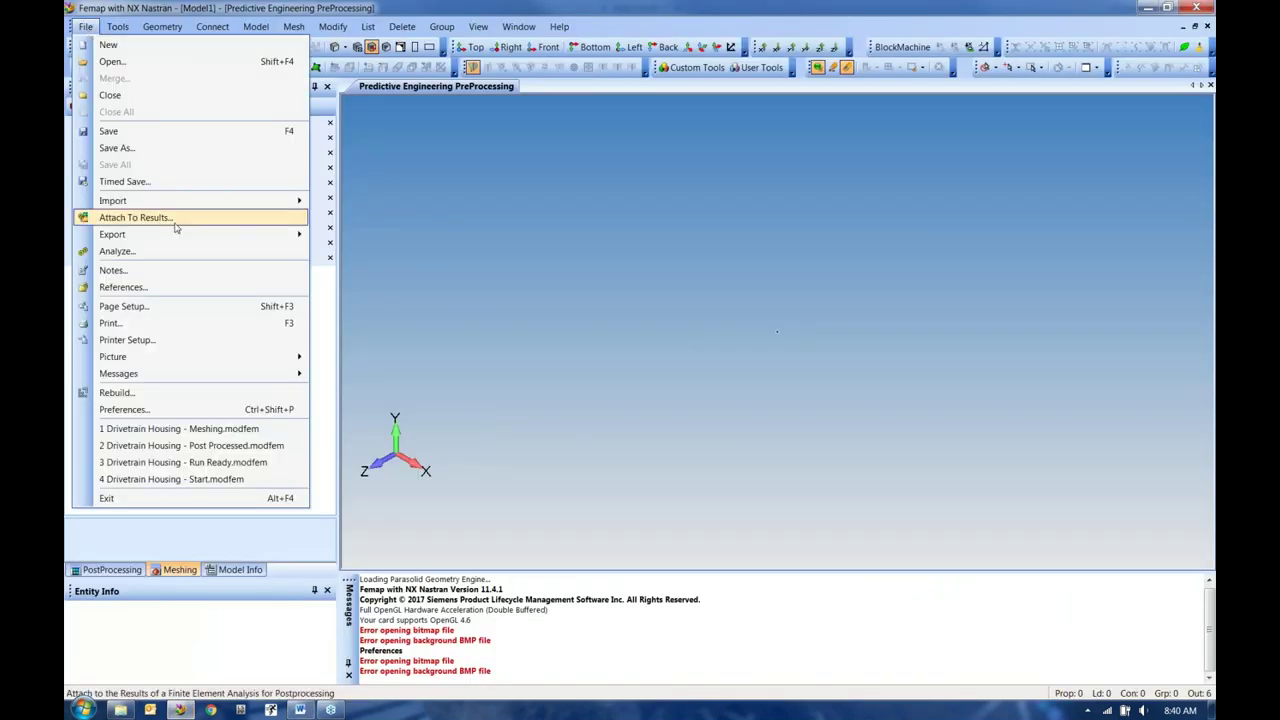
{"action": "mouse_move", "coordinate": [192, 204]}
{"action": "left_click", "coordinate": [350, 203]}
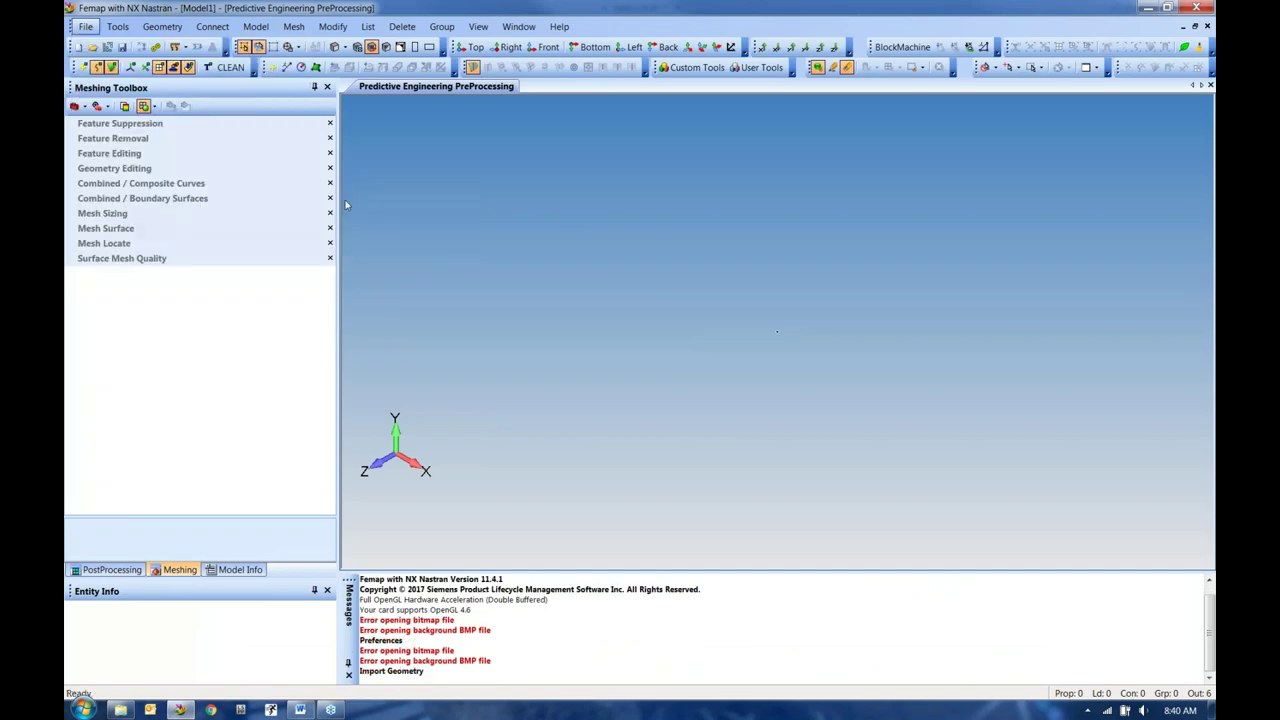
{"action": "left_click", "coordinate": [320, 104]}
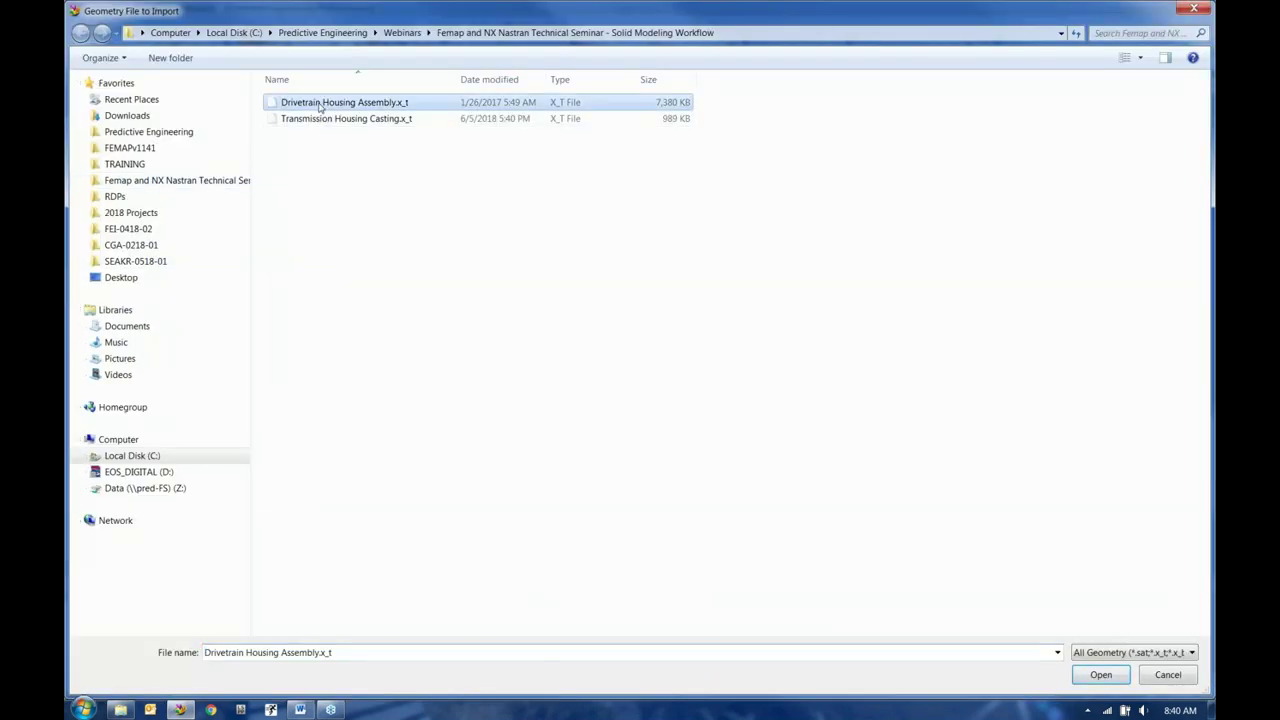
{"action": "double_click", "coordinate": [320, 104]}
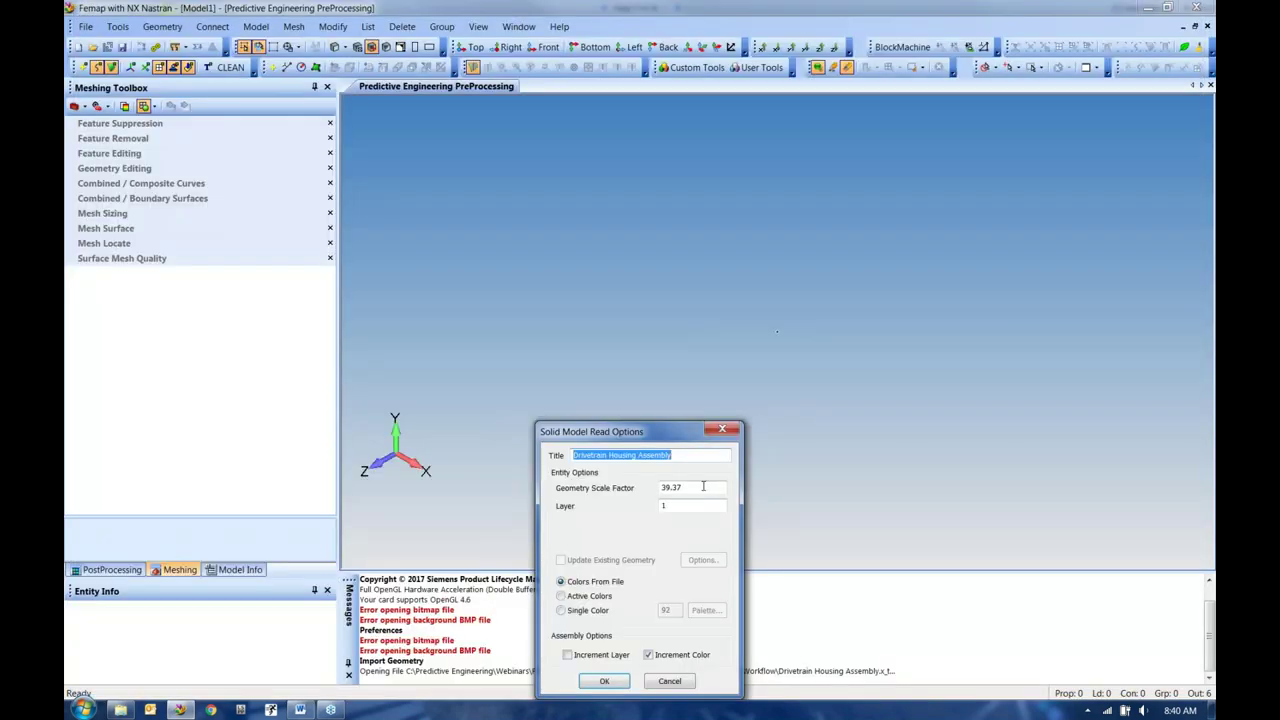
{"action": "double_click", "coordinate": [660, 487]}
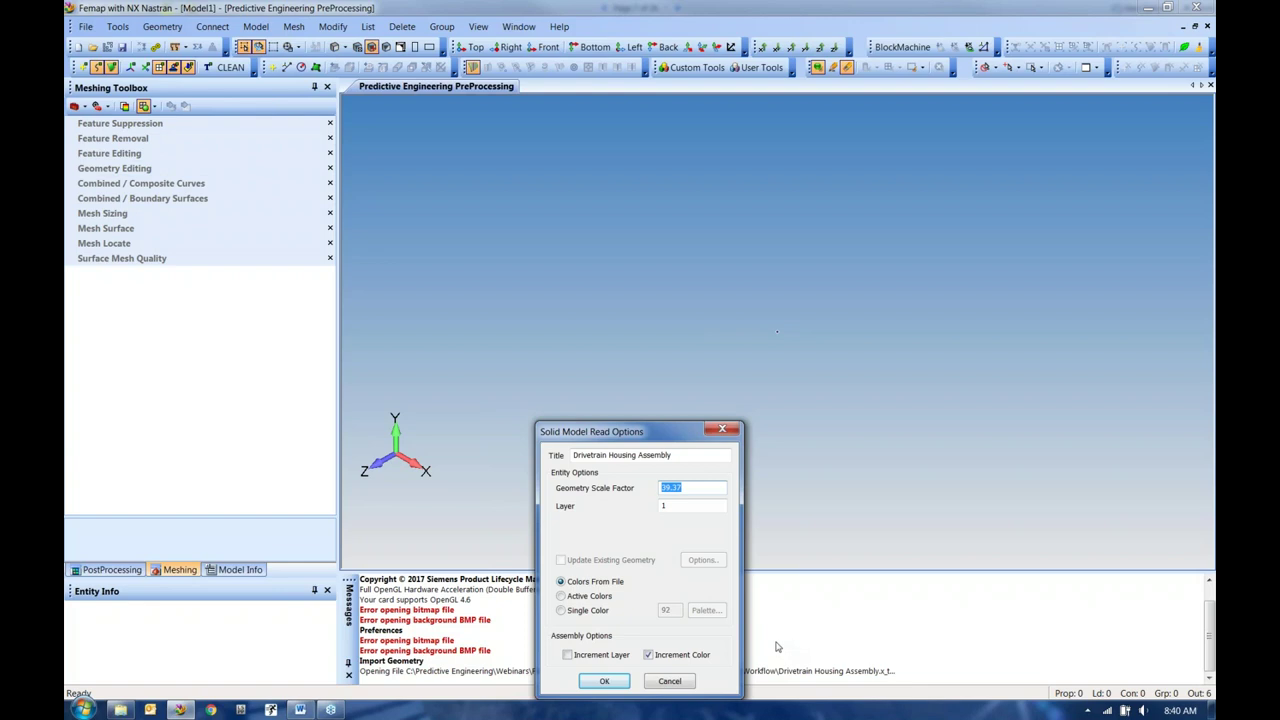
{"action": "left_click", "coordinate": [604, 681]}
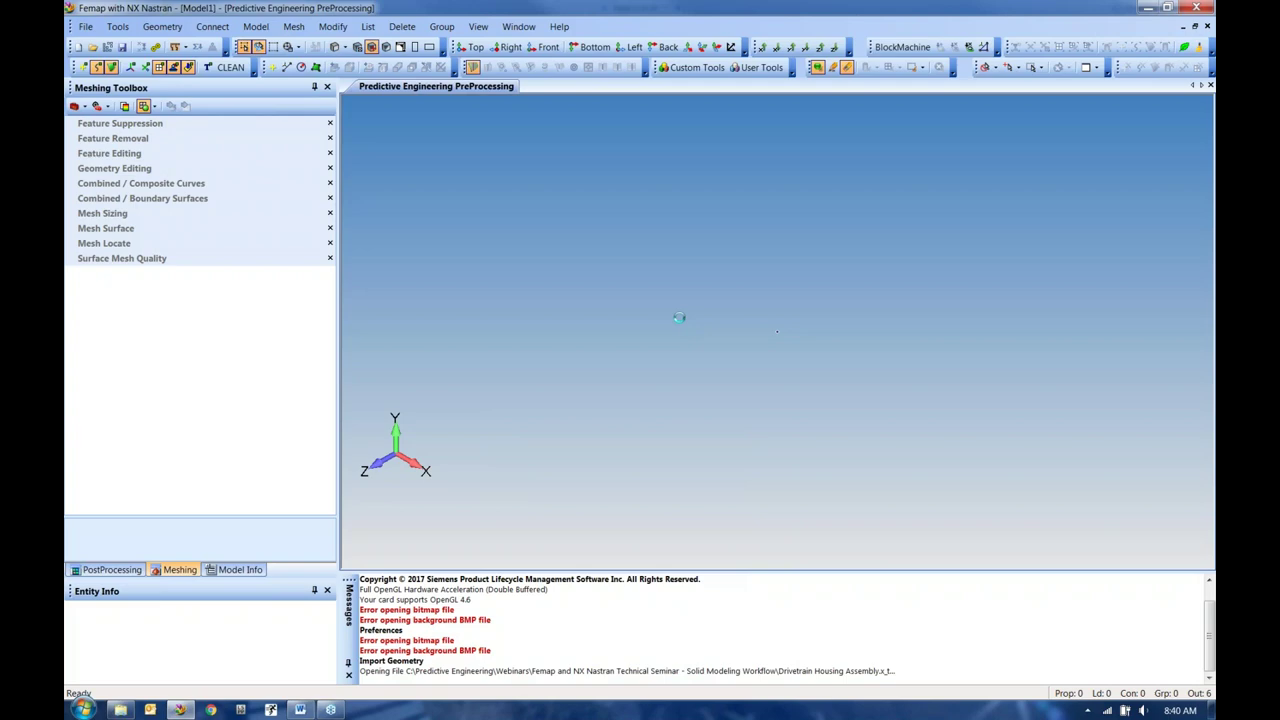
Step: Make all surfaces of the imported assembly opaque by setting their transparency to 0 percent
{"action": "middle_click_drag", "start_coordinate": [679, 317], "coordinate": [729, 427]}
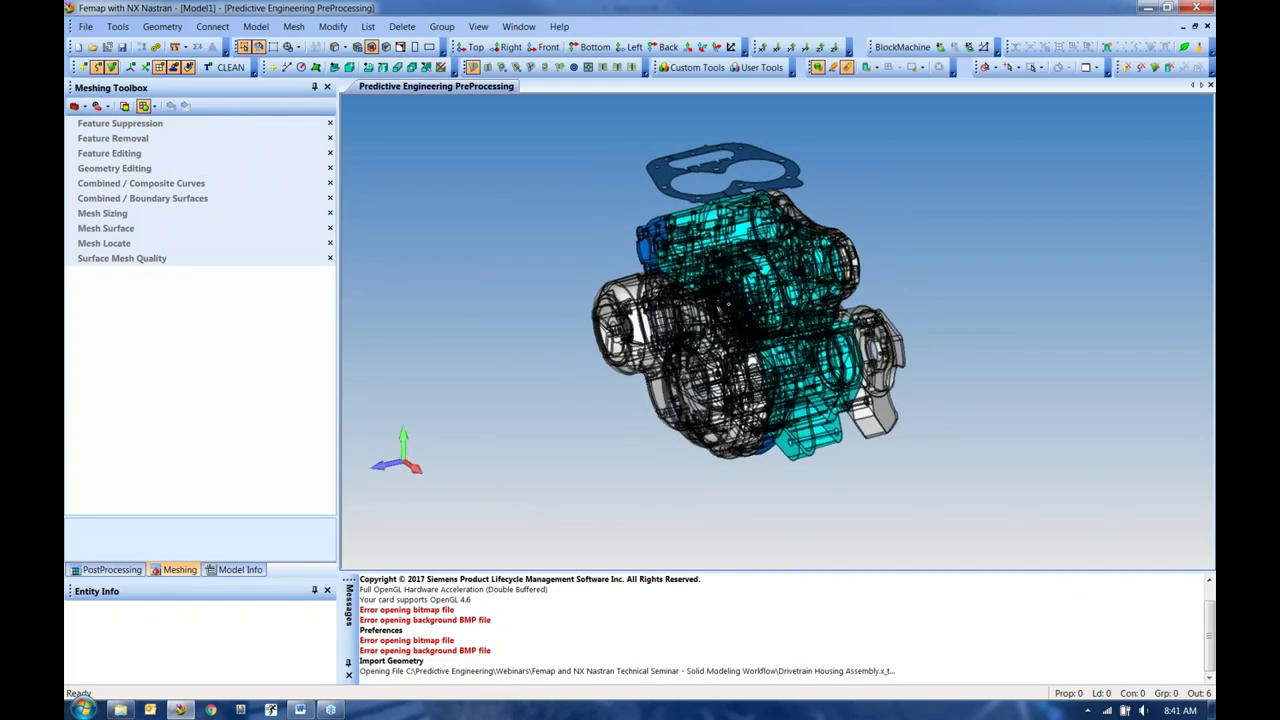
{"action": "left_click", "coordinate": [331, 27]}
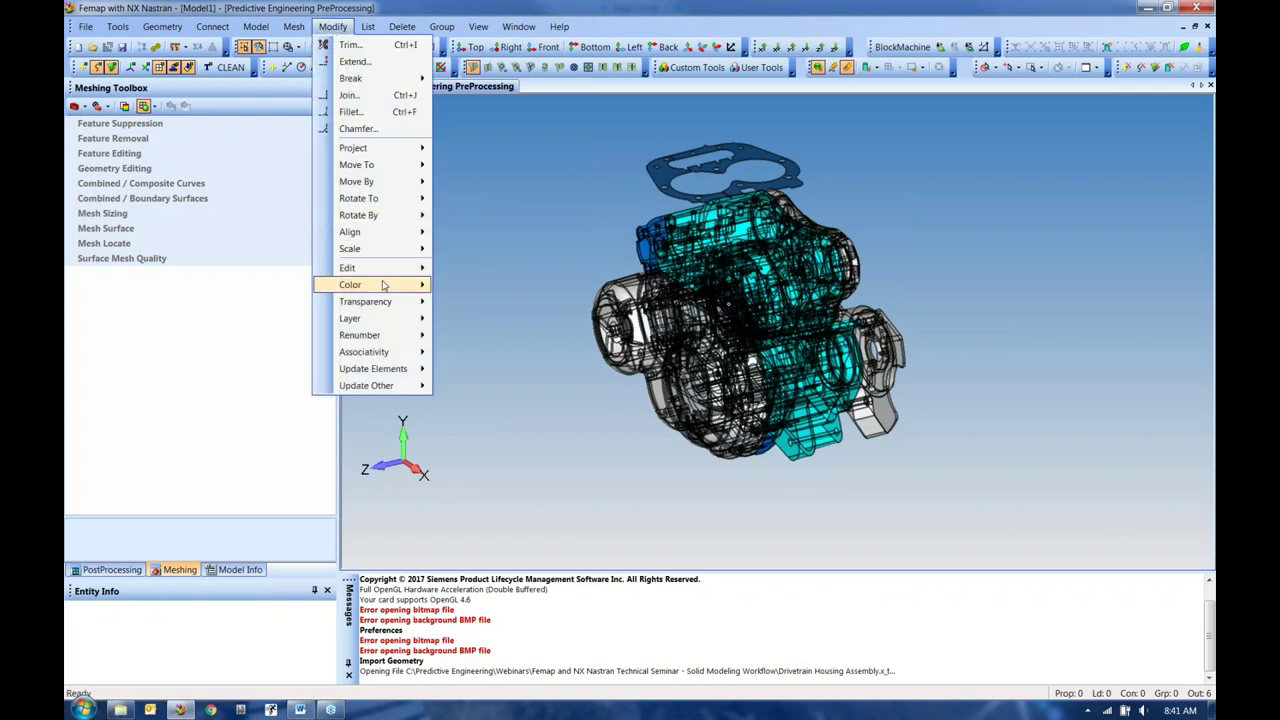
{"action": "mouse_move", "coordinate": [390, 284]}
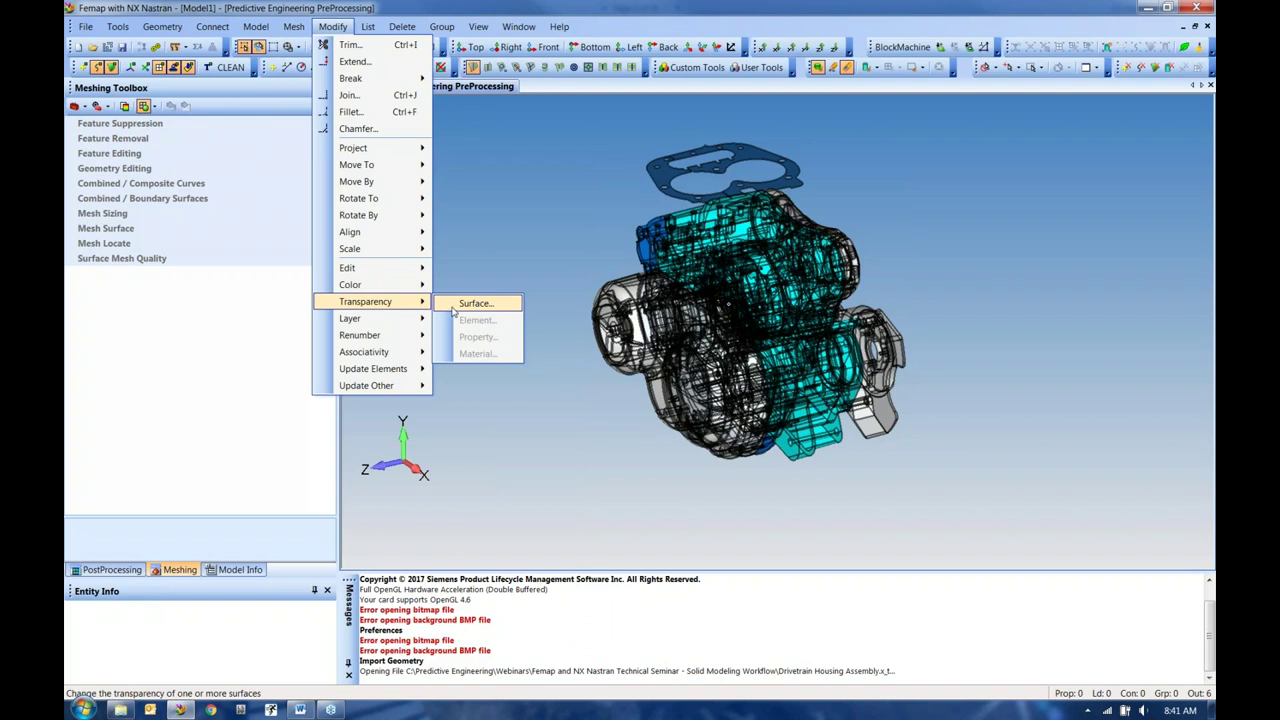
{"action": "left_click", "coordinate": [462, 304]}
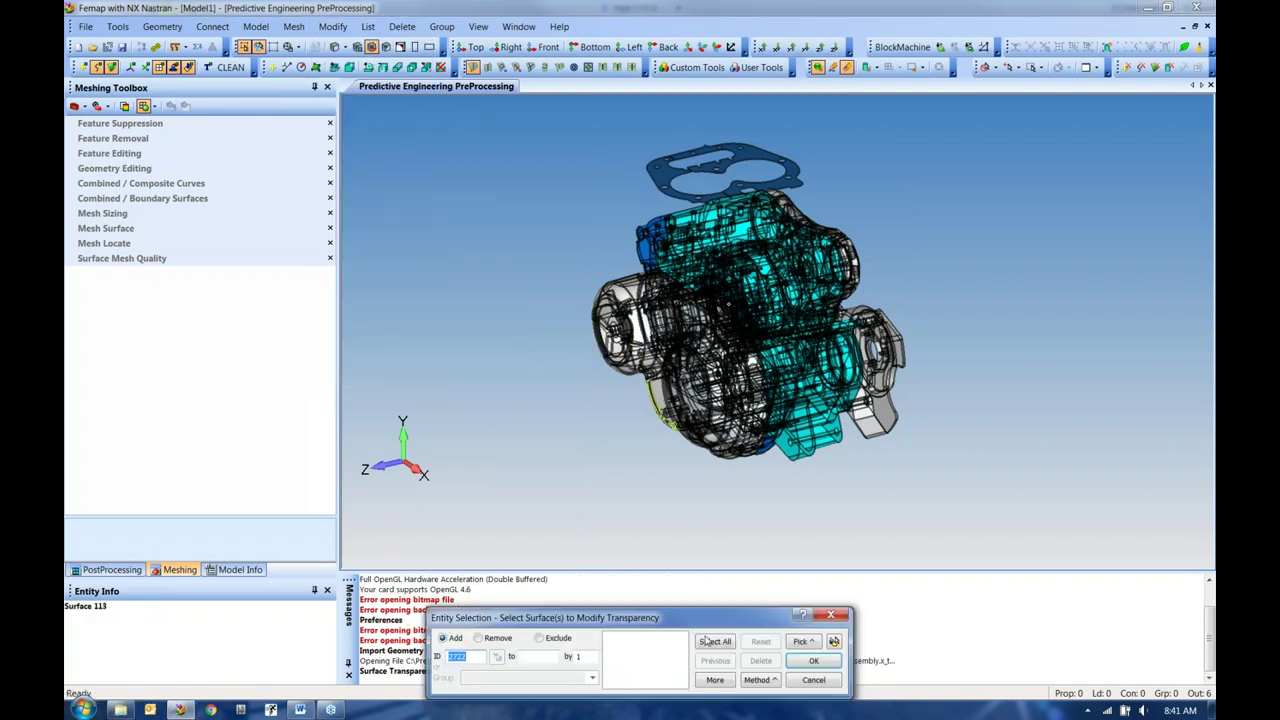
{"action": "left_click", "coordinate": [706, 641]}
{"action": "left_click", "coordinate": [813, 661]}
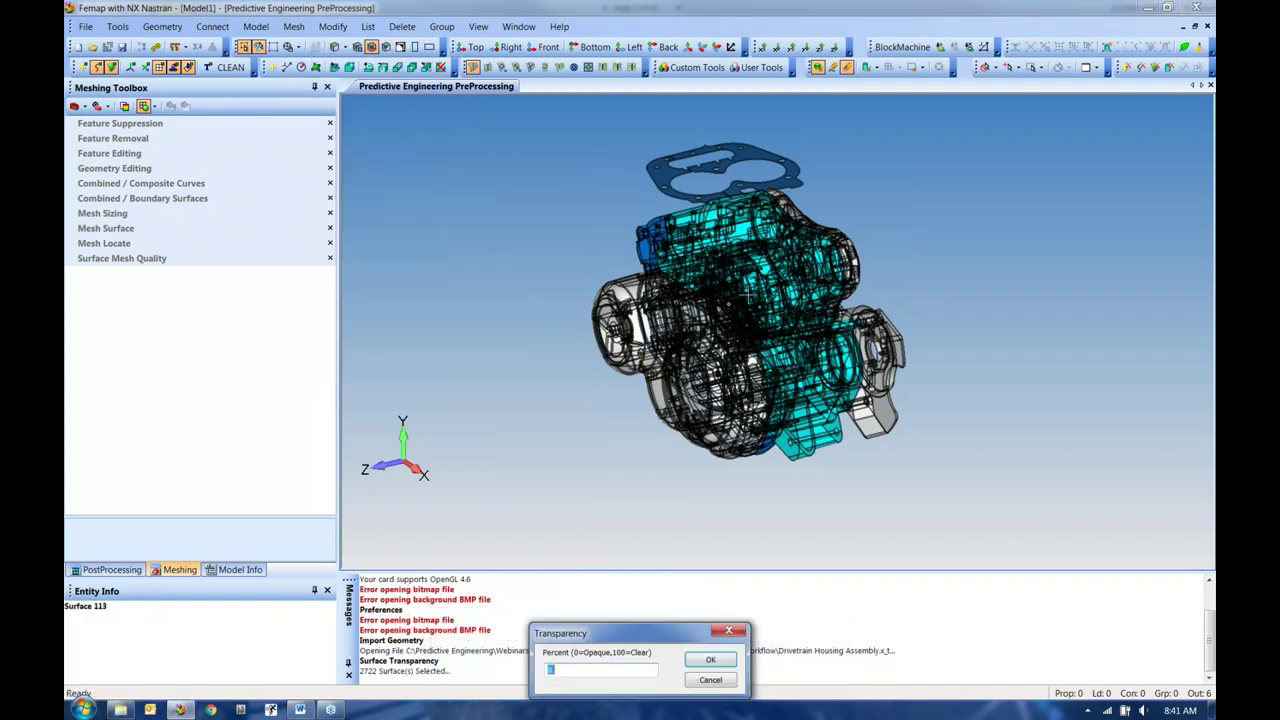
{"action": "left_click", "coordinate": [710, 660]}
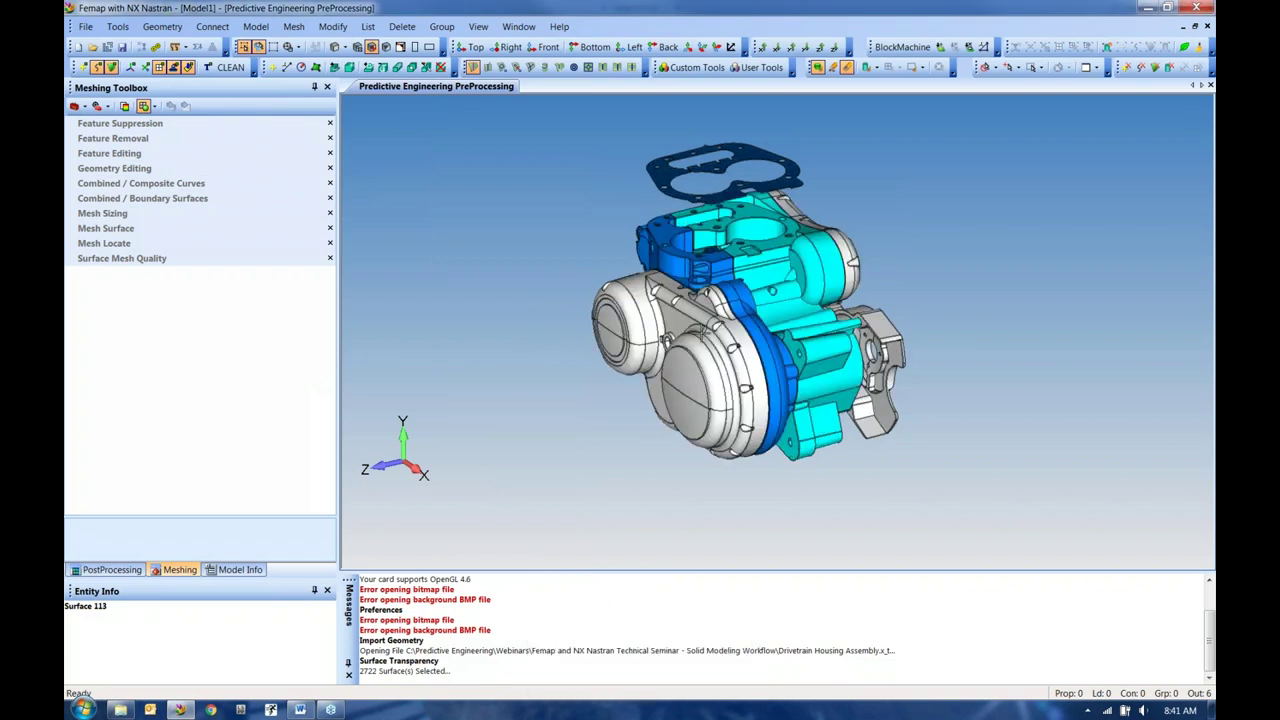
{"action": "middle_click_drag", "start_coordinate": [748, 323], "coordinate": [773, 323]}
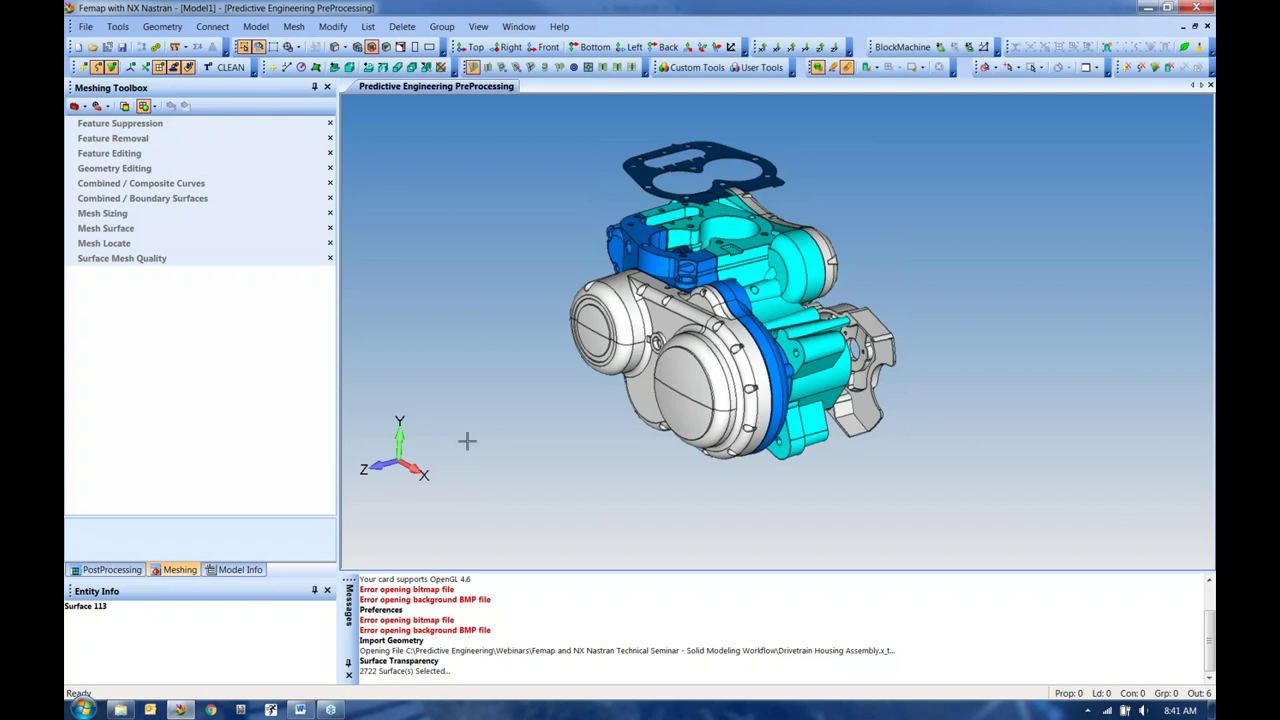
Step: Switch to the seminar document, look ahead through the geometry preparation and materials pages, and return to the Geometry page
{"action": "left_click", "coordinate": [300, 711]}
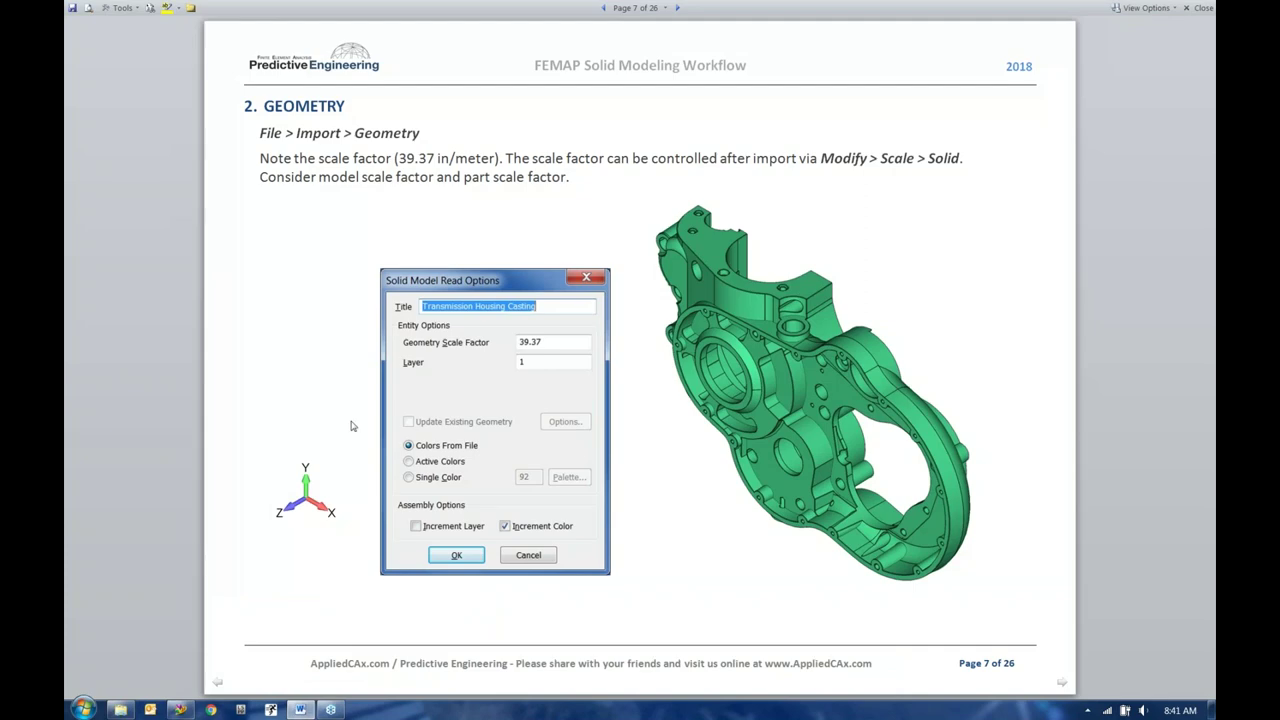
{"action": "scroll", "coordinate": [330, 395], "scroll_direction": "down", "scroll_amount": 1}
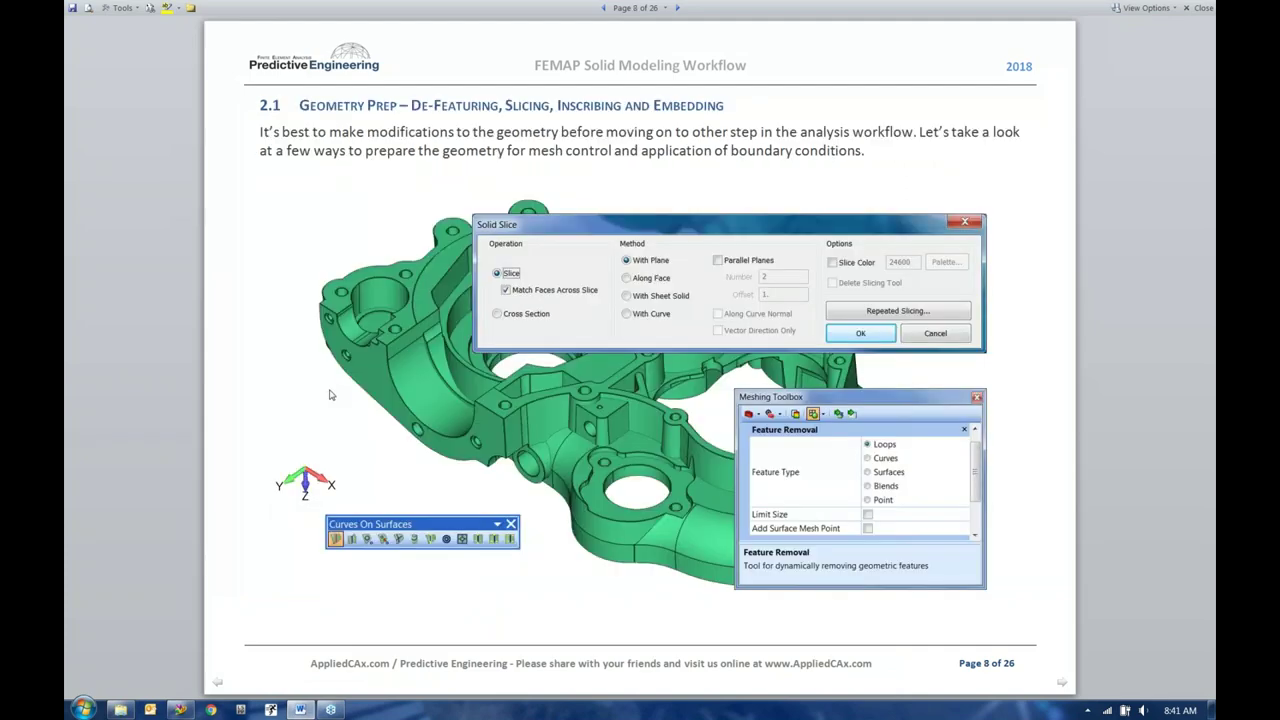
{"action": "scroll", "coordinate": [330, 395], "scroll_direction": "down", "scroll_amount": 2}
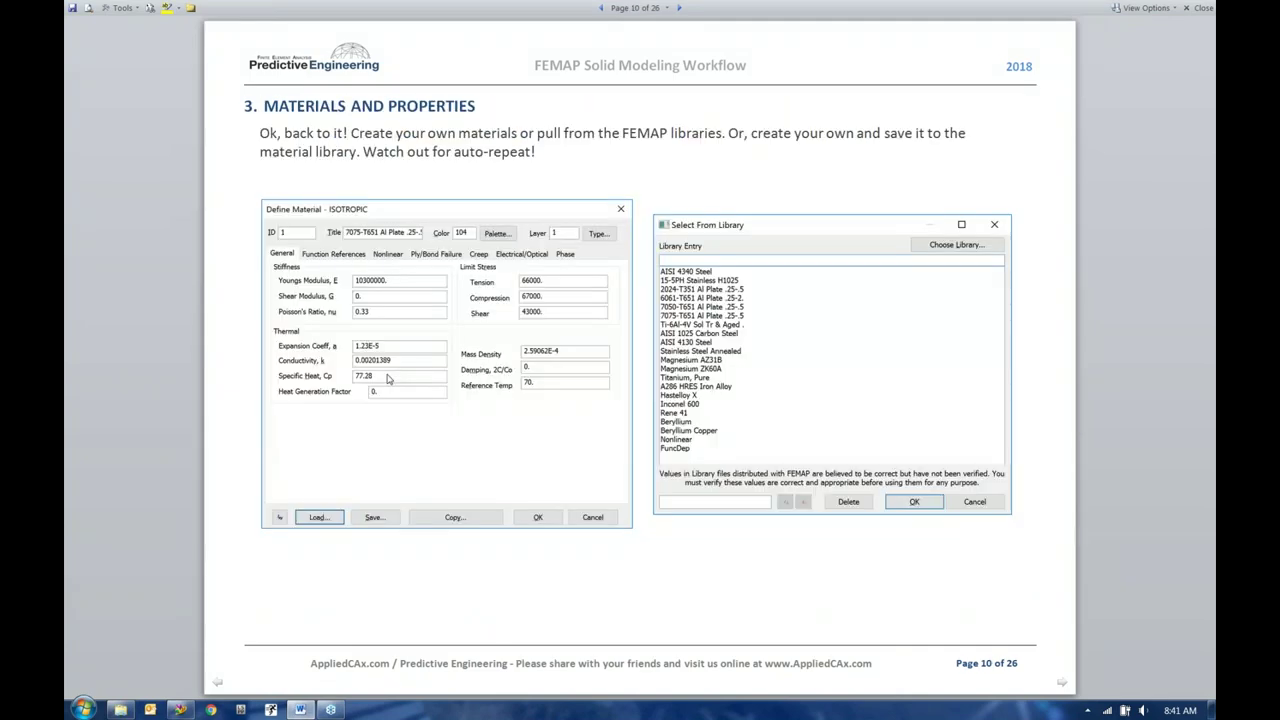
{"action": "scroll", "coordinate": [388, 378], "scroll_direction": "down", "scroll_amount": 1}
{"action": "scroll", "coordinate": [388, 378], "scroll_direction": "up", "scroll_amount": 3}
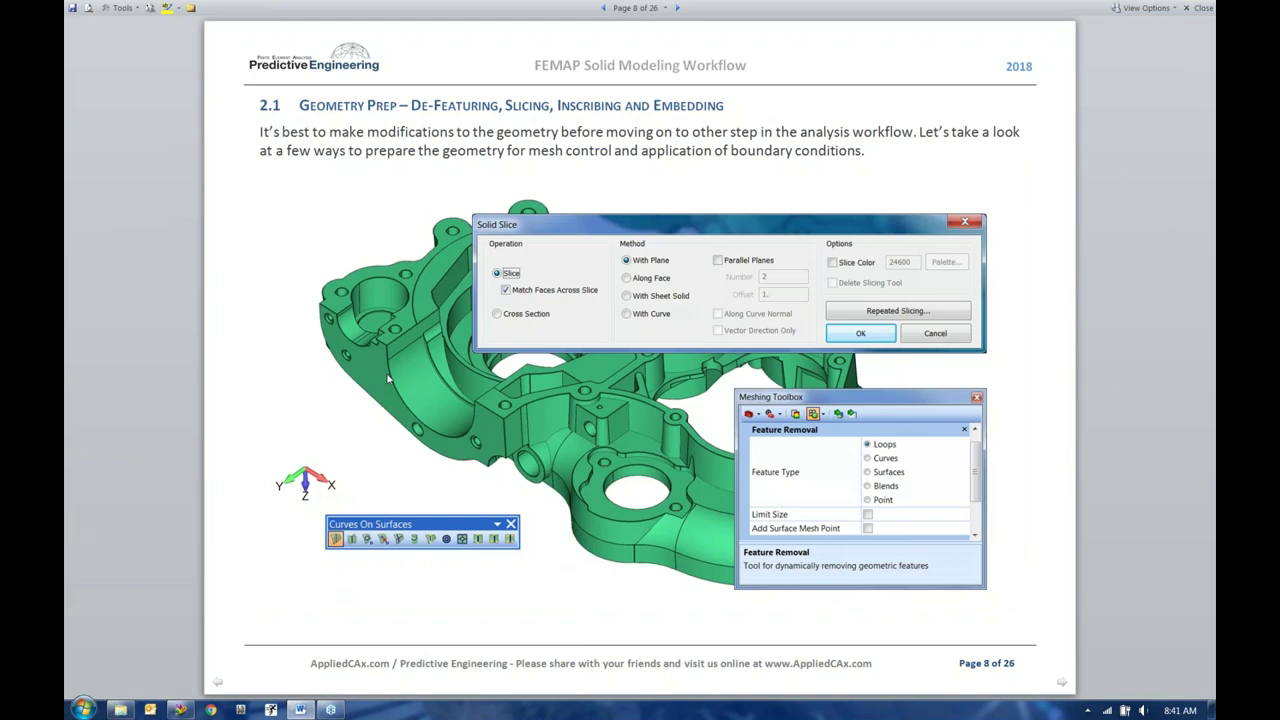
{"action": "scroll", "coordinate": [388, 378], "scroll_direction": "up", "scroll_amount": 1}
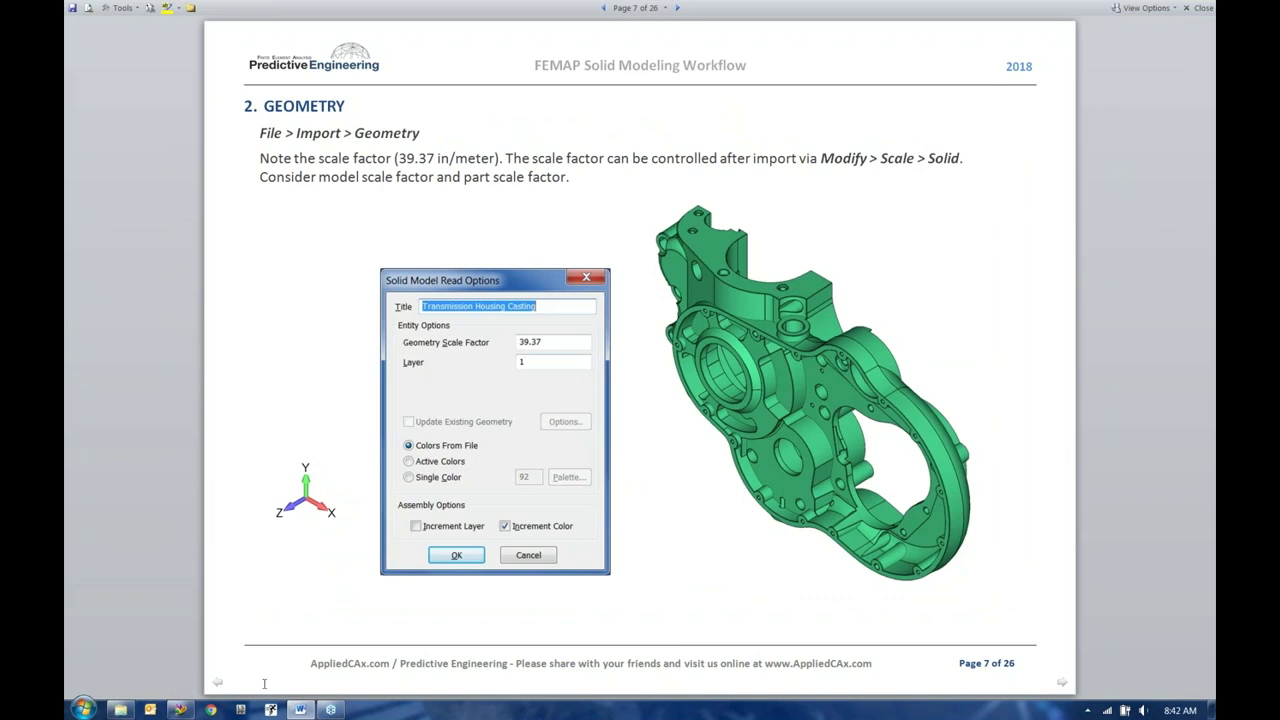
Step: Switch back to Femap and expand the list of geometry solids in the model information tree
{"action": "left_click", "coordinate": [180, 710]}
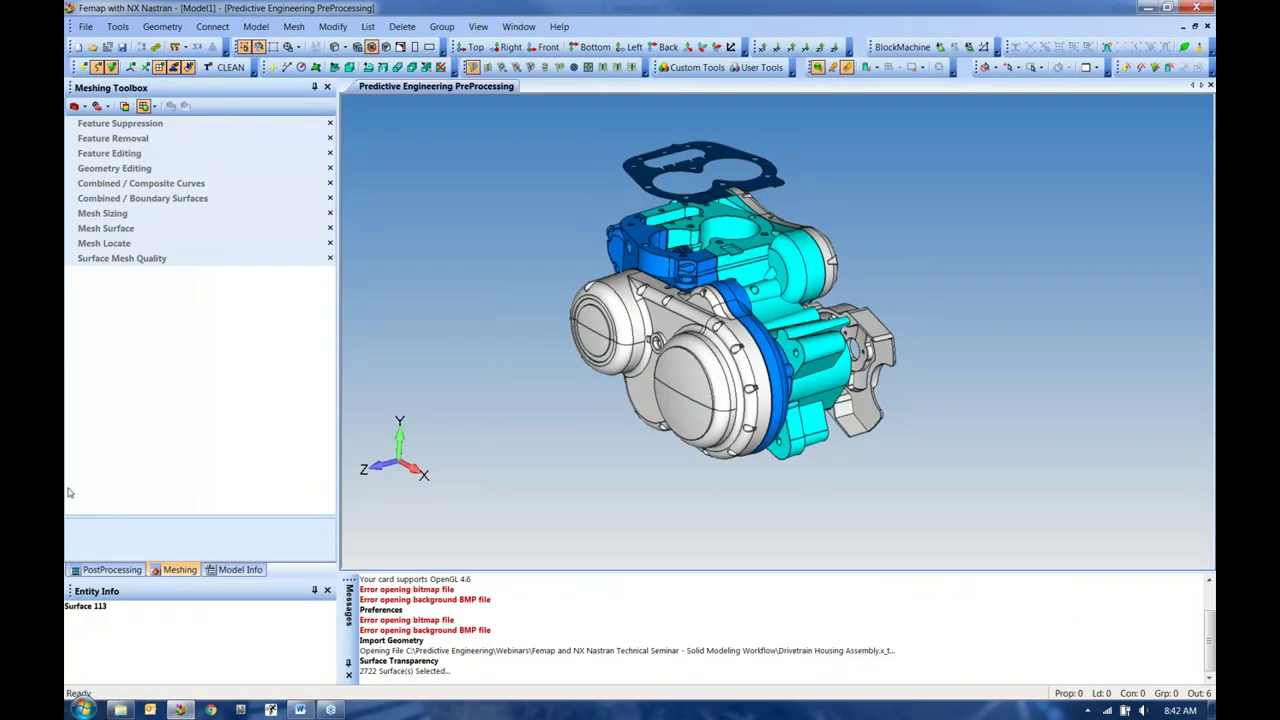
{"action": "left_click", "coordinate": [240, 569]}
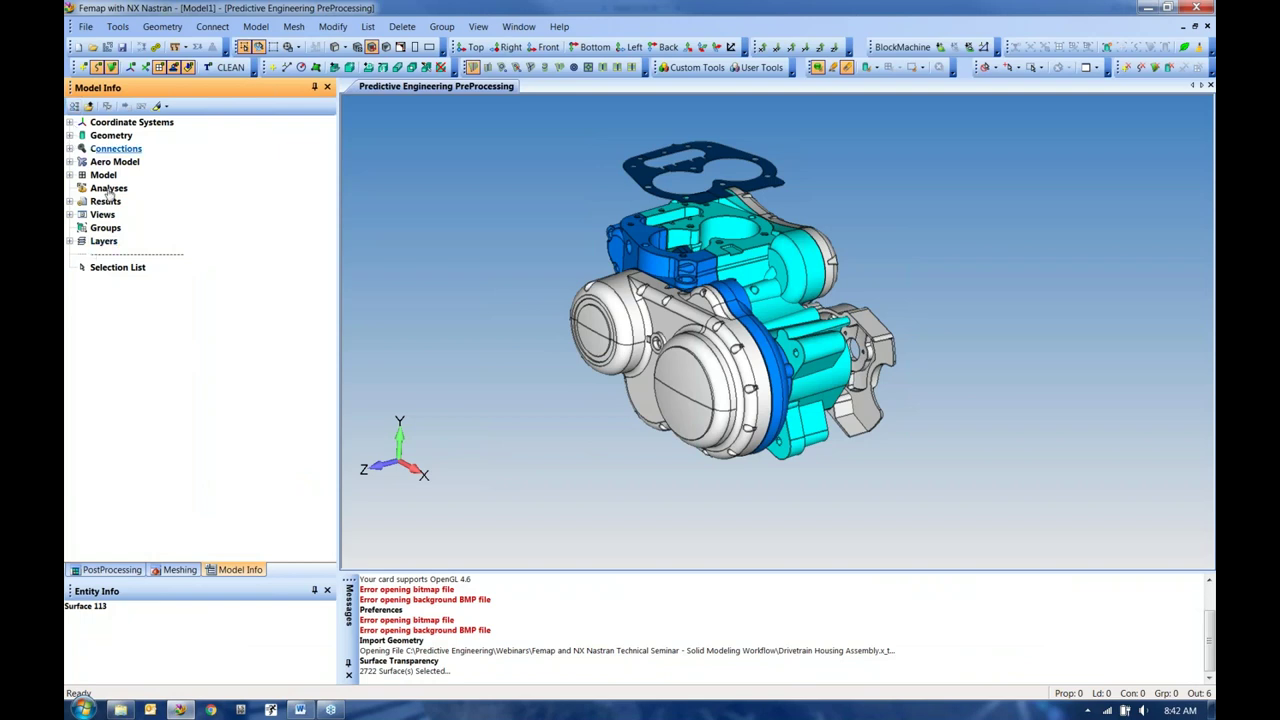
{"action": "left_click", "coordinate": [70, 136]}
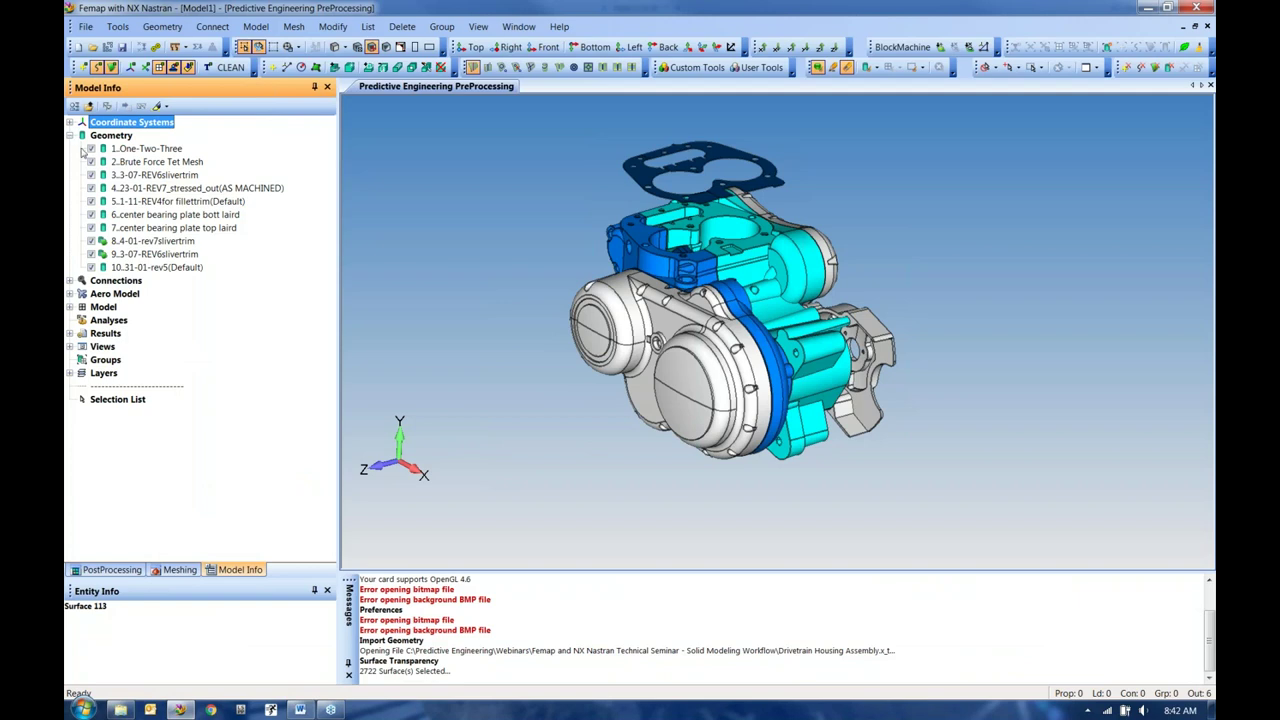
Step: Hide and show again the first three solids in the geometry list, one at a time
{"action": "left_click", "coordinate": [91, 148]}
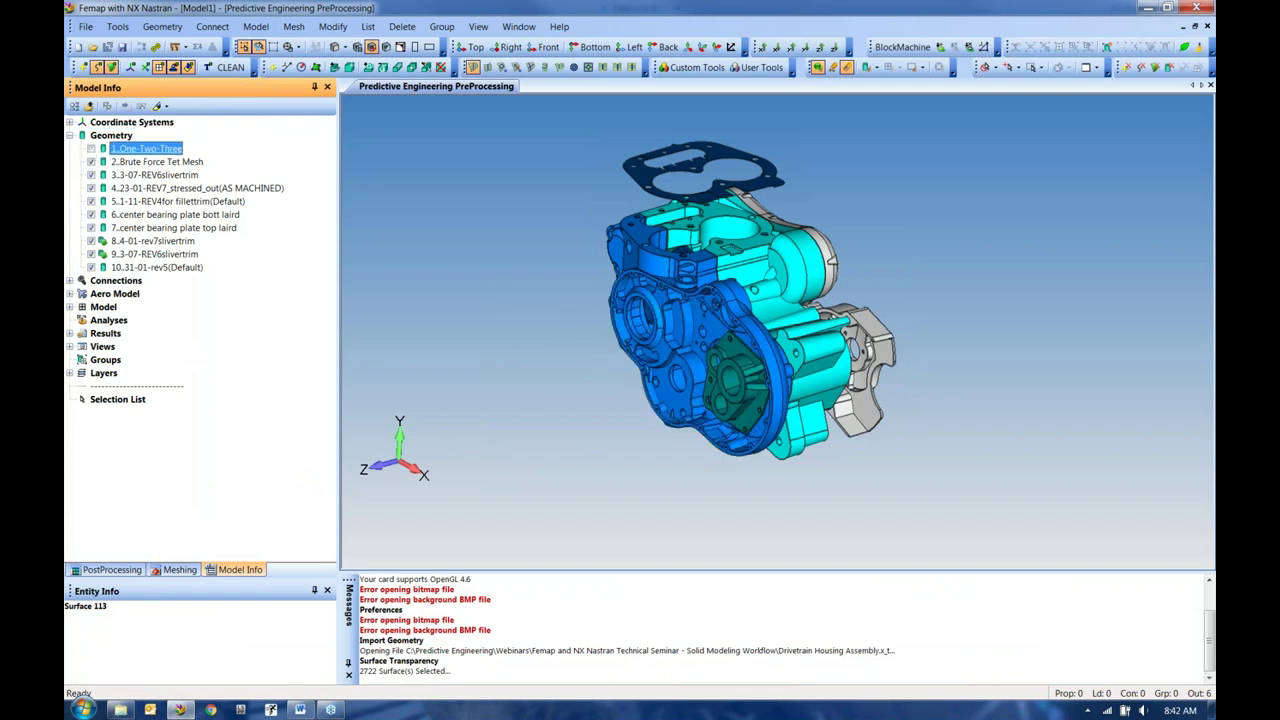
{"action": "left_click", "coordinate": [91, 148]}
{"action": "left_click", "coordinate": [91, 162]}
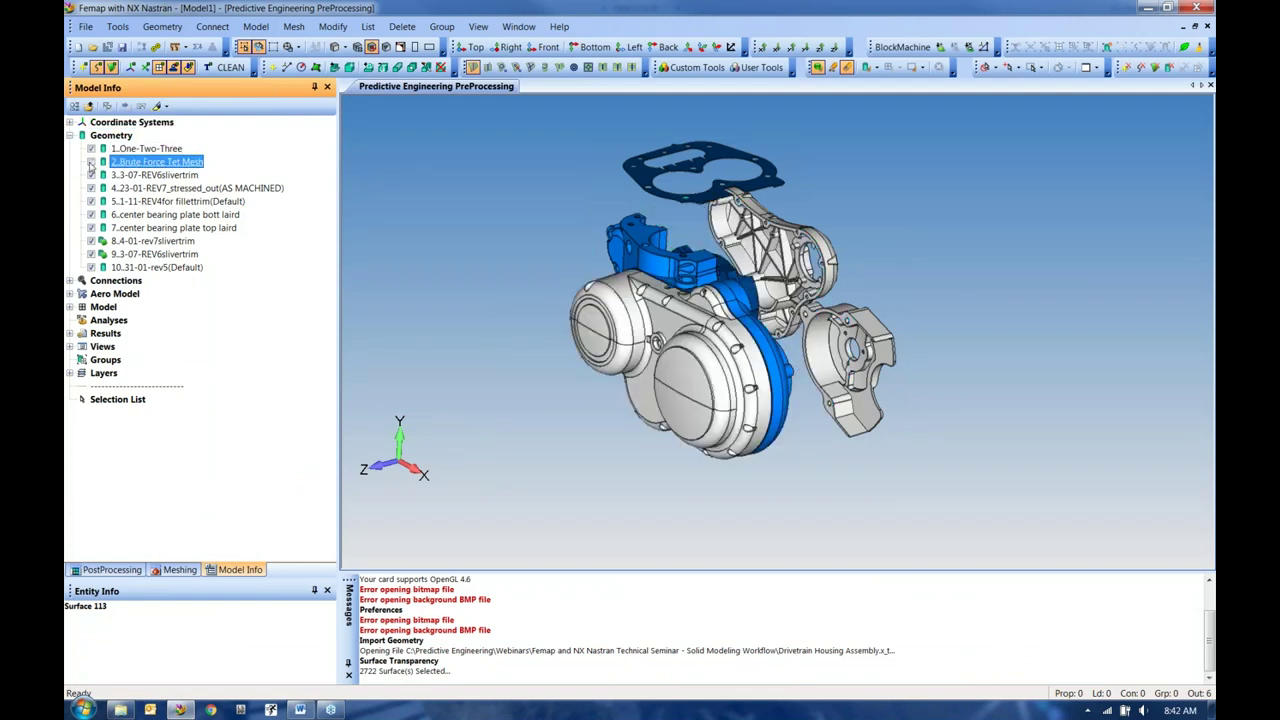
{"action": "left_click", "coordinate": [91, 175]}
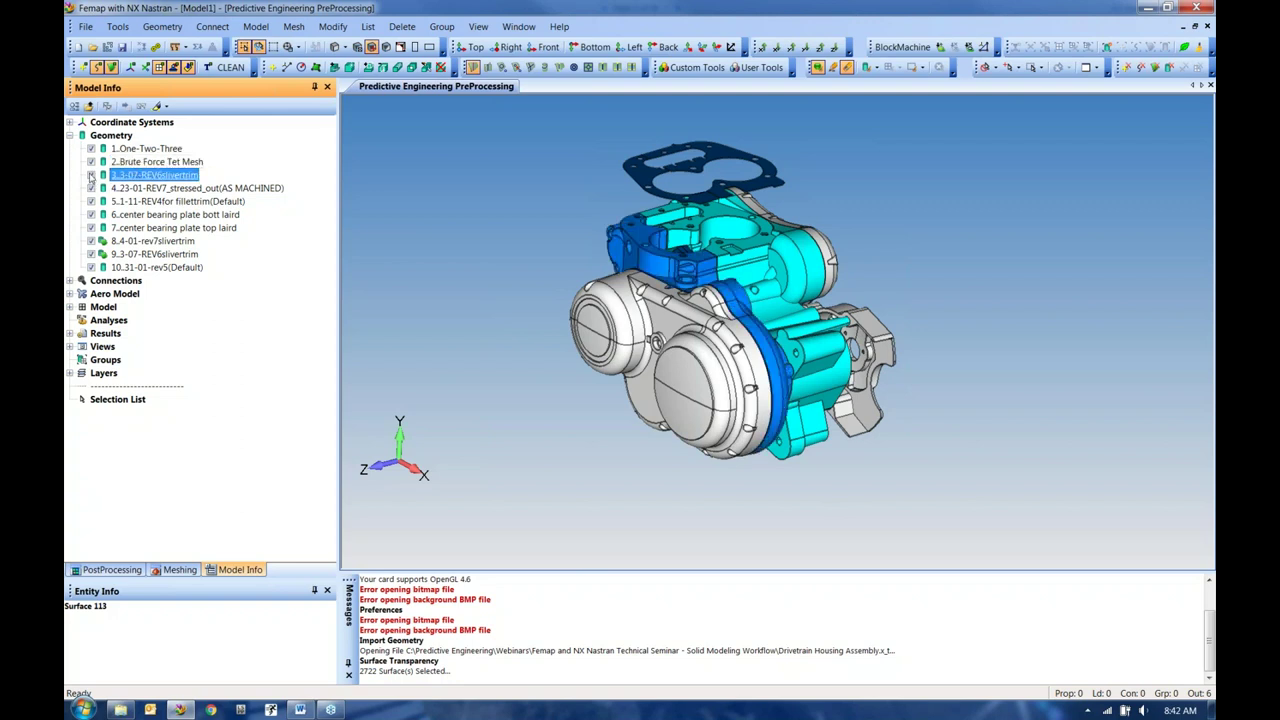
Step: Show only the solid 3..3-07-REV6slivertrim and inspect the housing from its opposite side
{"action": "right_click", "coordinate": [91, 175]}
{"action": "left_click", "coordinate": [124, 184]}
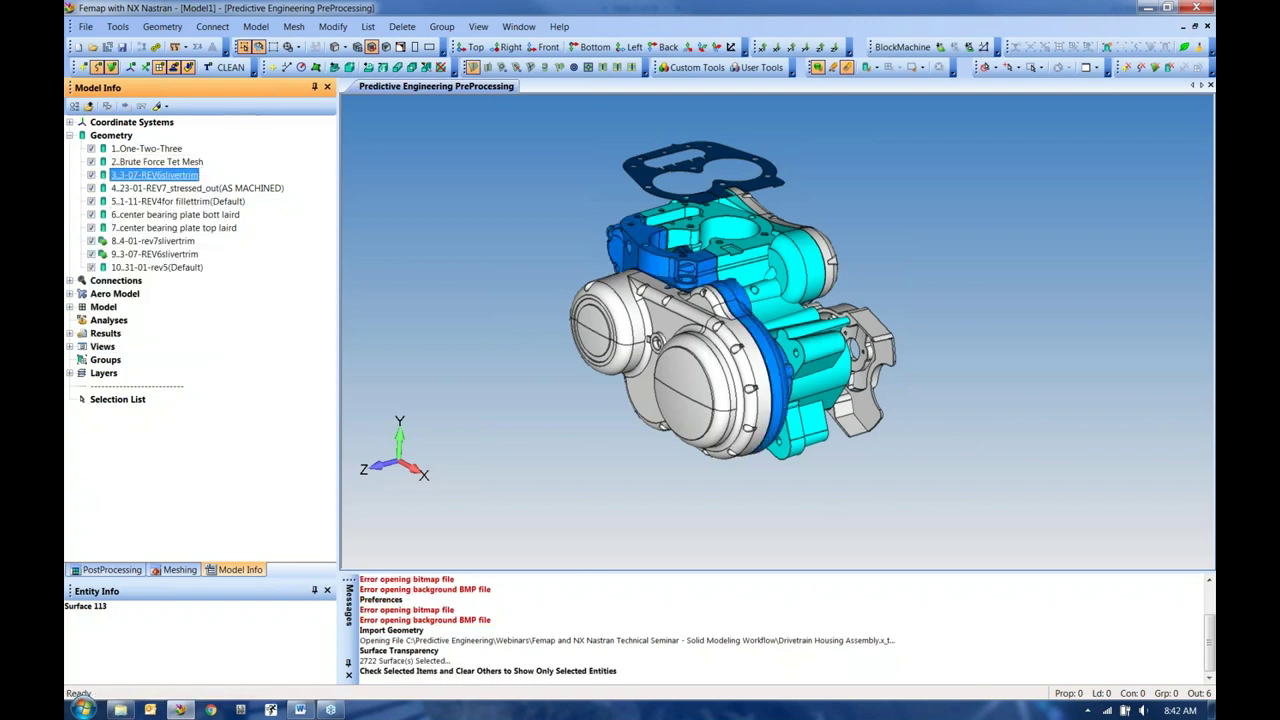
{"action": "middle_click_drag", "start_coordinate": [680, 330], "coordinate": [466, 414]}
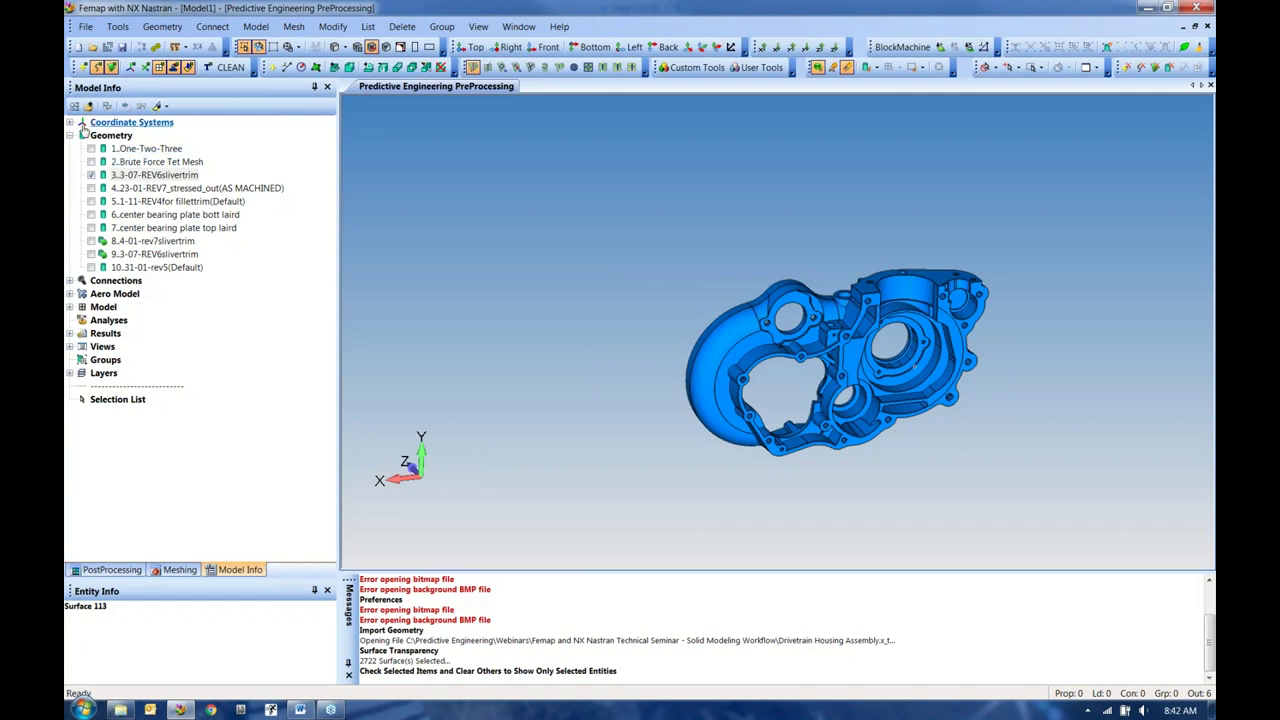
{"action": "left_click", "coordinate": [91, 162]}
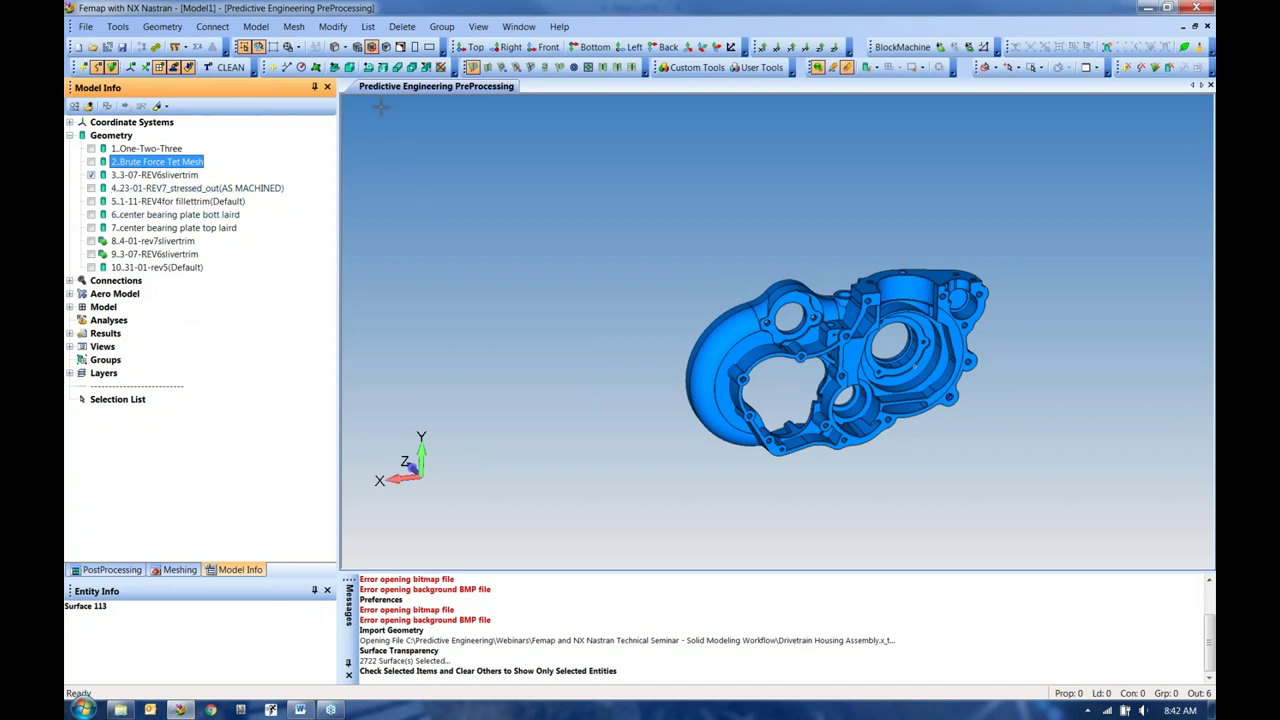
Step: Open the view visibility settings at the geometry list and place the dialog beside the housing
{"action": "left_click", "coordinate": [478, 26]}
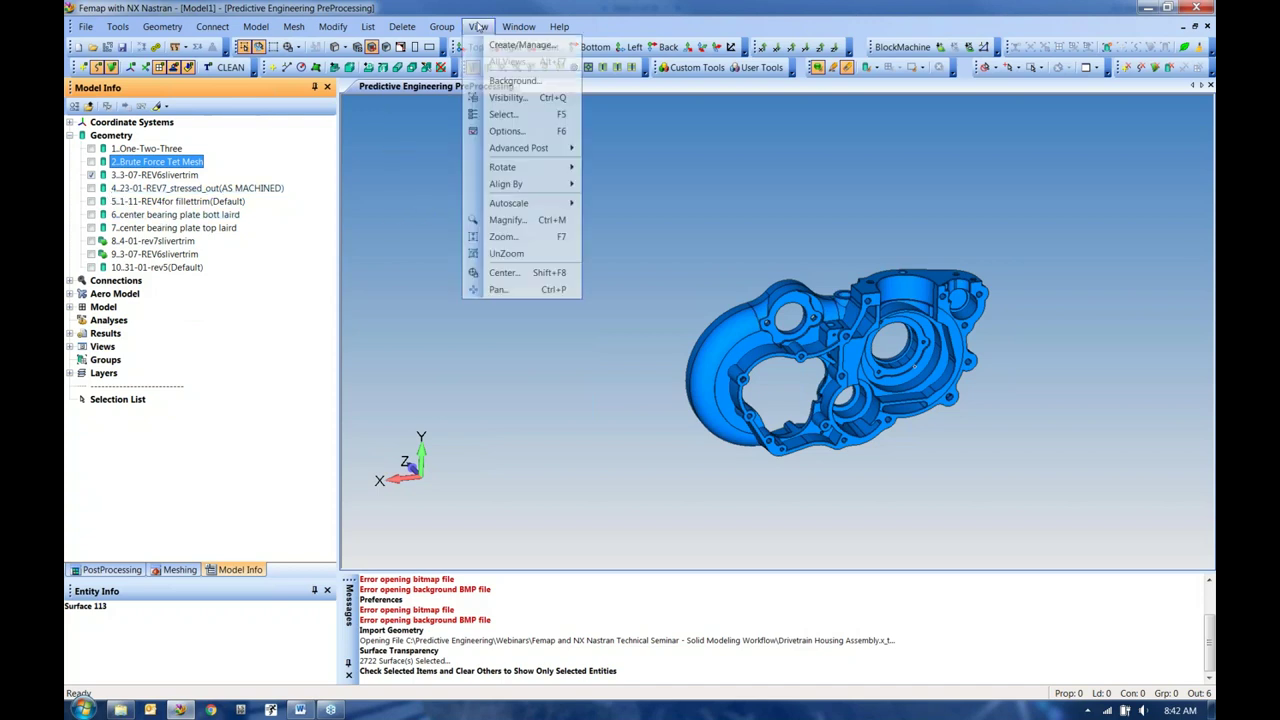
{"action": "left_click", "coordinate": [527, 98]}
{"action": "left_click_drag", "start_coordinate": [640, 349], "coordinate": [605, 203]}
{"action": "left_click", "coordinate": [571, 230]}
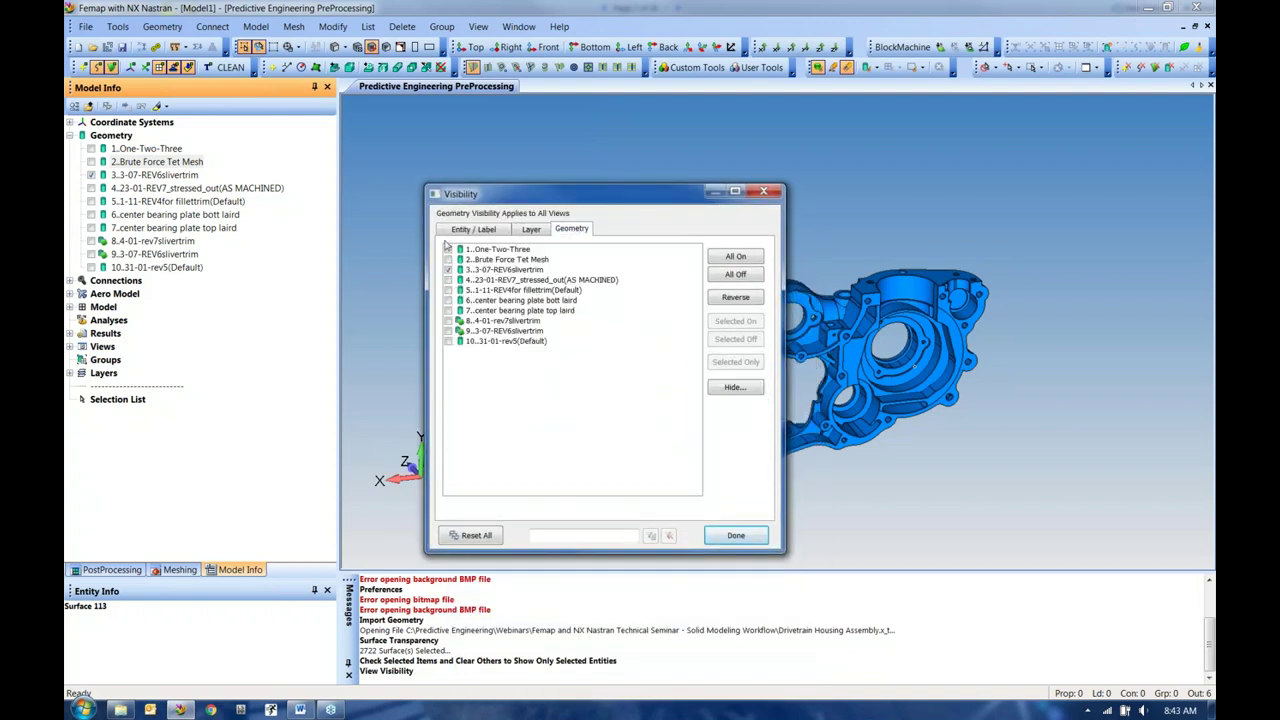
Step: Turn all solids on and off, show 23-01-REV7_stressed_out(AS MACHINED), and go back to showing only 3..3-07-REV6slivertrim
{"action": "left_click", "coordinate": [739, 257]}
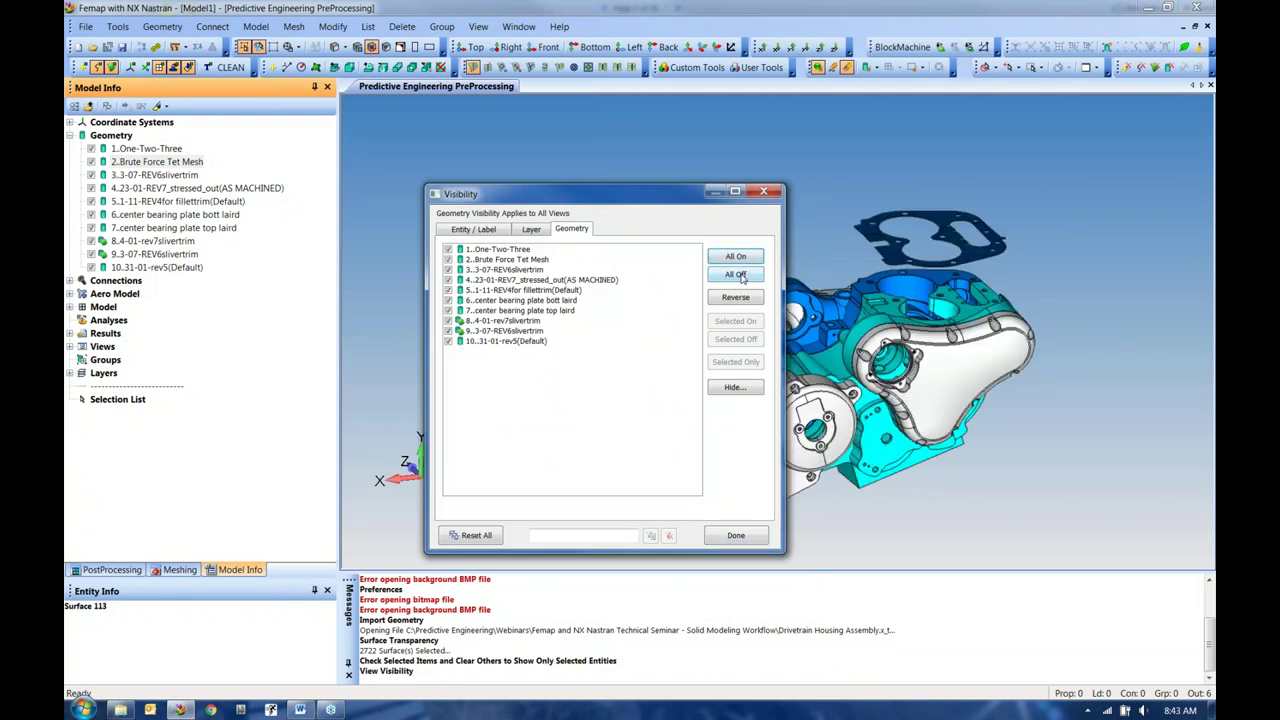
{"action": "left_click", "coordinate": [738, 275]}
{"action": "left_click", "coordinate": [449, 281]}
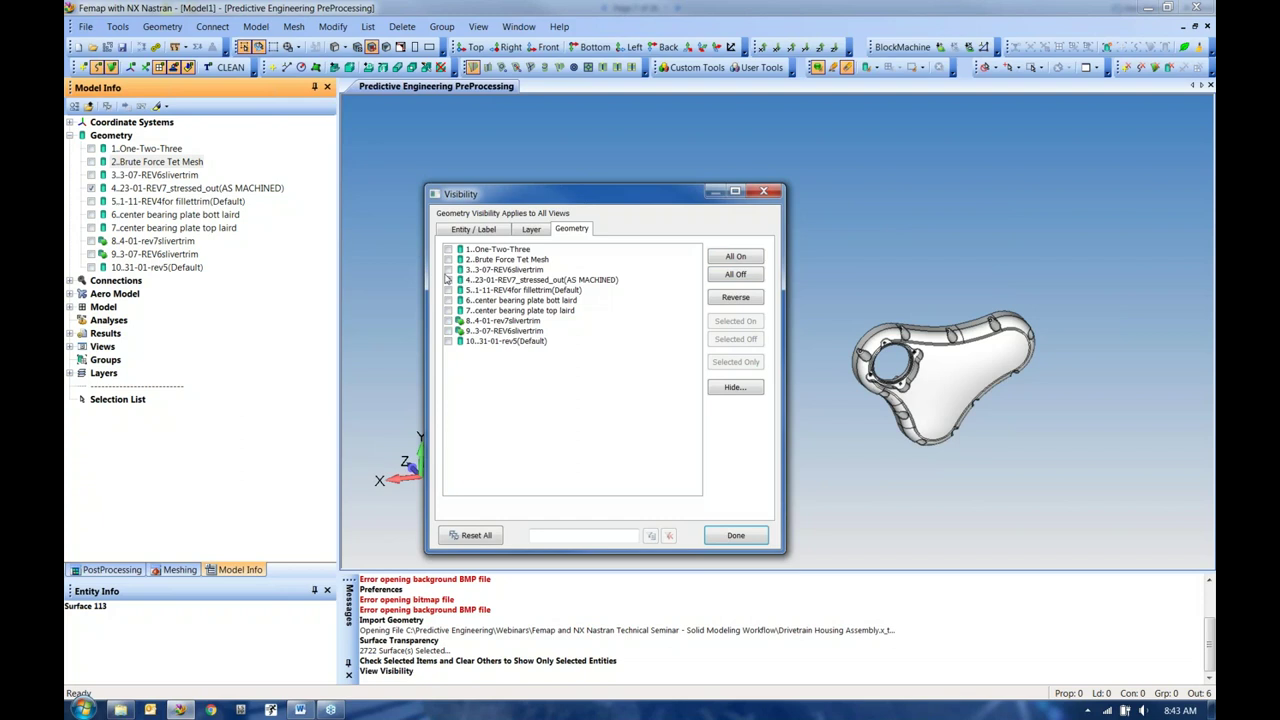
{"action": "left_click", "coordinate": [457, 270]}
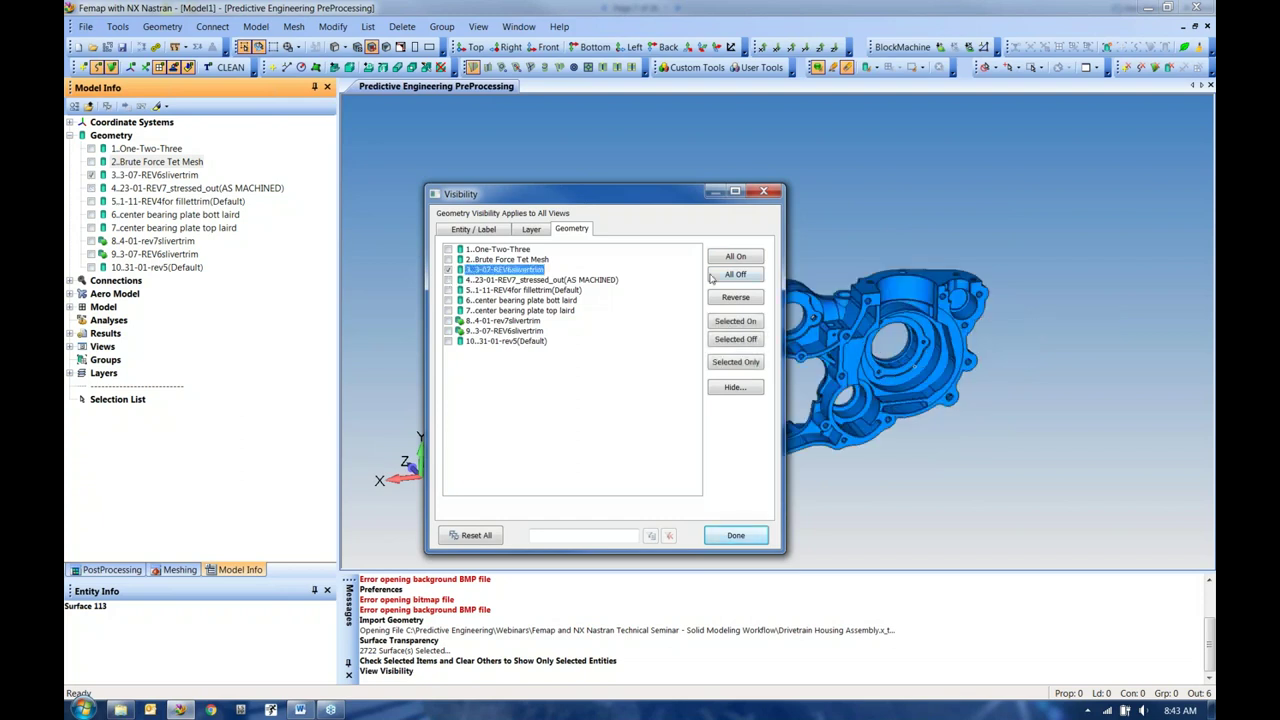
Step: Reverse the geometry visibility to view the other solids, then reverse it back to the single housing
{"action": "left_click", "coordinate": [733, 298]}
{"action": "middle_click_drag", "start_coordinate": [842, 297], "coordinate": [874, 392]}
{"action": "left_click", "coordinate": [733, 298]}
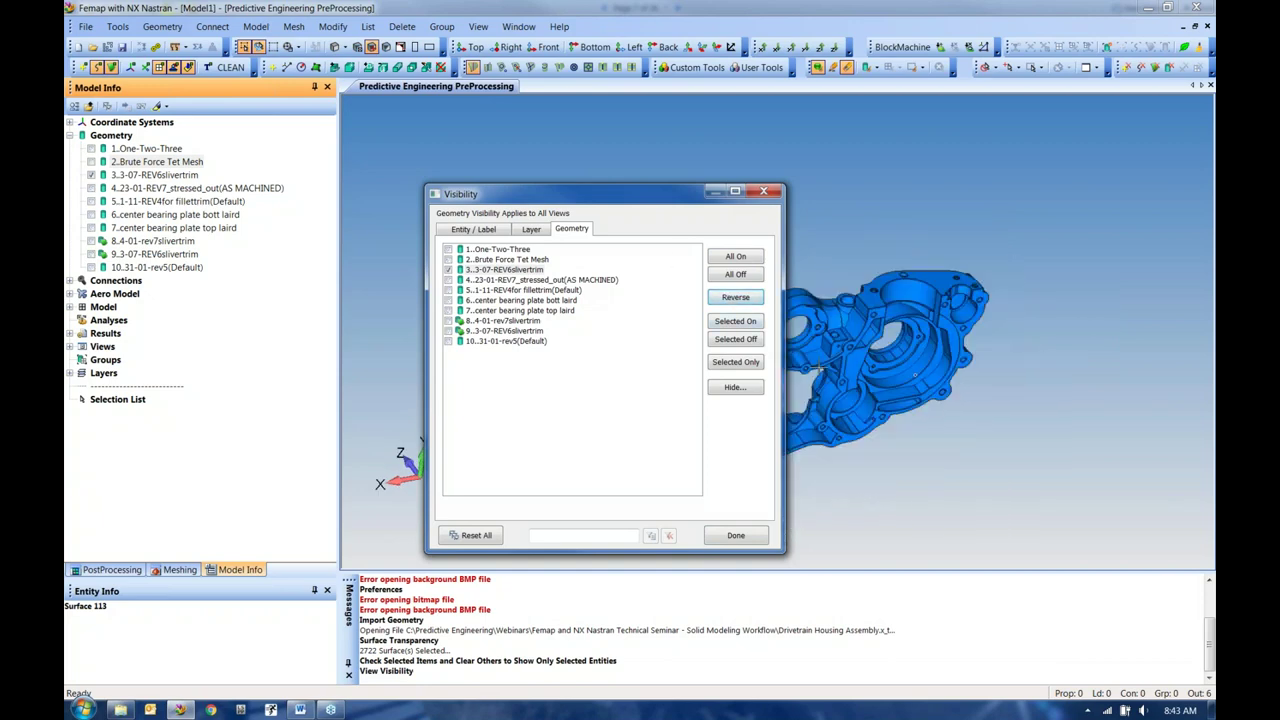
Step: Review the entity display options, turn surface display off and on again, and close the visibility settings
{"action": "left_click", "coordinate": [466, 231]}
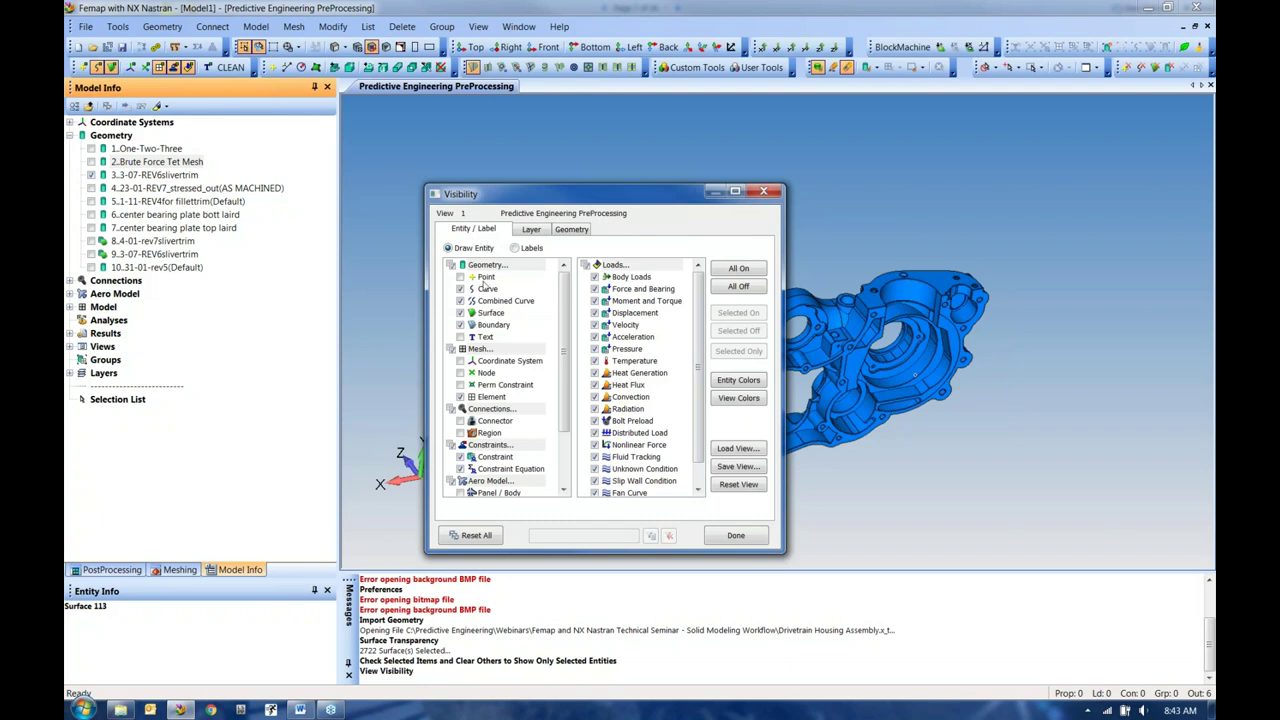
{"action": "left_click_drag", "start_coordinate": [494, 199], "coordinate": [435, 143]}
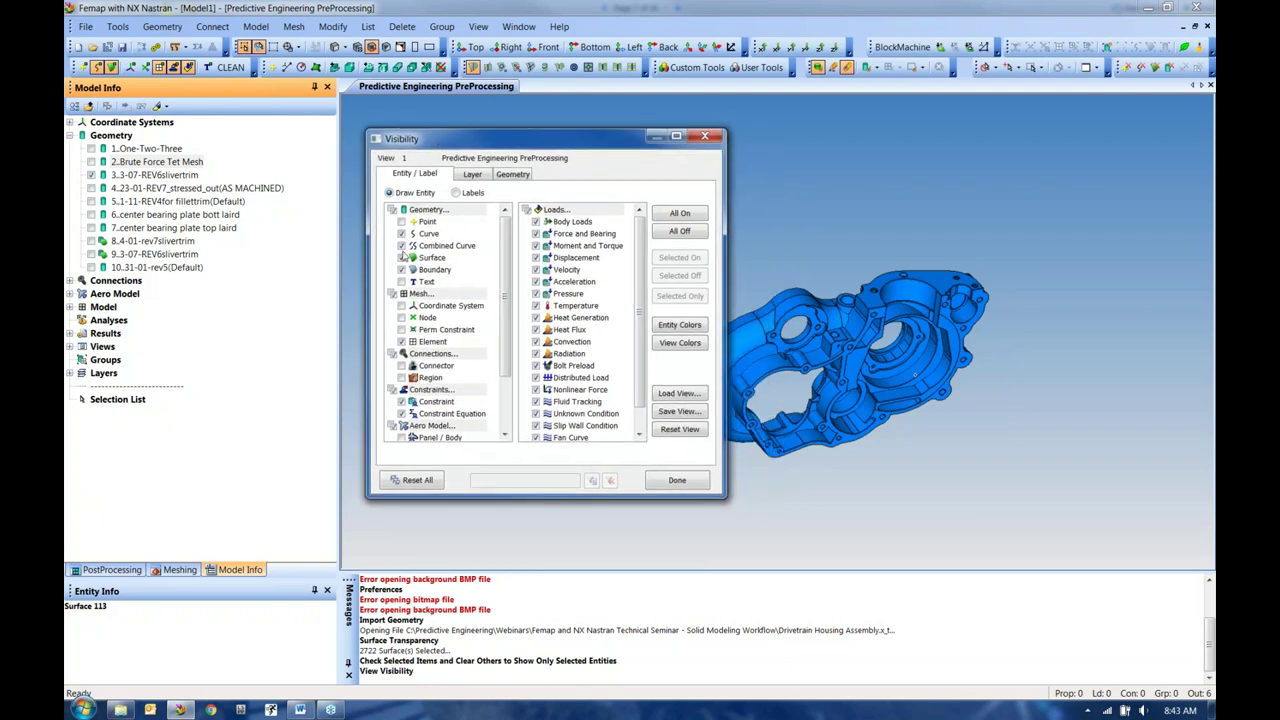
{"action": "left_click", "coordinate": [401, 257]}
{"action": "left_click", "coordinate": [401, 257]}
{"action": "left_click", "coordinate": [690, 482]}
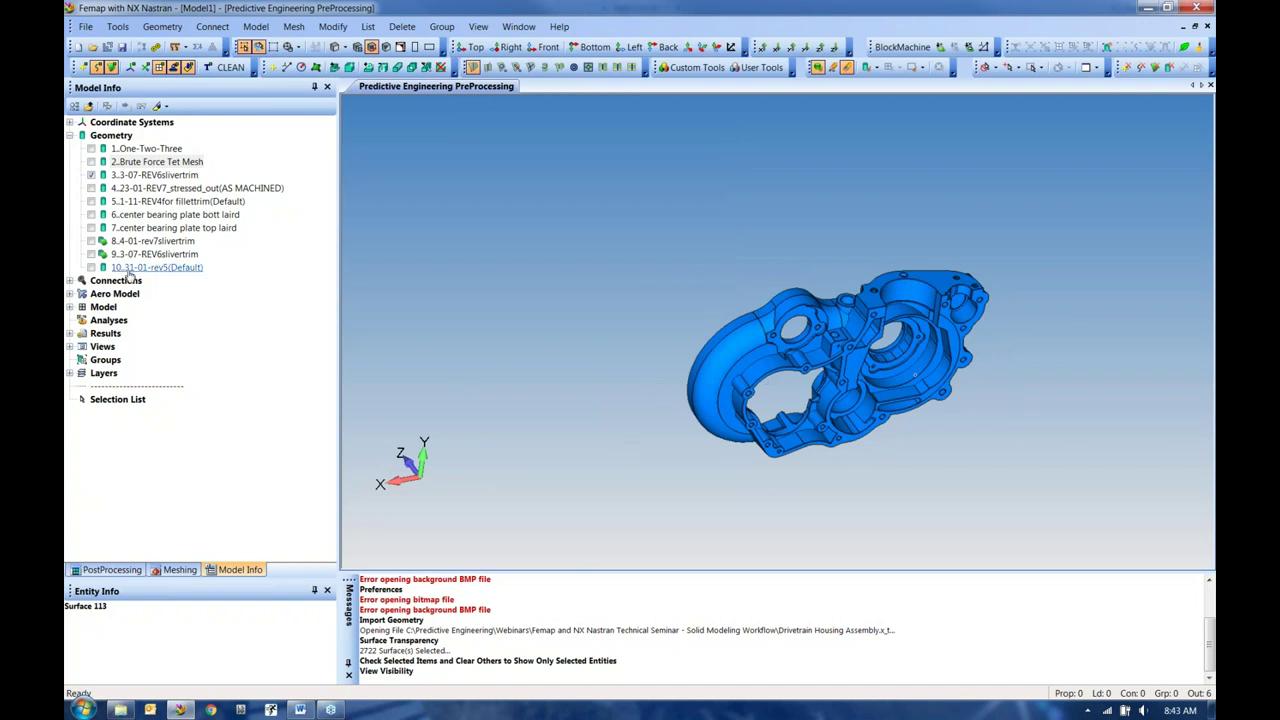
Step: Switch to the seminar document in Word, read page 8 on geometry preparation, and return to Femap
{"action": "mouse_move", "coordinate": [300, 708]}
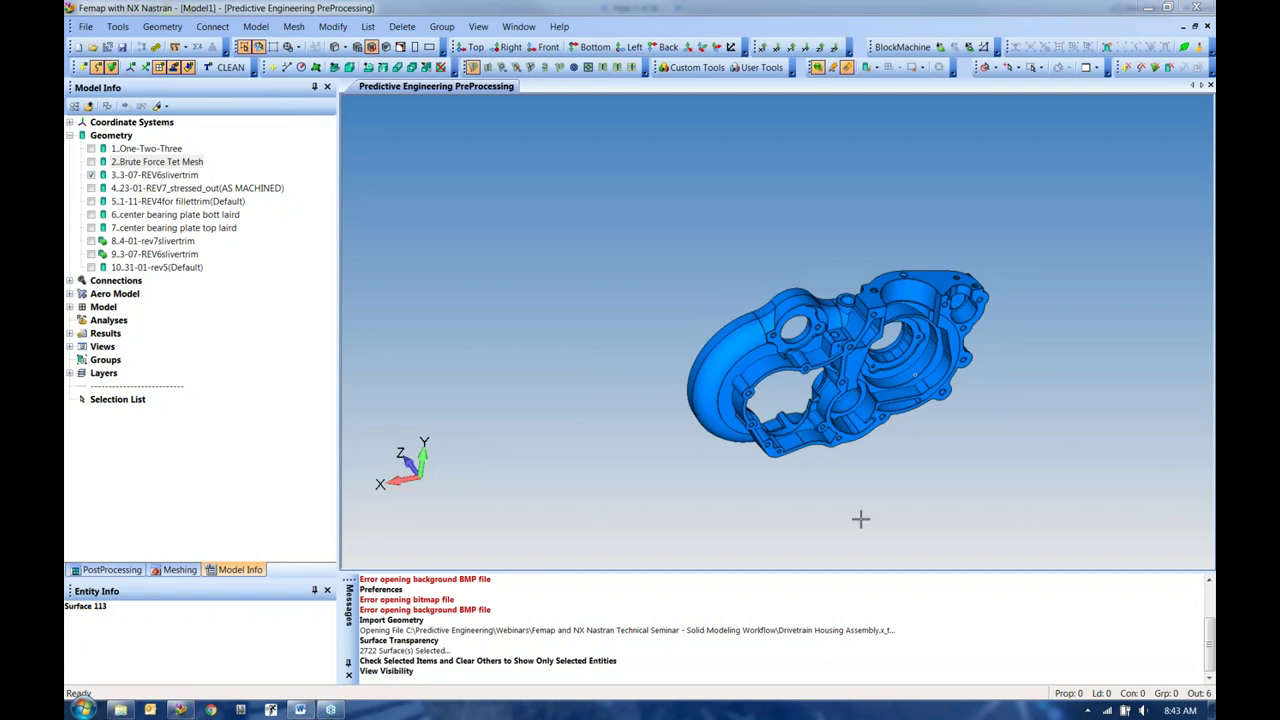
{"action": "left_click", "coordinate": [299, 709]}
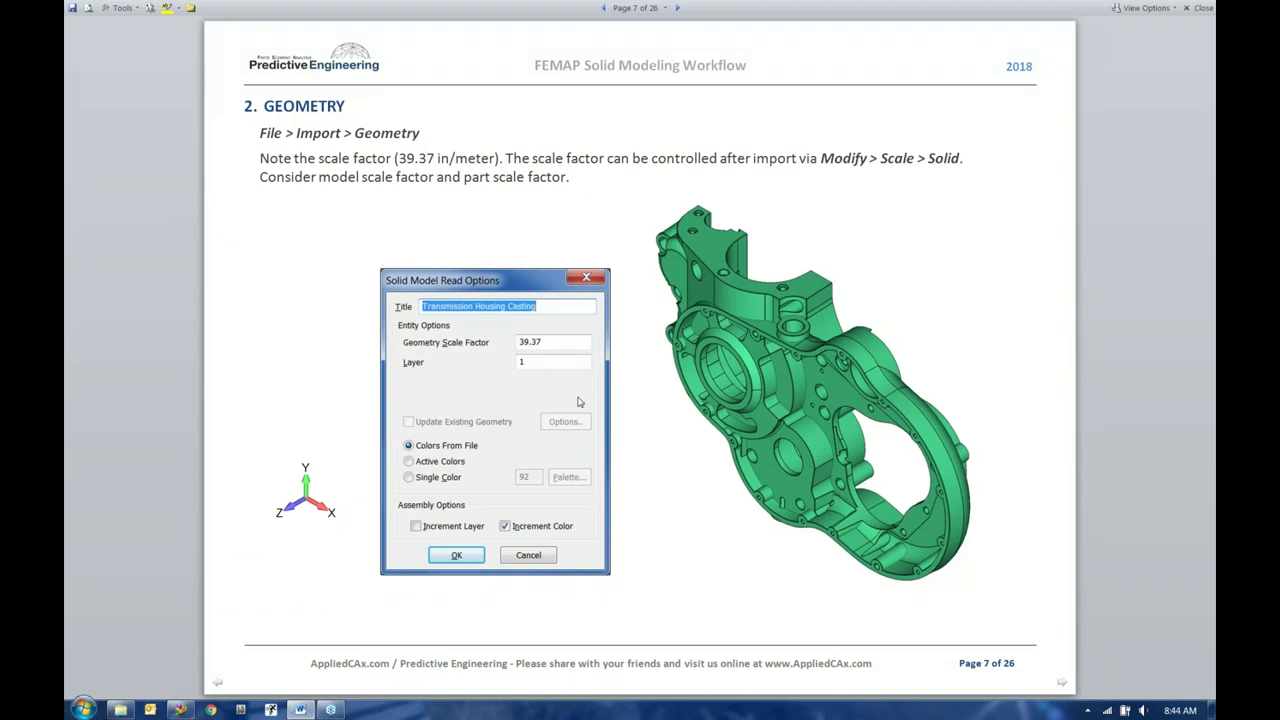
{"action": "scroll", "coordinate": [577, 401], "scroll_direction": "down", "scroll_amount": 1}
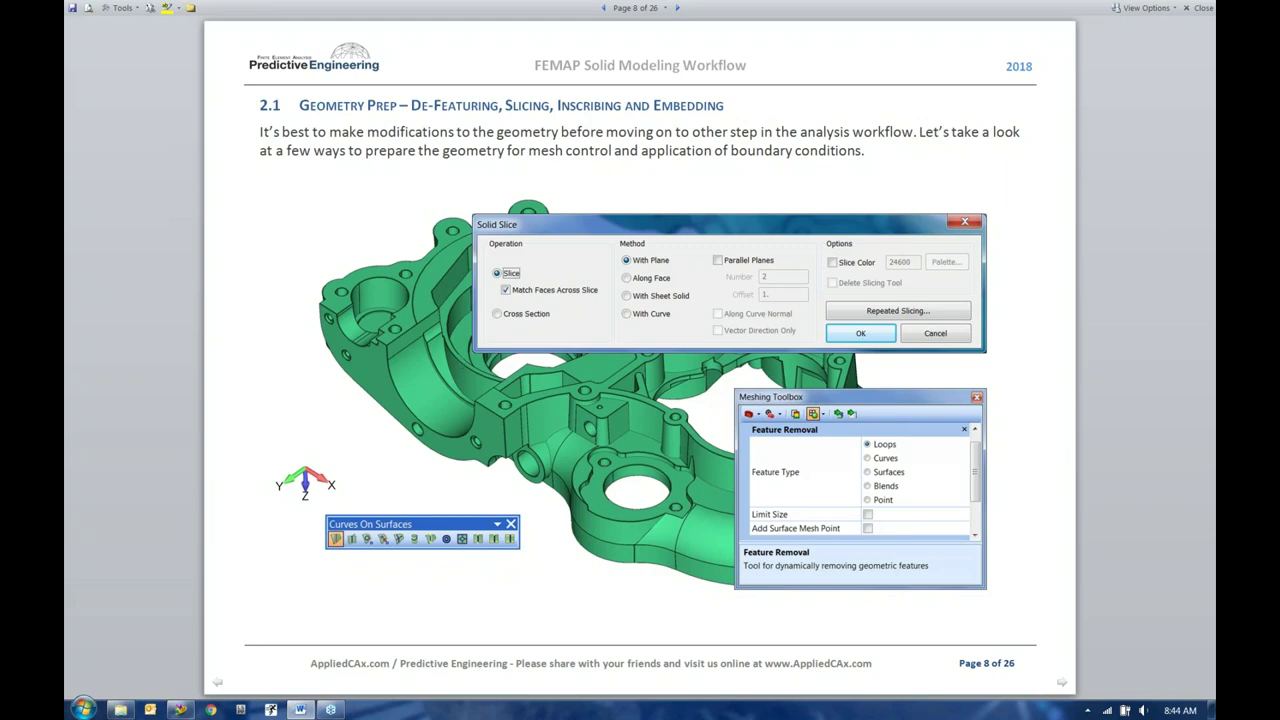
{"action": "left_click", "coordinate": [179, 709]}
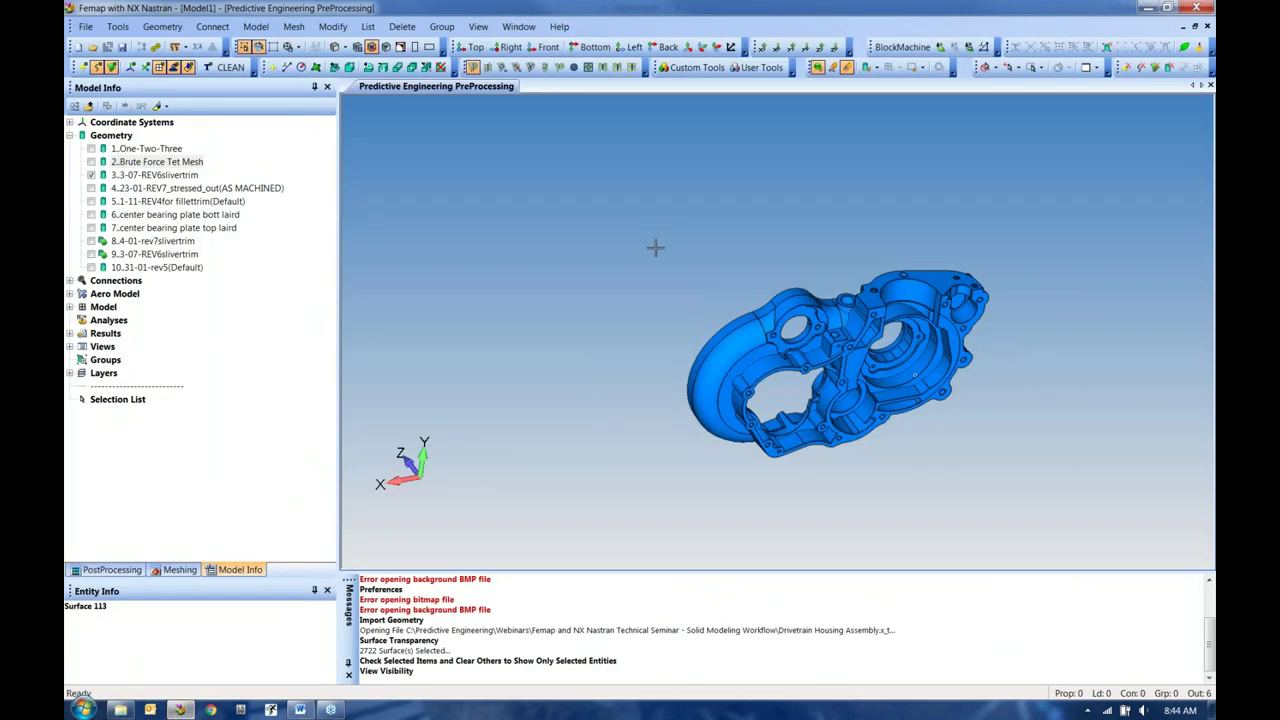
Step: Look through the solid geometry commands down to Slice, and float the Curves On Surfaces tools over the housing view
{"action": "scroll", "coordinate": [759, 430], "scroll_direction": "up", "scroll_amount": 2}
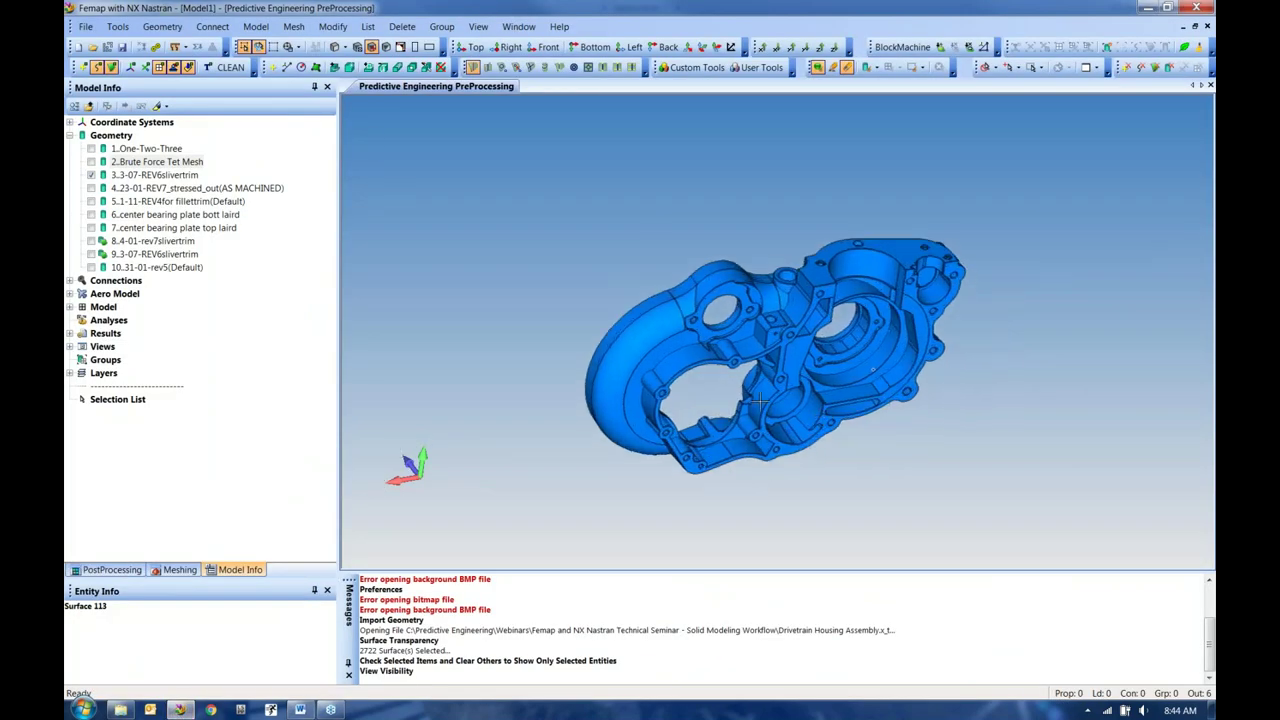
{"action": "scroll", "coordinate": [759, 400], "scroll_direction": "up", "scroll_amount": 3}
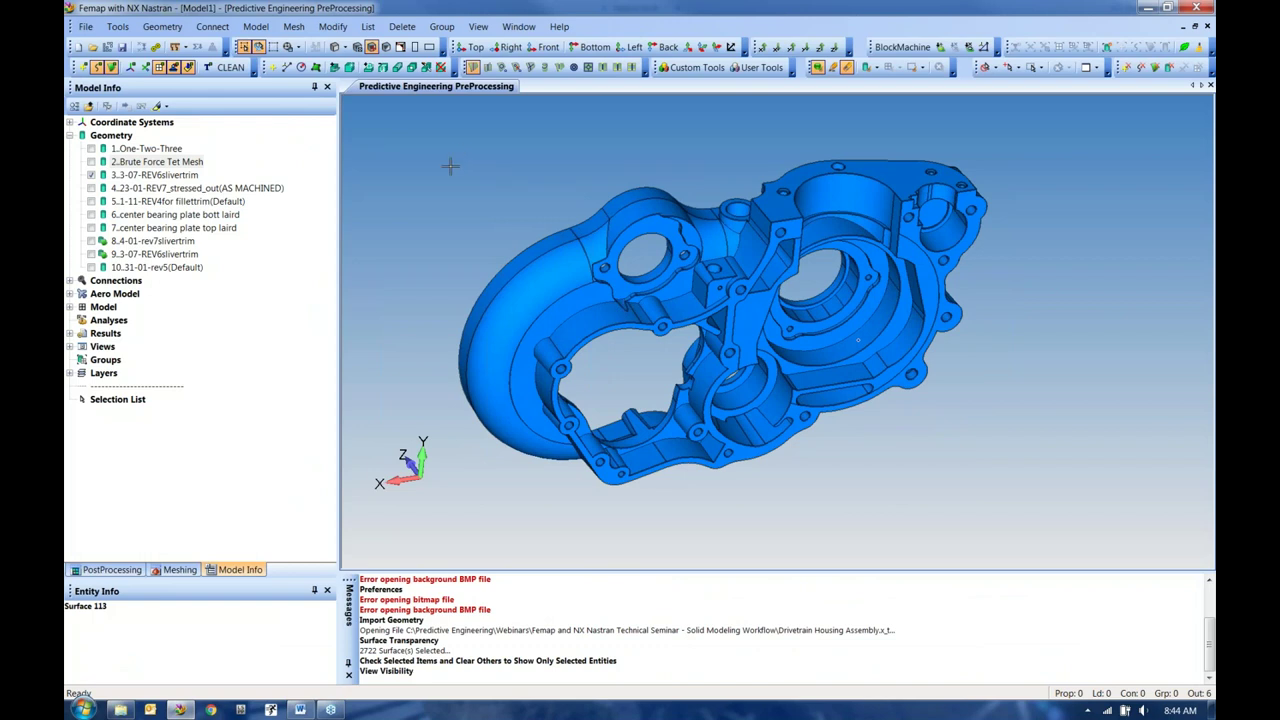
{"action": "left_click", "coordinate": [162, 26]}
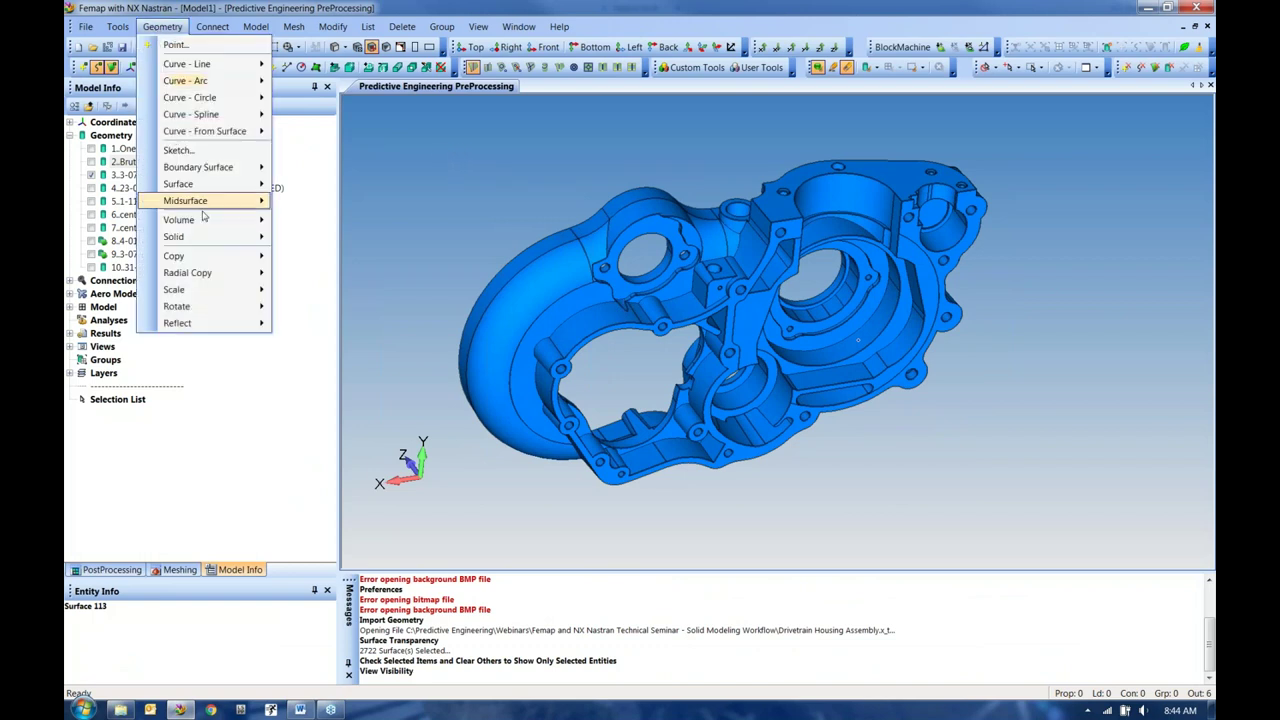
{"action": "mouse_move", "coordinate": [204, 242]}
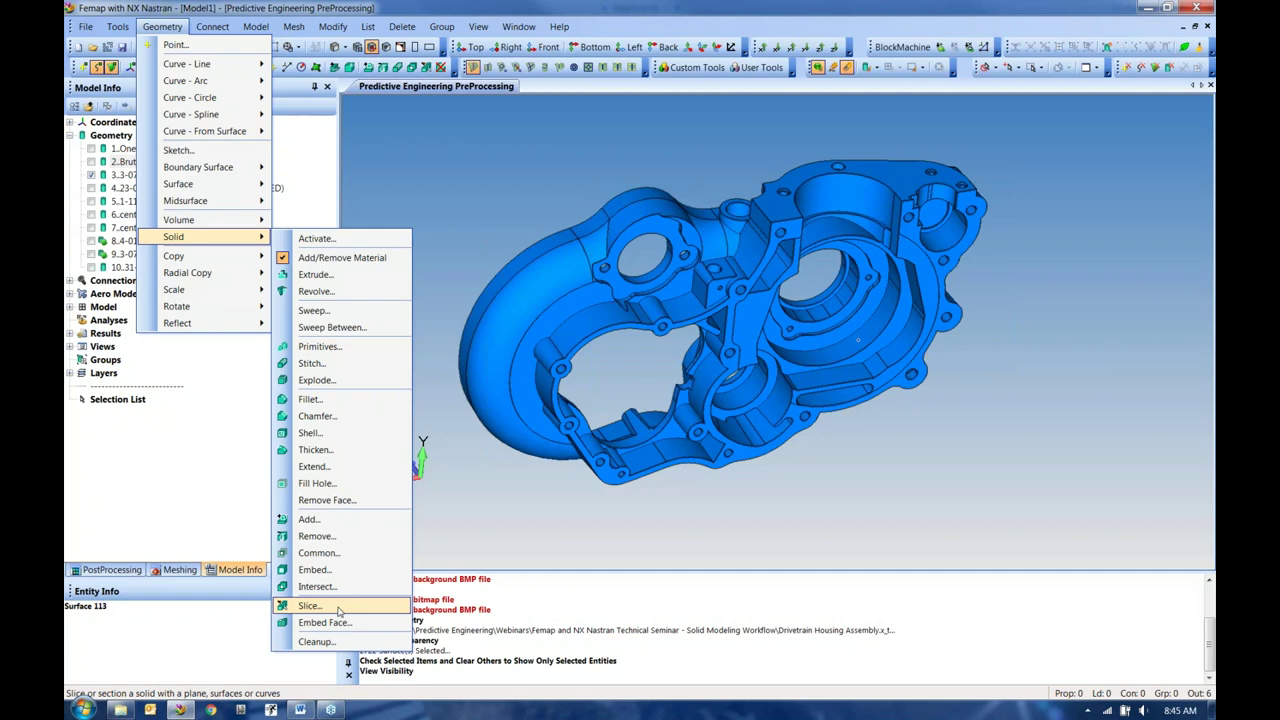
{"action": "left_click", "coordinate": [460, 80]}
{"action": "left_click_drag", "start_coordinate": [466, 67], "coordinate": [398, 160]}
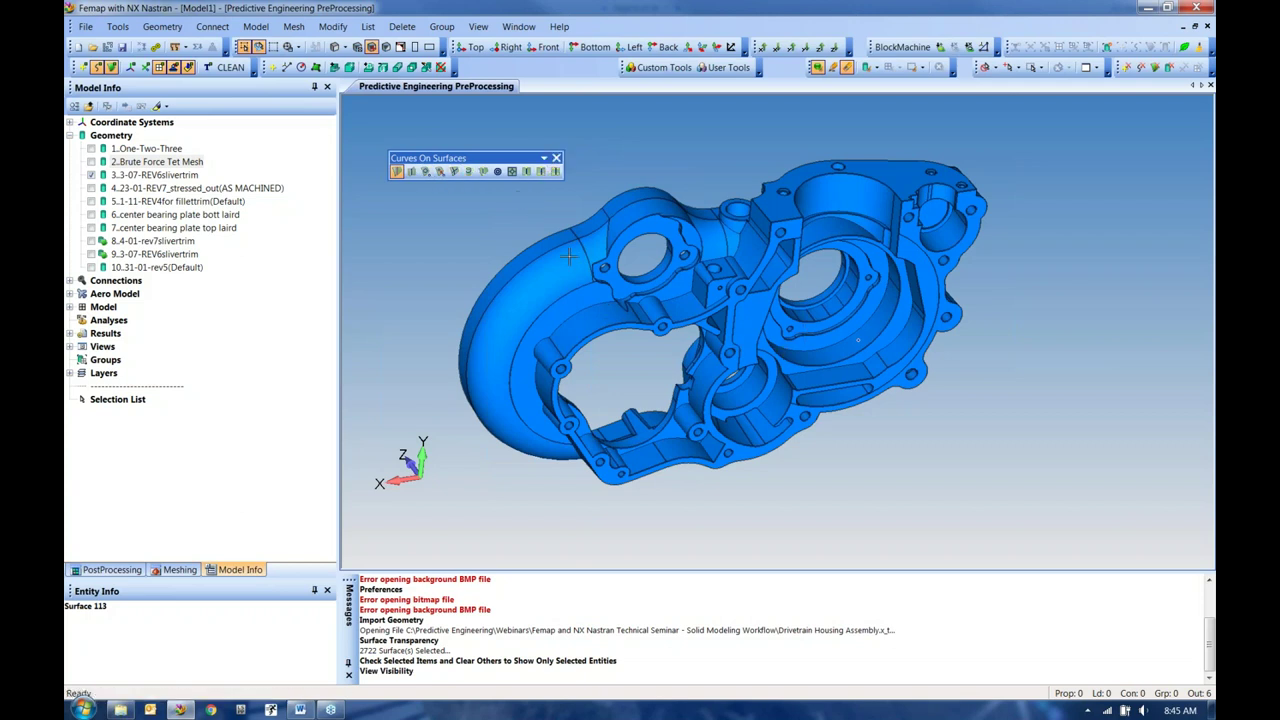
Step: Examine the surfaces around the upper bearing opening and recheck the geometry preparation page of the seminar document
{"action": "scroll", "coordinate": [575, 255], "scroll_direction": "up", "scroll_amount": 2}
{"action": "scroll", "coordinate": [600, 230], "scroll_direction": "up", "scroll_amount": 4}
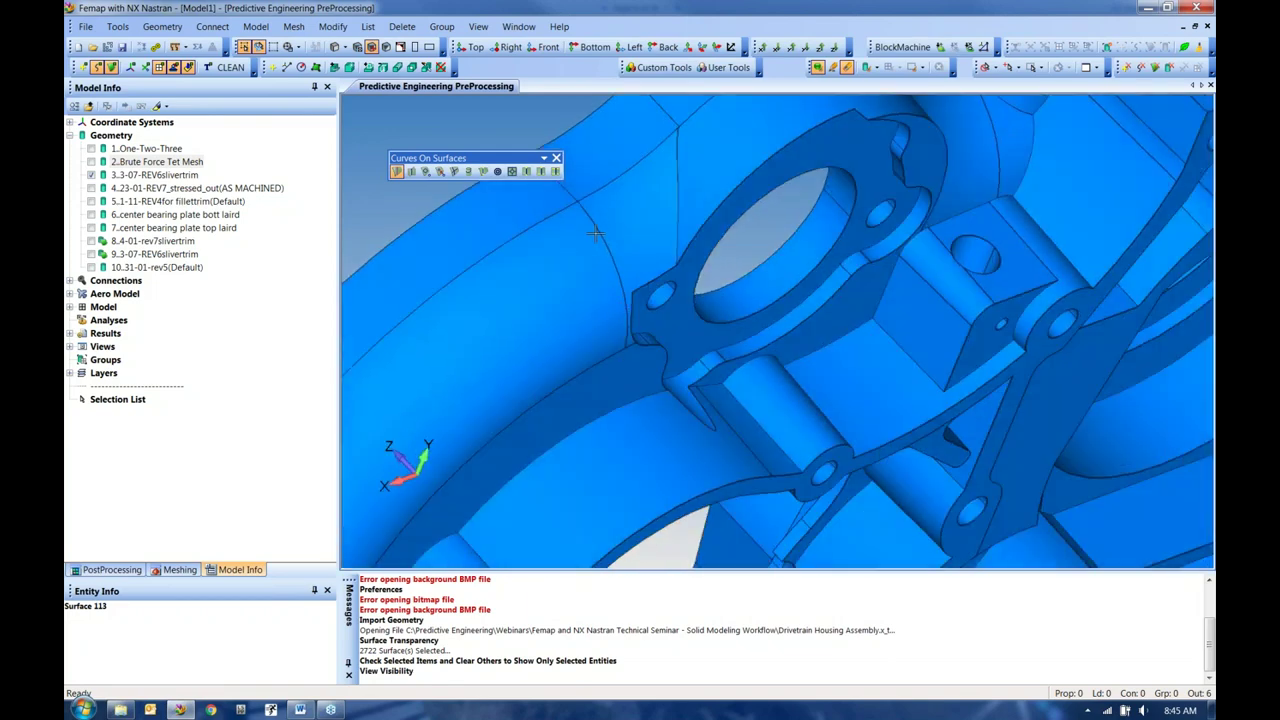
{"action": "middle_click_drag", "start_coordinate": [627, 268], "coordinate": [757, 363]}
{"action": "middle_click_drag", "start_coordinate": [890, 285], "coordinate": [942, 348]}
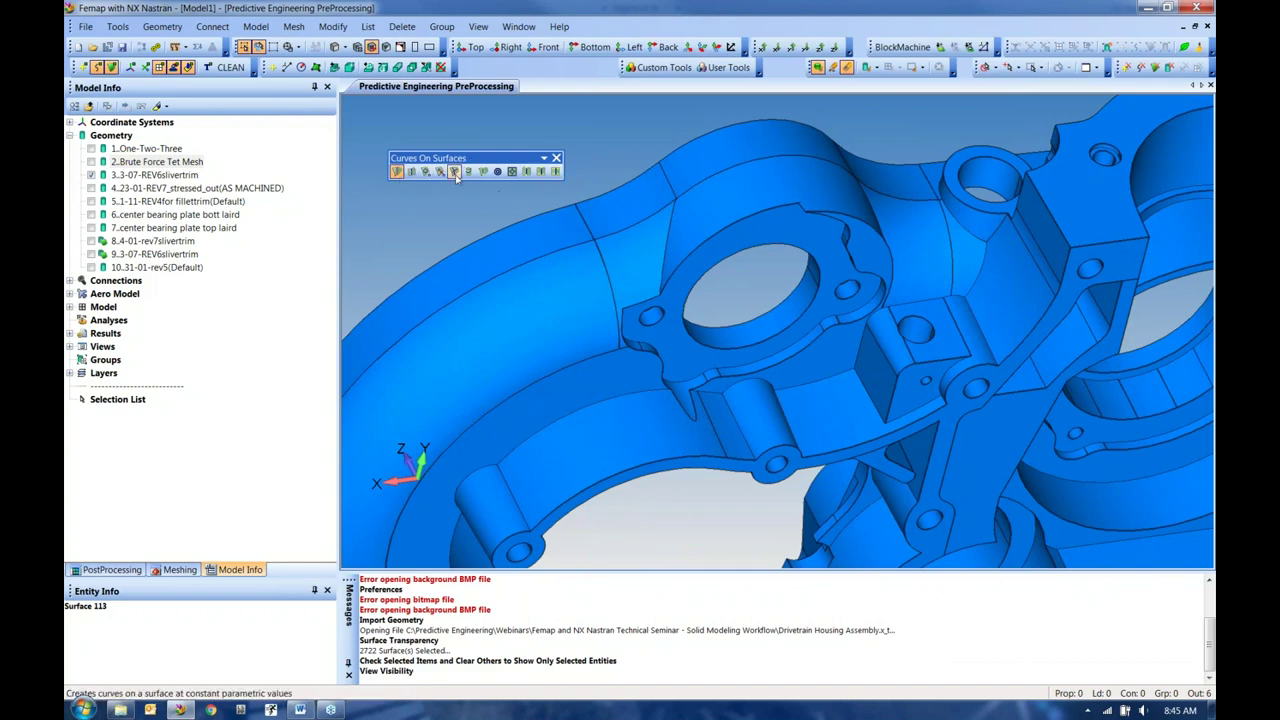
{"action": "left_click", "coordinate": [305, 710]}
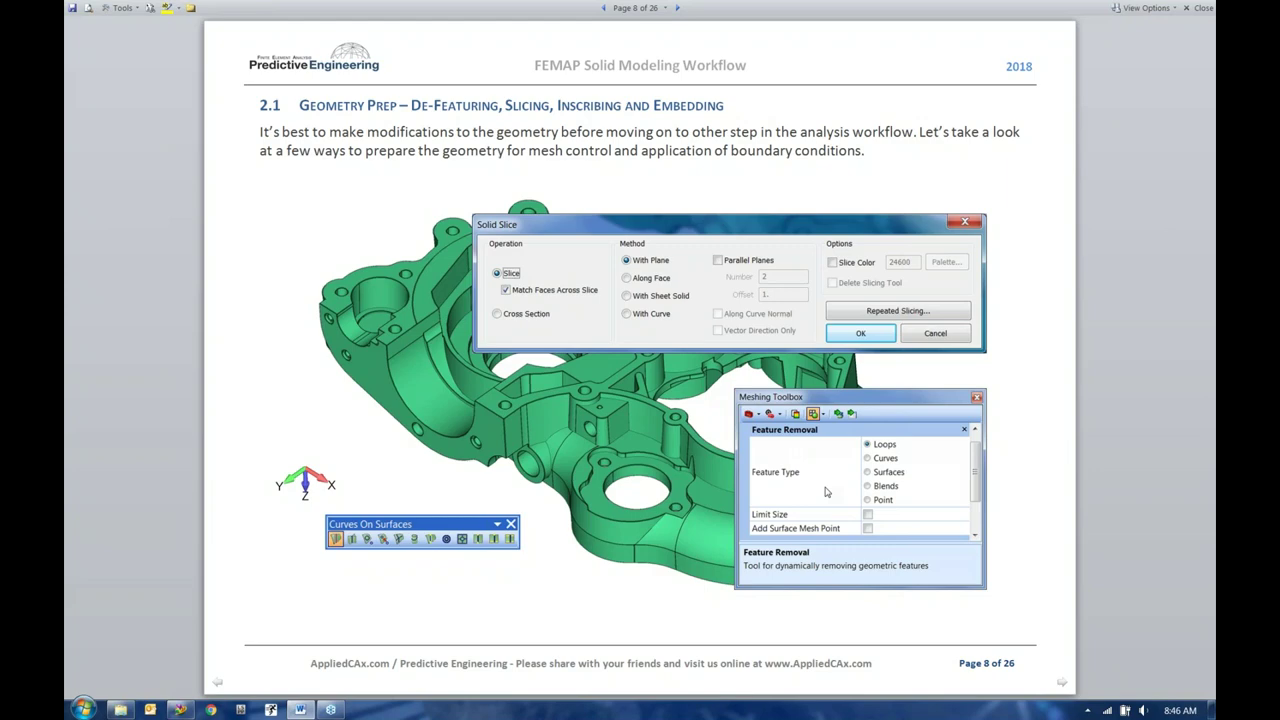
{"action": "left_click", "coordinate": [183, 710]}
Step: Split the curved inner wall of the large opening with Split Point to Edge, from its rim point to the opposite edge
{"action": "middle_click_drag", "start_coordinate": [564, 369], "coordinate": [440, 270]}
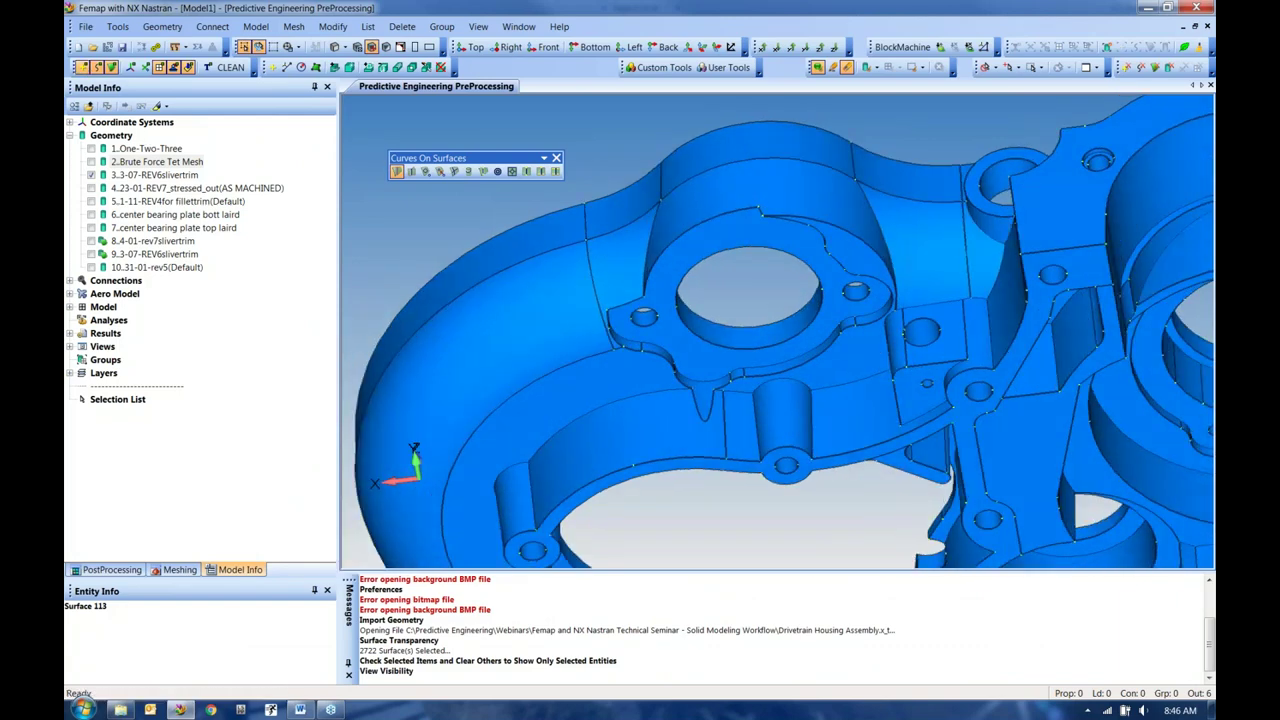
{"action": "scroll", "coordinate": [769, 351], "scroll_direction": "up", "scroll_amount": 5}
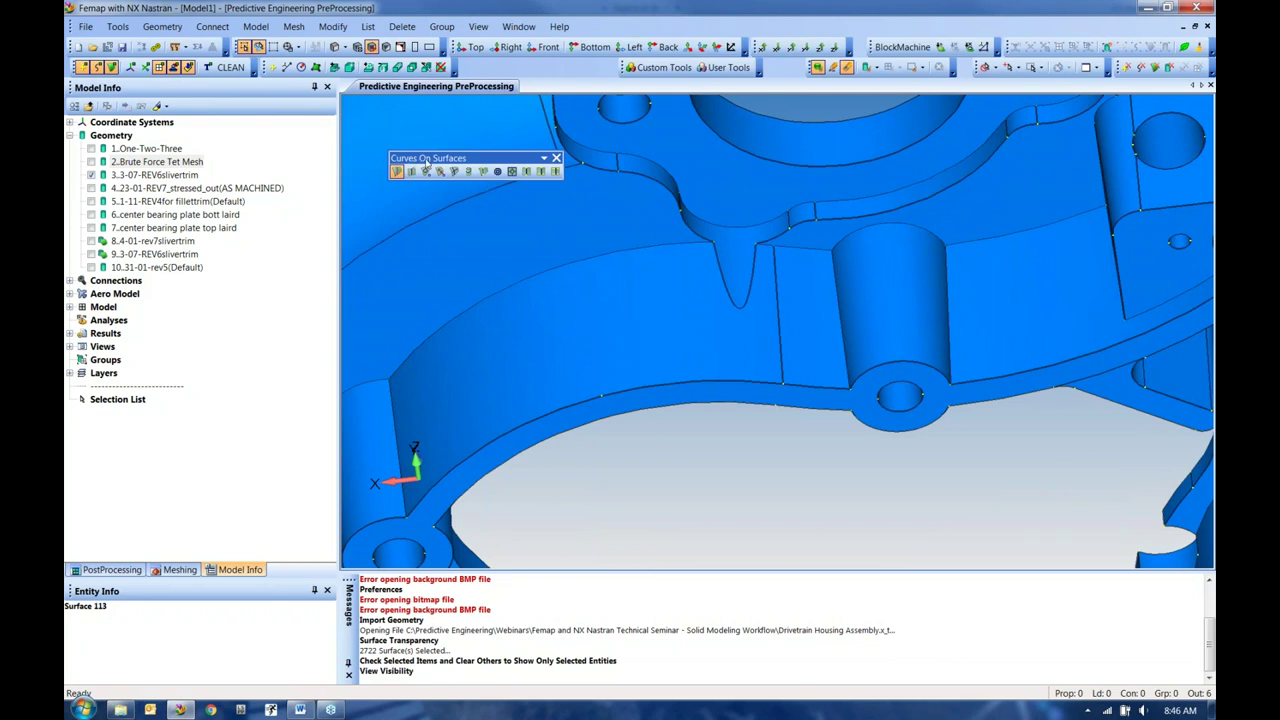
{"action": "left_click", "coordinate": [540, 171]}
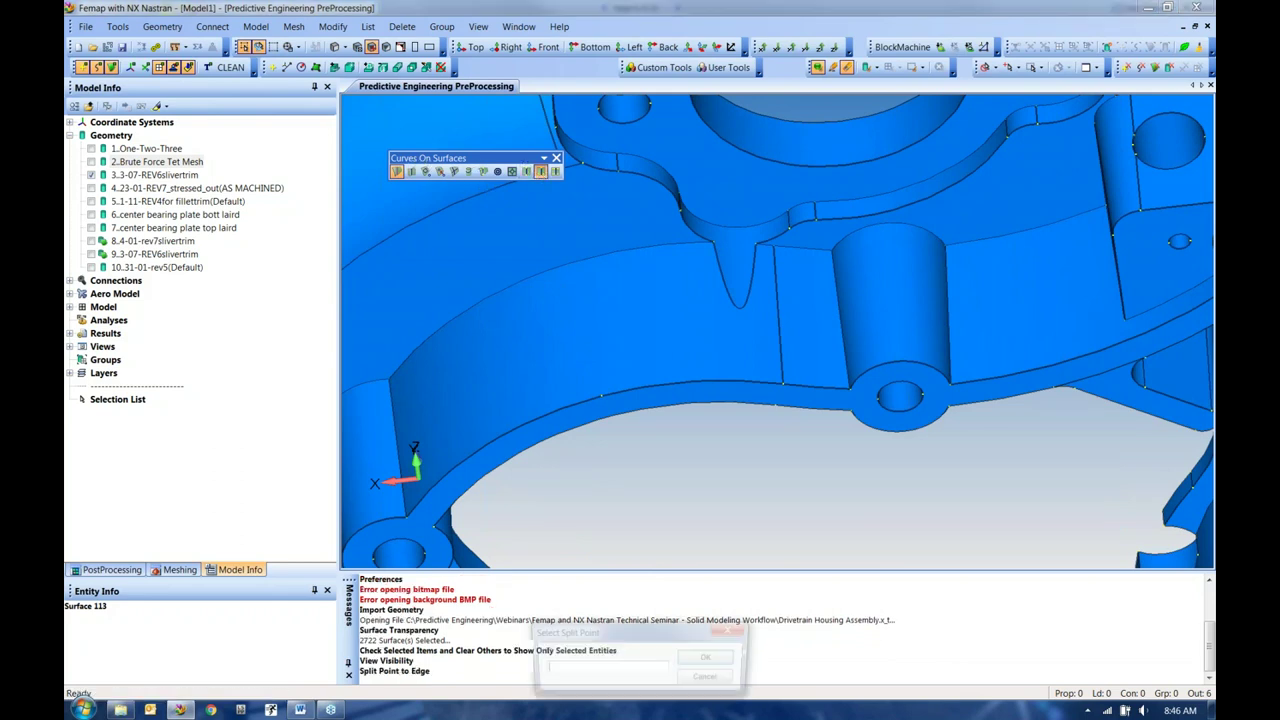
{"action": "left_click", "coordinate": [602, 397]}
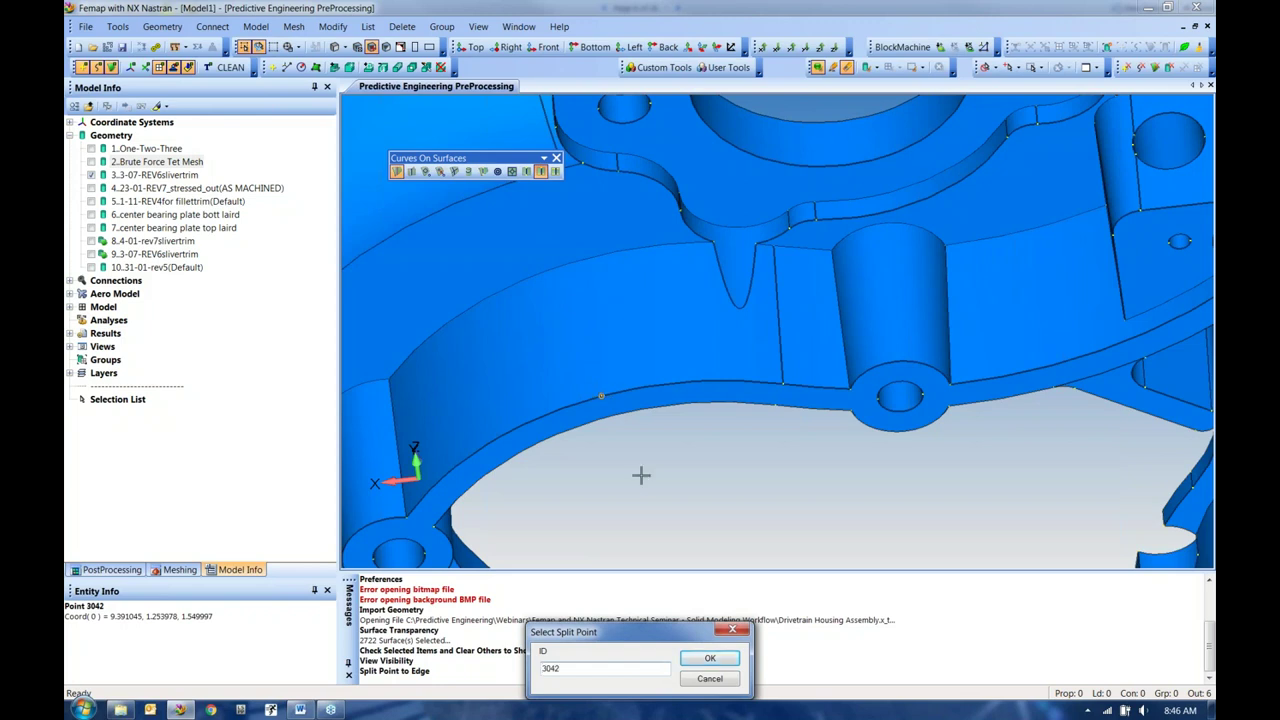
{"action": "left_click", "coordinate": [710, 658]}
{"action": "left_click", "coordinate": [523, 279]}
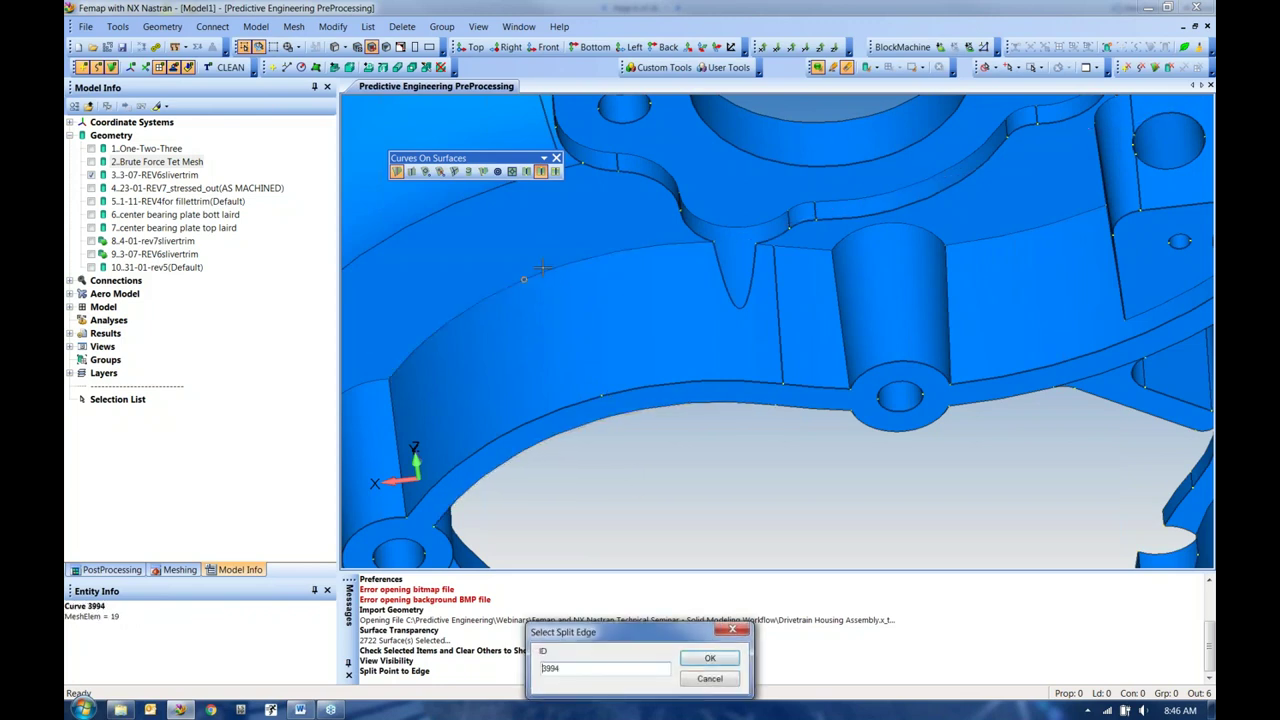
{"action": "left_click", "coordinate": [710, 658]}
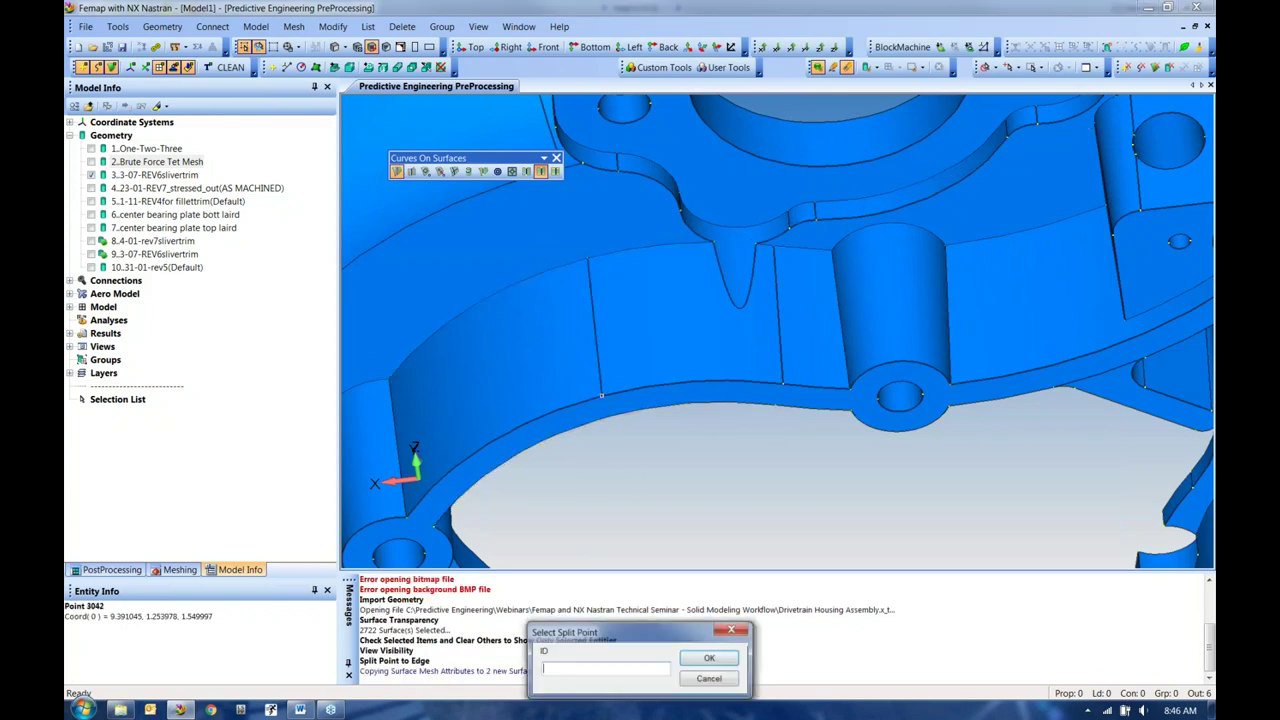
{"action": "key", "text": "Escape"}
Step: Split the tapered face beside the thin lip with Split Point to Edge, from the lip's middle point to the slanted edge
{"action": "middle_click_drag", "start_coordinate": [682, 404], "coordinate": [611, 316]}
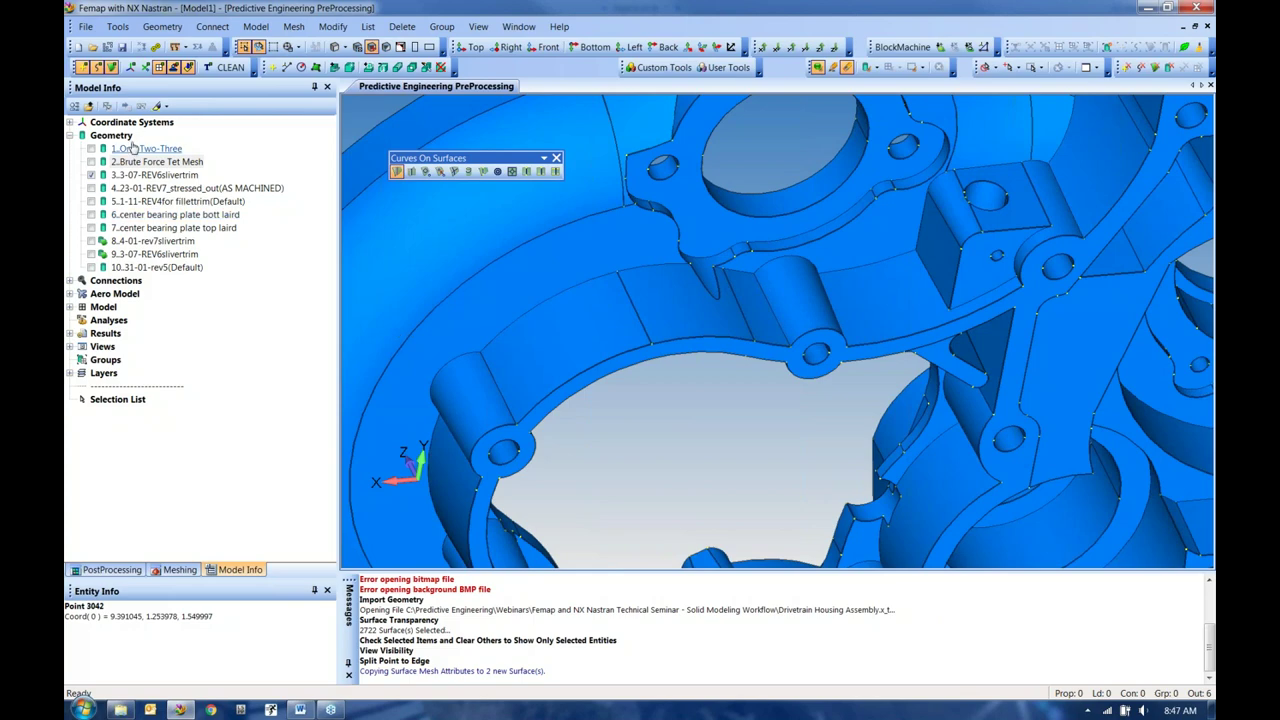
{"action": "middle_click_drag", "start_coordinate": [570, 368], "coordinate": [660, 277]}
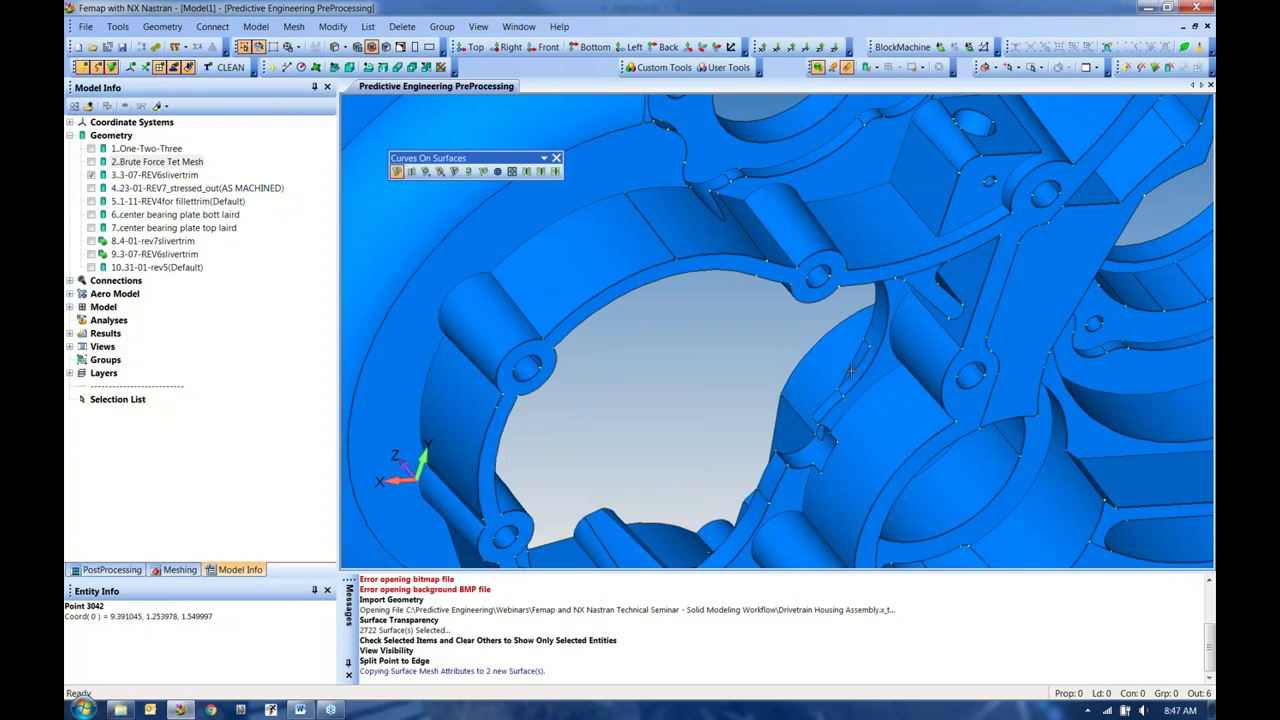
{"action": "middle_click_drag", "start_coordinate": [851, 372], "coordinate": [640, 240]}
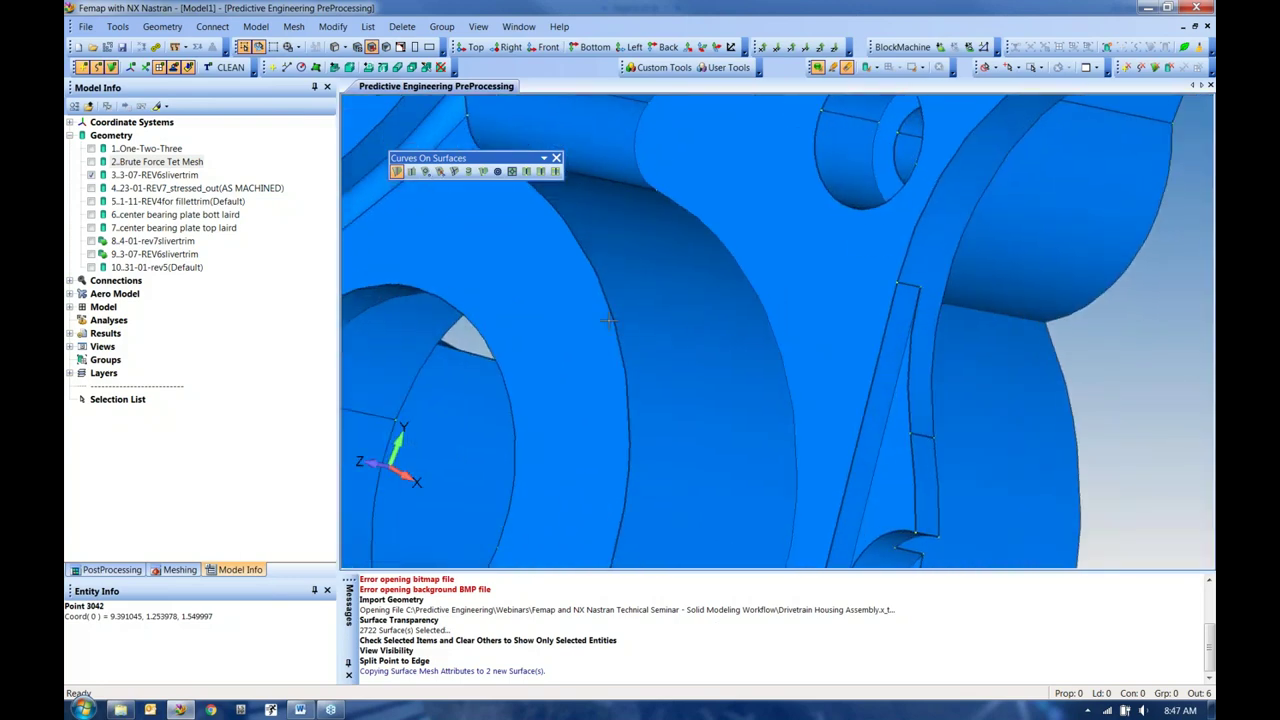
{"action": "left_click", "coordinate": [540, 172]}
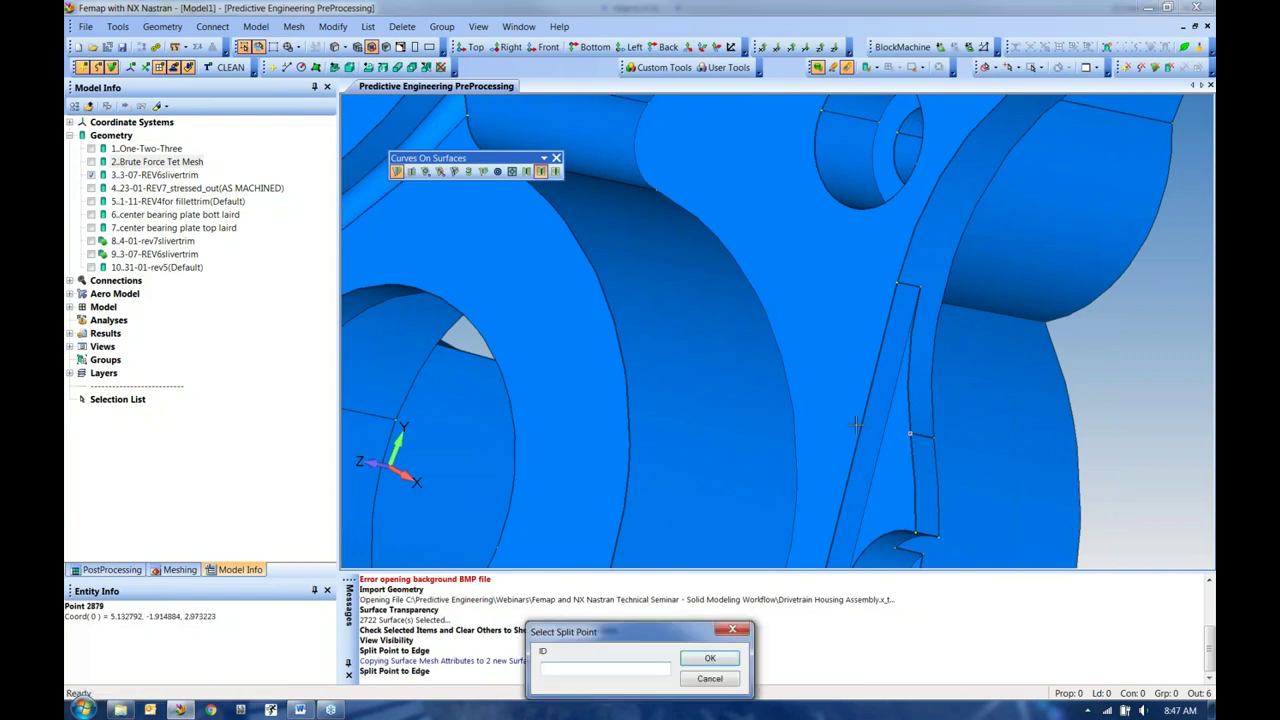
{"action": "left_click", "coordinate": [910, 430]}
{"action": "key", "text": "Return"}
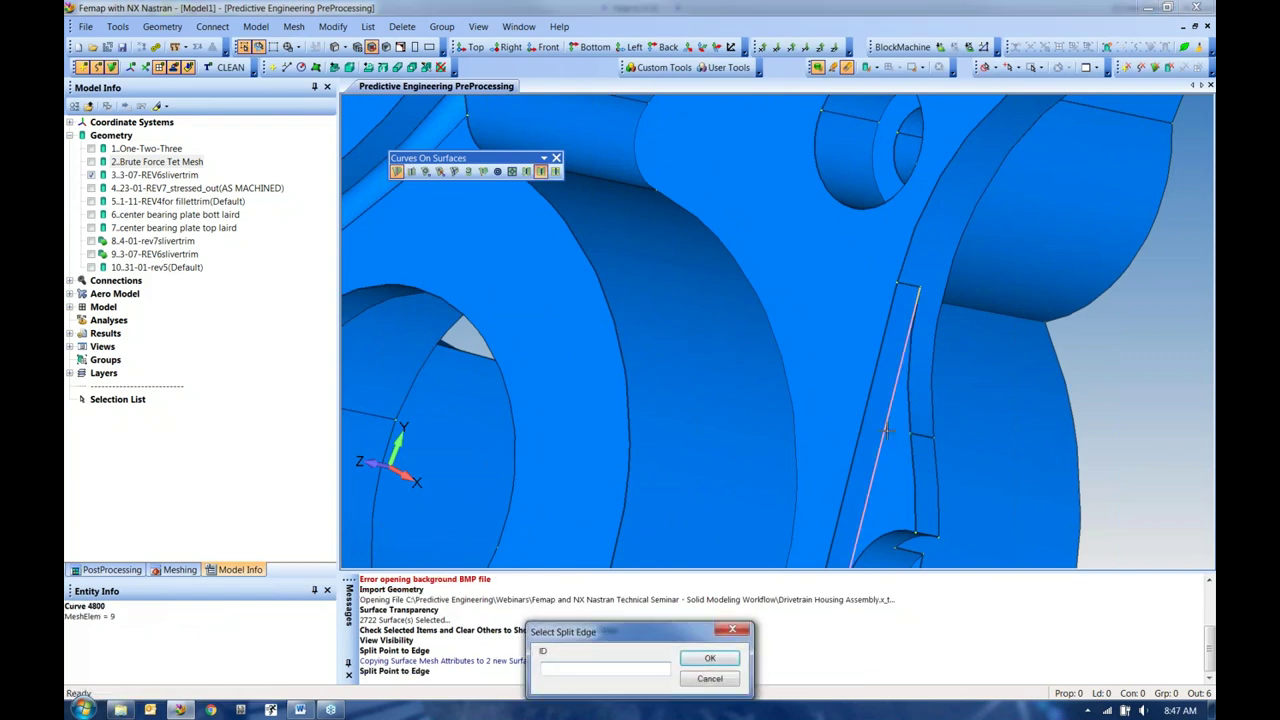
{"action": "middle_click_drag", "start_coordinate": [881, 397], "coordinate": [920, 288]}
Step: Split the narrow rim face from the upper corner point of the tapered recess to the rim's outer edge
{"action": "left_click", "coordinate": [920, 288]}
{"action": "left_click", "coordinate": [730, 658]}
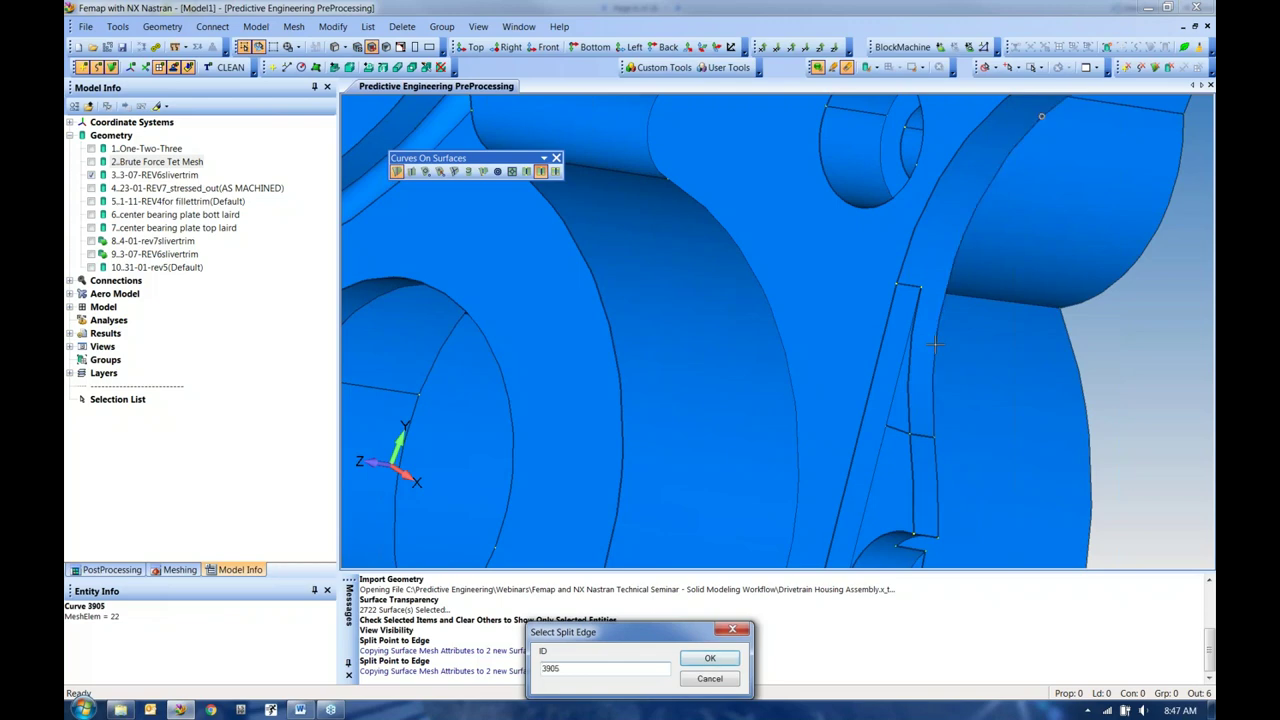
{"action": "key", "text": "Return"}
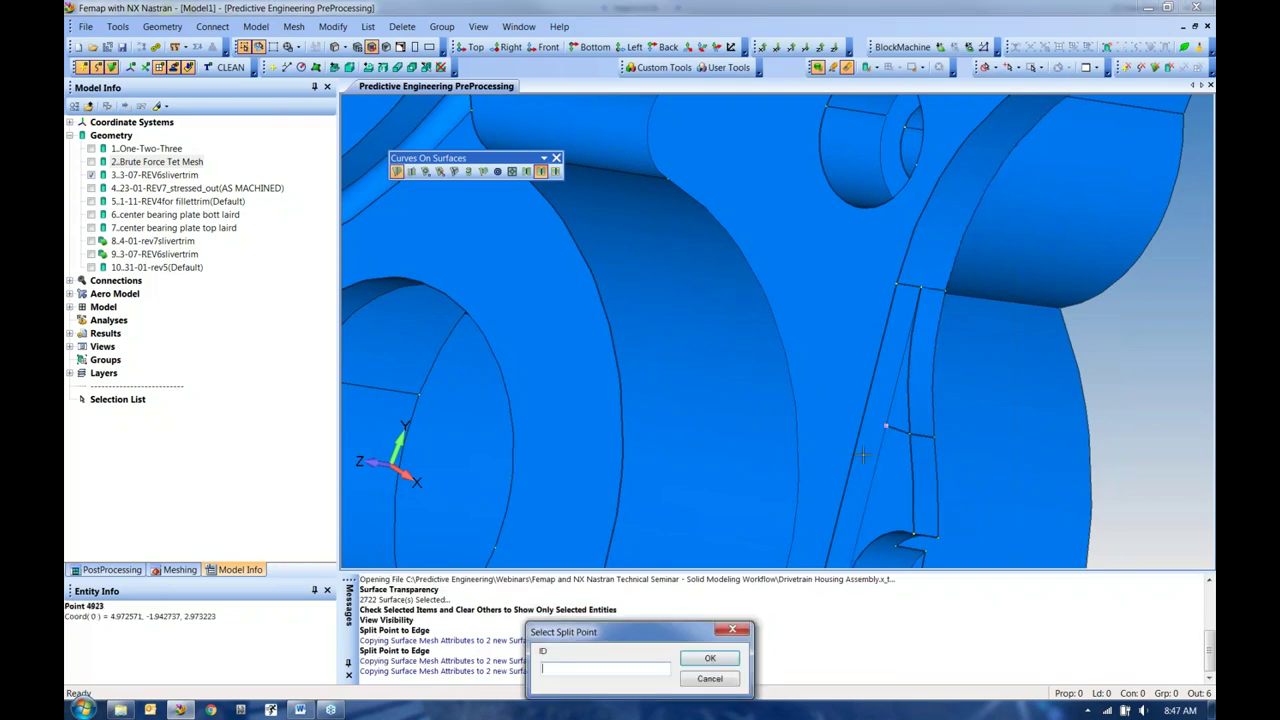
Step: Split the curved wall beside the notch from the notch's lower corner point to the wall's far edge, and end the command
{"action": "scroll", "coordinate": [862, 455], "scroll_direction": "down", "scroll_amount": 6}
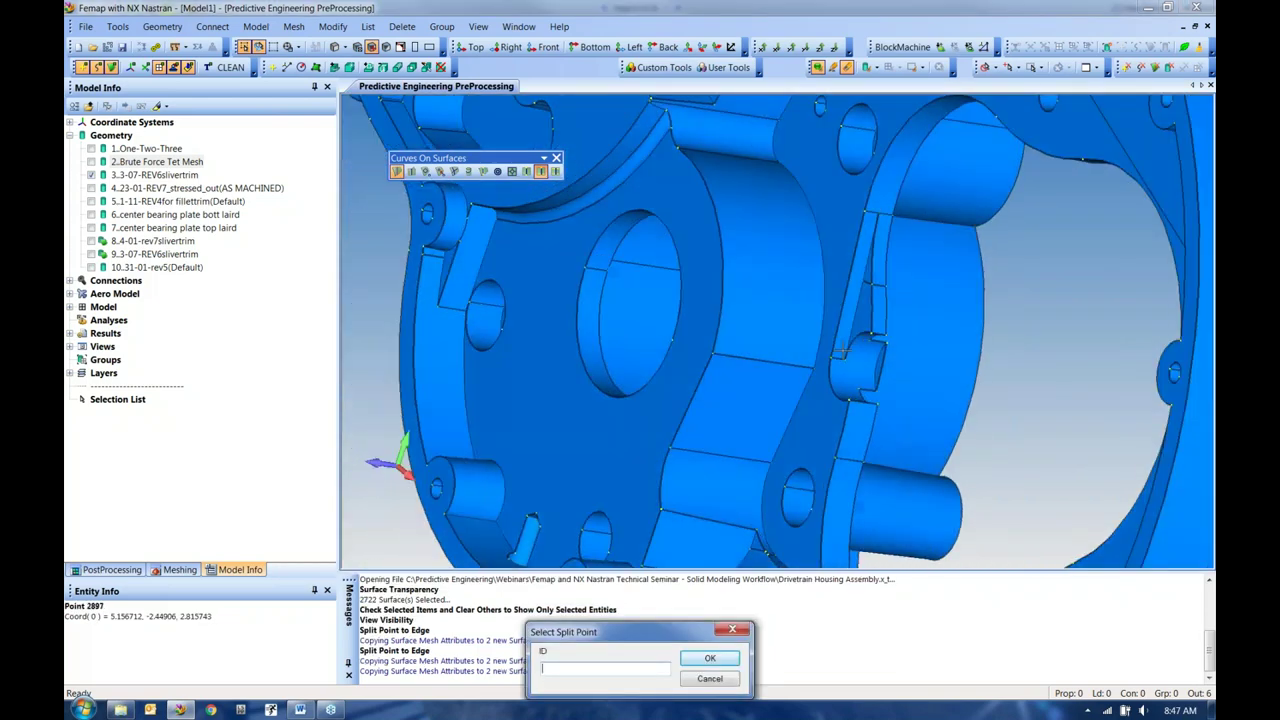
{"action": "middle_click_drag", "start_coordinate": [843, 352], "coordinate": [676, 313]}
{"action": "left_click", "coordinate": [868, 392]}
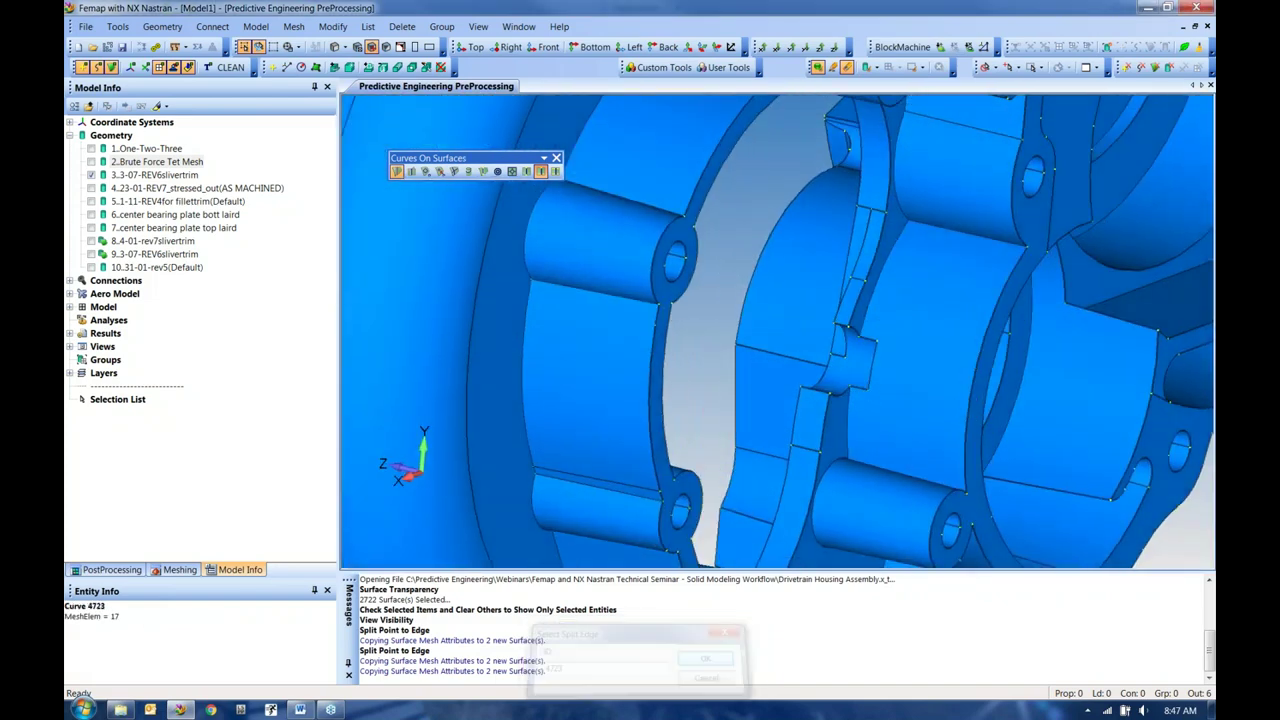
{"action": "left_click", "coordinate": [967, 420]}
{"action": "key", "text": "Escape"}
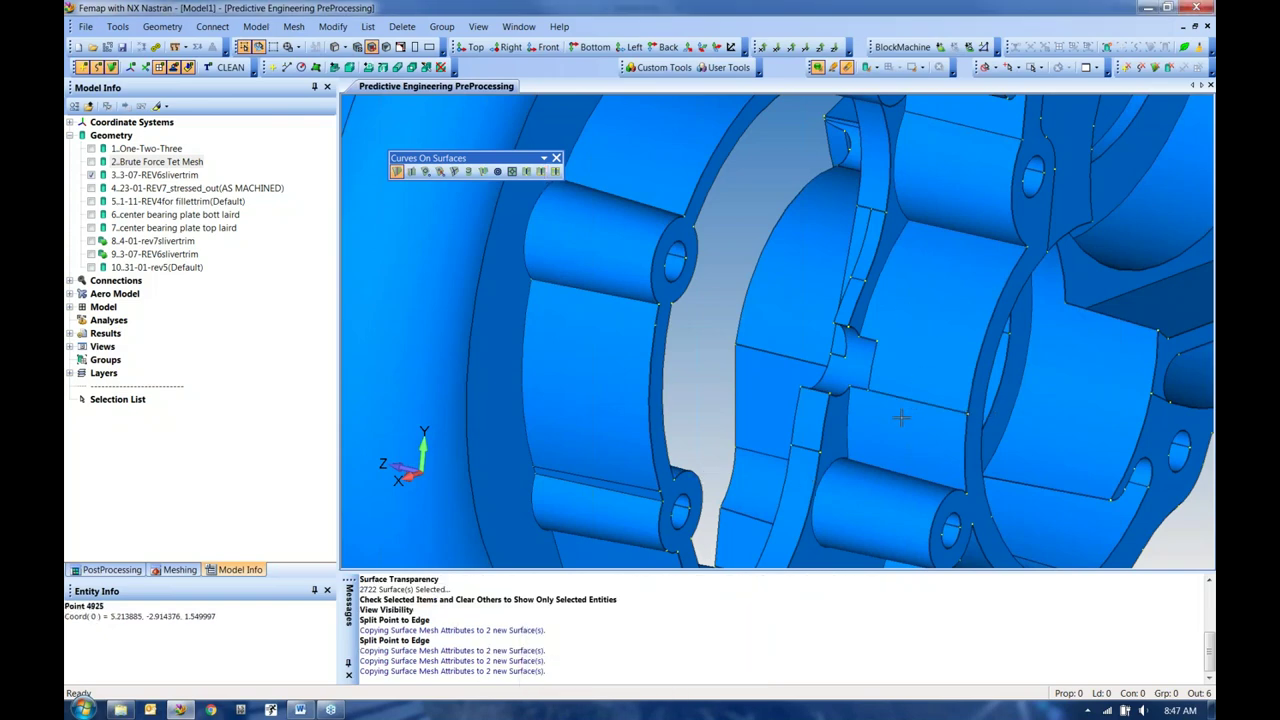
Step: Dock the floating Curves On Surfaces tools back in their original place
{"action": "middle_click_drag", "start_coordinate": [800, 360], "coordinate": [560, 240]}
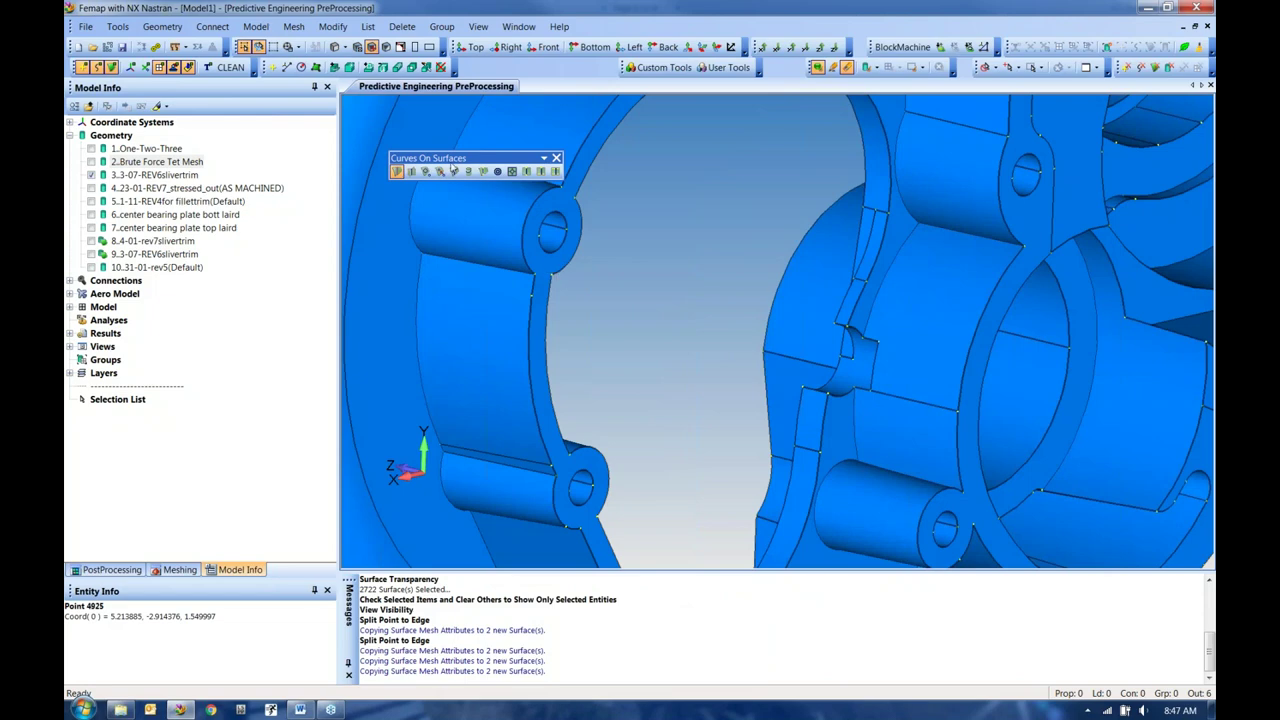
{"action": "left_click_drag", "start_coordinate": [485, 160], "coordinate": [545, 67]}
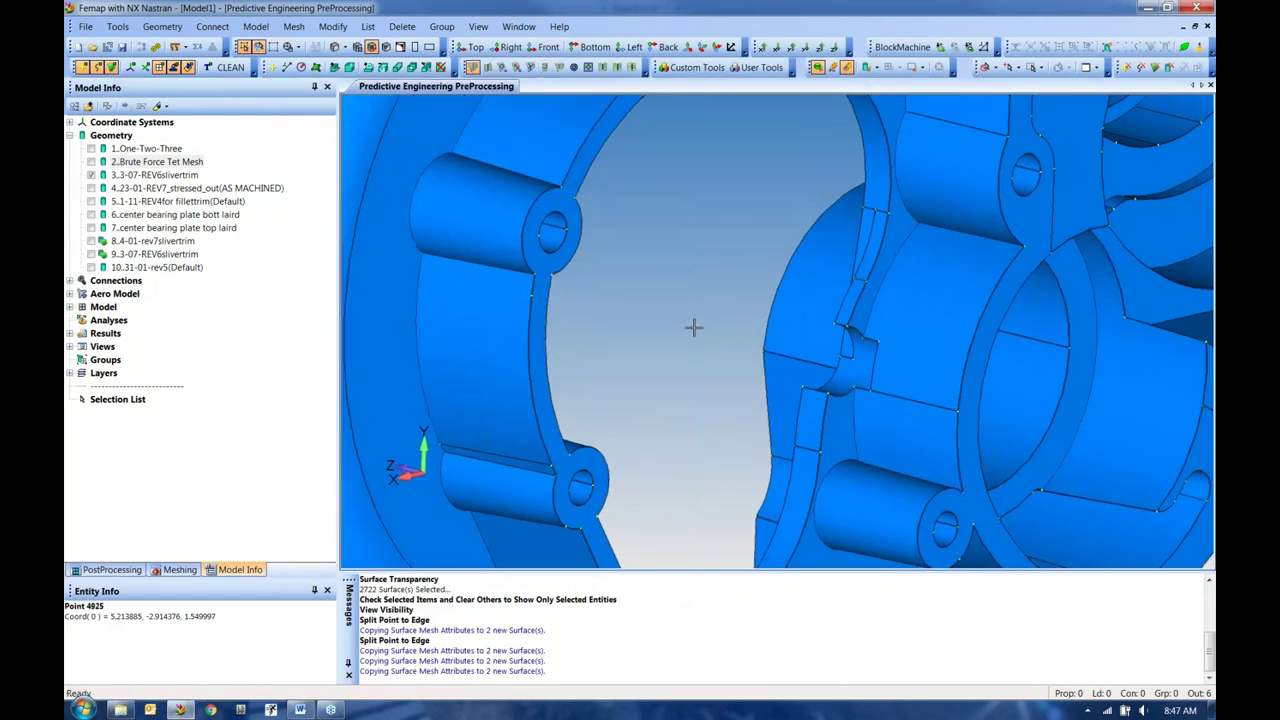
Step: Start a Solid Slice with the With Plane method and select the drivetrain housing as the solid to slice
{"action": "scroll", "coordinate": [747, 391], "scroll_direction": "down", "scroll_amount": 3}
{"action": "middle_click_drag", "start_coordinate": [740, 271], "coordinate": [697, 403]}
{"action": "left_click", "coordinate": [162, 26]}
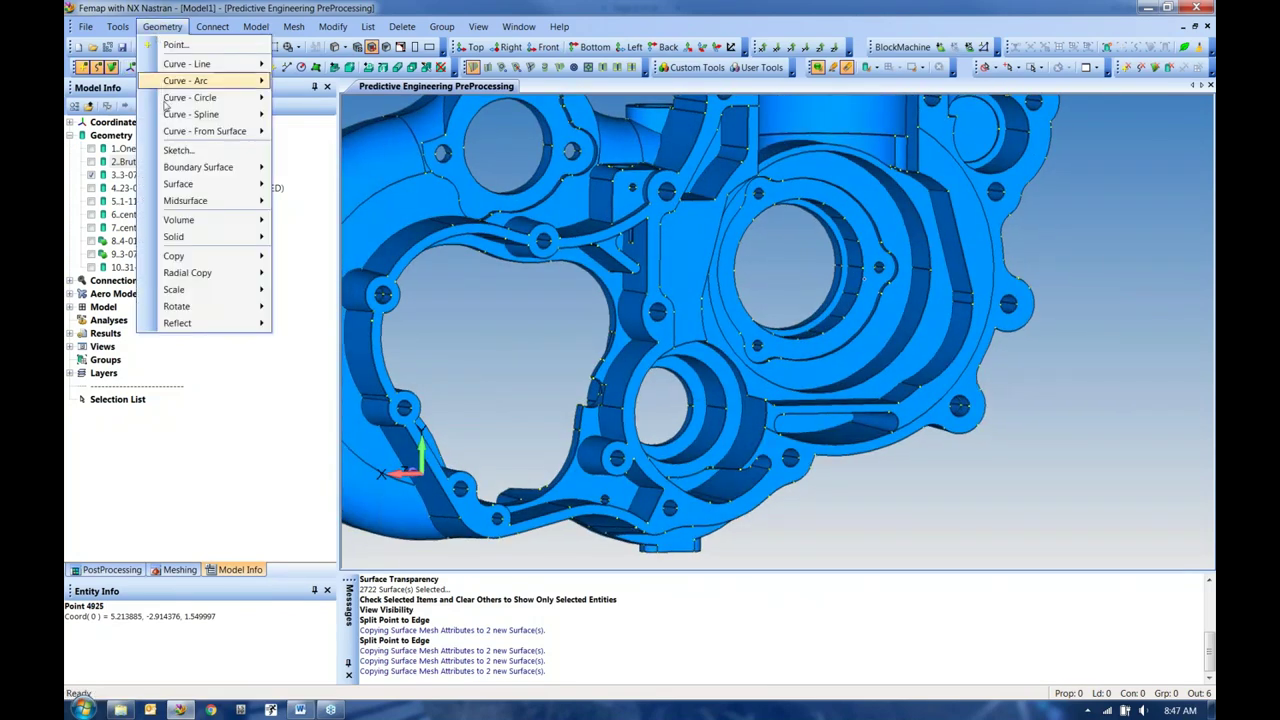
{"action": "mouse_move", "coordinate": [194, 237]}
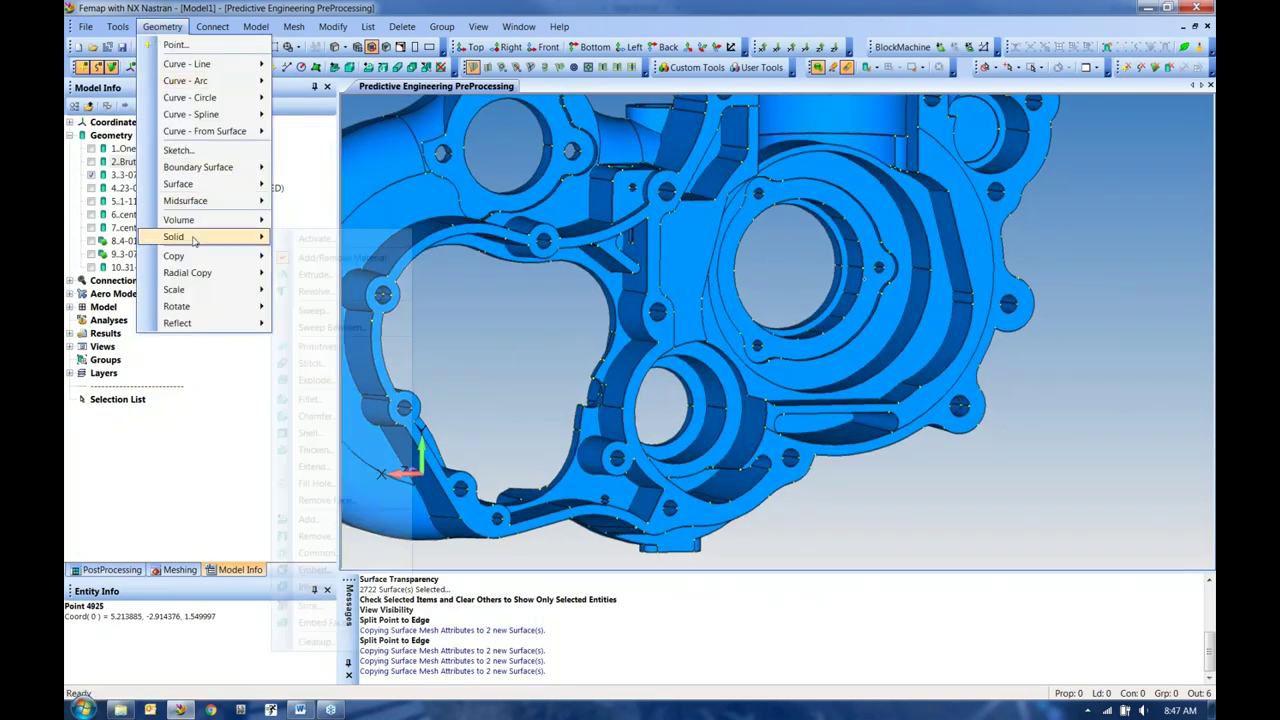
{"action": "left_click", "coordinate": [325, 607]}
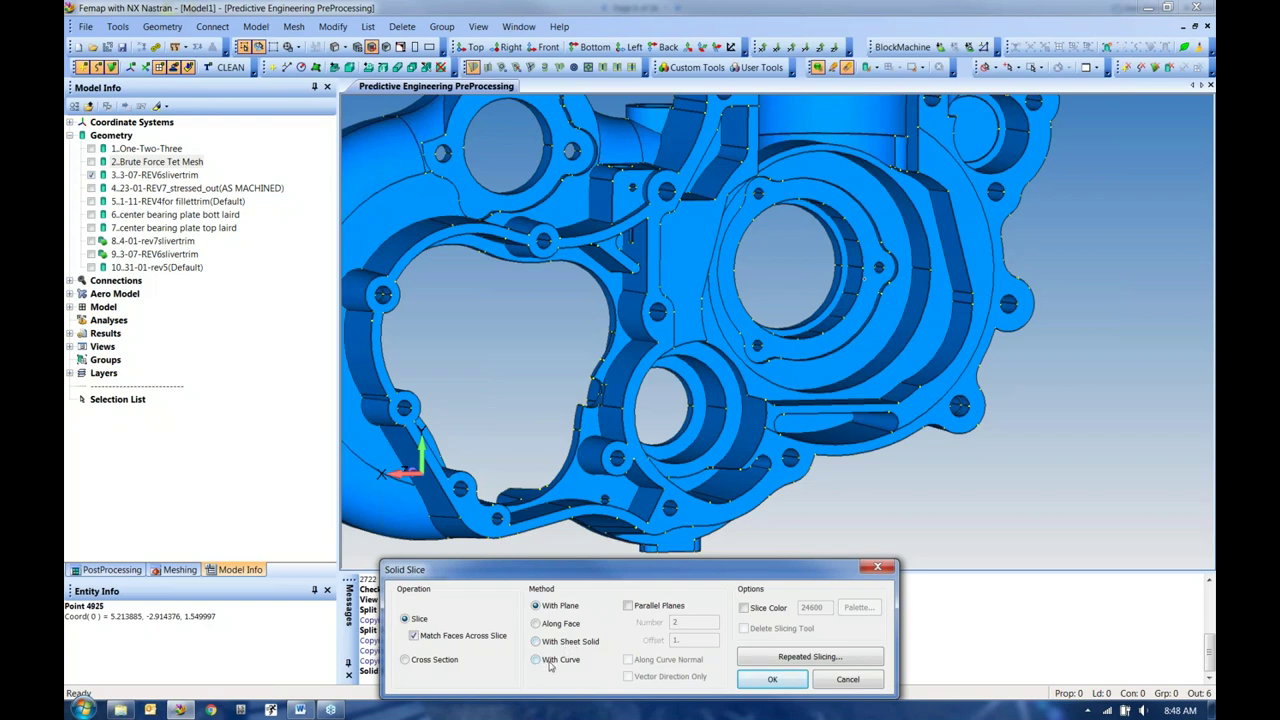
{"action": "left_click", "coordinate": [770, 679]}
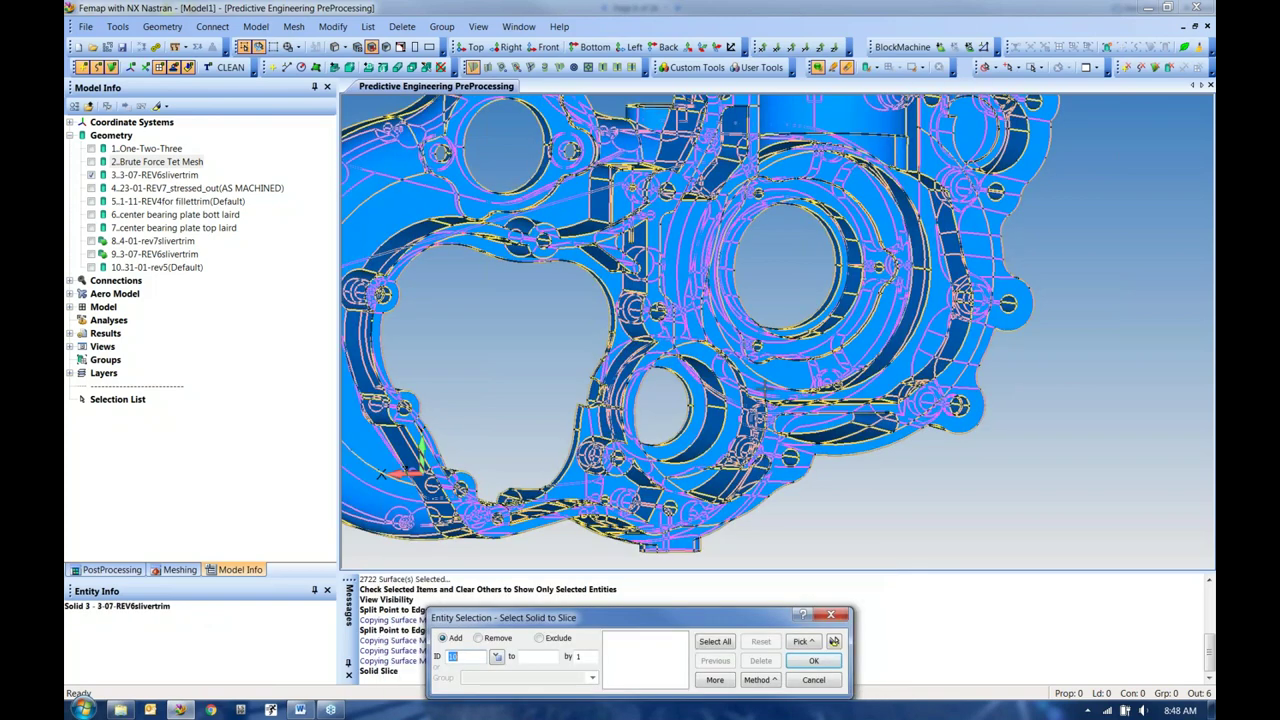
Step: Slice the housing with a global YZ plane in the positive direction, snapping its base to a point on the smaller bearing bore
{"action": "left_click", "coordinate": [632, 679]}
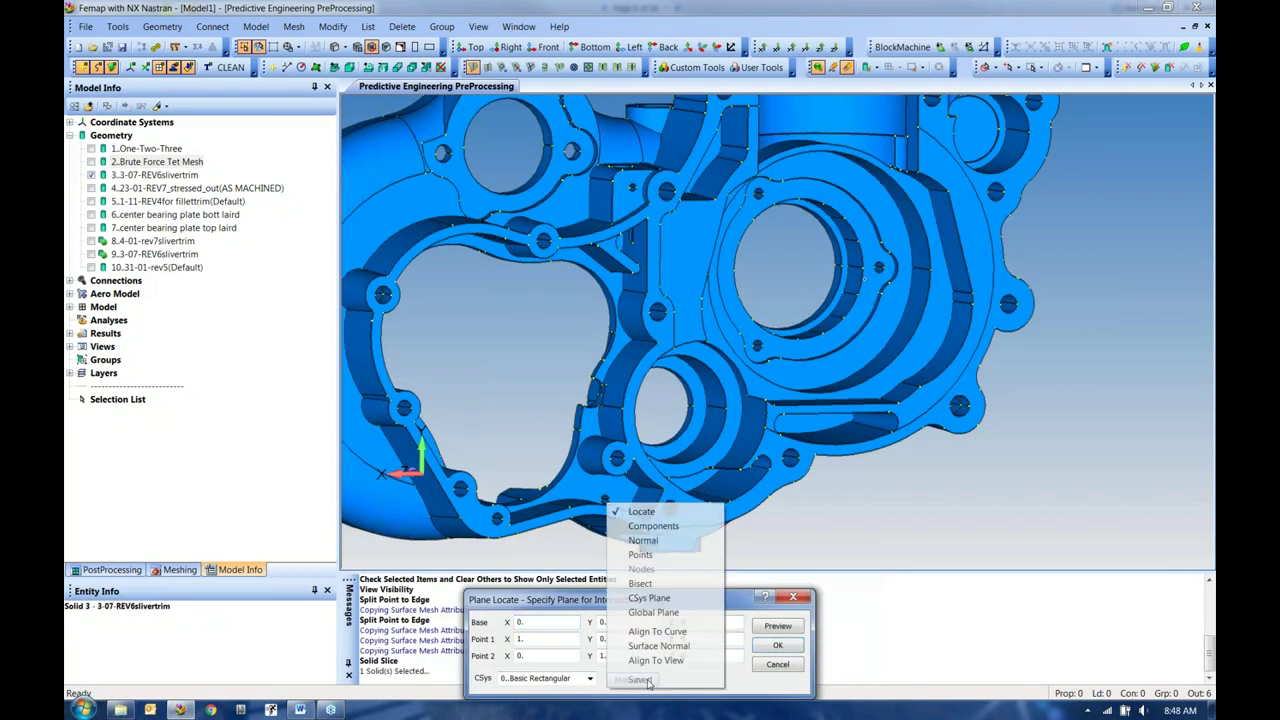
{"action": "left_click", "coordinate": [668, 612]}
{"action": "middle_click_drag", "start_coordinate": [610, 420], "coordinate": [665, 330]}
{"action": "left_click", "coordinate": [659, 653]}
{"action": "left_click", "coordinate": [705, 636]}
{"action": "right_click", "coordinate": [649, 304]}
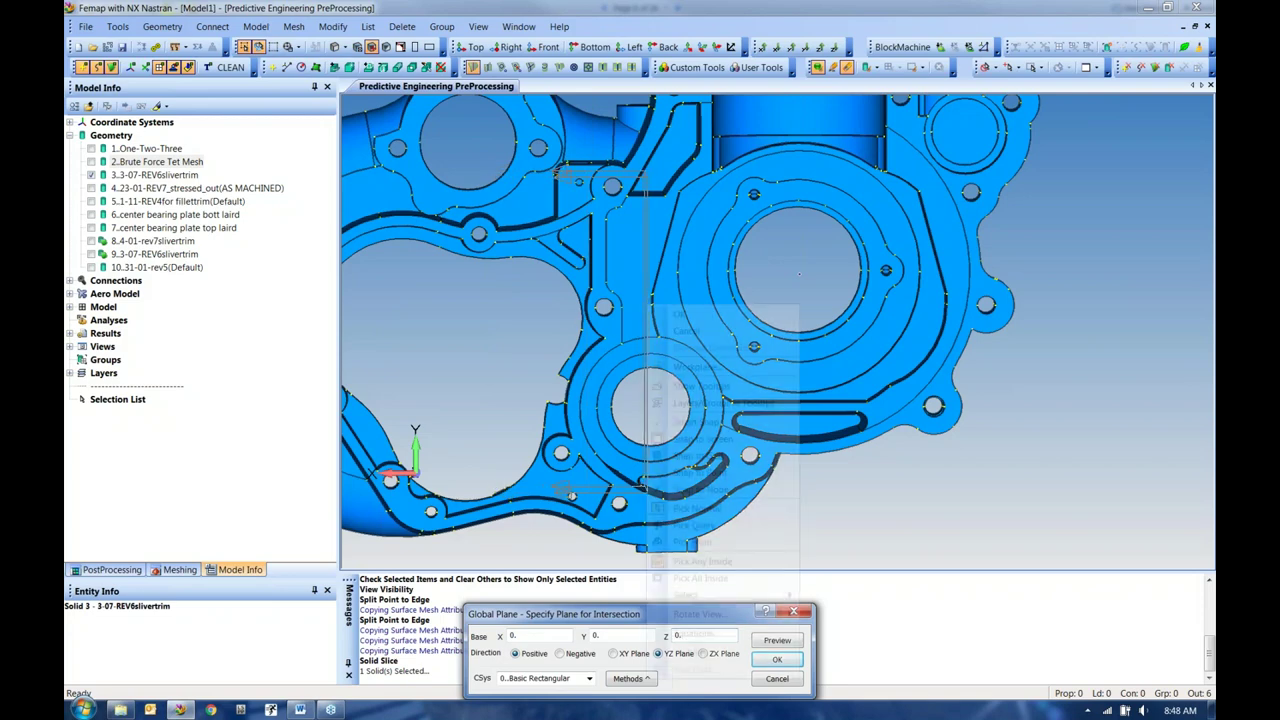
{"action": "left_click", "coordinate": [676, 472]}
{"action": "left_click", "coordinate": [799, 273]}
{"action": "left_click", "coordinate": [778, 622]}
{"action": "middle_click_drag", "start_coordinate": [663, 470], "coordinate": [663, 400]}
Step: Hide and reshow the second sliced body to inspect the cut, and undo the solid slice
{"action": "left_click", "coordinate": [91, 281]}
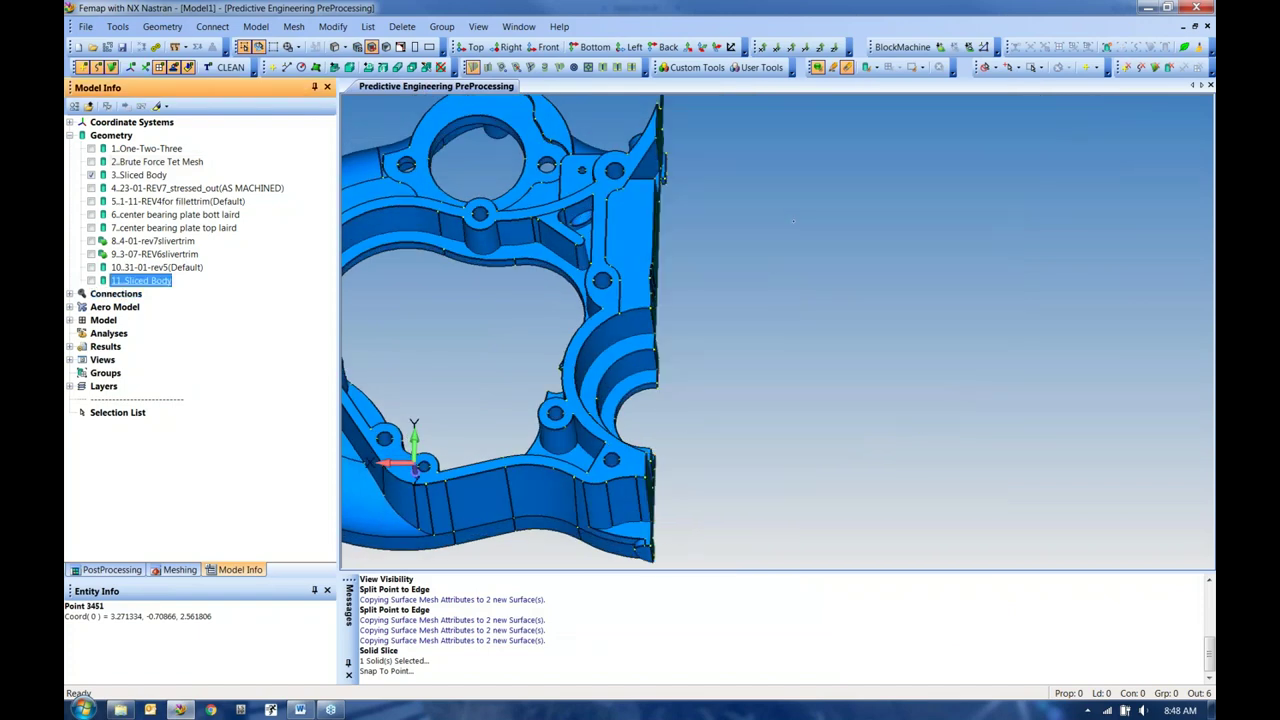
{"action": "left_click", "coordinate": [91, 281]}
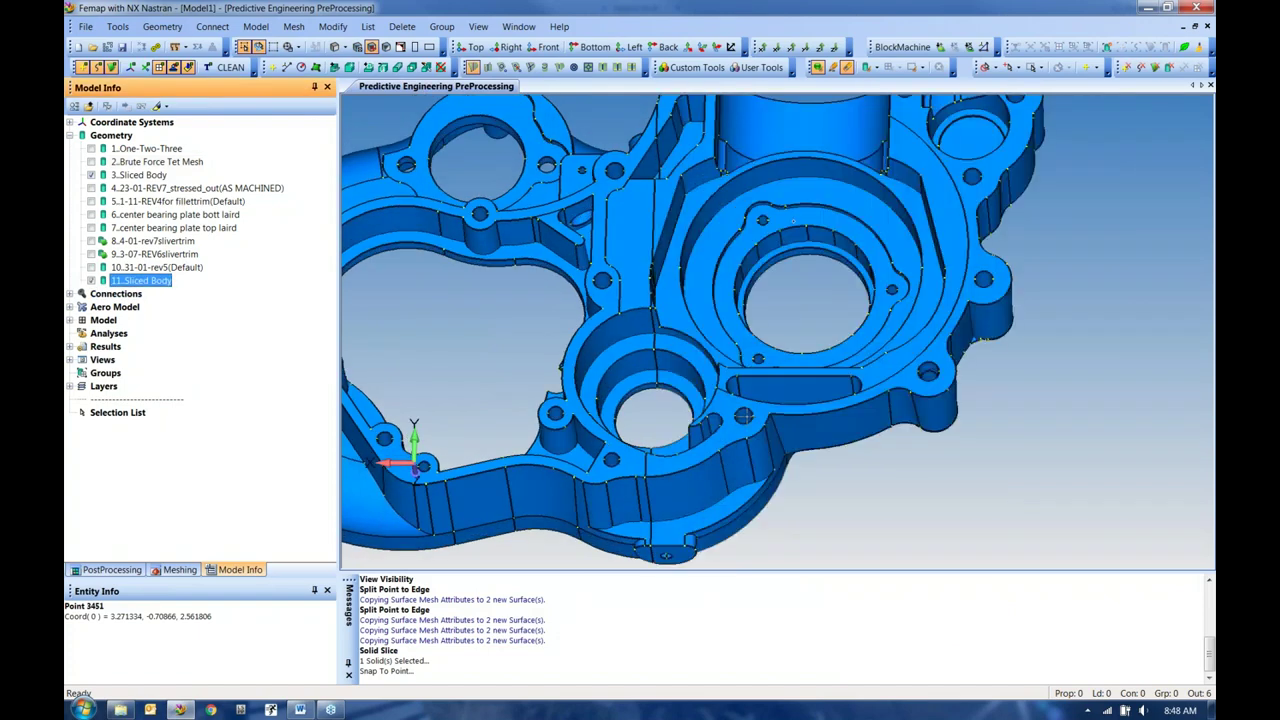
{"action": "middle_click_drag", "start_coordinate": [793, 222], "coordinate": [725, 275]}
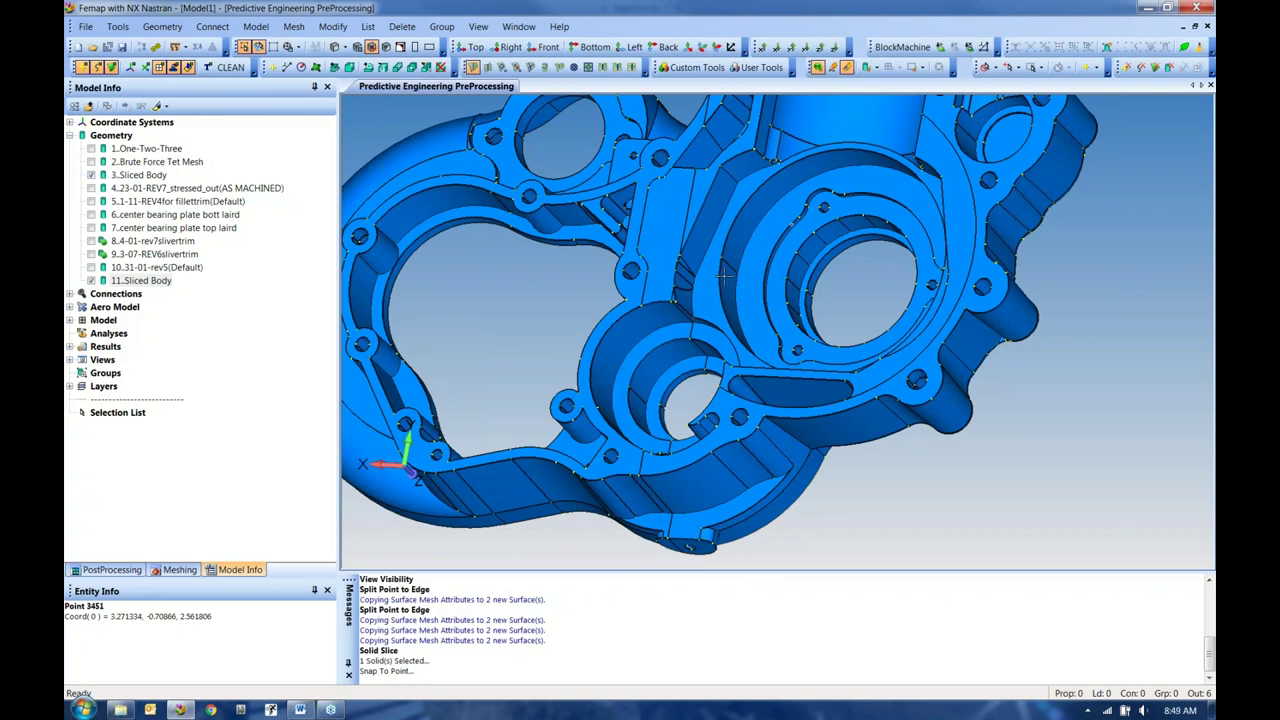
{"action": "key", "text": "ctrl+z"}
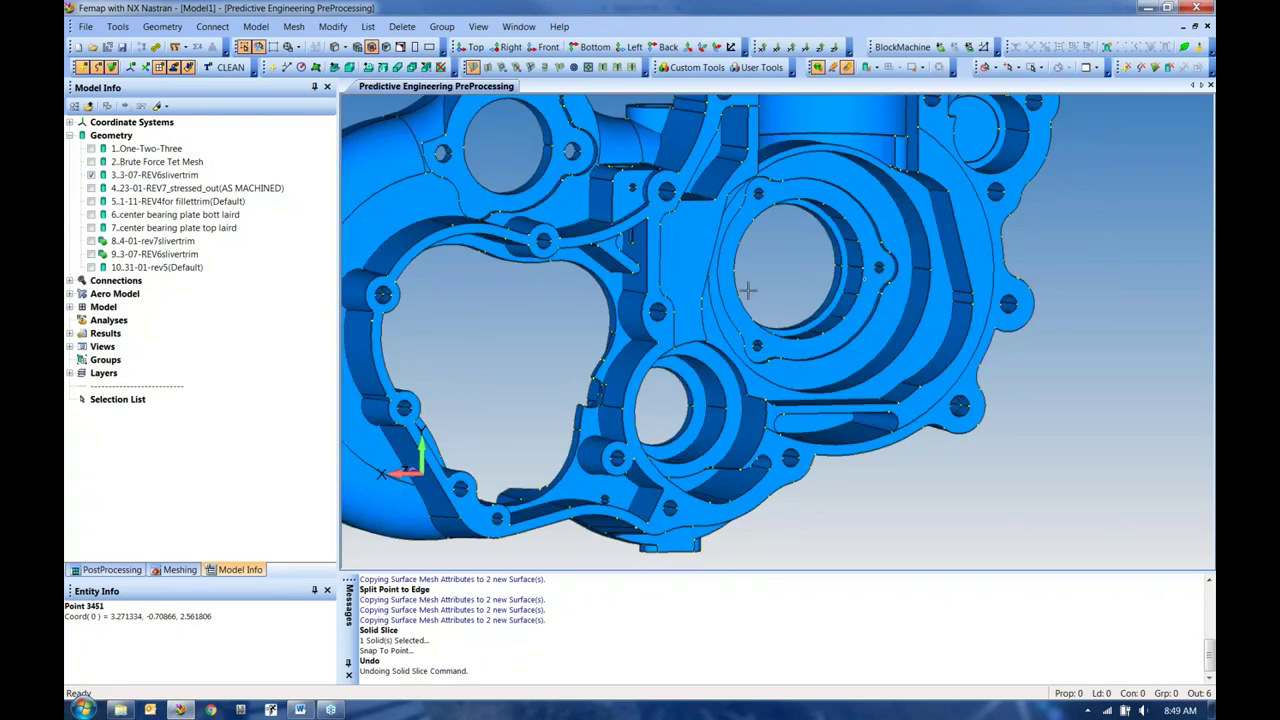
{"action": "middle_click_drag", "start_coordinate": [760, 350], "coordinate": [688, 342]}
{"action": "middle_click_drag", "start_coordinate": [766, 339], "coordinate": [874, 220]}
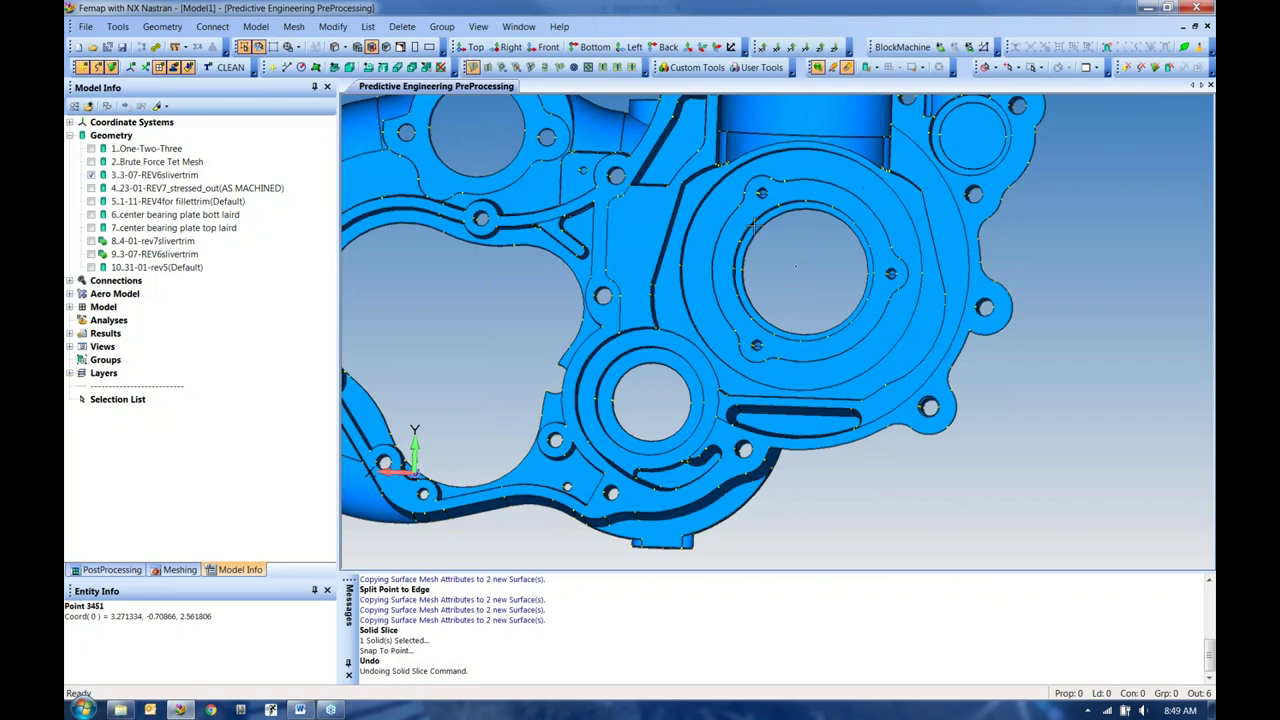
{"action": "middle_click_drag", "start_coordinate": [766, 233], "coordinate": [846, 271]}
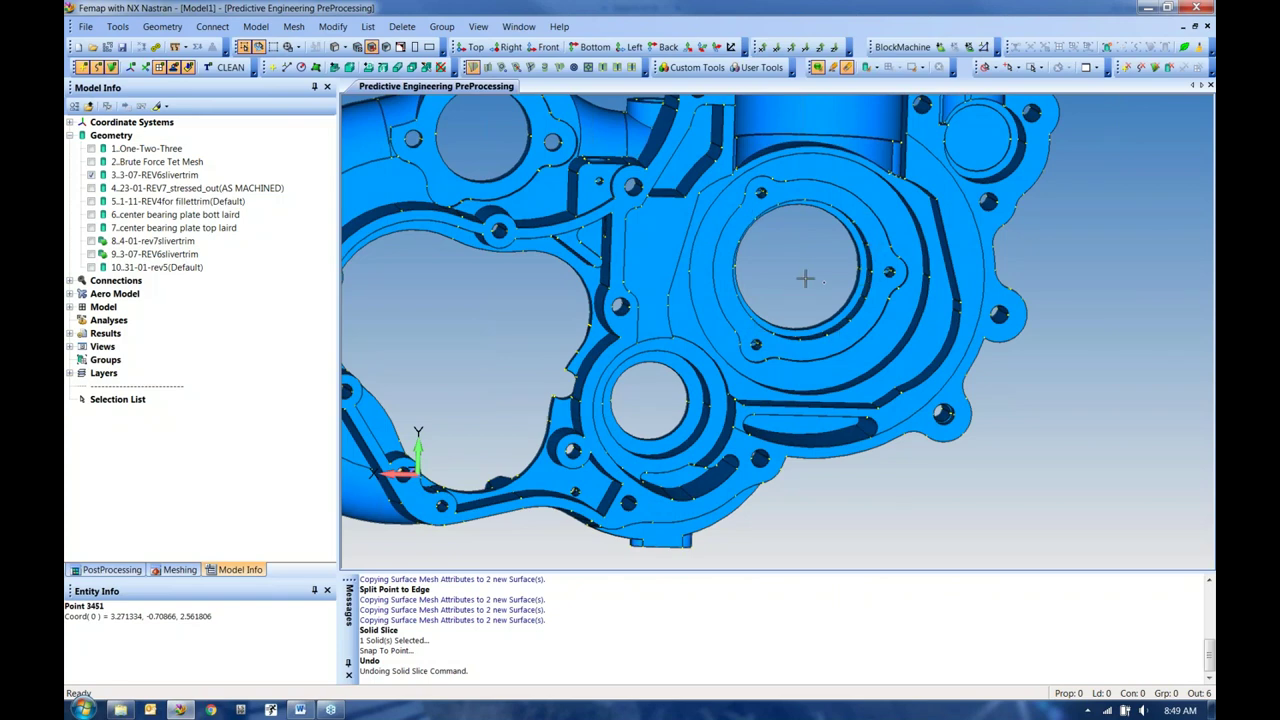
{"action": "middle_click_drag", "start_coordinate": [808, 279], "coordinate": [771, 223]}
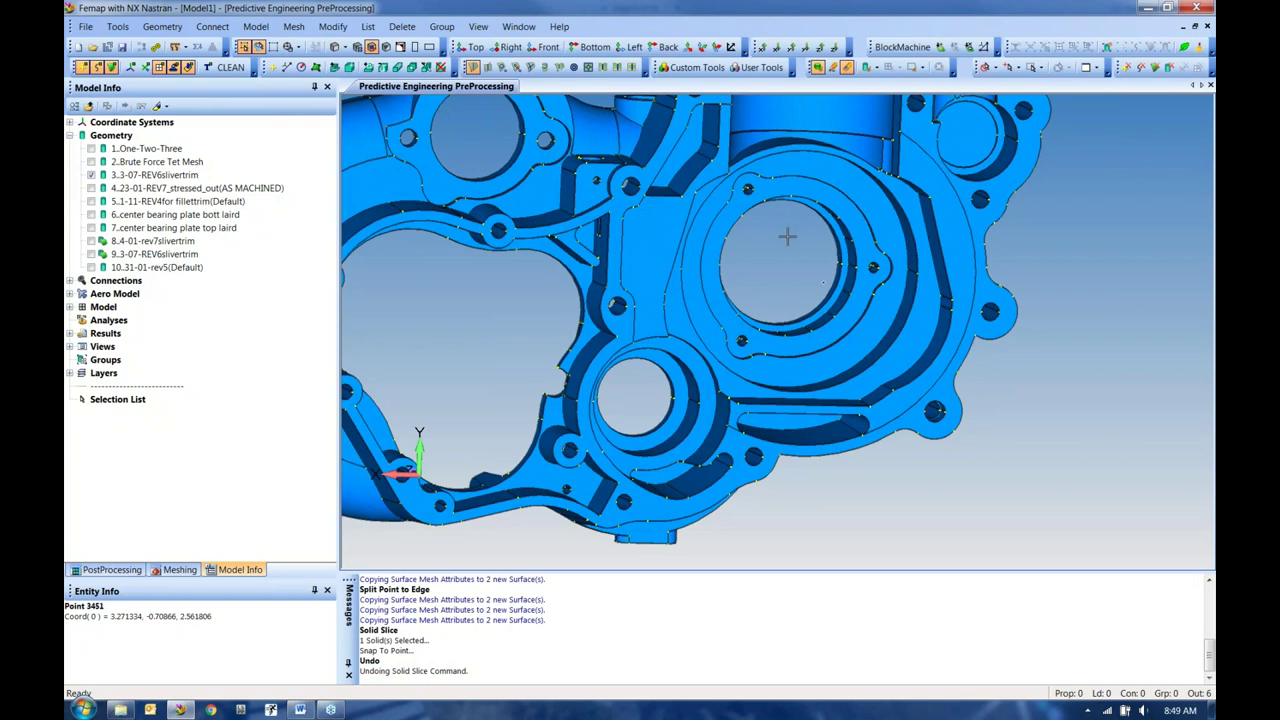
{"action": "middle_click_drag", "start_coordinate": [786, 234], "coordinate": [777, 229]}
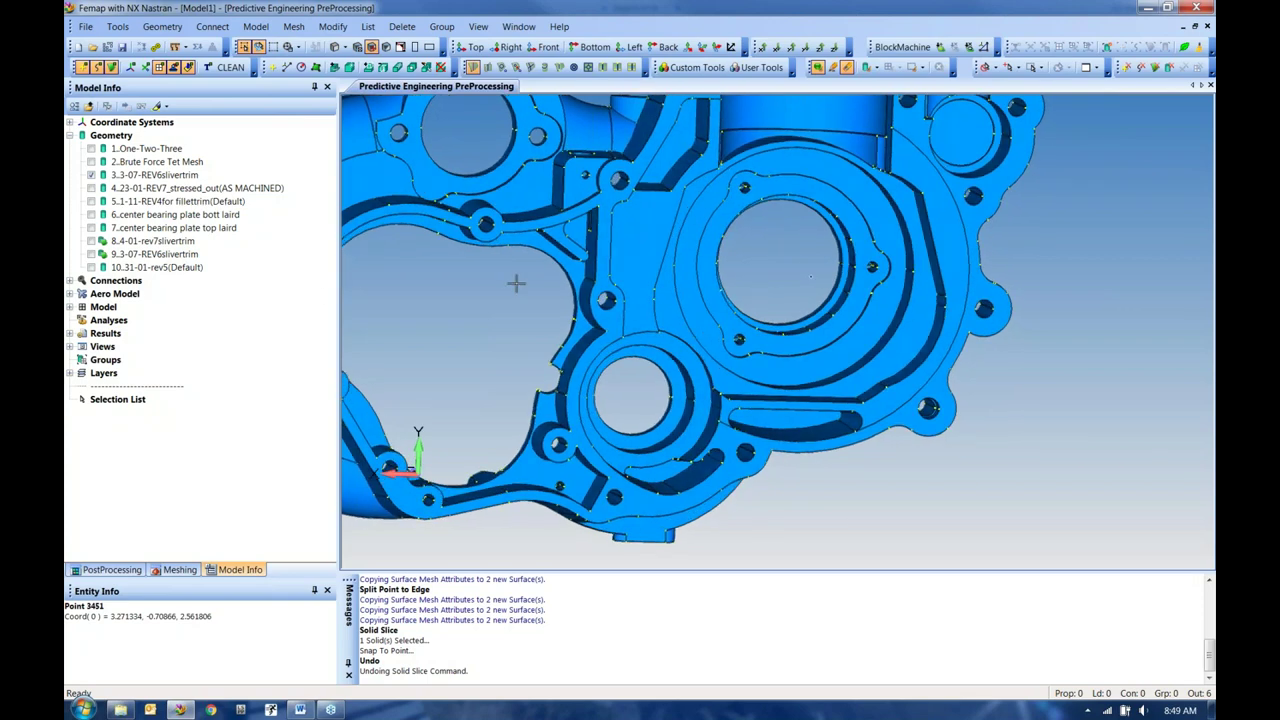
Step: Draw a center-radius circle in the workplane centred at 0, 0, 0 in front of the housing, and end the command
{"action": "left_click", "coordinate": [162, 26]}
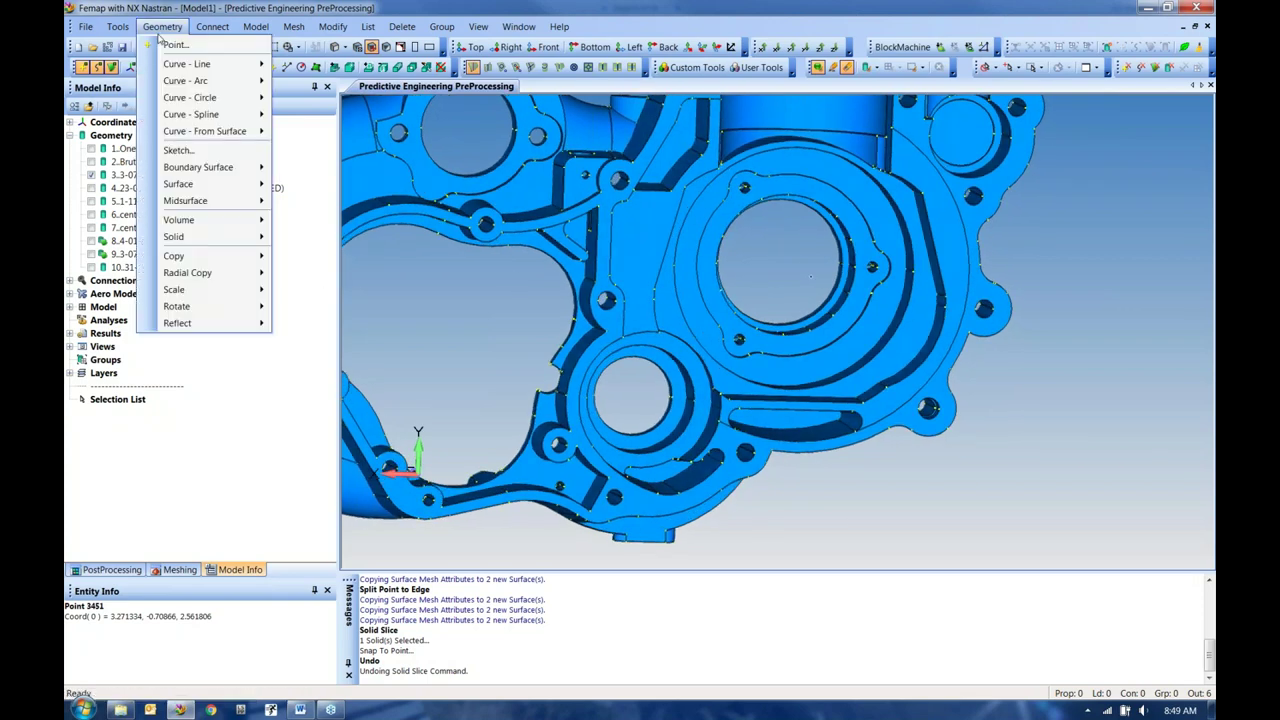
{"action": "mouse_move", "coordinate": [193, 97]}
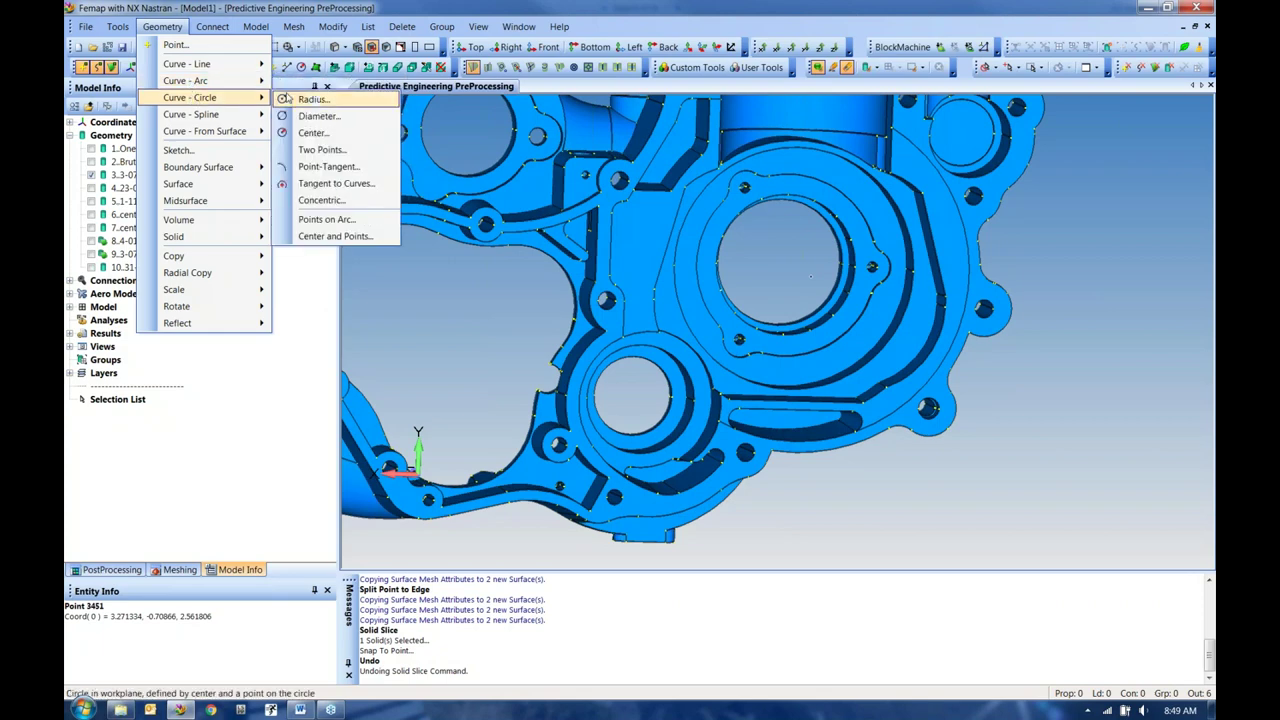
{"action": "left_click", "coordinate": [311, 133]}
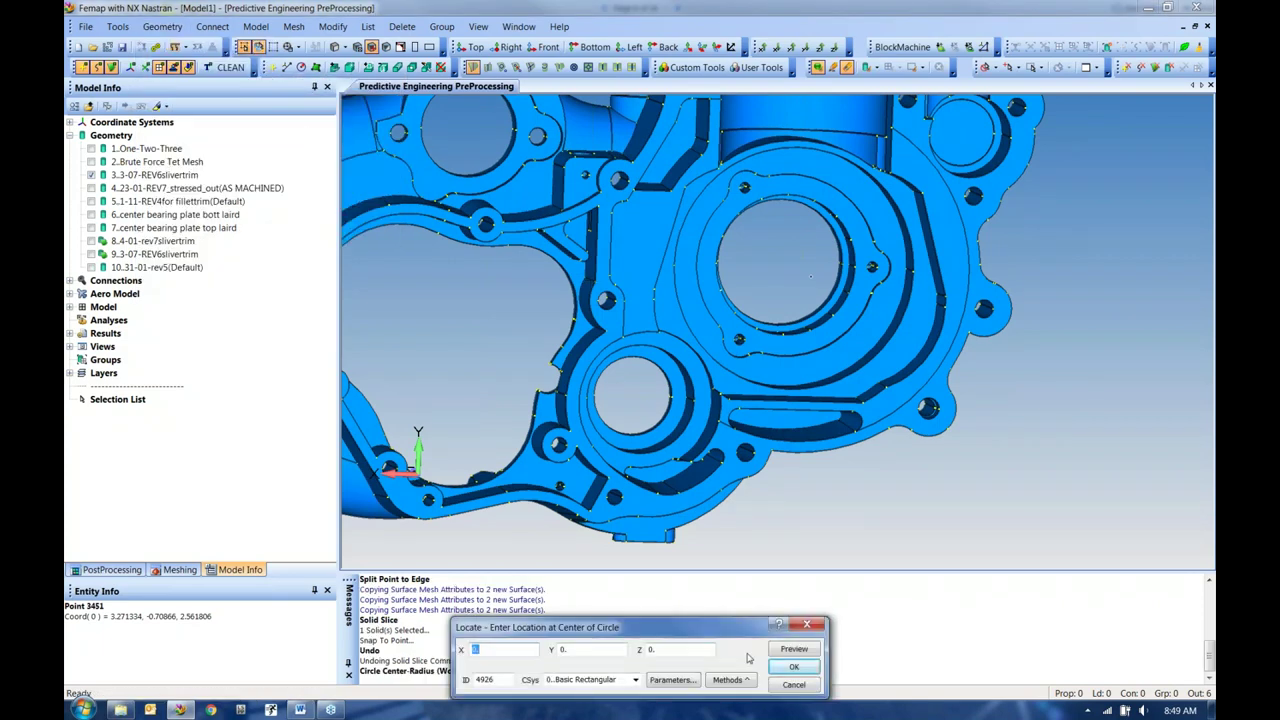
{"action": "left_click", "coordinate": [794, 651]}
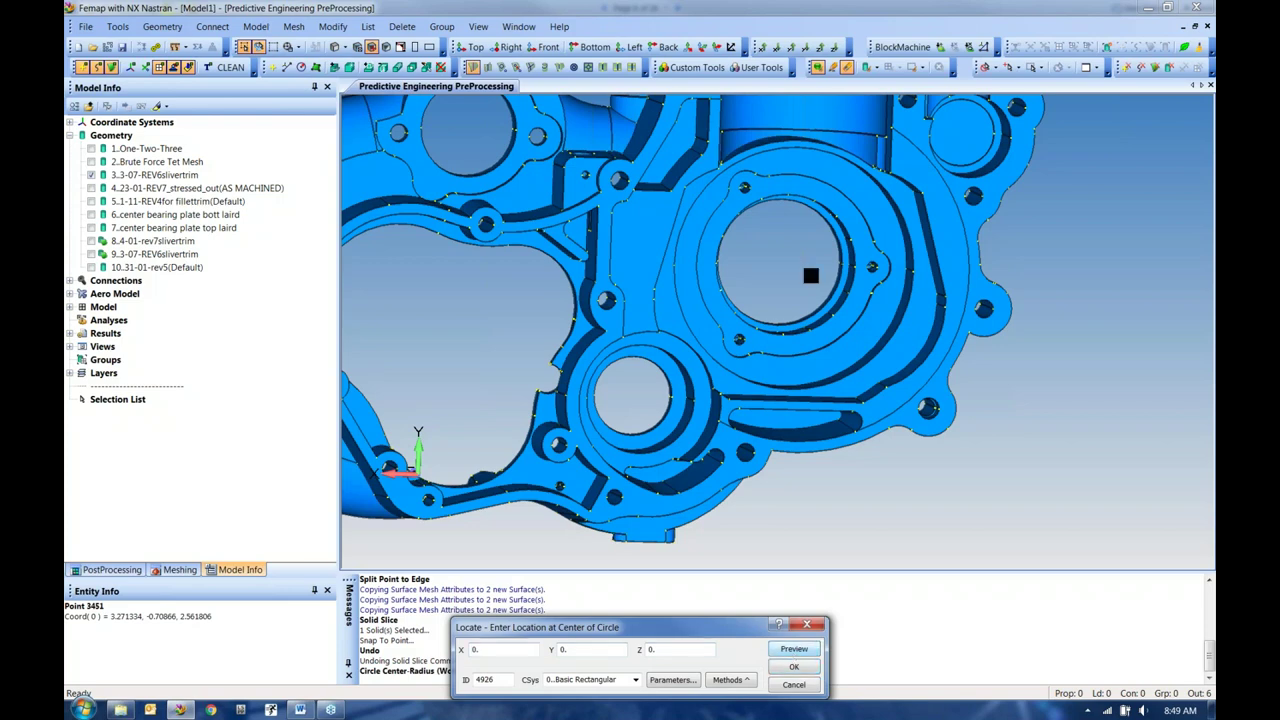
{"action": "left_click", "coordinate": [794, 666]}
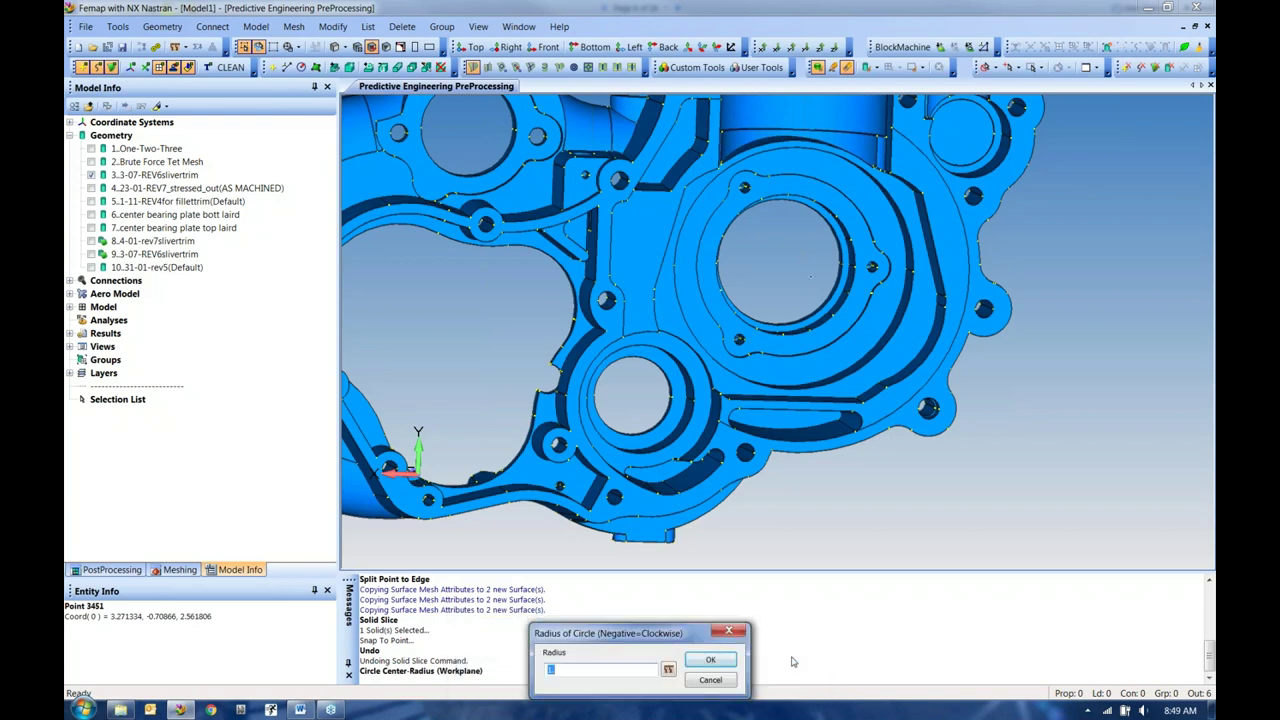
{"action": "left_click", "coordinate": [707, 662]}
{"action": "middle_click_drag", "start_coordinate": [863, 402], "coordinate": [998, 479]}
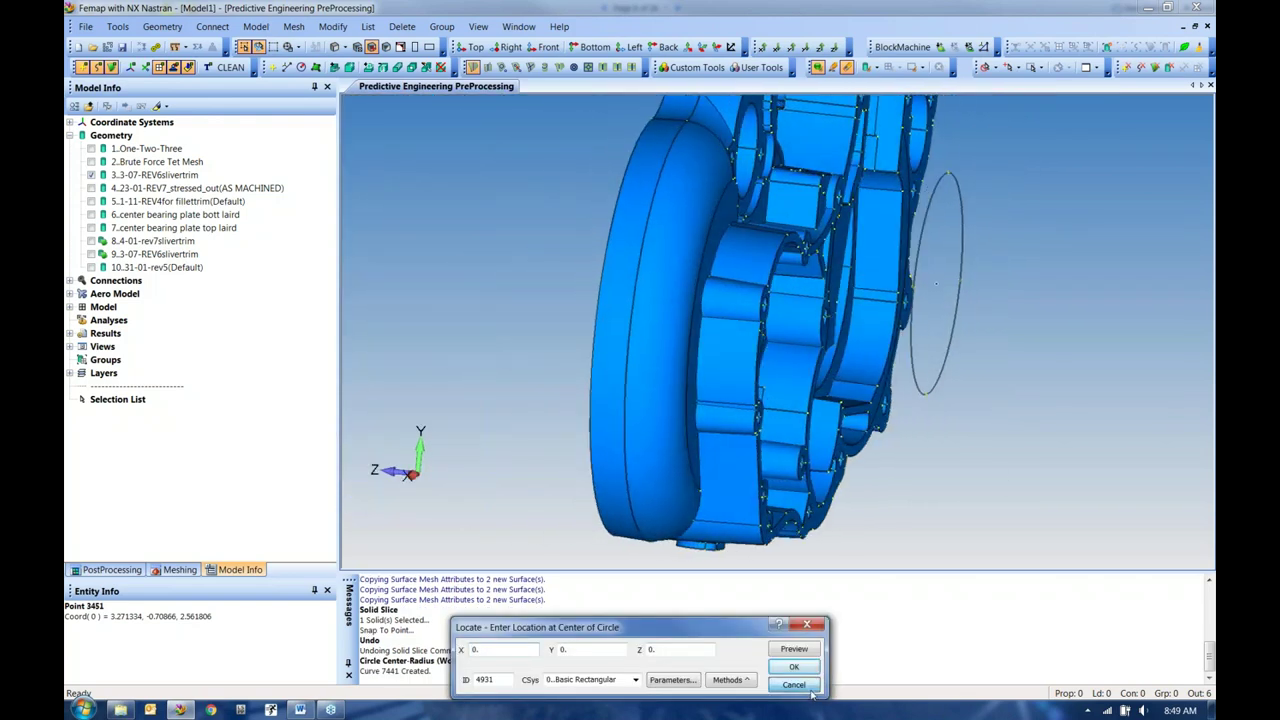
{"action": "key", "text": "Escape"}
Step: Turn on Draw Workplane in Workplane Management to display the workplane around the housing
{"action": "middle_click_drag", "start_coordinate": [1060, 354], "coordinate": [1031, 350]}
{"action": "right_click", "coordinate": [1031, 350]}
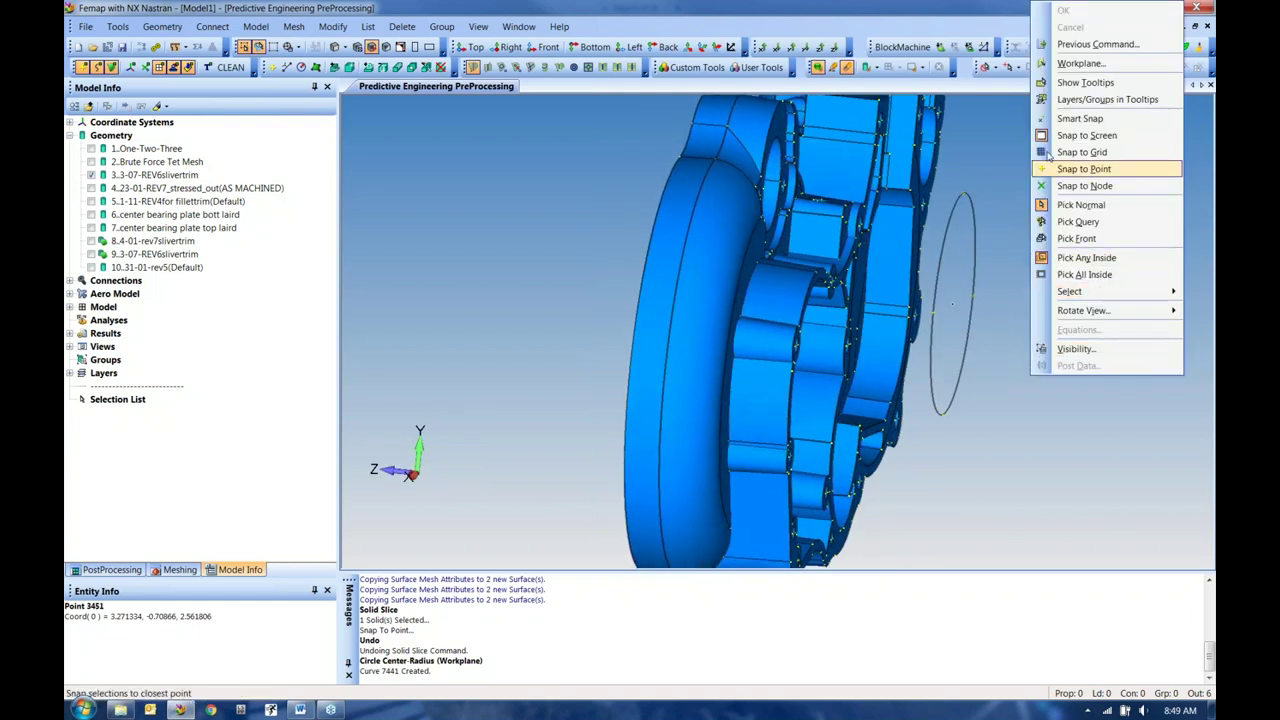
{"action": "left_click", "coordinate": [1080, 63]}
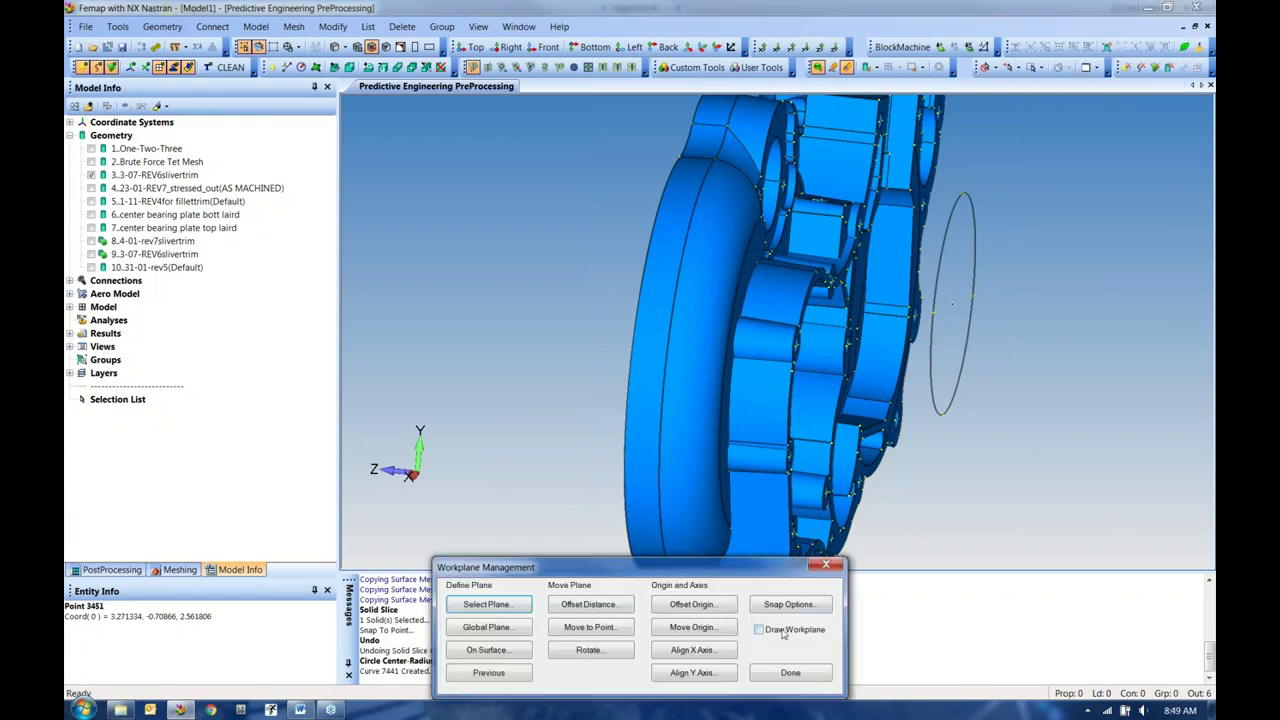
{"action": "left_click", "coordinate": [790, 676]}
{"action": "middle_click_drag", "start_coordinate": [946, 383], "coordinate": [857, 463]}
{"action": "scroll", "coordinate": [835, 396], "scroll_direction": "down", "scroll_amount": 5}
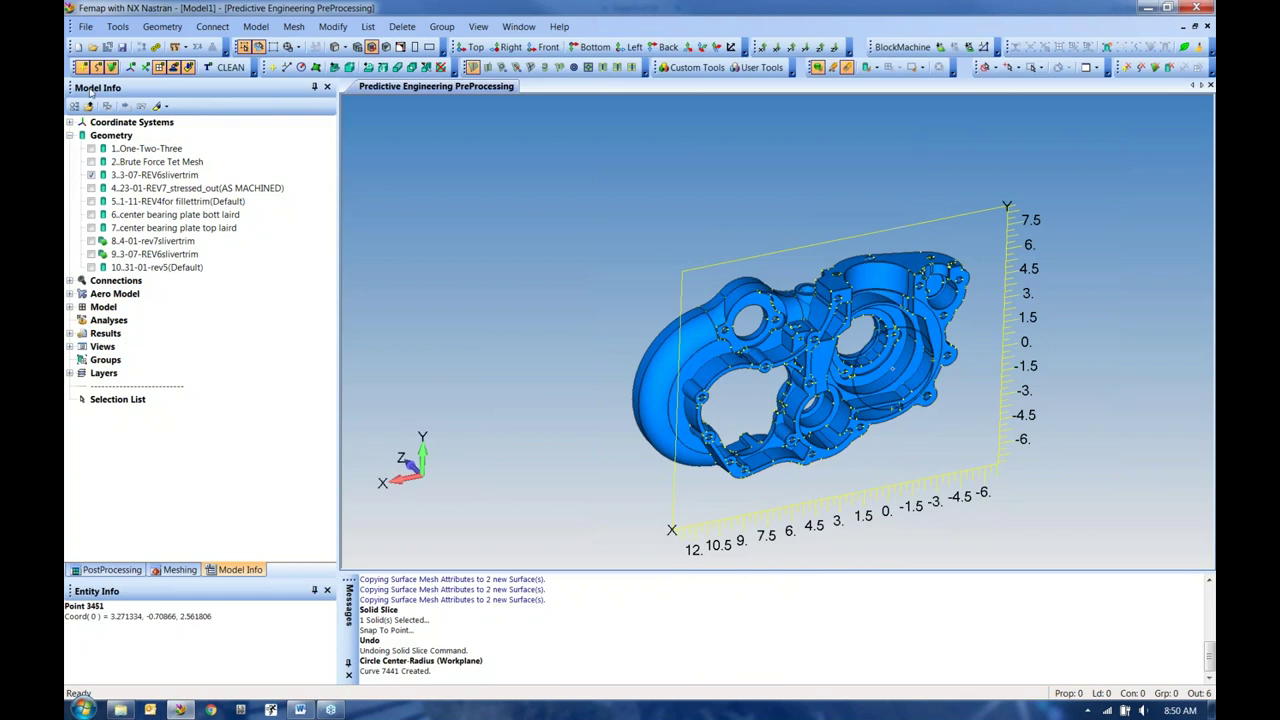
Step: Start a Solid Slice with the With Curve method and select the drivetrain housing as the solid to slice
{"action": "left_click", "coordinate": [157, 27]}
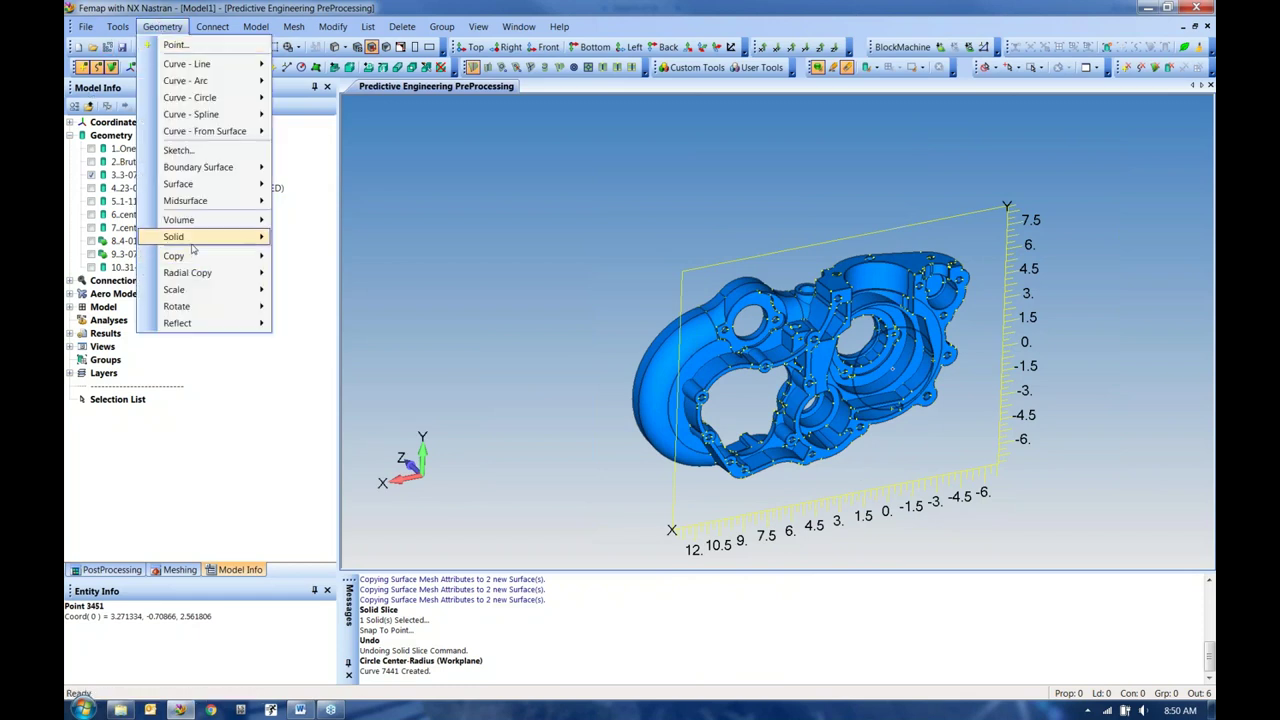
{"action": "mouse_move", "coordinate": [192, 246]}
{"action": "left_click", "coordinate": [354, 606]}
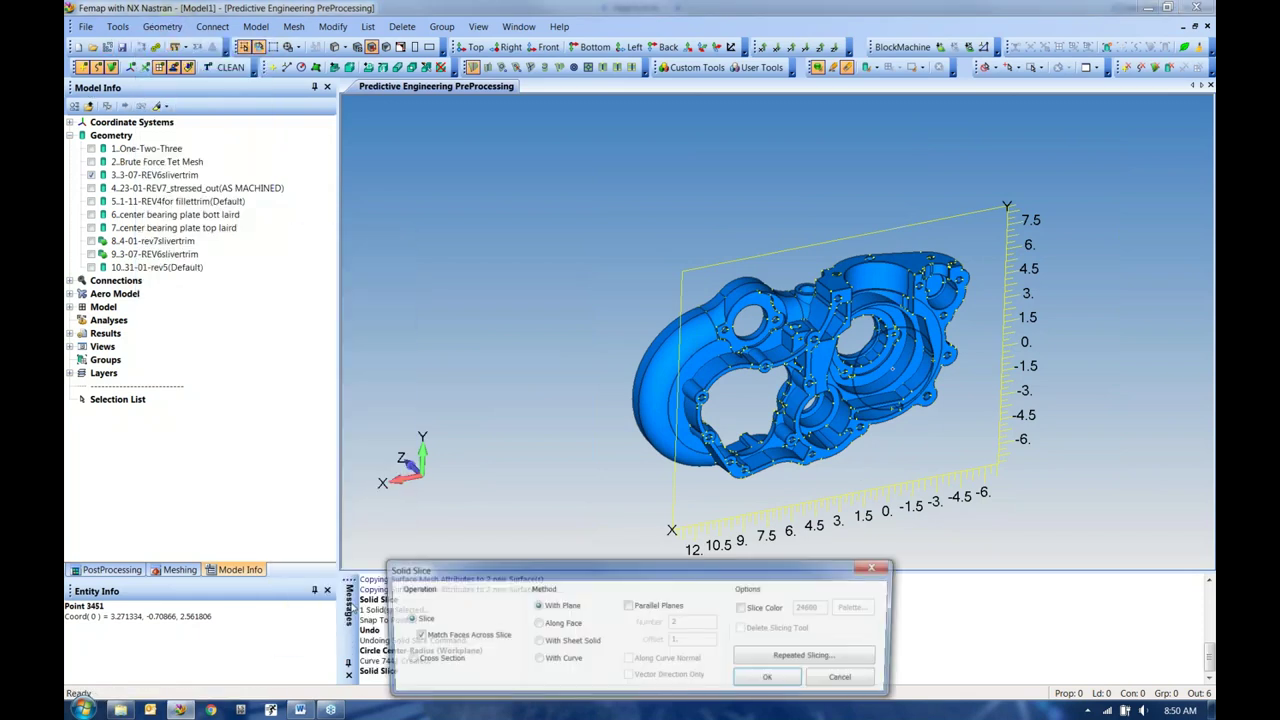
{"action": "left_click", "coordinate": [537, 660]}
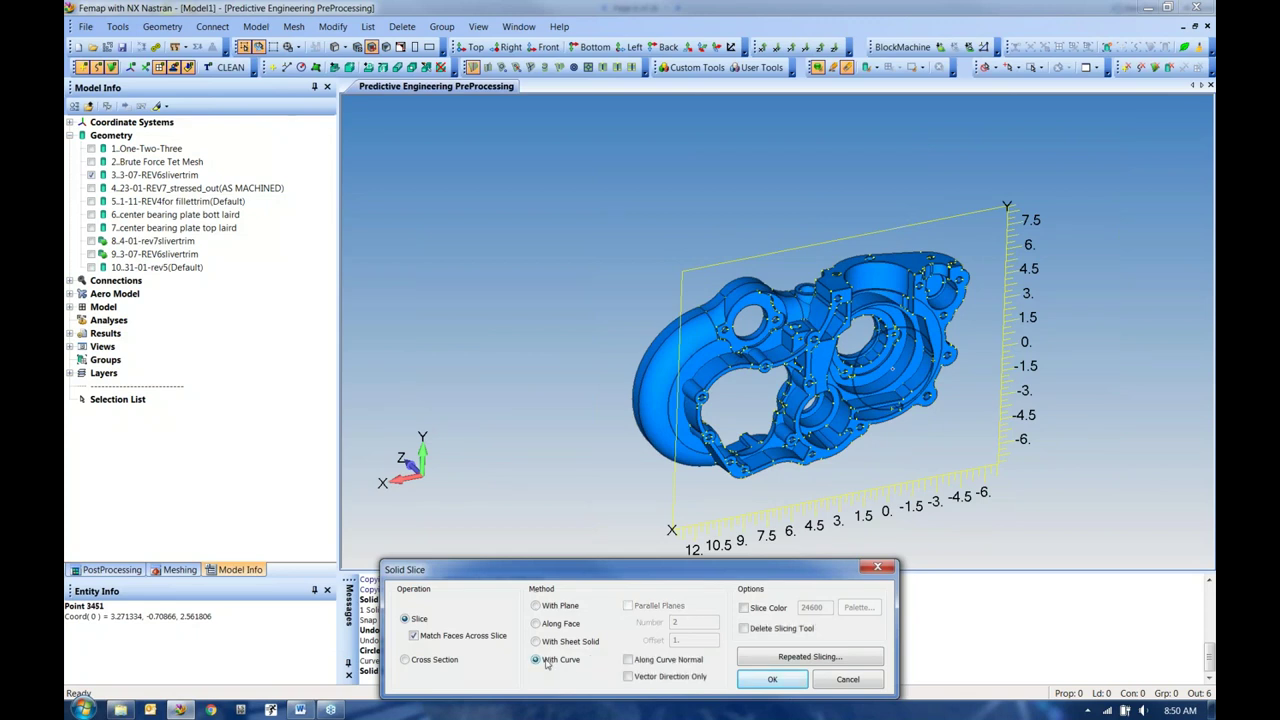
{"action": "left_click", "coordinate": [772, 679]}
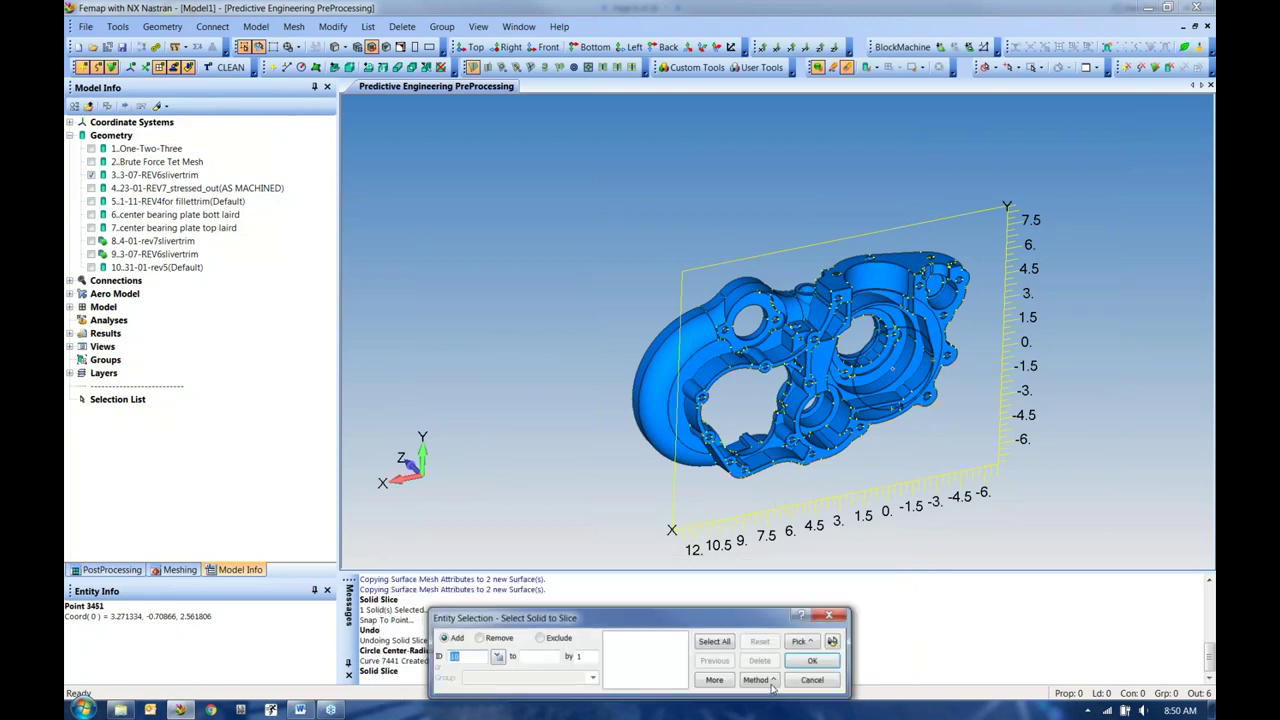
{"action": "left_click", "coordinate": [820, 356]}
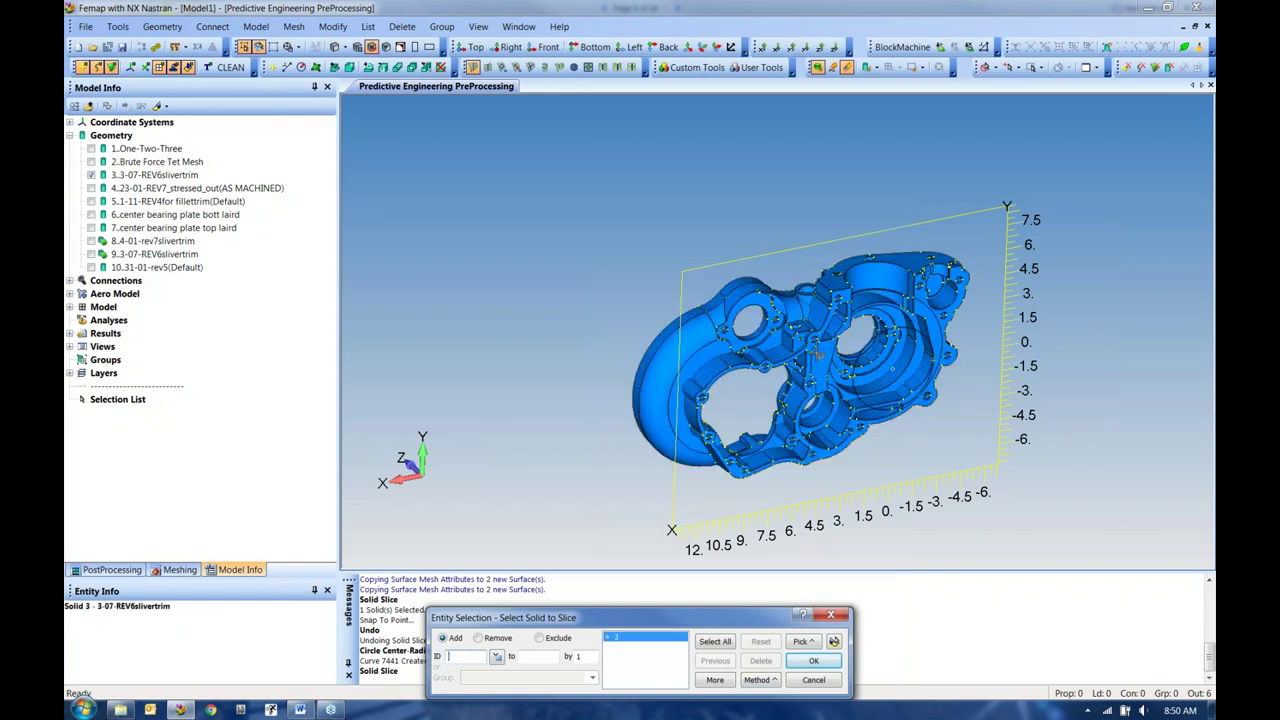
{"action": "left_click", "coordinate": [816, 662]}
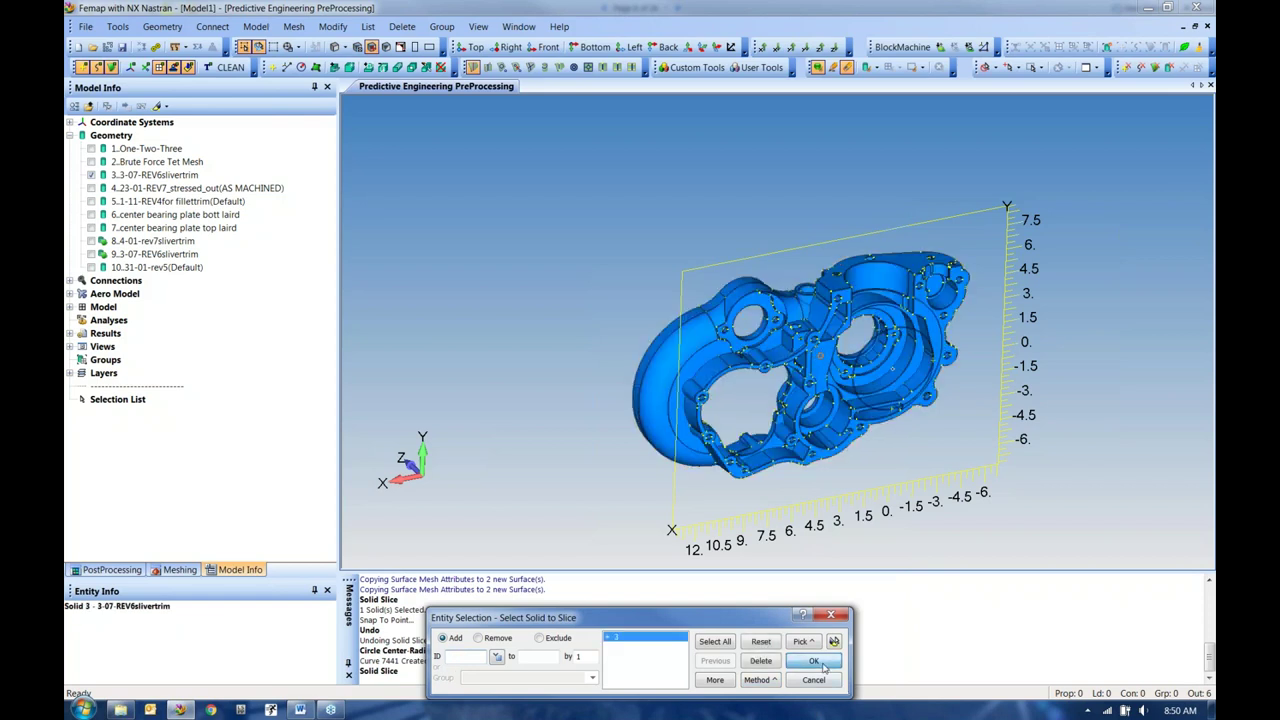
Step: Pick the drawn circle as the curve to slice with, and show the selection highlighted through a transparent housing
{"action": "left_click", "coordinate": [860, 345]}
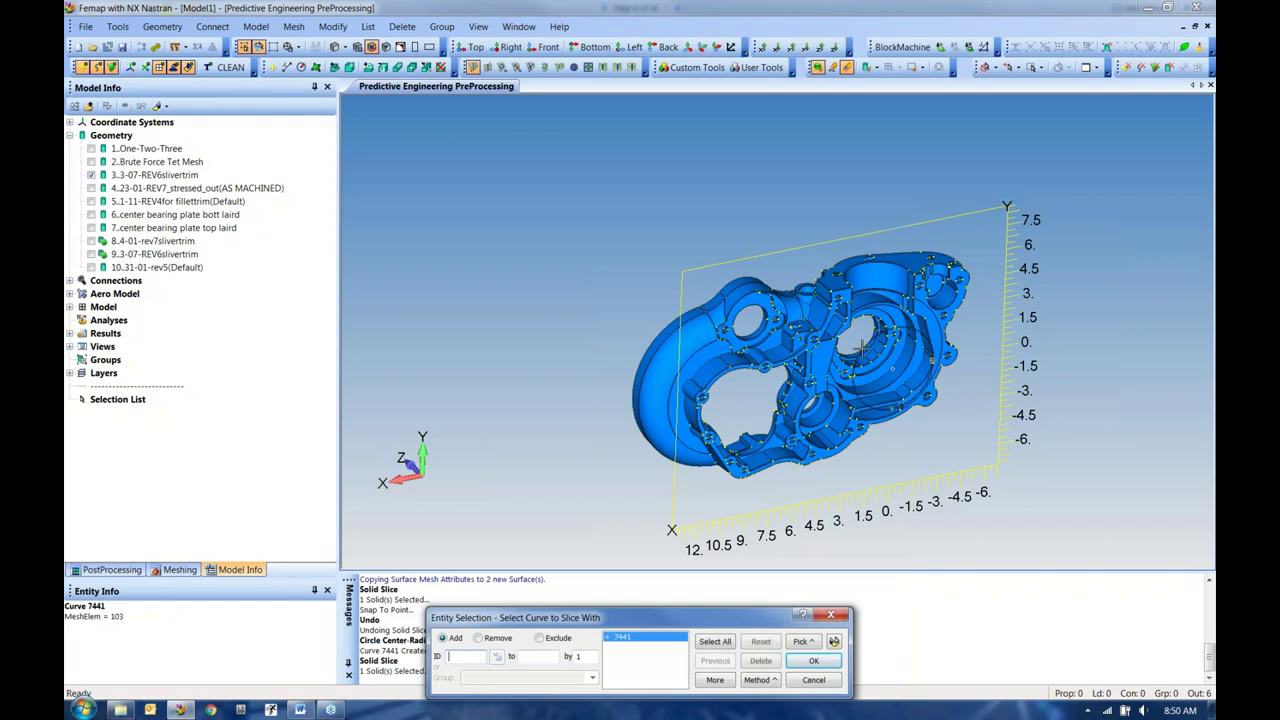
{"action": "left_click", "coordinate": [834, 642]}
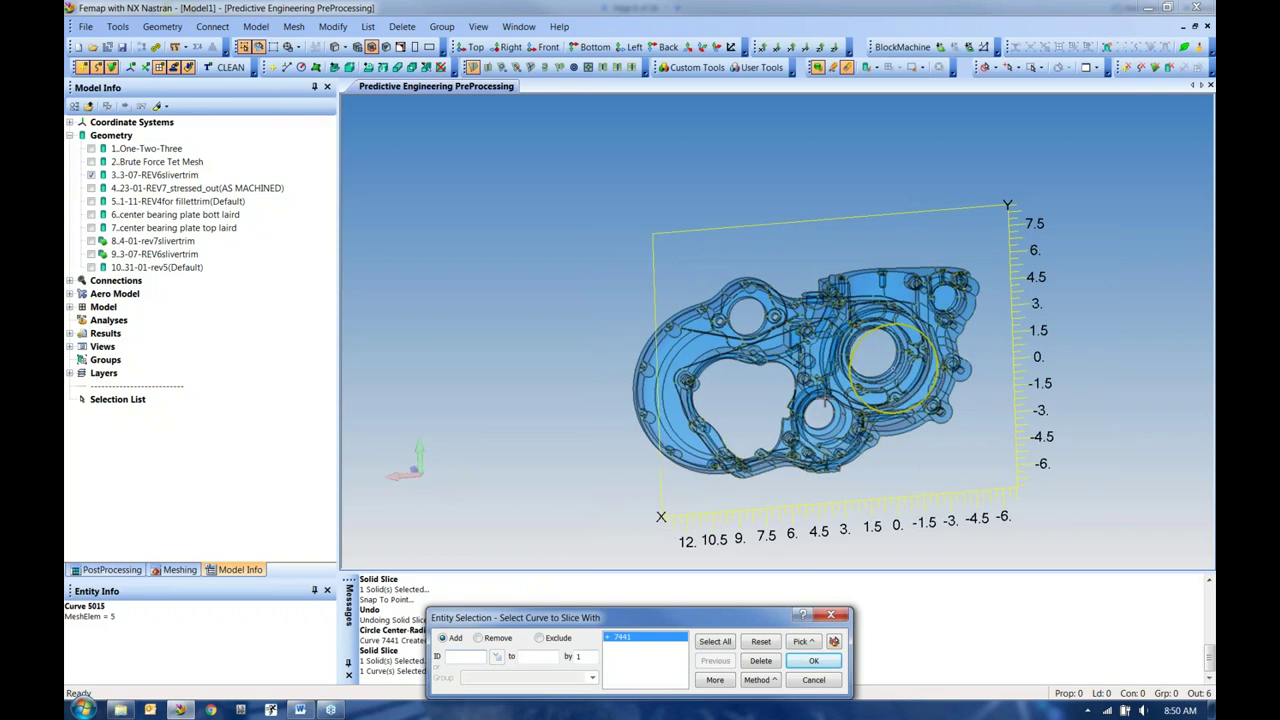
{"action": "left_click", "coordinate": [827, 663]}
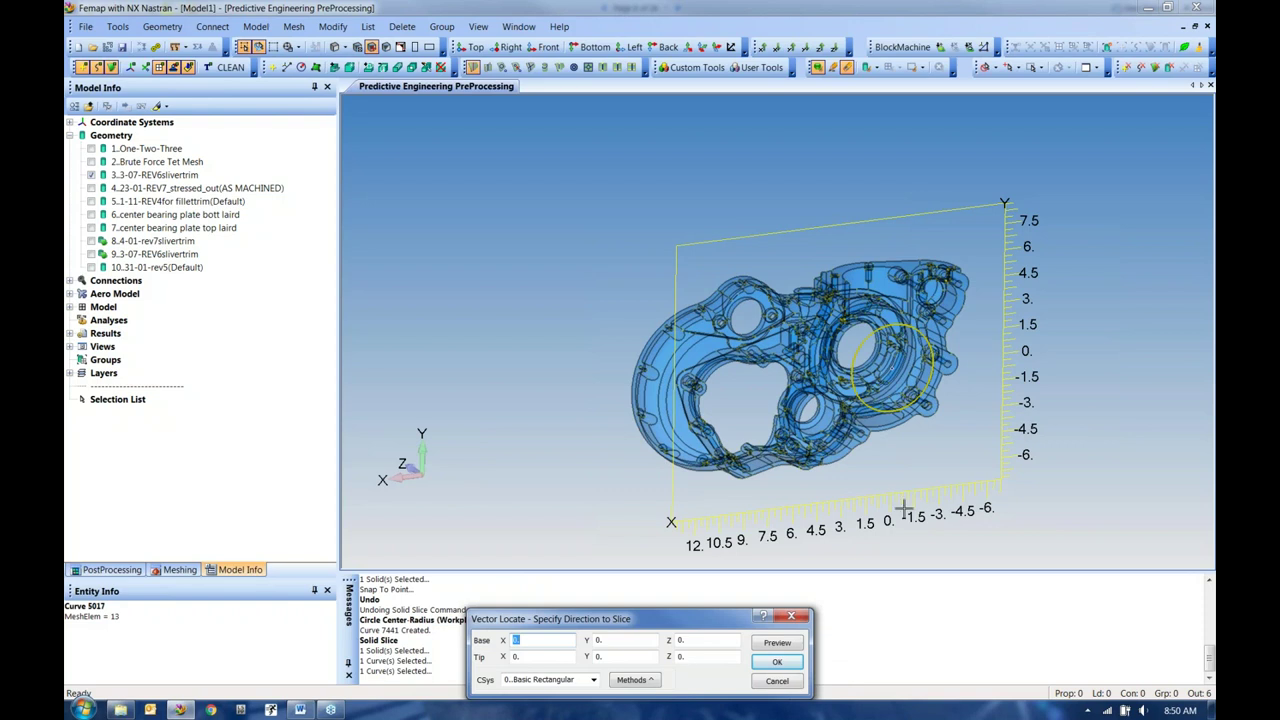
Step: Set the slice direction vector from base 0, 0, 0 to tip 0, 0, 1, preview it and slice the housing
{"action": "left_click", "coordinate": [693, 660]}
{"action": "type", "text": "1"}
{"action": "left_click", "coordinate": [778, 643]}
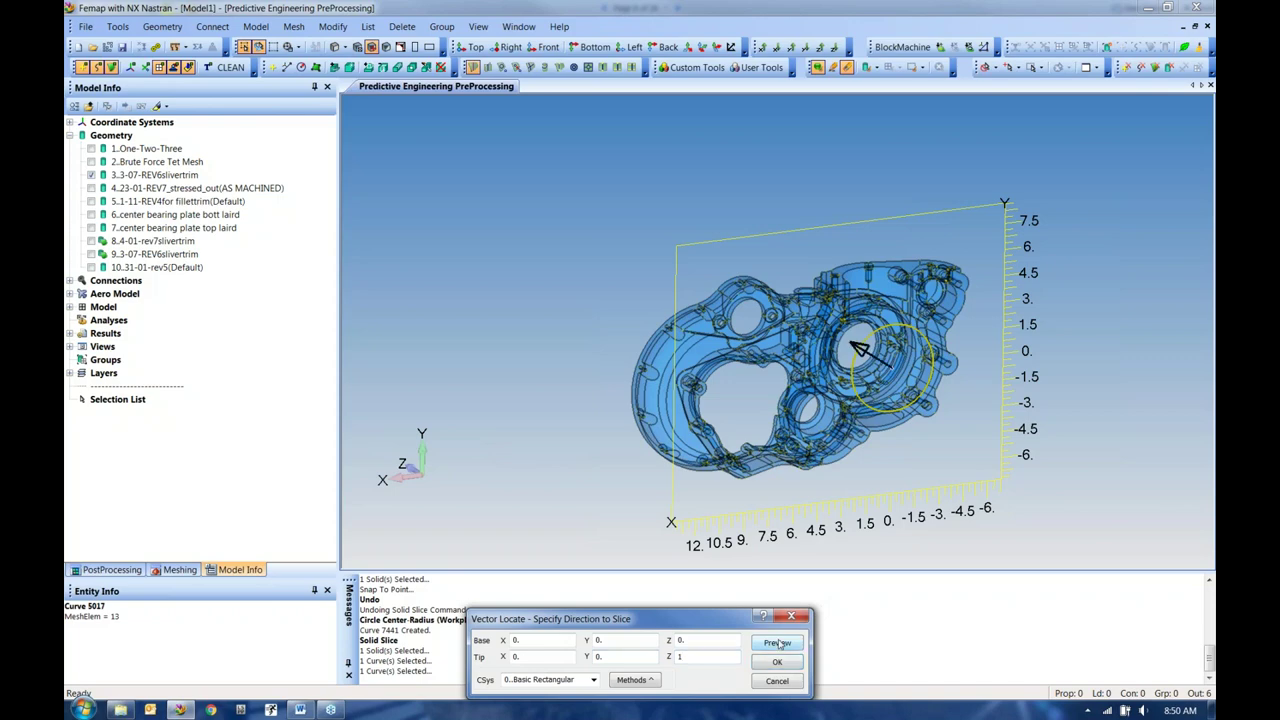
{"action": "left_click", "coordinate": [775, 663]}
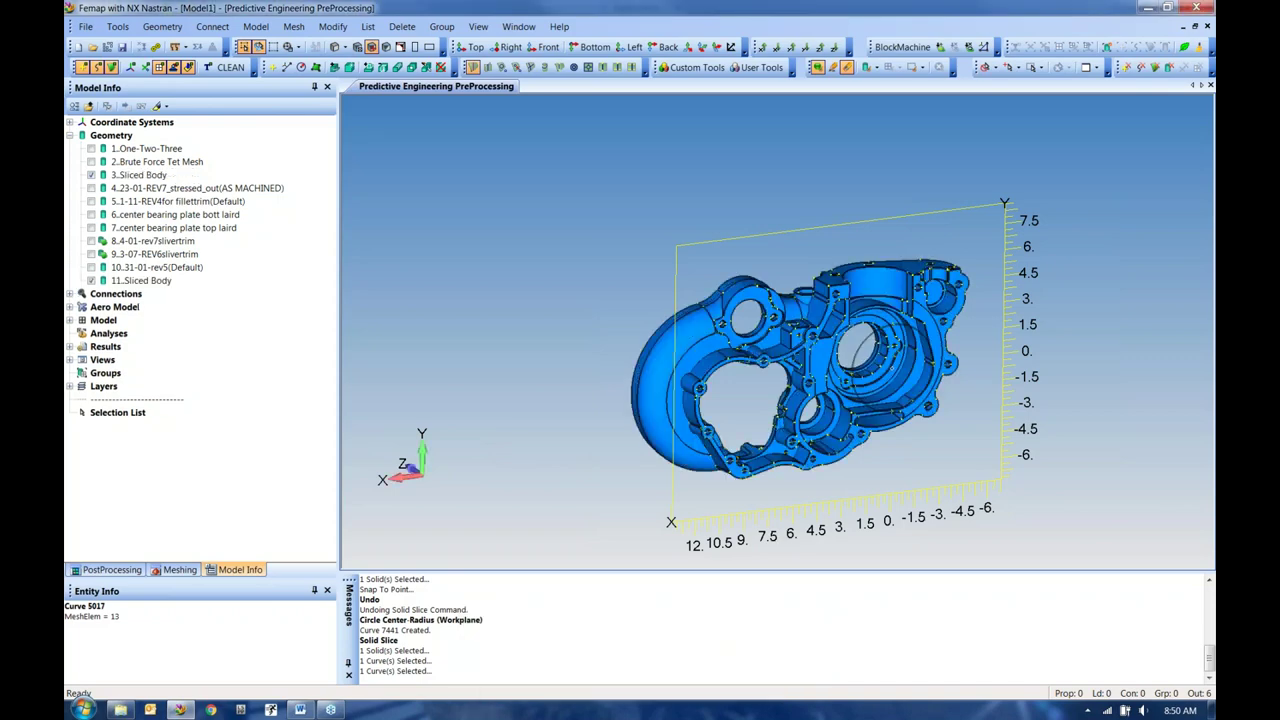
{"action": "middle_click_drag", "start_coordinate": [771, 371], "coordinate": [1170, 350]}
{"action": "scroll", "coordinate": [650, 383], "scroll_direction": "up", "scroll_amount": 5}
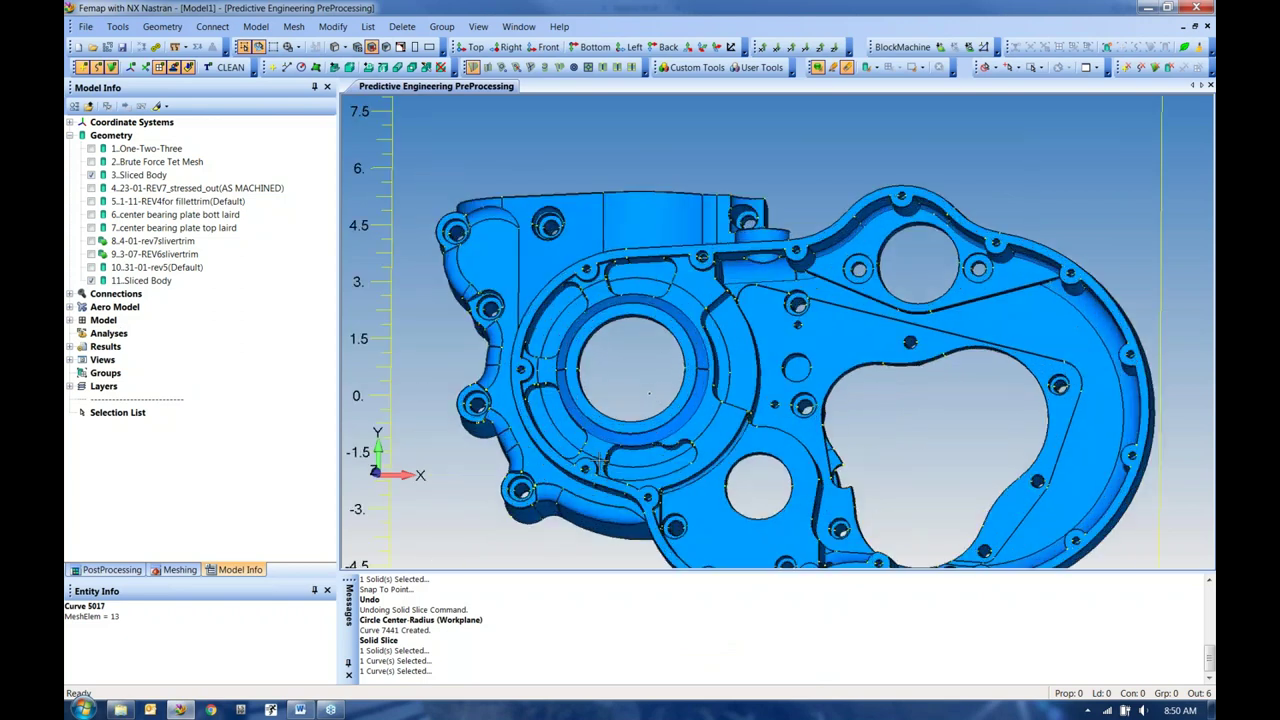
{"action": "left_click", "coordinate": [650, 393]}
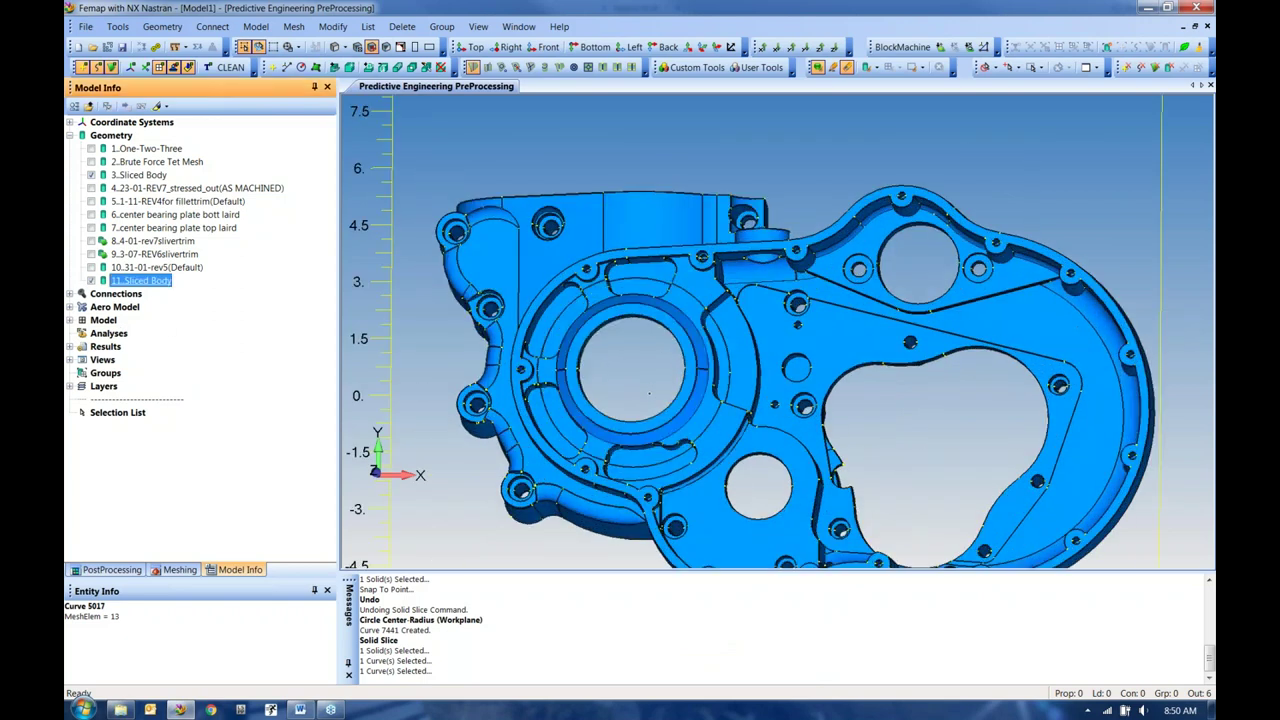
{"action": "middle_click_drag", "start_coordinate": [634, 394], "coordinate": [680, 405]}
{"action": "scroll", "coordinate": [680, 405], "scroll_direction": "up", "scroll_amount": 3}
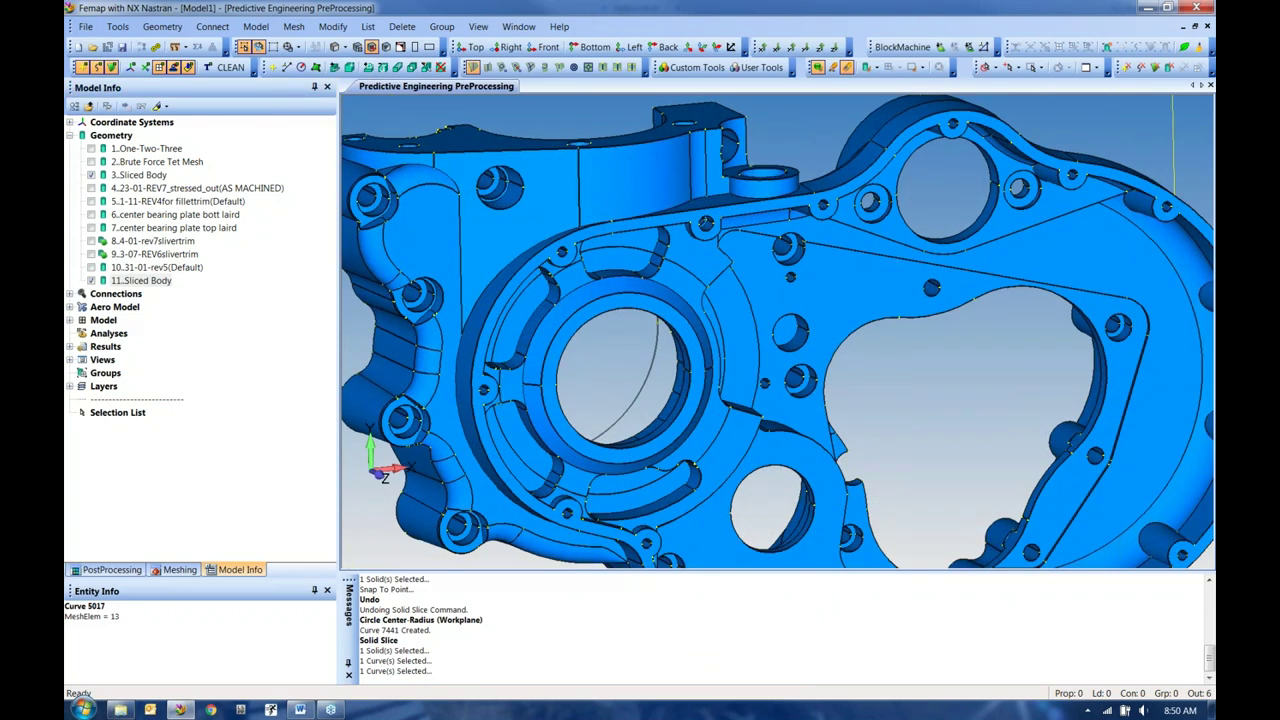
Step: Switch to the seminar document in Word and browse to section 2.2 on panes, toolbars and views
{"action": "left_click", "coordinate": [300, 709]}
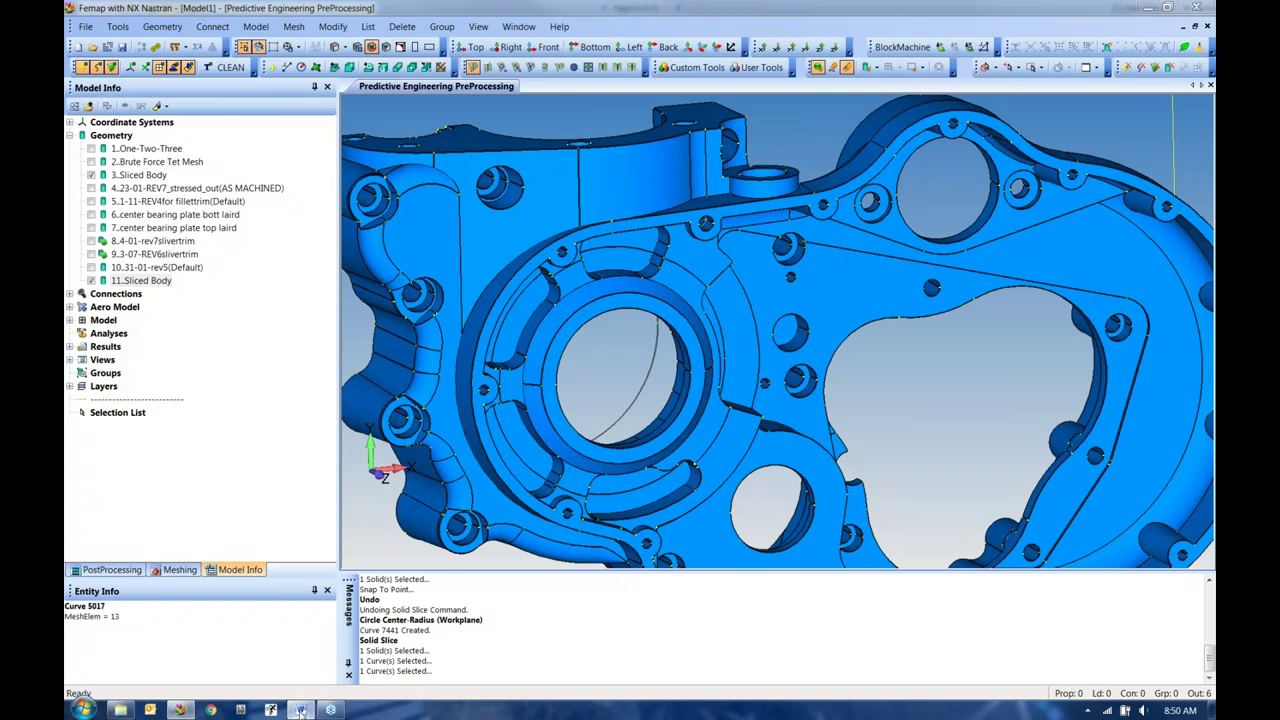
{"action": "key", "text": "Page_Down"}
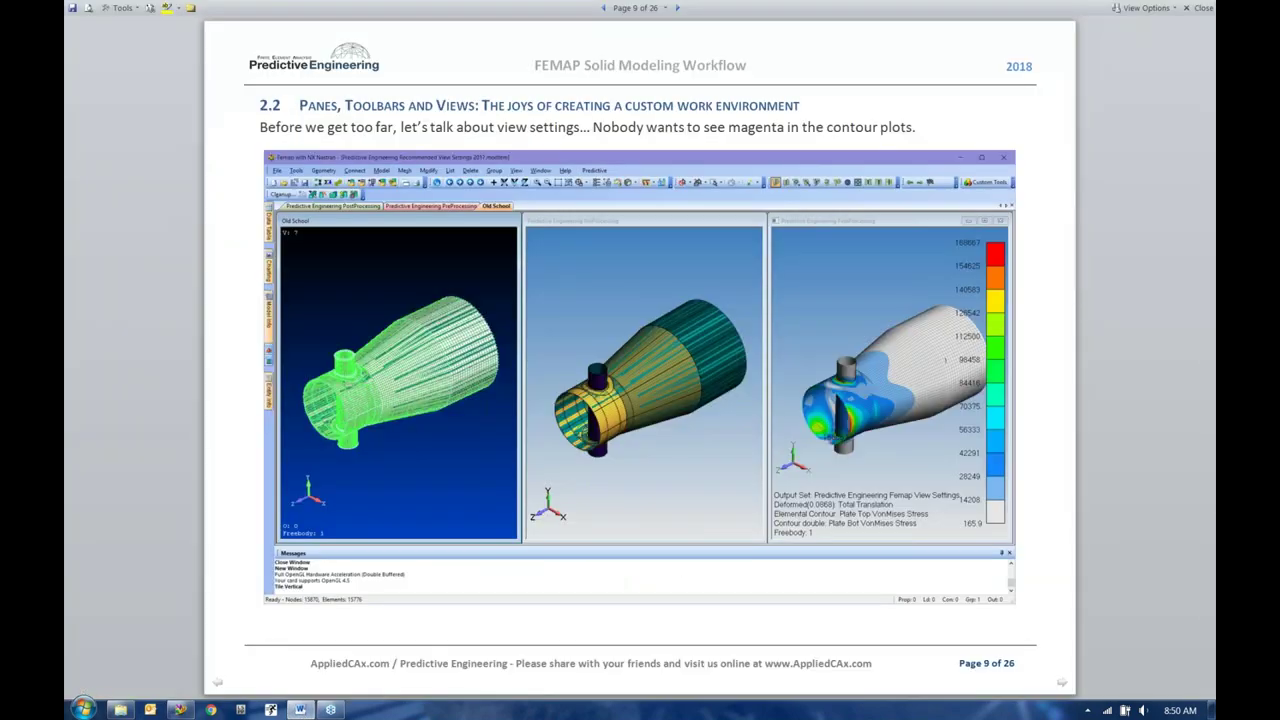
{"action": "key", "text": "Page_Down"}
{"action": "key", "text": "Page_Down"}
{"action": "key", "text": "Page_Up"}
{"action": "key", "text": "Page_Up"}
{"action": "key", "text": "Page_Up"}
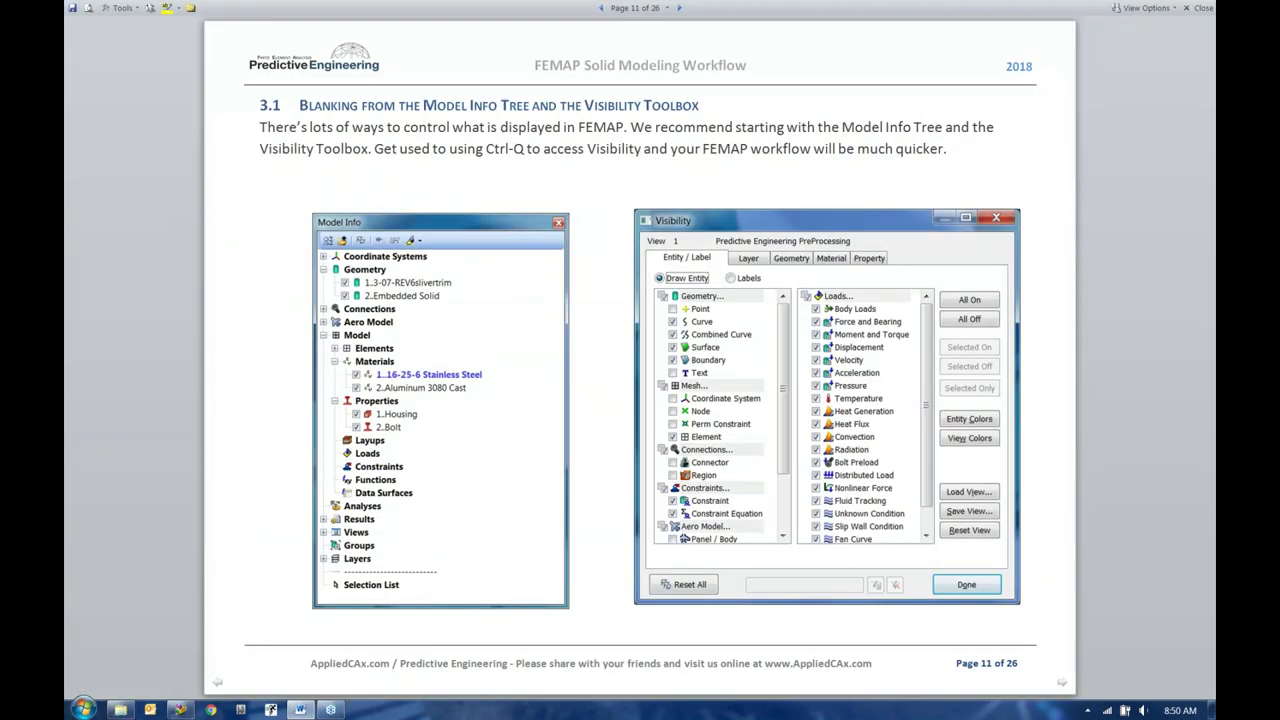
{"action": "key", "text": "Page_Up"}
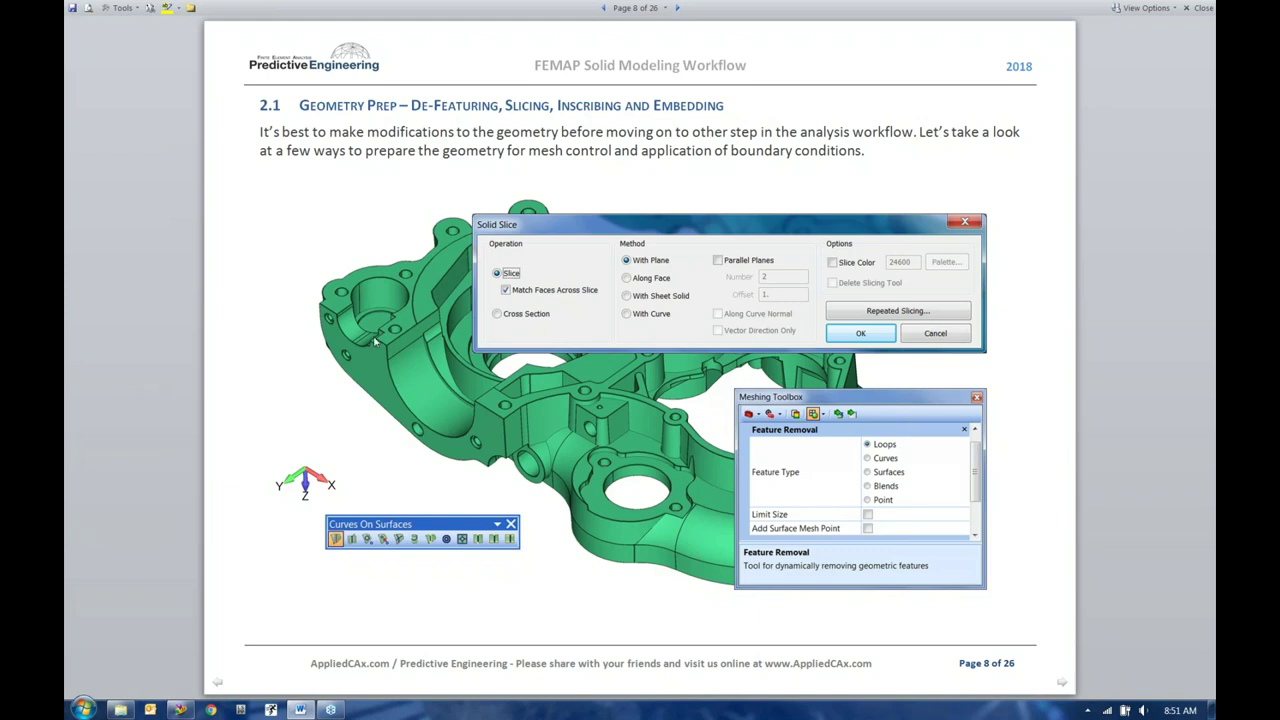
{"action": "scroll", "coordinate": [380, 346], "scroll_direction": "down", "scroll_amount": 1}
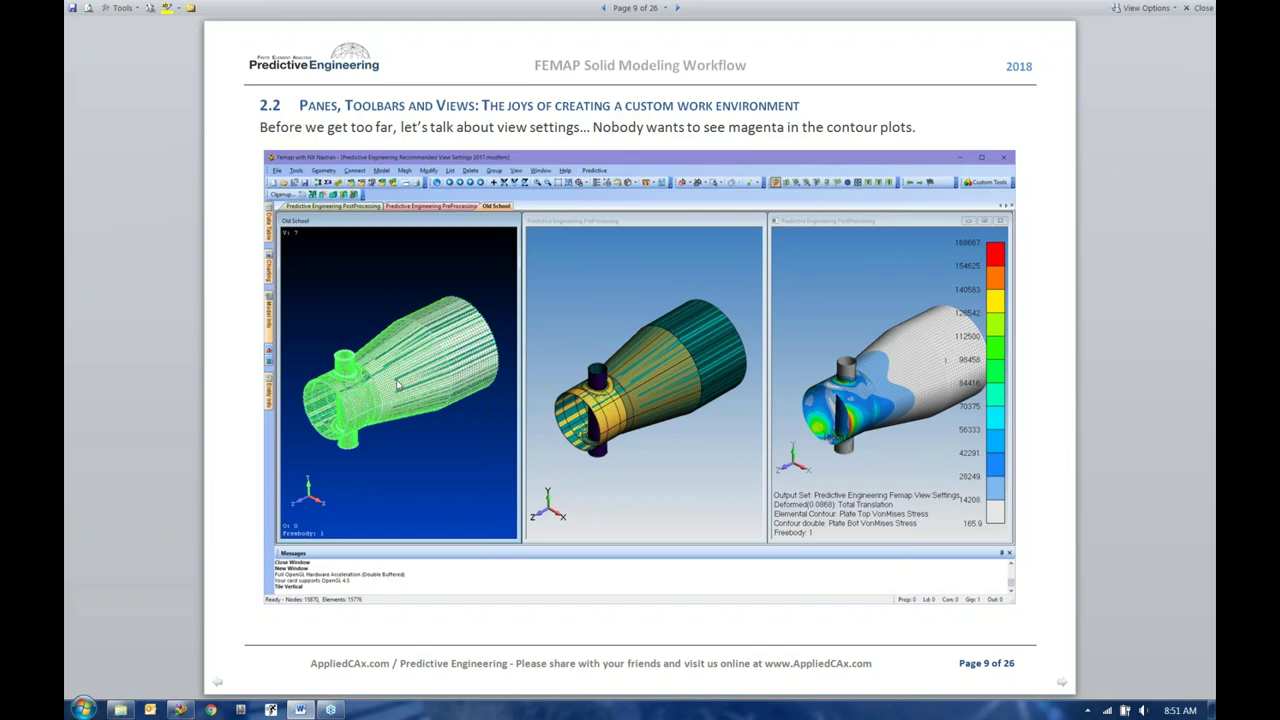
Step: Switch back to Femap and set the top color of the shaded window background to green, color 15
{"action": "left_click", "coordinate": [179, 711]}
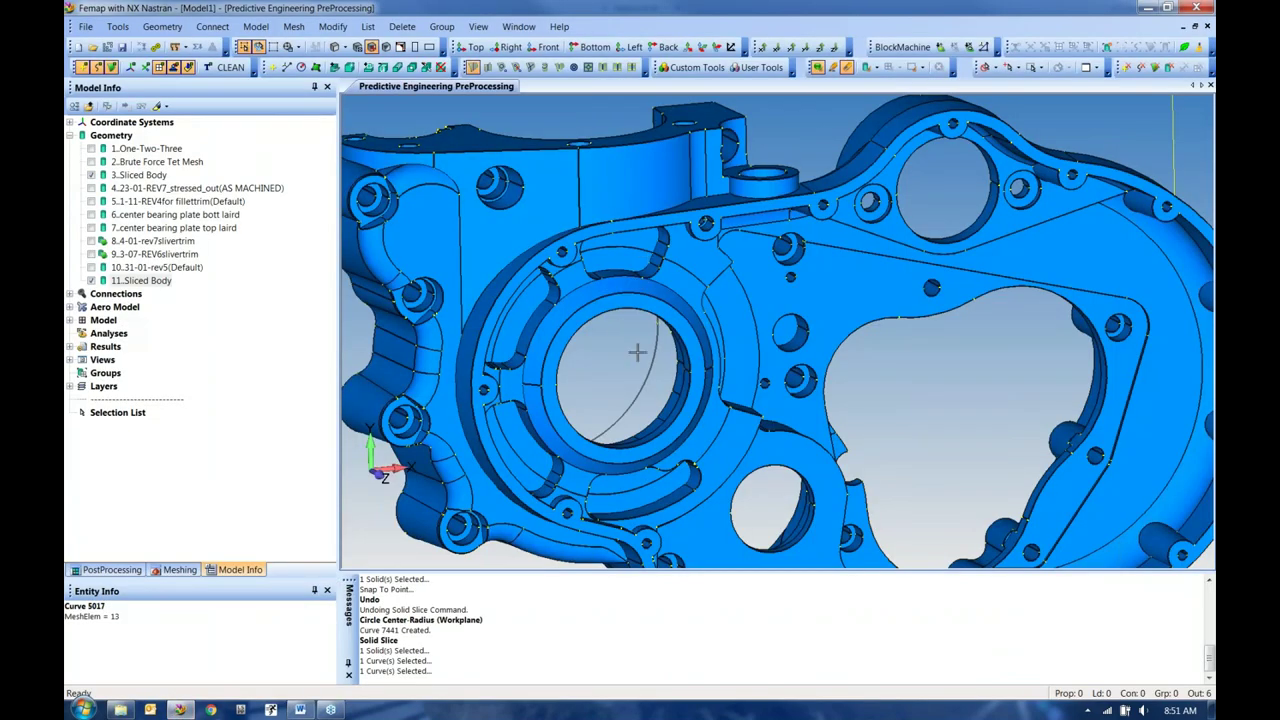
{"action": "scroll", "coordinate": [665, 316], "scroll_direction": "down", "scroll_amount": 2}
{"action": "middle_click_drag", "start_coordinate": [762, 352], "coordinate": [598, 297]}
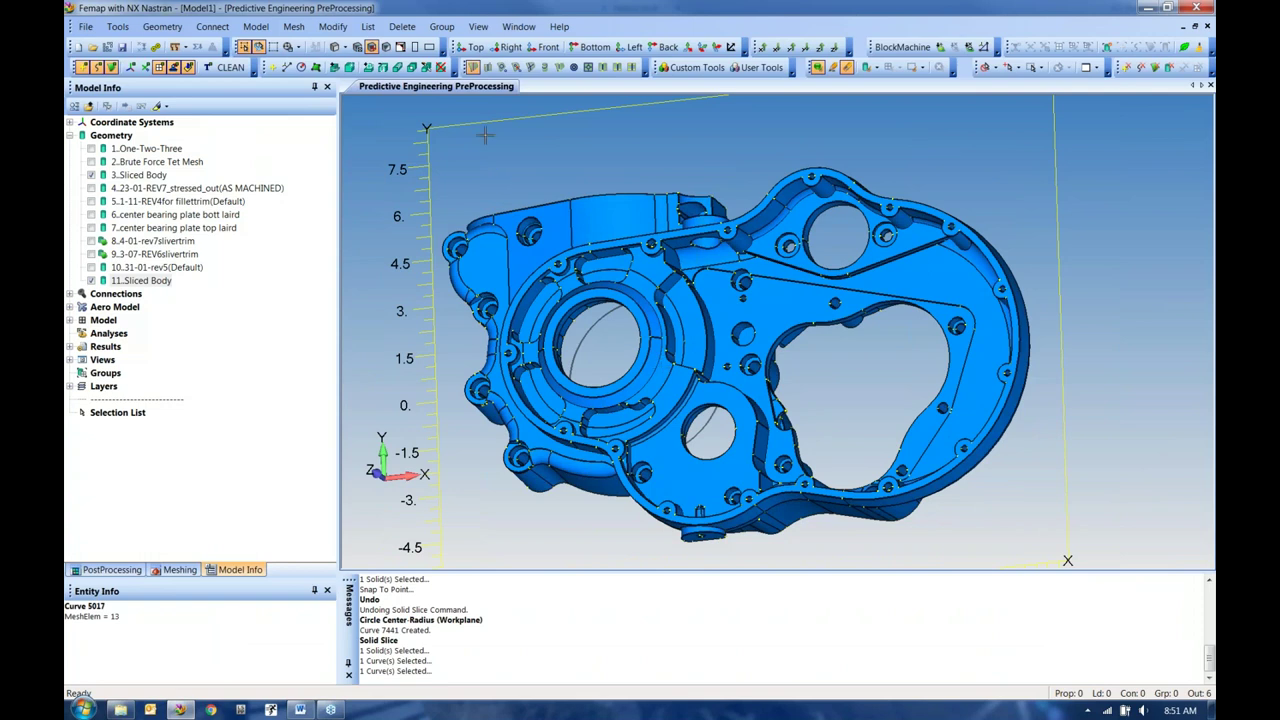
{"action": "left_click", "coordinate": [478, 27]}
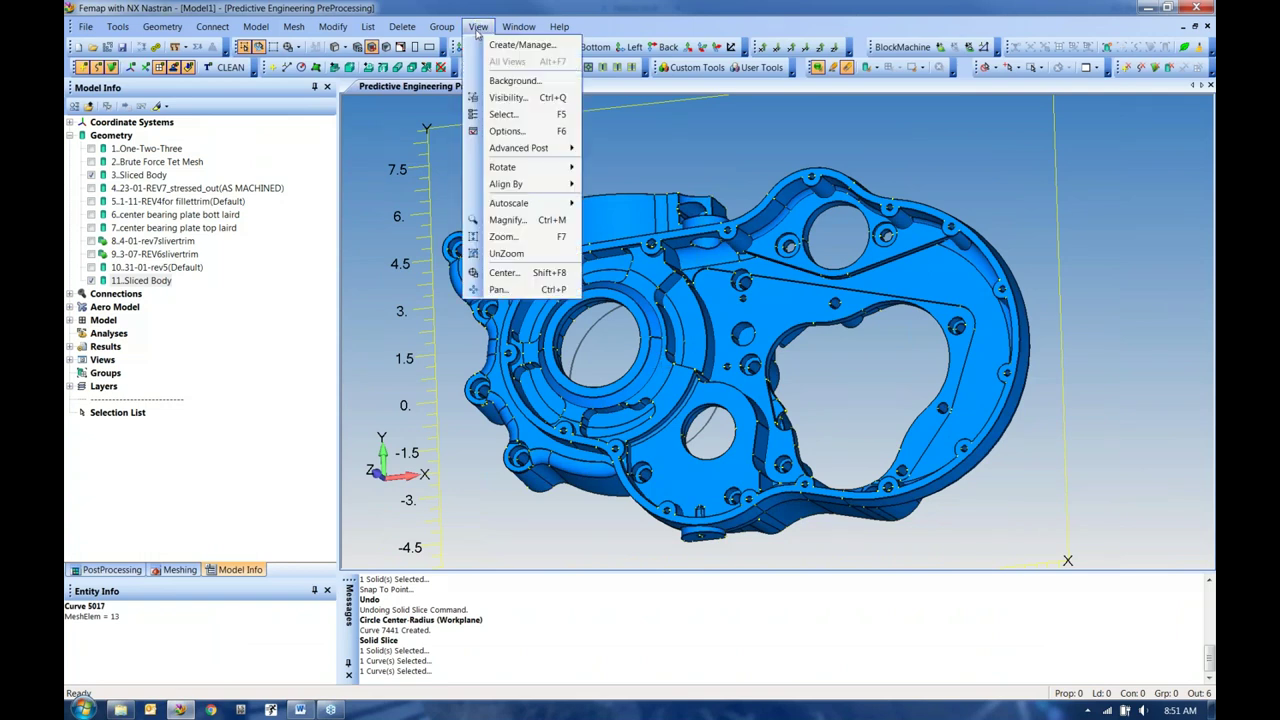
{"action": "left_click", "coordinate": [510, 81]}
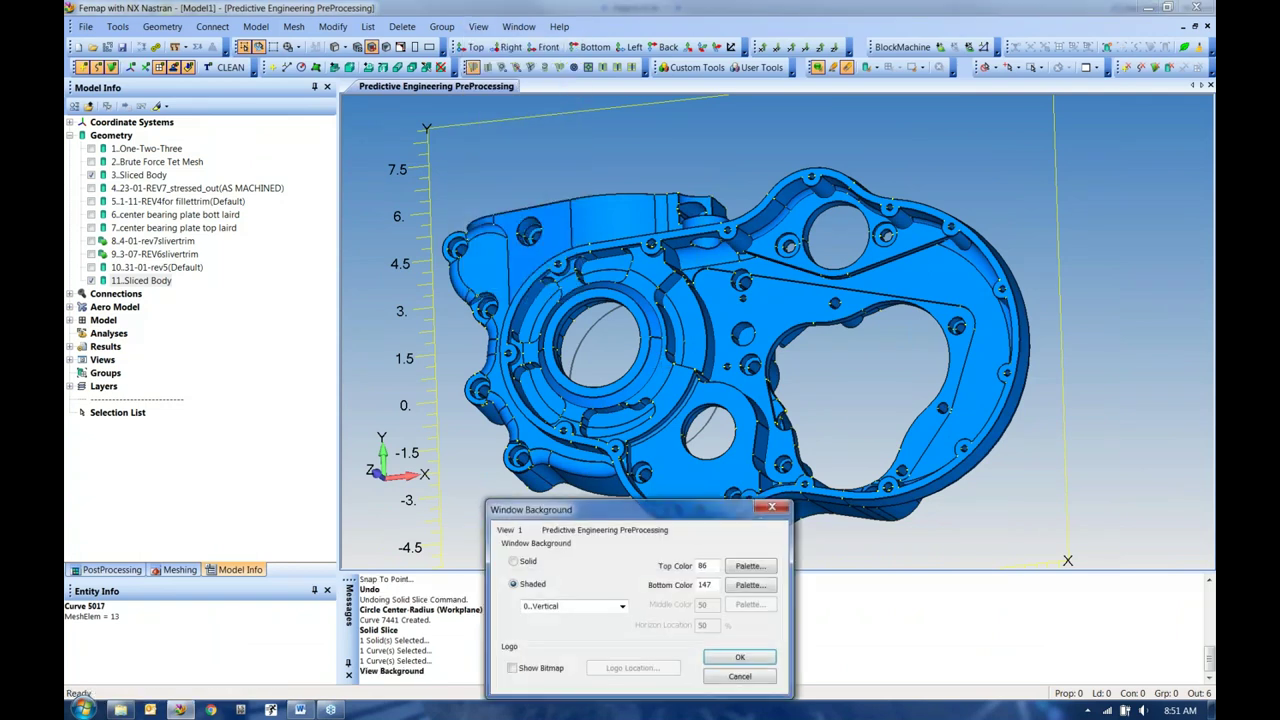
{"action": "left_click", "coordinate": [762, 570]}
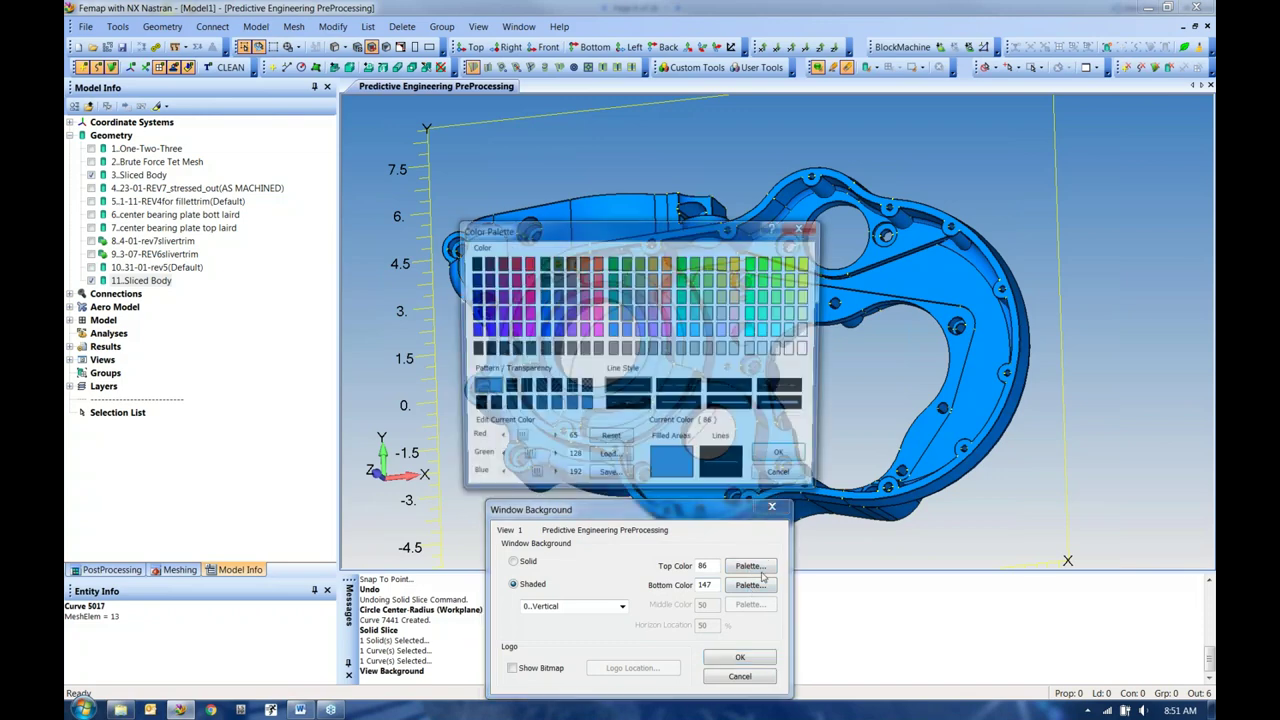
{"action": "left_click", "coordinate": [694, 278]}
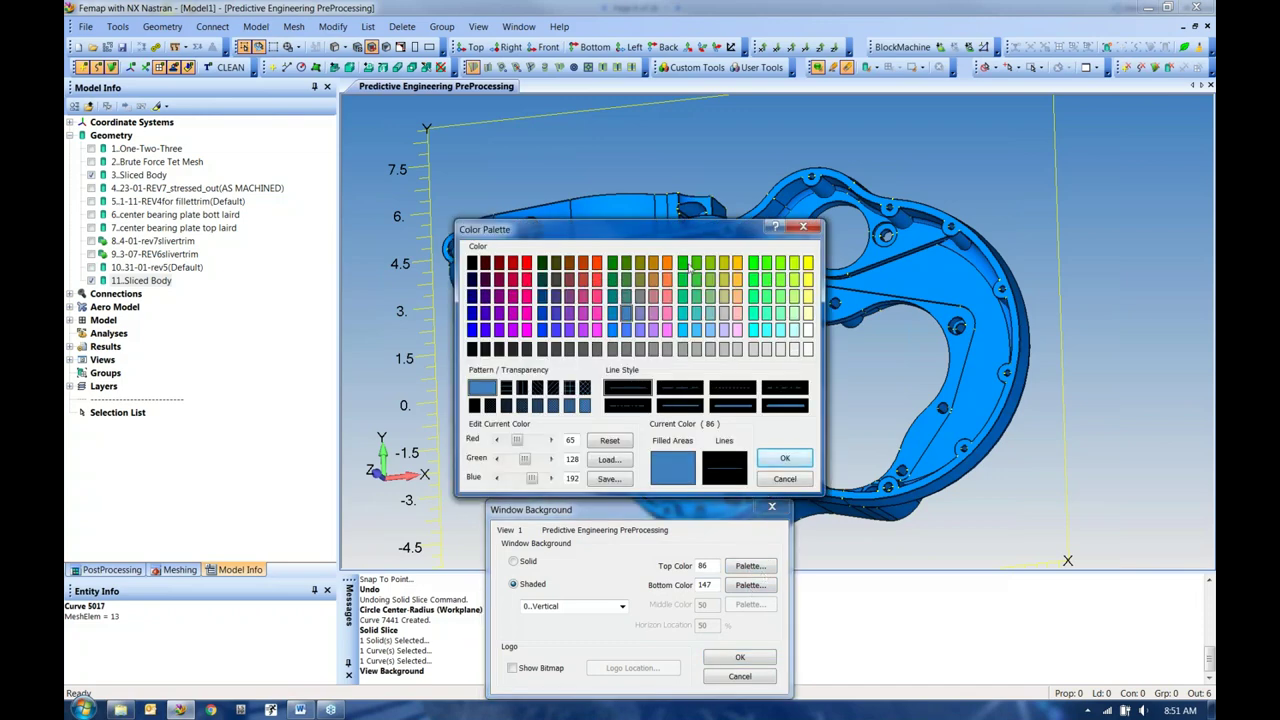
{"action": "left_click", "coordinate": [784, 458]}
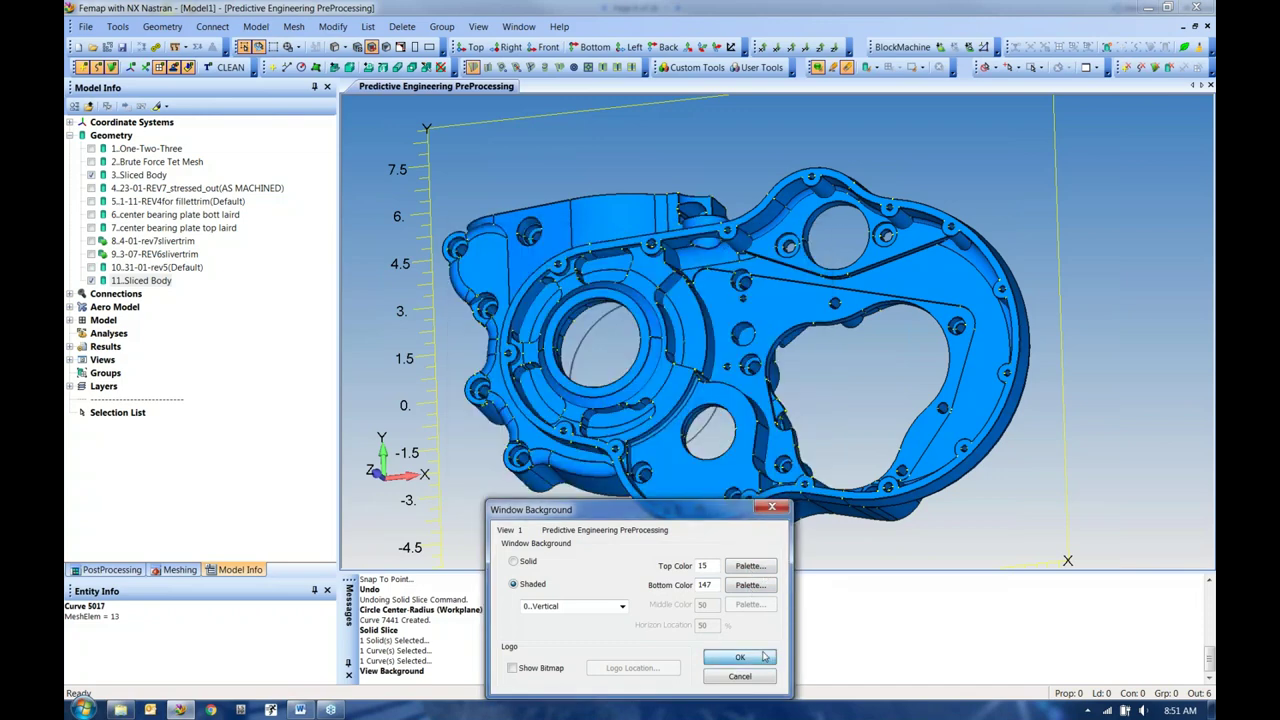
{"action": "left_click", "coordinate": [740, 657]}
{"action": "middle_click_drag", "start_coordinate": [713, 425], "coordinate": [727, 381]}
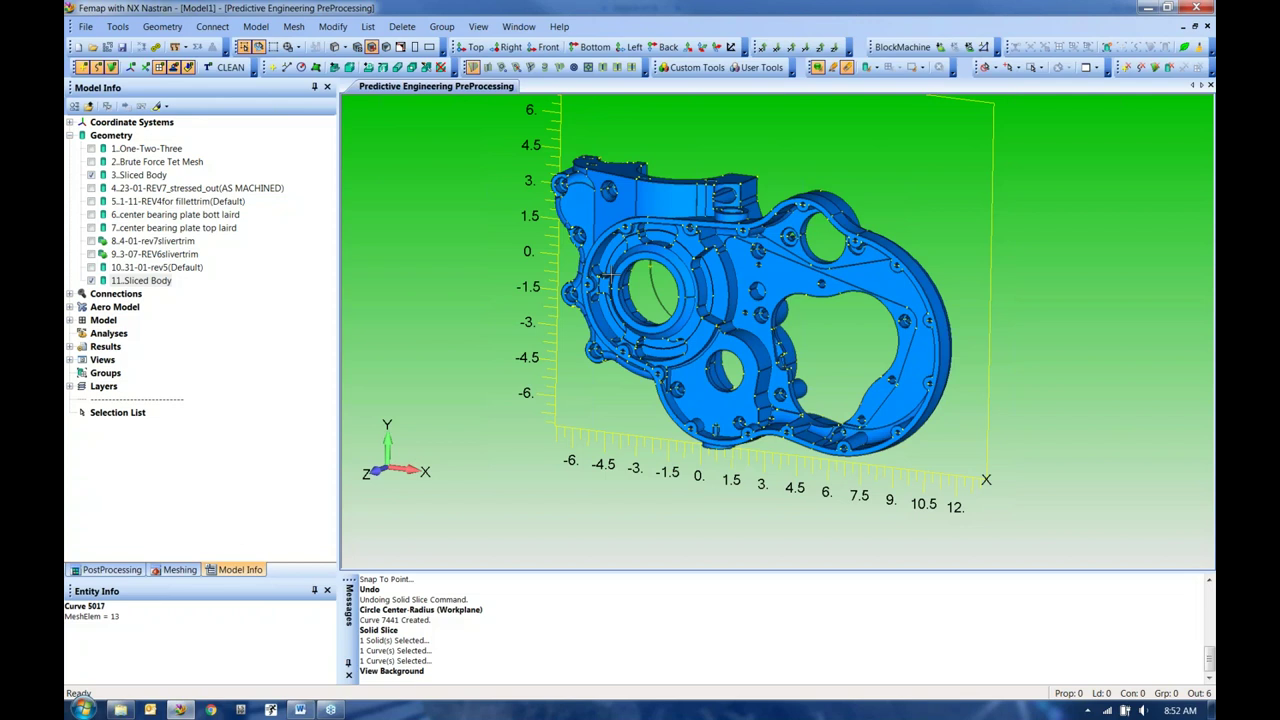
Step: Turn off the display of curves in the view's visibility settings
{"action": "key", "text": "ctrl+q"}
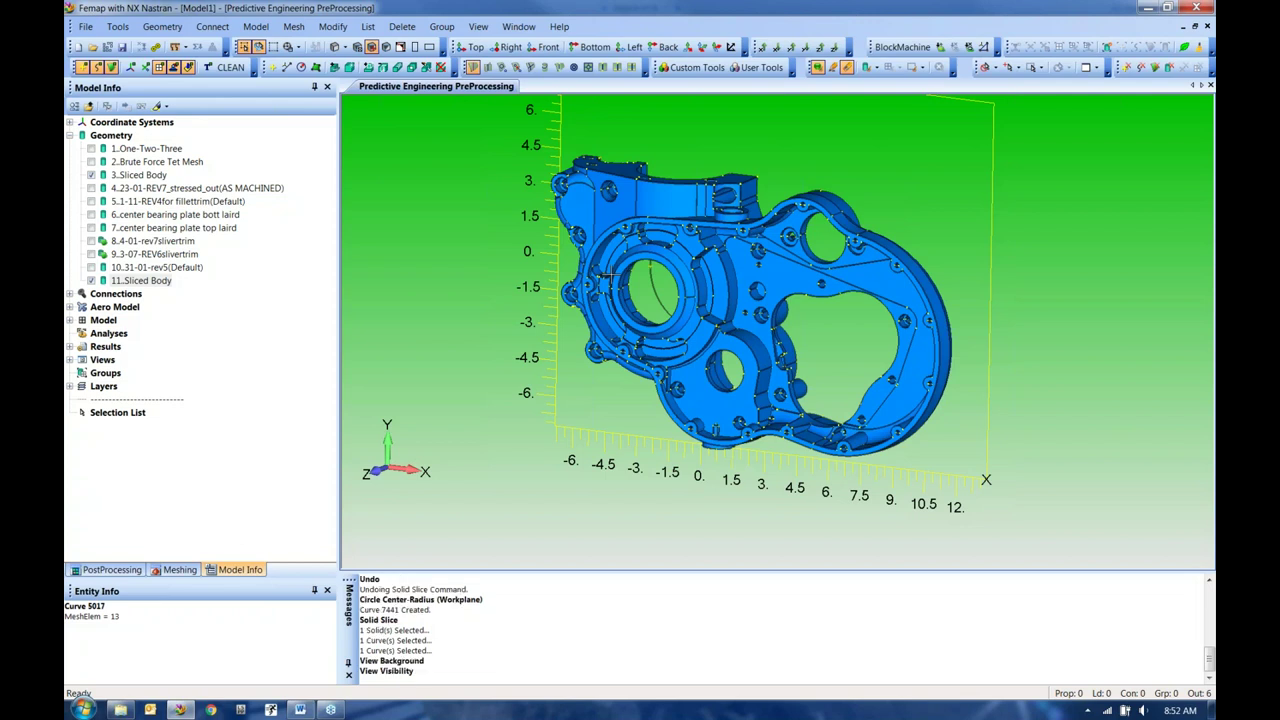
{"action": "left_click_drag", "start_coordinate": [601, 346], "coordinate": [376, 226]}
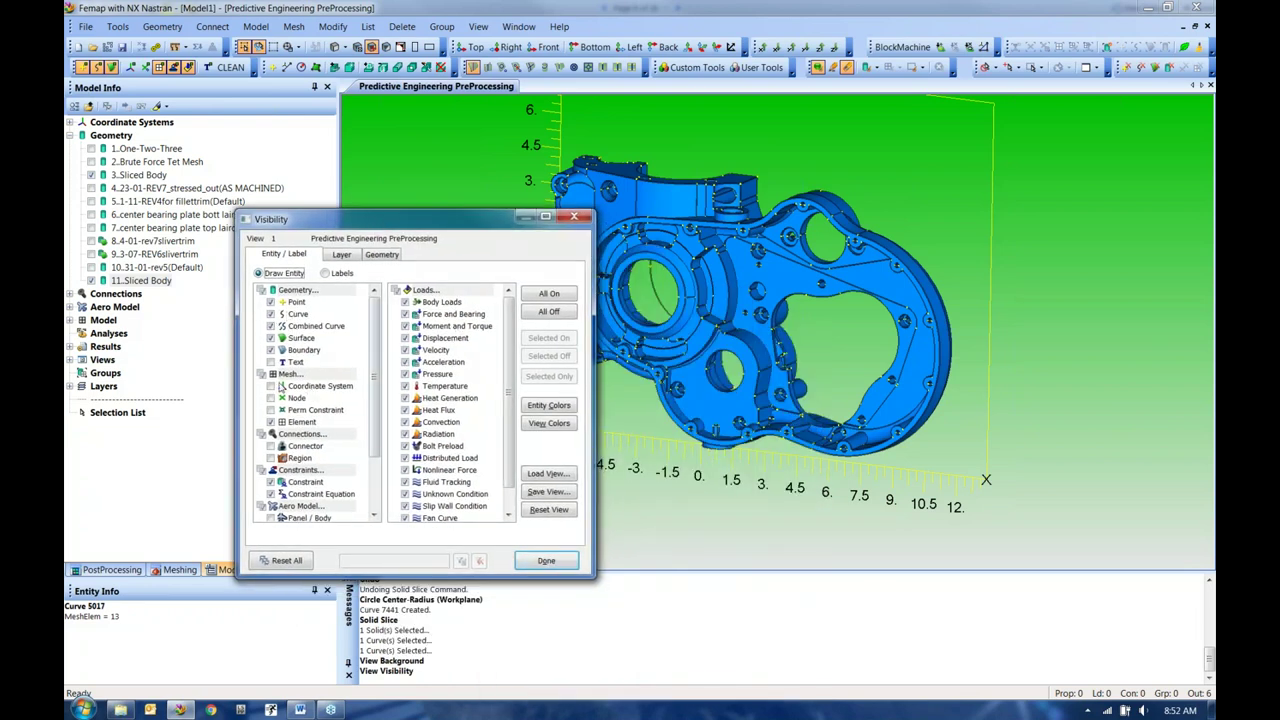
{"action": "left_click", "coordinate": [270, 314]}
{"action": "left_click", "coordinate": [270, 314]}
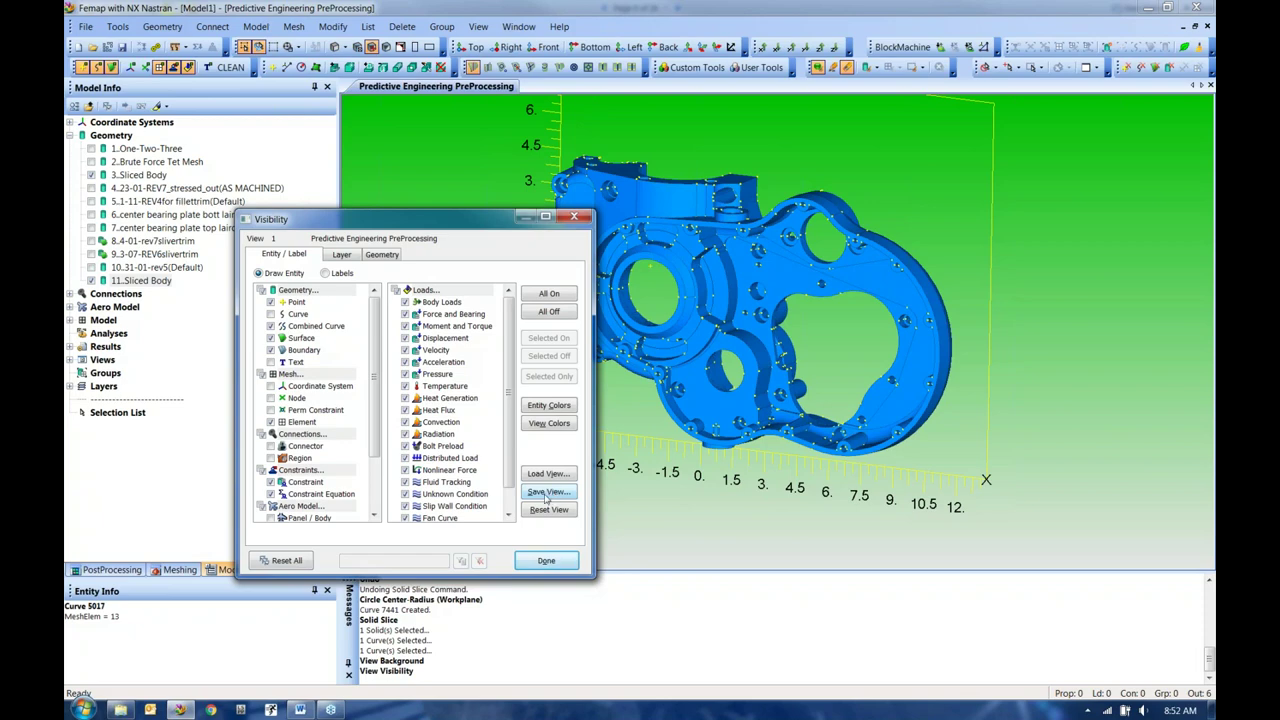
{"action": "left_click", "coordinate": [552, 561]}
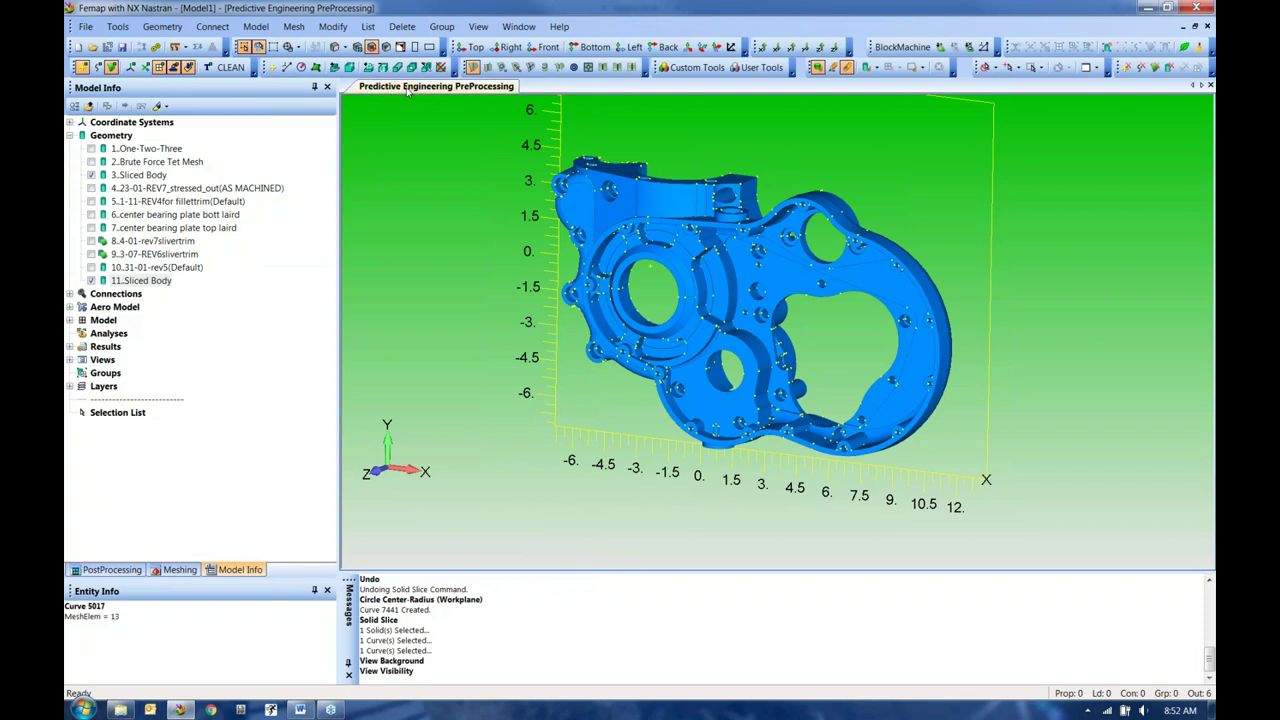
Step: Retitle the current view as Solid Modeling Workflow in the View Manager
{"action": "right_click", "coordinate": [408, 90]}
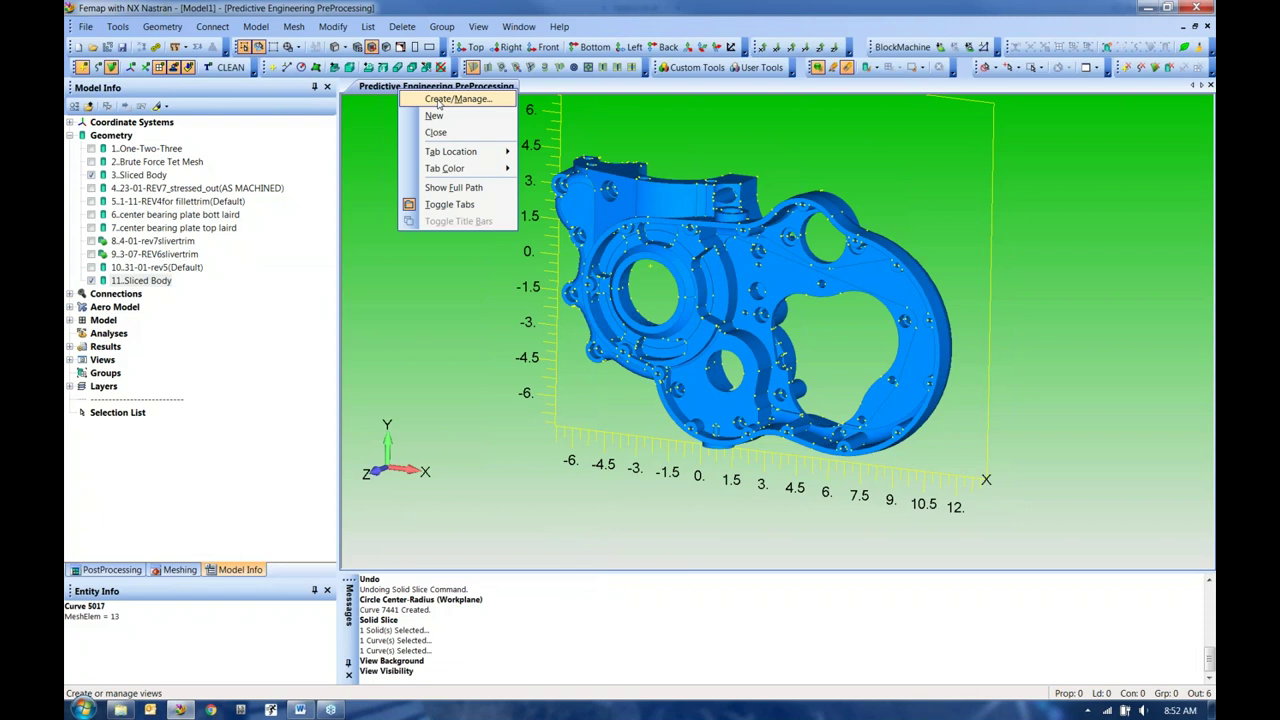
{"action": "left_click", "coordinate": [438, 100]}
{"action": "left_click", "coordinate": [736, 489]}
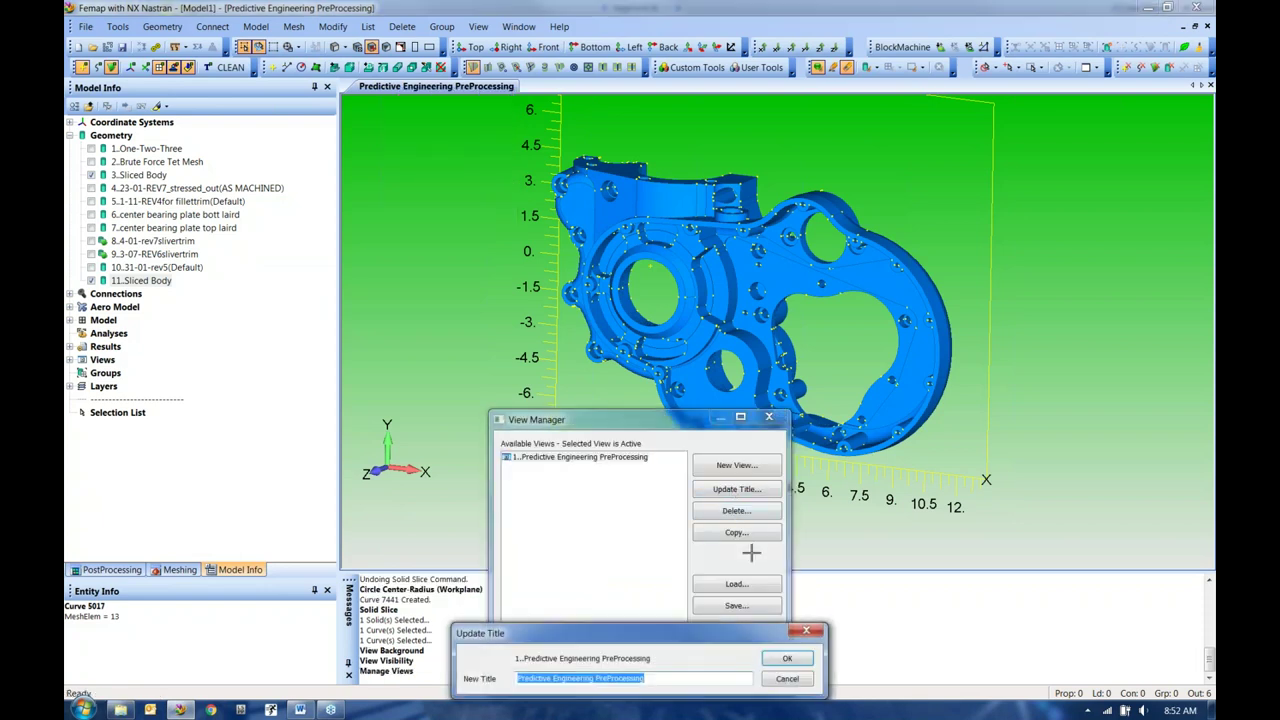
{"action": "type", "text": "Solid Modeling "}
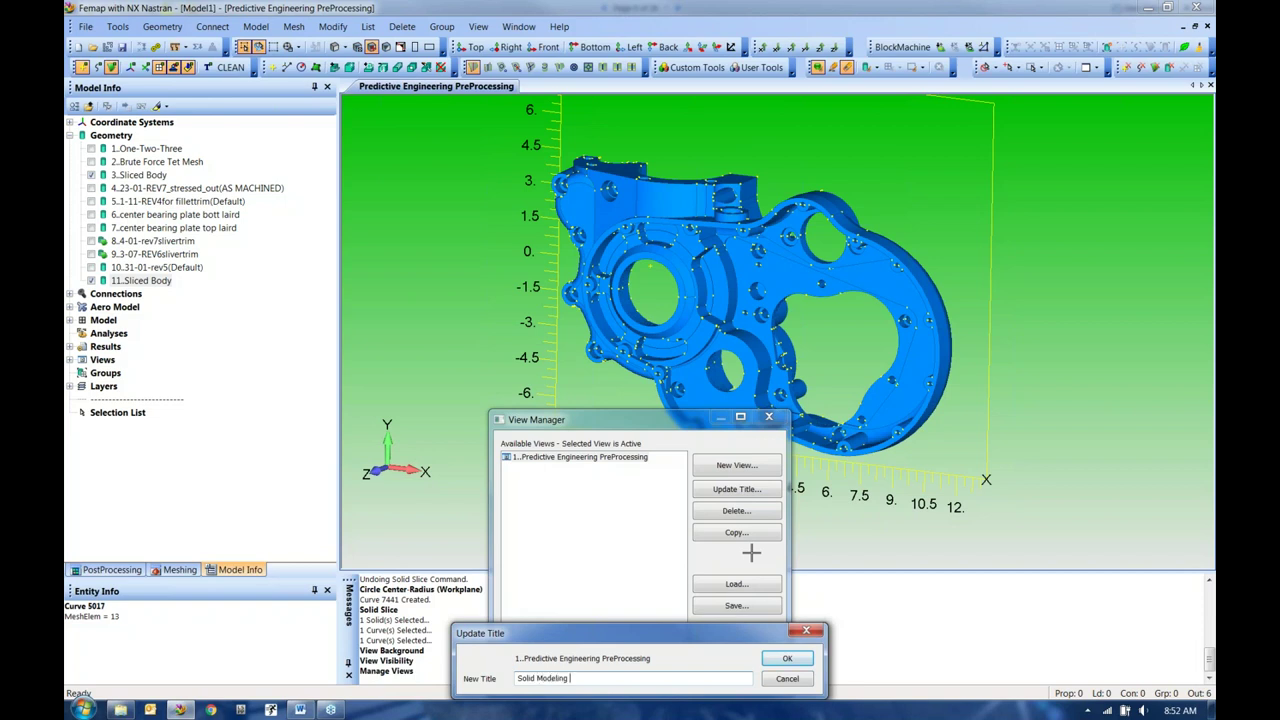
{"action": "type", "text": "Workfloqw"}
{"action": "key", "text": "BackSpace"}
{"action": "type", "text": "w"}
{"action": "left_click", "coordinate": [787, 659]}
{"action": "left_click", "coordinate": [762, 686]}
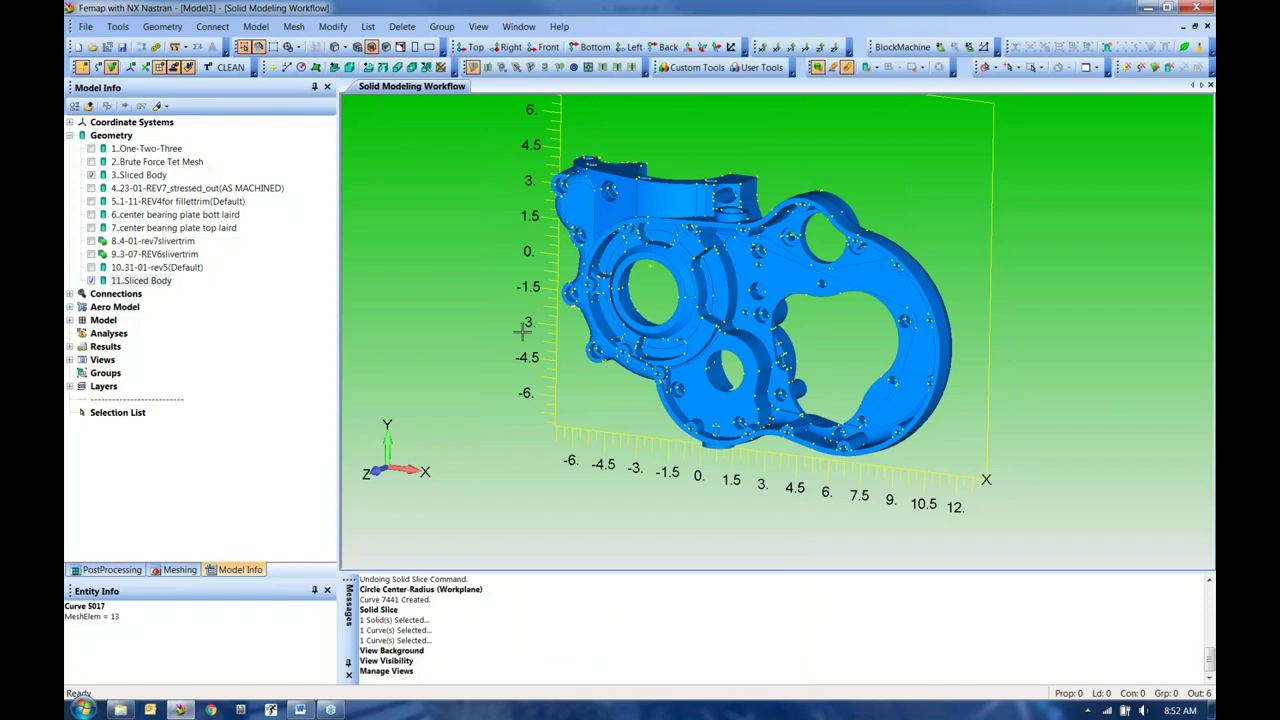
Step: Save the Solid Modeling Workflow view to the library file view.esp from the visibility settings
{"action": "key", "text": "ctrl+q"}
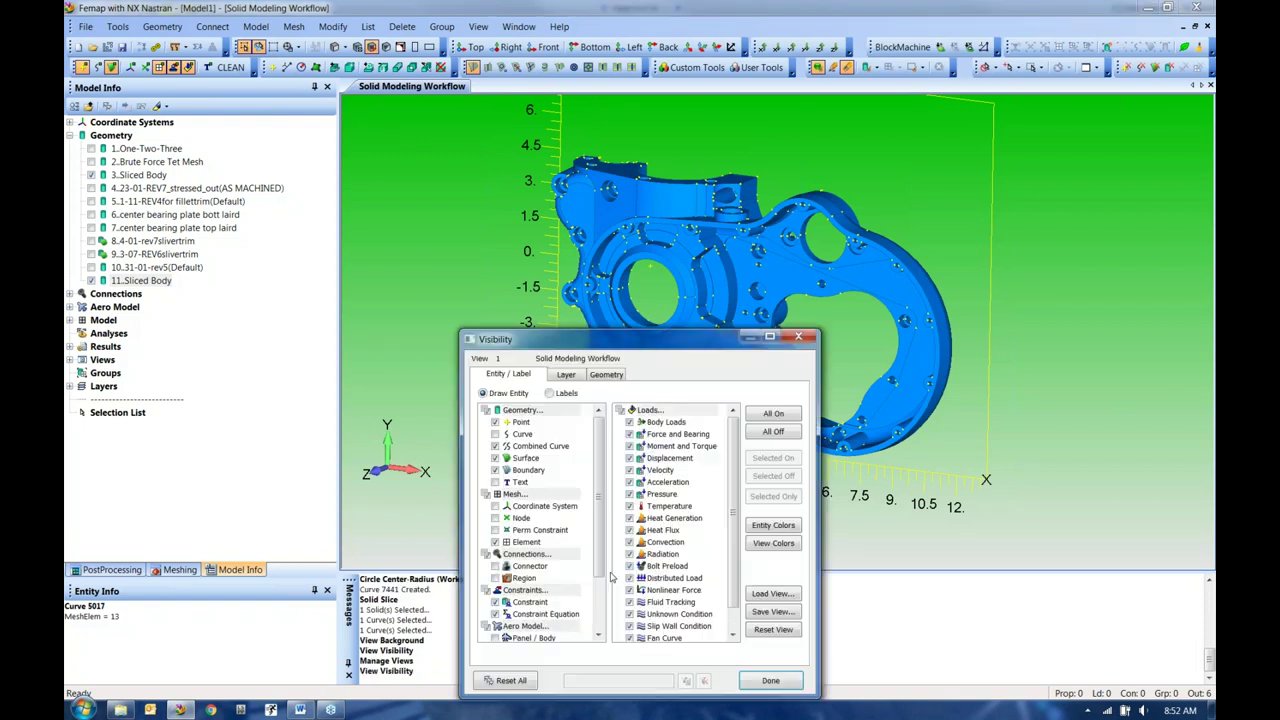
{"action": "left_click", "coordinate": [765, 613]}
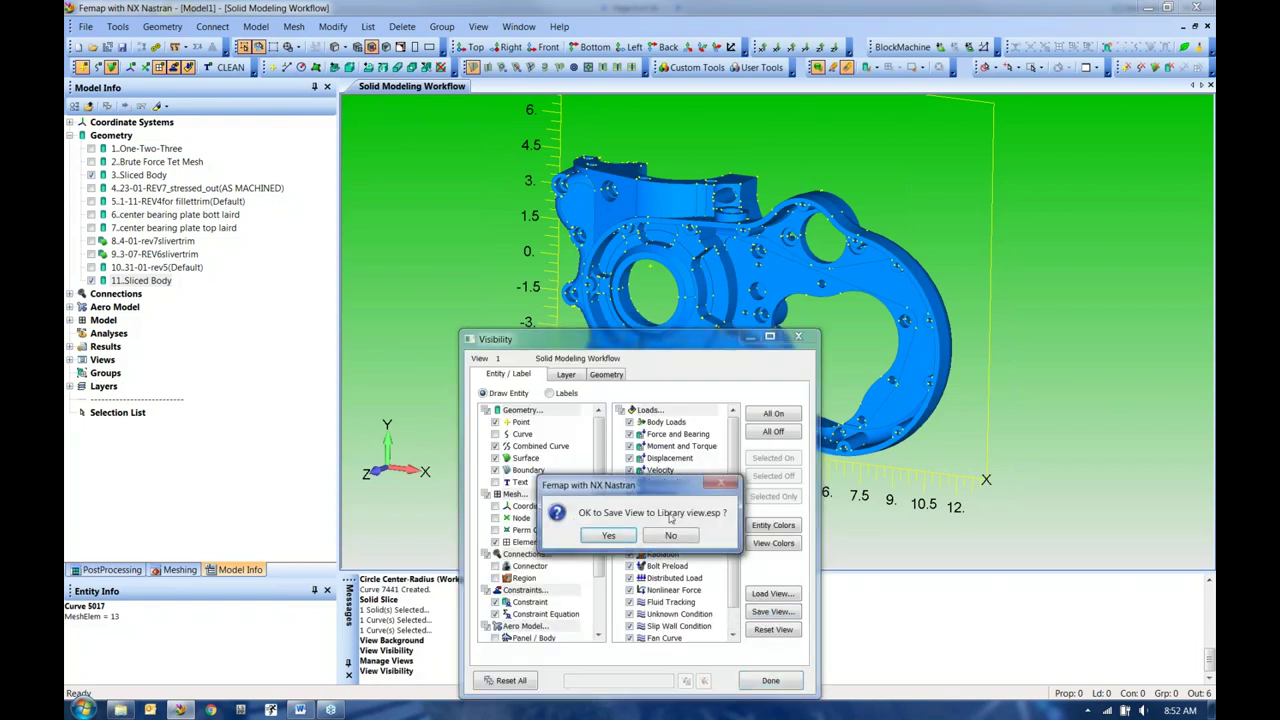
{"action": "left_click", "coordinate": [607, 537]}
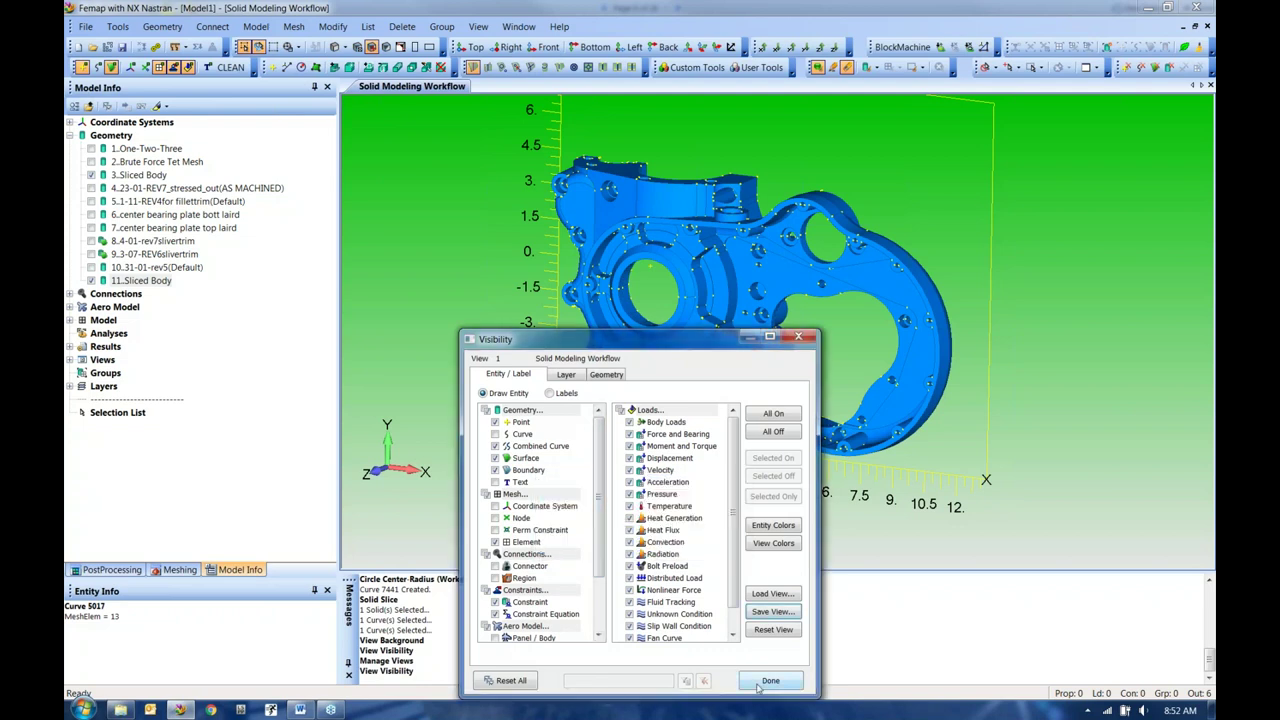
{"action": "left_click", "coordinate": [758, 686]}
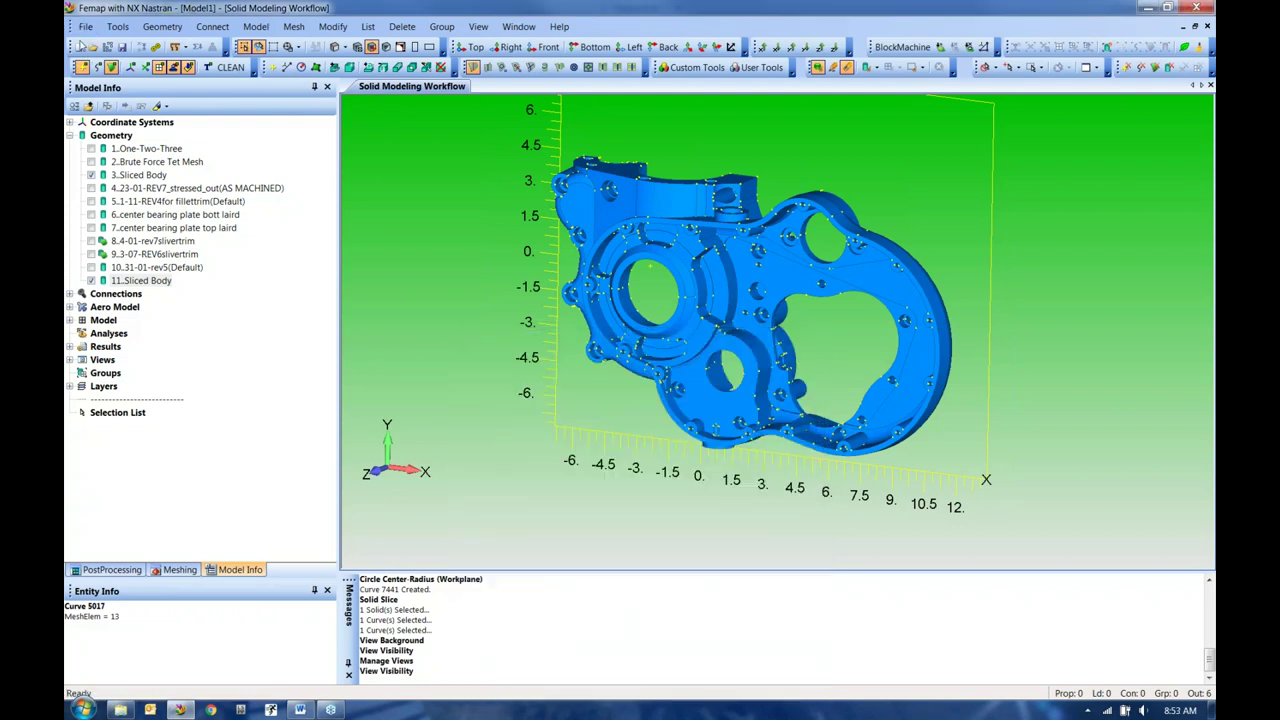
Step: Change the top color of the shaded window background to magenta, color 104
{"action": "middle_click_drag", "start_coordinate": [681, 334], "coordinate": [620, 260]}
{"action": "left_click", "coordinate": [478, 26]}
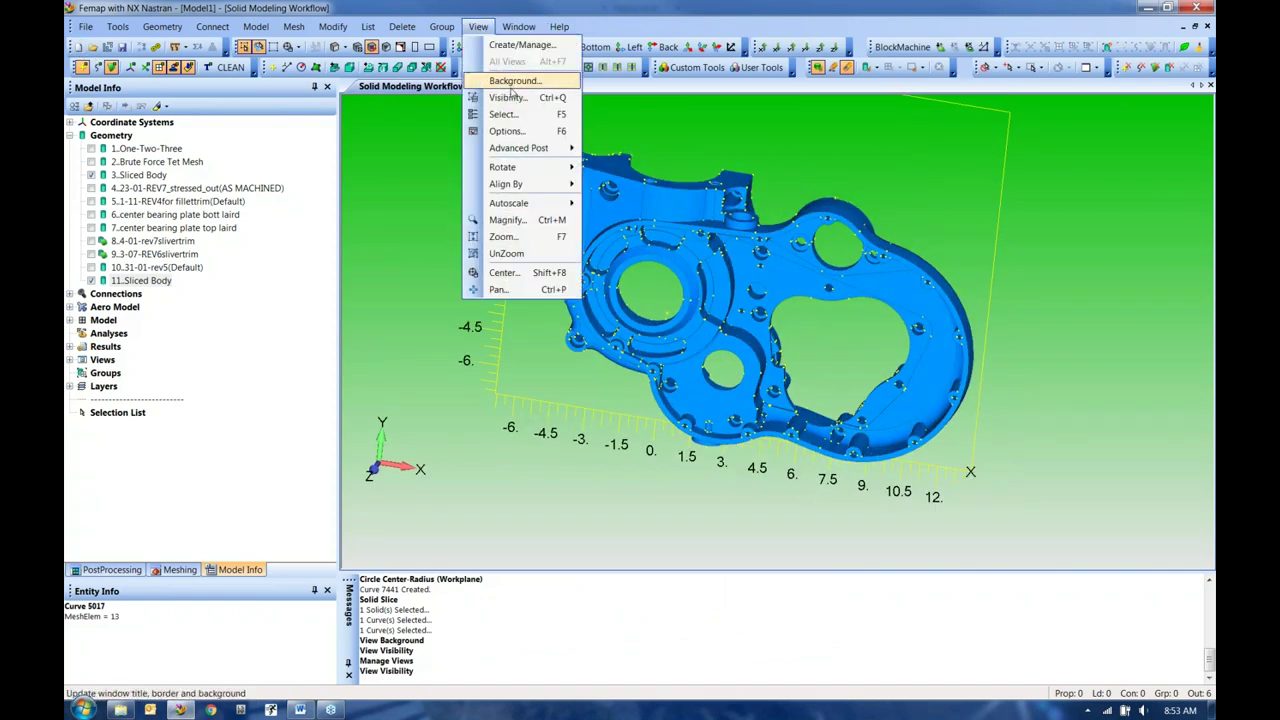
{"action": "left_click", "coordinate": [511, 84]}
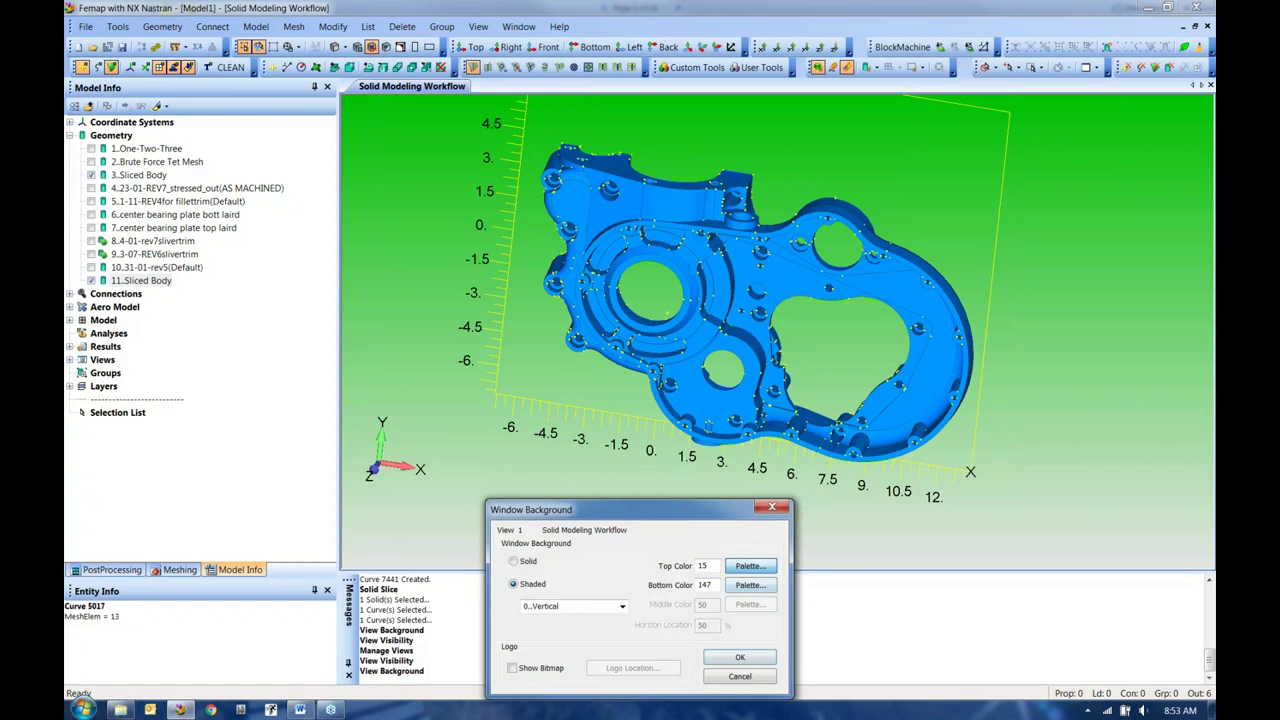
{"action": "left_click", "coordinate": [750, 565]}
{"action": "left_click", "coordinate": [530, 330]}
{"action": "left_click", "coordinate": [777, 458]}
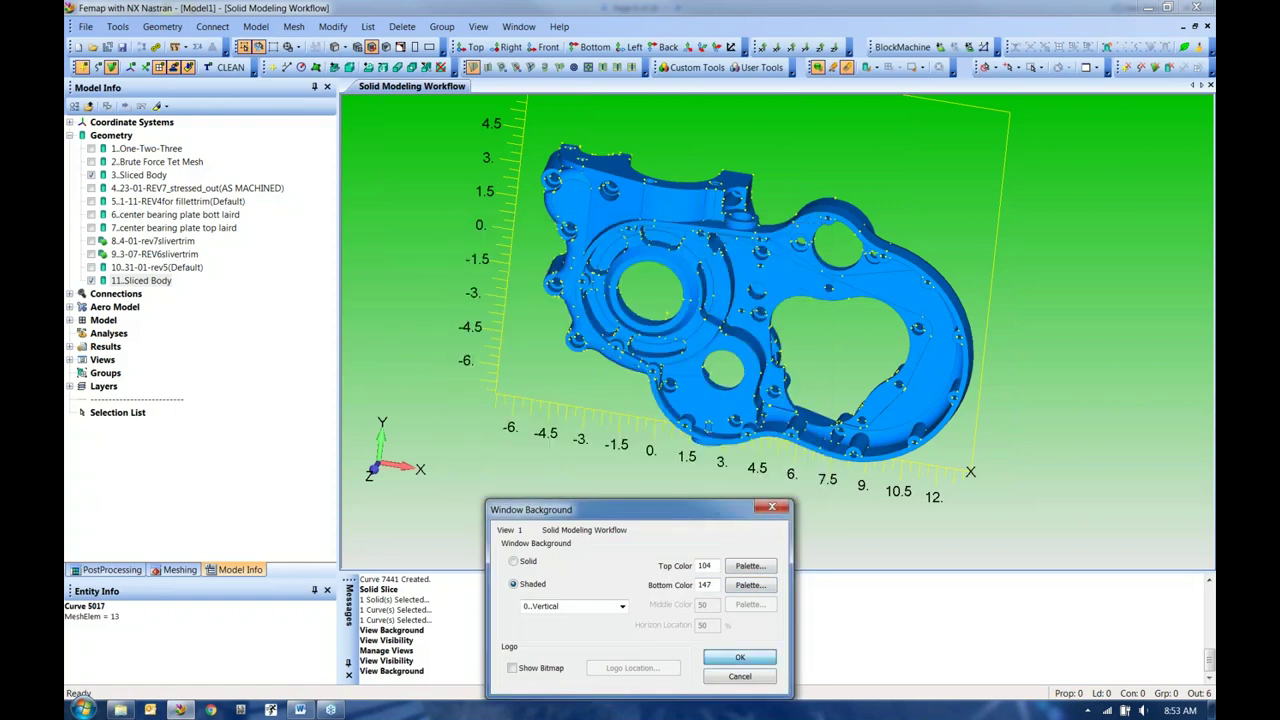
{"action": "left_click", "coordinate": [740, 657]}
{"action": "middle_click_drag", "start_coordinate": [600, 318], "coordinate": [556, 325]}
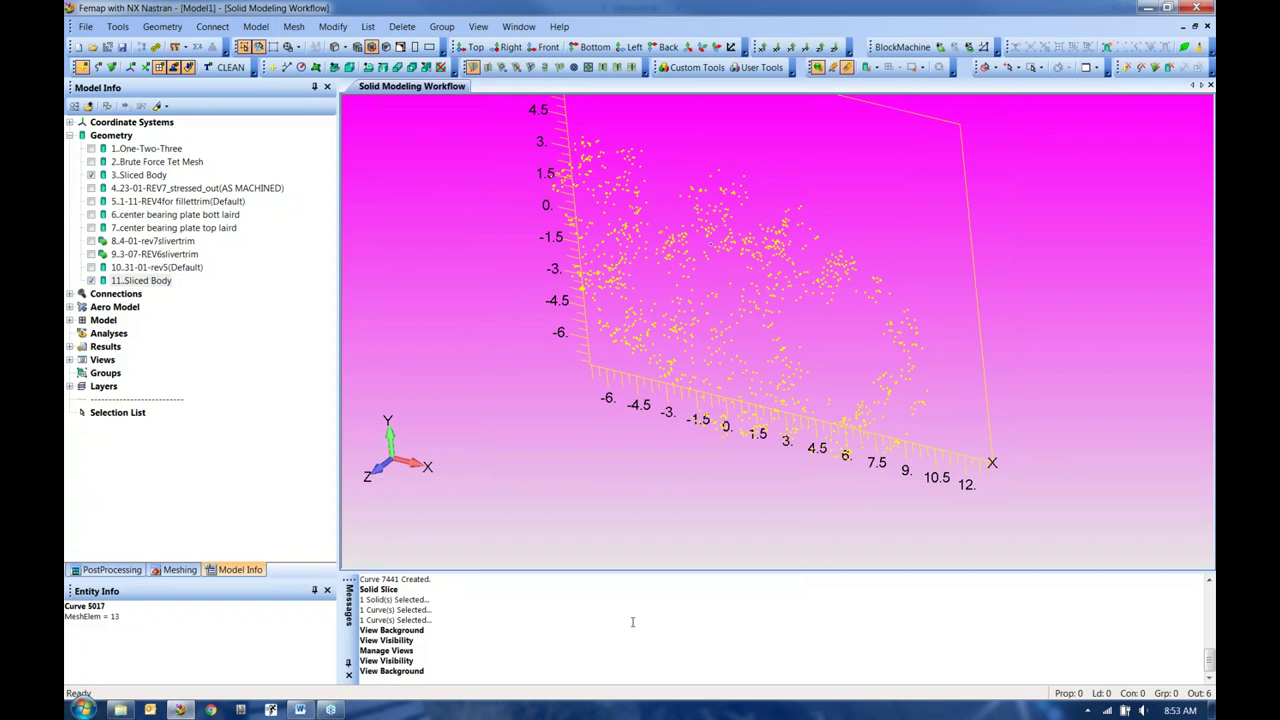
Step: Load the Solid Modeling Workflow view from the view library through the visibility settings
{"action": "key", "text": "ctrl+q"}
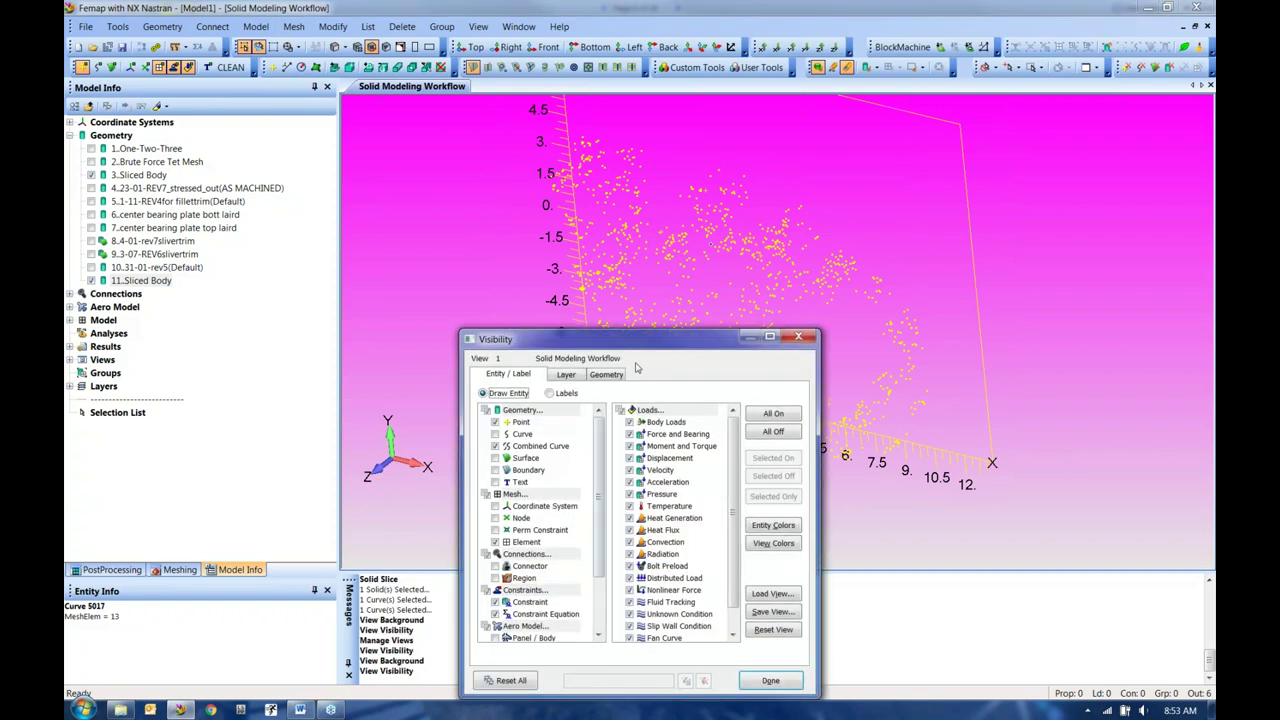
{"action": "left_click_drag", "start_coordinate": [643, 341], "coordinate": [437, 220]}
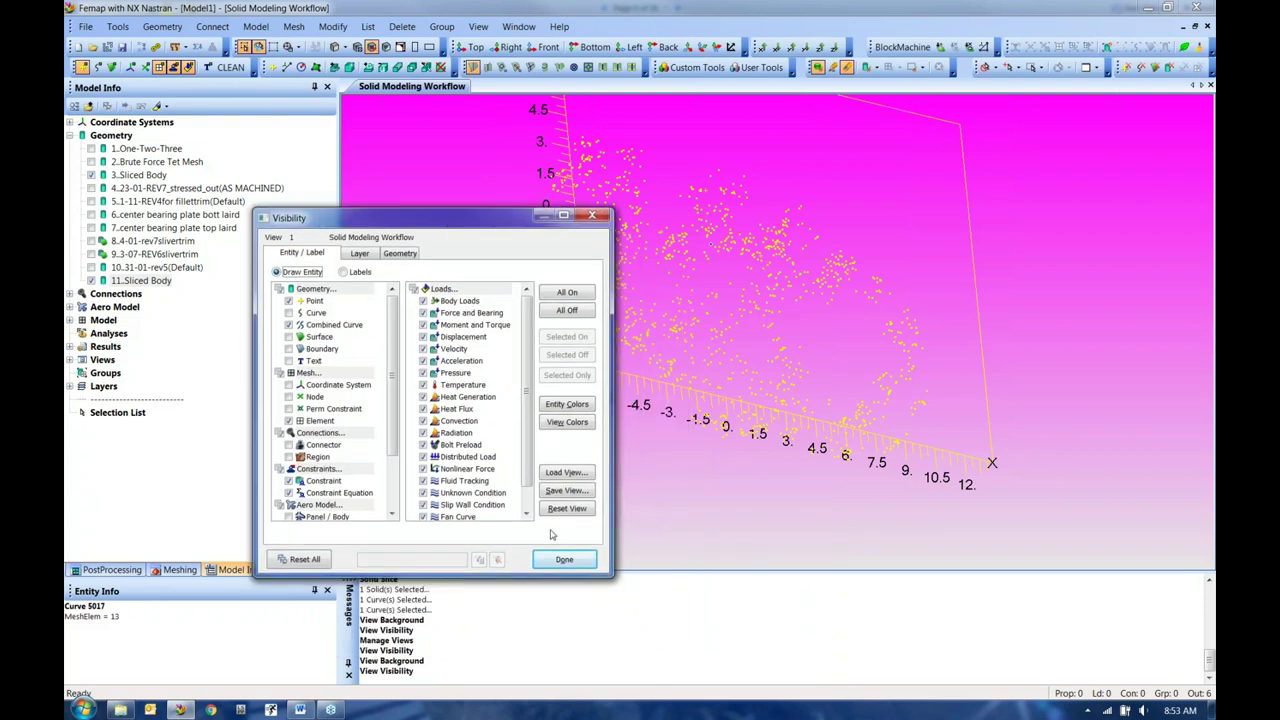
{"action": "left_click", "coordinate": [565, 473]}
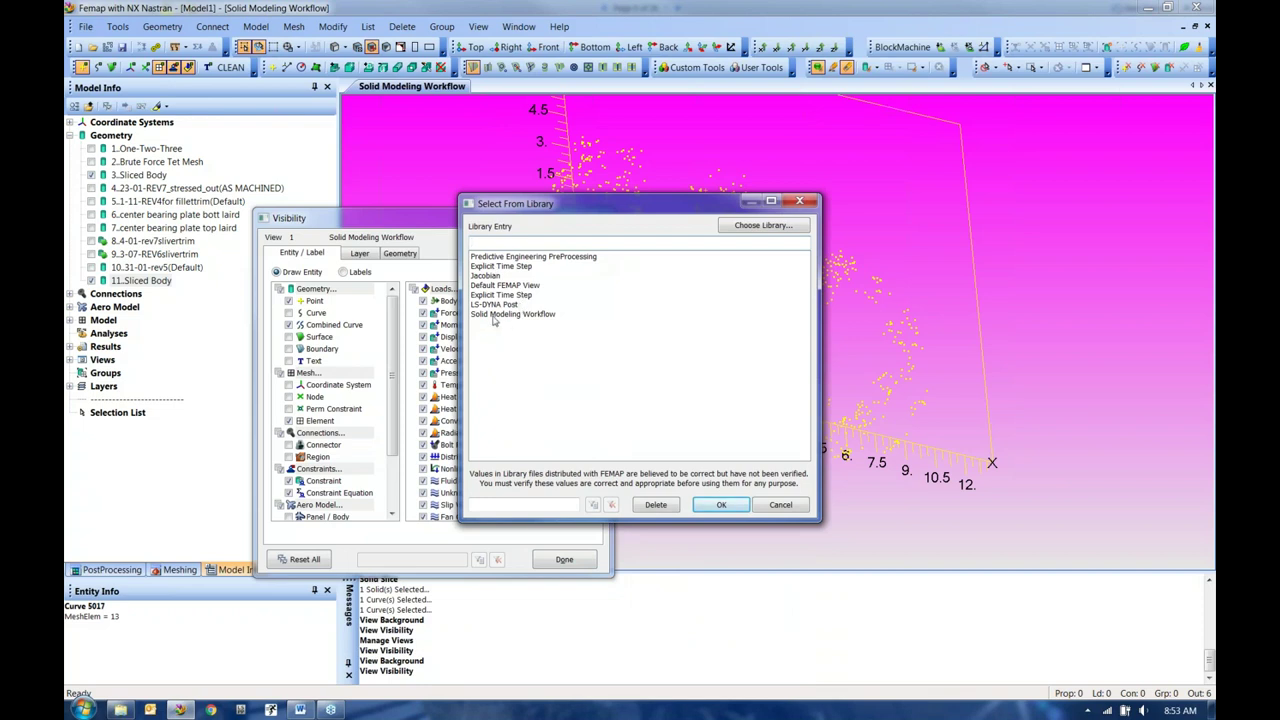
{"action": "left_click", "coordinate": [506, 315]}
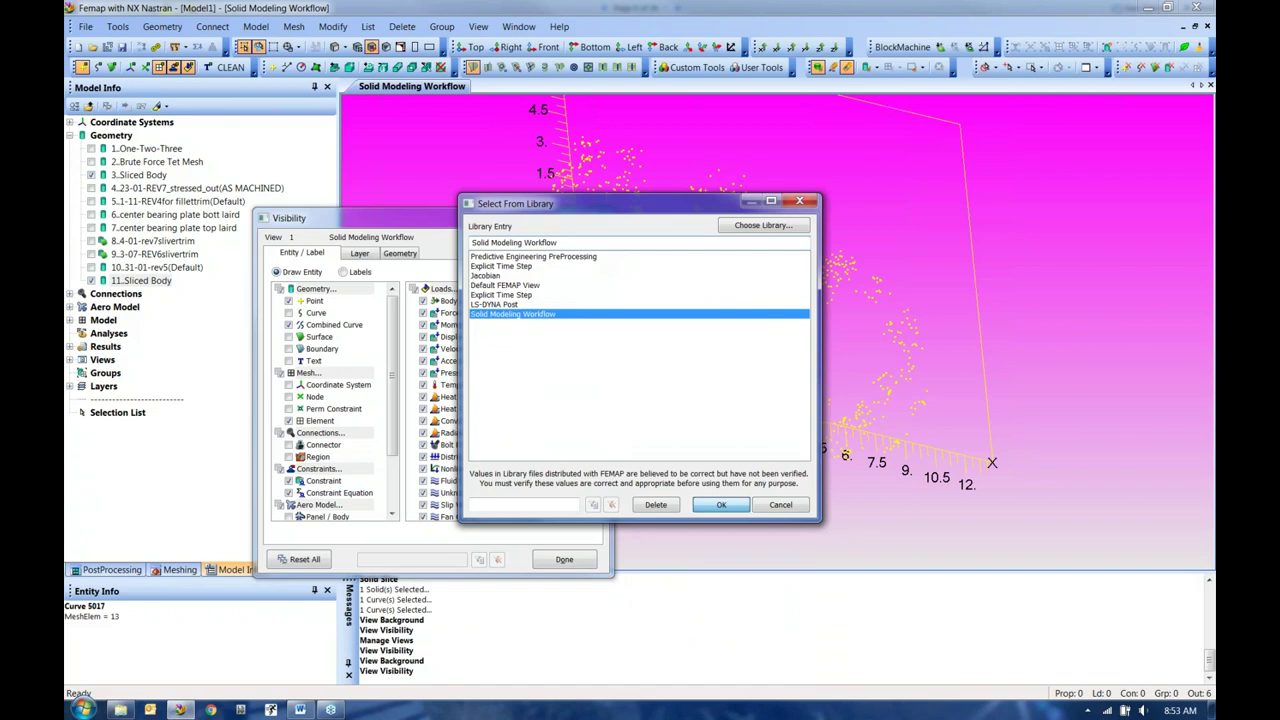
{"action": "left_click", "coordinate": [720, 504]}
{"action": "left_click", "coordinate": [770, 677]}
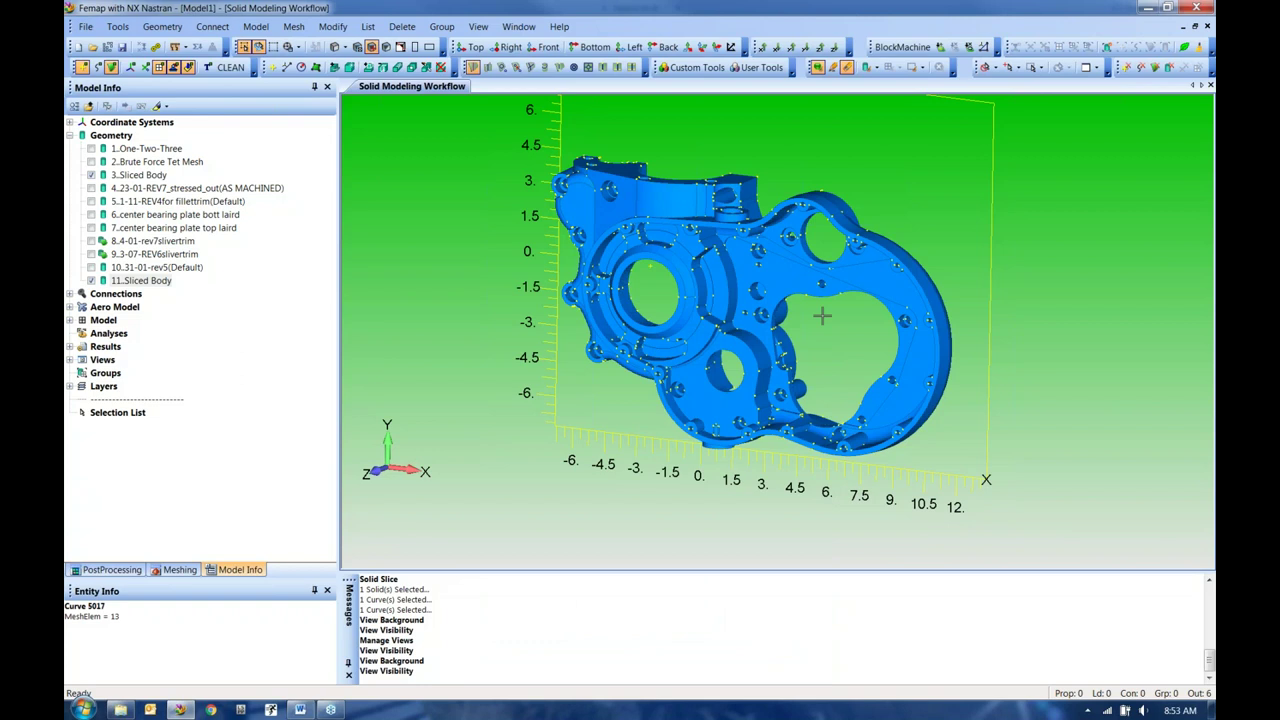
Step: Review the view library entries available as the startup view in the Views preferences
{"action": "left_click", "coordinate": [87, 30]}
{"action": "left_click", "coordinate": [160, 409]}
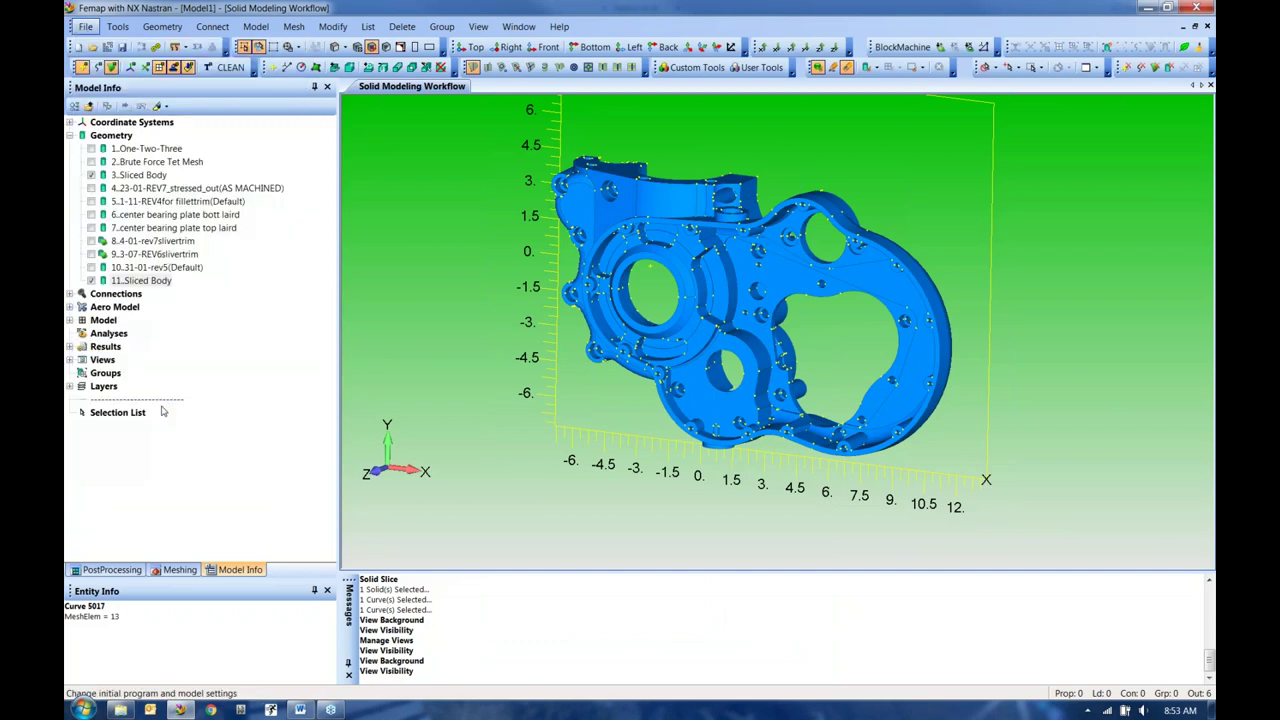
{"action": "left_click", "coordinate": [552, 163]}
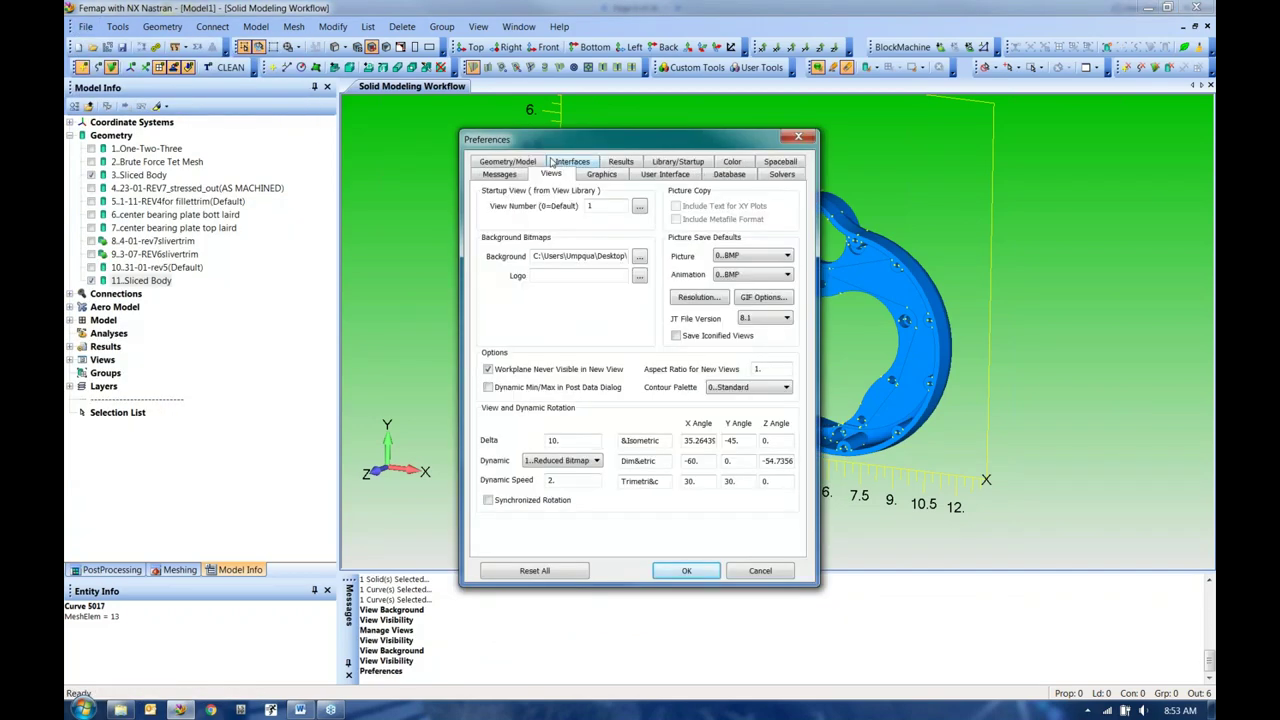
{"action": "left_click", "coordinate": [639, 206]}
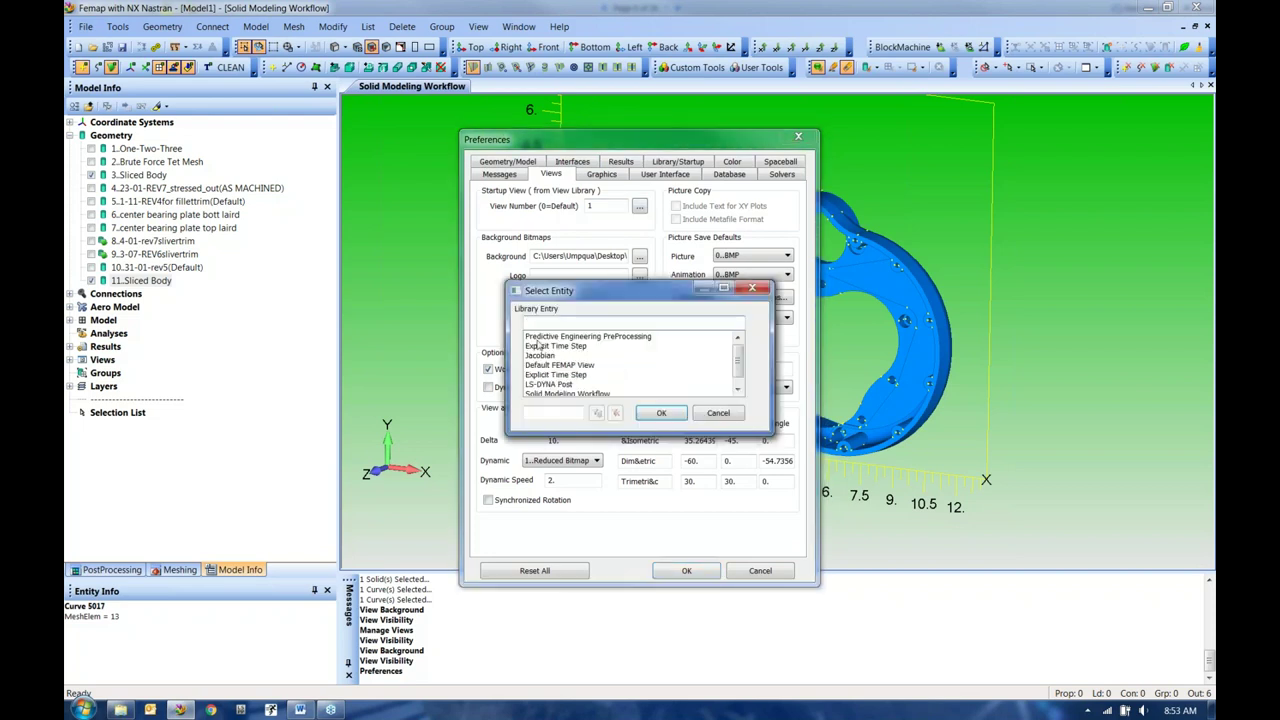
{"action": "scroll", "coordinate": [554, 370], "scroll_direction": "down", "scroll_amount": 1}
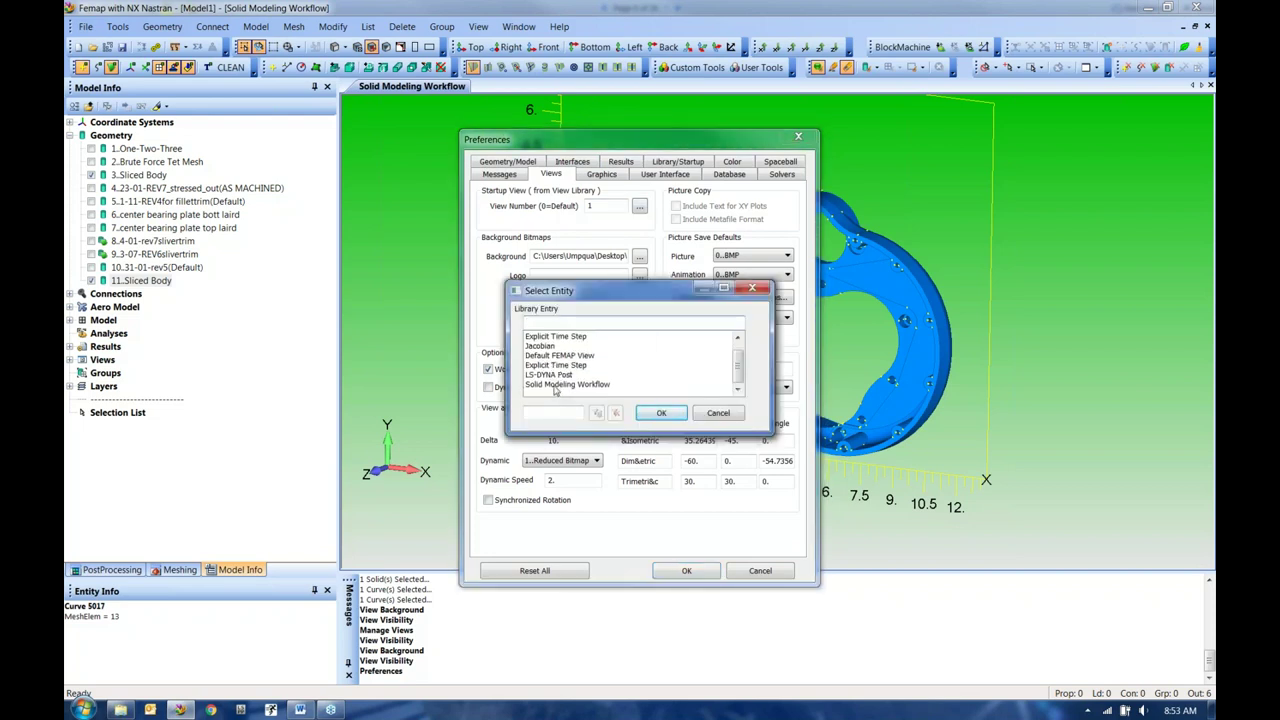
{"action": "left_click", "coordinate": [554, 387]}
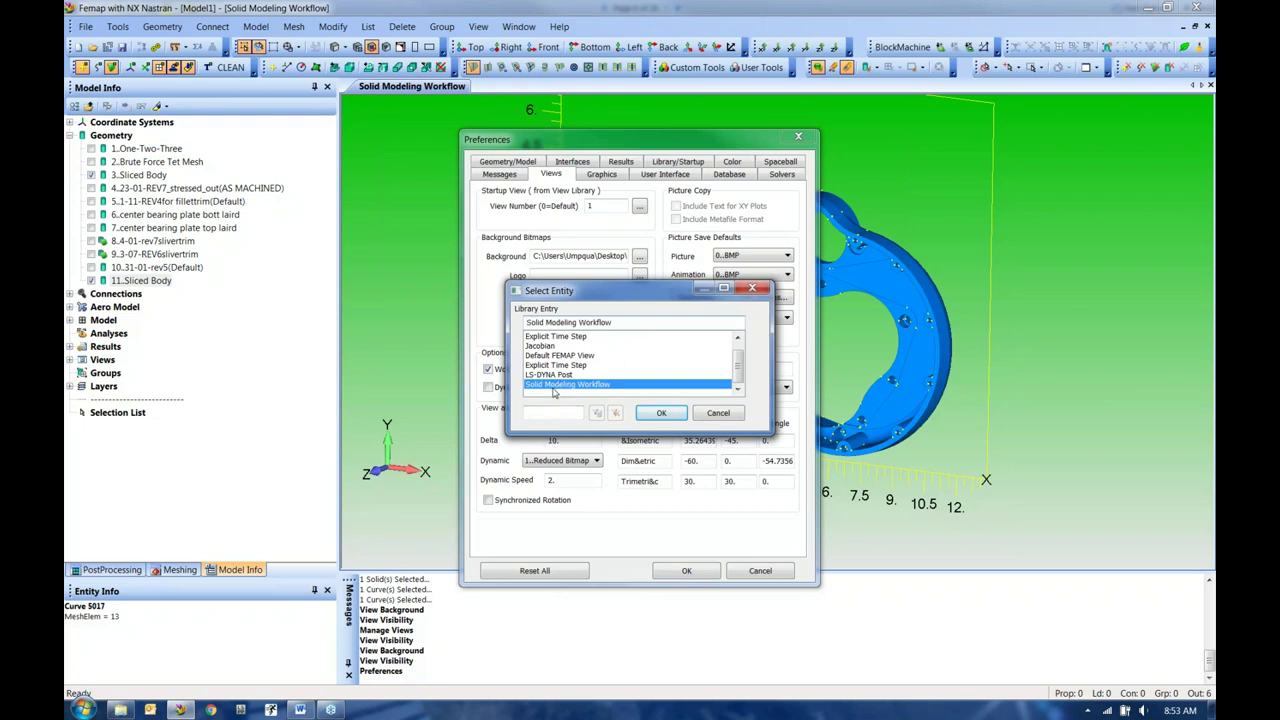
{"action": "scroll", "coordinate": [554, 393], "scroll_direction": "up", "scroll_amount": 1}
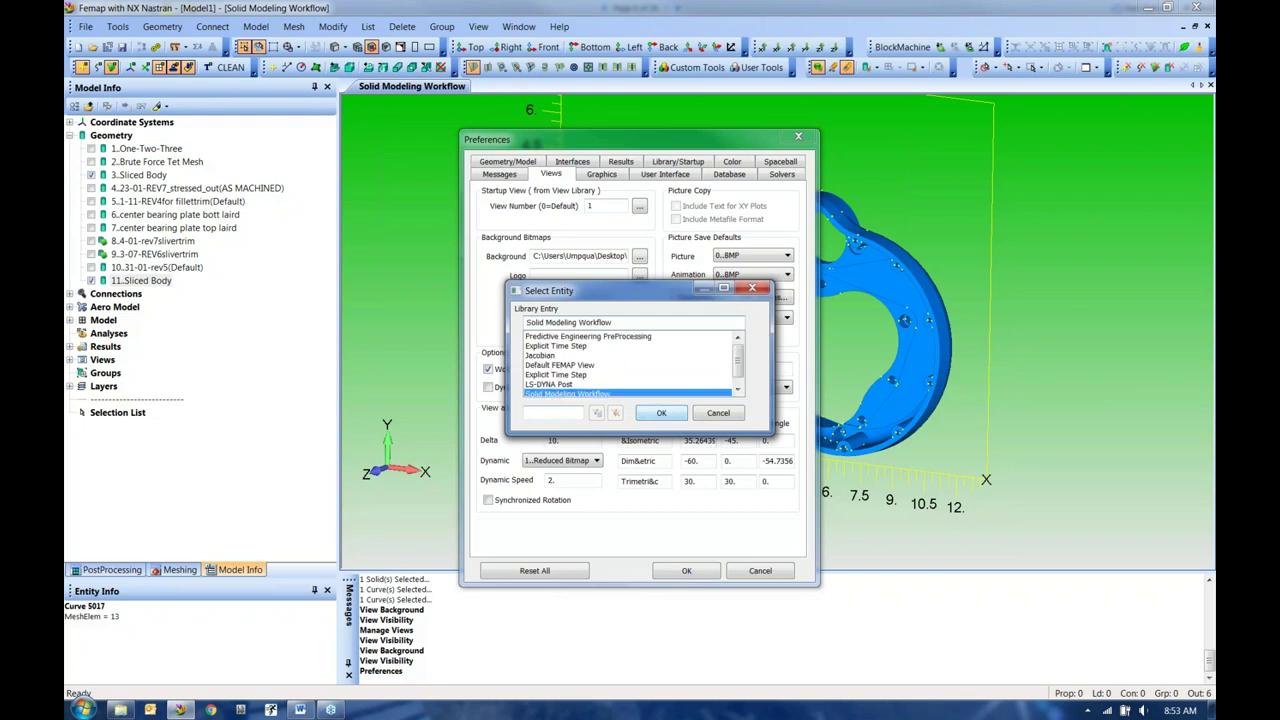
{"action": "left_click", "coordinate": [718, 413]}
{"action": "left_click", "coordinate": [760, 570]}
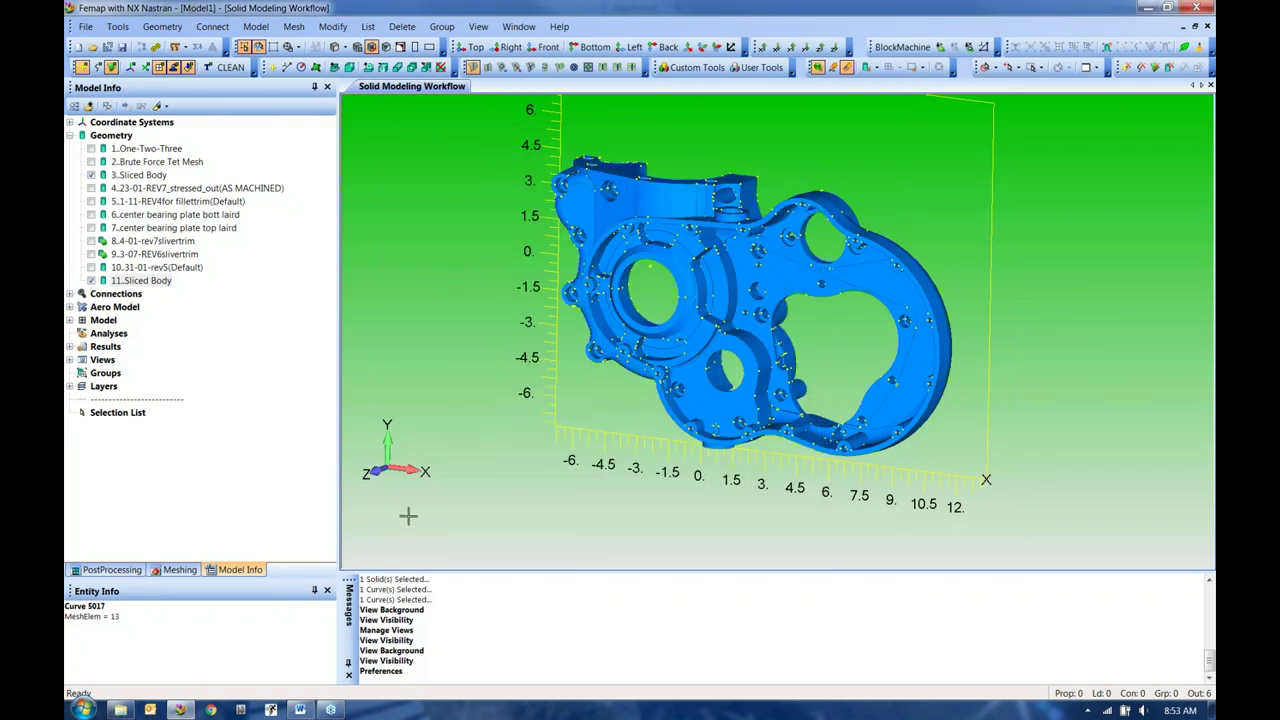
Step: Switch to the Word seminar document and review the Materials and Properties section and its neighbouring pages
{"action": "left_click", "coordinate": [300, 710]}
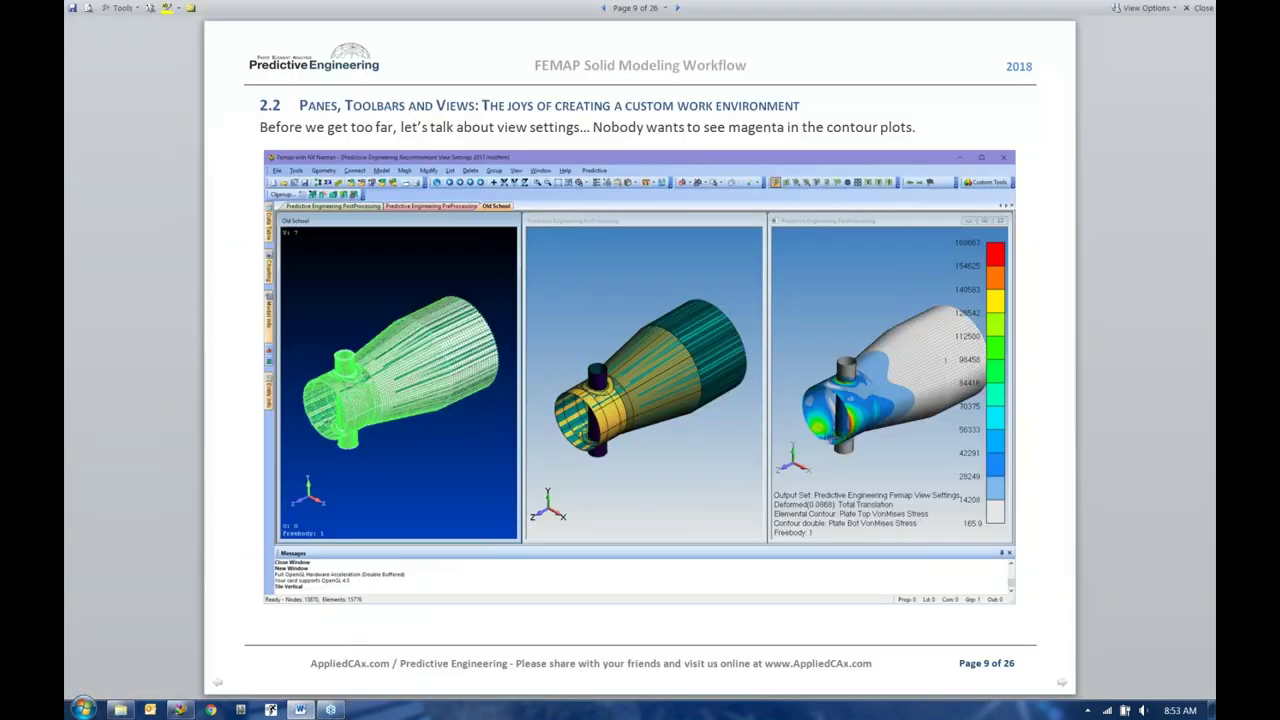
{"action": "key", "text": "Page_Down"}
{"action": "key", "text": "Page_Up"}
{"action": "key", "text": "Page_Up"}
{"action": "key", "text": "Page_Down"}
{"action": "key", "text": "Page_Down"}
{"action": "key", "text": "Page_Down"}
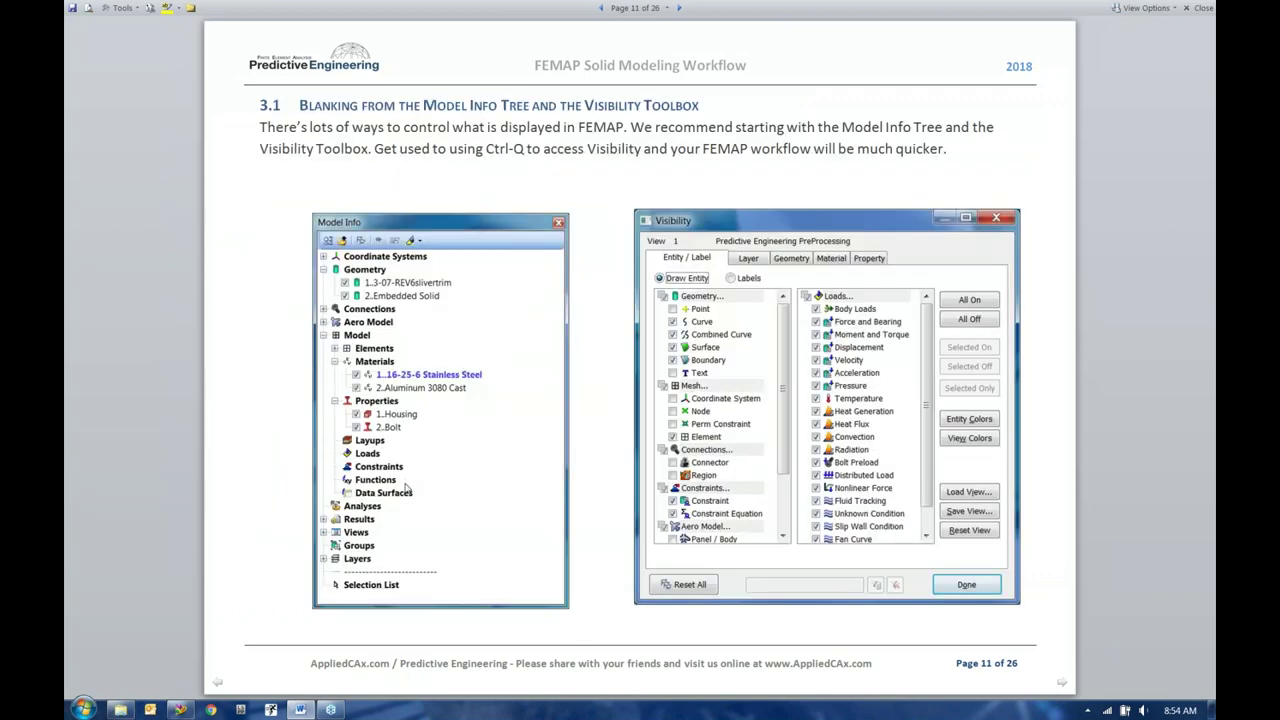
{"action": "key", "text": "Page_Up"}
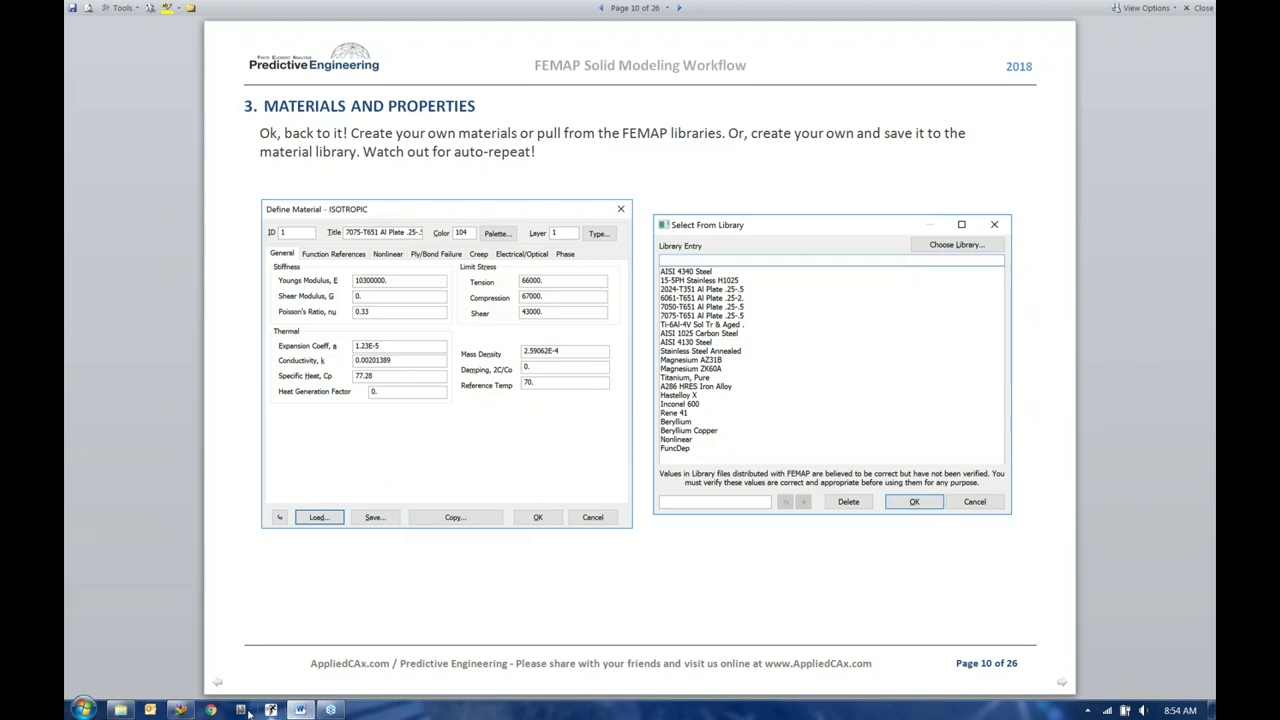
Step: Switch back to FEMAP and start a new isotropic material with a Young's modulus of 10000000
{"action": "left_click", "coordinate": [180, 710]}
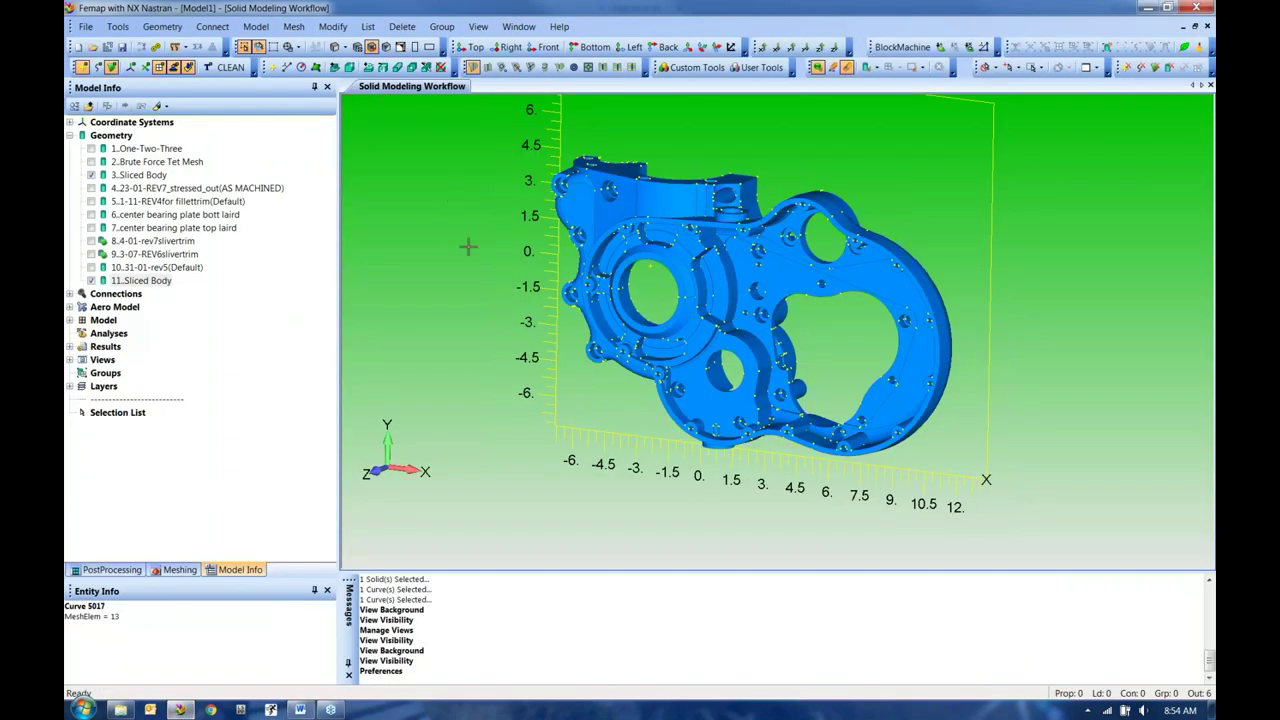
{"action": "left_click", "coordinate": [255, 27]}
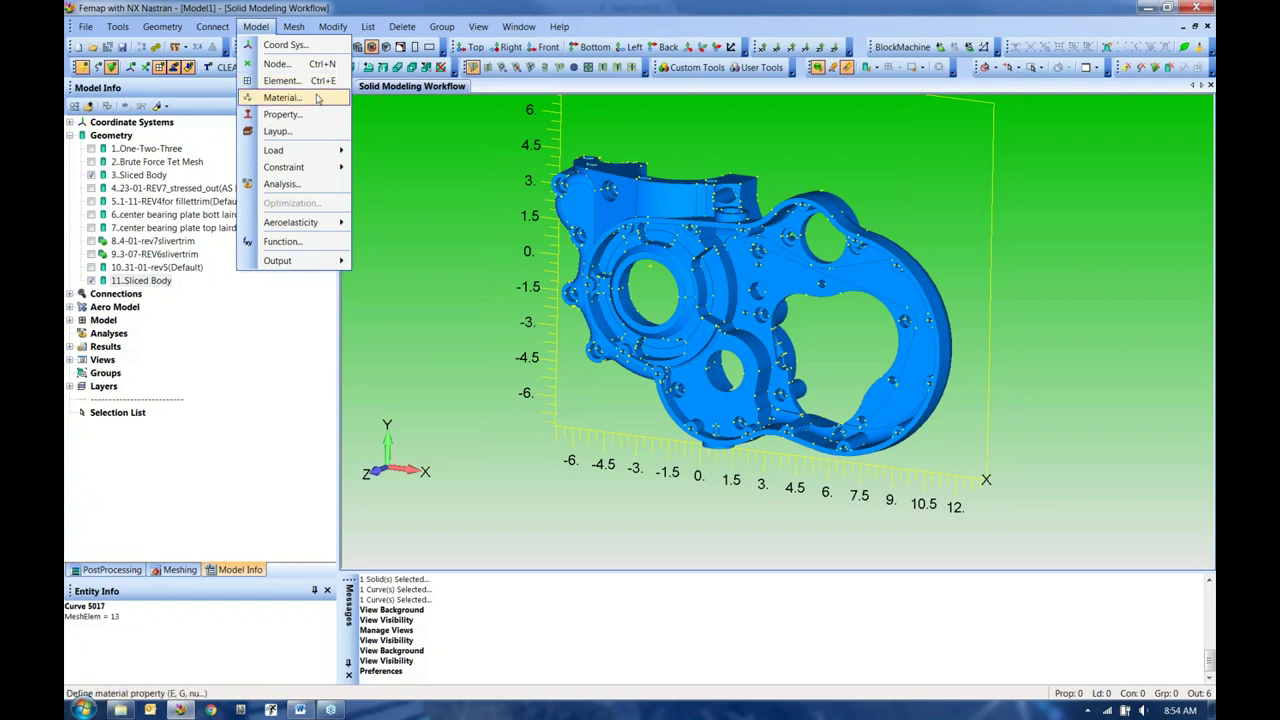
{"action": "left_click", "coordinate": [284, 98]}
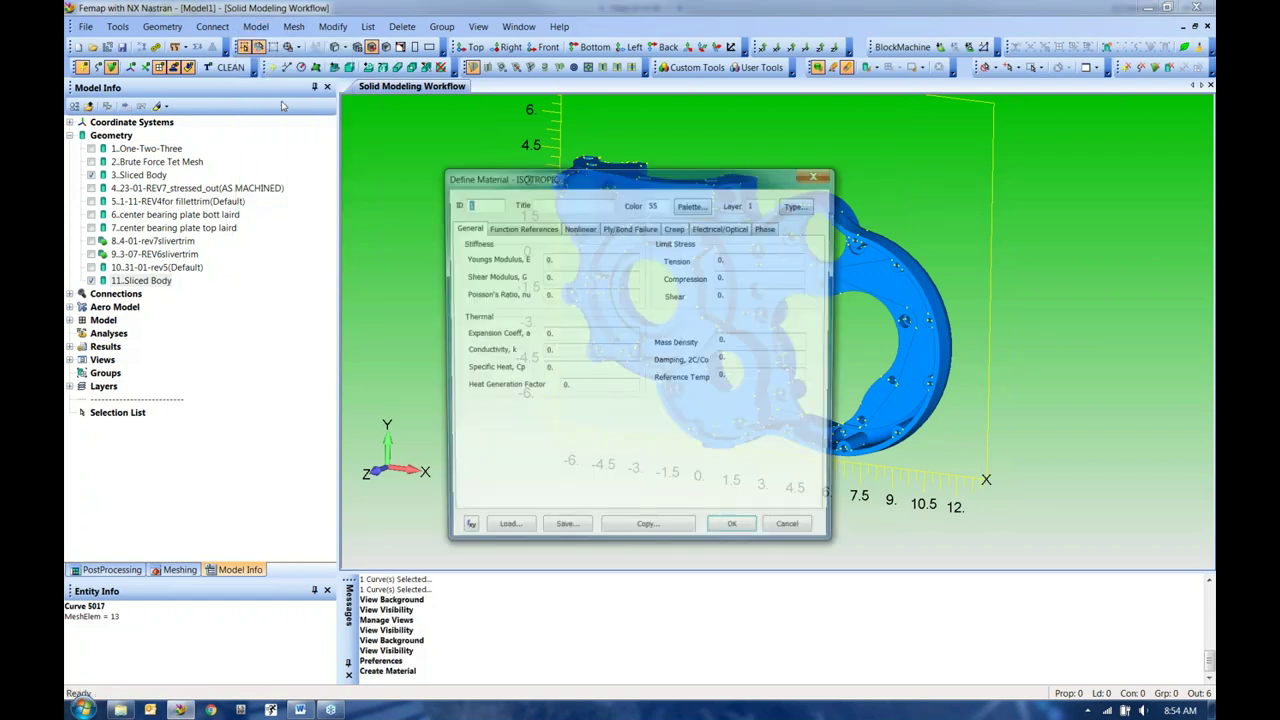
{"action": "left_click", "coordinate": [569, 258]}
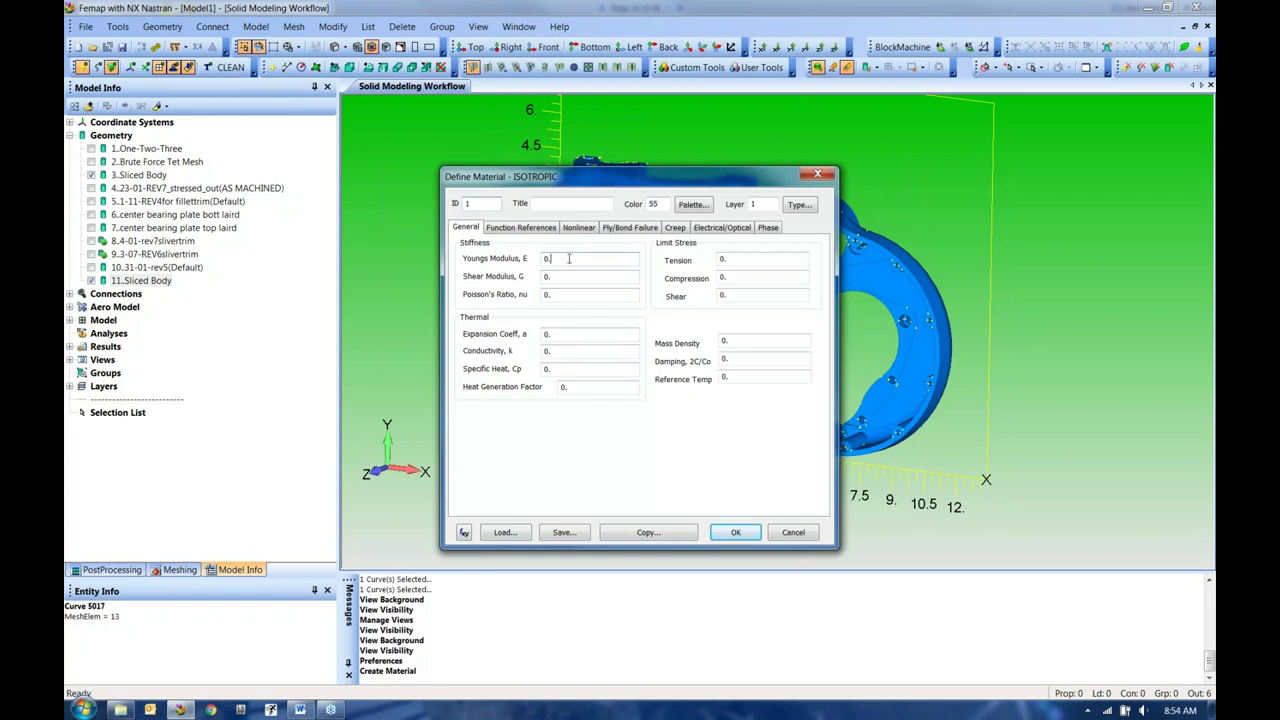
{"action": "type", "text": "10000000"}
Step: Load 2024-T351 Al Plate .25-.5 into the material from the library file material.esp in the FEMAPv1141 folder
{"action": "left_click", "coordinate": [505, 533]}
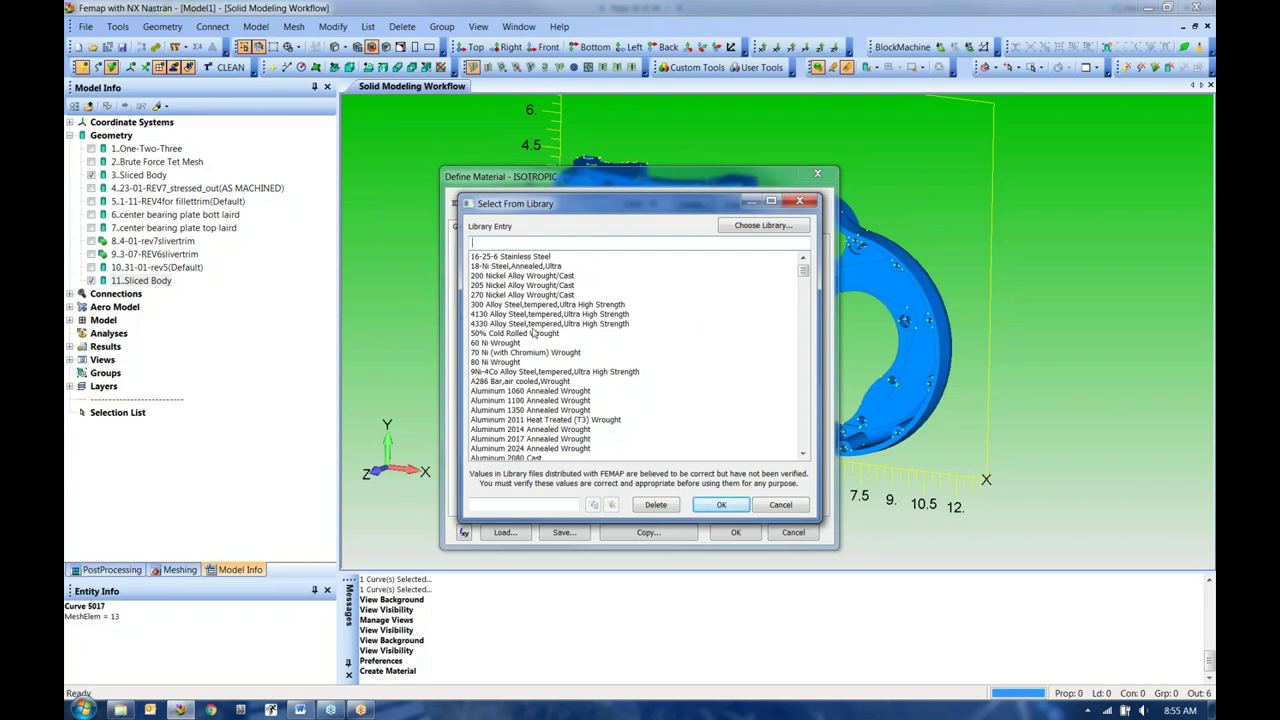
{"action": "left_click", "coordinate": [750, 227]}
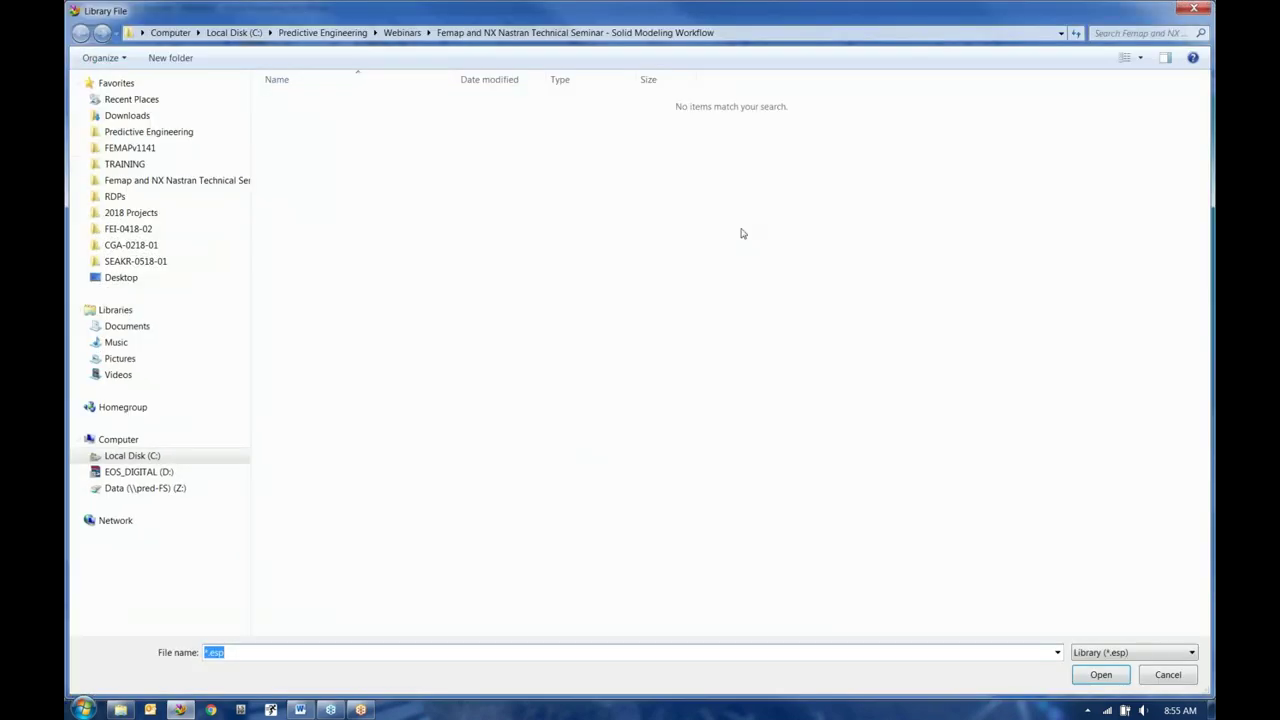
{"action": "left_click", "coordinate": [140, 151]}
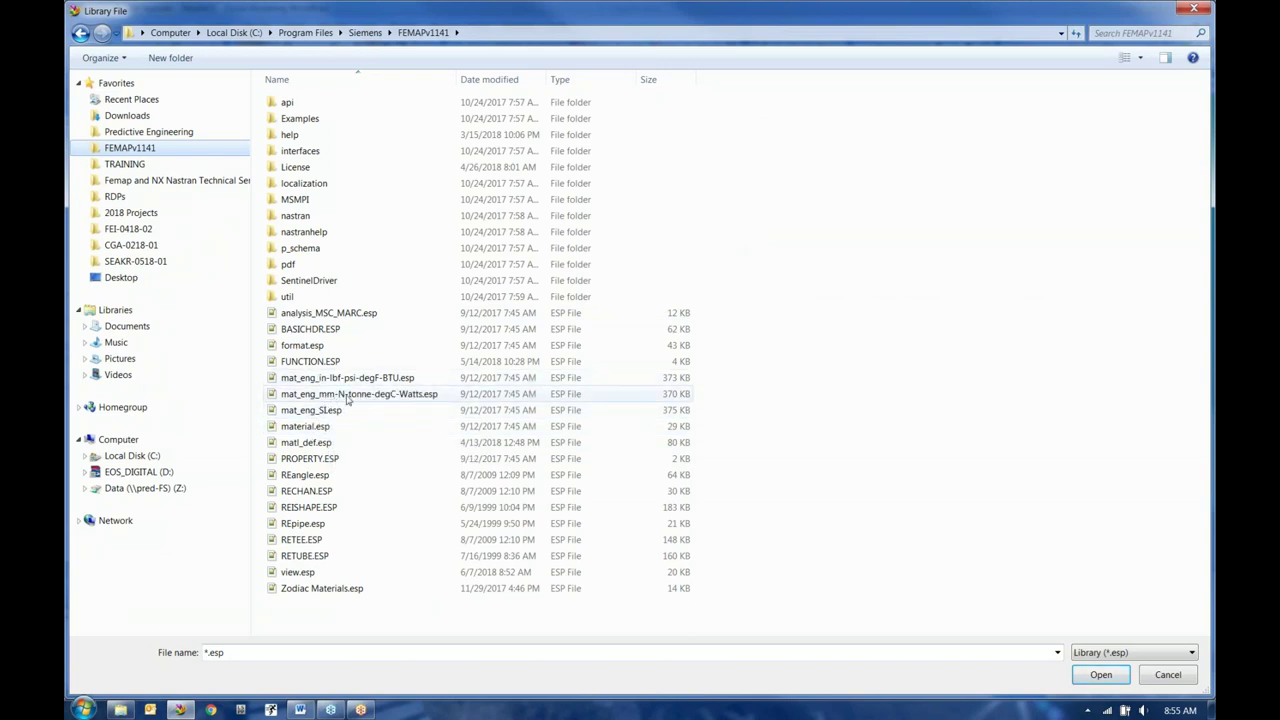
{"action": "left_click", "coordinate": [306, 428]}
{"action": "double_click", "coordinate": [306, 430]}
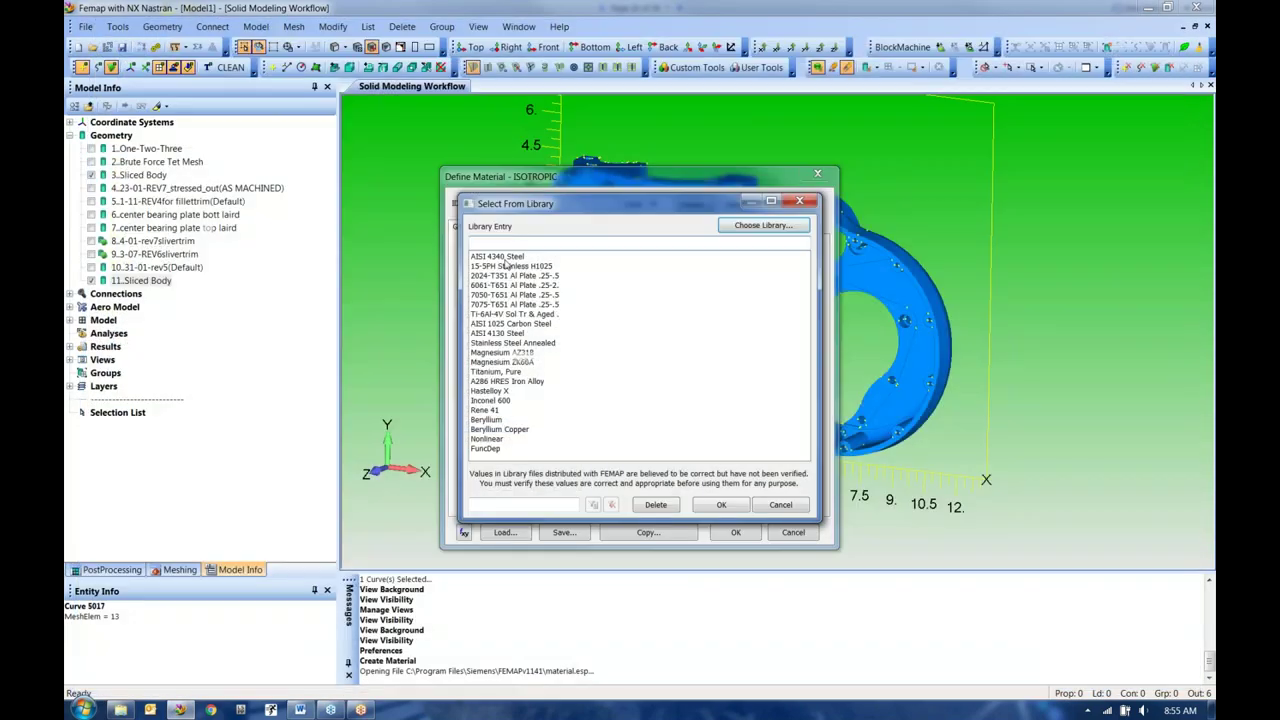
{"action": "left_click", "coordinate": [503, 276]}
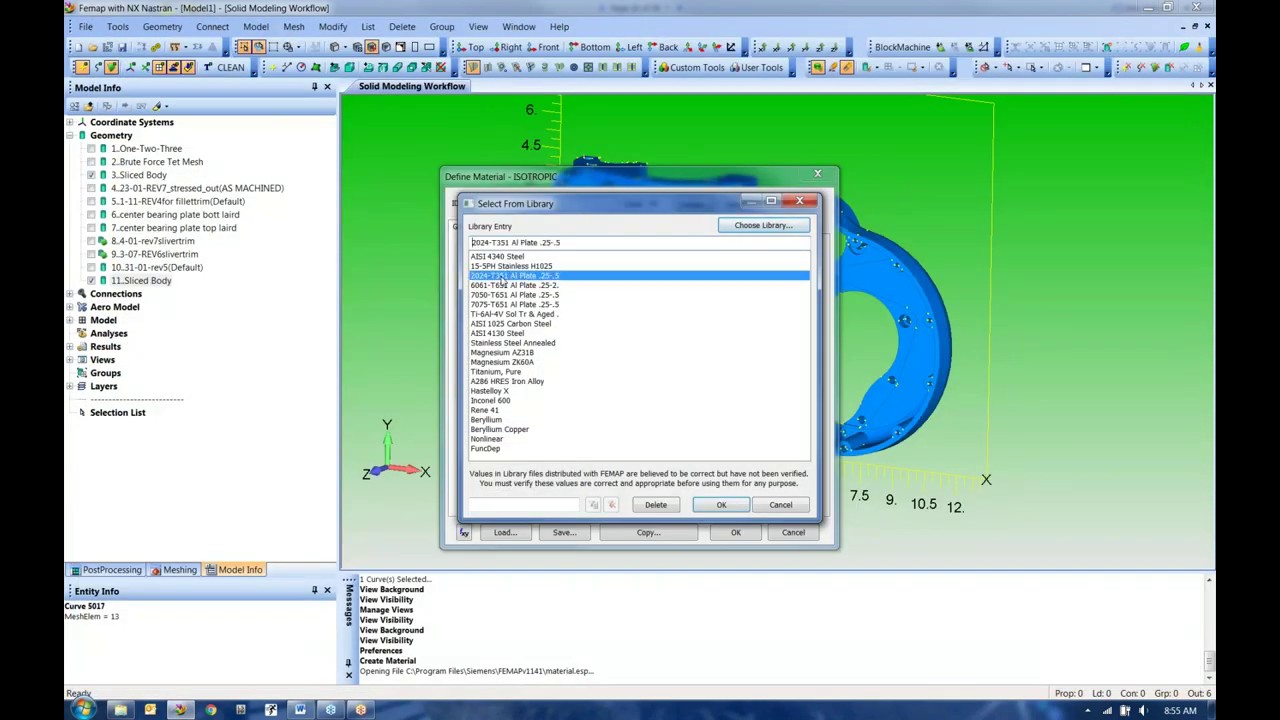
{"action": "left_click", "coordinate": [721, 504]}
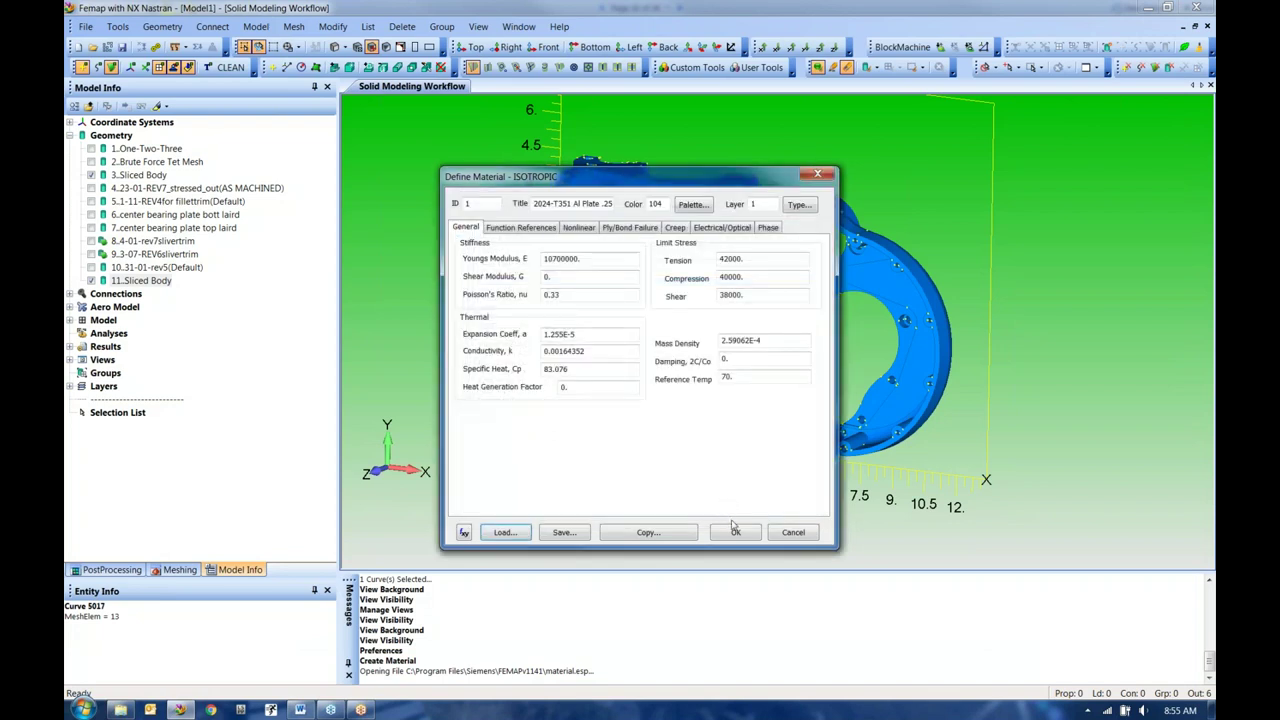
Step: Set the aluminum's limit stresses, thermal values and reference temperature to 0, create the material and end the command
{"action": "double_click", "coordinate": [773, 260]}
{"action": "type", "text": "0"}
{"action": "key", "text": "Tab"}
{"action": "type", "text": "0"}
{"action": "key", "text": "Tab"}
{"action": "type", "text": "0"}
{"action": "key", "text": "Tab"}
{"action": "type", "text": "0"}
{"action": "key", "text": "Tab"}
{"action": "type", "text": "0"}
{"action": "key", "text": "Tab"}
{"action": "type", "text": "0"}
{"action": "key", "text": "Tab"}
{"action": "type", "text": "0"}
{"action": "key", "text": "Tab"}
{"action": "key", "text": "Tab"}
{"action": "key", "text": "Tab"}
{"action": "type", "text": "0"}
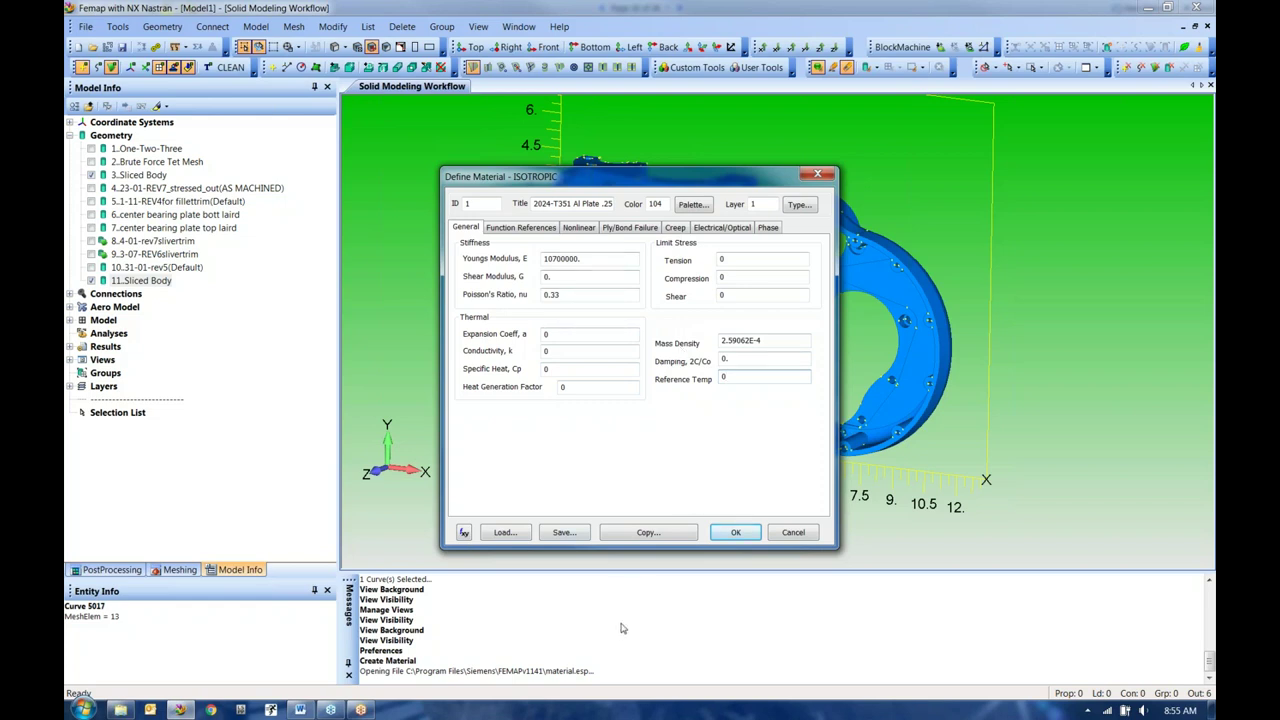
{"action": "left_click", "coordinate": [744, 534]}
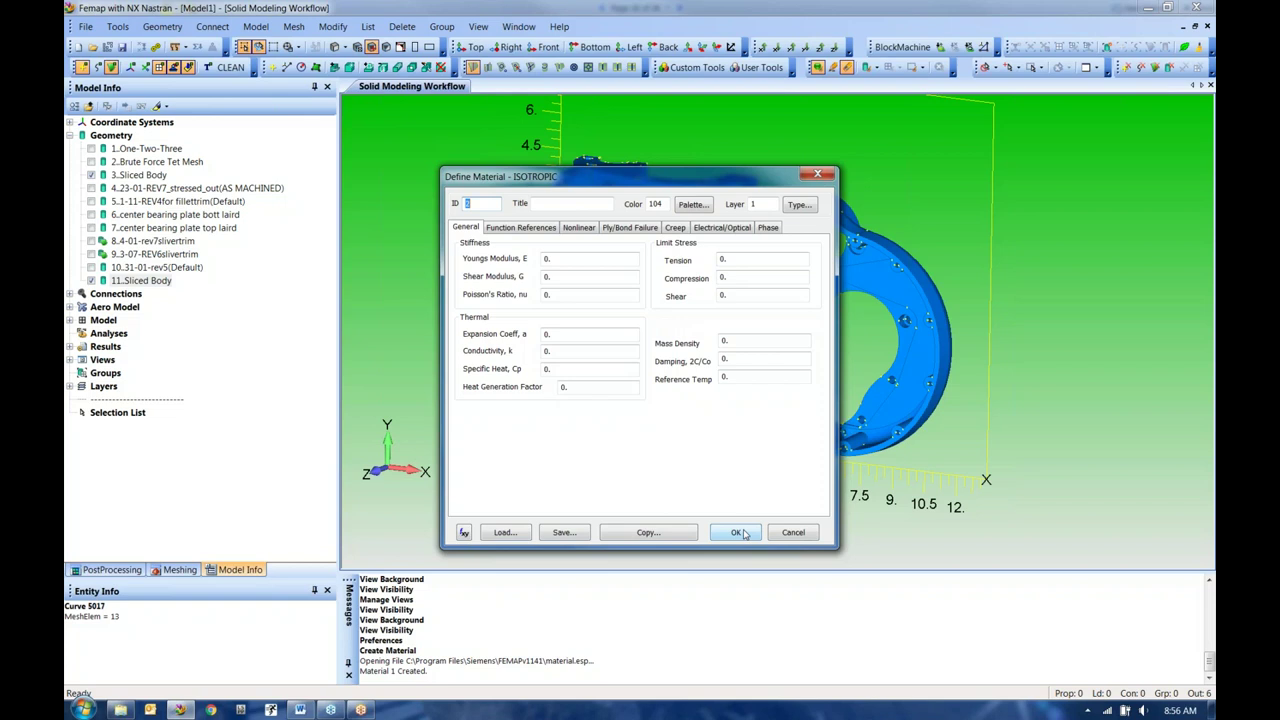
{"action": "left_click", "coordinate": [793, 532]}
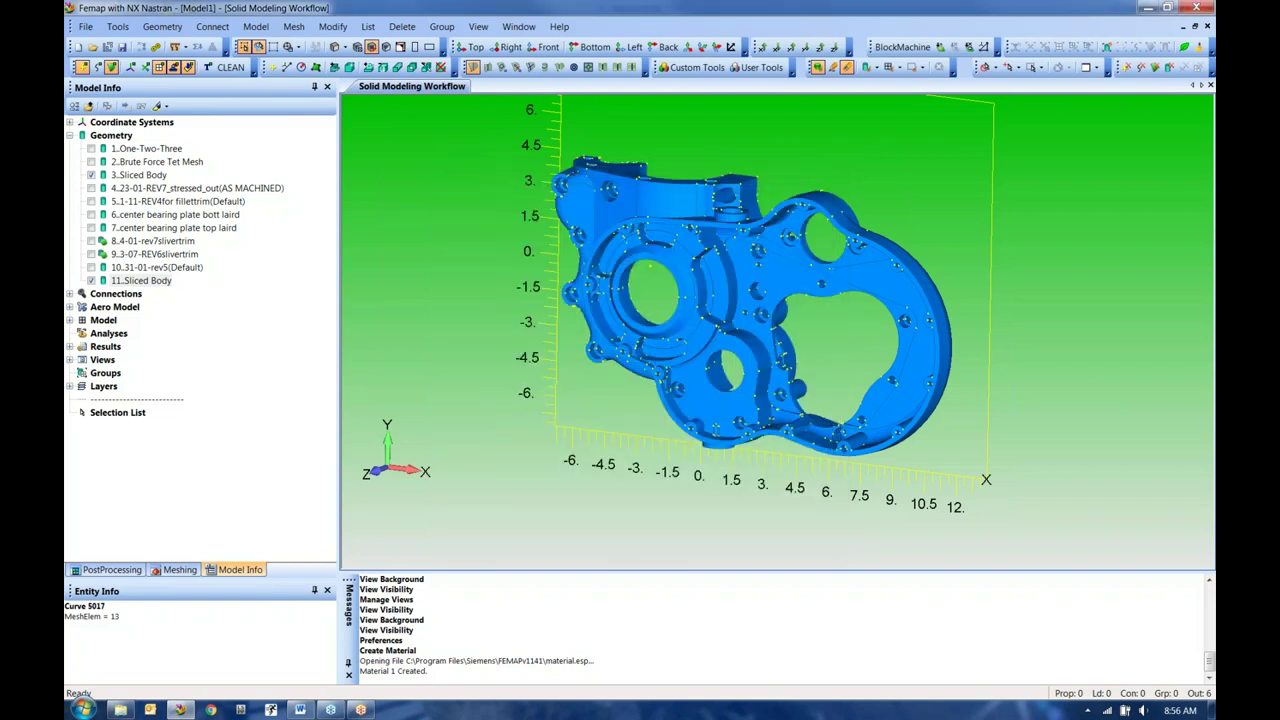
Step: Turn off Autorepeat Create Commands in the User Interface preferences
{"action": "left_click", "coordinate": [85, 27]}
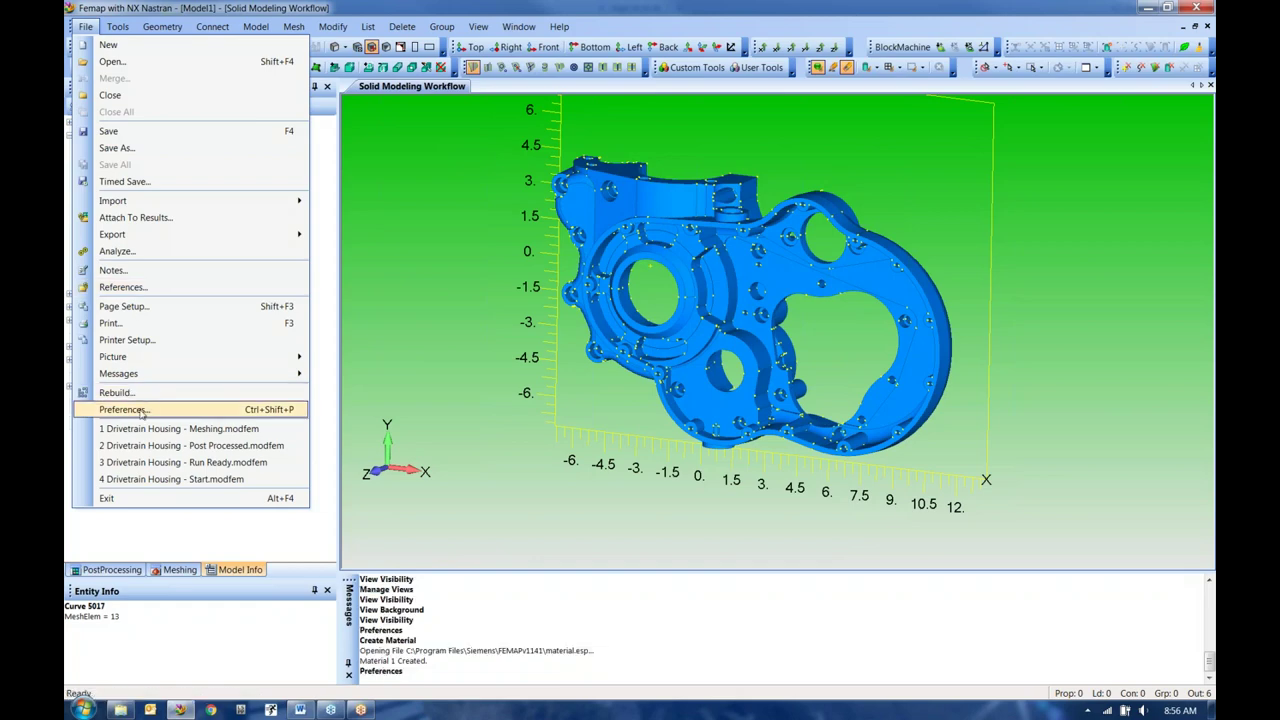
{"action": "left_click", "coordinate": [141, 408]}
{"action": "left_click", "coordinate": [667, 175]}
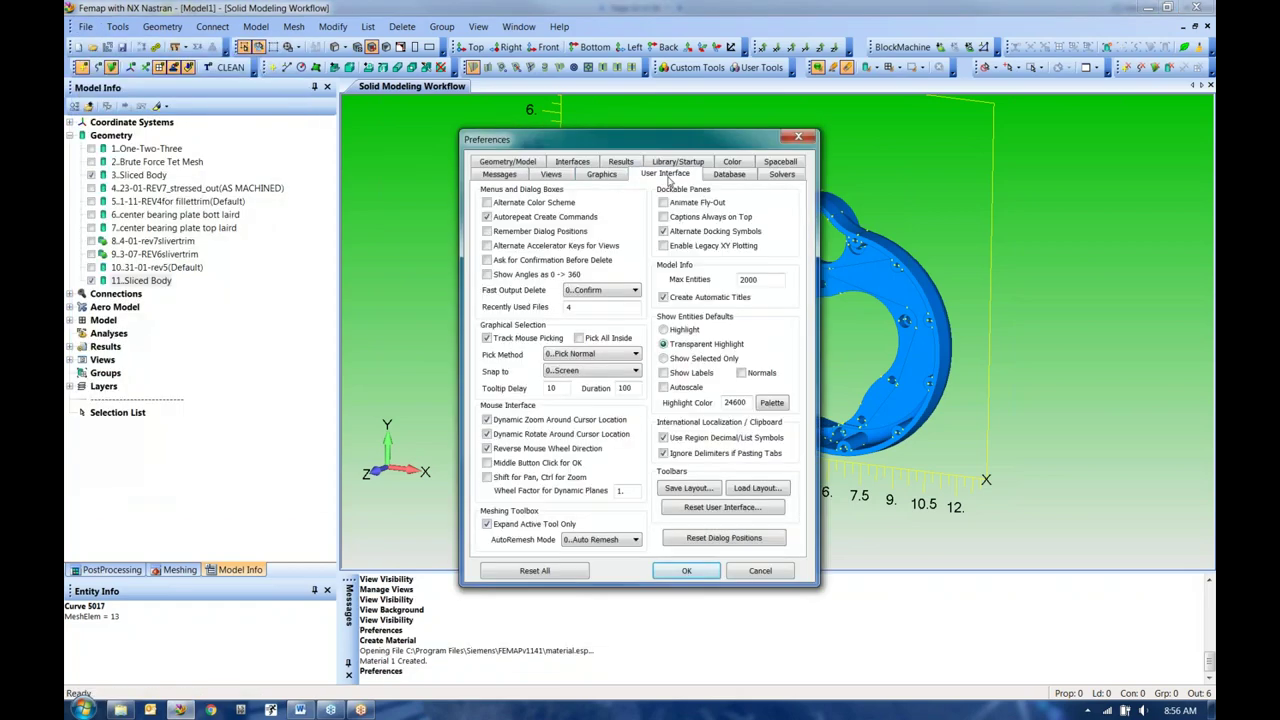
{"action": "left_click", "coordinate": [490, 219]}
{"action": "left_click", "coordinate": [686, 571]}
Step: Create a second isotropic material by loading AISI 4130 Steel from the material library
{"action": "left_click", "coordinate": [255, 27]}
{"action": "left_click", "coordinate": [280, 97]}
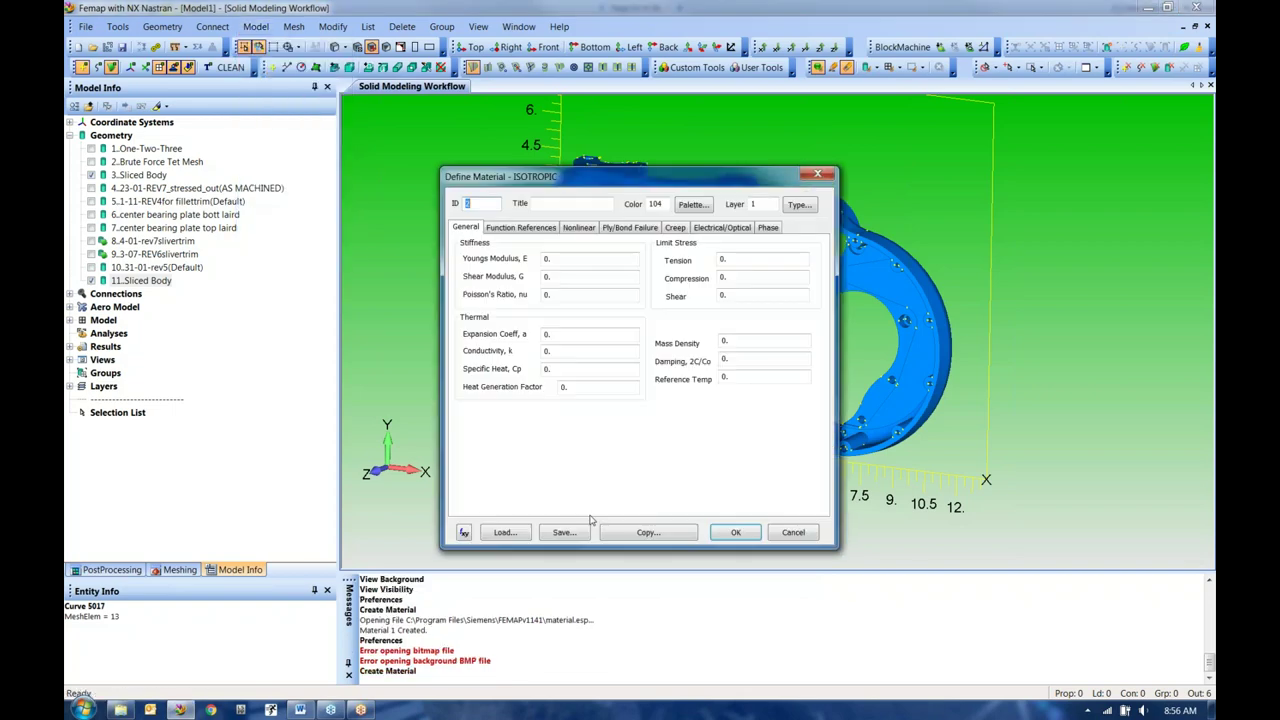
{"action": "left_click", "coordinate": [507, 533]}
{"action": "left_click", "coordinate": [540, 334]}
{"action": "left_click", "coordinate": [730, 534]}
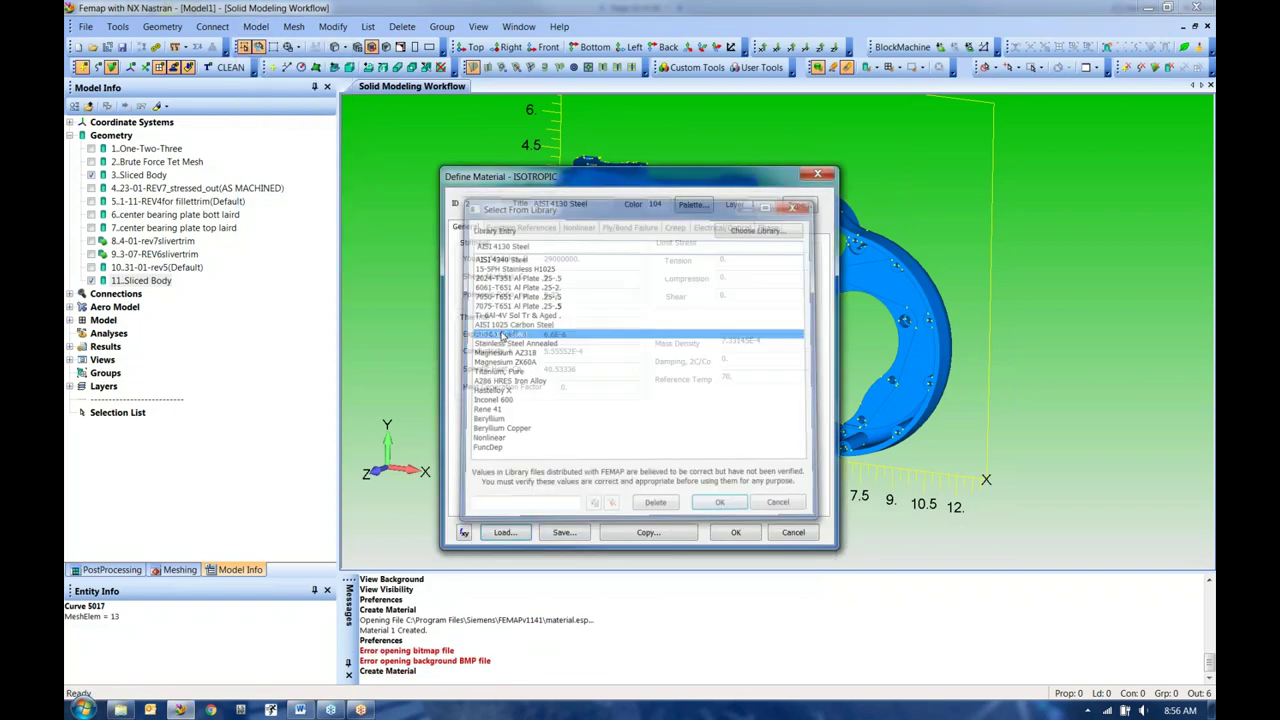
{"action": "left_click", "coordinate": [742, 532]}
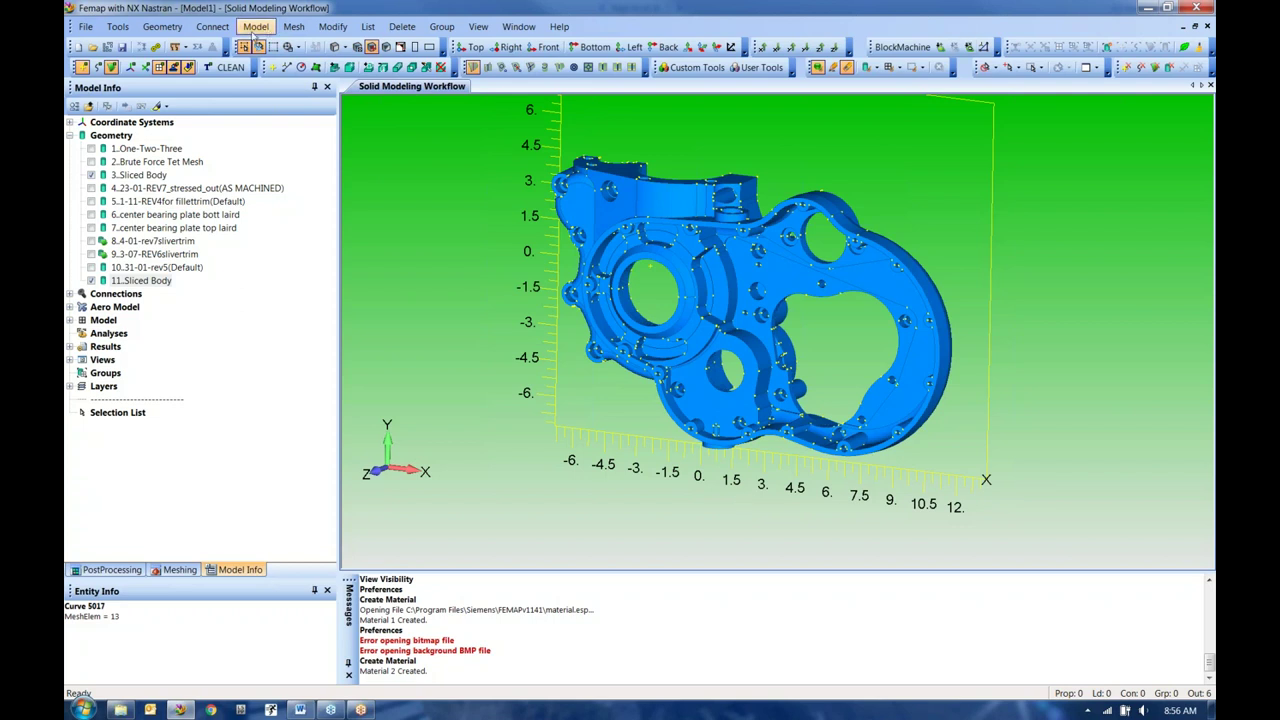
Step: Start a new property definition and change its element type from plate to Solid
{"action": "left_click", "coordinate": [254, 34]}
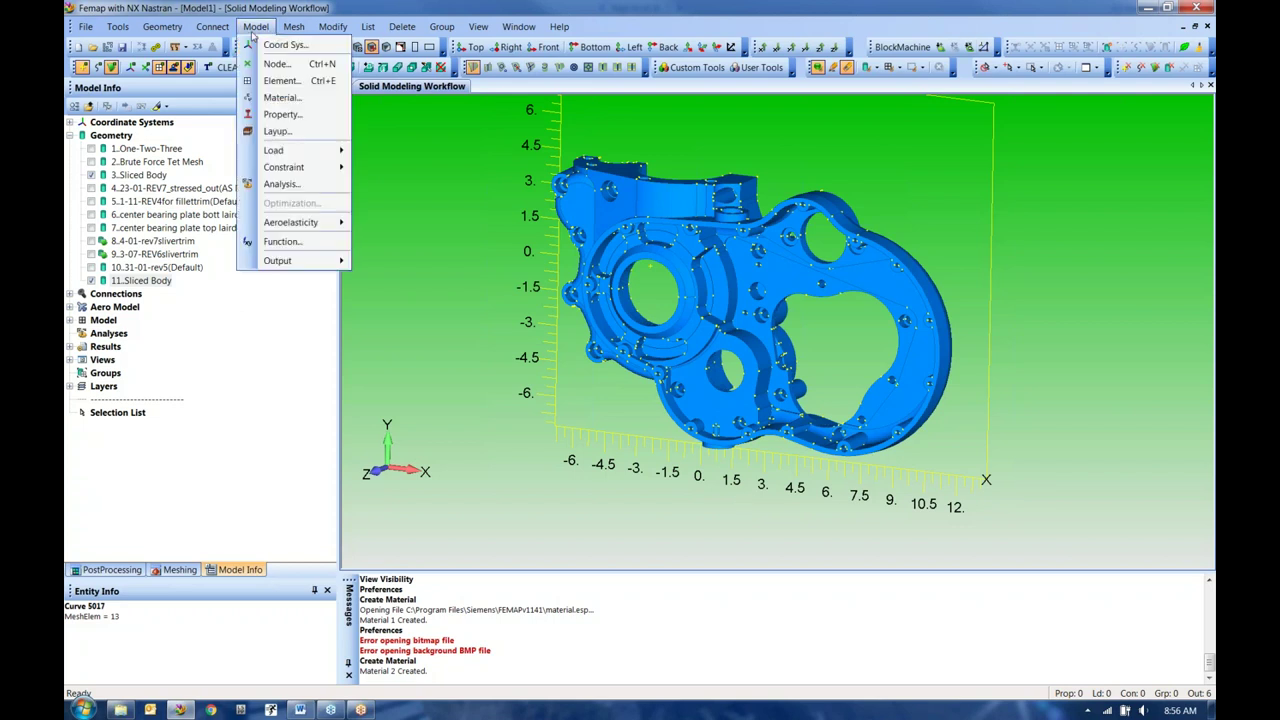
{"action": "left_click", "coordinate": [282, 115]}
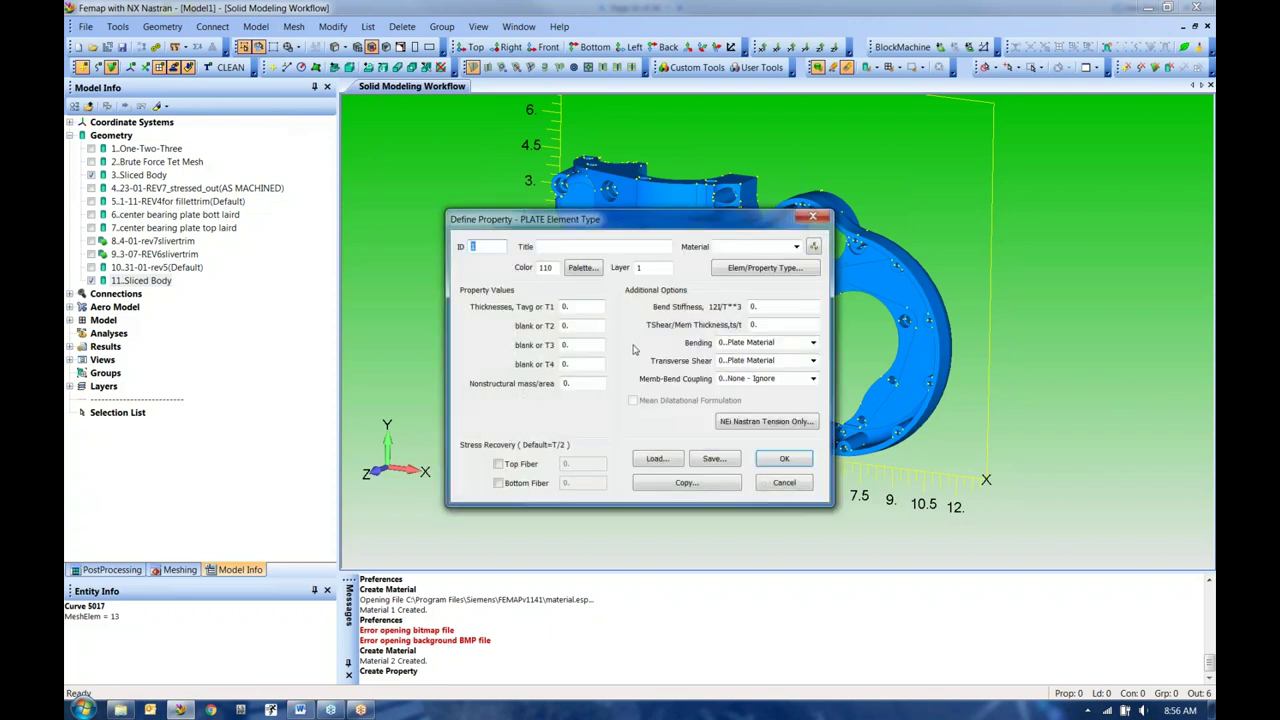
{"action": "left_click_drag", "start_coordinate": [606, 225], "coordinate": [578, 196]}
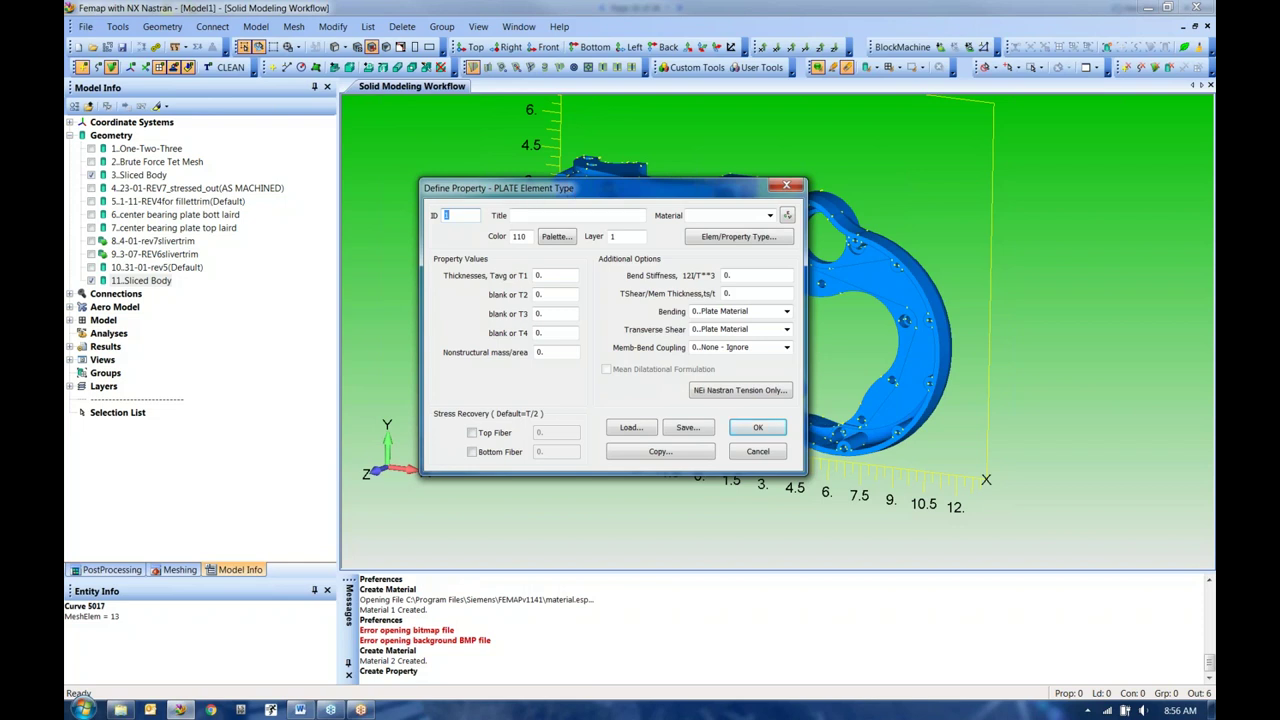
{"action": "left_click", "coordinate": [727, 238]}
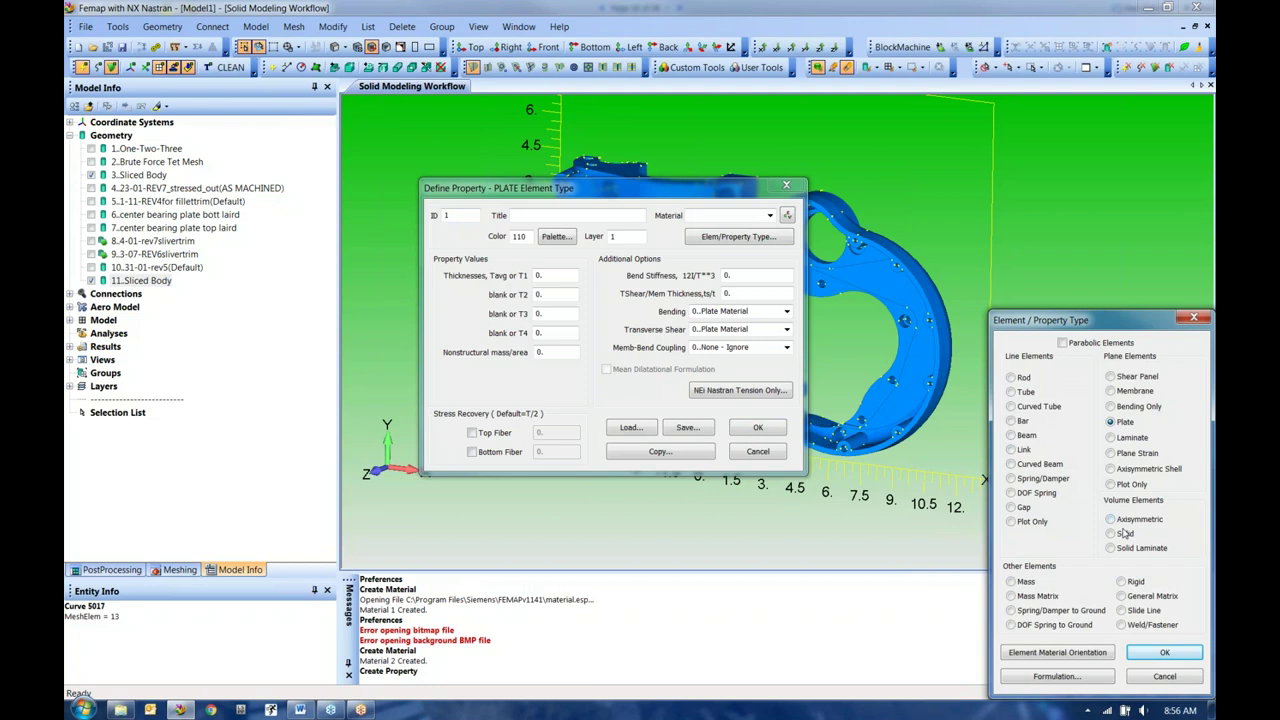
{"action": "left_click", "coordinate": [1124, 534]}
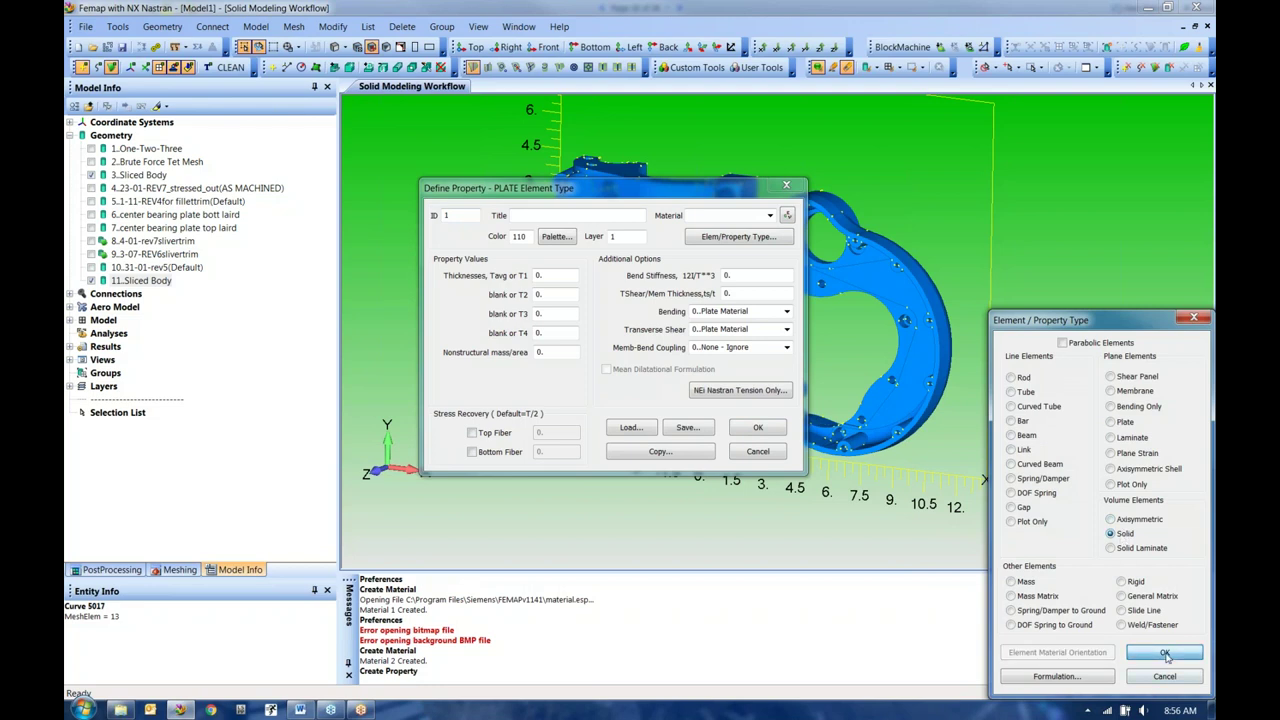
{"action": "left_click", "coordinate": [1165, 653]}
Step: Assign material 2024-T351 Al Plate .25-.5 to the solid property, title it Housing, keep color 110 and create it
{"action": "left_click", "coordinate": [795, 318]}
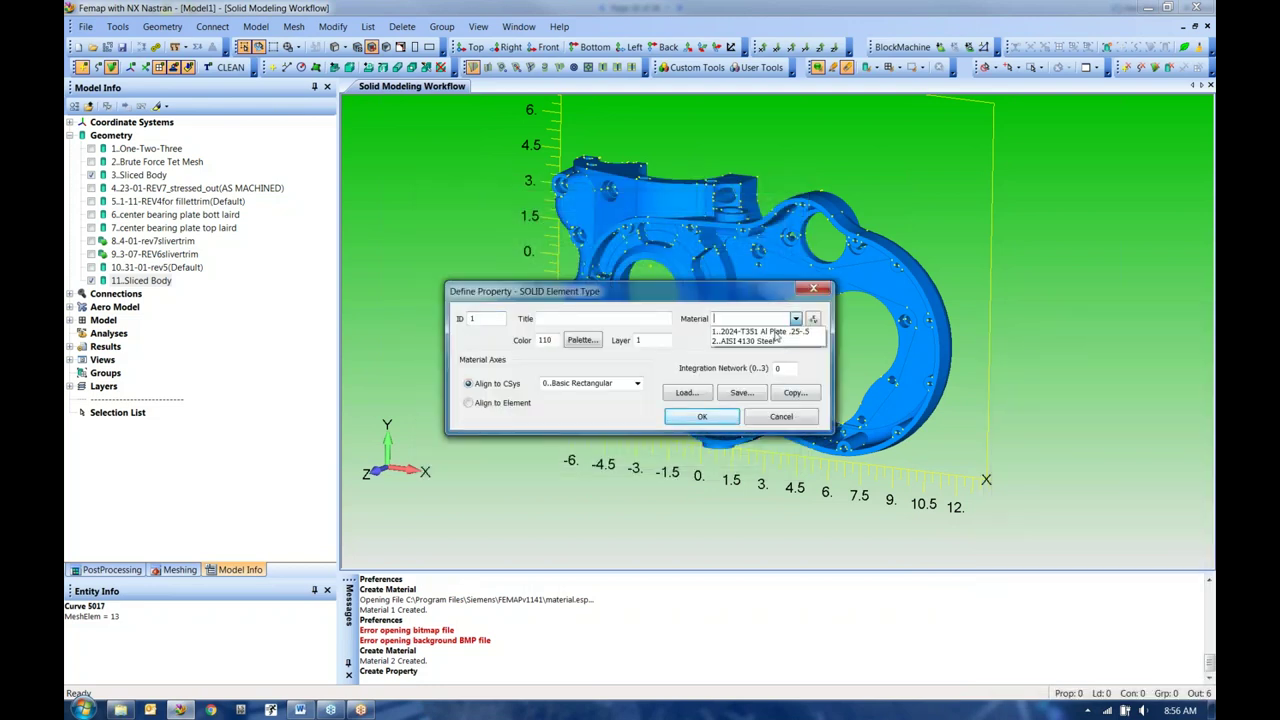
{"action": "left_click", "coordinate": [750, 331]}
{"action": "left_click", "coordinate": [573, 318]}
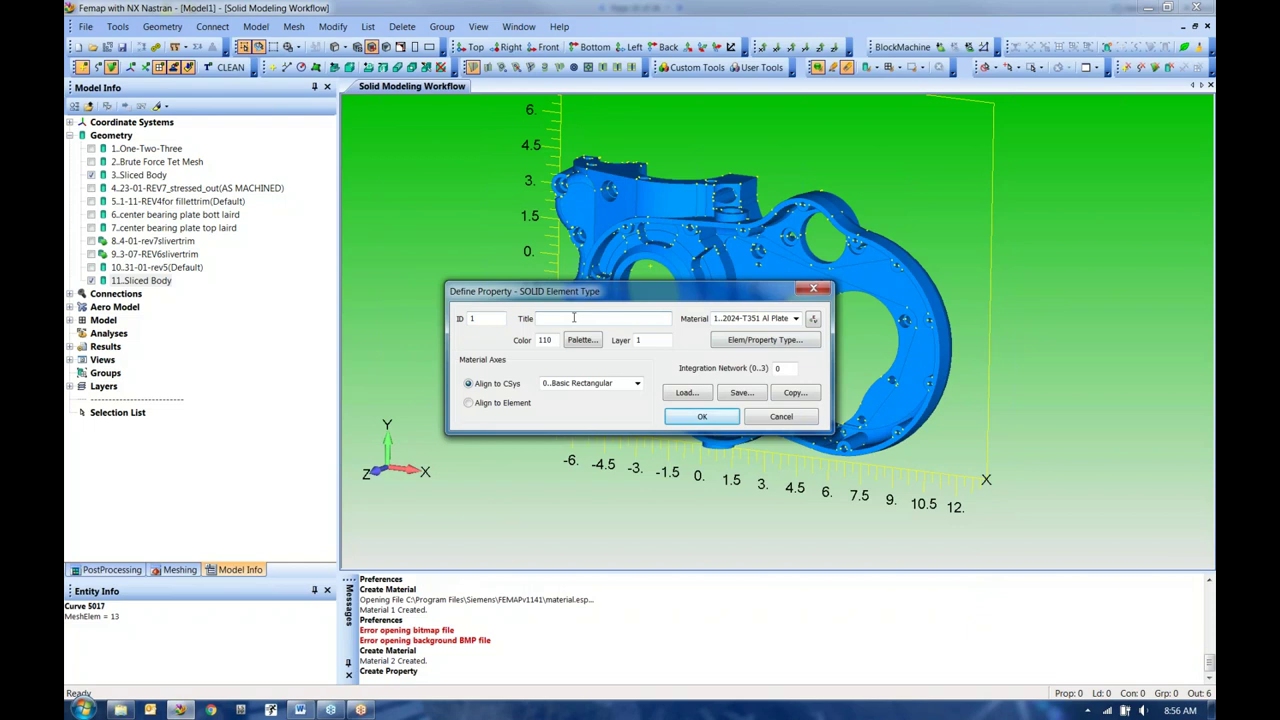
{"action": "type", "text": "THousing"}
{"action": "left_click", "coordinate": [582, 340]}
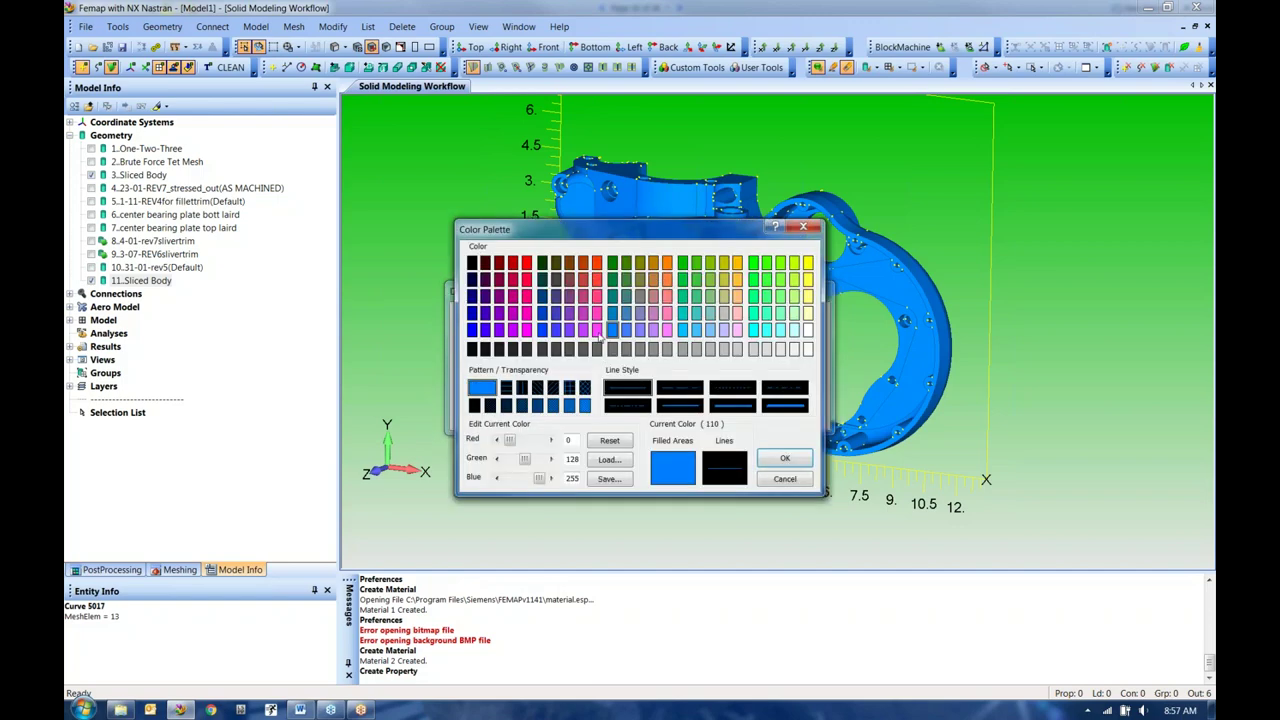
{"action": "left_click", "coordinate": [785, 458]}
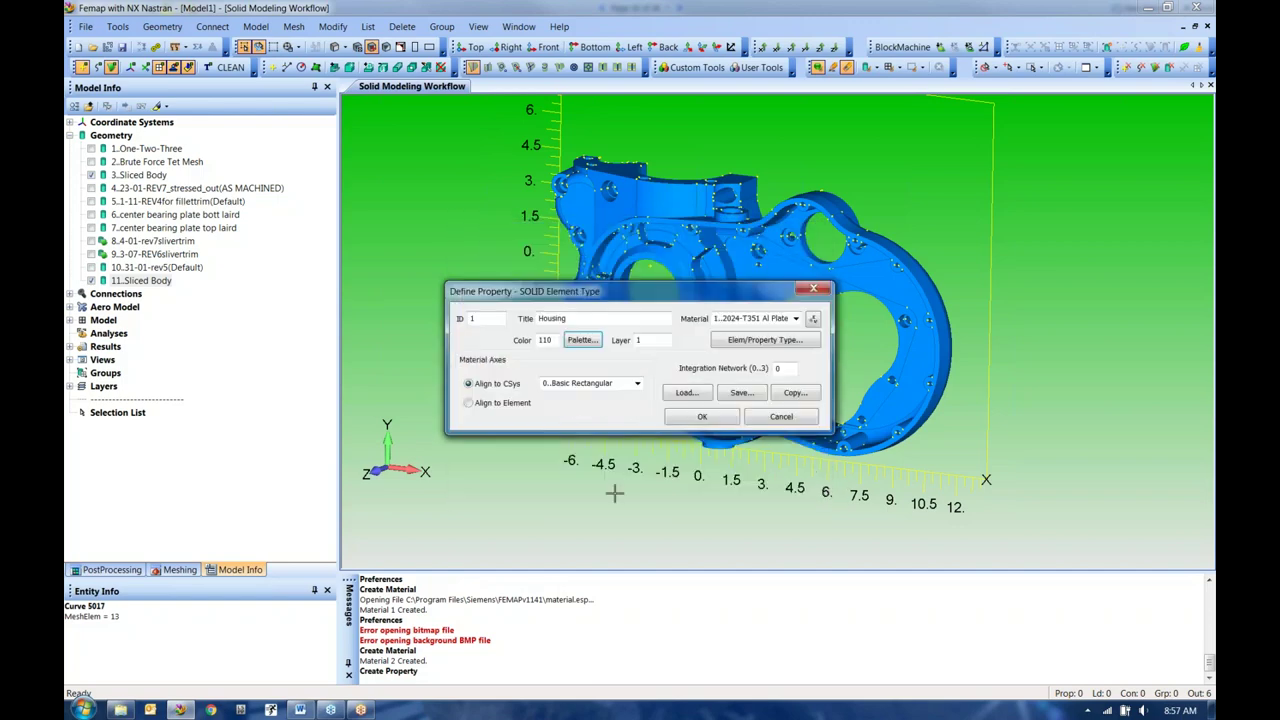
{"action": "left_click", "coordinate": [702, 416]}
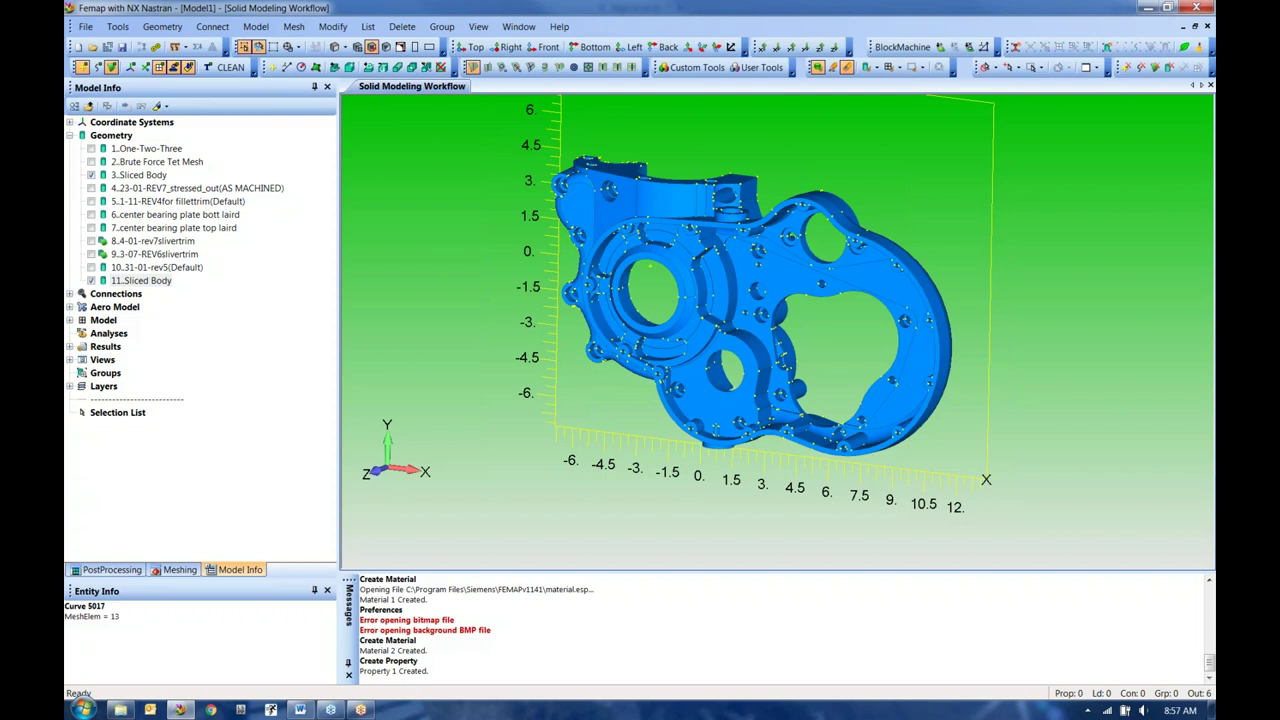
{"action": "right_click", "coordinate": [647, 157]}
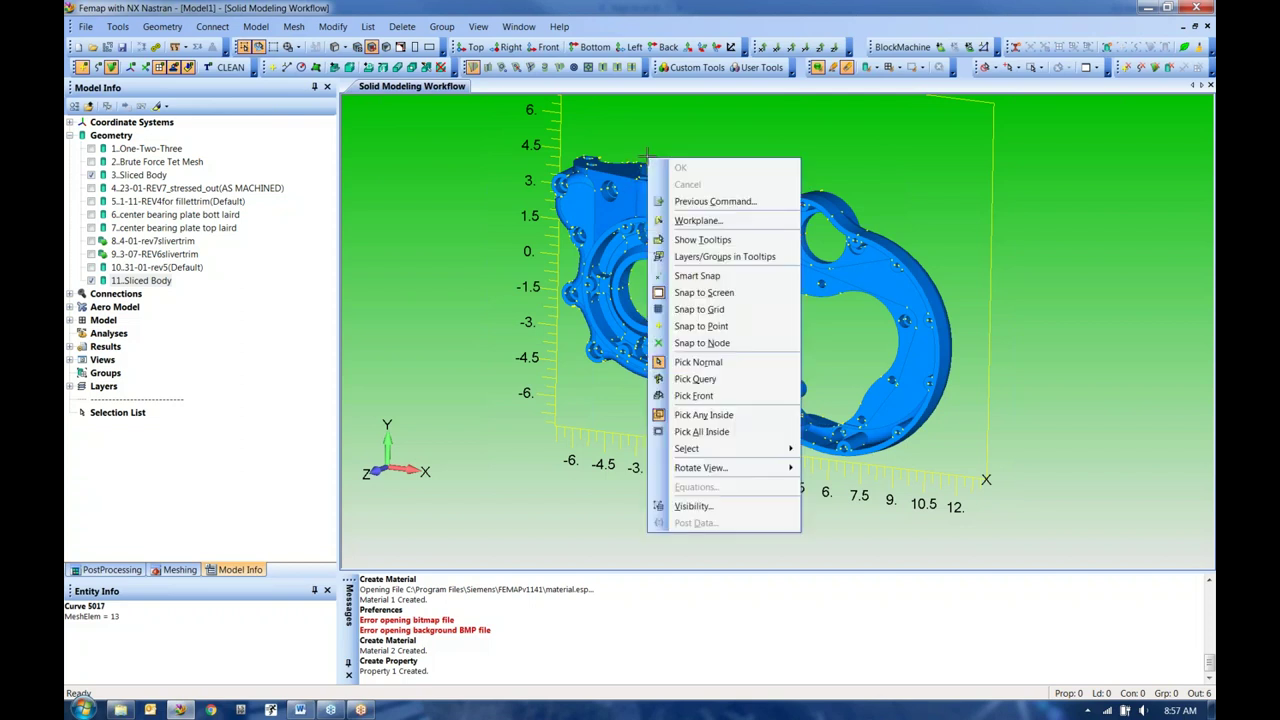
{"action": "left_click", "coordinate": [692, 205]}
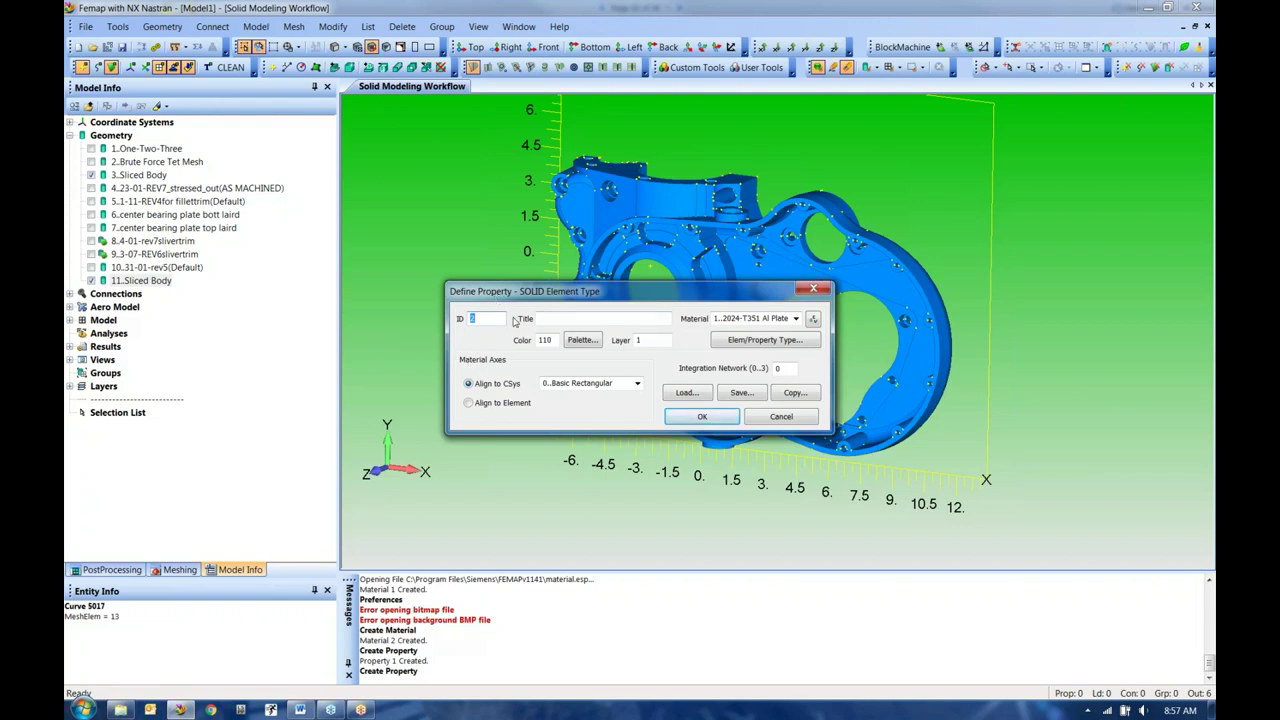
{"action": "left_click", "coordinate": [761, 422]}
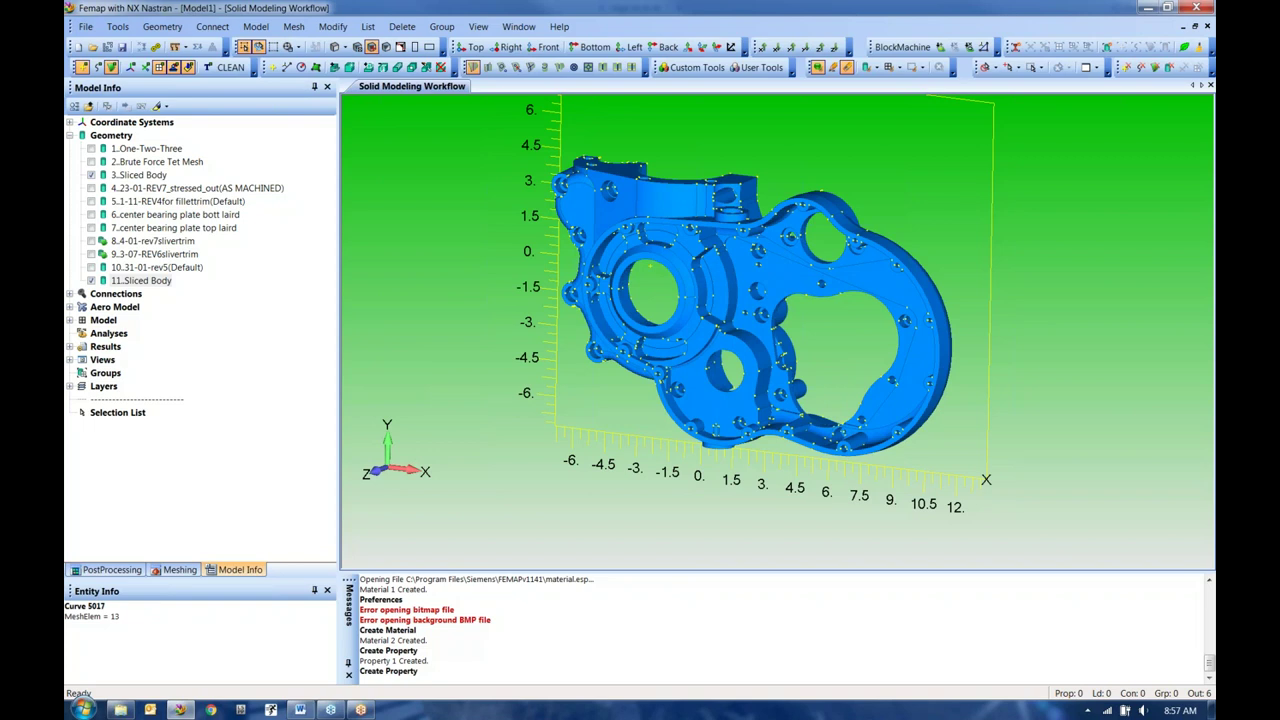
{"action": "key", "text": "ctrl+p"}
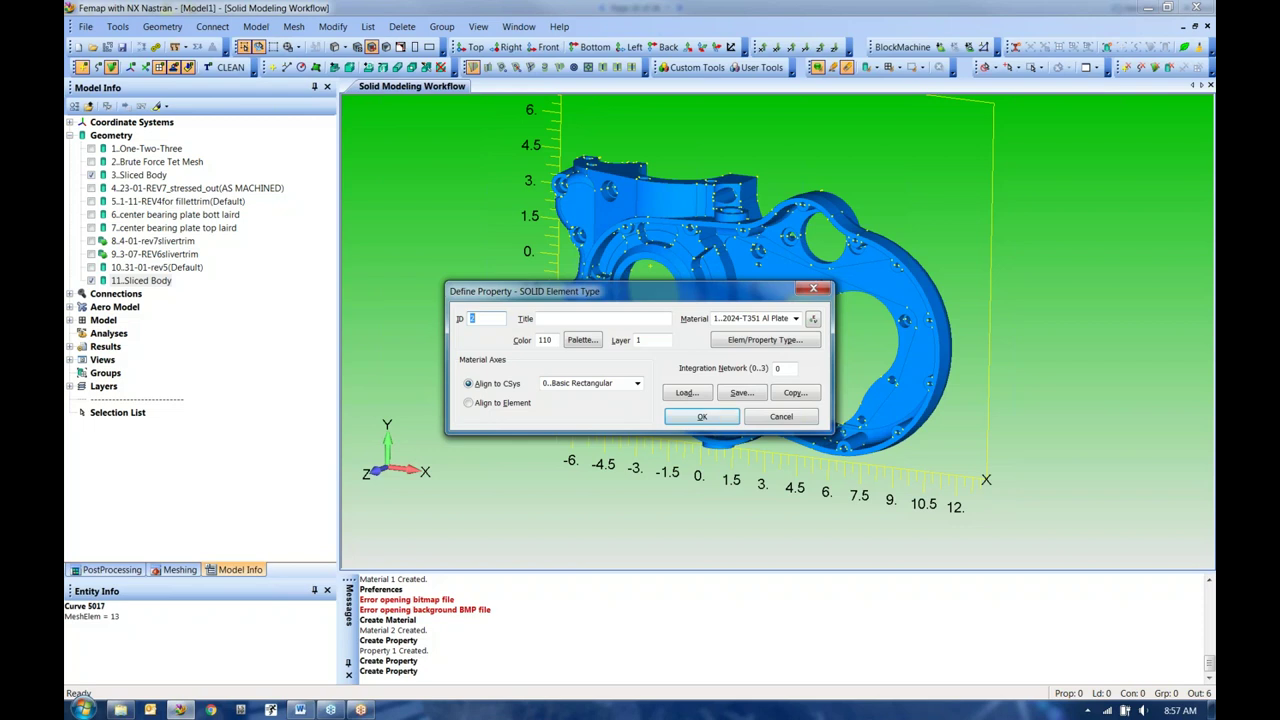
{"action": "left_click", "coordinate": [789, 424]}
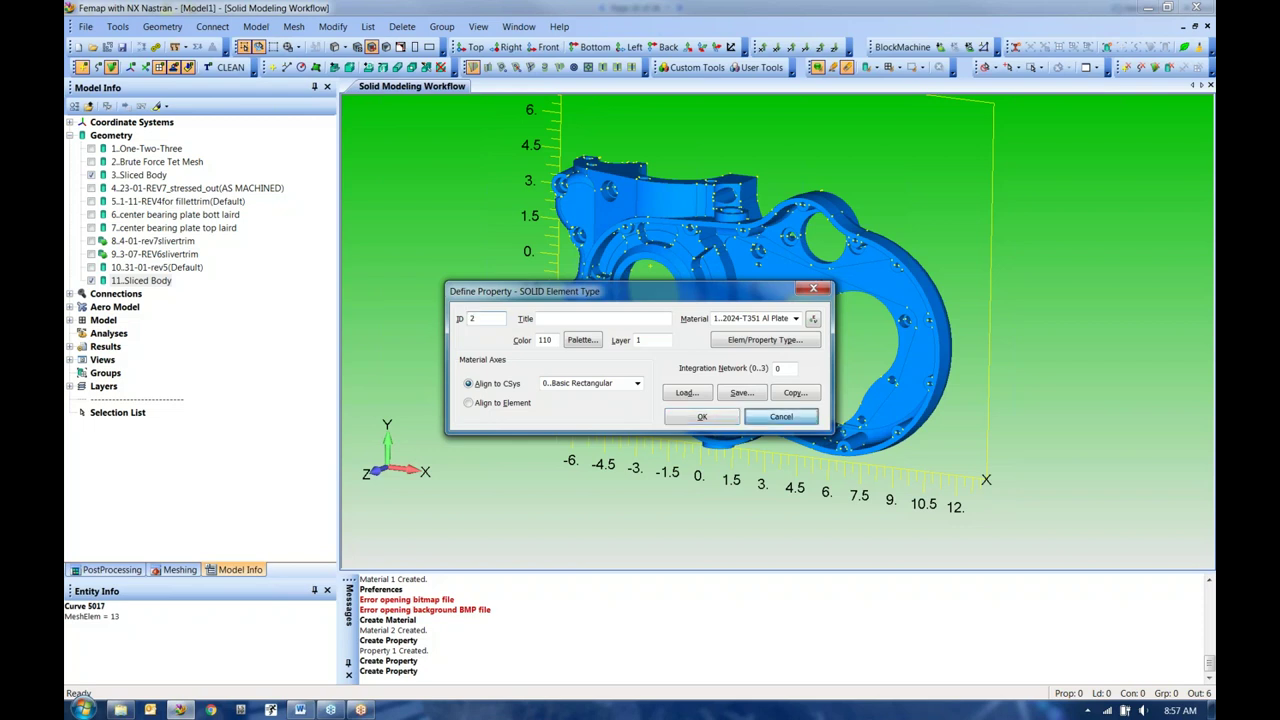
Step: Review the Analysis Workflow list on page 4 of the seminar document in Word, return to Femap and inspect the view's visibility settings
{"action": "left_click", "coordinate": [300, 709]}
{"action": "scroll", "coordinate": [667, 431], "scroll_direction": "up", "scroll_amount": 6}
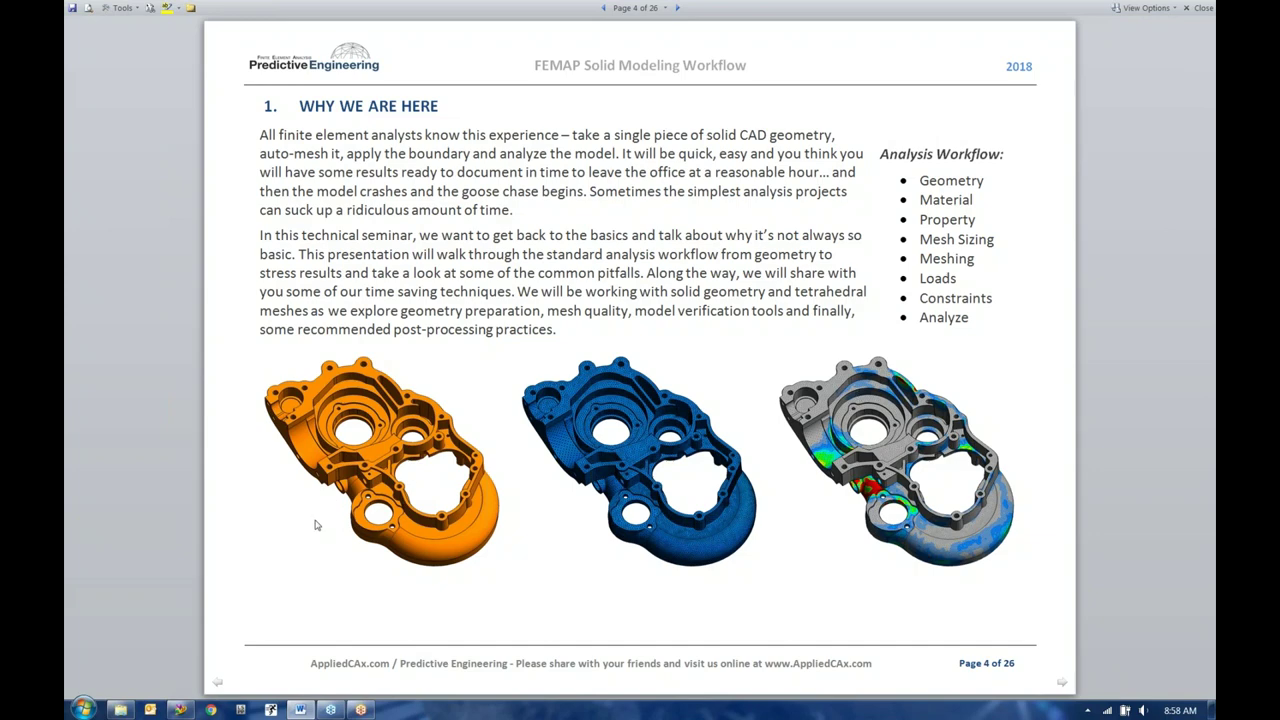
{"action": "left_click", "coordinate": [180, 709]}
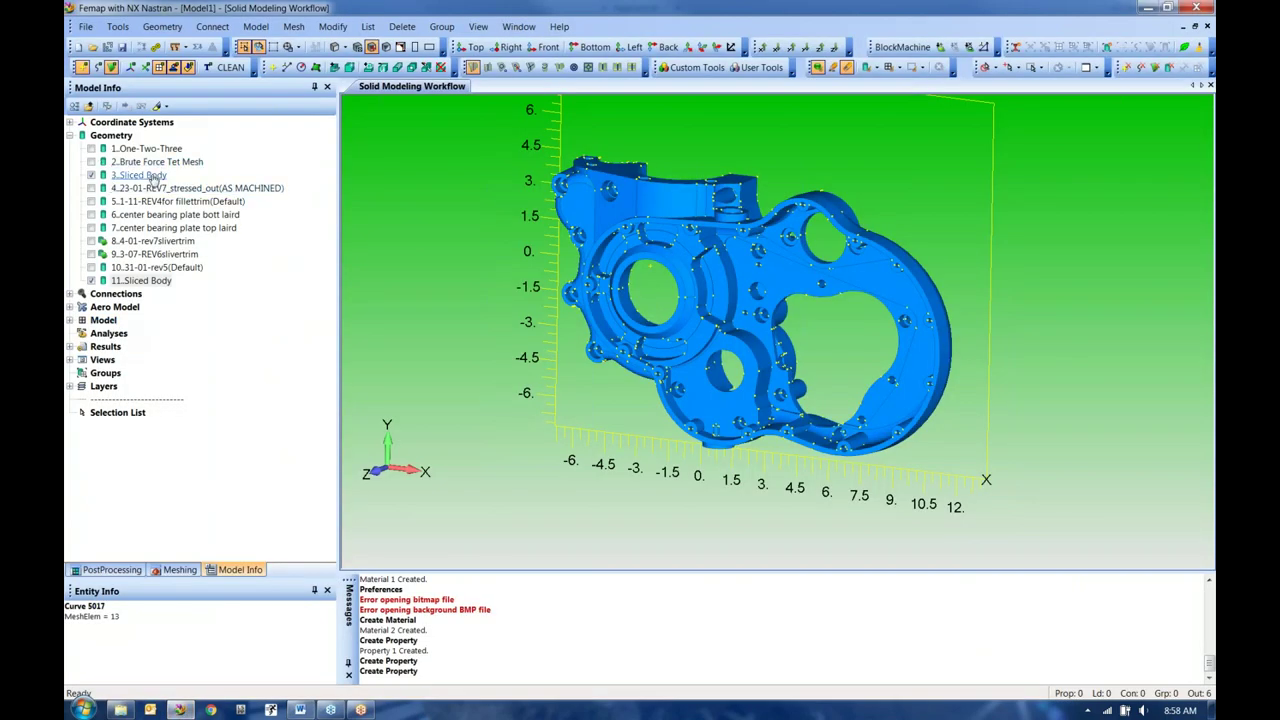
{"action": "key", "text": "ctrl+q"}
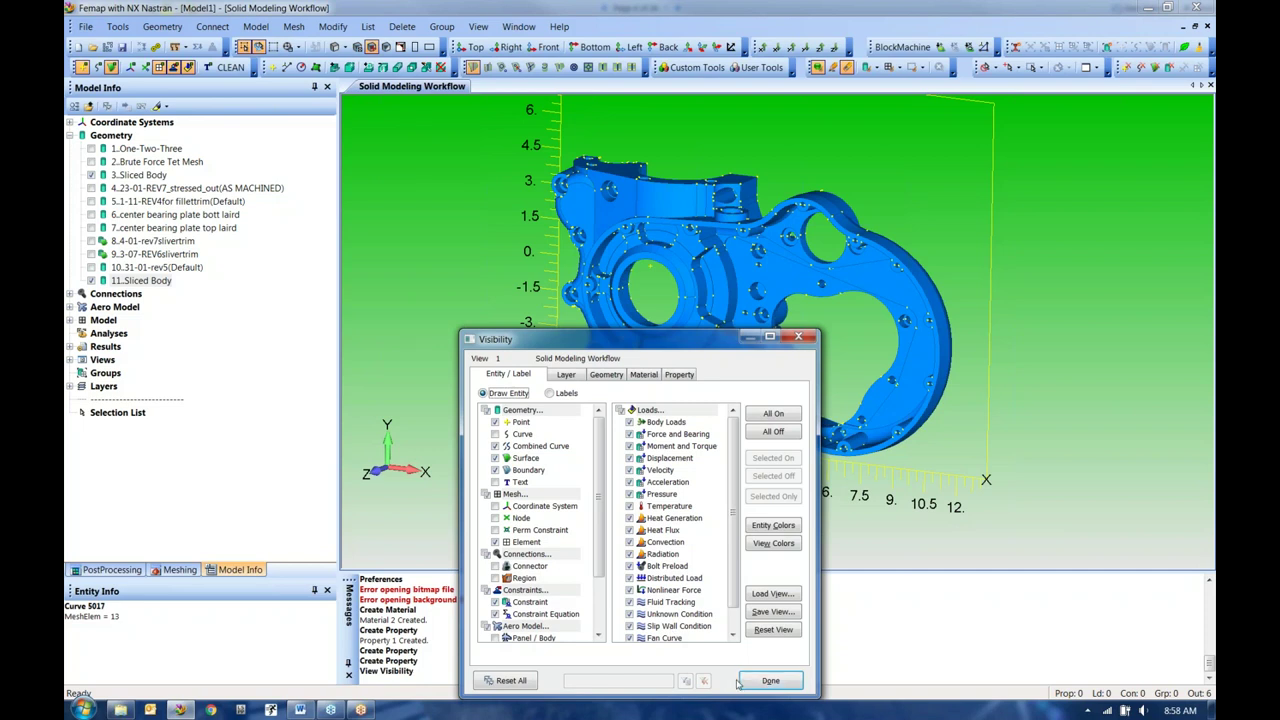
{"action": "left_click", "coordinate": [770, 681]}
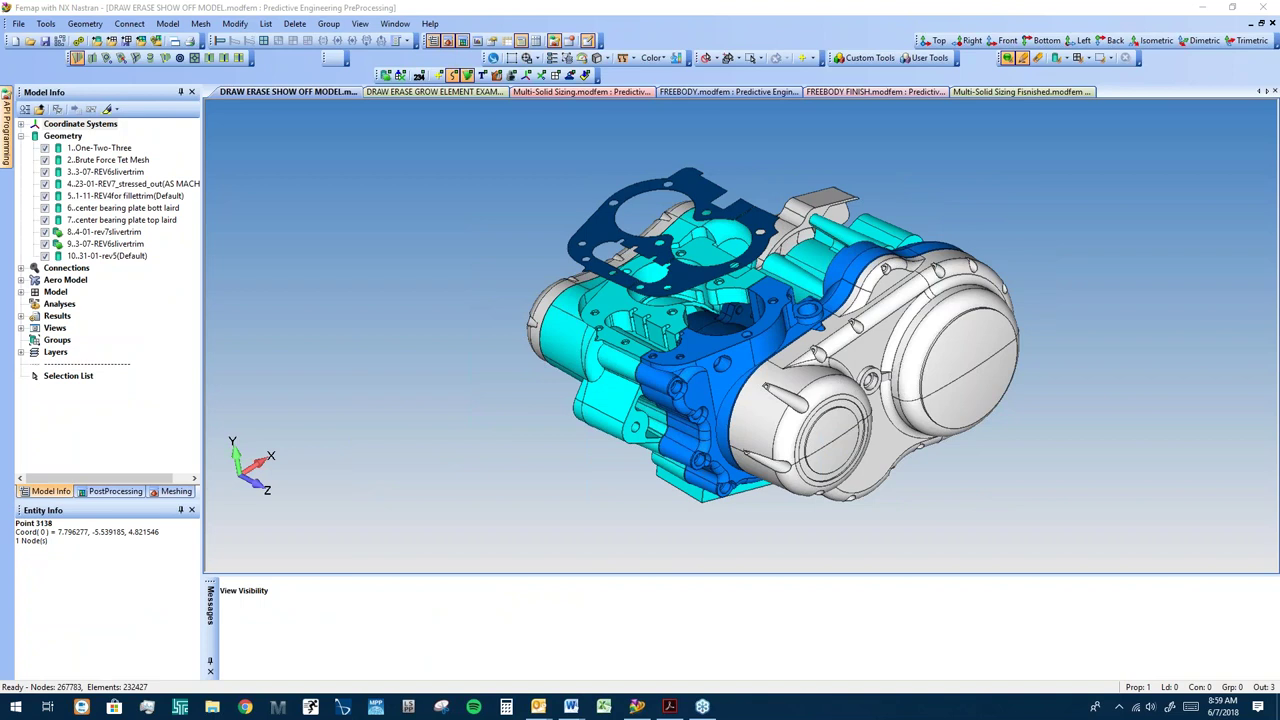
Step: Toggle the visibility of the 8..4-01-rev7slivertrim body off and back on in the full drivetrain assembly
{"action": "middle_click_drag", "start_coordinate": [803, 375], "coordinate": [771, 377]}
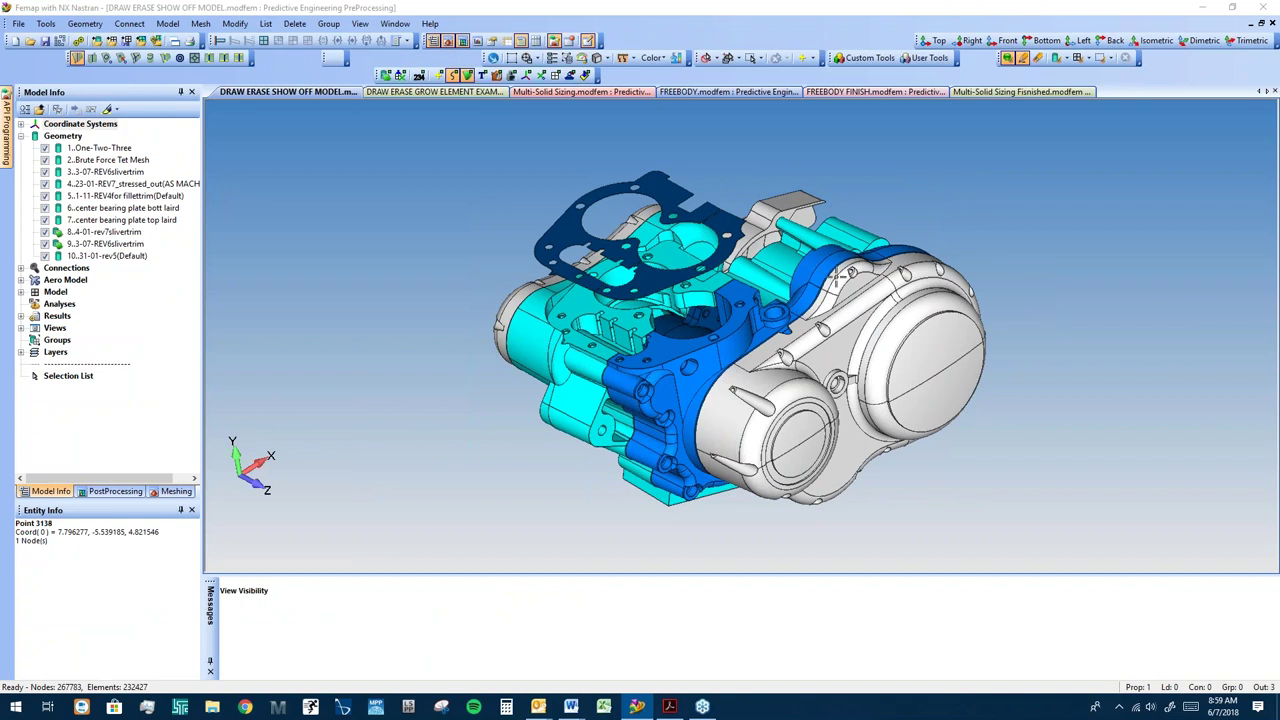
{"action": "middle_click_drag", "start_coordinate": [834, 278], "coordinate": [859, 256]}
{"action": "scroll", "coordinate": [745, 345], "scroll_direction": "up", "scroll_amount": 2}
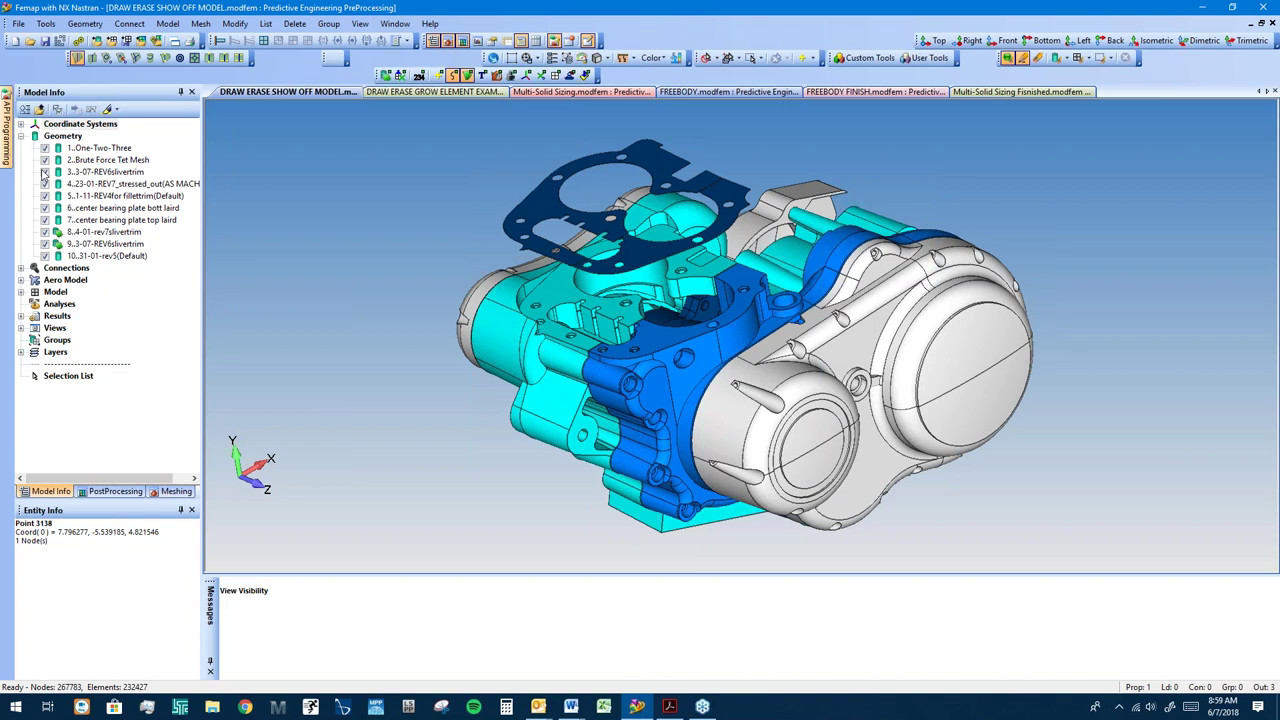
{"action": "left_click", "coordinate": [44, 232]}
{"action": "left_click", "coordinate": [44, 232]}
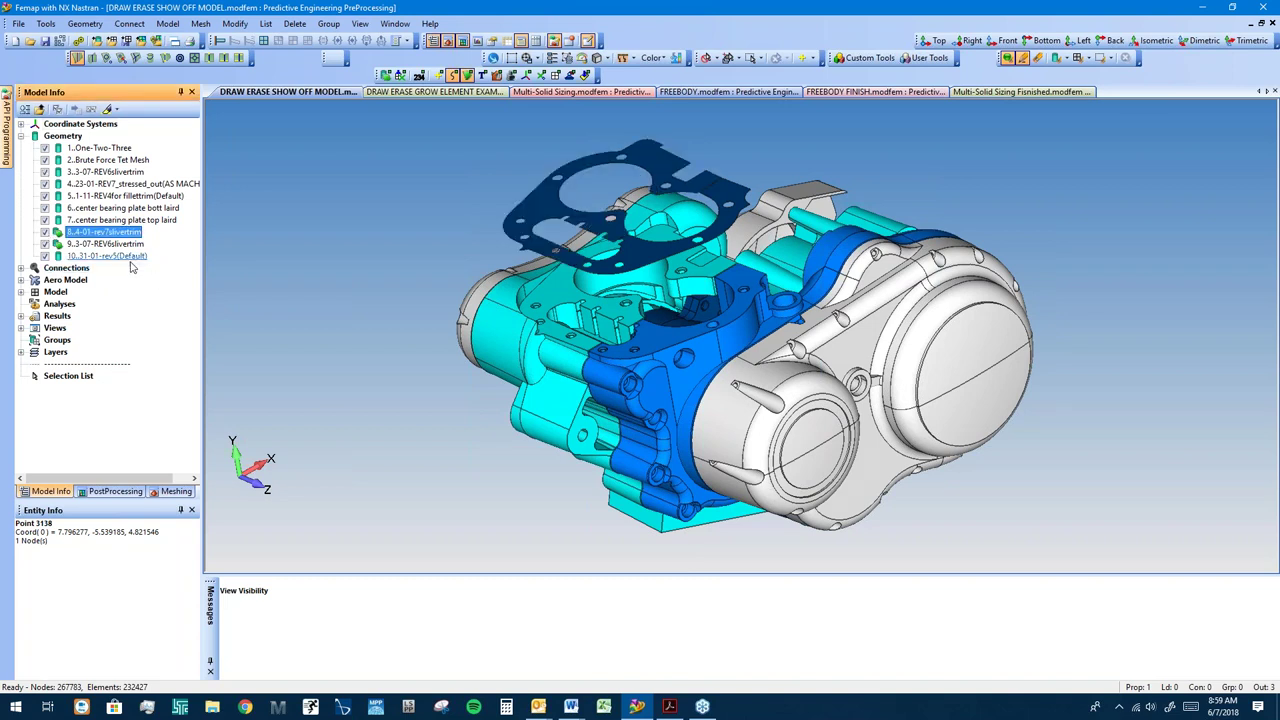
{"action": "middle_click_drag", "start_coordinate": [760, 330], "coordinate": [800, 352]}
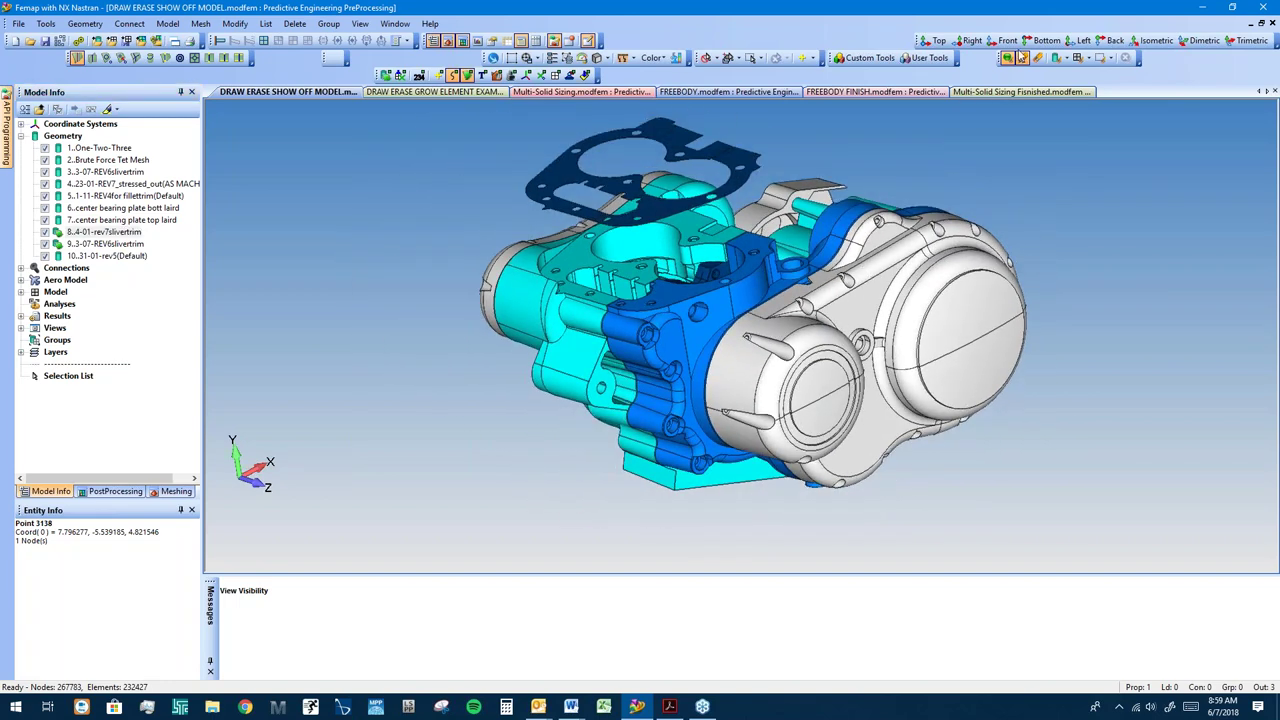
Step: Undock the Draw/Erase toolbar over the model and look through its geometry and mesh selection options
{"action": "left_click_drag", "start_coordinate": [1021, 57], "coordinate": [1023, 126]}
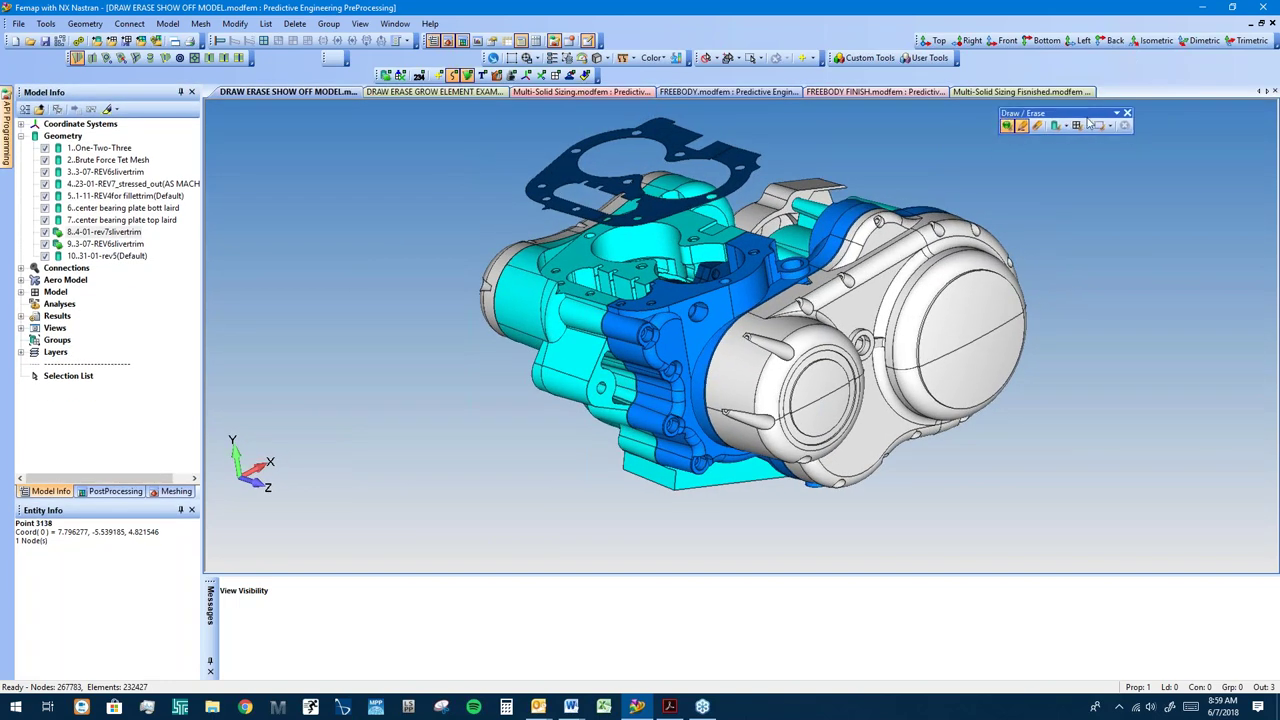
{"action": "middle_click_drag", "start_coordinate": [850, 240], "coordinate": [880, 262]}
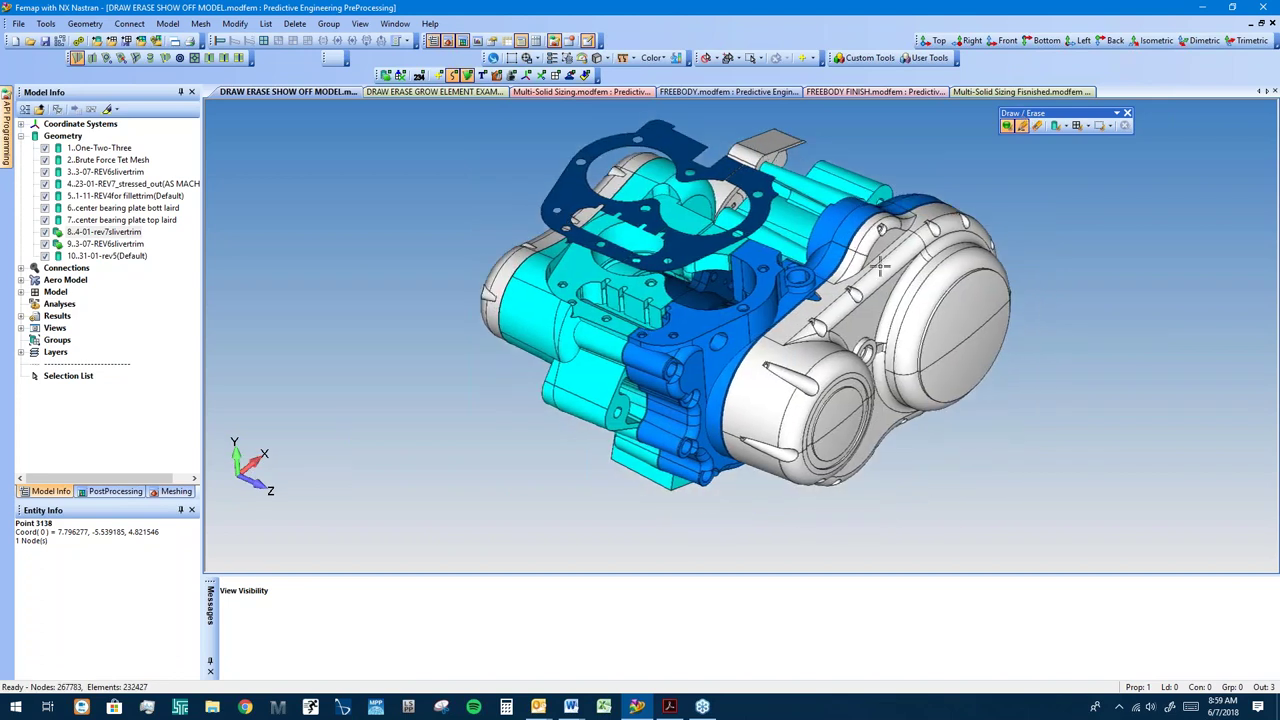
{"action": "left_click", "coordinate": [1089, 127]}
{"action": "left_click", "coordinate": [1089, 127]}
{"action": "left_click", "coordinate": [1007, 126]}
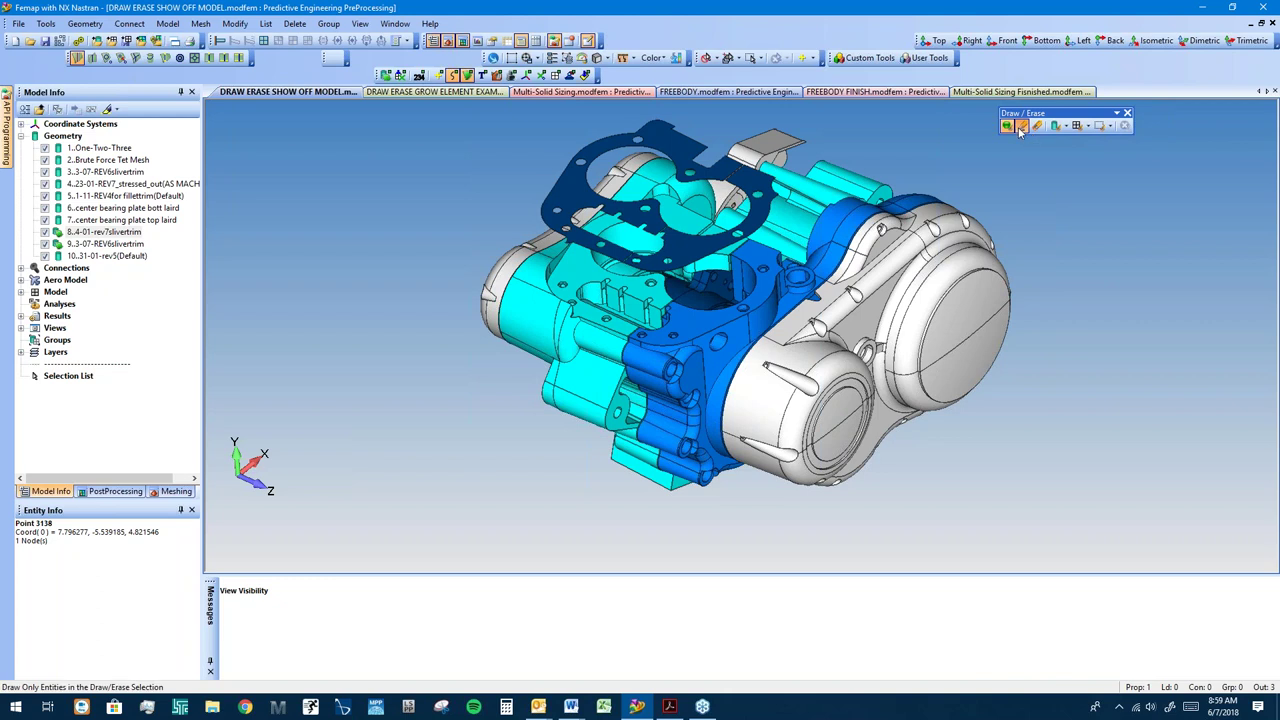
{"action": "left_click", "coordinate": [1021, 126]}
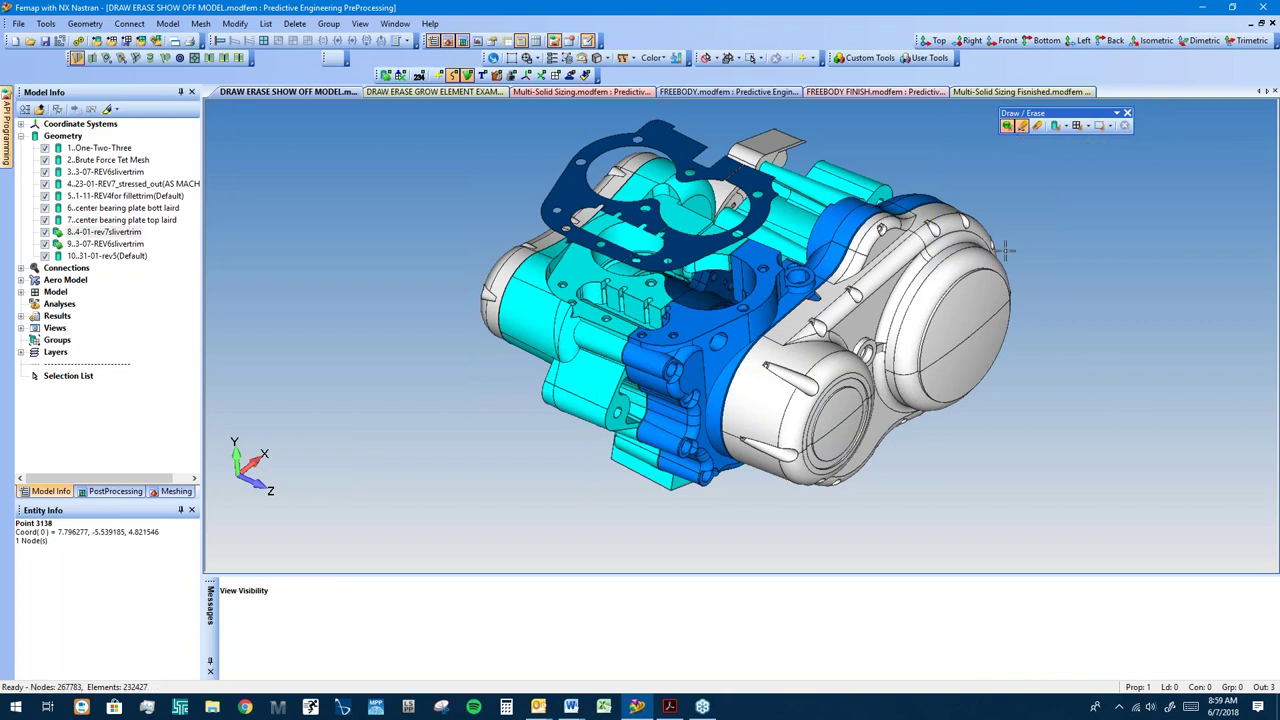
{"action": "left_click", "coordinate": [1065, 127]}
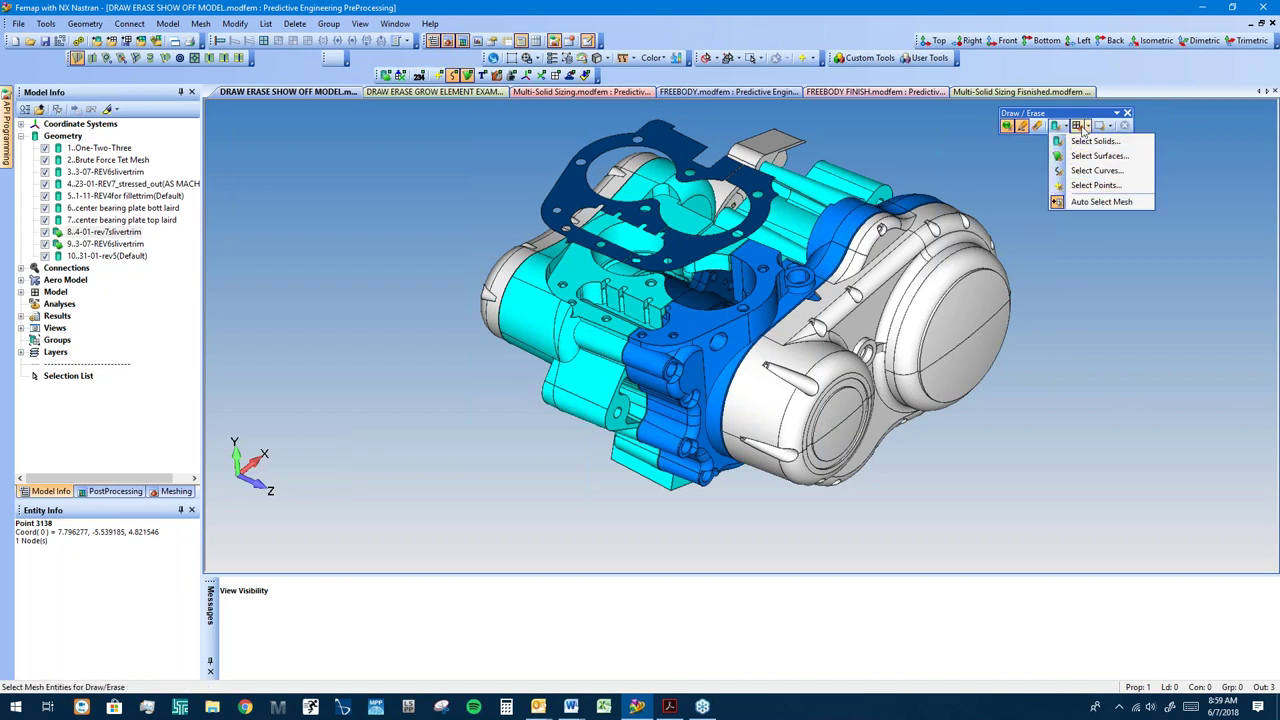
{"action": "left_click", "coordinate": [1088, 127]}
{"action": "left_click", "coordinate": [1122, 170]}
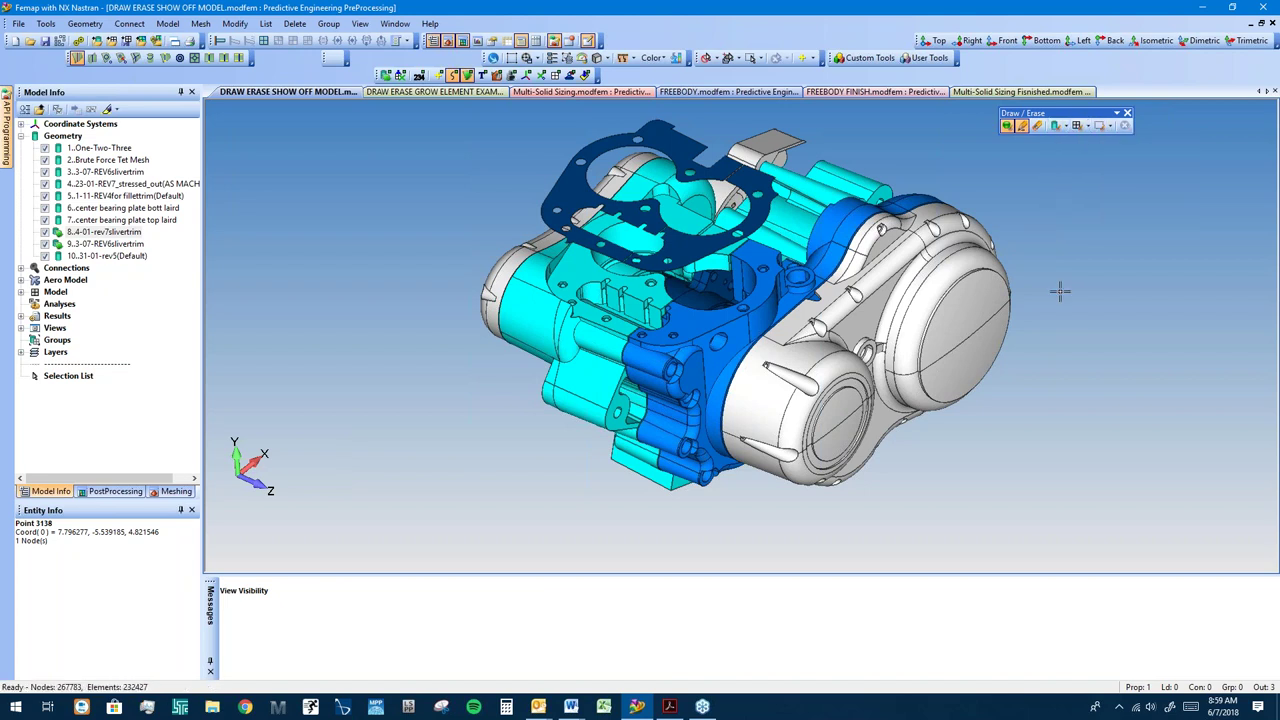
{"action": "mouse_move", "coordinate": [1025, 188]}
{"action": "middle_mouse_down"}
{"action": "mouse_move", "coordinate": [1003, 201]}
{"action": "mouse_move", "coordinate": [1109, 374]}
{"action": "mouse_move", "coordinate": [1009, 200]}
{"action": "middle_mouse_up"}
Step: Select the light grey One-Two-Three cover solid for Draw/Erase so that only this solid is drawn
{"action": "left_click", "coordinate": [1055, 126]}
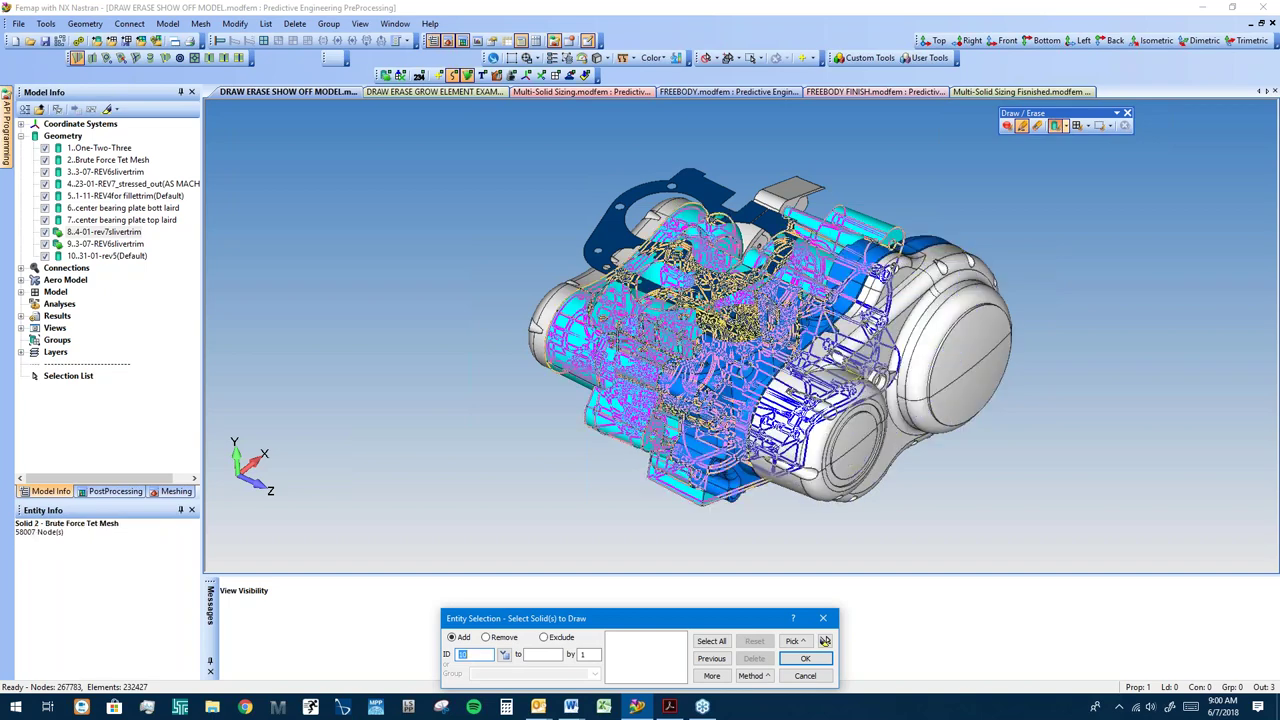
{"action": "left_click", "coordinate": [920, 362]}
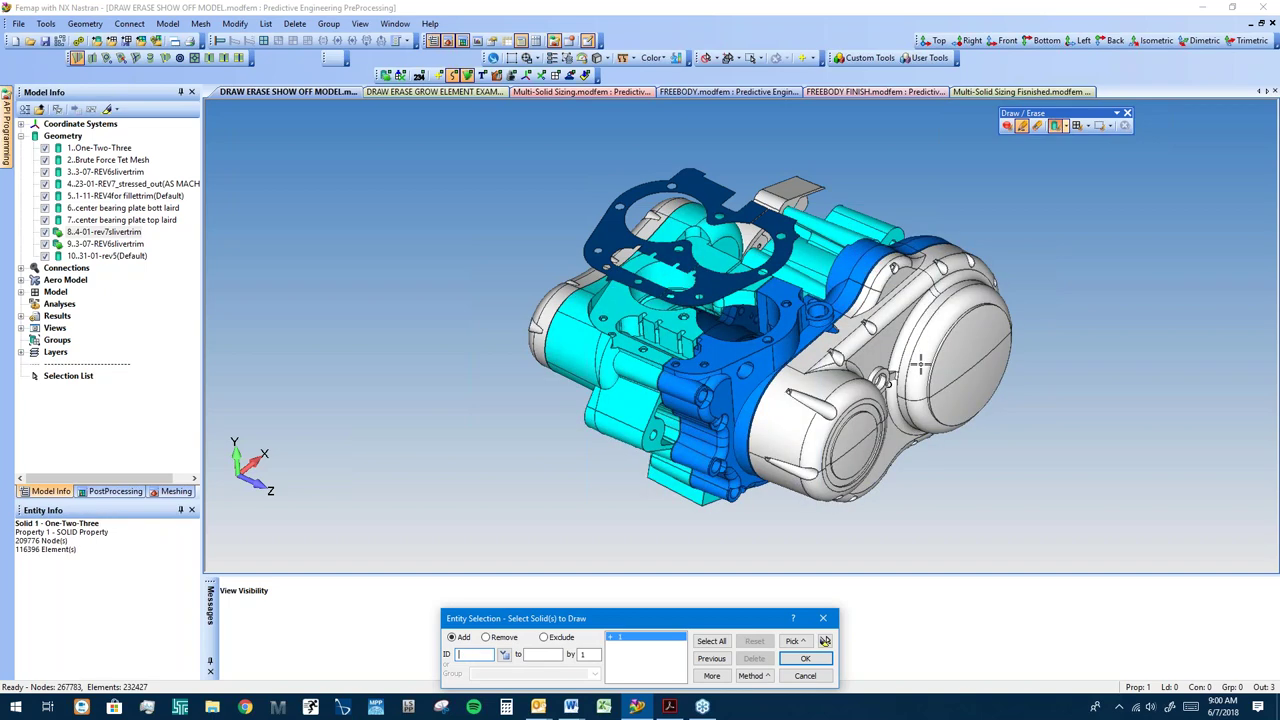
{"action": "left_click", "coordinate": [805, 658]}
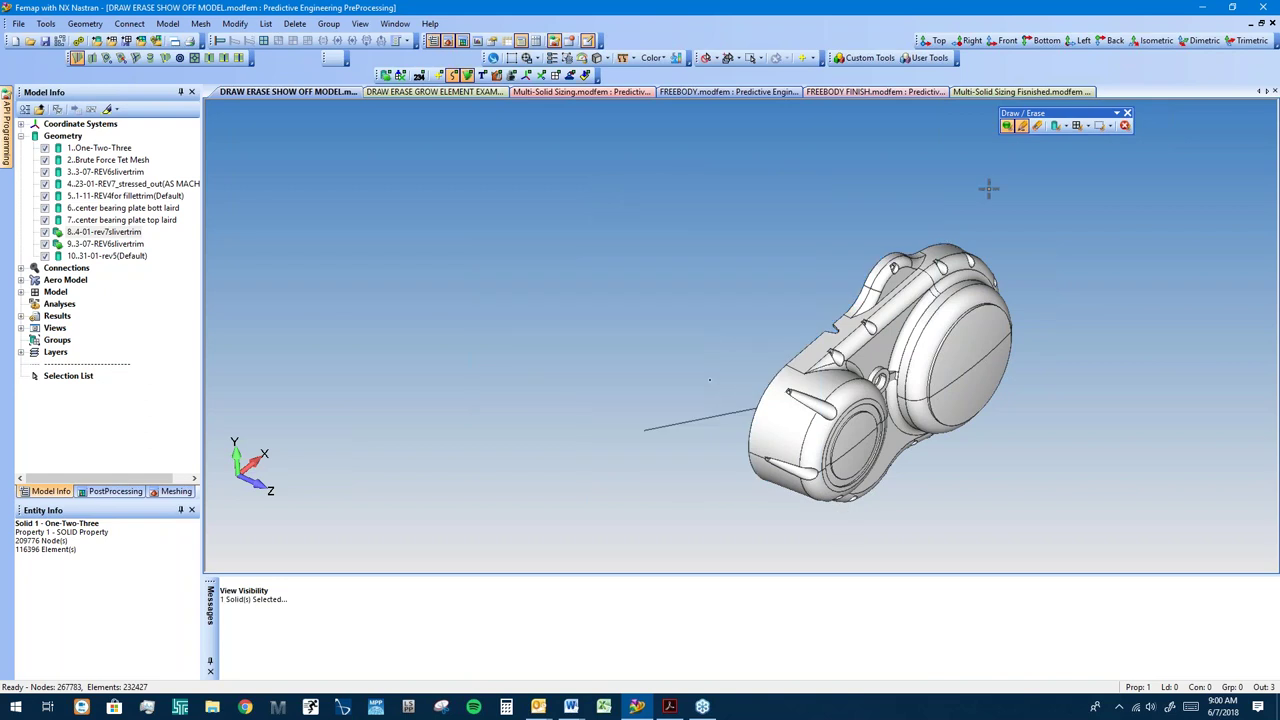
{"action": "middle_click_drag", "start_coordinate": [1037, 424], "coordinate": [903, 351]}
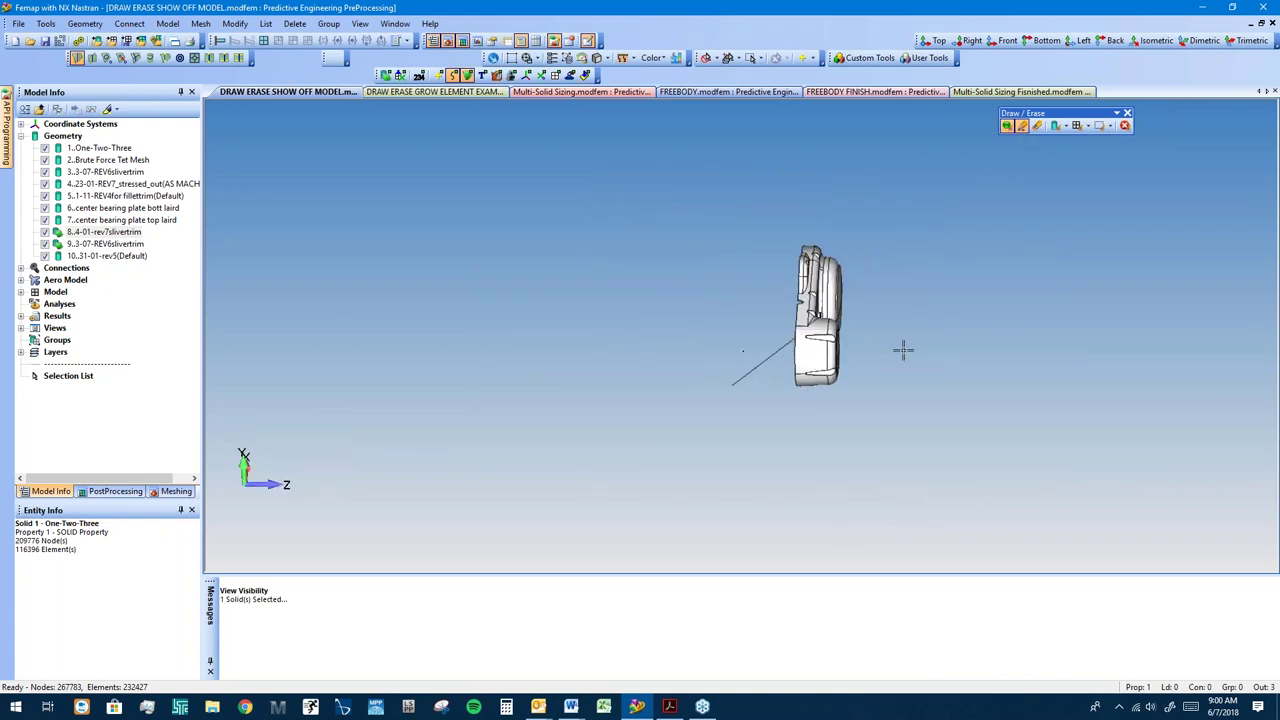
{"action": "middle_click_drag", "start_coordinate": [1108, 393], "coordinate": [960, 400]}
Step: Switch Draw/Erase to erase the selected cover from the assembly, and return to drawing only the selected cover
{"action": "left_click", "coordinate": [1036, 125]}
{"action": "middle_click_drag", "start_coordinate": [1057, 369], "coordinate": [845, 380]}
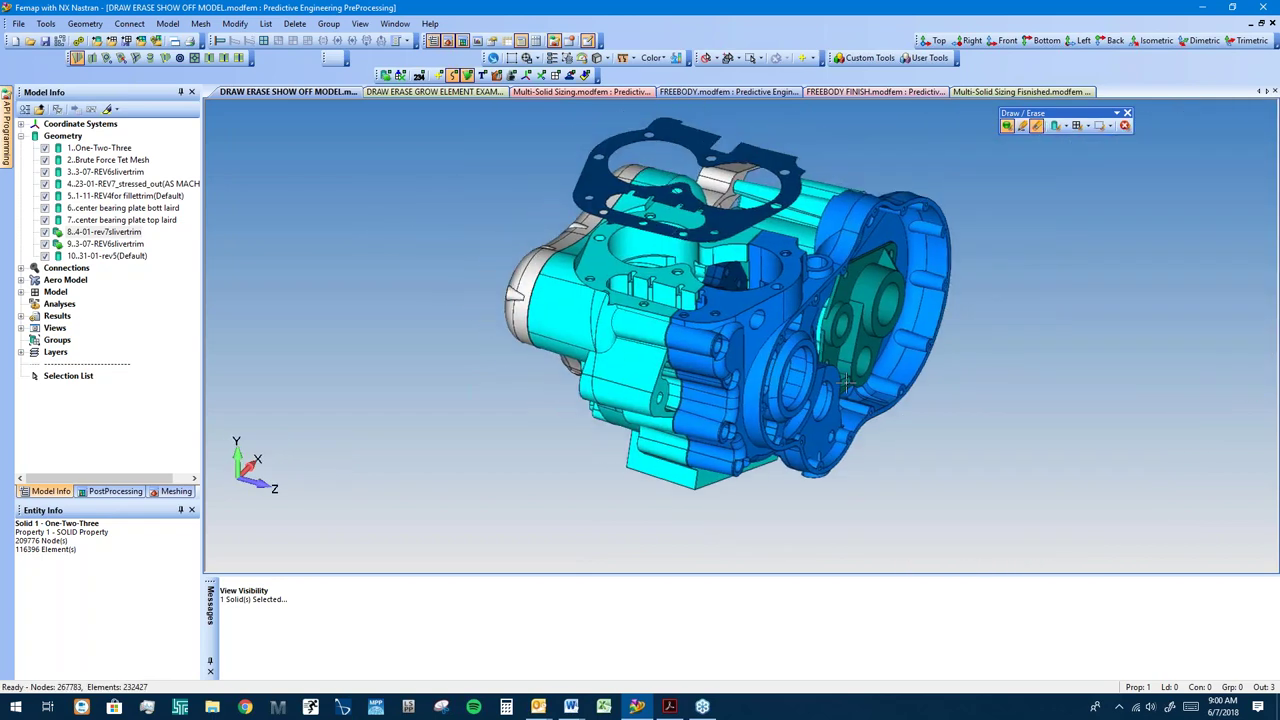
{"action": "left_click", "coordinate": [1021, 125]}
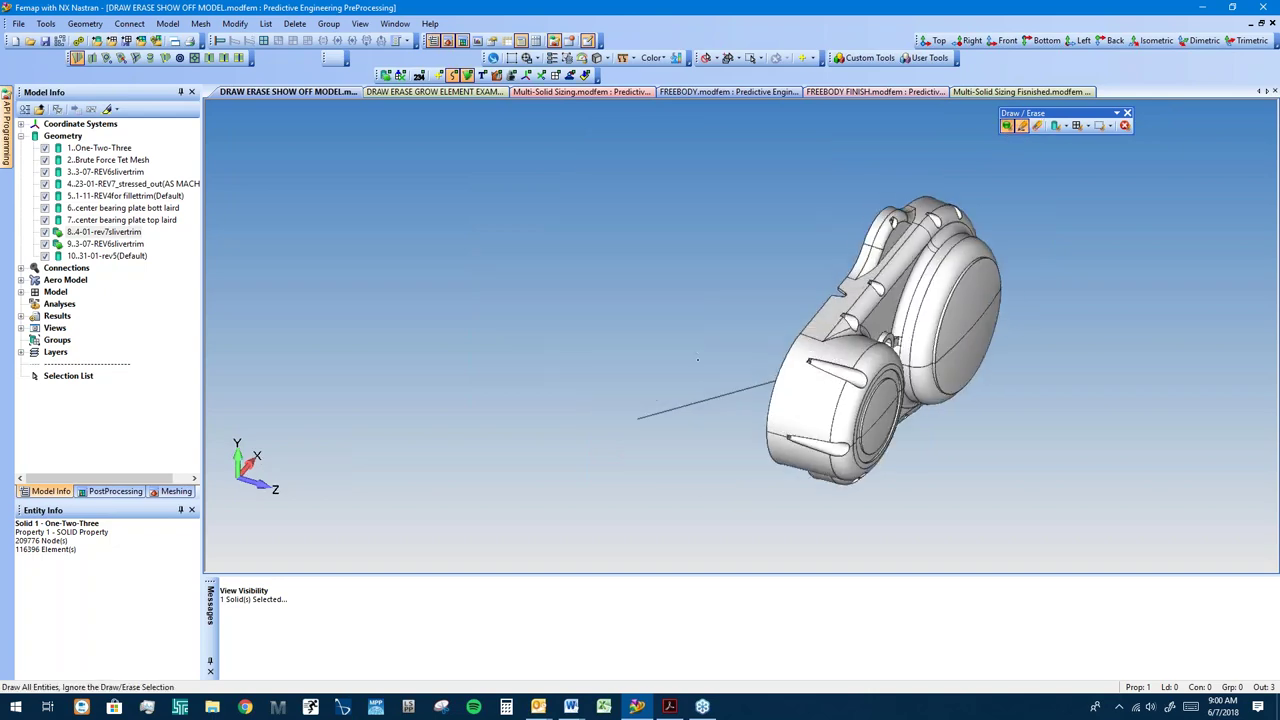
Step: Toggle Draw/Erase off and on to compare the full assembly with the isolated One-Two-Three cover, ending with only the cover drawn
{"action": "left_click", "coordinate": [1007, 125]}
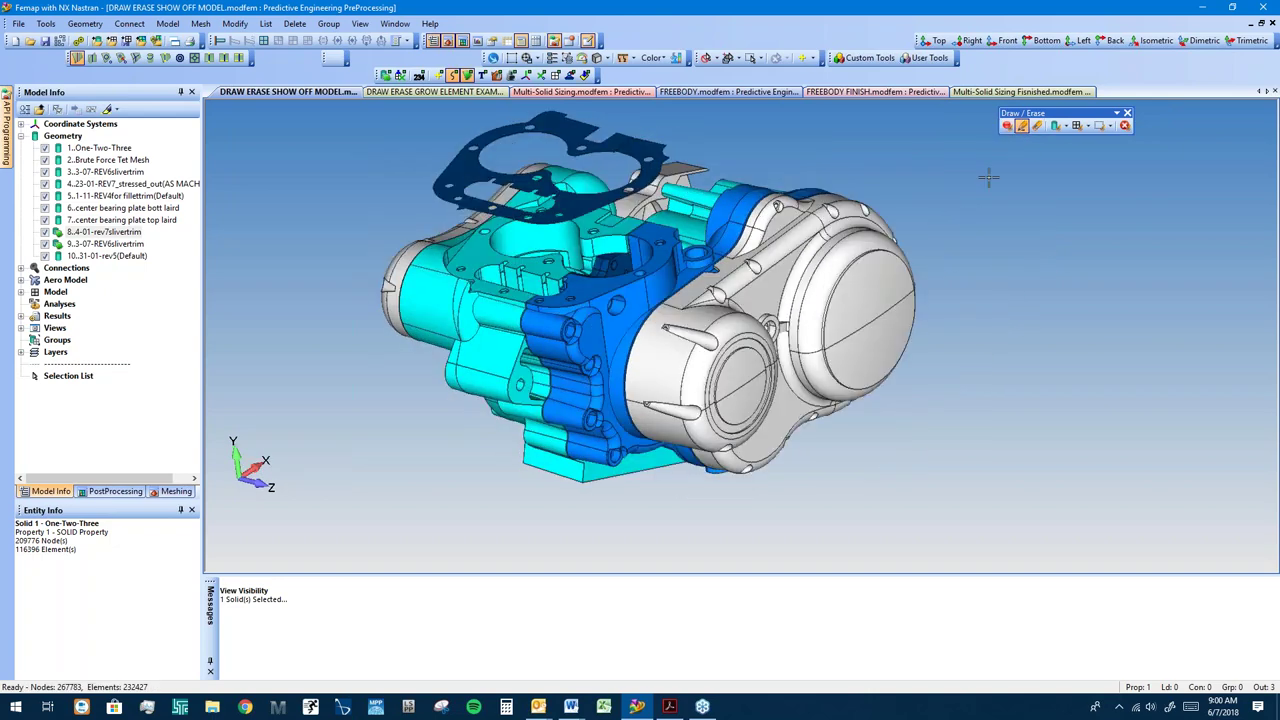
{"action": "left_click", "coordinate": [1125, 127]}
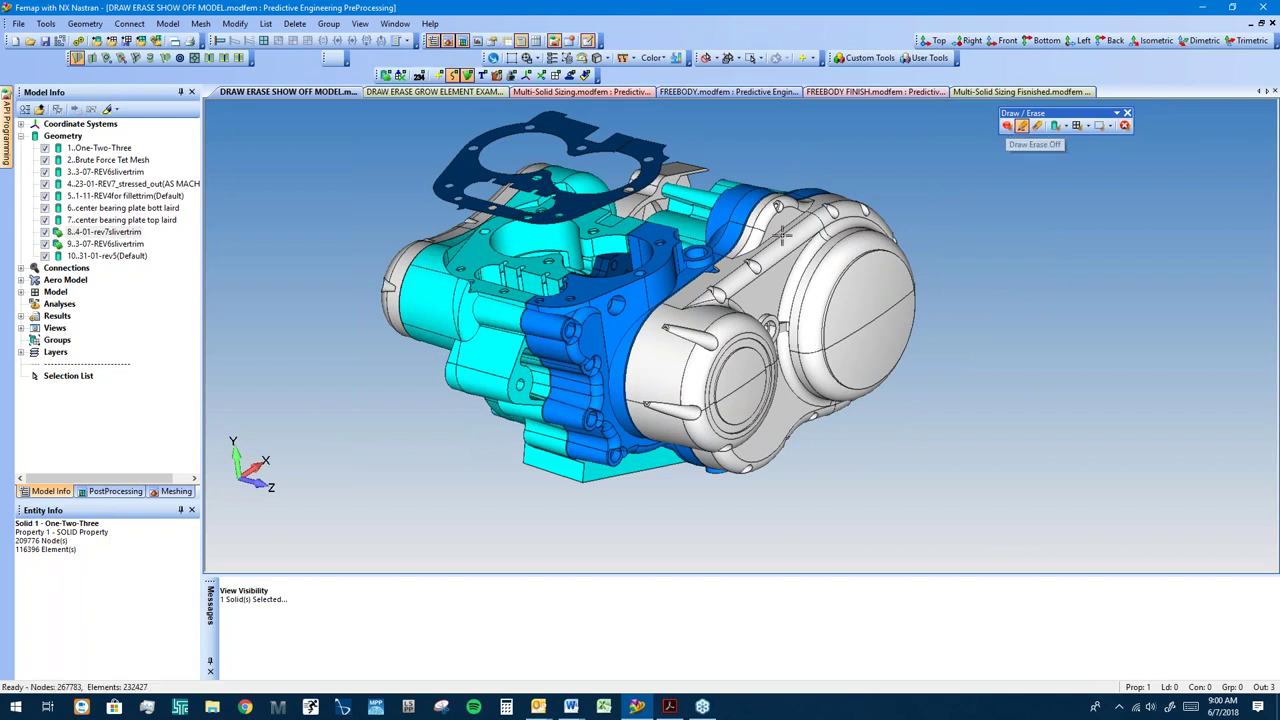
{"action": "left_click", "coordinate": [1007, 125]}
{"action": "mouse_move", "coordinate": [997, 217]}
{"action": "middle_mouse_down"}
{"action": "mouse_move", "coordinate": [920, 303]}
{"action": "mouse_move", "coordinate": [945, 390]}
{"action": "middle_mouse_up"}
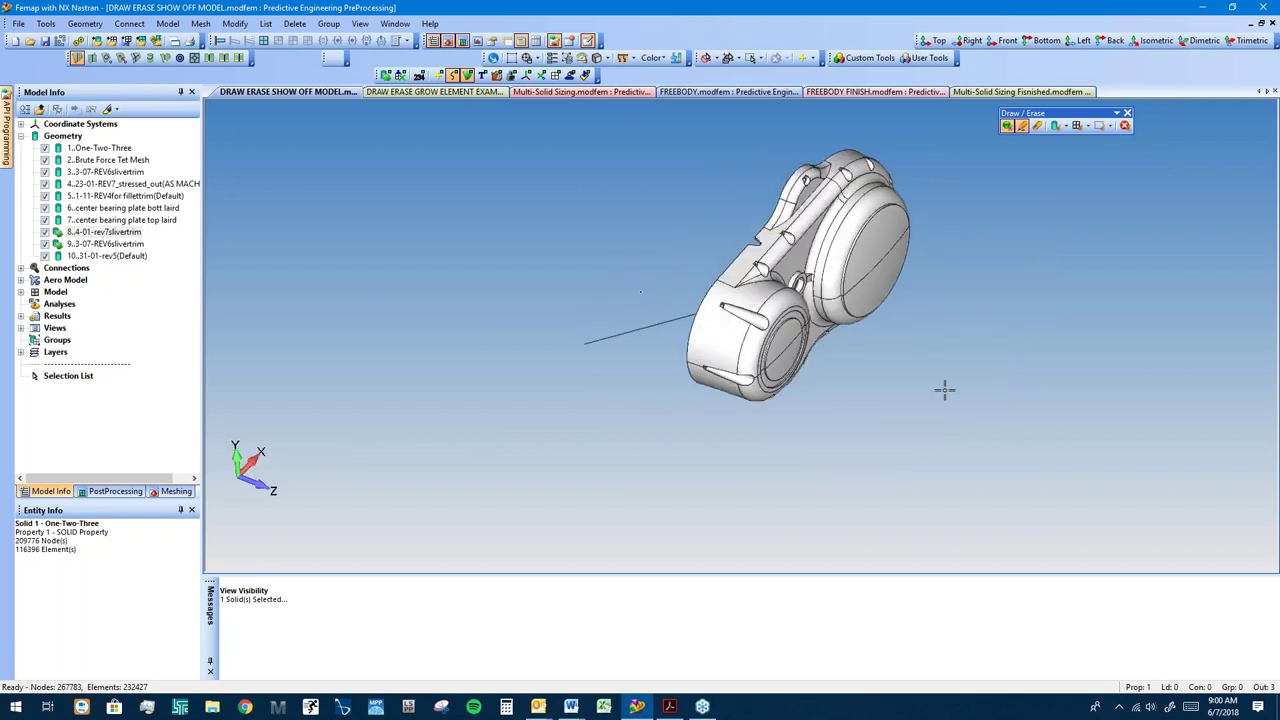
{"action": "scroll", "coordinate": [945, 390], "scroll_direction": "up", "scroll_amount": 2}
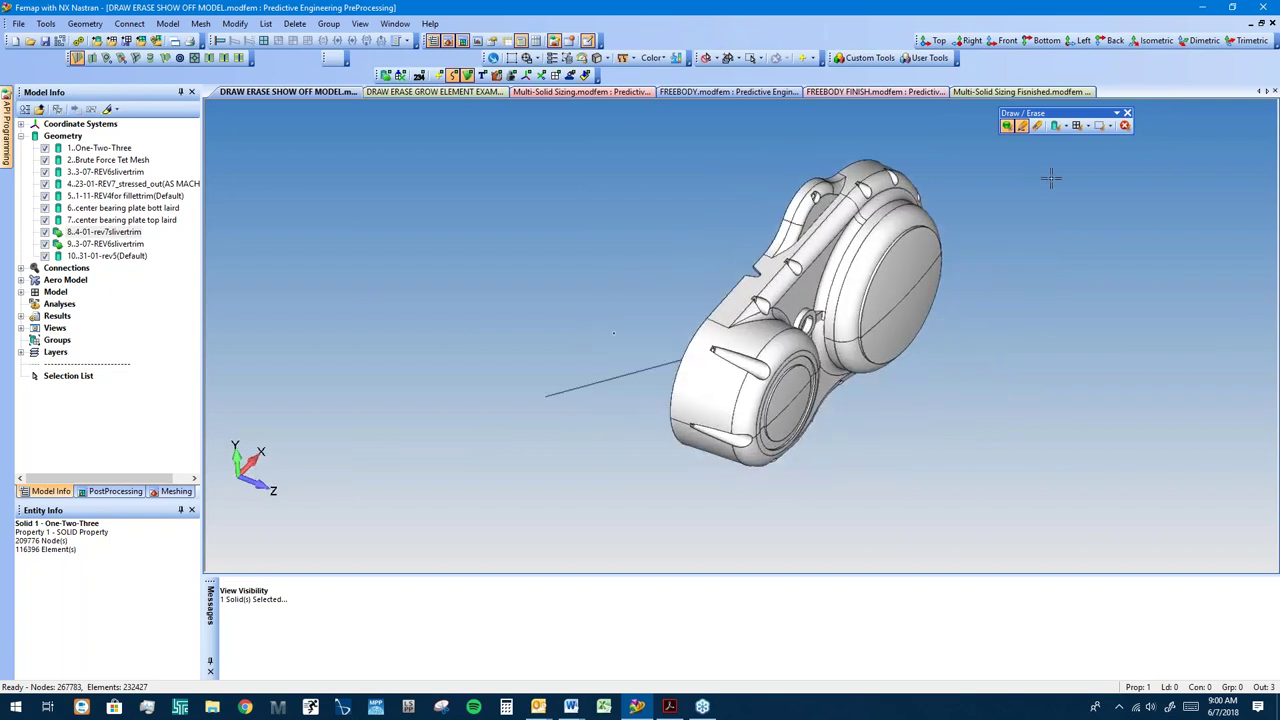
{"action": "left_click", "coordinate": [1018, 125]}
{"action": "mouse_move", "coordinate": [1007, 289]}
{"action": "middle_mouse_down"}
{"action": "mouse_move", "coordinate": [986, 257]}
{"action": "mouse_move", "coordinate": [1062, 277]}
{"action": "mouse_move", "coordinate": [945, 355]}
{"action": "middle_mouse_up"}
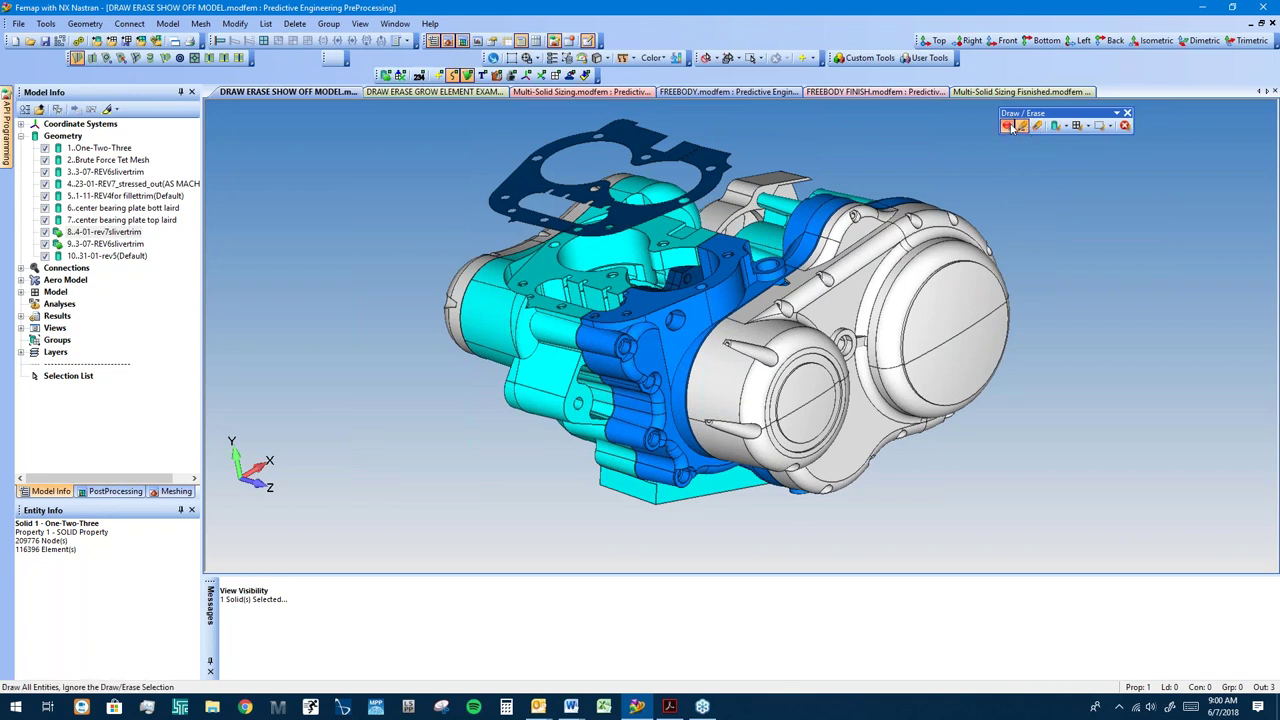
{"action": "left_click", "coordinate": [1008, 127]}
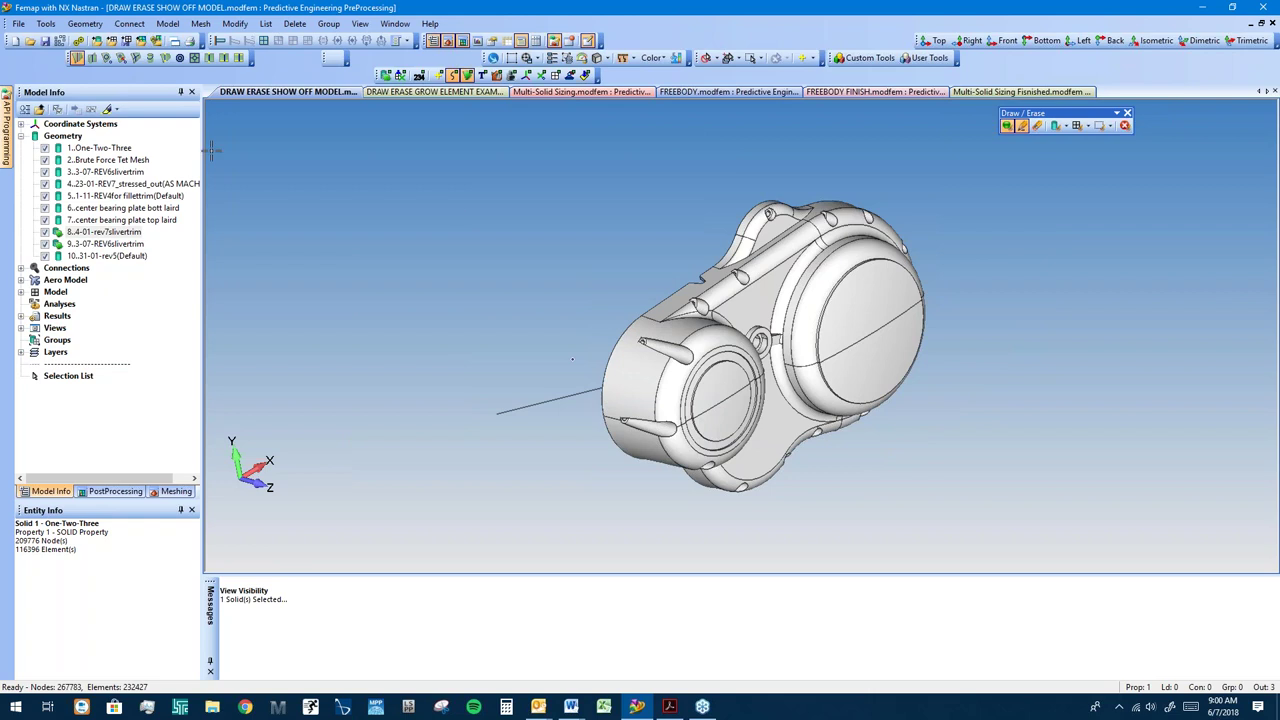
Step: Slice the isolated cover solid with a positive global YZ plane based at 0, 0, 0 in the Basic Rectangular system
{"action": "middle_click_drag", "start_coordinate": [572, 358], "coordinate": [525, 320]}
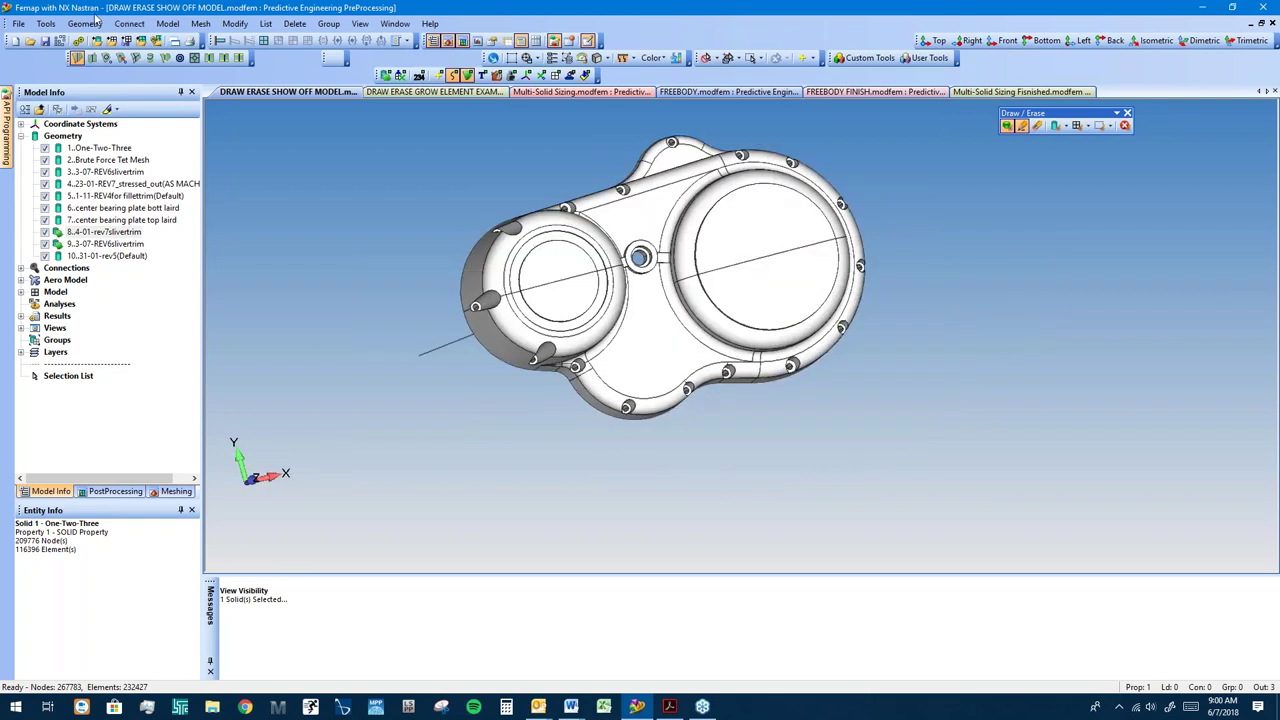
{"action": "left_click", "coordinate": [85, 23]}
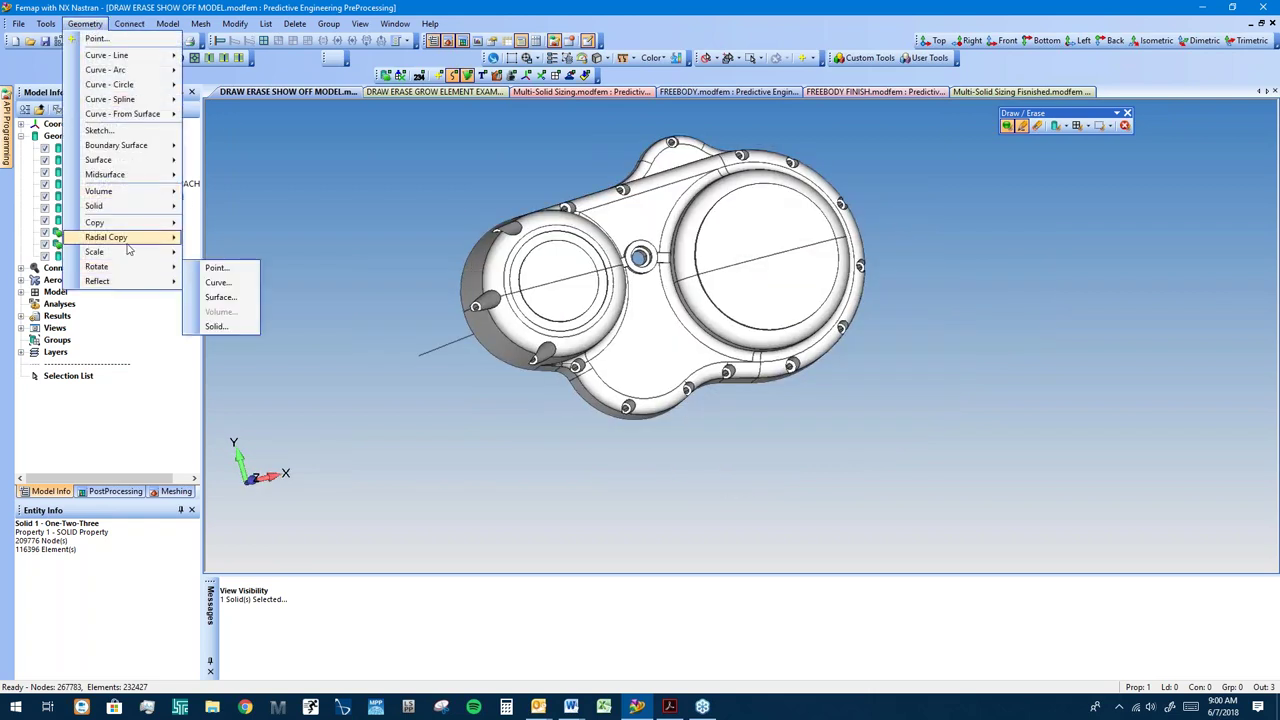
{"action": "mouse_move", "coordinate": [127, 210]}
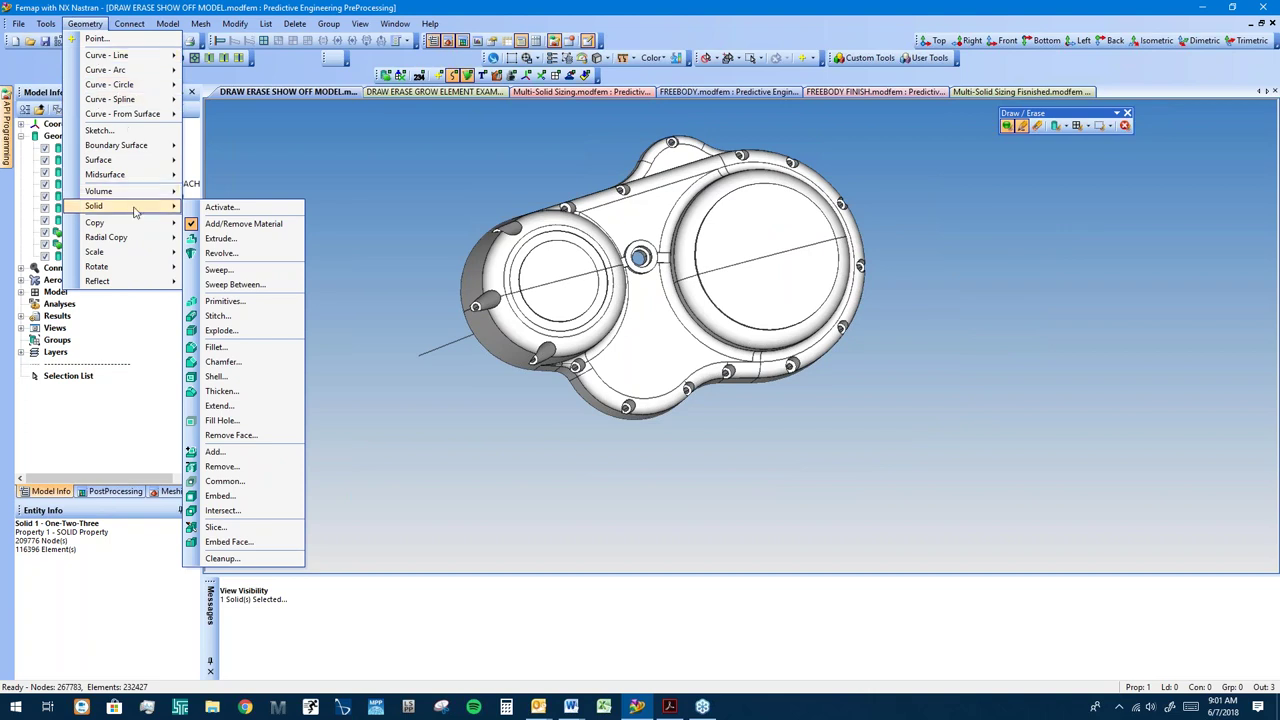
{"action": "left_click", "coordinate": [218, 527]}
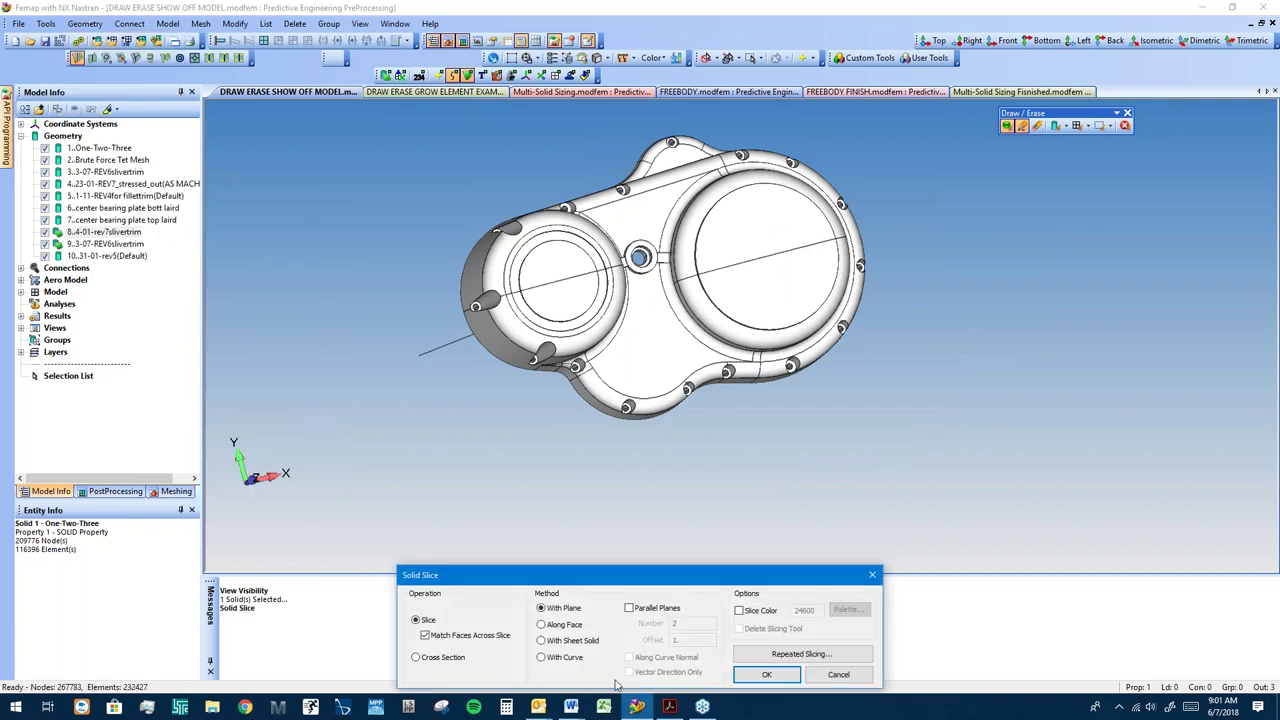
{"action": "left_click", "coordinate": [763, 675]}
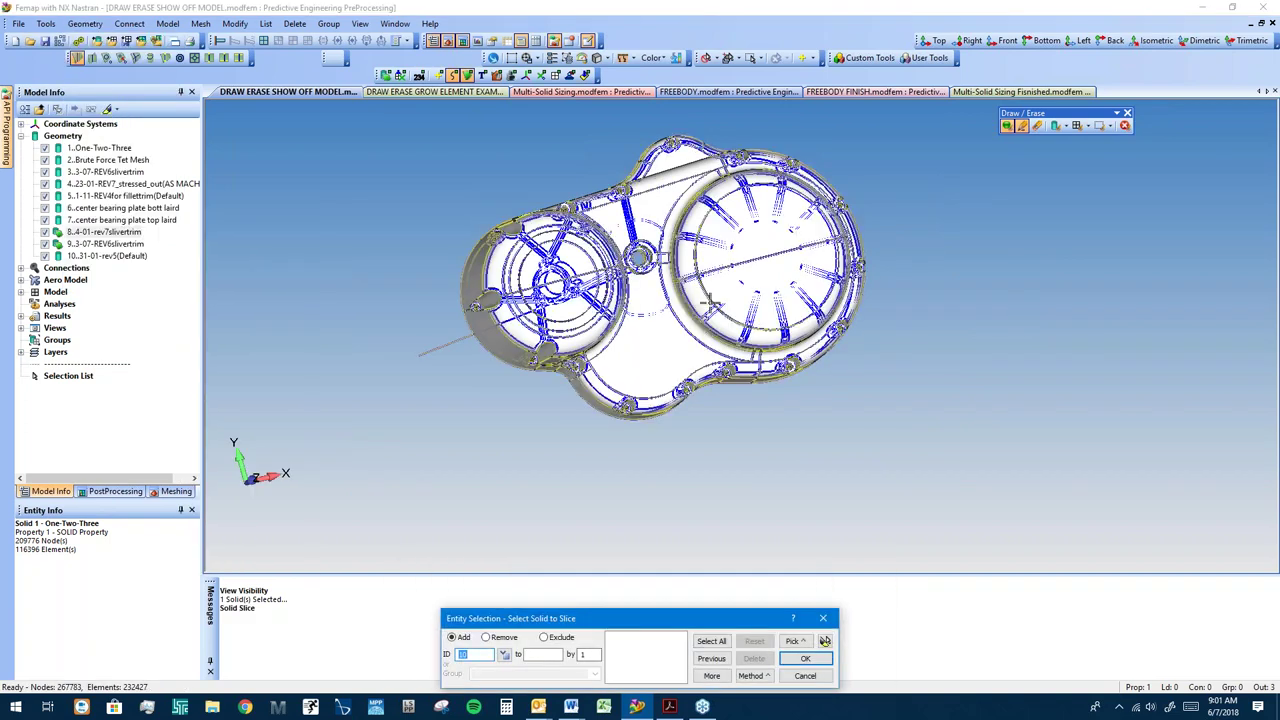
{"action": "left_click", "coordinate": [805, 658]}
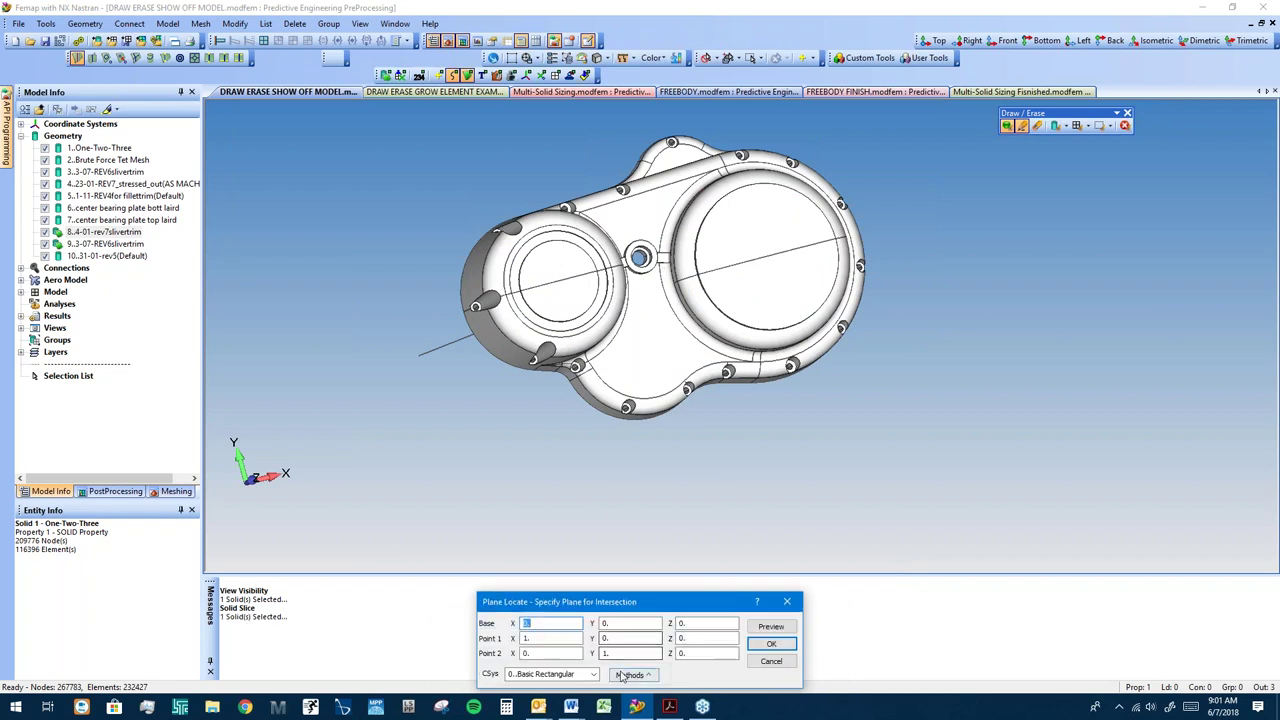
{"action": "left_click", "coordinate": [655, 674]}
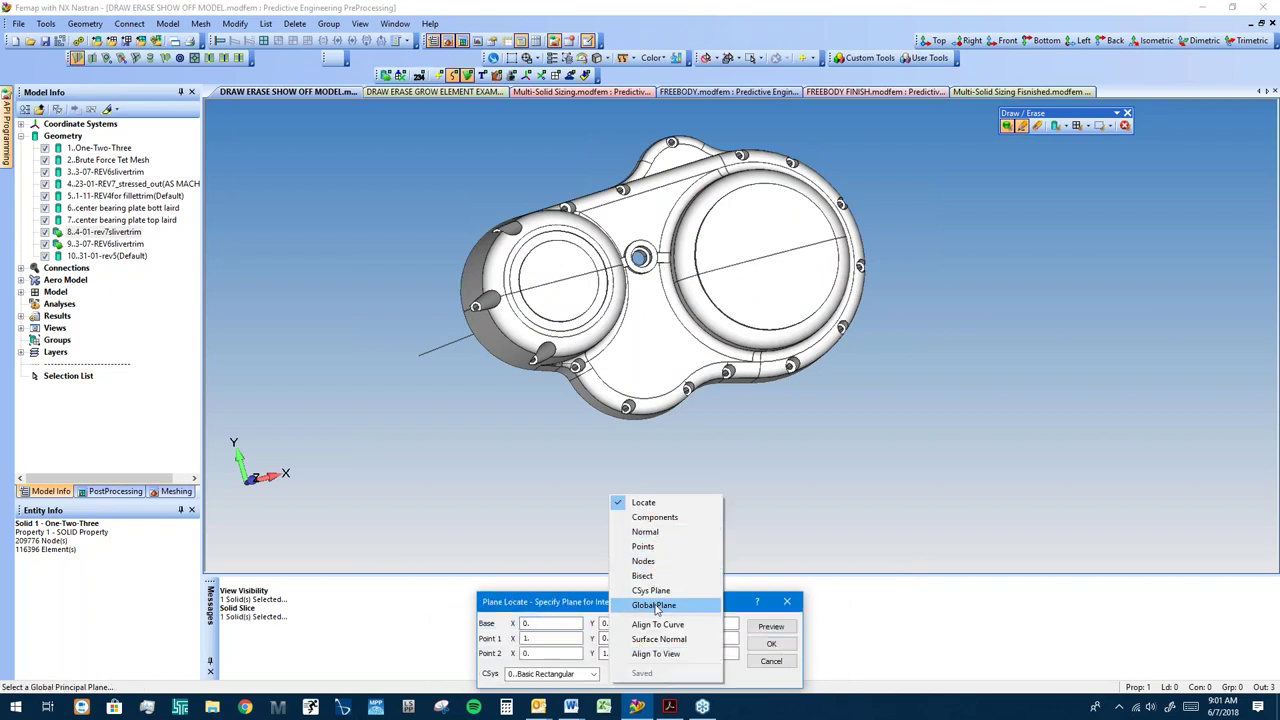
{"action": "left_click", "coordinate": [655, 606]}
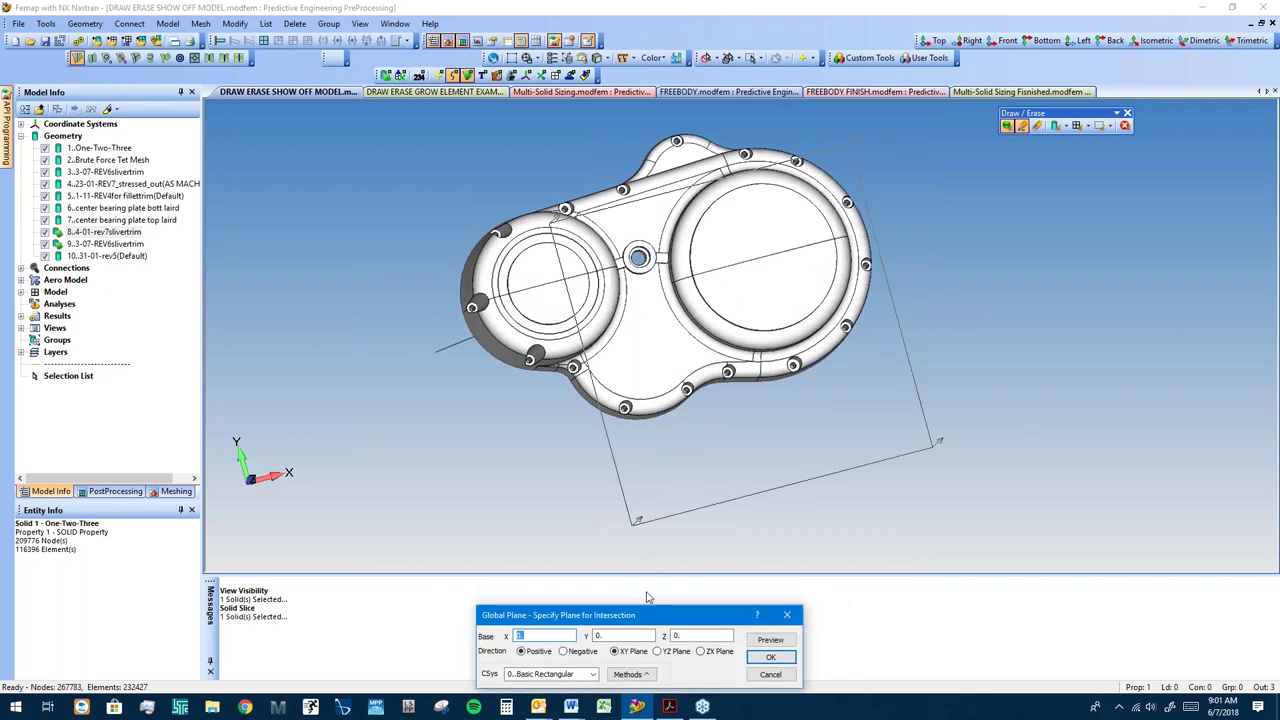
{"action": "left_click", "coordinate": [657, 651]}
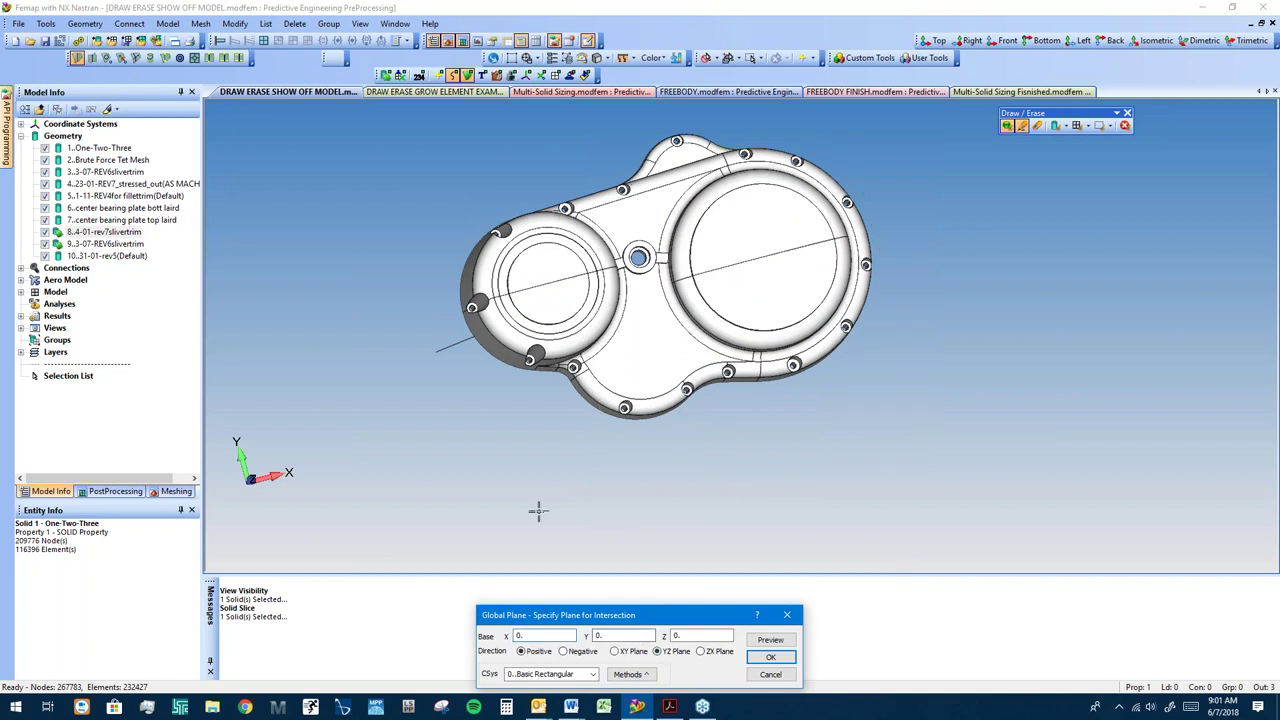
{"action": "left_click", "coordinate": [770, 639]}
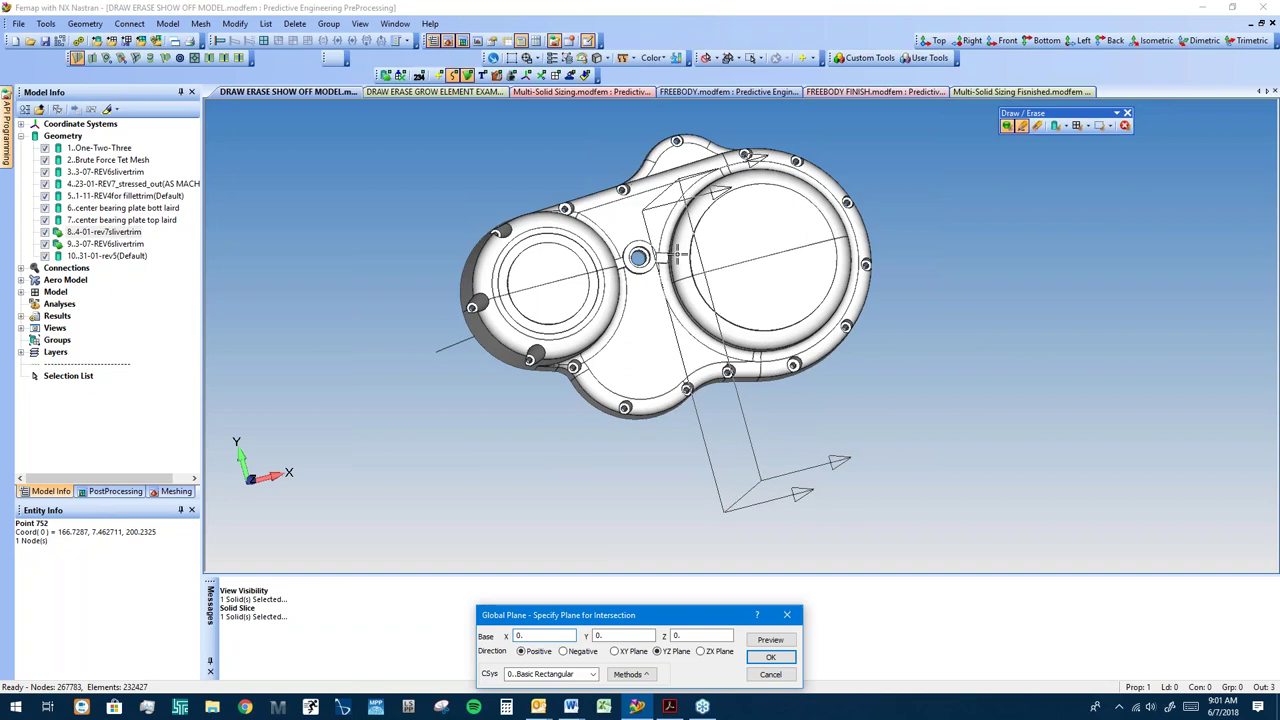
{"action": "key", "text": "Return"}
Step: Turn Draw/Erase off to show the full assembly and clear the Draw/Erase selection
{"action": "middle_click_drag", "start_coordinate": [704, 420], "coordinate": [704, 280]}
{"action": "middle_click_drag", "start_coordinate": [717, 399], "coordinate": [777, 258]}
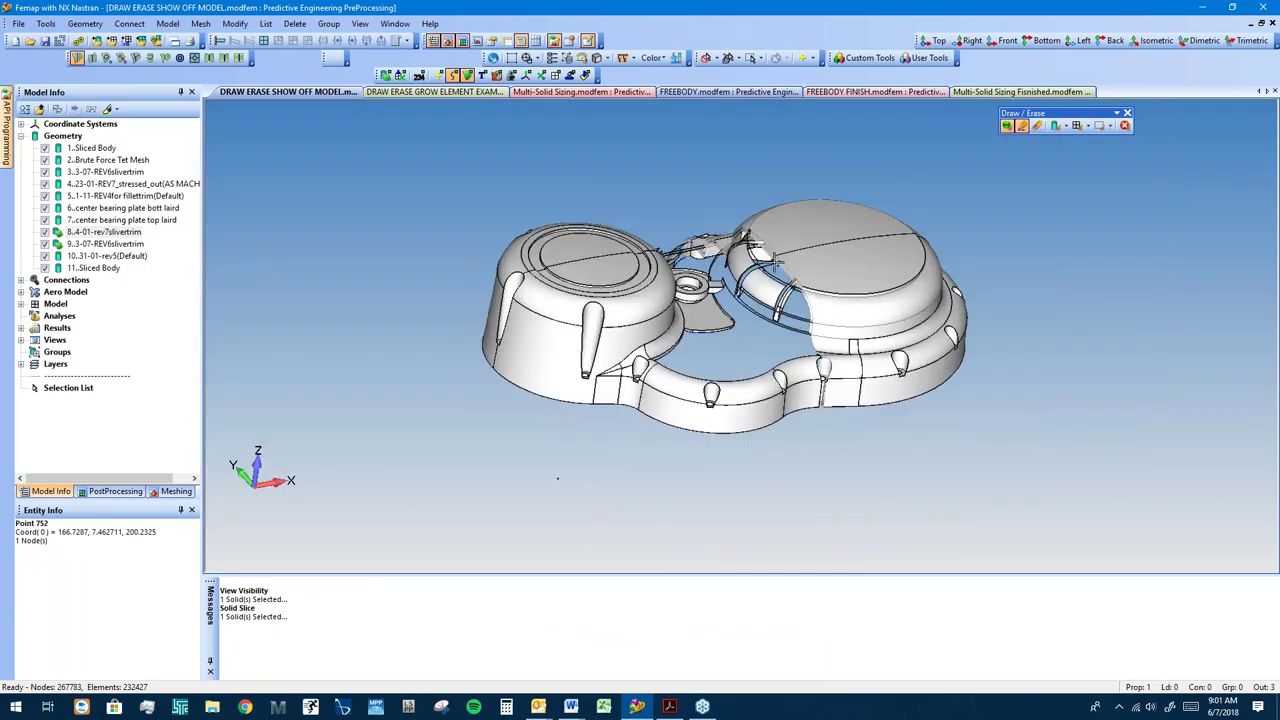
{"action": "left_click", "coordinate": [1007, 126]}
{"action": "middle_click_drag", "start_coordinate": [740, 323], "coordinate": [862, 180]}
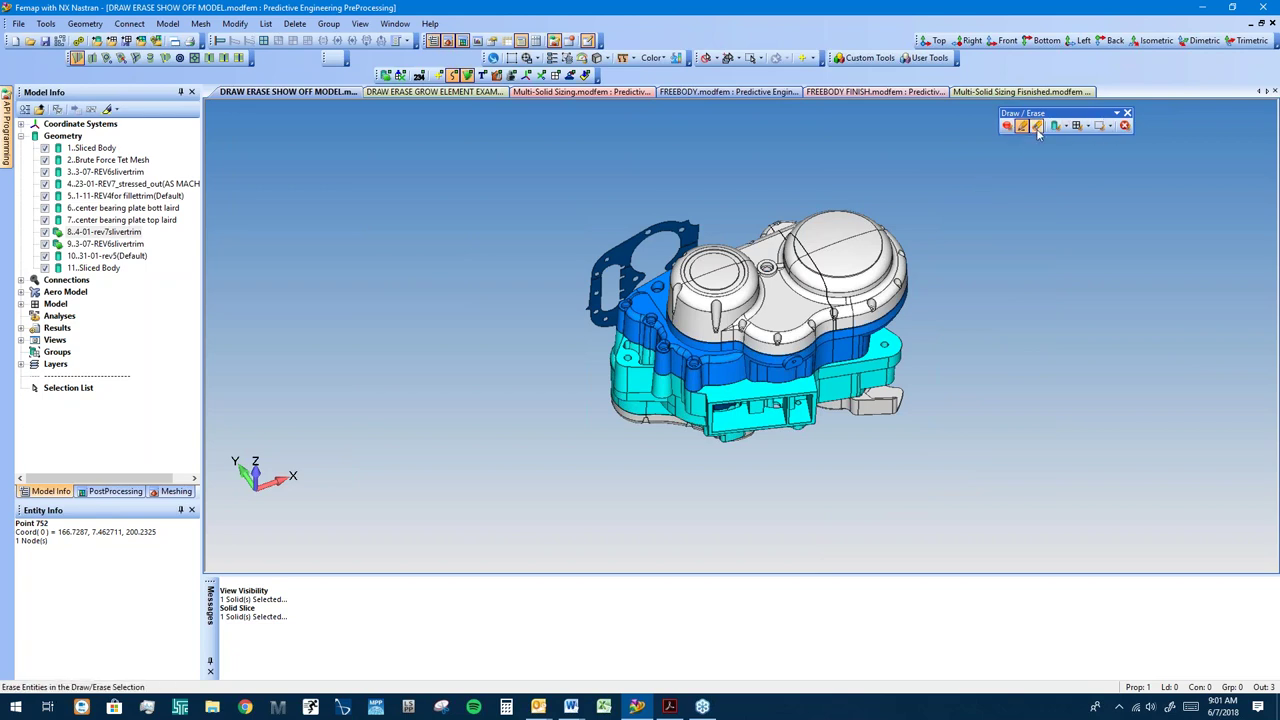
{"action": "middle_click_drag", "start_coordinate": [949, 263], "coordinate": [961, 311]}
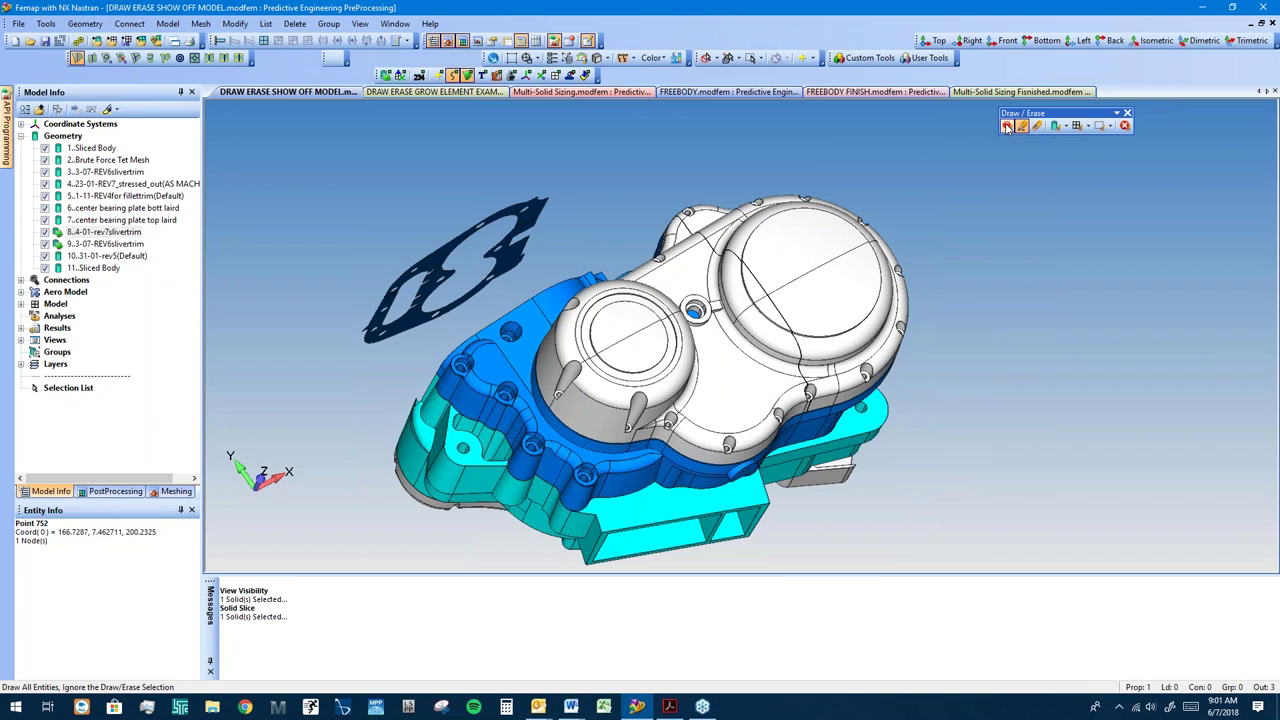
{"action": "left_click", "coordinate": [1125, 125]}
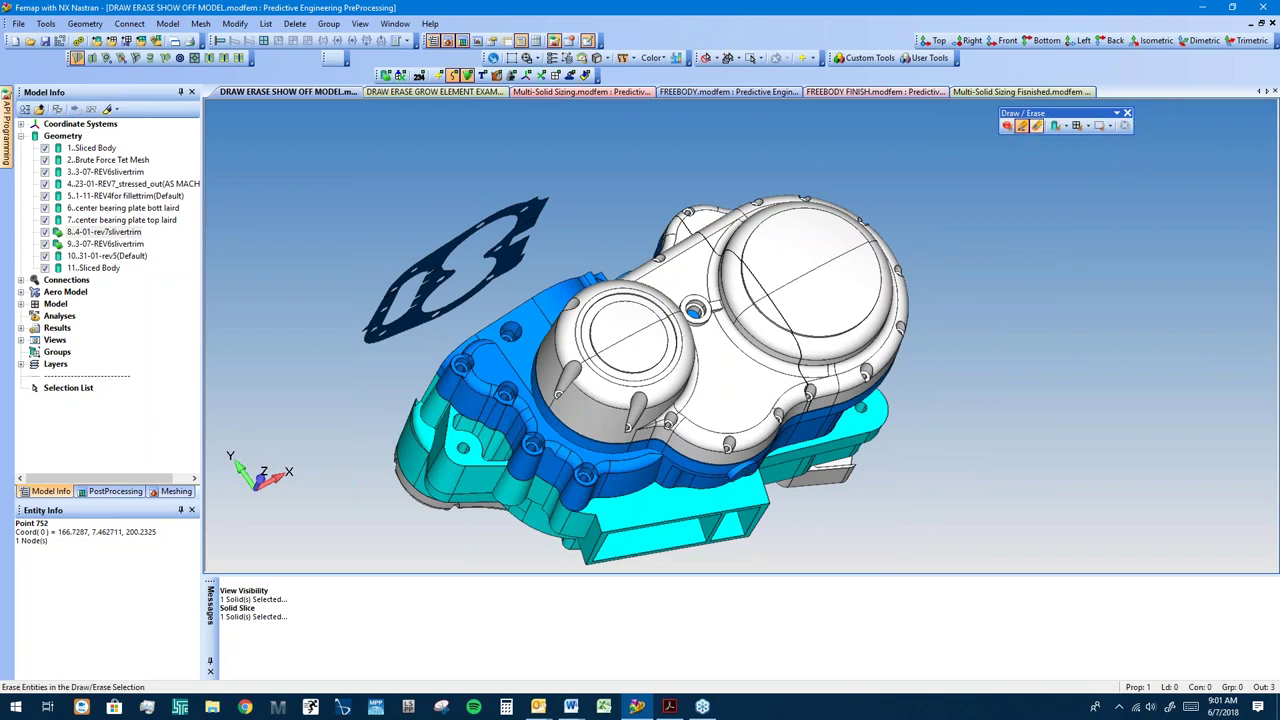
Step: Select both halves of the sliced cover as Draw/Erase solids and draw only these two solids
{"action": "left_click", "coordinate": [1055, 125]}
{"action": "left_click", "coordinate": [897, 208]}
{"action": "left_click", "coordinate": [748, 350]}
{"action": "left_click", "coordinate": [826, 659]}
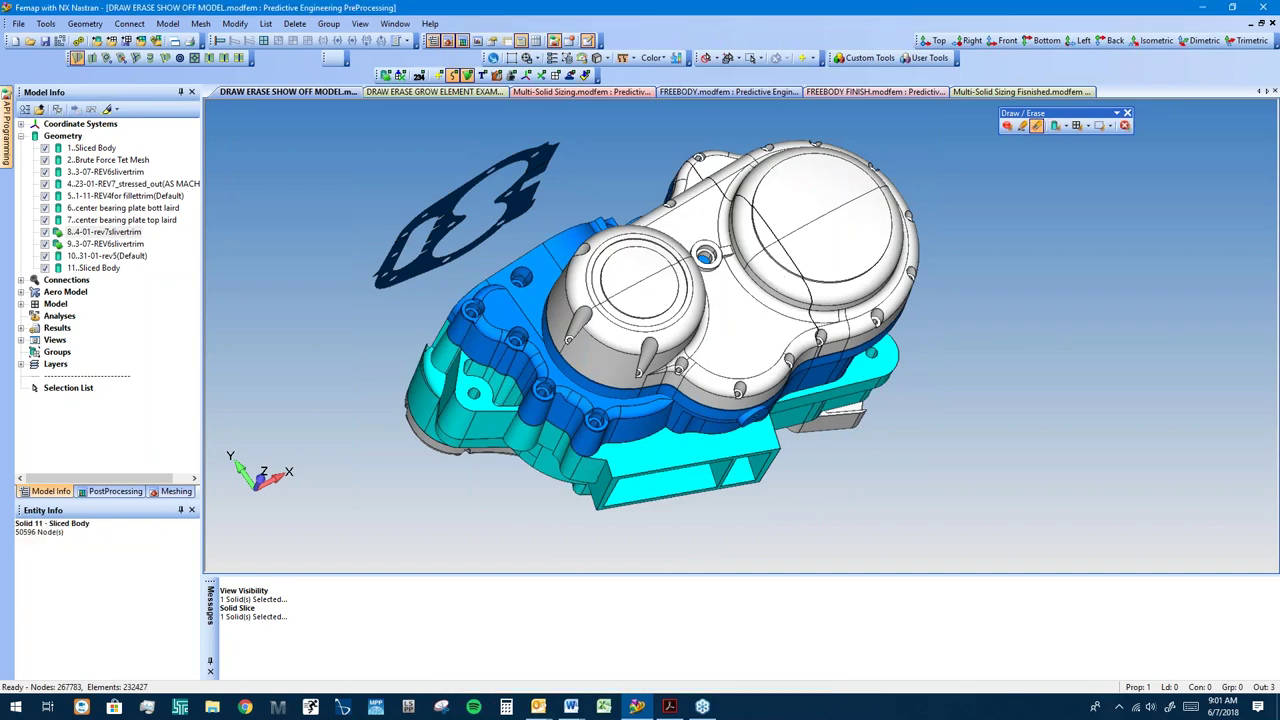
{"action": "left_click", "coordinate": [1008, 125]}
{"action": "middle_click_drag", "start_coordinate": [1004, 318], "coordinate": [773, 352]}
{"action": "mouse_move", "coordinate": [872, 380]}
{"action": "middle_mouse_down"}
{"action": "mouse_move", "coordinate": [983, 229]}
{"action": "mouse_move", "coordinate": [1000, 180]}
{"action": "mouse_move", "coordinate": [986, 283]}
{"action": "mouse_move", "coordinate": [918, 218]}
{"action": "middle_mouse_up"}
{"action": "left_click", "coordinate": [1020, 126]}
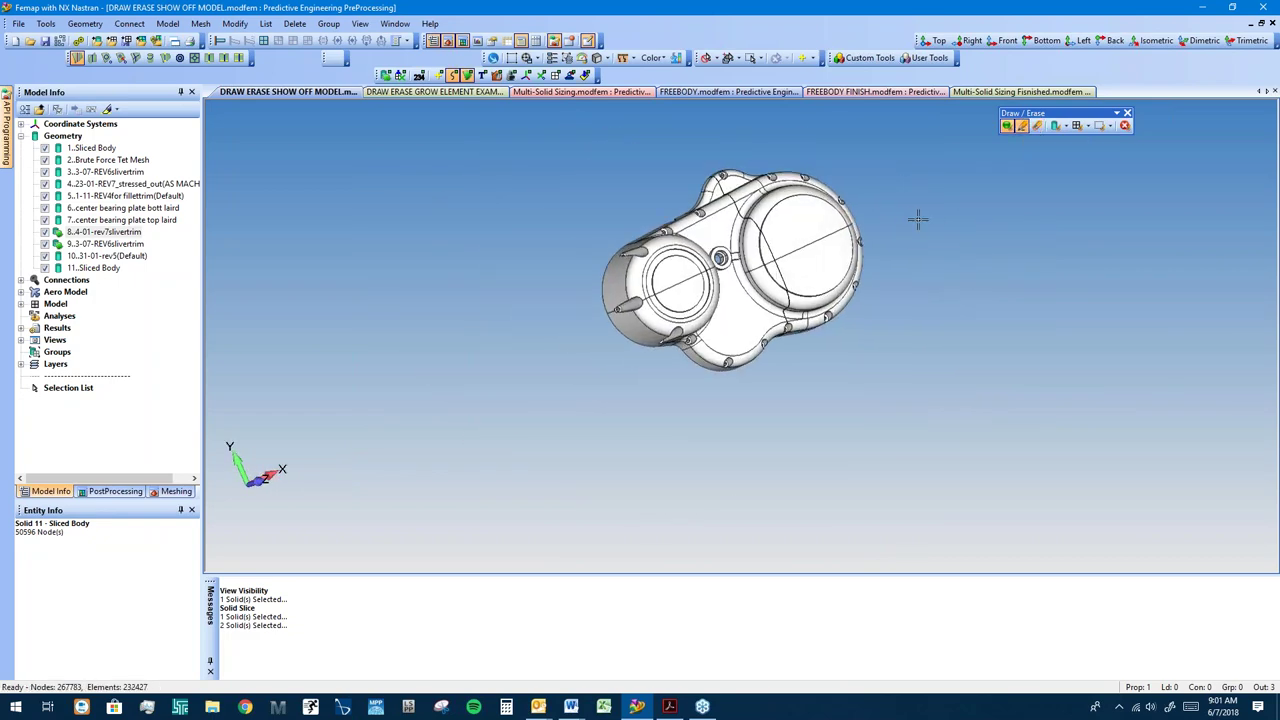
Step: Look at the Draw/Erase option for creating a group from the two drawn cover halves
{"action": "left_click", "coordinate": [1102, 127]}
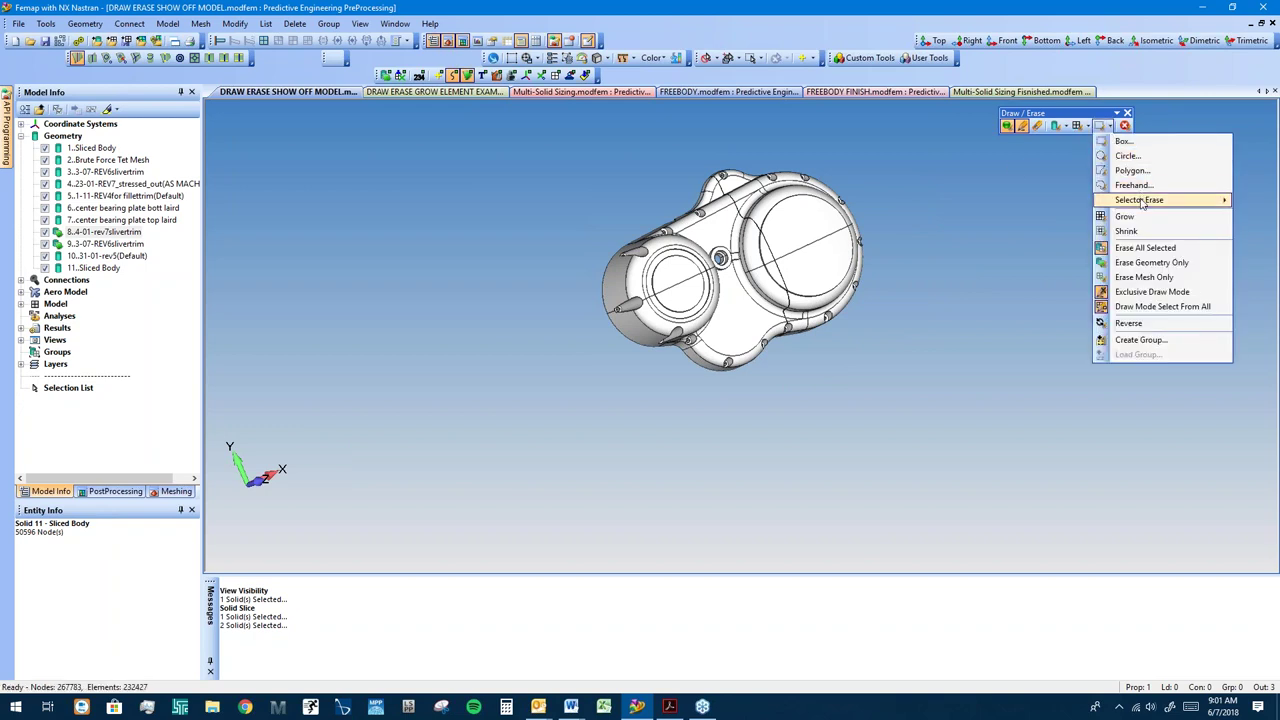
{"action": "left_click", "coordinate": [1149, 342]}
{"action": "left_click", "coordinate": [711, 677]}
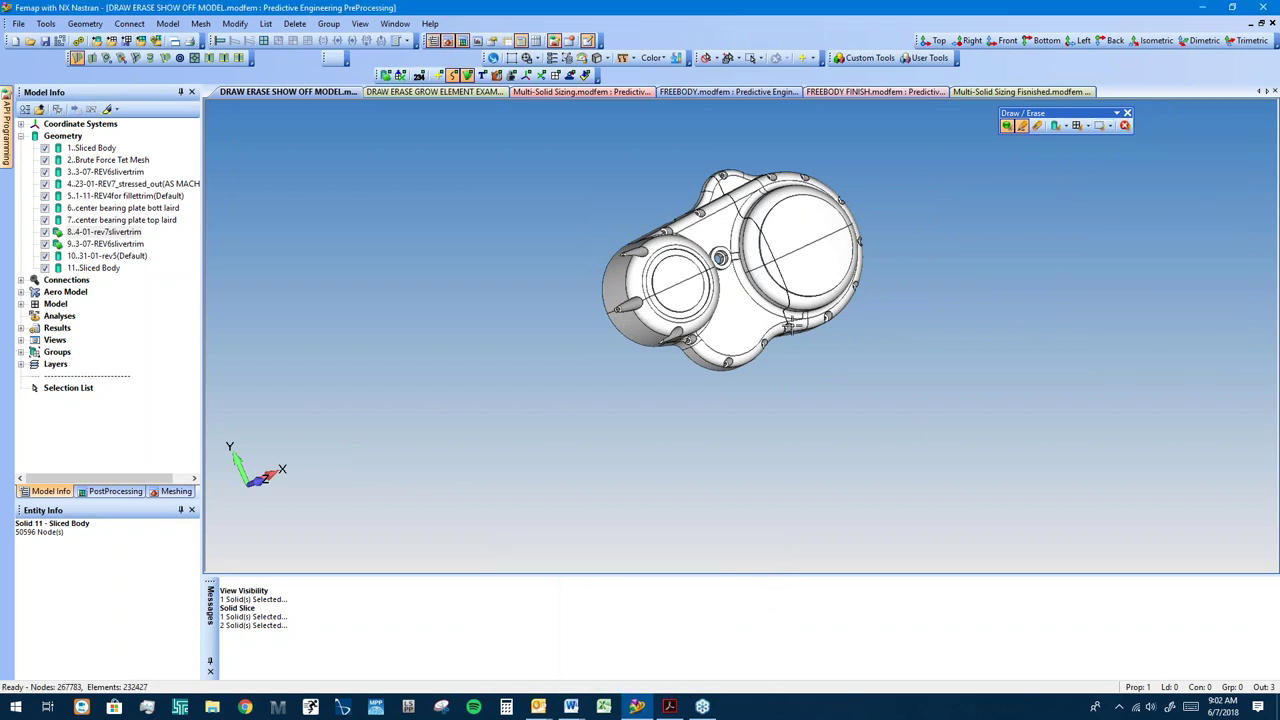
Step: Add surface 1478 of the blue housing to the Draw/Erase selection so that it is drawn with the cover halves
{"action": "left_click", "coordinate": [1060, 126]}
{"action": "left_click", "coordinate": [1065, 167]}
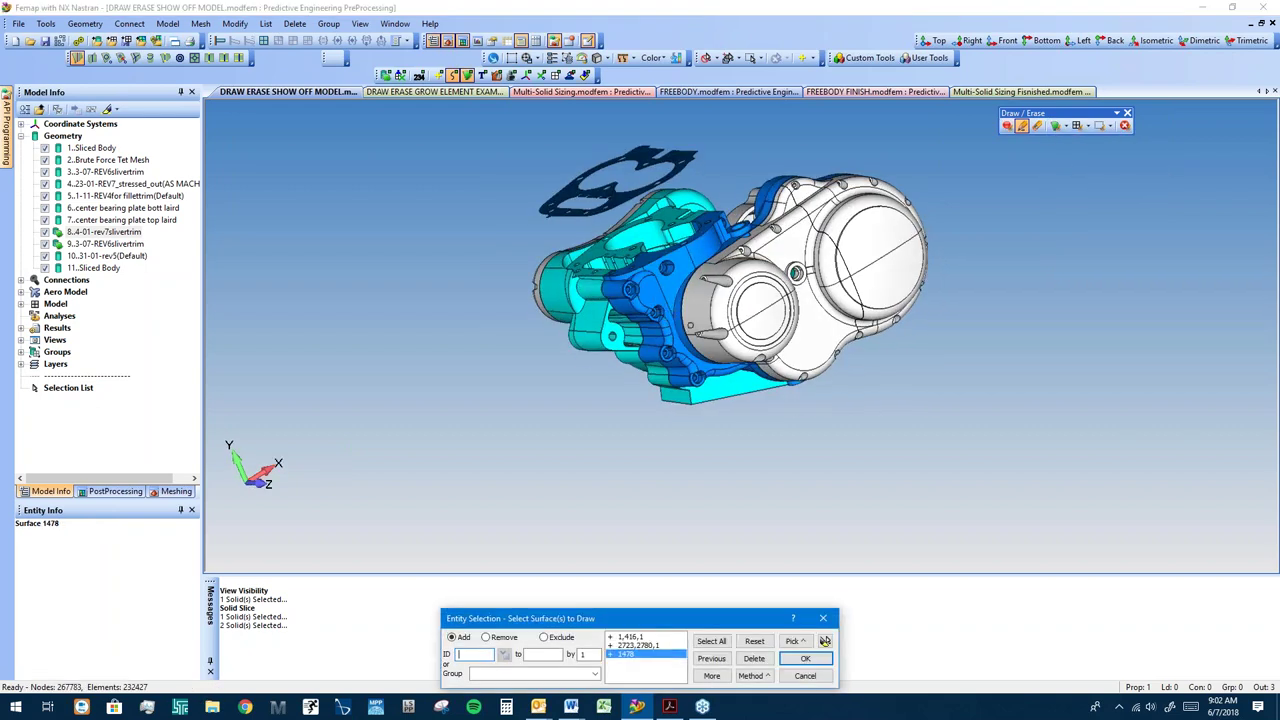
{"action": "left_click", "coordinate": [805, 658]}
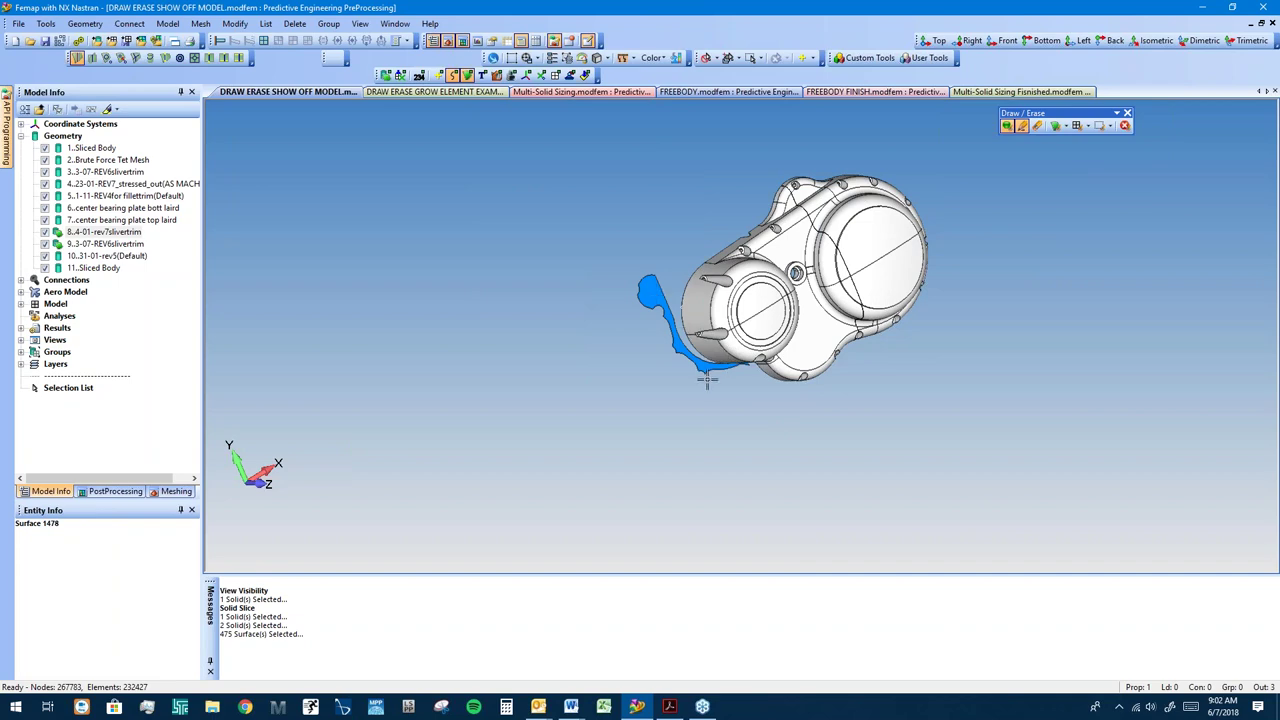
Step: Clear all Draw/Erase selections to redraw the full assembly, and turn on the display of its element mesh
{"action": "left_click", "coordinate": [1103, 126]}
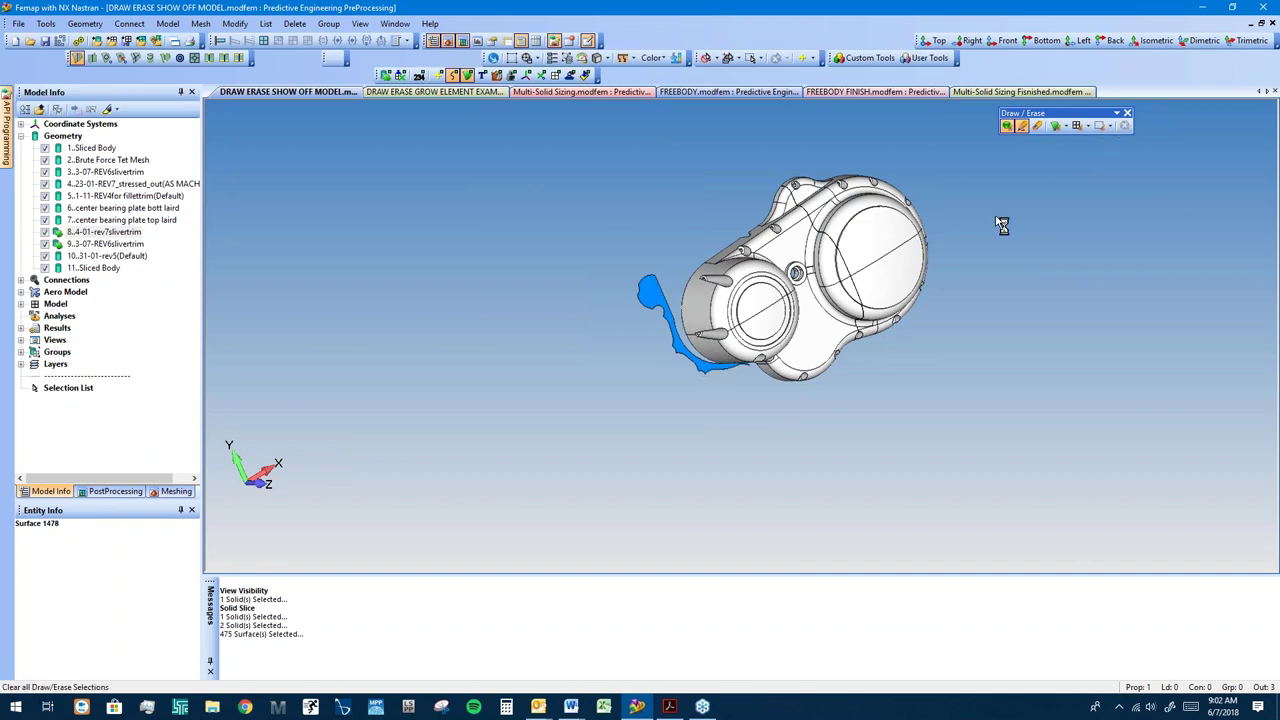
{"action": "scroll", "coordinate": [912, 400], "scroll_direction": "down", "scroll_amount": 2}
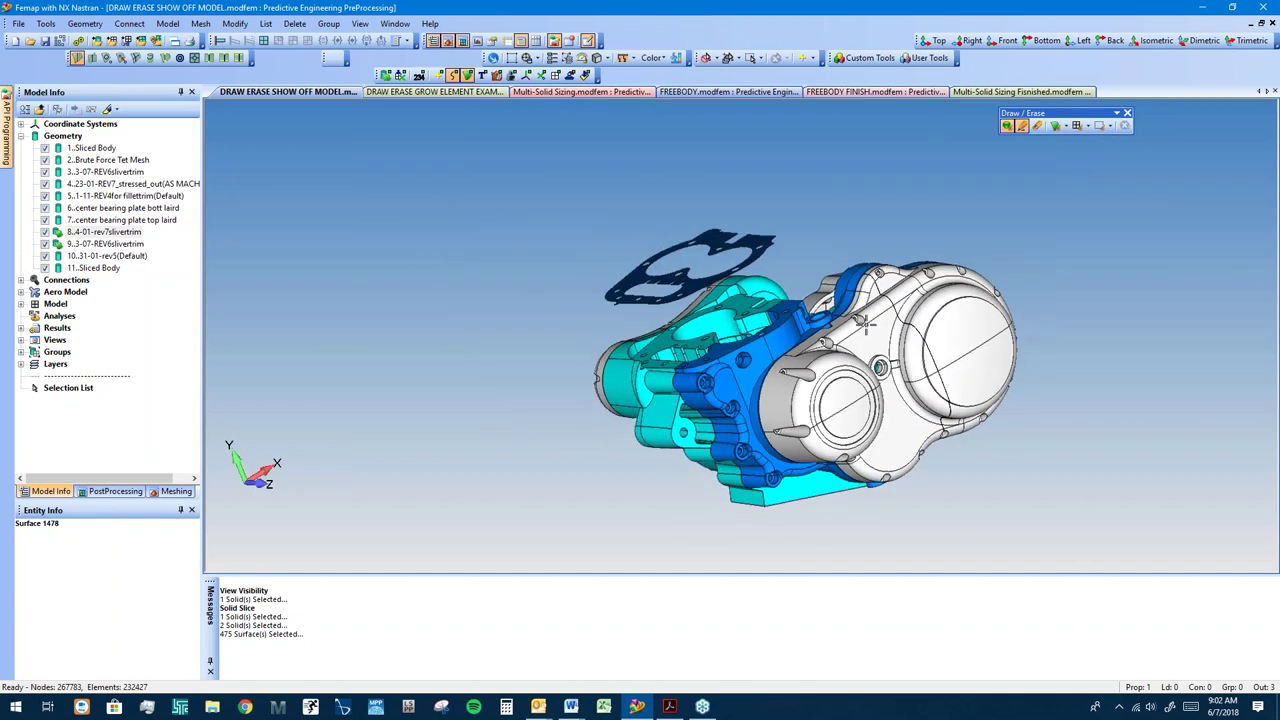
{"action": "middle_click_drag", "start_coordinate": [778, 343], "coordinate": [595, 312]}
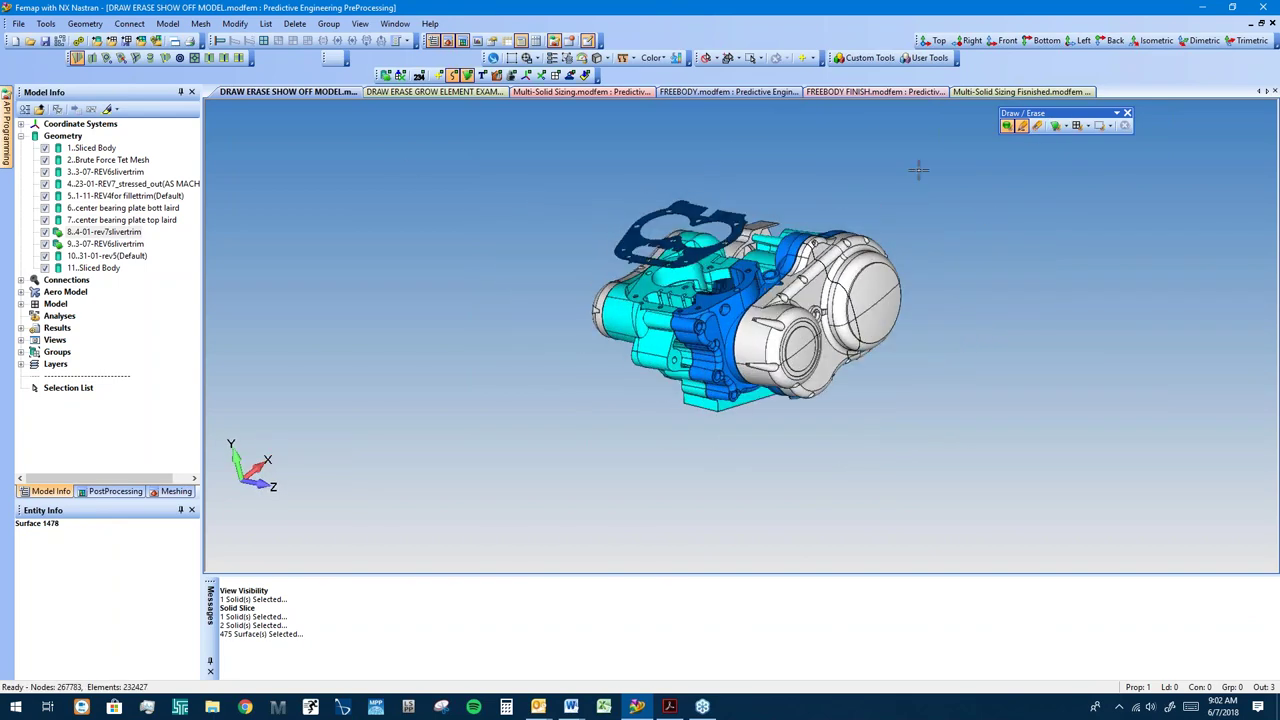
{"action": "left_click", "coordinate": [557, 76]}
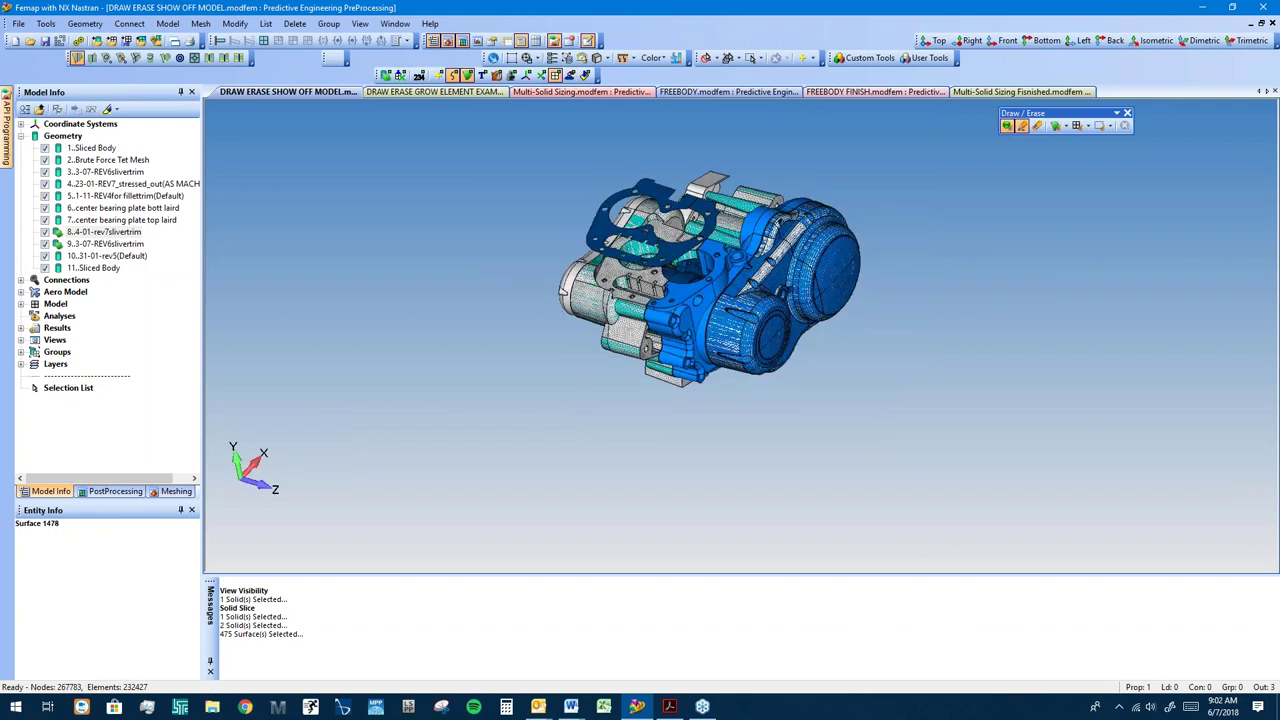
Step: Look through Draw/Erase selection by elements and by materials without selecting anything, and review the geometry selection options
{"action": "left_click", "coordinate": [1088, 128]}
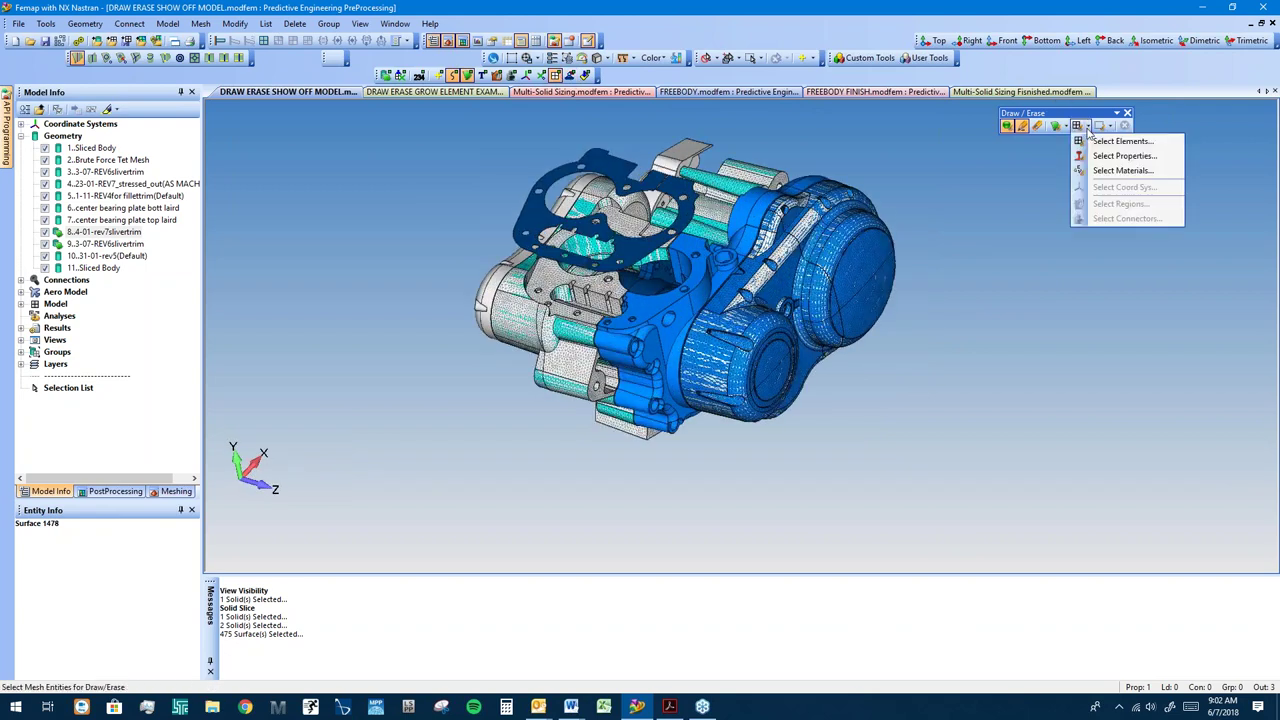
{"action": "left_click", "coordinate": [1100, 138]}
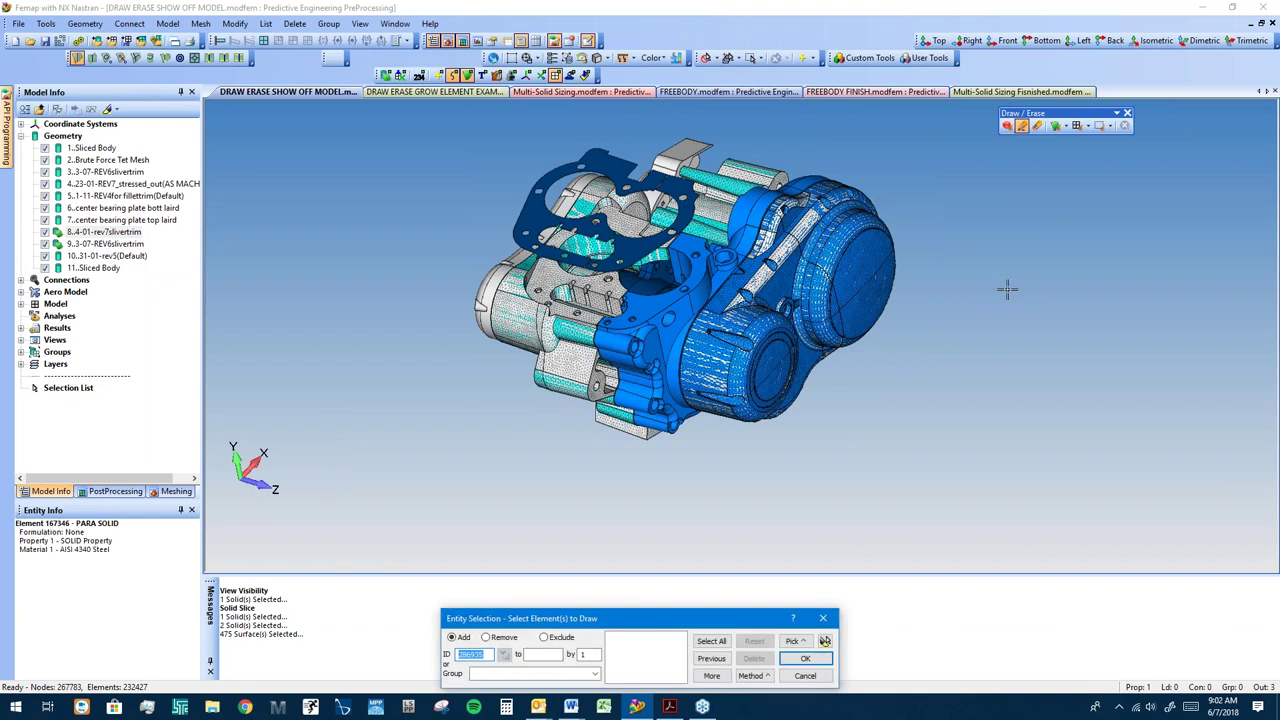
{"action": "left_click", "coordinate": [805, 675]}
{"action": "left_click", "coordinate": [1088, 127]}
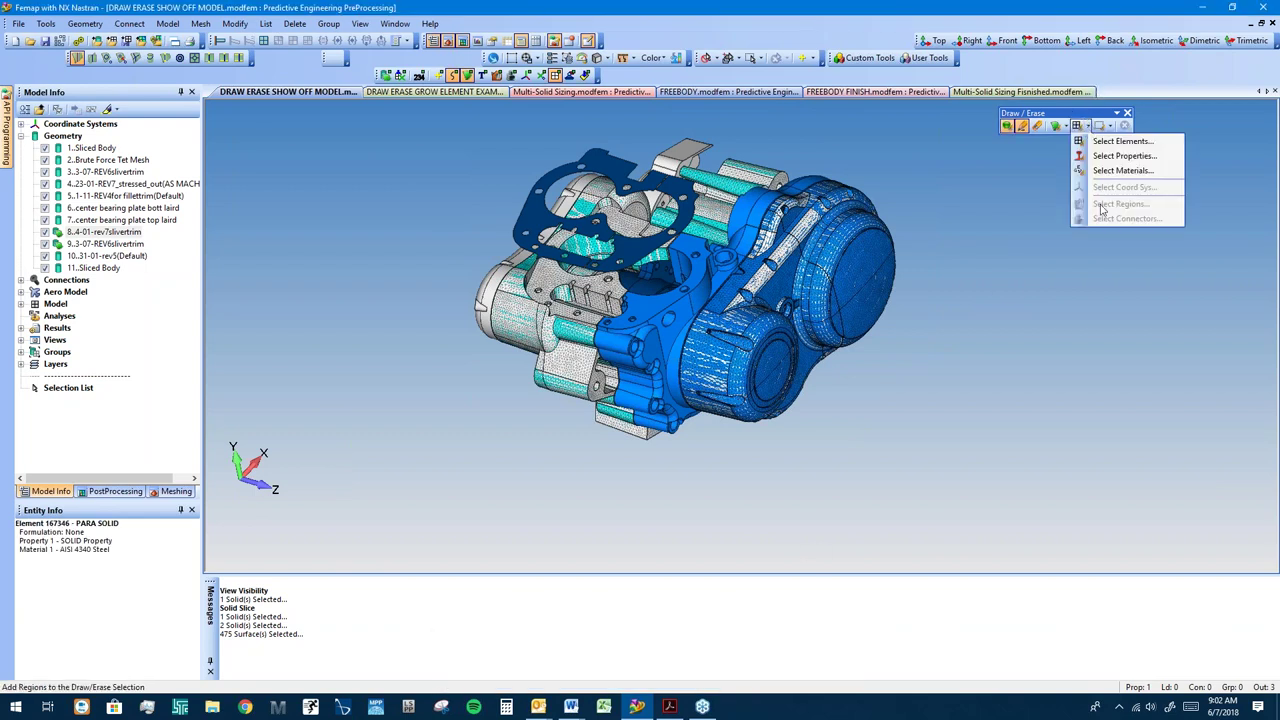
{"action": "left_click", "coordinate": [1104, 171]}
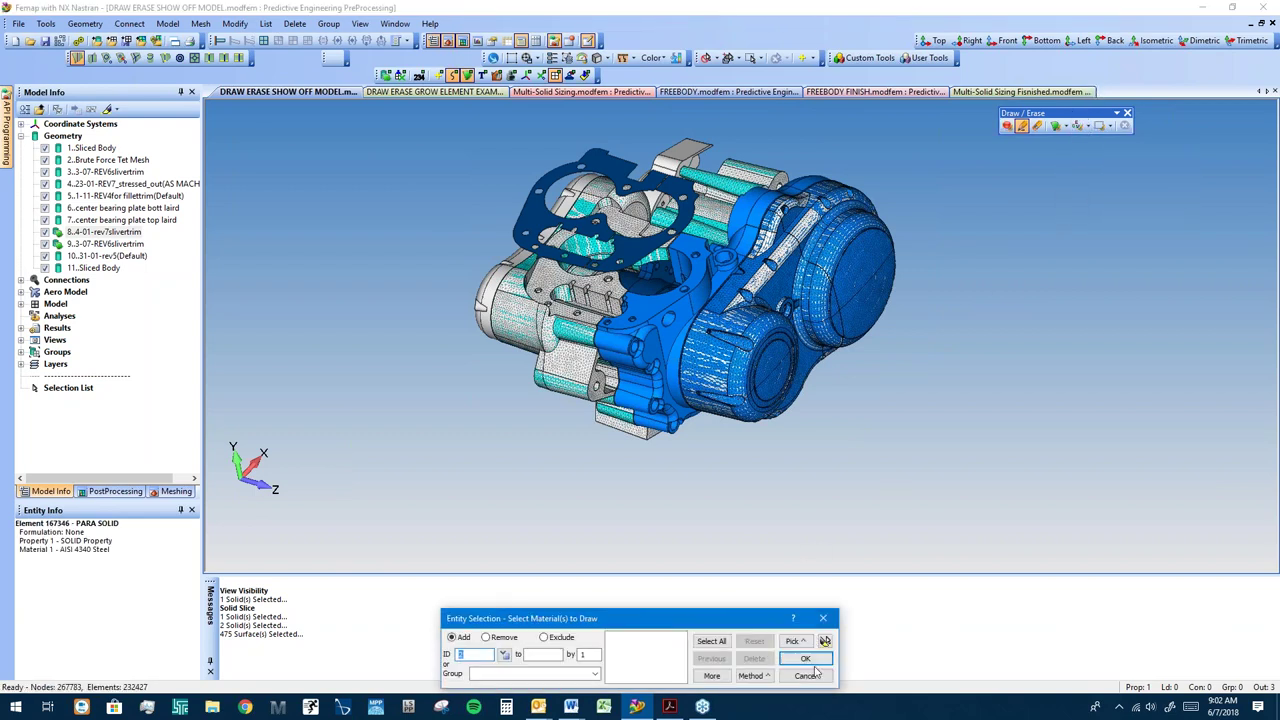
{"action": "key", "text": "Return"}
{"action": "left_click", "coordinate": [1065, 127]}
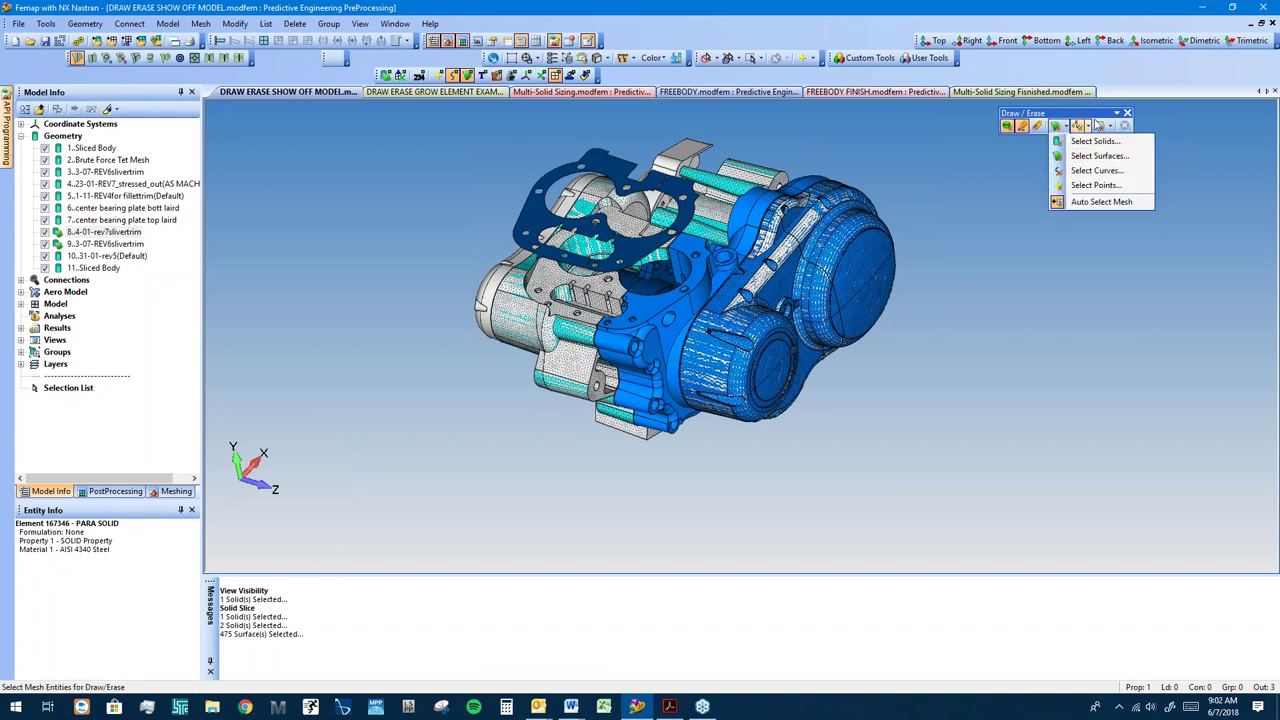
Step: Draw only the elements of property 1 with Draw/Erase and inspect the isolated cover mesh
{"action": "mouse_move", "coordinate": [1095, 127]}
{"action": "left_click", "coordinate": [1122, 156]}
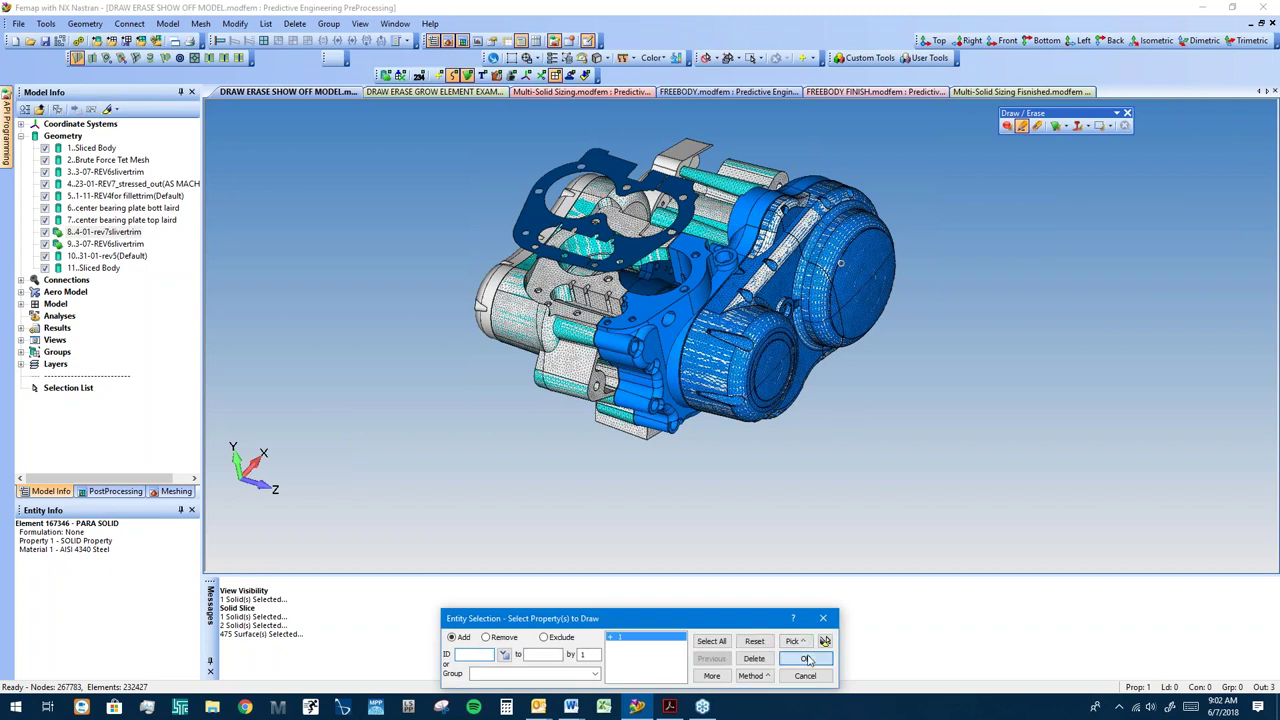
{"action": "left_click", "coordinate": [805, 658]}
{"action": "mouse_move", "coordinate": [860, 318]}
{"action": "middle_mouse_down"}
{"action": "mouse_move", "coordinate": [1049, 286]}
{"action": "mouse_move", "coordinate": [897, 380]}
{"action": "mouse_move", "coordinate": [1010, 360]}
{"action": "middle_mouse_up"}
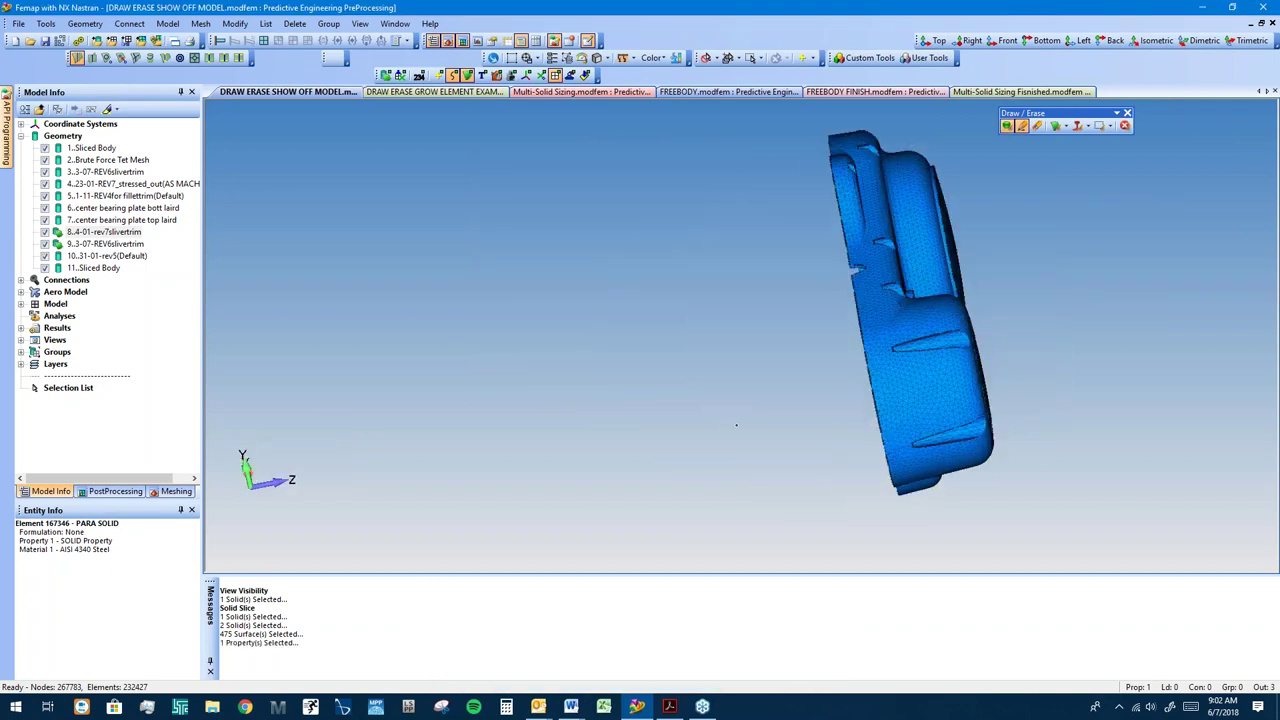
{"action": "left_click", "coordinate": [1062, 127]}
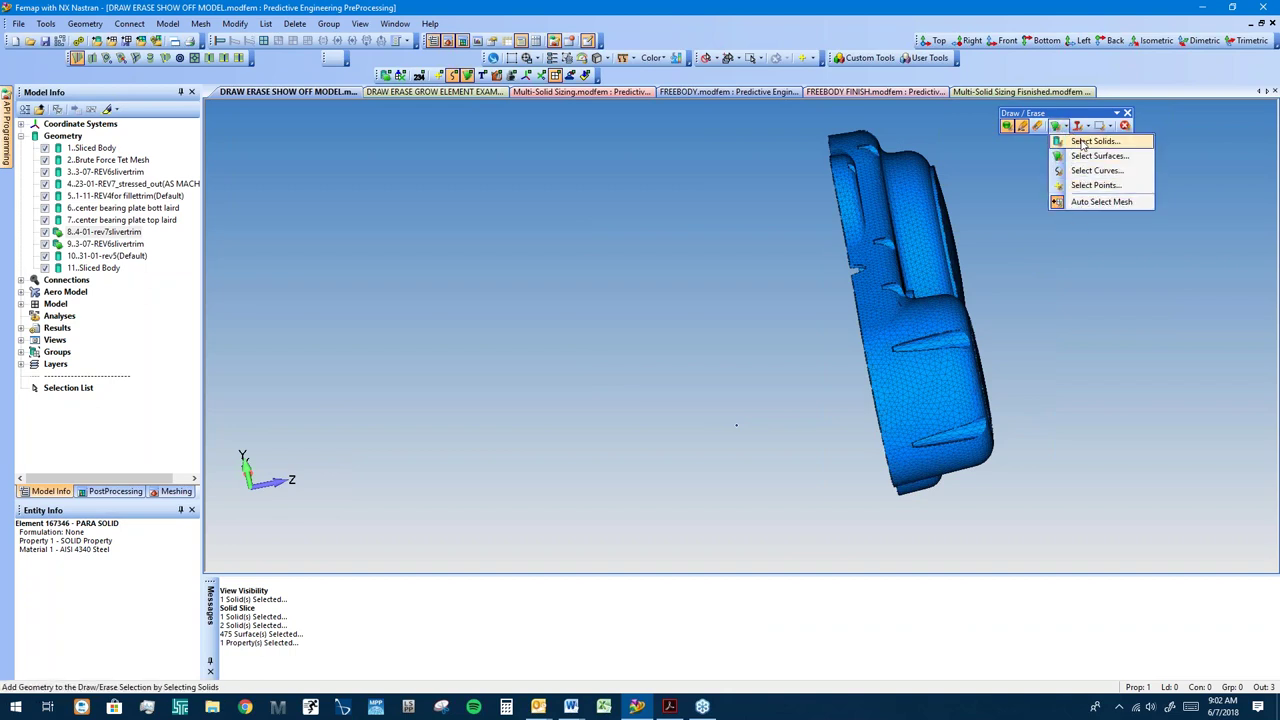
{"action": "middle_click_drag", "start_coordinate": [1000, 200], "coordinate": [935, 252]}
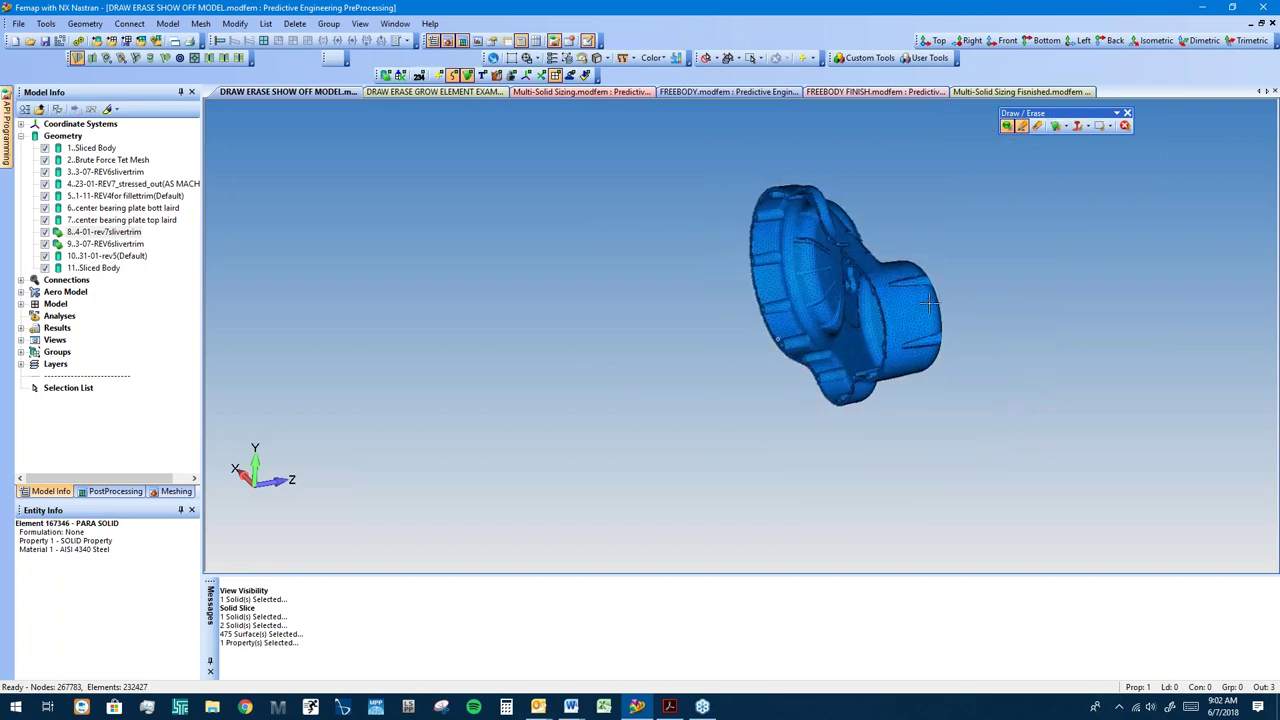
{"action": "middle_click_drag", "start_coordinate": [930, 300], "coordinate": [834, 317]}
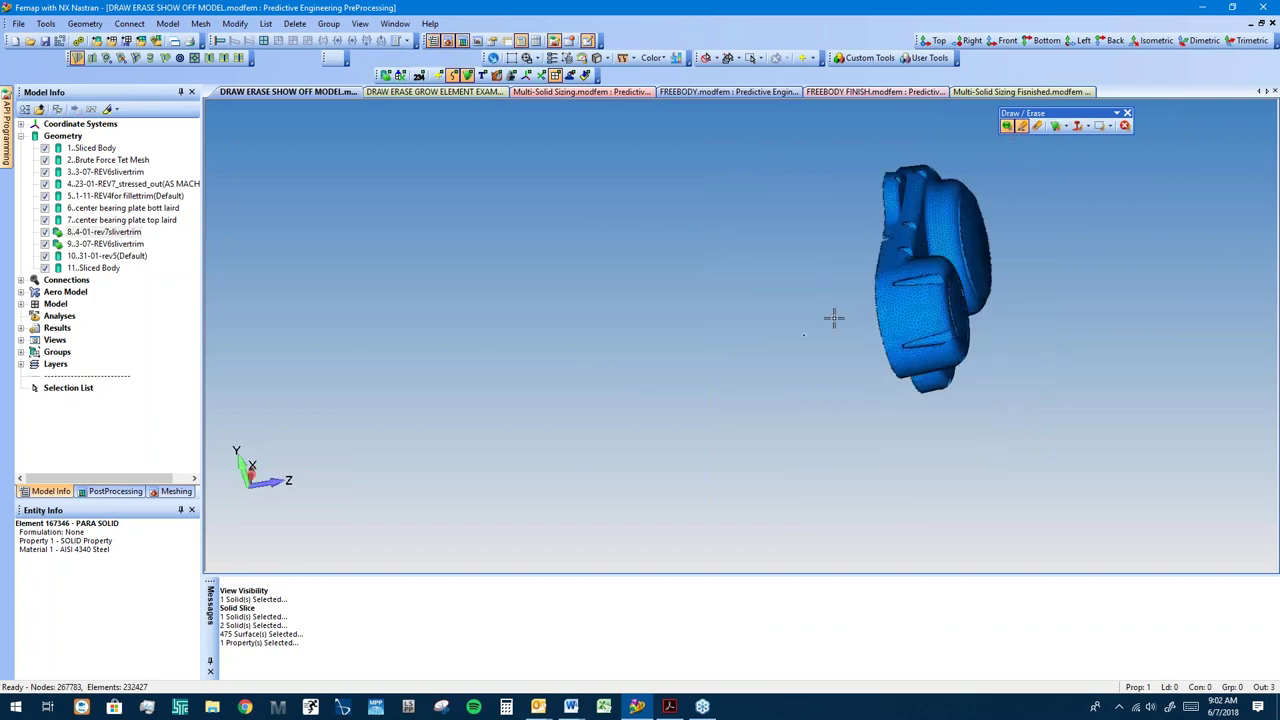
Step: Look at the Draw/Erase grow and shrink options, and examine the isolated cover mesh from several sides
{"action": "left_click", "coordinate": [1108, 126]}
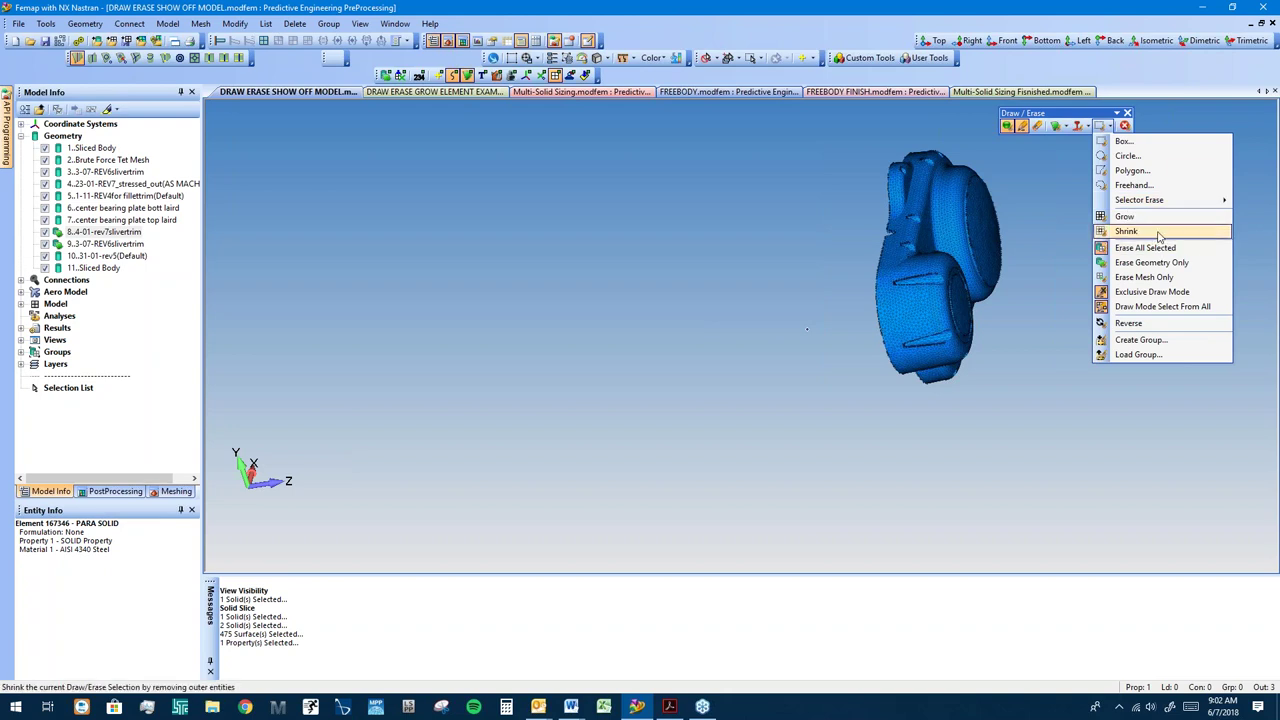
{"action": "middle_click_drag", "start_coordinate": [807, 328], "coordinate": [795, 226]}
{"action": "middle_click_drag", "start_coordinate": [957, 265], "coordinate": [932, 284]}
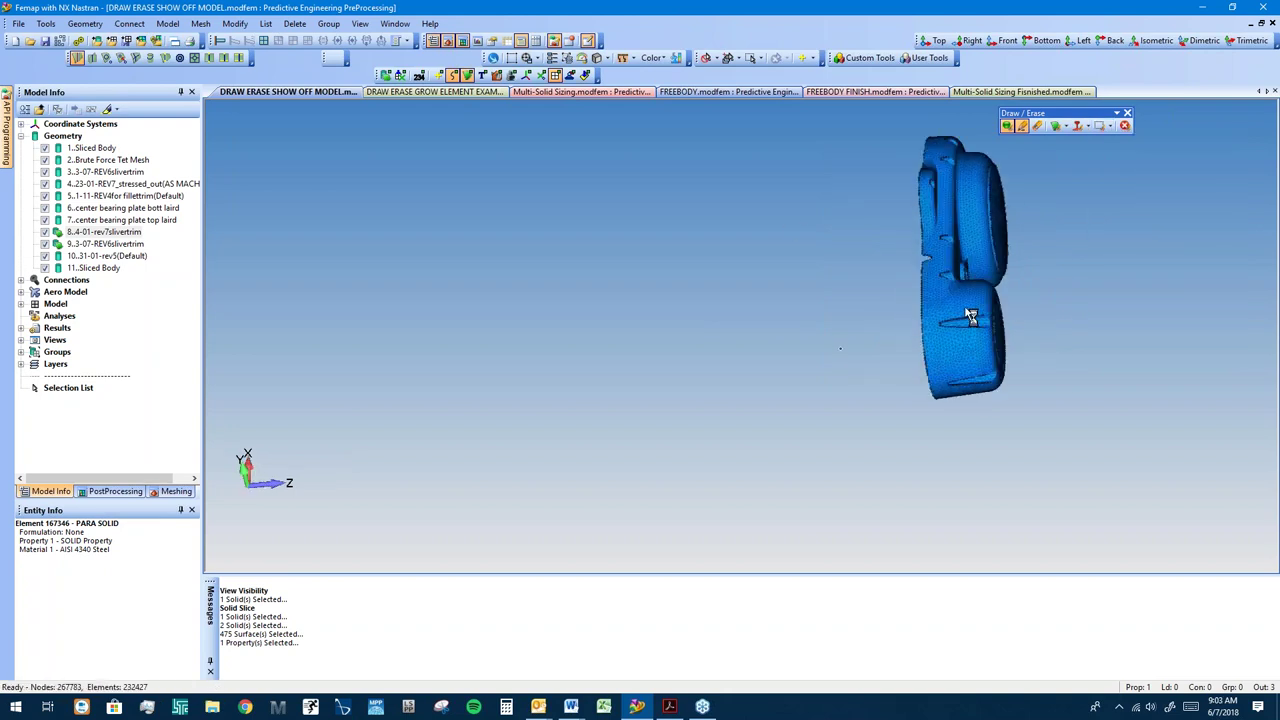
{"action": "scroll", "coordinate": [930, 285], "scroll_direction": "up", "scroll_amount": 2}
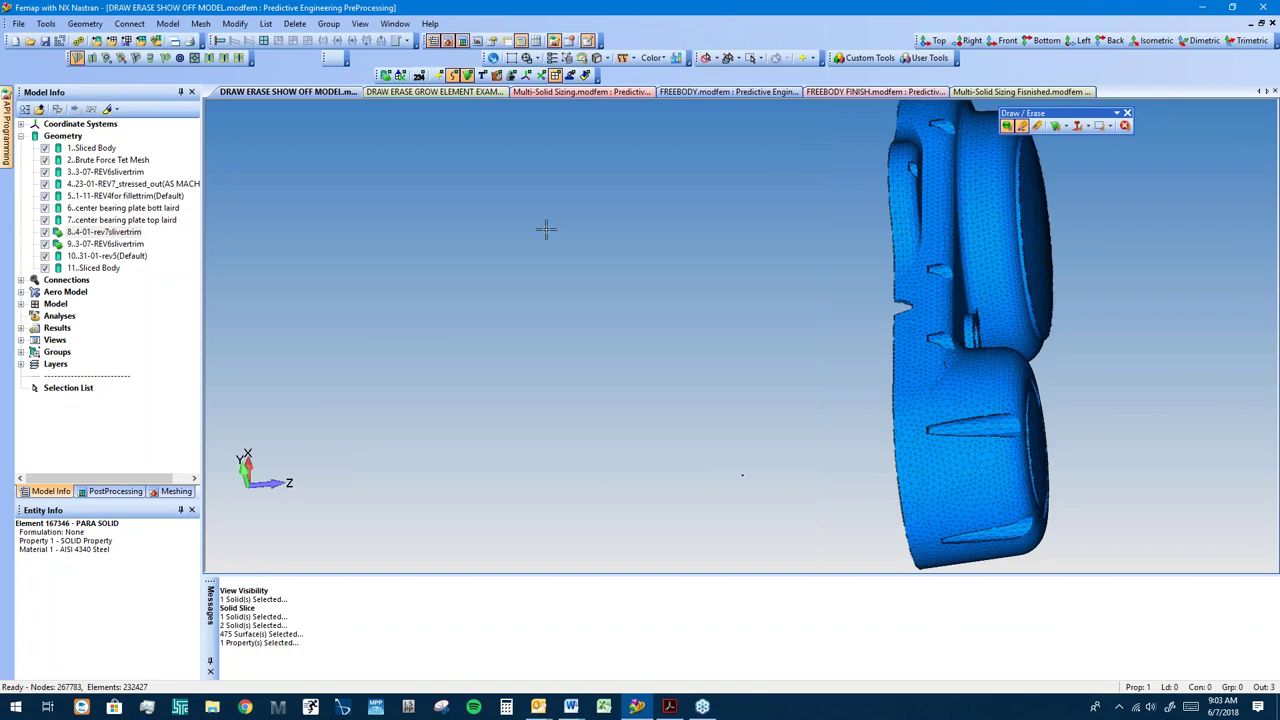
{"action": "middle_click_drag", "start_coordinate": [860, 374], "coordinate": [501, 452]}
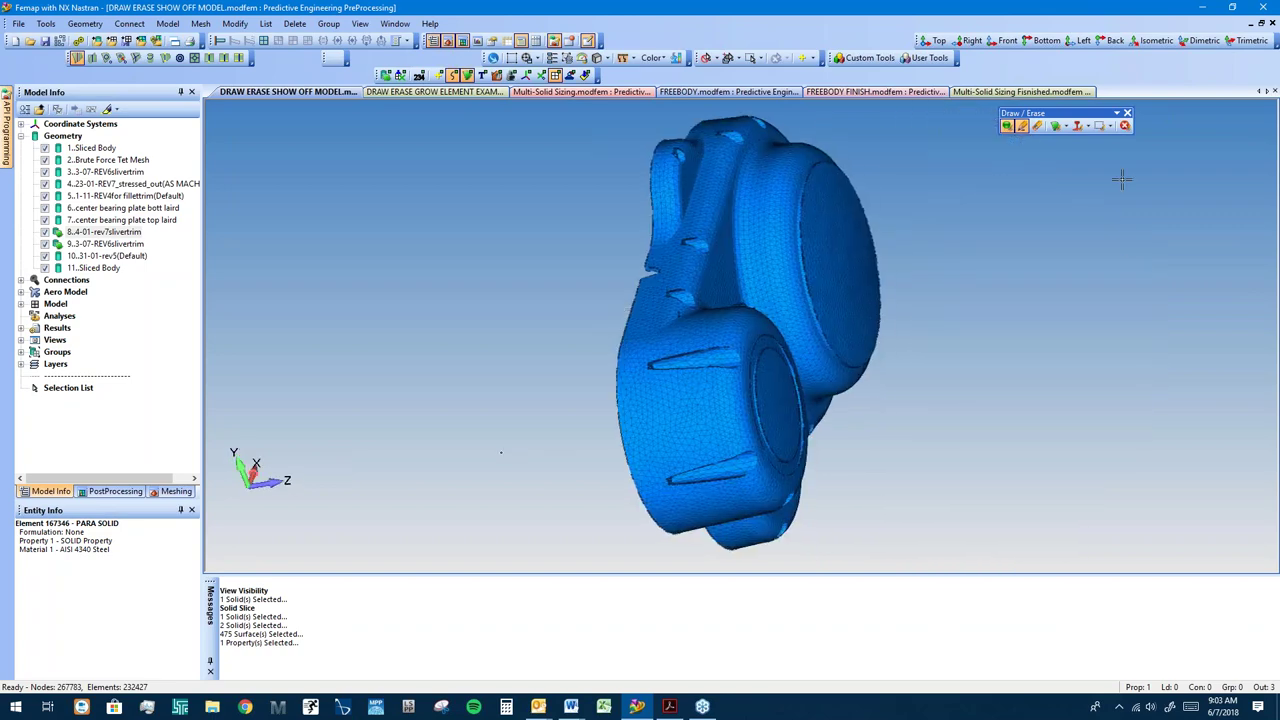
Step: Switch to the DRAW ERASE GROW ELEMENT EXAMPLE model and grow the Draw/Erase selection outward from the drawn rigid elements
{"action": "left_click", "coordinate": [434, 91]}
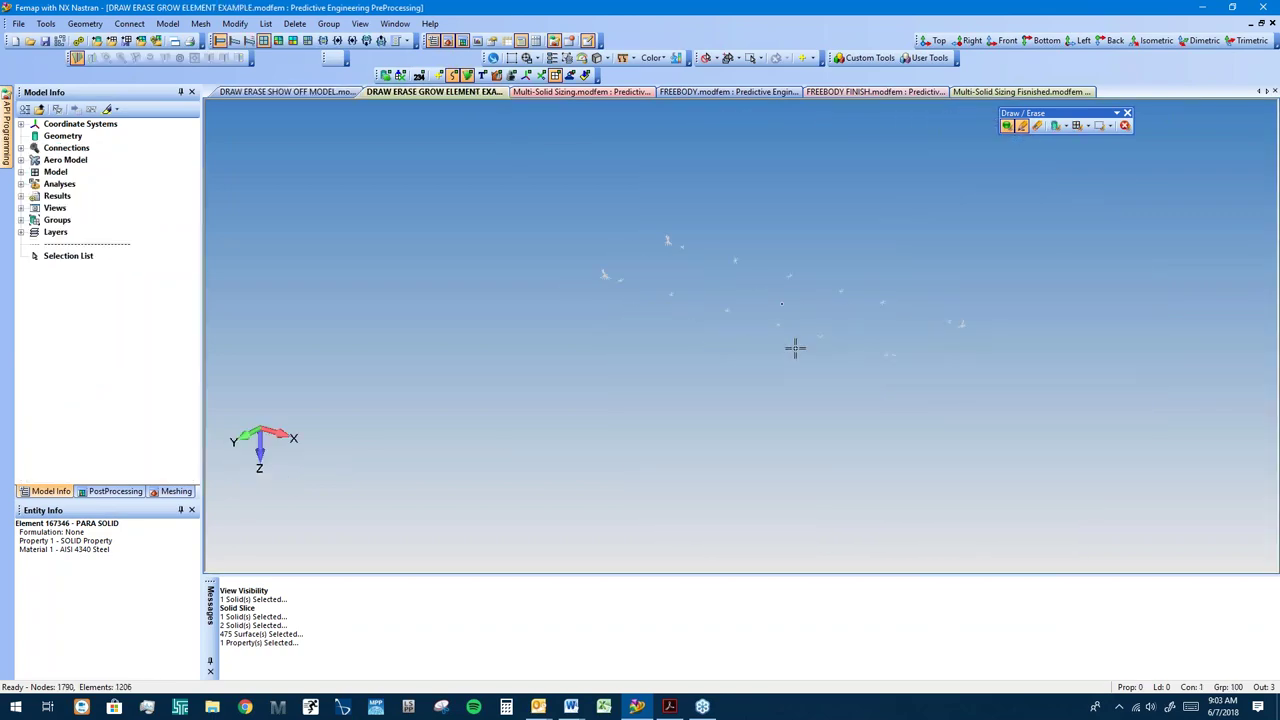
{"action": "middle_click_drag", "start_coordinate": [817, 434], "coordinate": [834, 314]}
{"action": "middle_click_drag", "start_coordinate": [843, 245], "coordinate": [962, 180]}
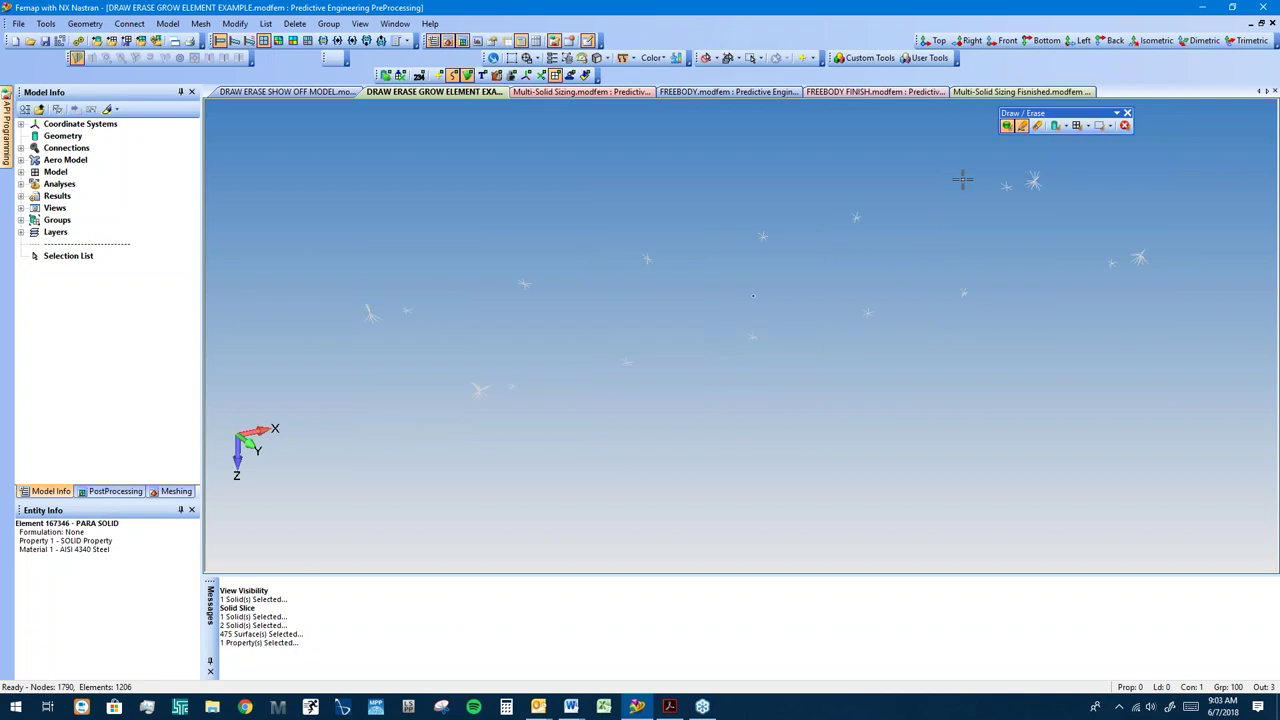
{"action": "left_click", "coordinate": [1112, 126]}
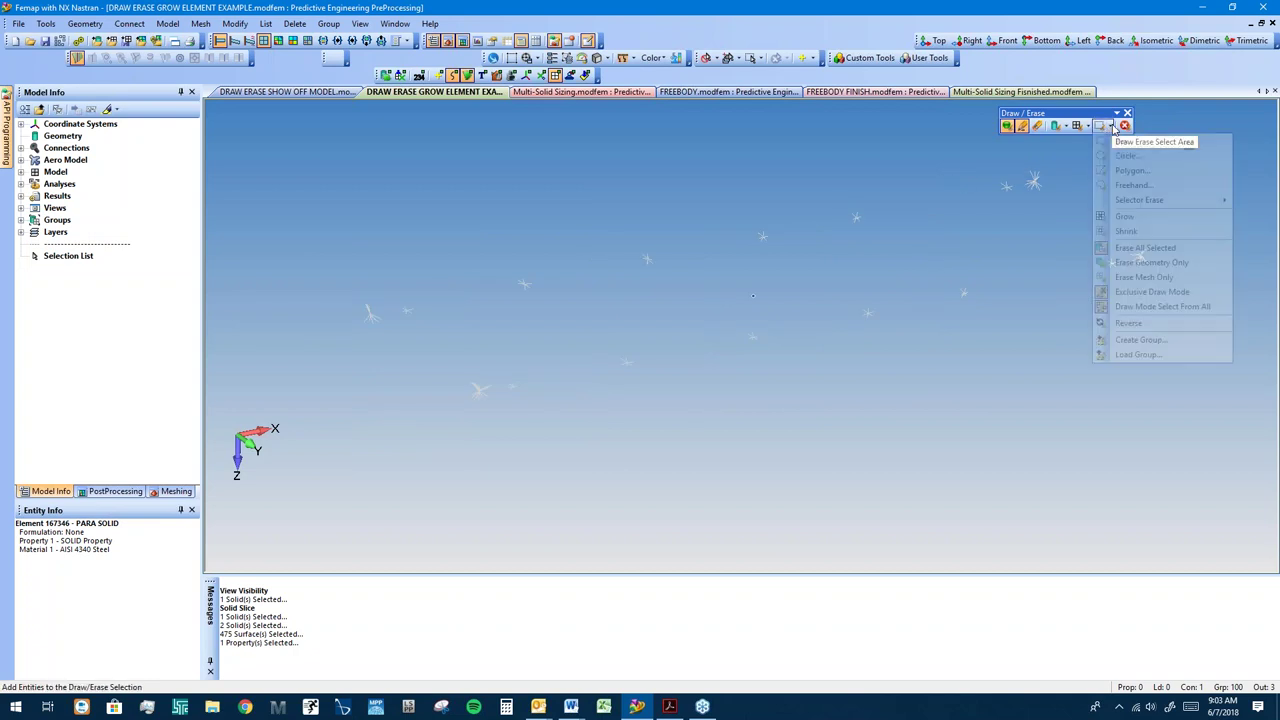
{"action": "left_click", "coordinate": [1130, 224]}
{"action": "scroll", "coordinate": [866, 380], "scroll_direction": "up", "scroll_amount": 5}
{"action": "middle_click_drag", "start_coordinate": [866, 412], "coordinate": [847, 343]}
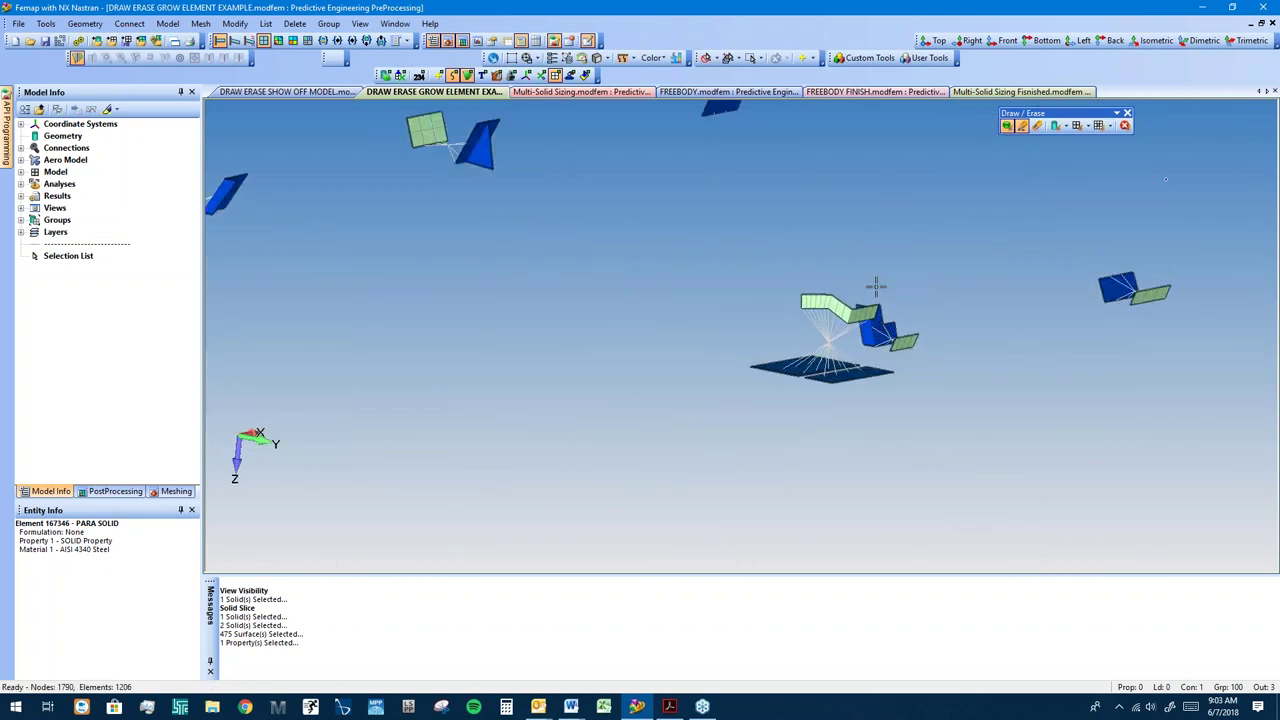
{"action": "middle_click_drag", "start_coordinate": [916, 320], "coordinate": [804, 375]}
{"action": "middle_click_drag", "start_coordinate": [713, 390], "coordinate": [752, 209]}
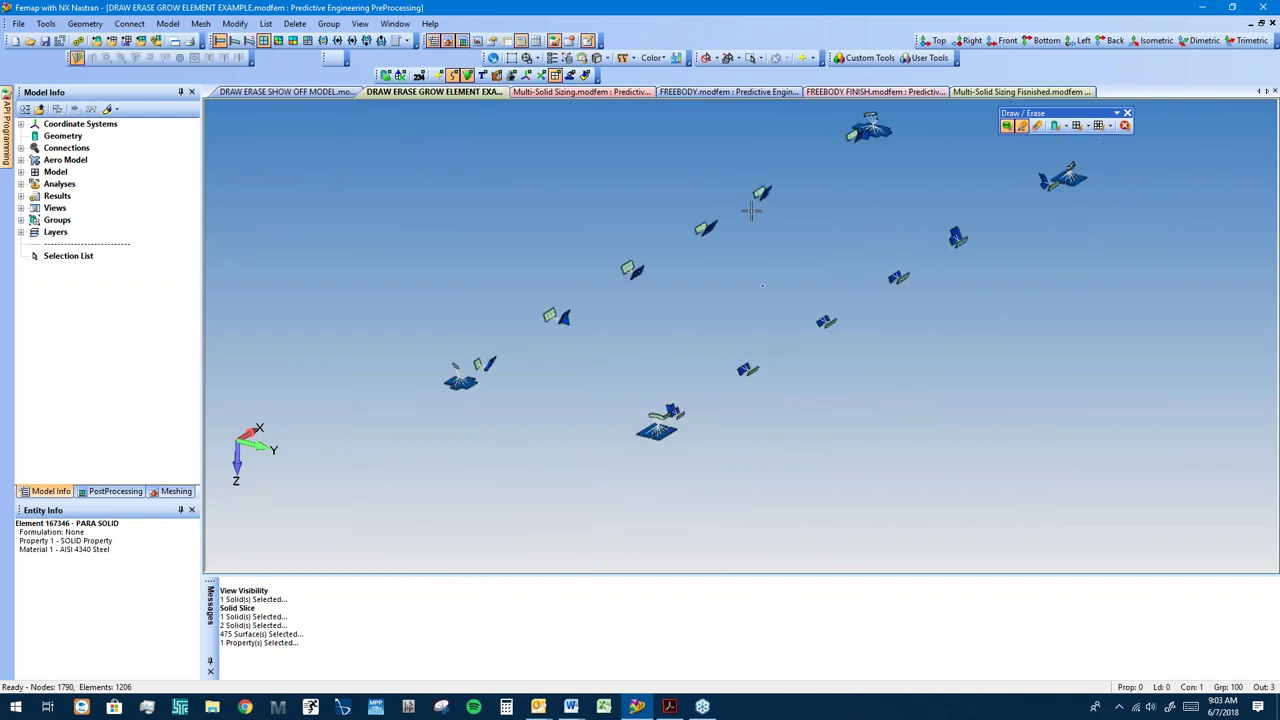
Step: Clear the Draw/Erase selections in the grow example and in DRAW ERASE SHOW OFF MODEL, redrawing the full assembly fitted to the view
{"action": "left_click", "coordinate": [1056, 126]}
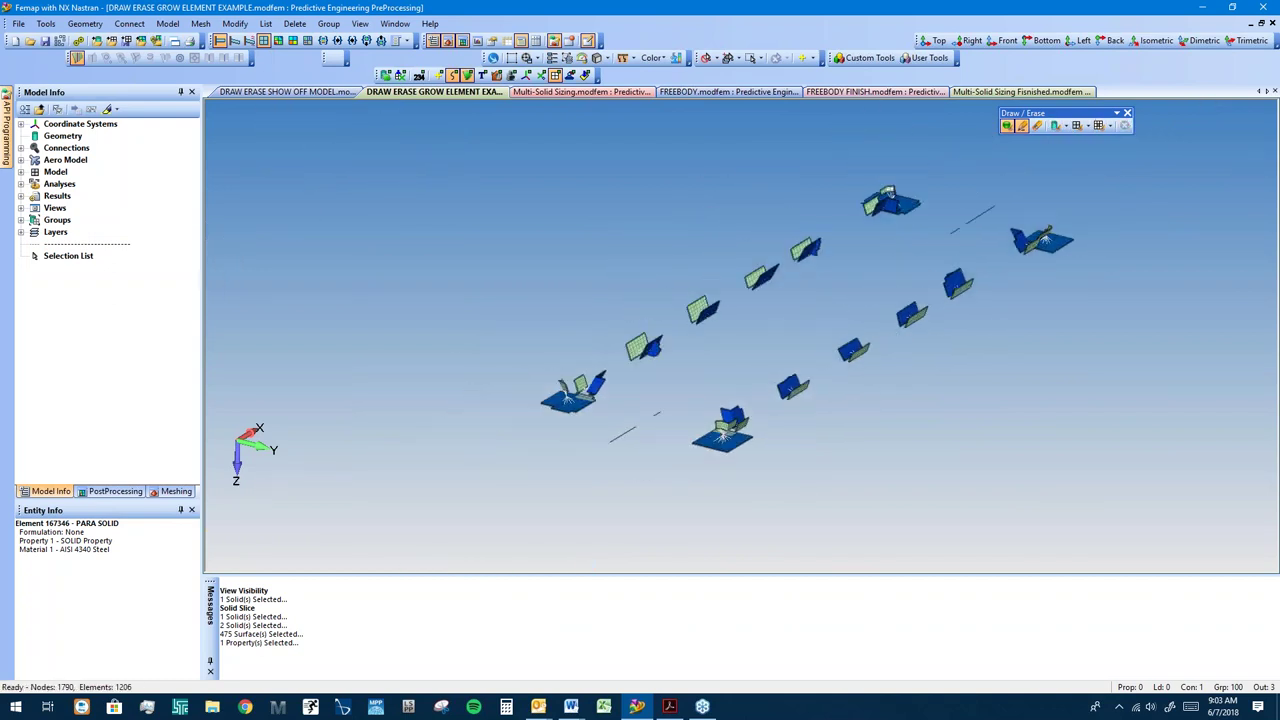
{"action": "left_click", "coordinate": [290, 92]}
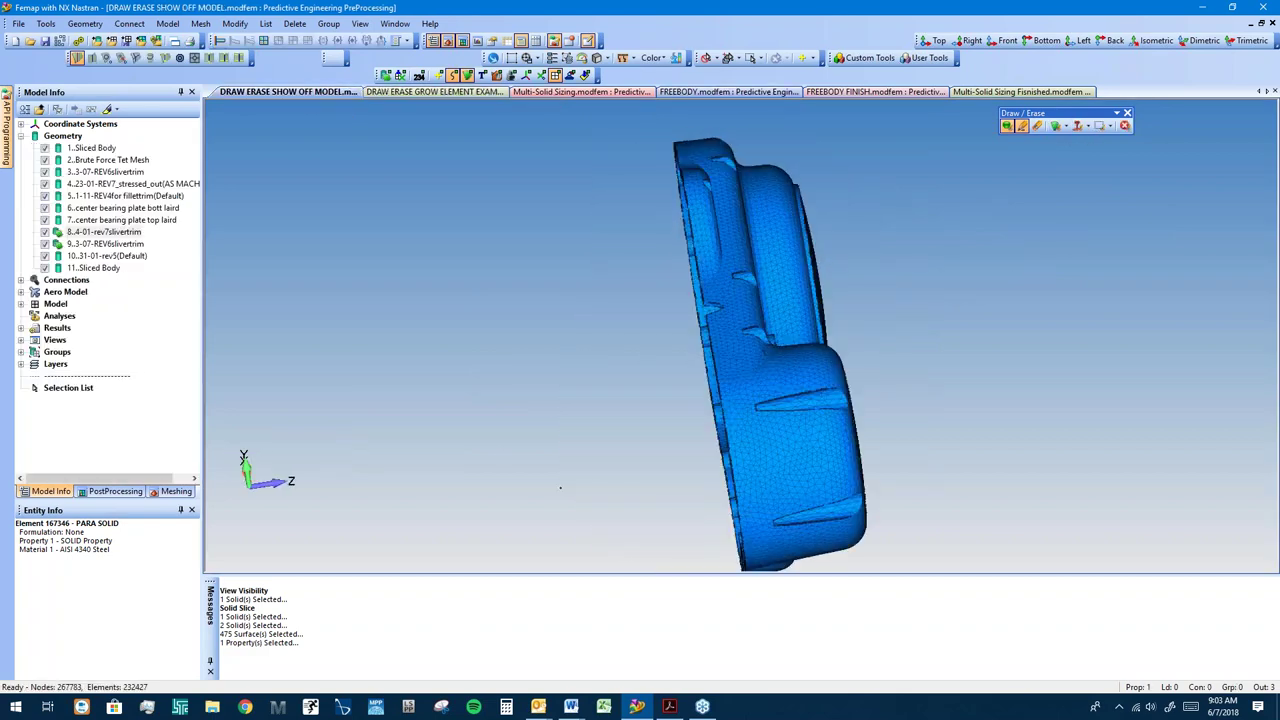
{"action": "left_click", "coordinate": [1124, 125]}
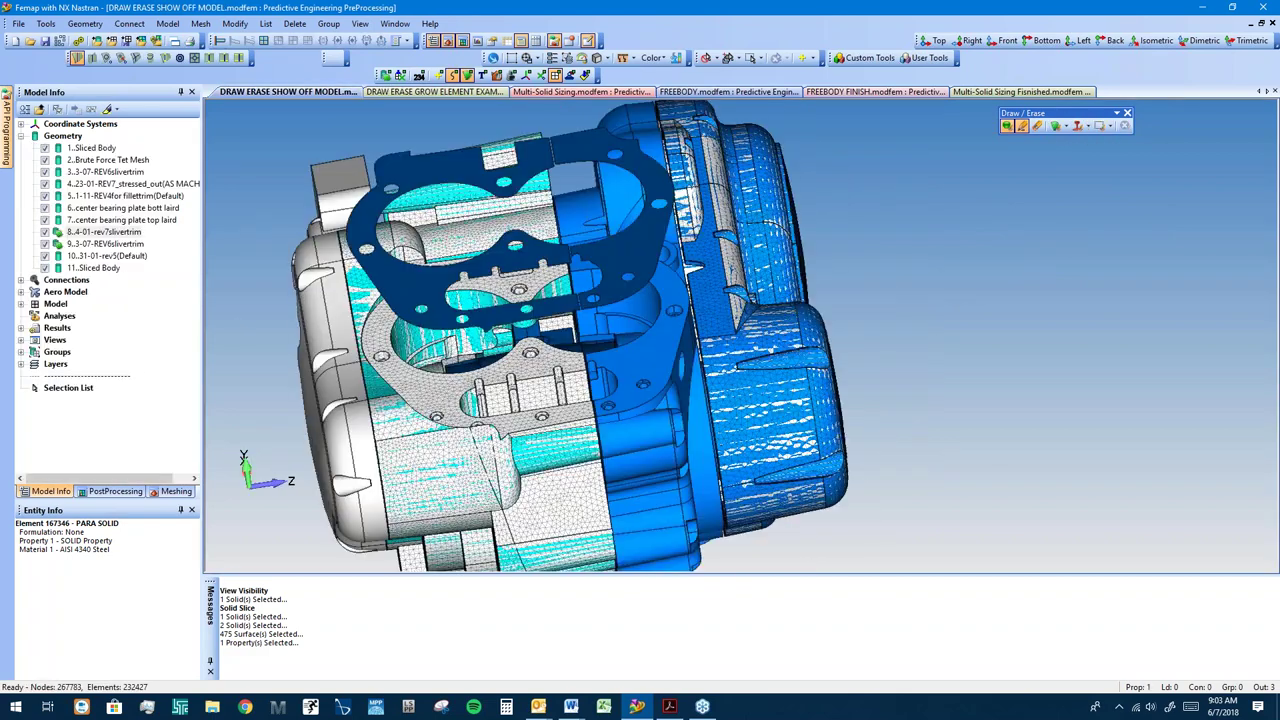
{"action": "key", "text": "ctrl+a"}
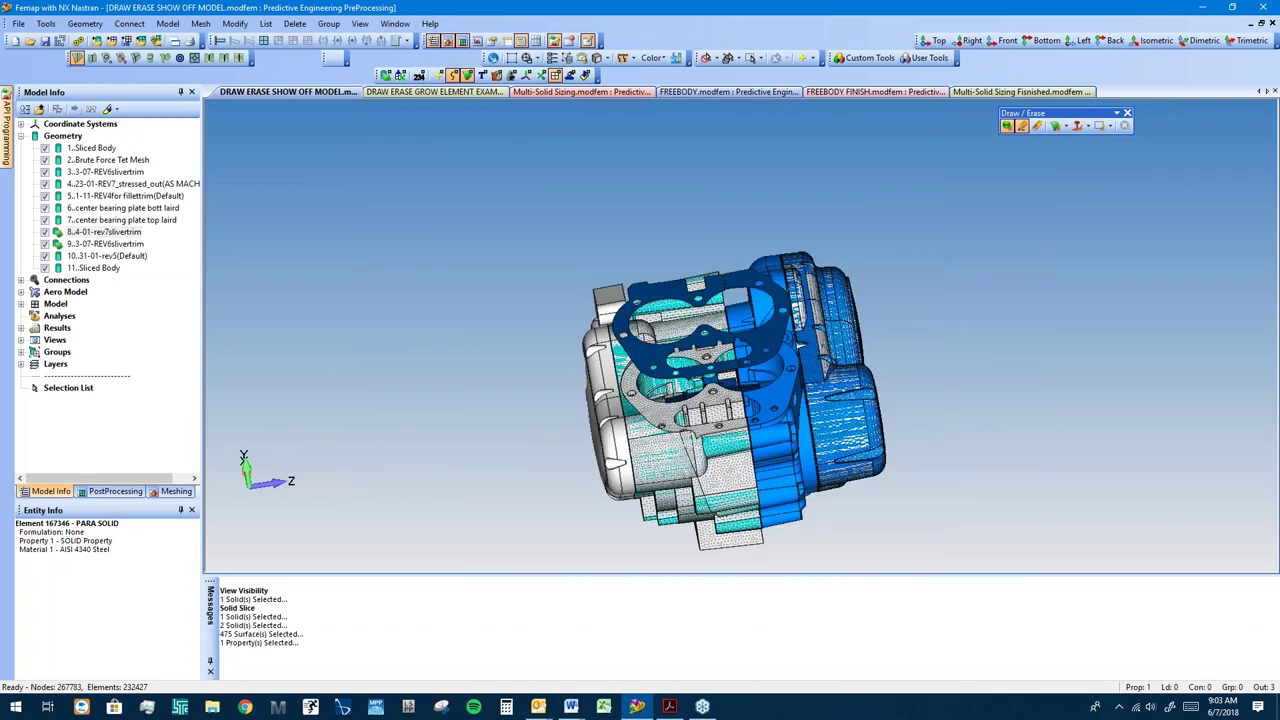
{"action": "middle_click_drag", "start_coordinate": [772, 377], "coordinate": [1044, 327]}
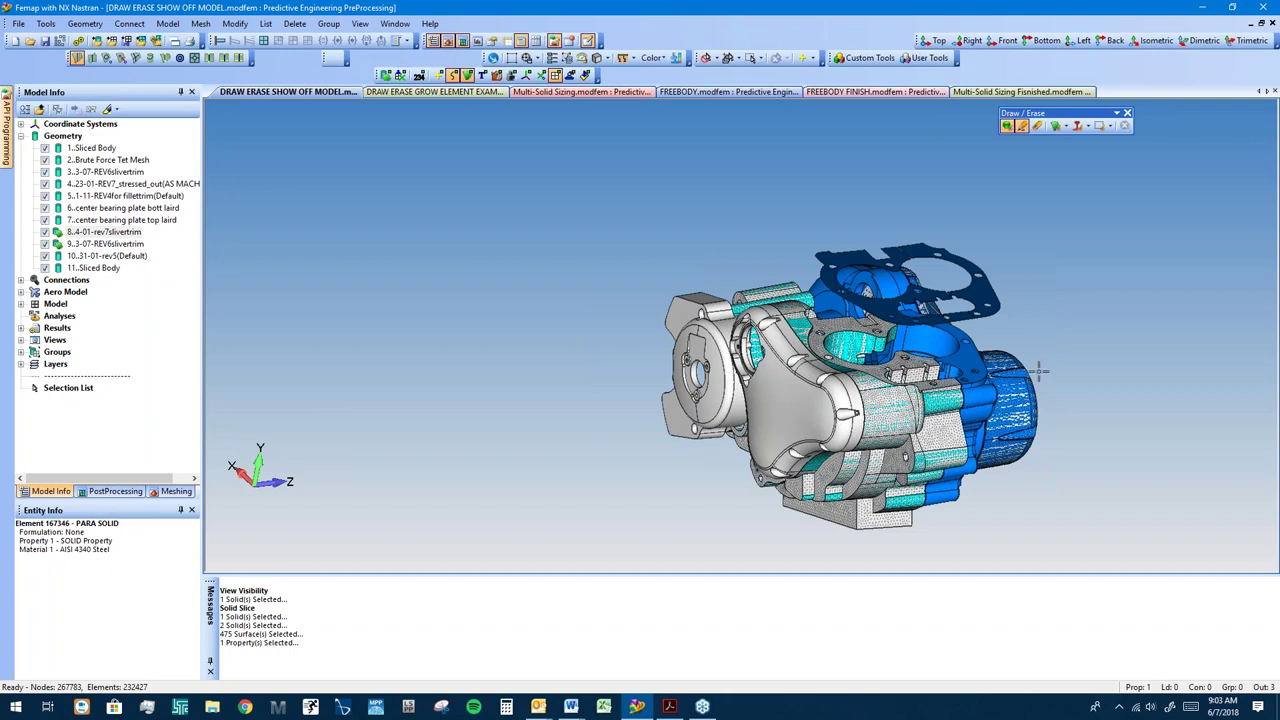
{"action": "middle_click_drag", "start_coordinate": [926, 428], "coordinate": [790, 400], "text": "shift"}
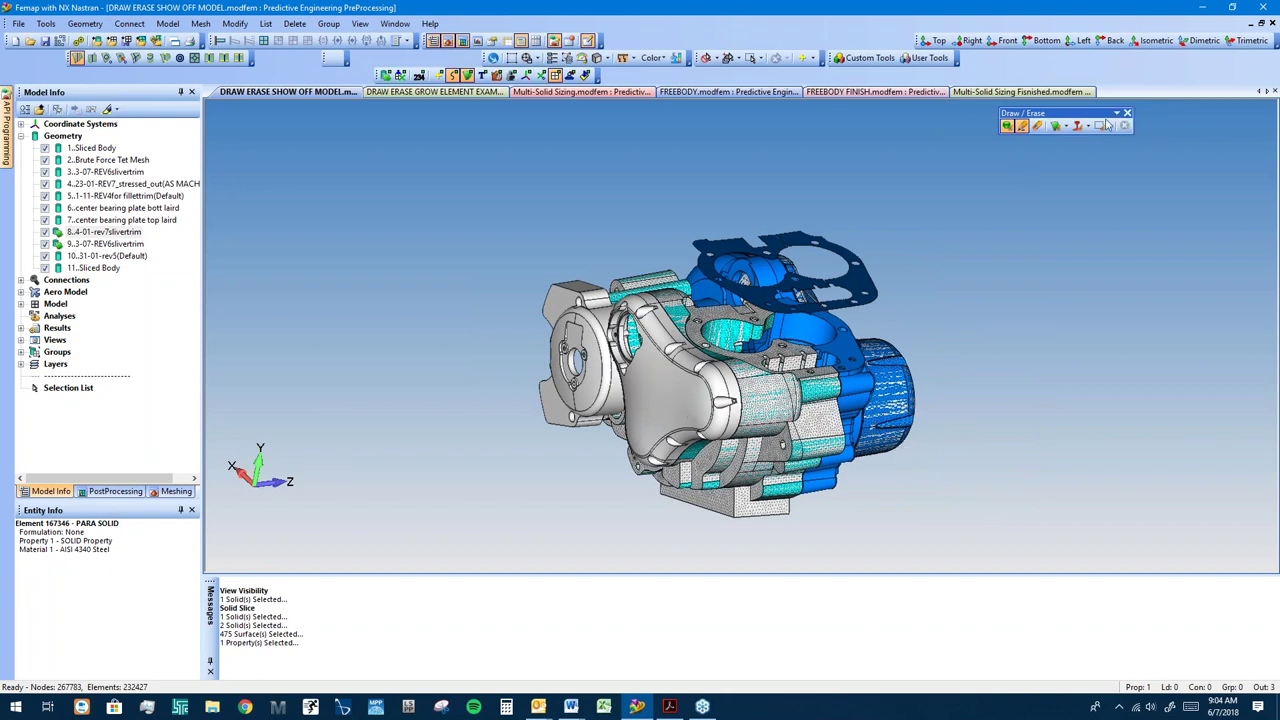
Step: Dock the floating Draw/Erase toolbar beside the Custom Tools and User Tools toolbars
{"action": "left_click_drag", "start_coordinate": [1095, 108], "coordinate": [1010, 88]}
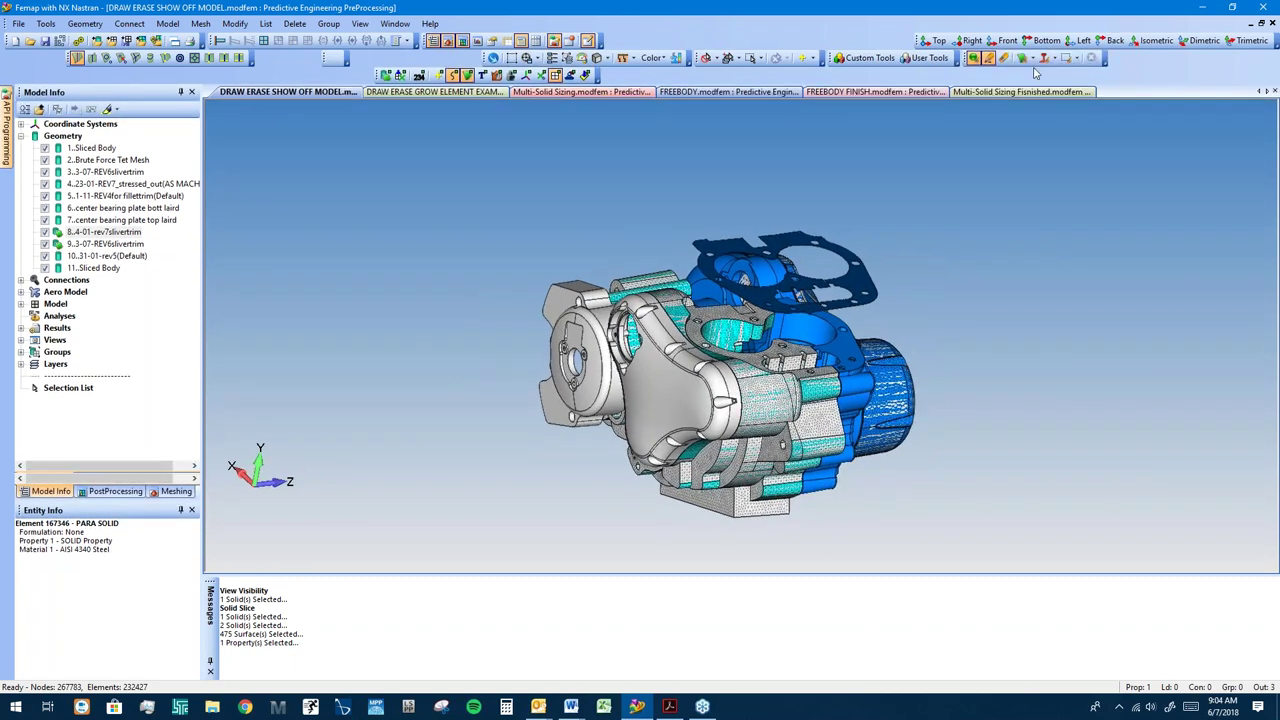
{"action": "middle_click_drag", "start_coordinate": [915, 282], "coordinate": [833, 262]}
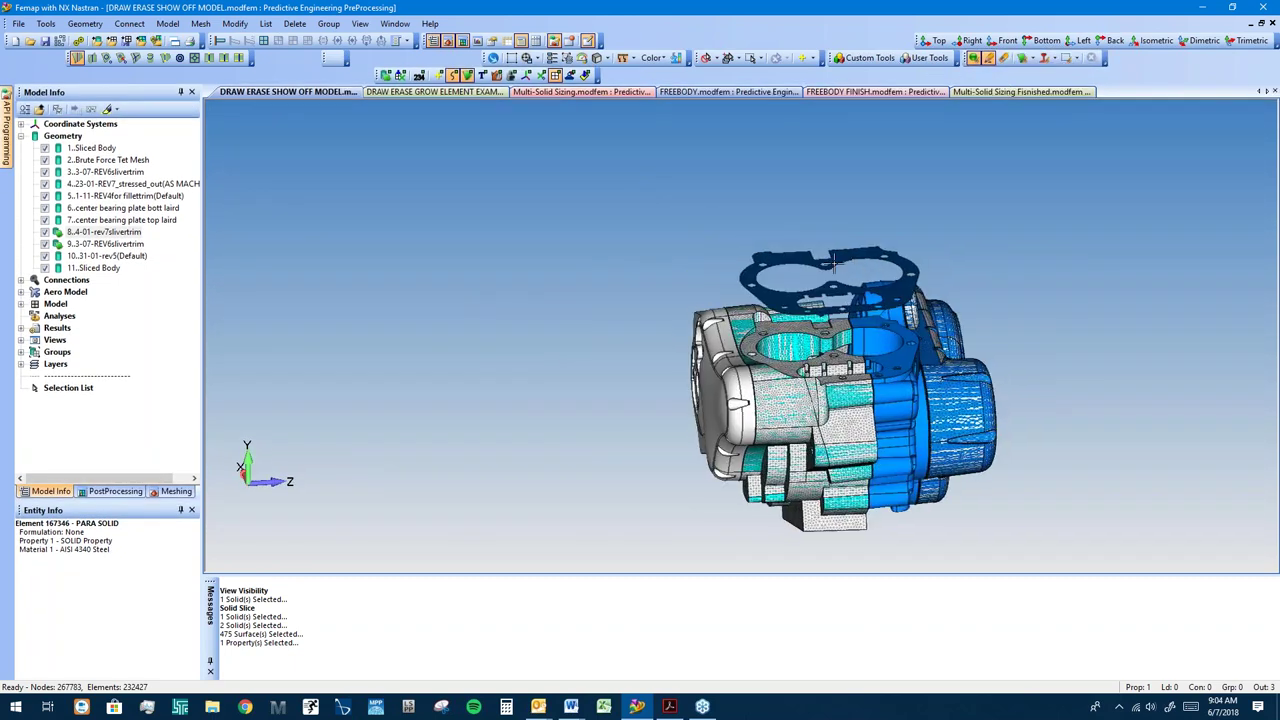
{"action": "scroll", "coordinate": [869, 420], "scroll_direction": "up", "scroll_amount": 5}
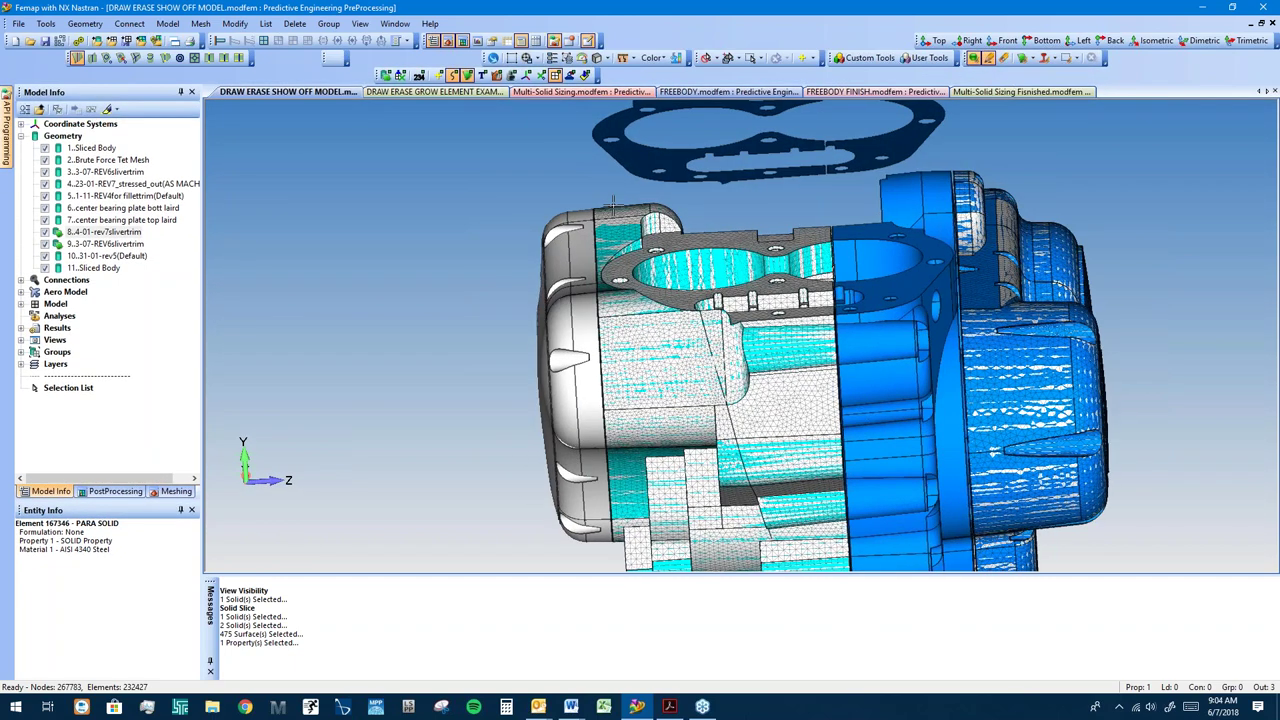
Step: Turn off the display of the assembly's element mesh and examine the round grey cover with its three central bolt holes
{"action": "left_click", "coordinate": [565, 84]}
{"action": "middle_click_drag", "start_coordinate": [990, 290], "coordinate": [778, 362]}
{"action": "scroll", "coordinate": [843, 436], "scroll_direction": "down", "scroll_amount": 3}
{"action": "scroll", "coordinate": [778, 362], "scroll_direction": "up", "scroll_amount": 4}
{"action": "middle_click_drag", "start_coordinate": [790, 480], "coordinate": [818, 414]}
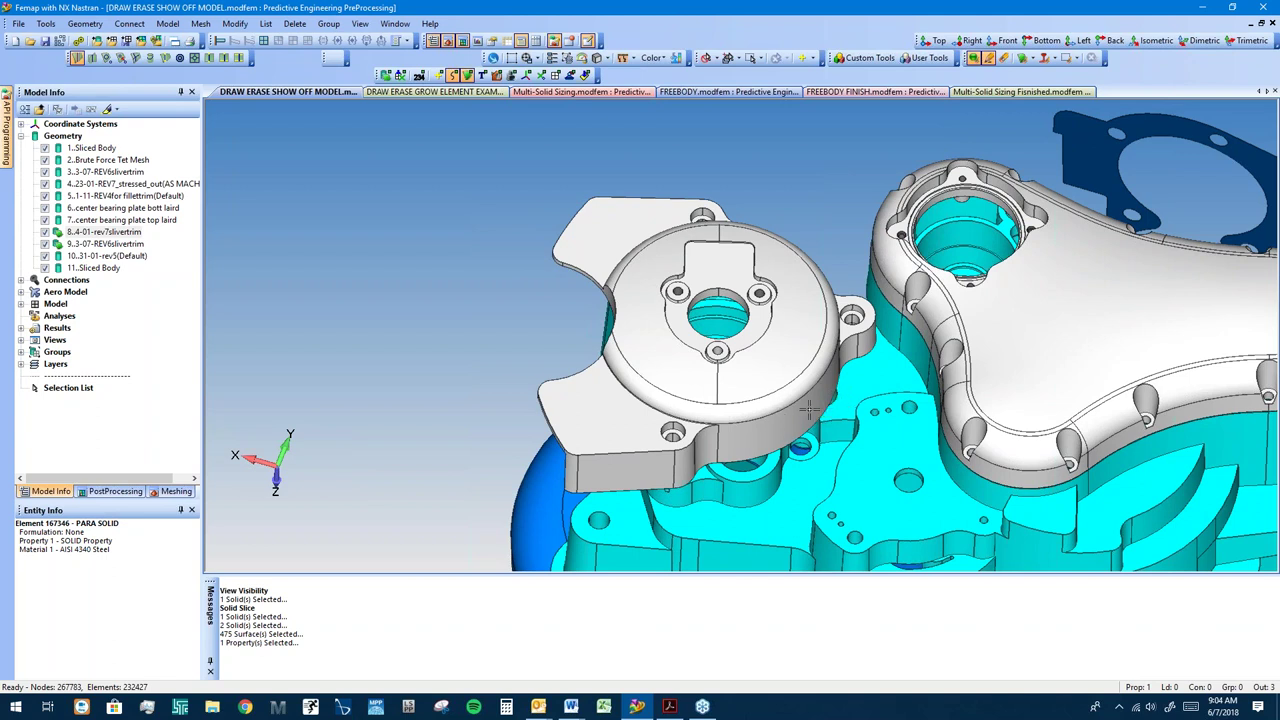
{"action": "middle_click_drag", "start_coordinate": [845, 455], "coordinate": [840, 407]}
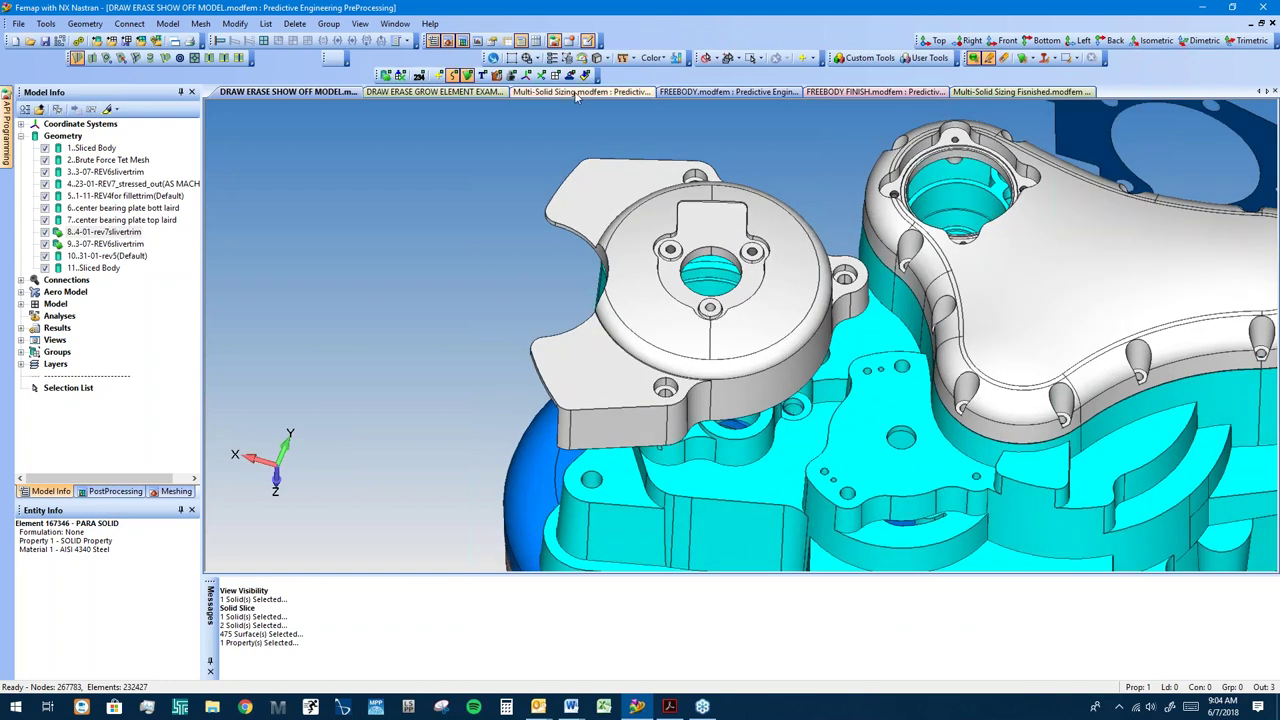
Step: Switch to the Multi-Solid Sizing model and examine its cover, leaving the Draw/Erase solid selection without erasing anything
{"action": "left_click", "coordinate": [618, 96]}
{"action": "middle_click_drag", "start_coordinate": [760, 300], "coordinate": [778, 335]}
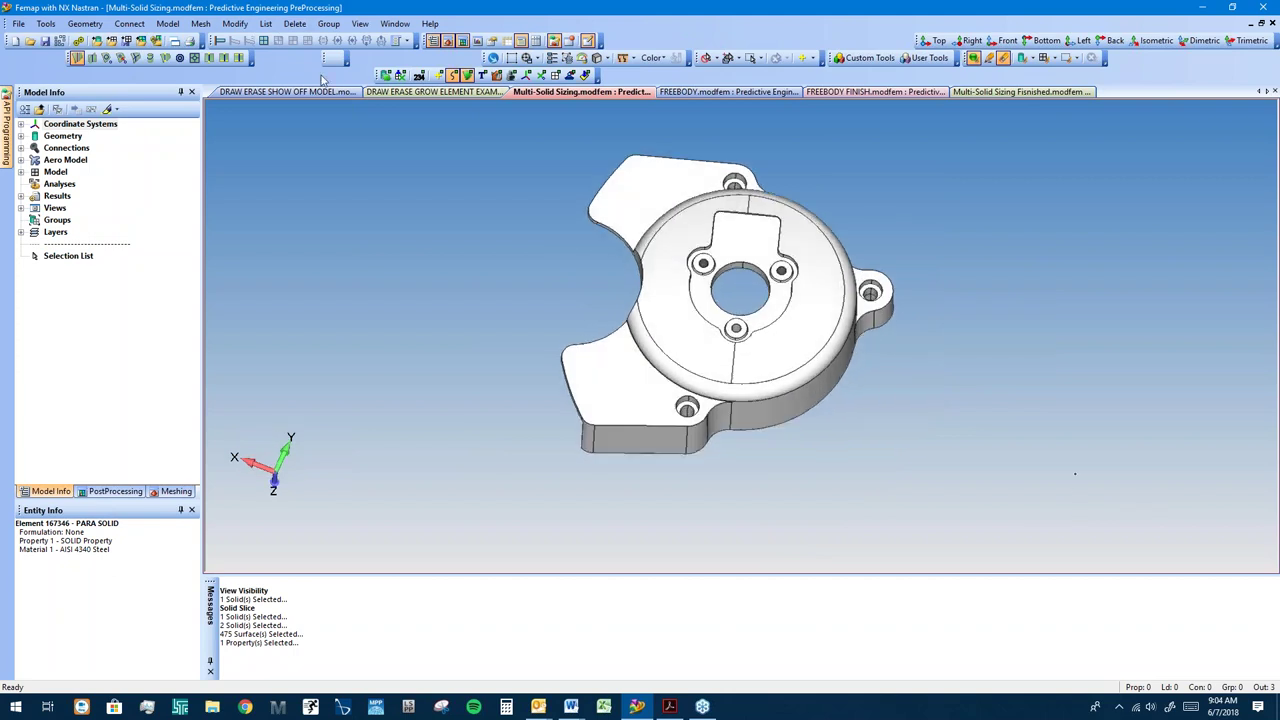
{"action": "left_click", "coordinate": [1021, 57]}
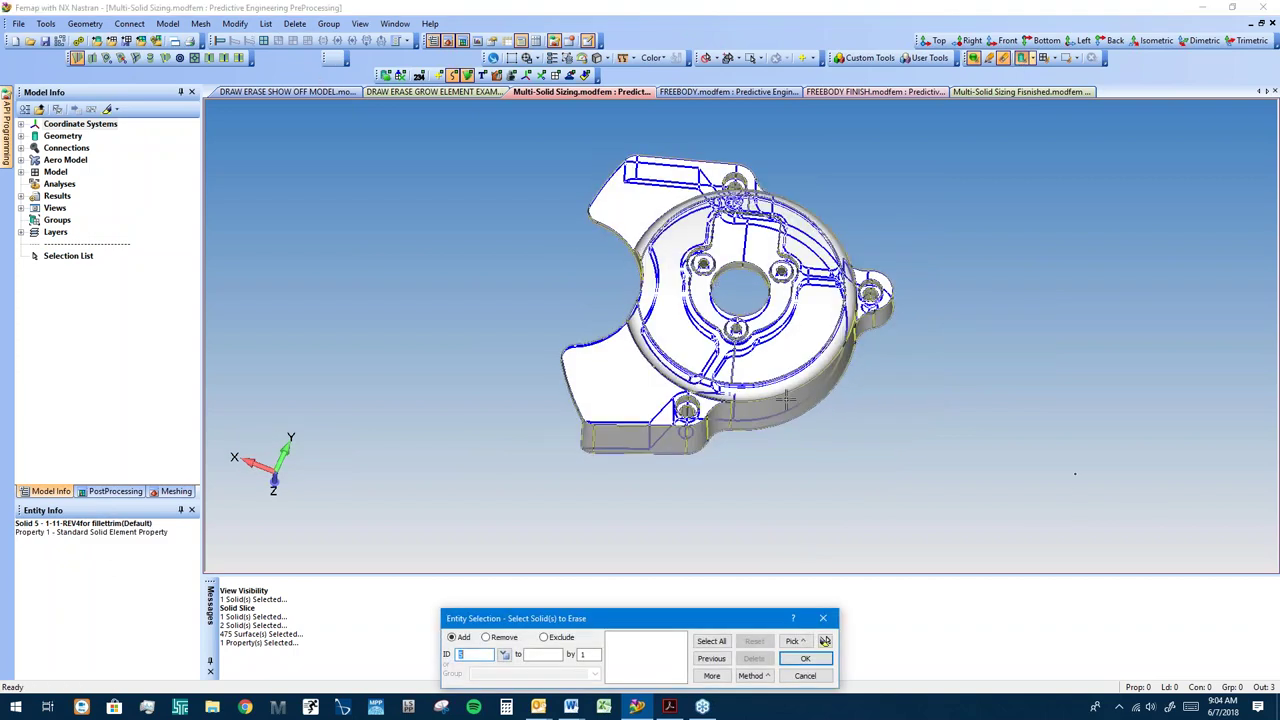
{"action": "left_click", "coordinate": [806, 676]}
{"action": "scroll", "coordinate": [790, 250], "scroll_direction": "up", "scroll_amount": 5}
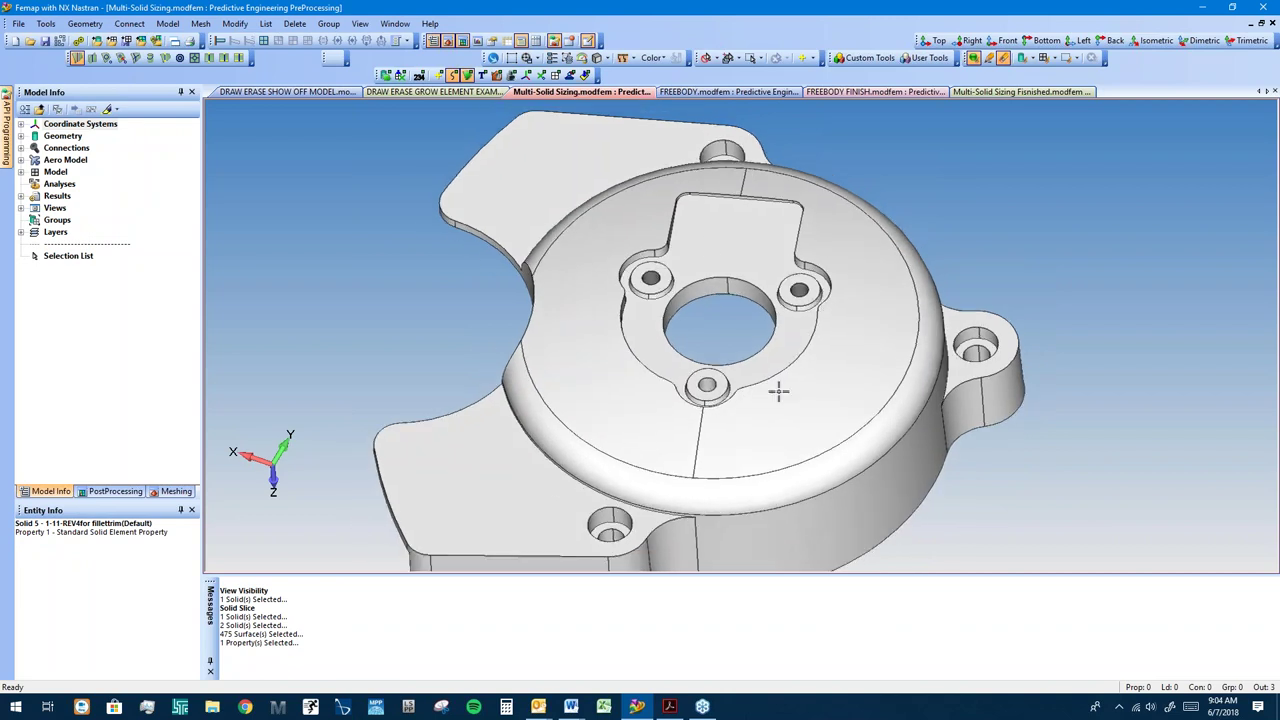
{"action": "scroll", "coordinate": [779, 392], "scroll_direction": "down", "scroll_amount": 4}
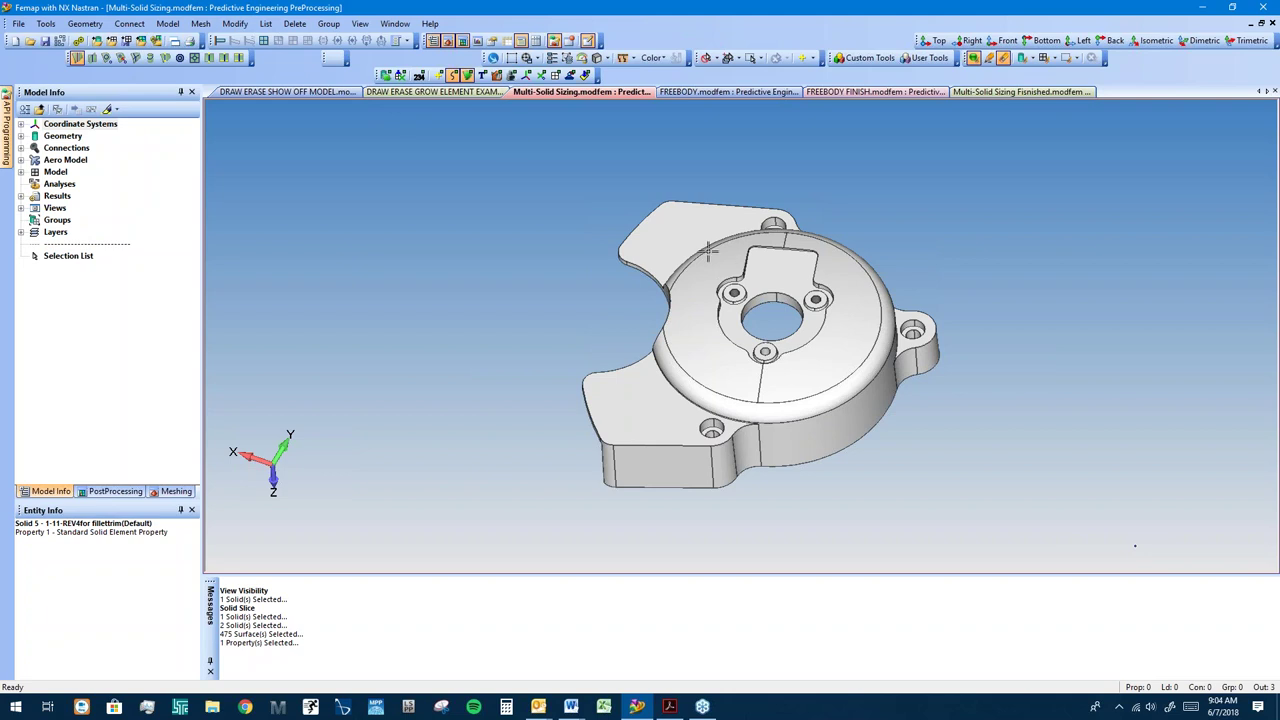
{"action": "scroll", "coordinate": [708, 252], "scroll_direction": "up", "scroll_amount": 2}
{"action": "scroll", "coordinate": [848, 248], "scroll_direction": "down", "scroll_amount": 2}
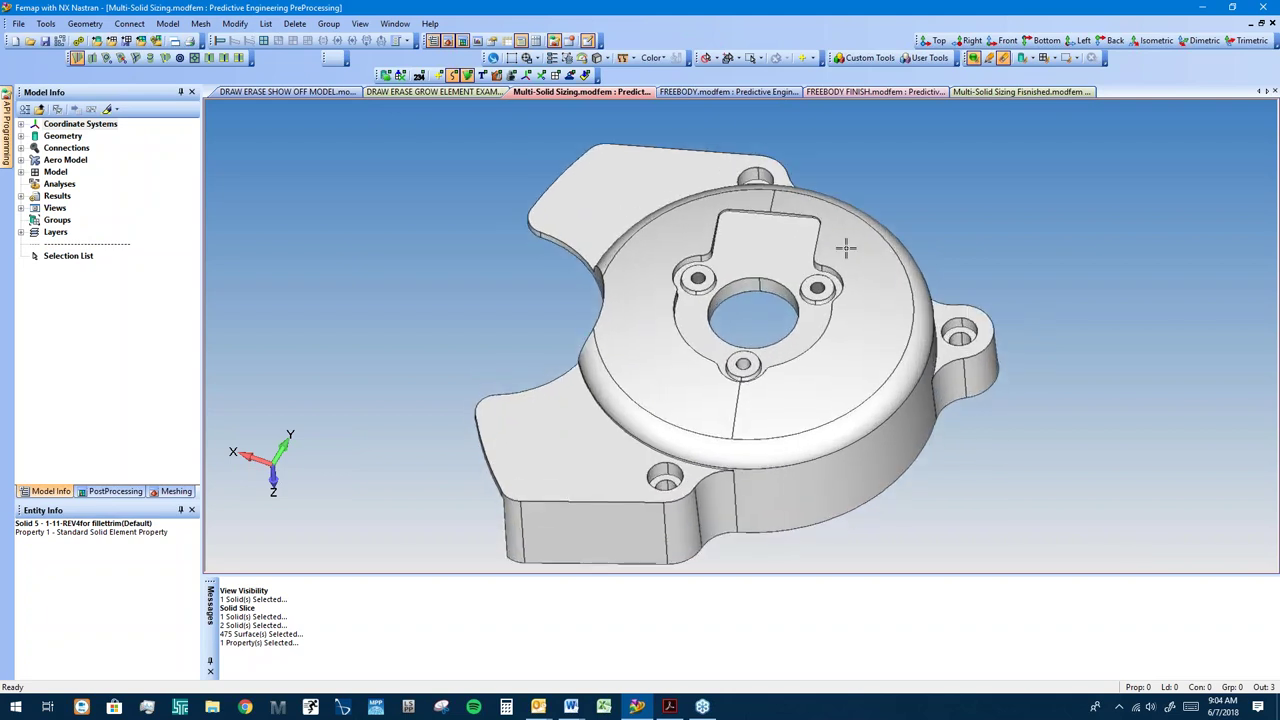
Step: Start the Solid Slice command for the cover in the Multi-Solid Sizing model
{"action": "left_click", "coordinate": [85, 23]}
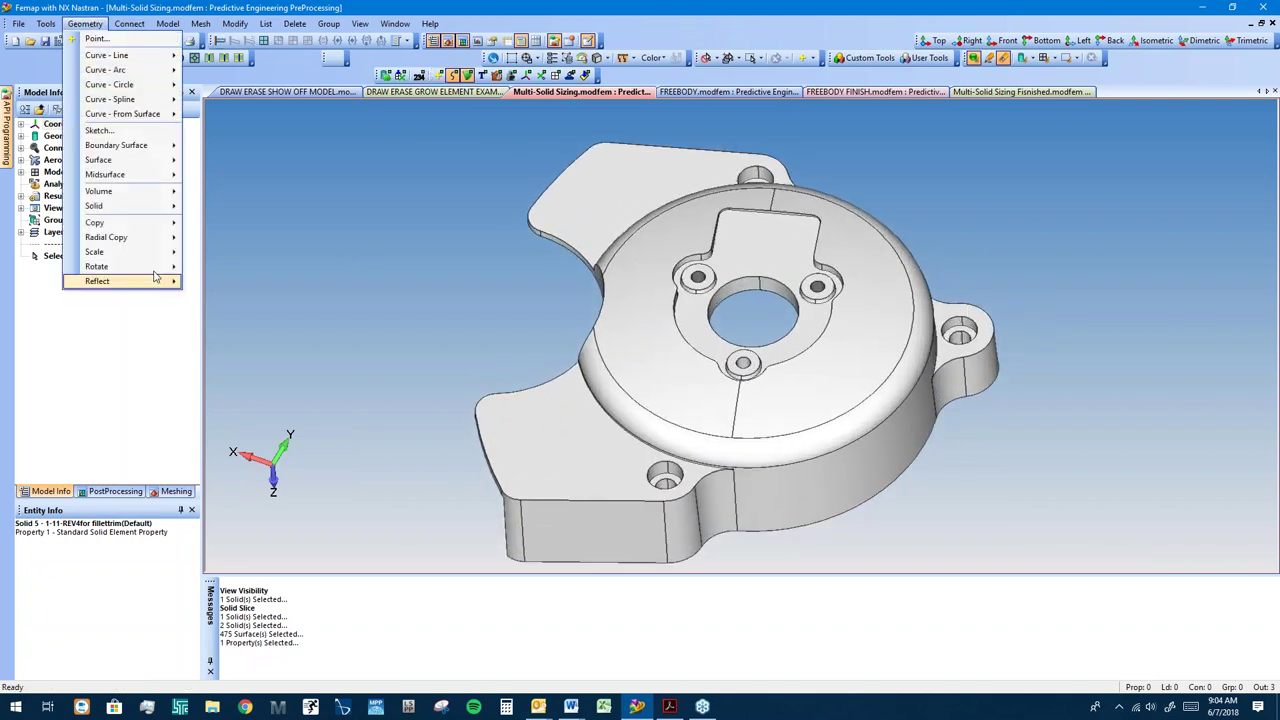
{"action": "mouse_move", "coordinate": [140, 206]}
{"action": "left_click", "coordinate": [268, 531]}
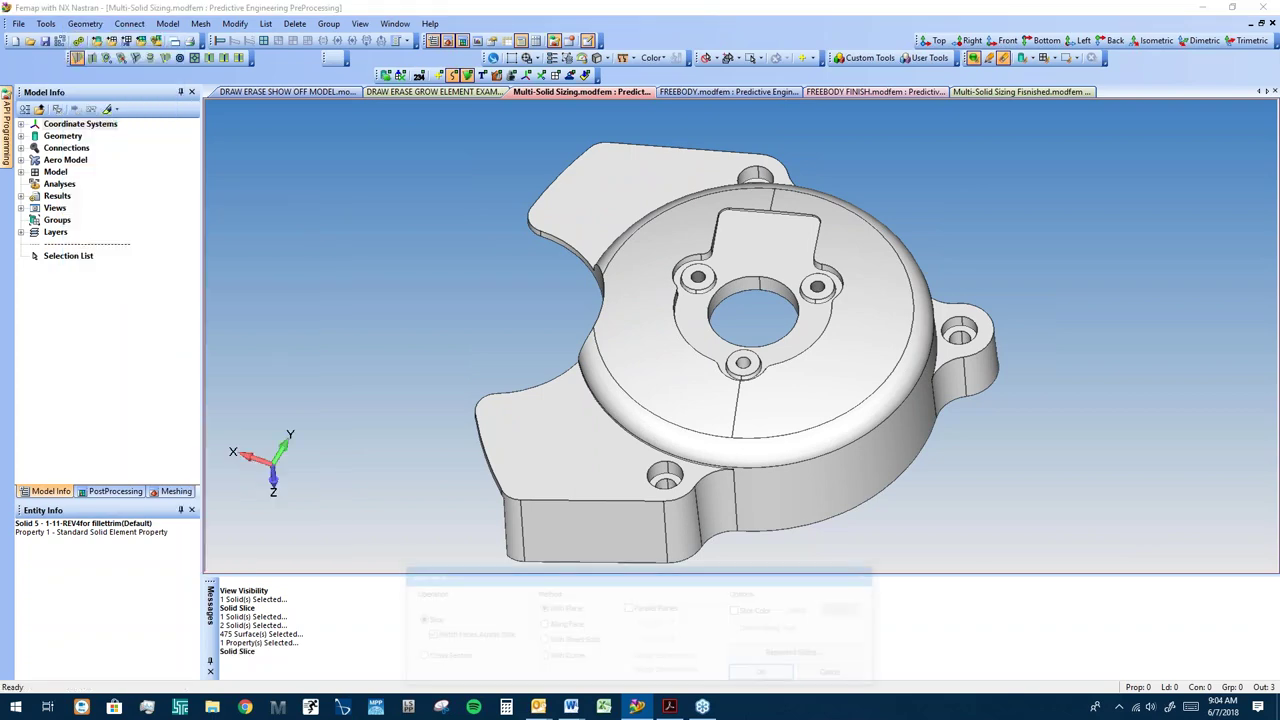
Step: Start a solid slice of the cover solid using the With Curve method
{"action": "scroll", "coordinate": [863, 377], "scroll_direction": "up", "scroll_amount": 2}
{"action": "left_click", "coordinate": [563, 658]}
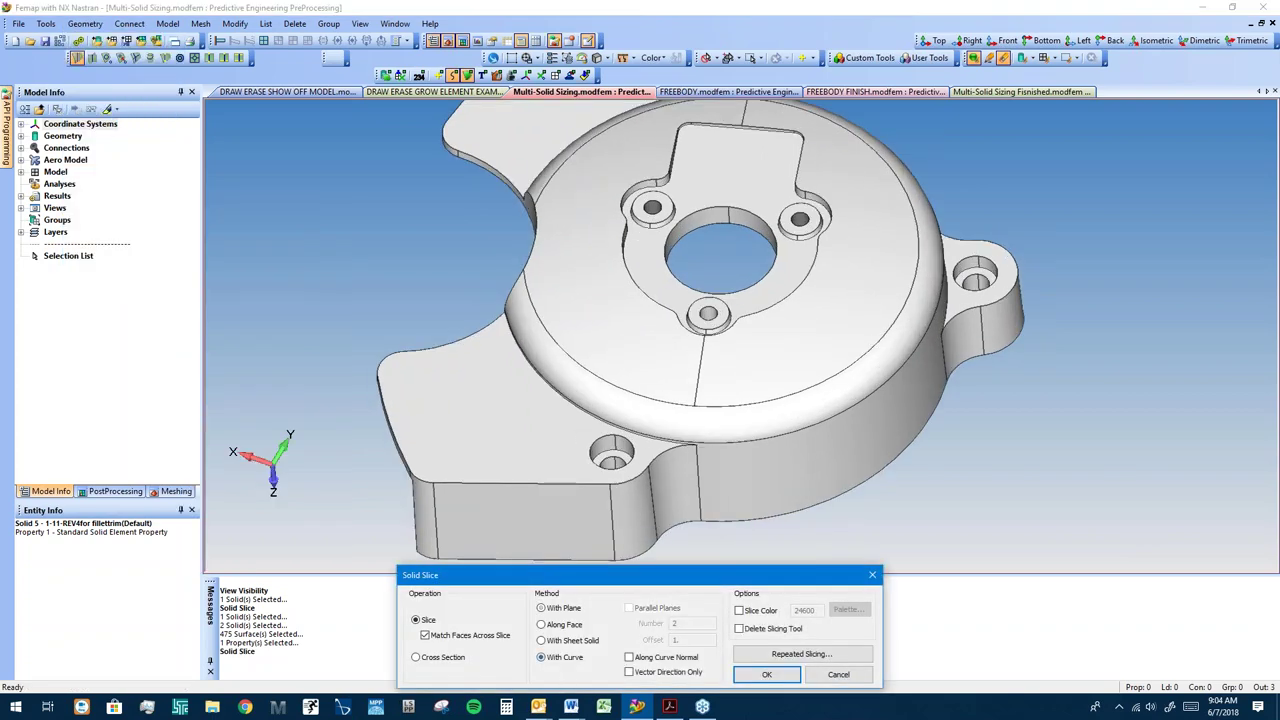
{"action": "scroll", "coordinate": [720, 450], "scroll_direction": "up", "scroll_amount": 3}
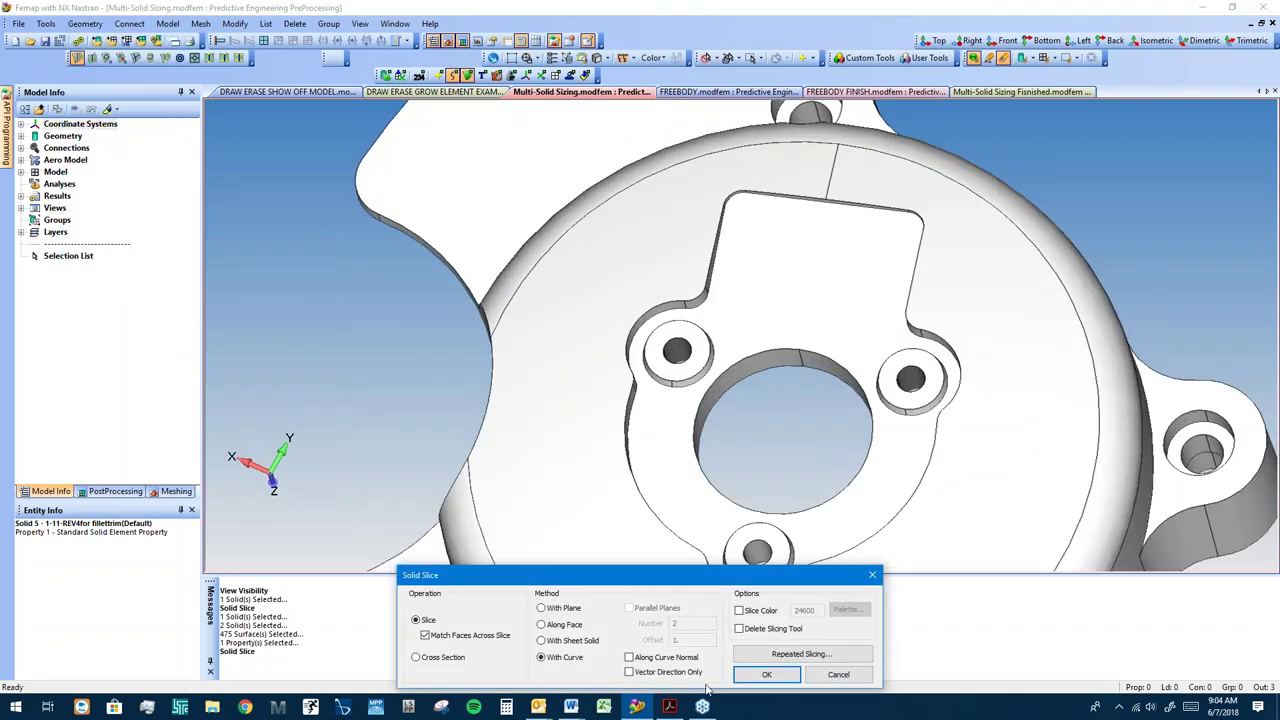
{"action": "left_click", "coordinate": [766, 674]}
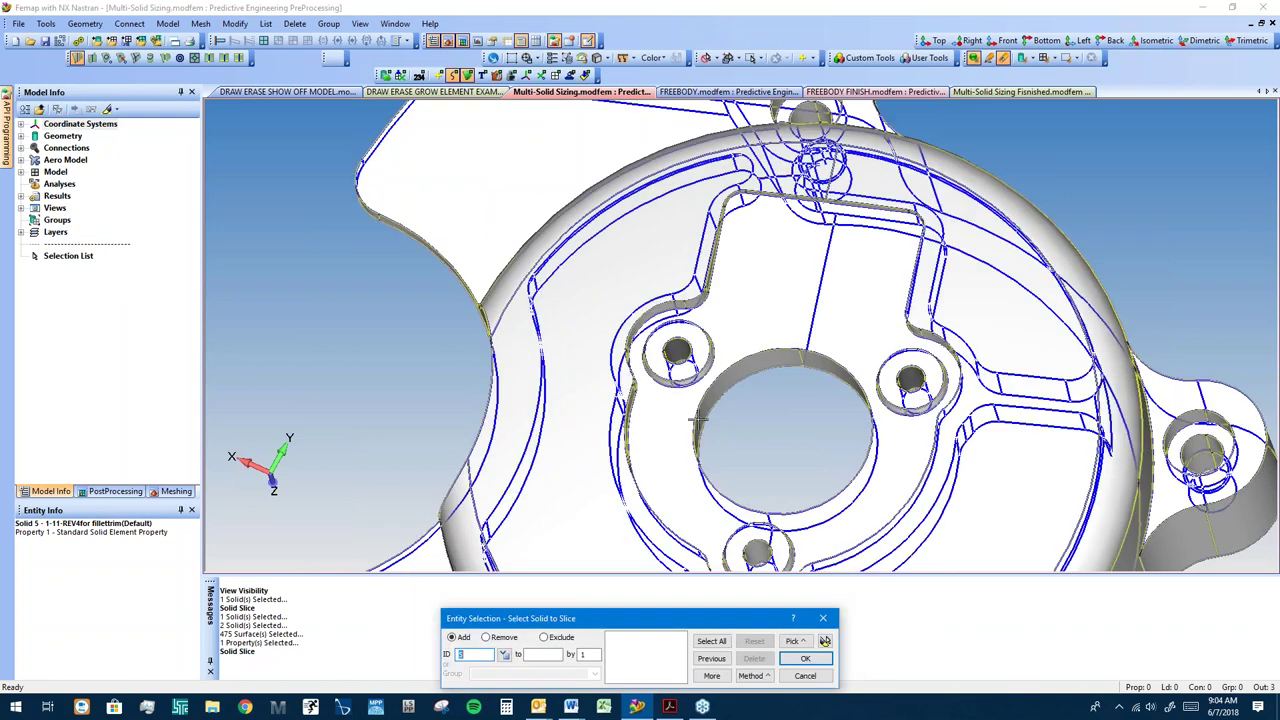
{"action": "left_click", "coordinate": [796, 662]}
Step: Choose the outer circular edges of the three bosses around the central bore as the slicing curves
{"action": "left_click", "coordinate": [688, 382]}
{"action": "left_click", "coordinate": [648, 383]}
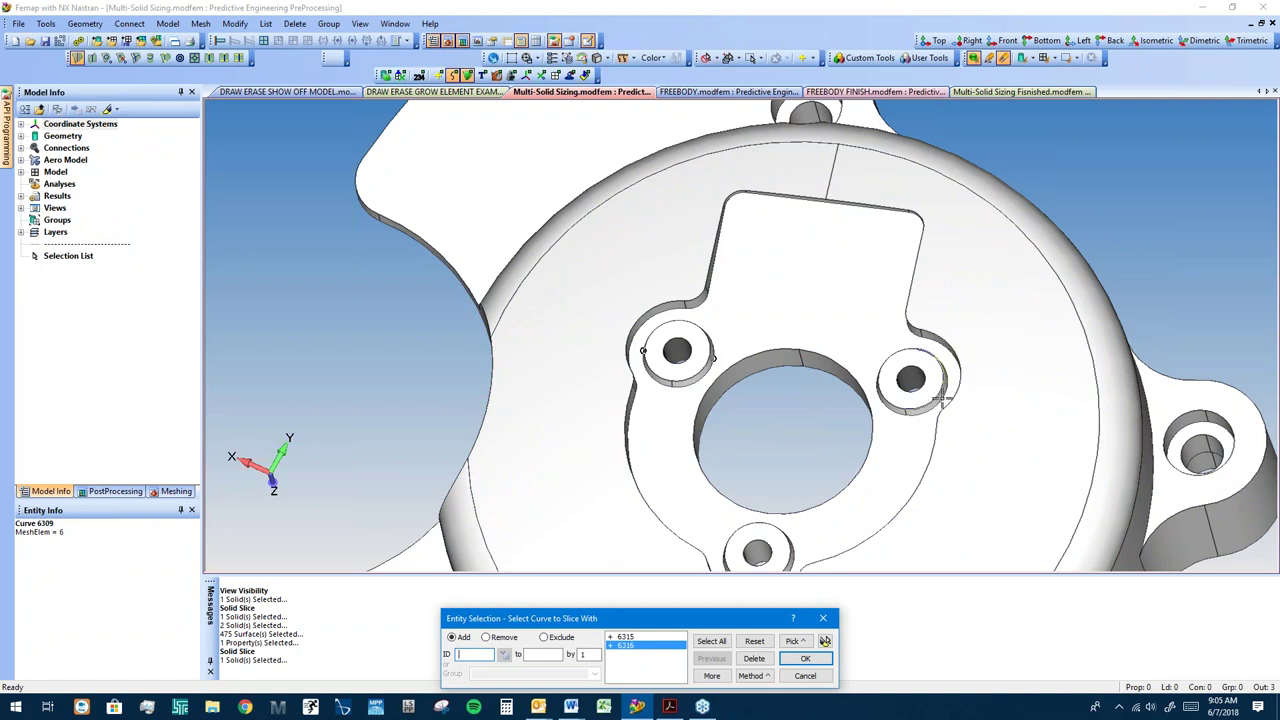
{"action": "scroll", "coordinate": [944, 402], "scroll_direction": "up", "scroll_amount": 3}
{"action": "left_click", "coordinate": [873, 310]}
{"action": "left_click", "coordinate": [877, 403]}
{"action": "middle_click_drag", "start_coordinate": [790, 405], "coordinate": [838, 272]}
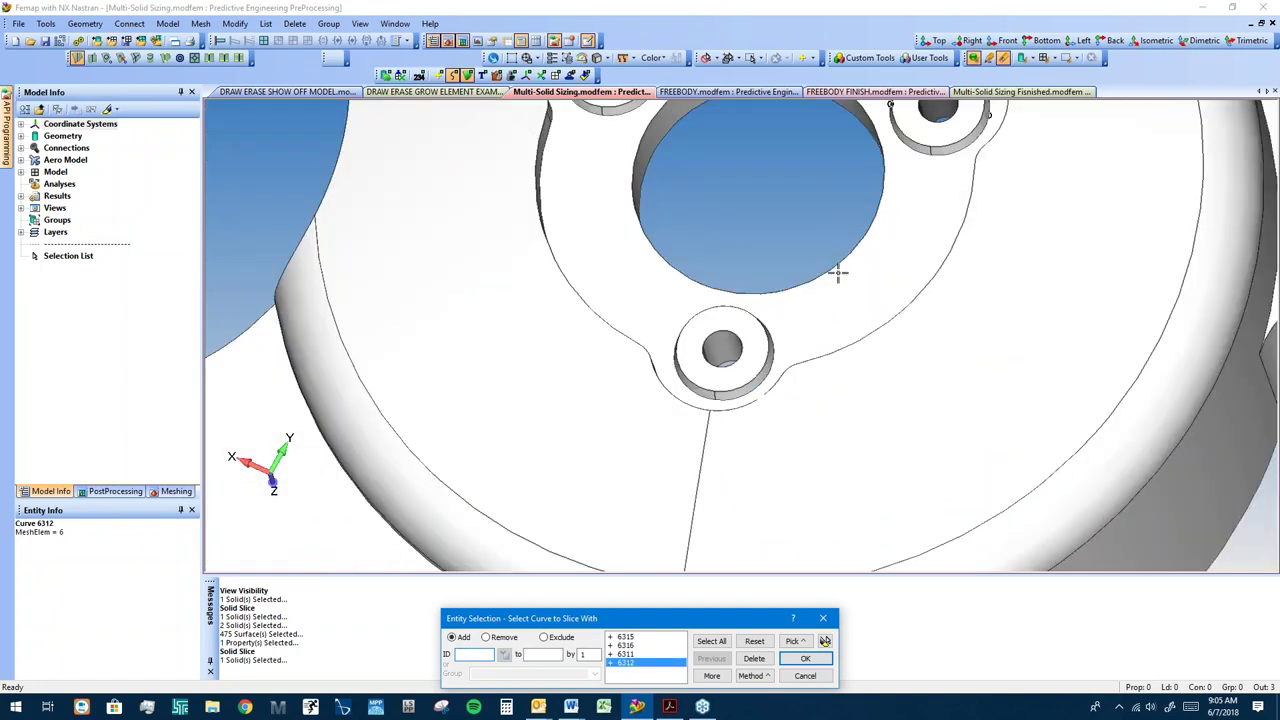
{"action": "left_click", "coordinate": [772, 358]}
{"action": "left_click", "coordinate": [695, 397]}
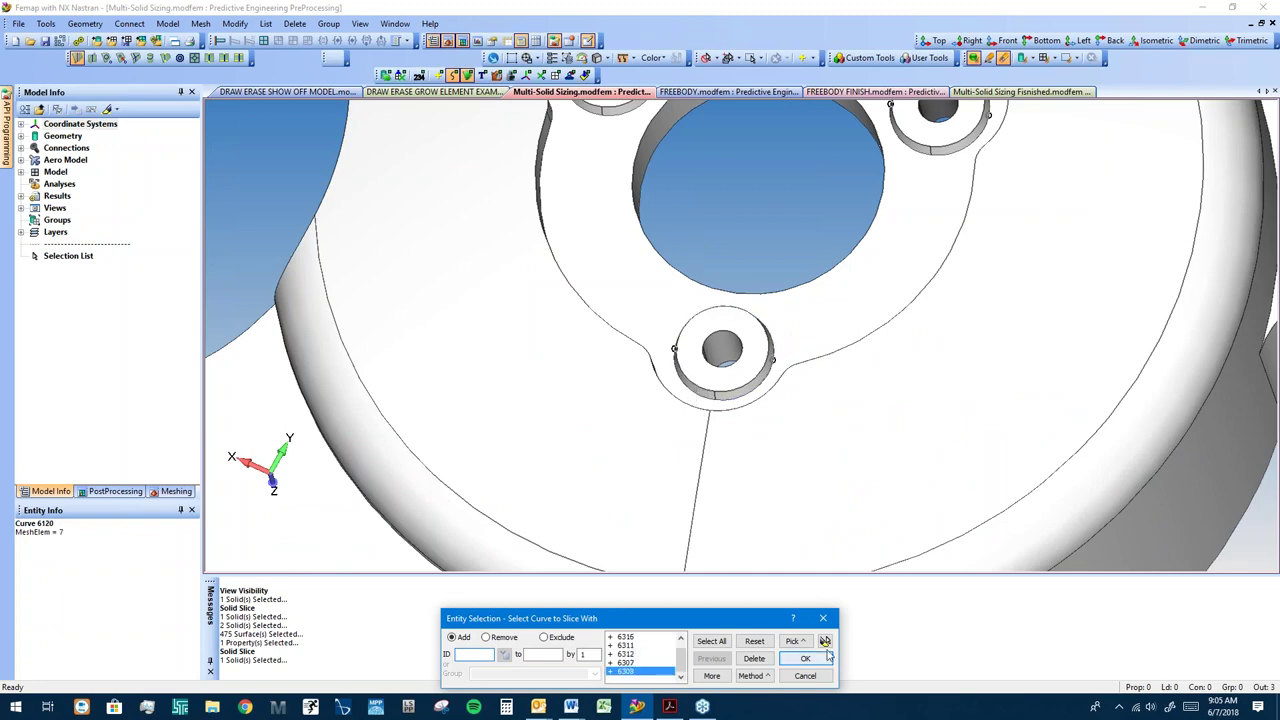
{"action": "left_click", "coordinate": [825, 642]}
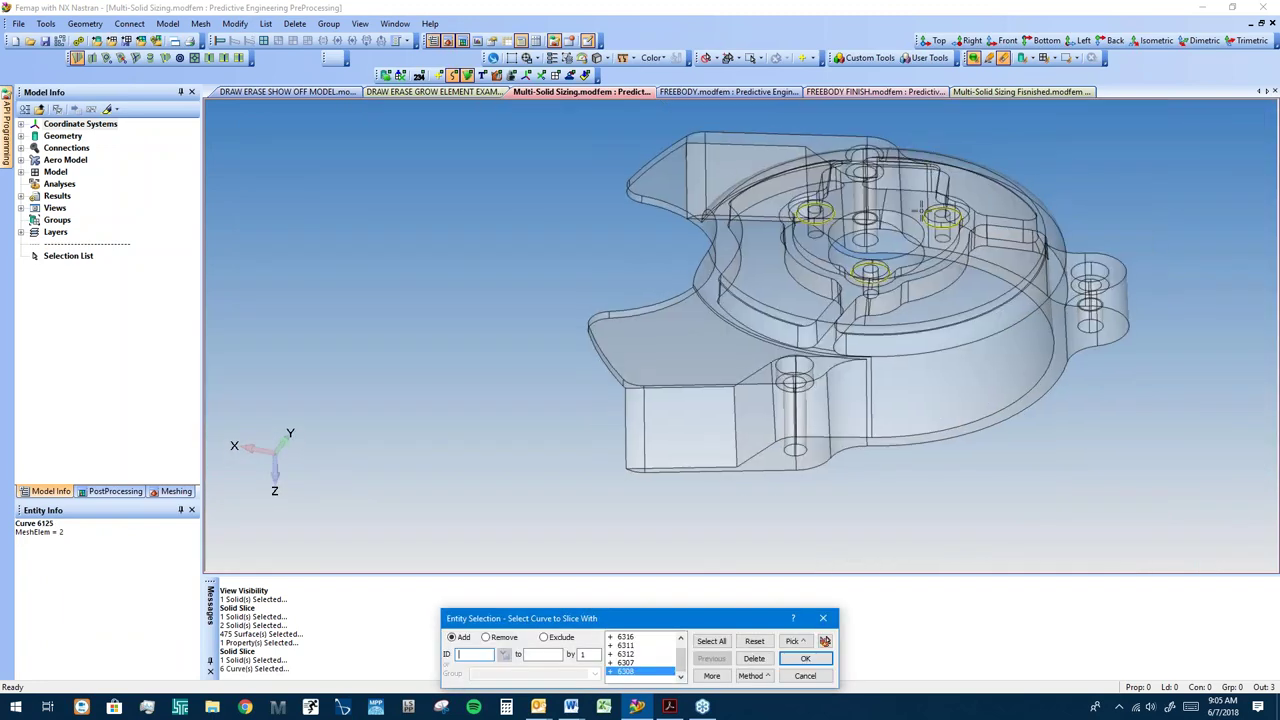
{"action": "left_click", "coordinate": [805, 658]}
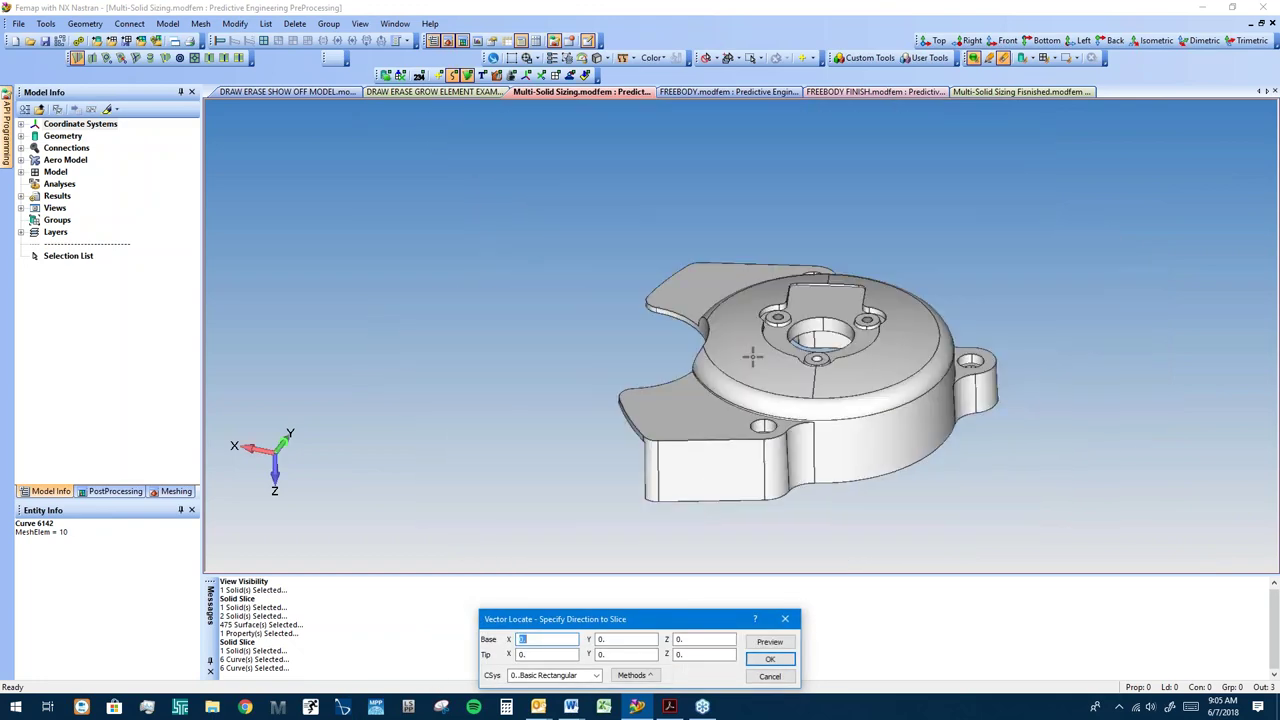
Step: Define the slice direction along Z with base 0, 0, 0 and tip 0, 0, 1, and perform the slice
{"action": "scroll", "coordinate": [790, 415], "scroll_direction": "up", "scroll_amount": 5}
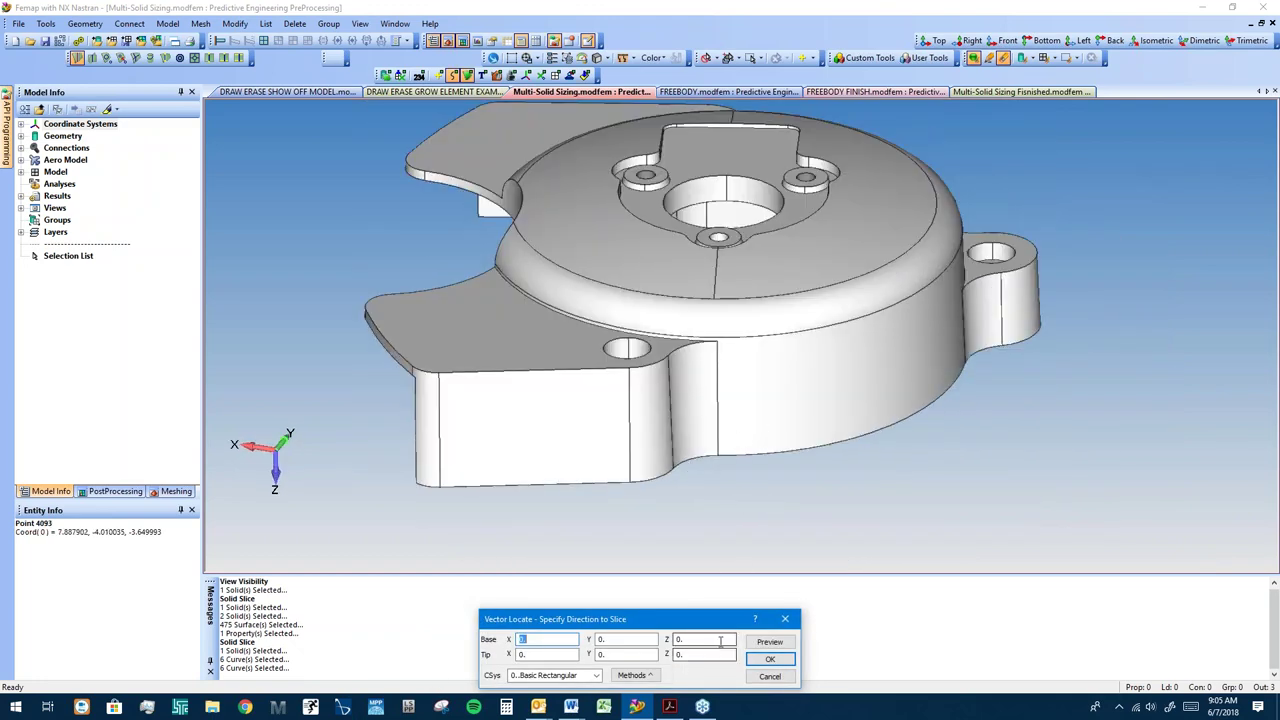
{"action": "scroll", "coordinate": [863, 511], "scroll_direction": "down", "scroll_amount": 2}
{"action": "scroll", "coordinate": [779, 400], "scroll_direction": "up", "scroll_amount": 1}
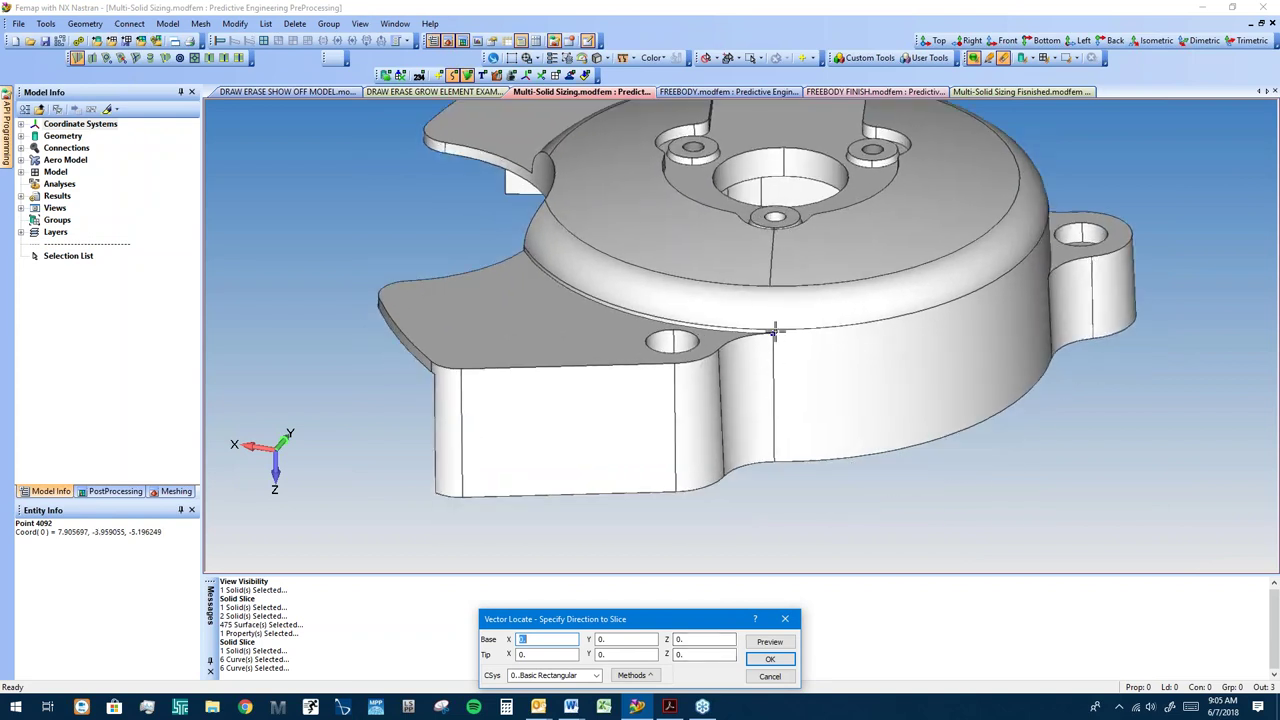
{"action": "middle_click_drag", "start_coordinate": [768, 335], "coordinate": [885, 508]}
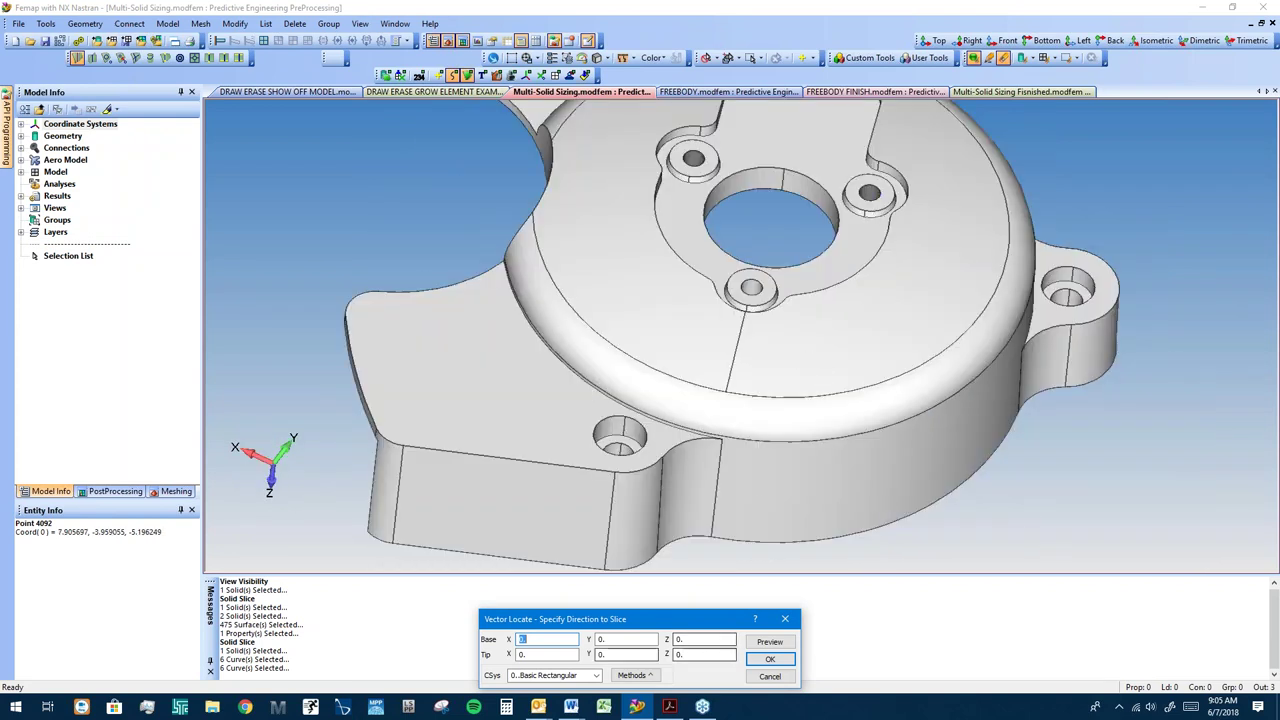
{"action": "left_click", "coordinate": [720, 438]}
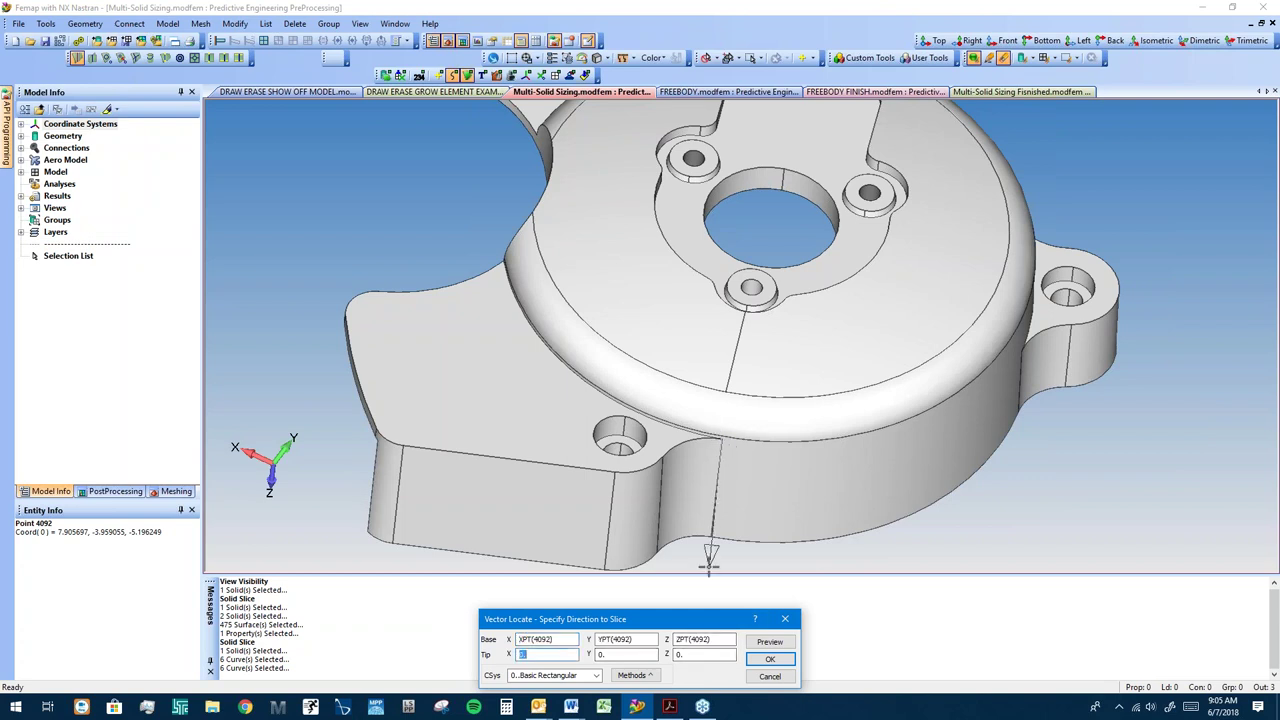
{"action": "left_click", "coordinate": [573, 639]}
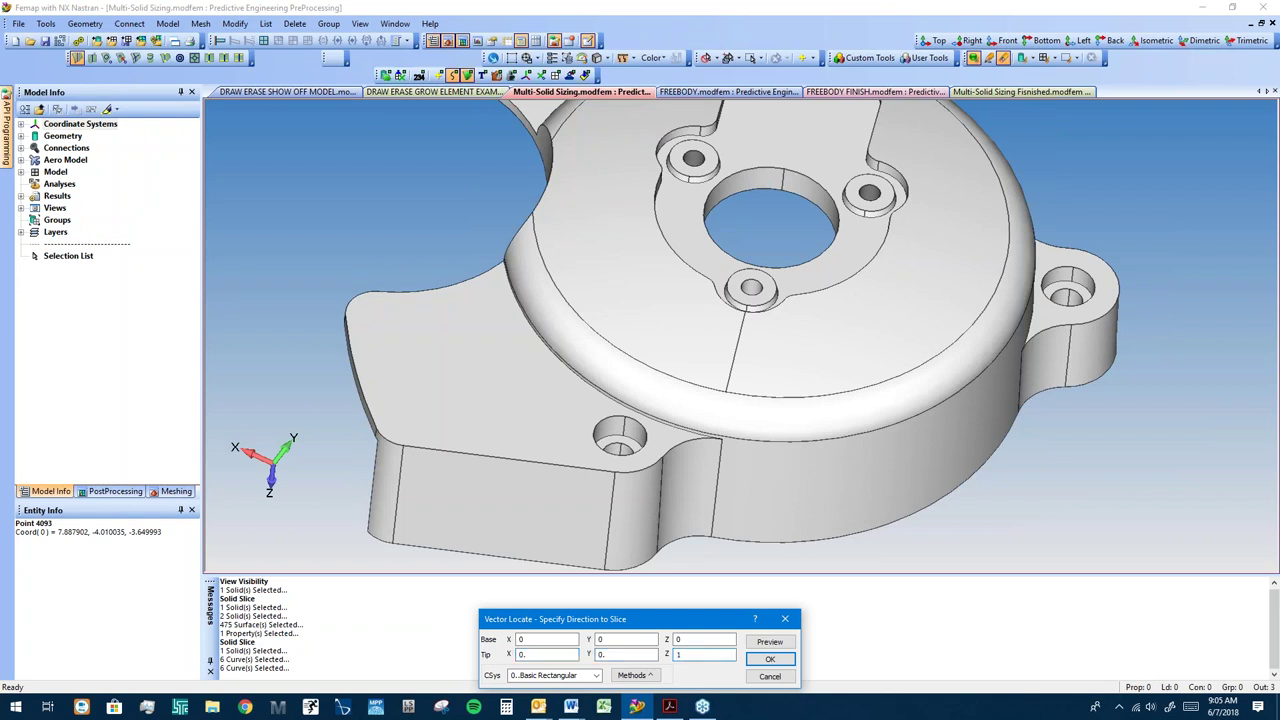
{"action": "middle_click_drag", "start_coordinate": [749, 257], "coordinate": [770, 340]}
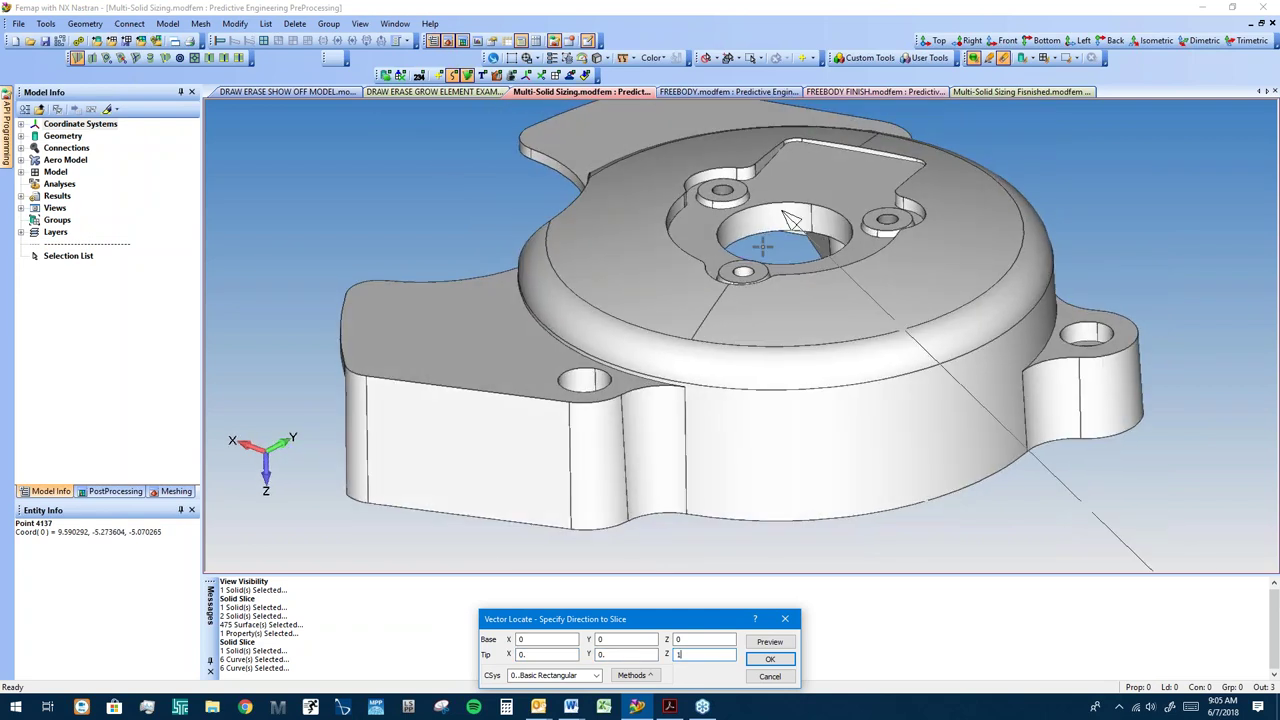
{"action": "left_click", "coordinate": [770, 660]}
{"action": "middle_click_drag", "start_coordinate": [833, 385], "coordinate": [825, 585]}
{"action": "scroll", "coordinate": [752, 113], "scroll_direction": "down", "scroll_amount": 3}
{"action": "scroll", "coordinate": [814, 457], "scroll_direction": "up", "scroll_amount": 4}
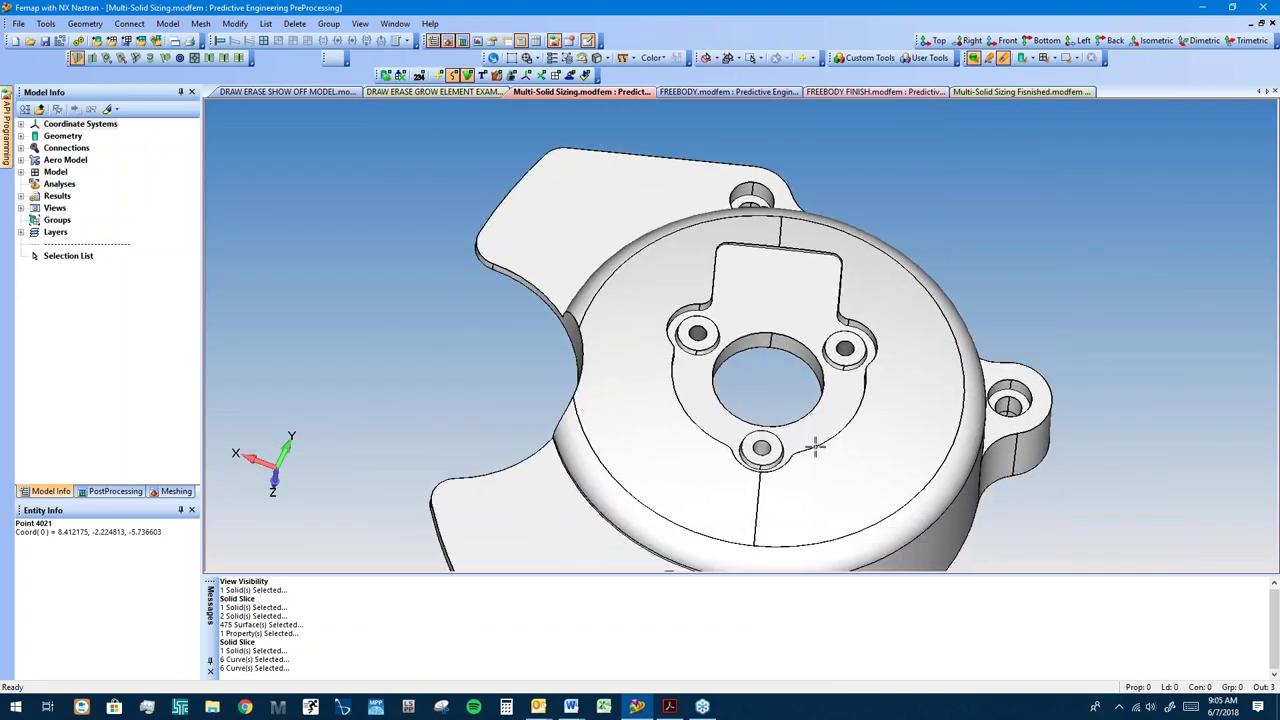
{"action": "key", "text": "ctrl+e"}
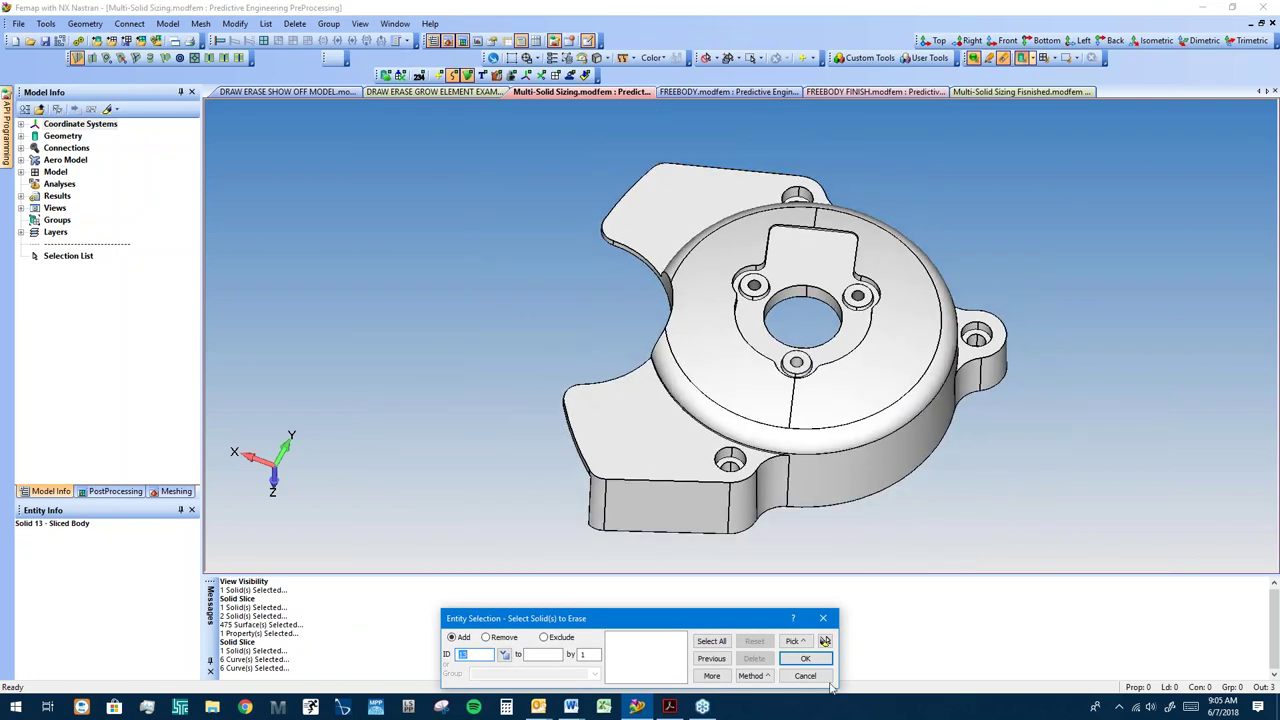
{"action": "left_click", "coordinate": [805, 658]}
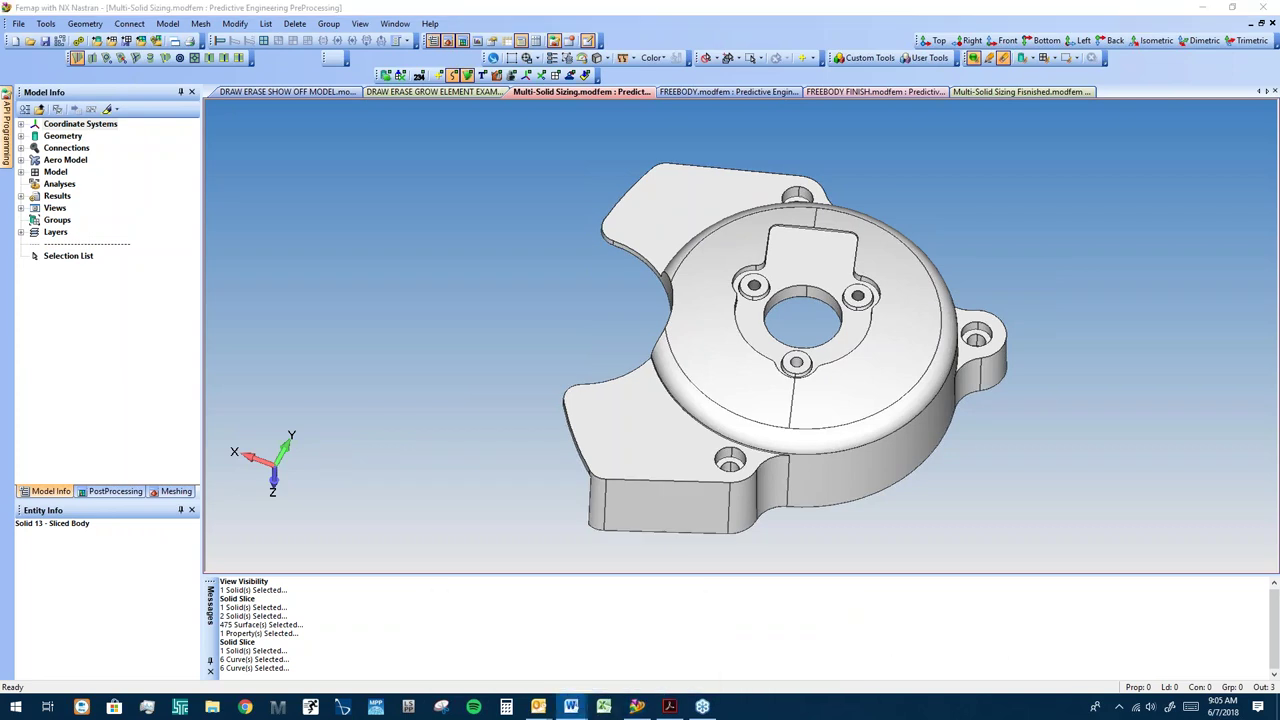
Step: Set a tet mesh element size of .05 on the three sliced boss solids
{"action": "scroll", "coordinate": [1055, 397], "scroll_direction": "down", "scroll_amount": 3}
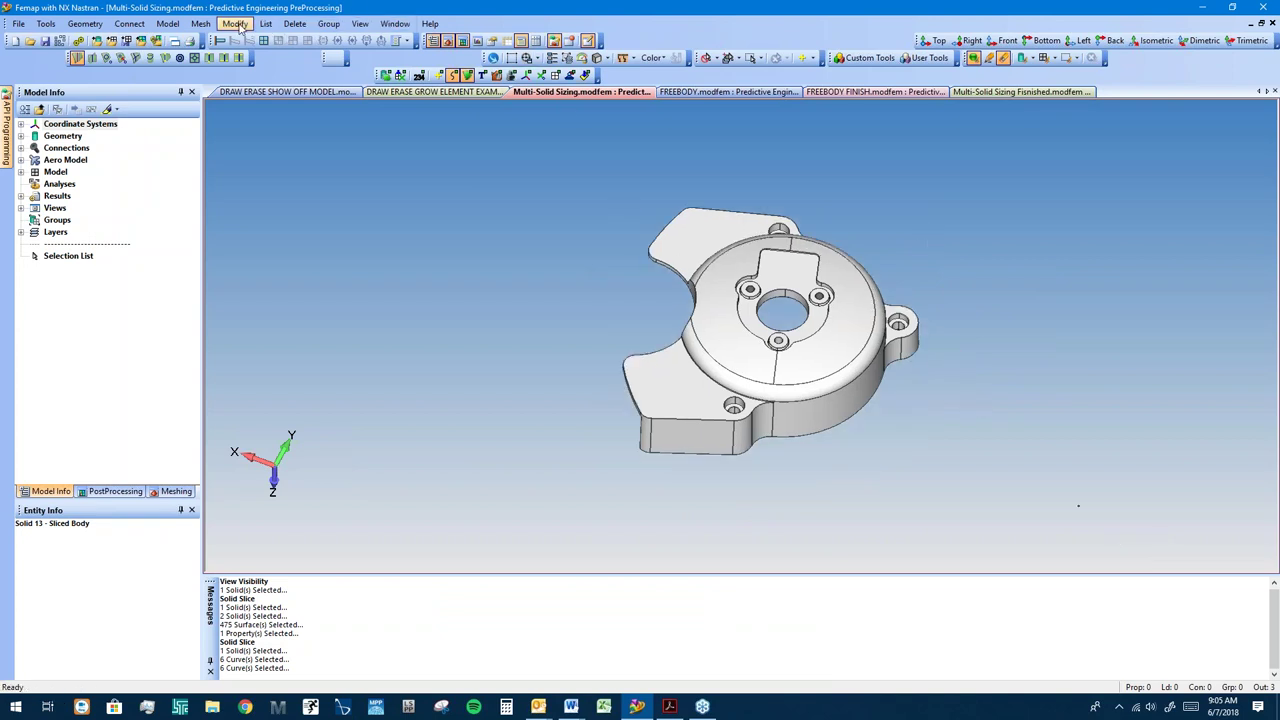
{"action": "left_click", "coordinate": [201, 23]}
{"action": "mouse_move", "coordinate": [265, 53]}
{"action": "left_click", "coordinate": [362, 115]}
{"action": "scroll", "coordinate": [934, 317], "scroll_direction": "up", "scroll_amount": 5}
{"action": "left_click", "coordinate": [849, 236]}
{"action": "left_click", "coordinate": [647, 218]}
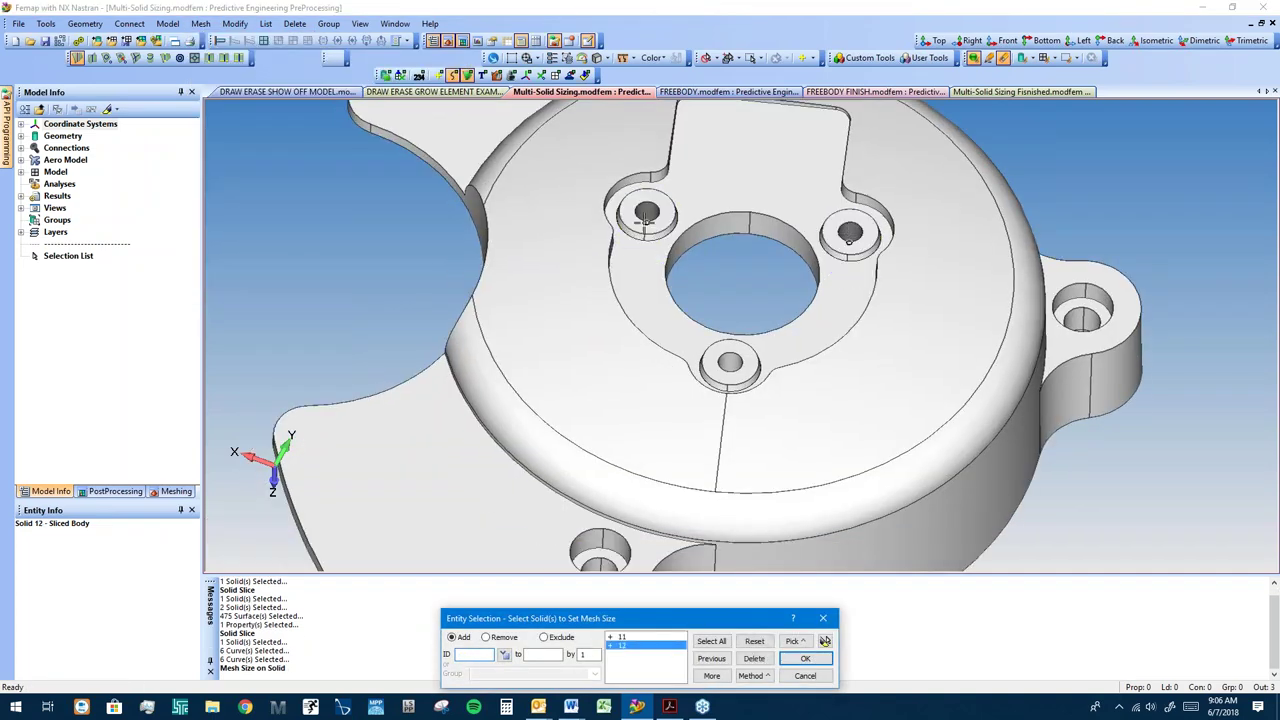
{"action": "left_click", "coordinate": [737, 405]}
{"action": "left_click", "coordinate": [816, 660]}
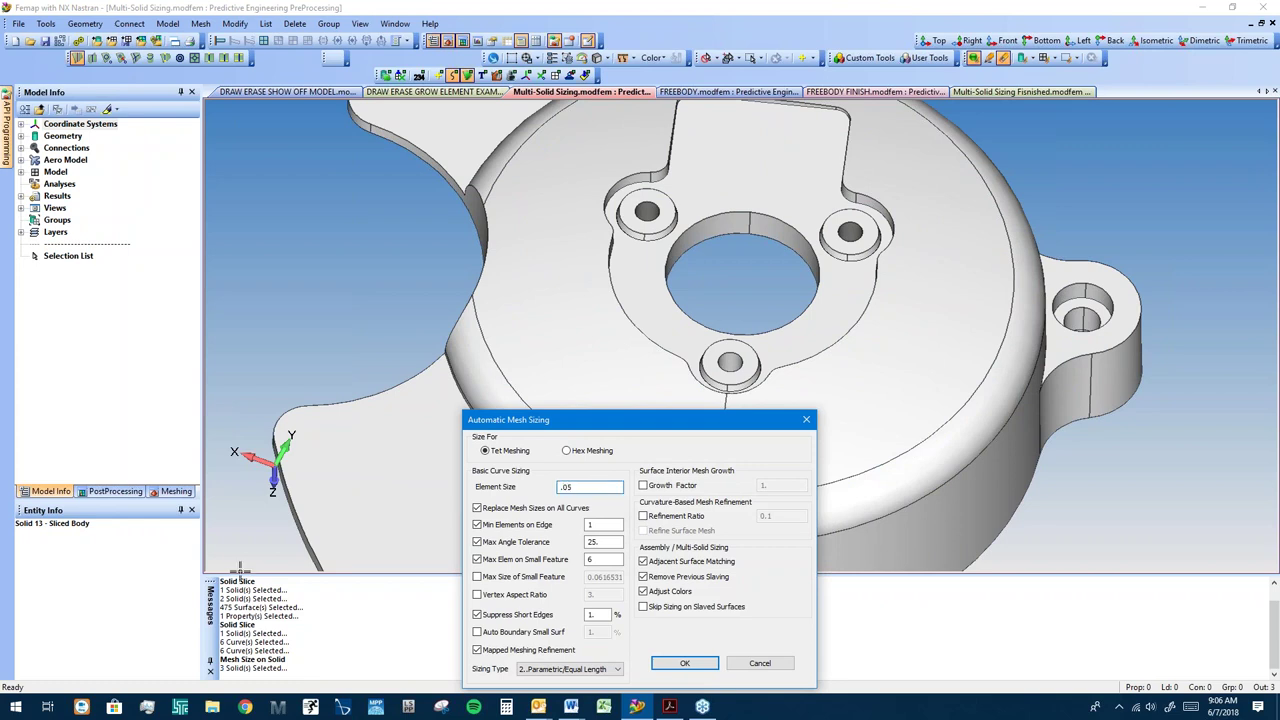
{"action": "left_click", "coordinate": [685, 663]}
Step: Set a tet mesh element size of .2 on the main cover solid
{"action": "scroll", "coordinate": [886, 391], "scroll_direction": "down", "scroll_amount": 5}
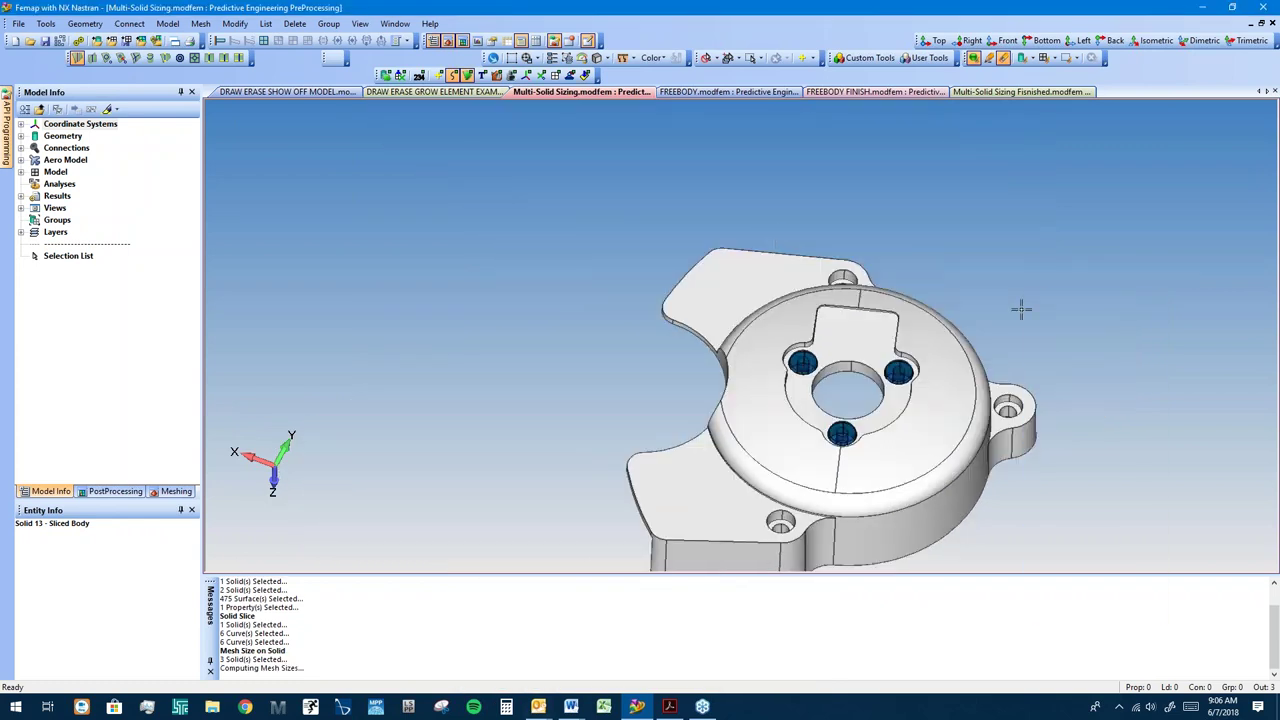
{"action": "right_click", "coordinate": [1025, 297]}
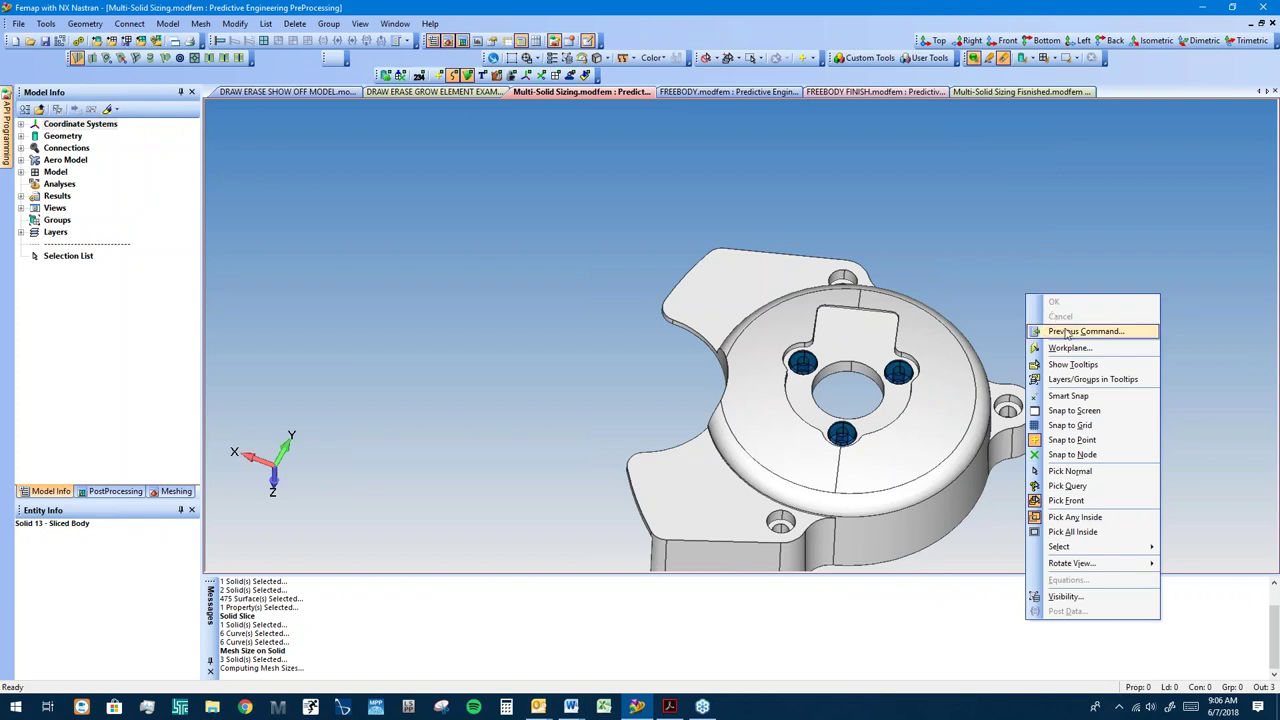
{"action": "left_click", "coordinate": [1068, 331]}
{"action": "middle_click_drag", "start_coordinate": [932, 457], "coordinate": [737, 349]}
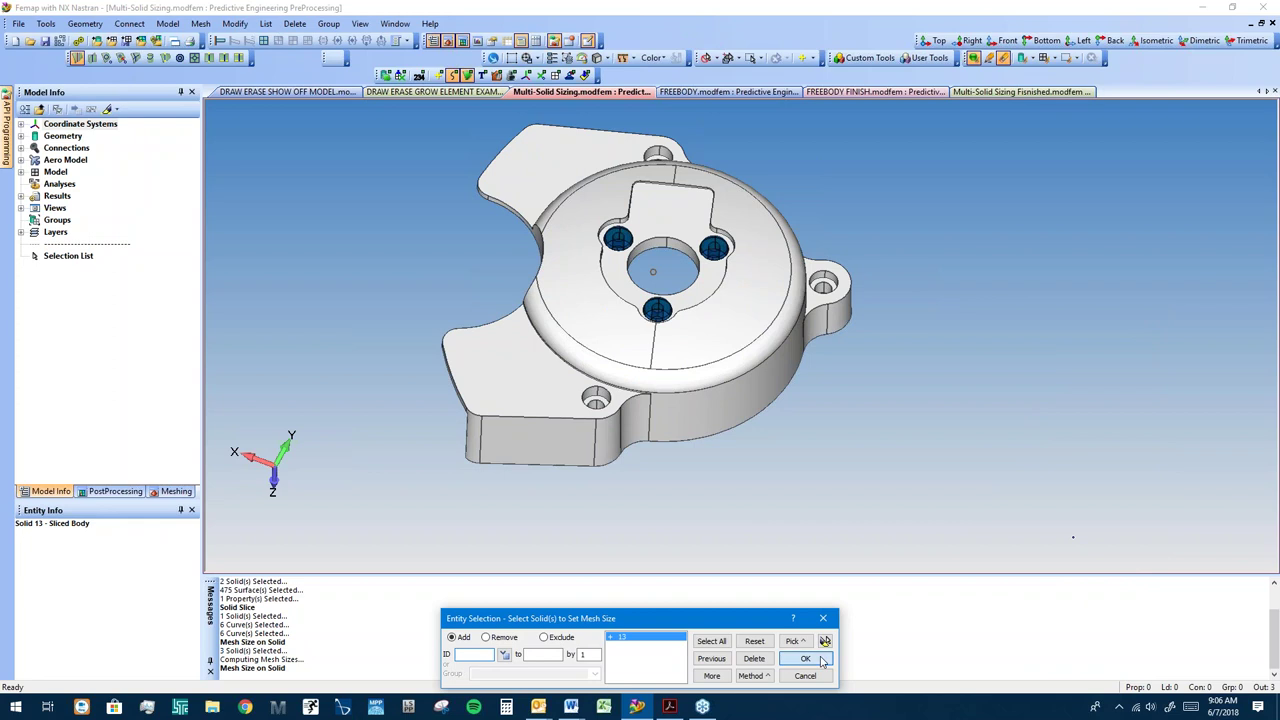
{"action": "left_click", "coordinate": [805, 658]}
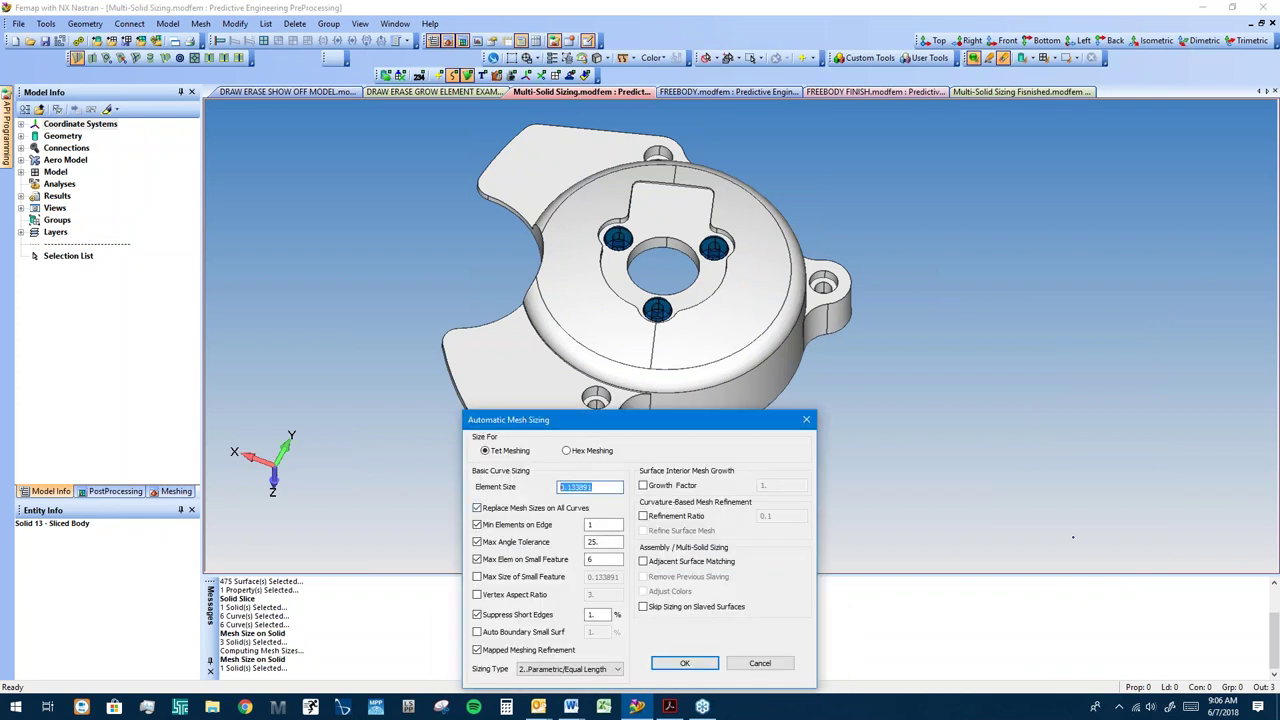
{"action": "type", "text": ".2"}
{"action": "key", "text": "Return"}
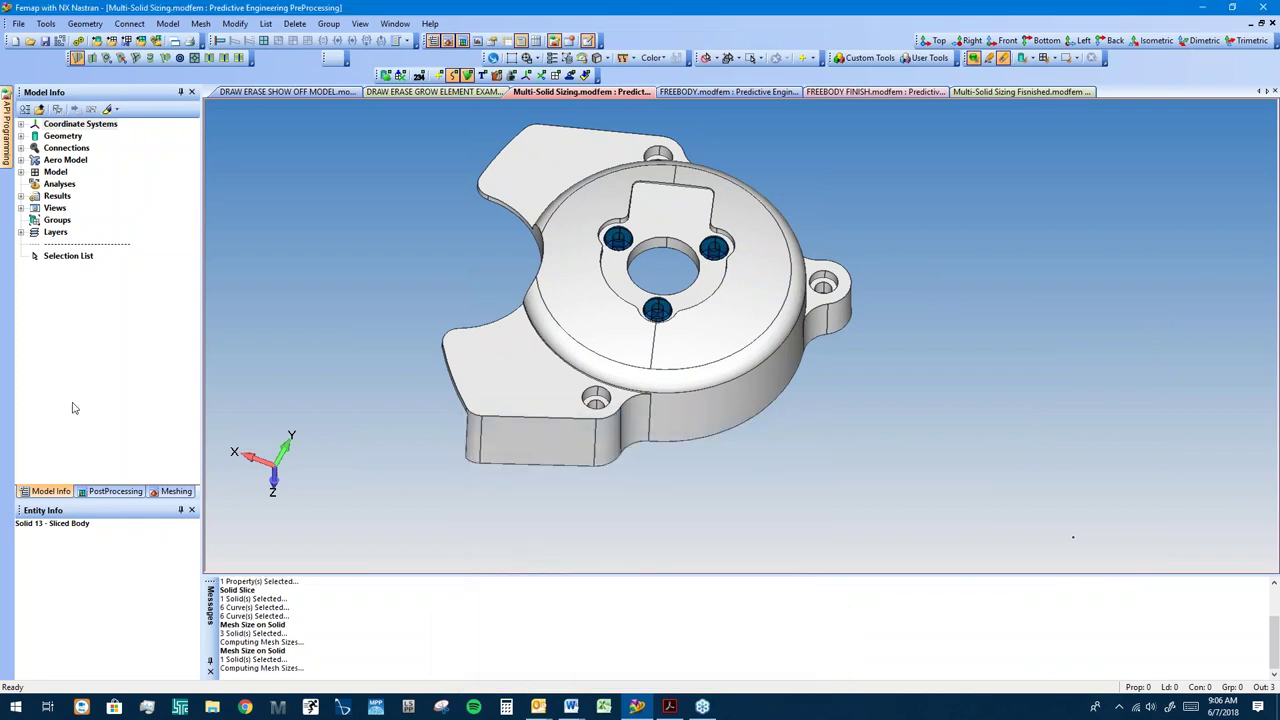
Step: Tet mesh all four solids with the Standard Solid Element Property and midside nodes, overriding all meshing attributes
{"action": "middle_click_drag", "start_coordinate": [806, 436], "coordinate": [846, 474]}
{"action": "scroll", "coordinate": [920, 343], "scroll_direction": "down", "scroll_amount": 3}
{"action": "middle_click_drag", "start_coordinate": [920, 343], "coordinate": [680, 259]}
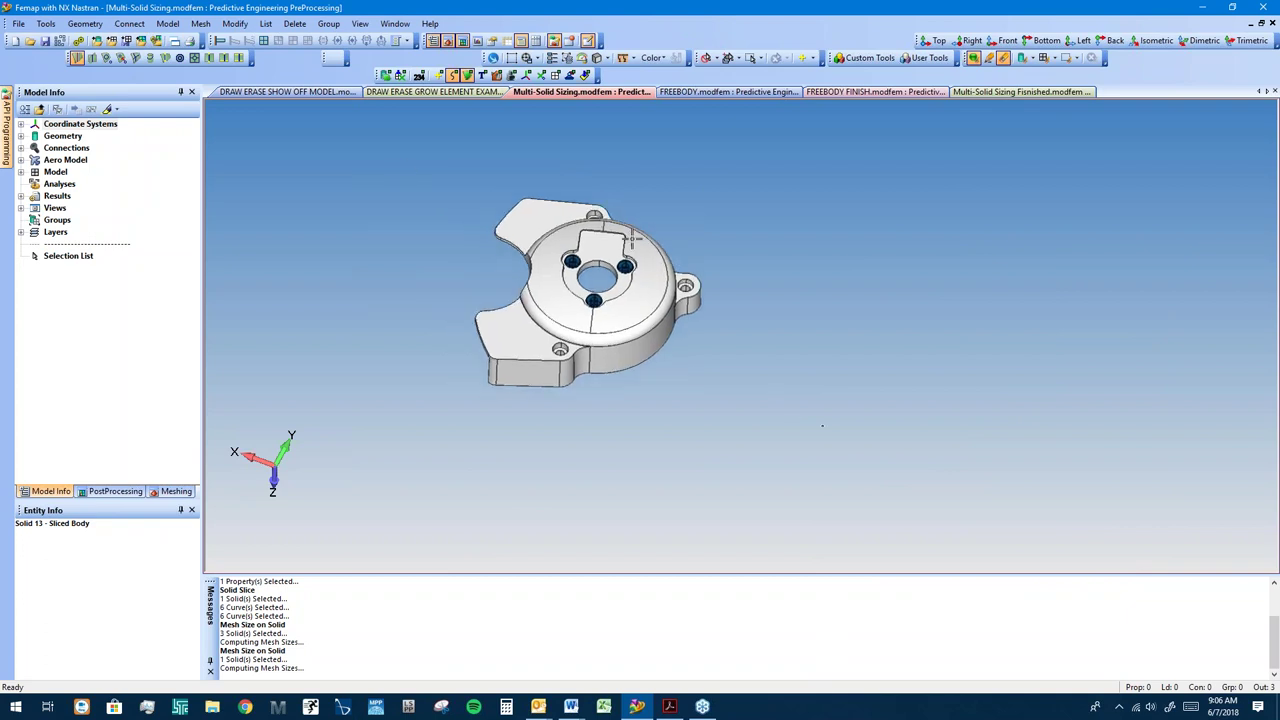
{"action": "left_click", "coordinate": [200, 23]}
{"action": "mouse_move", "coordinate": [238, 72]}
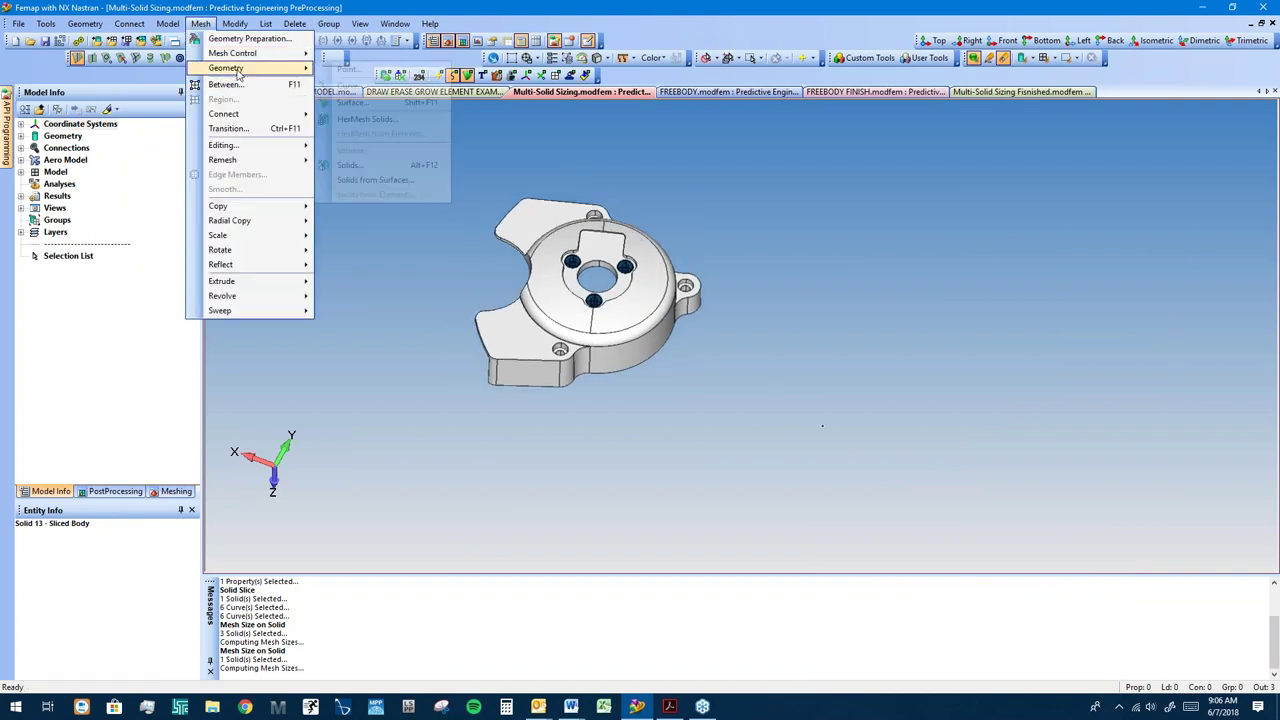
{"action": "left_click", "coordinate": [378, 166]}
{"action": "mouse_move", "coordinate": [388, 180]}
{"action": "left_mouse_down"}
{"action": "mouse_move", "coordinate": [803, 466]}
{"action": "mouse_move", "coordinate": [769, 463]}
{"action": "left_mouse_up"}
{"action": "key", "text": "Return"}
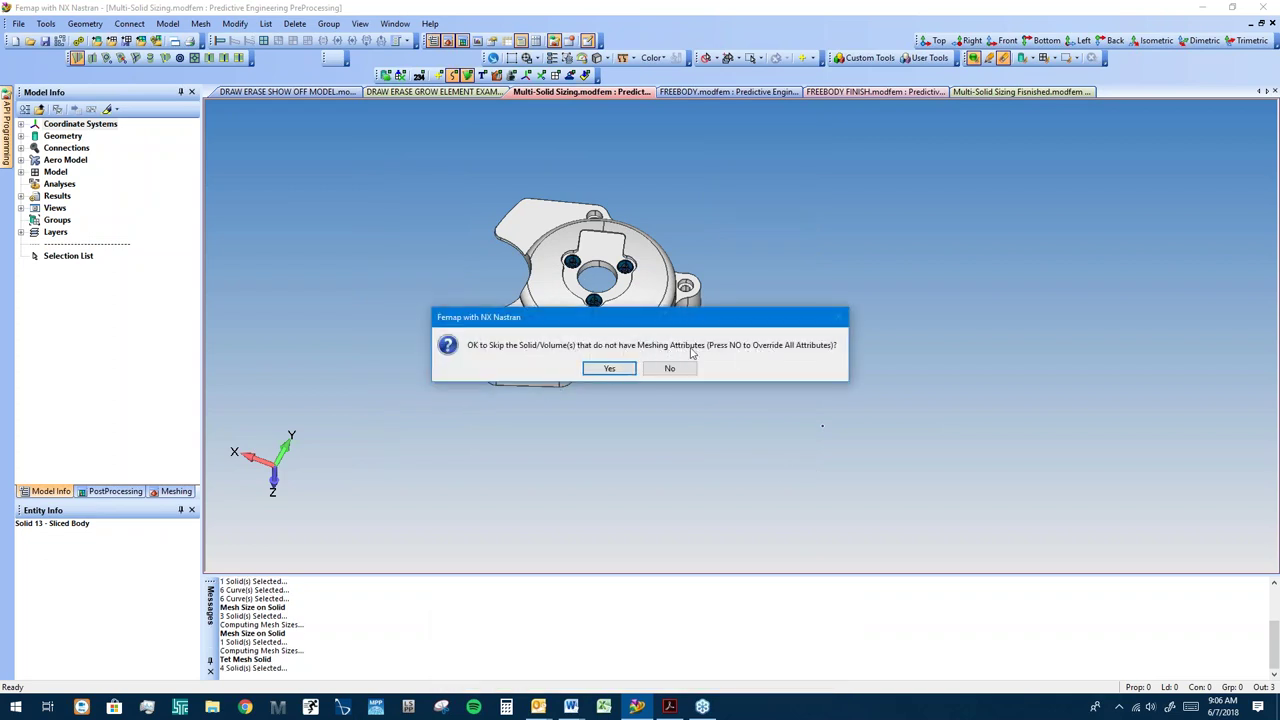
{"action": "left_click_drag", "start_coordinate": [707, 323], "coordinate": [932, 356]}
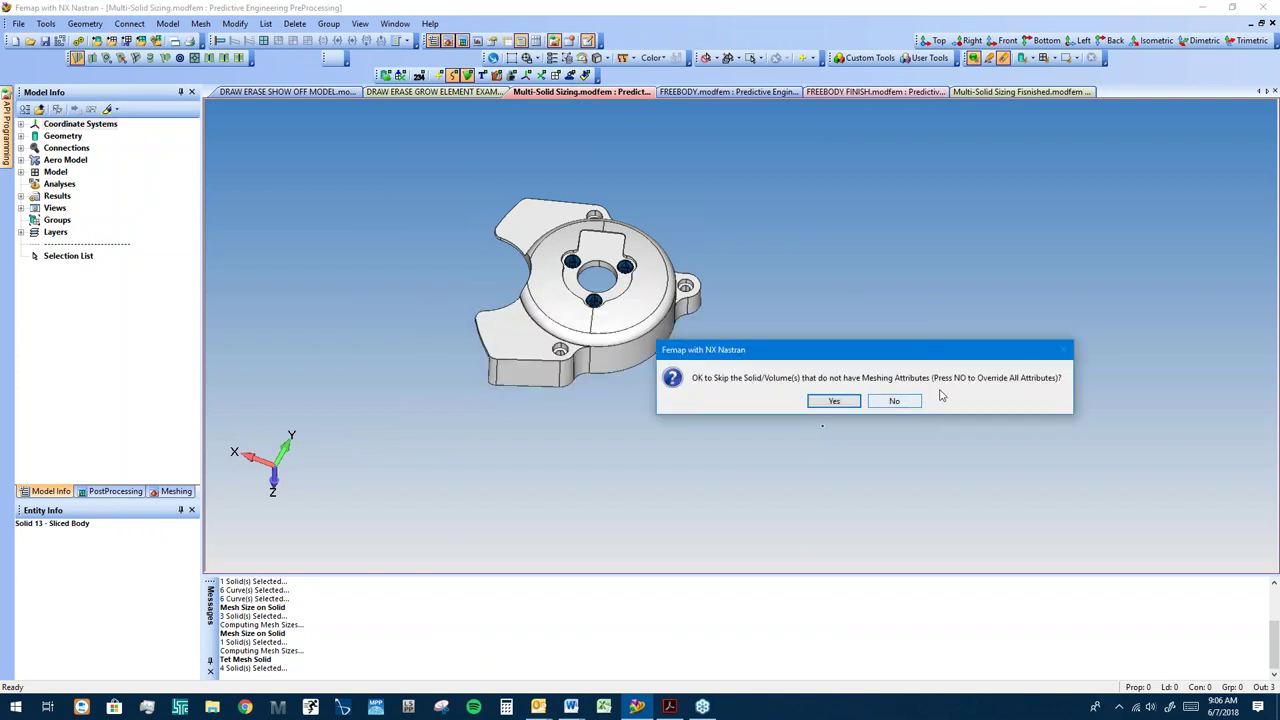
{"action": "left_click", "coordinate": [903, 401]}
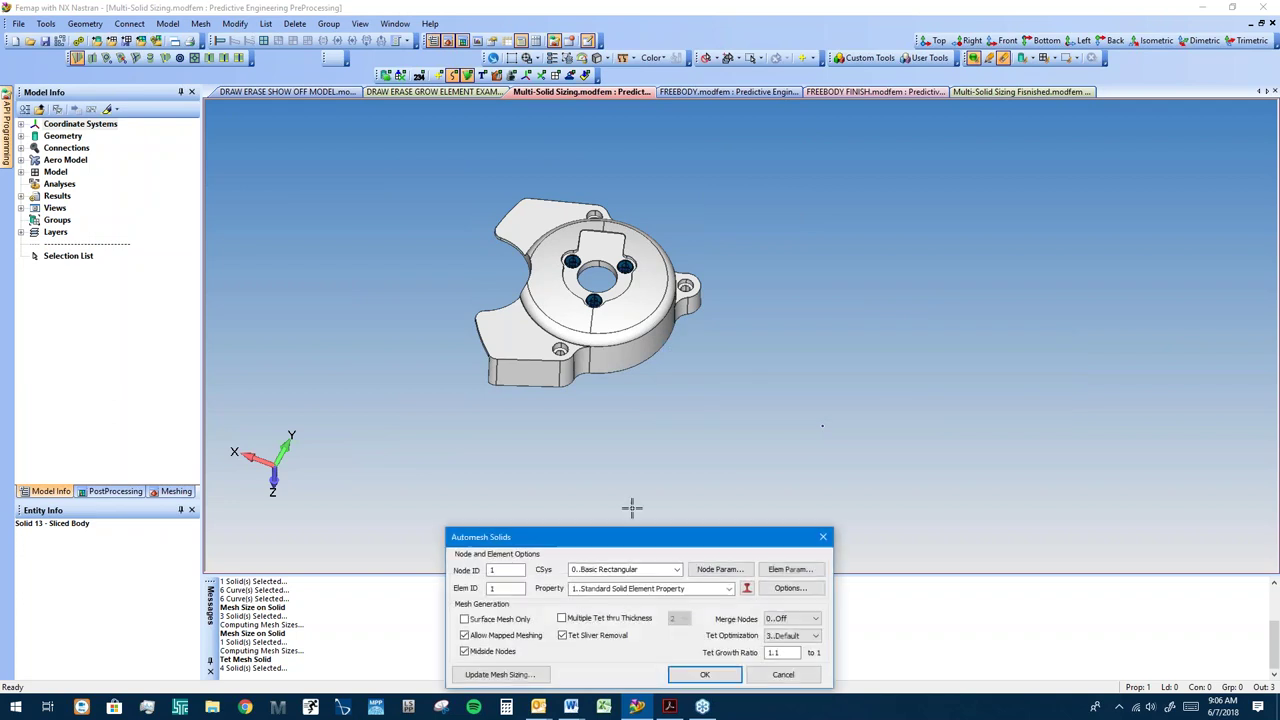
{"action": "left_click", "coordinate": [702, 675]}
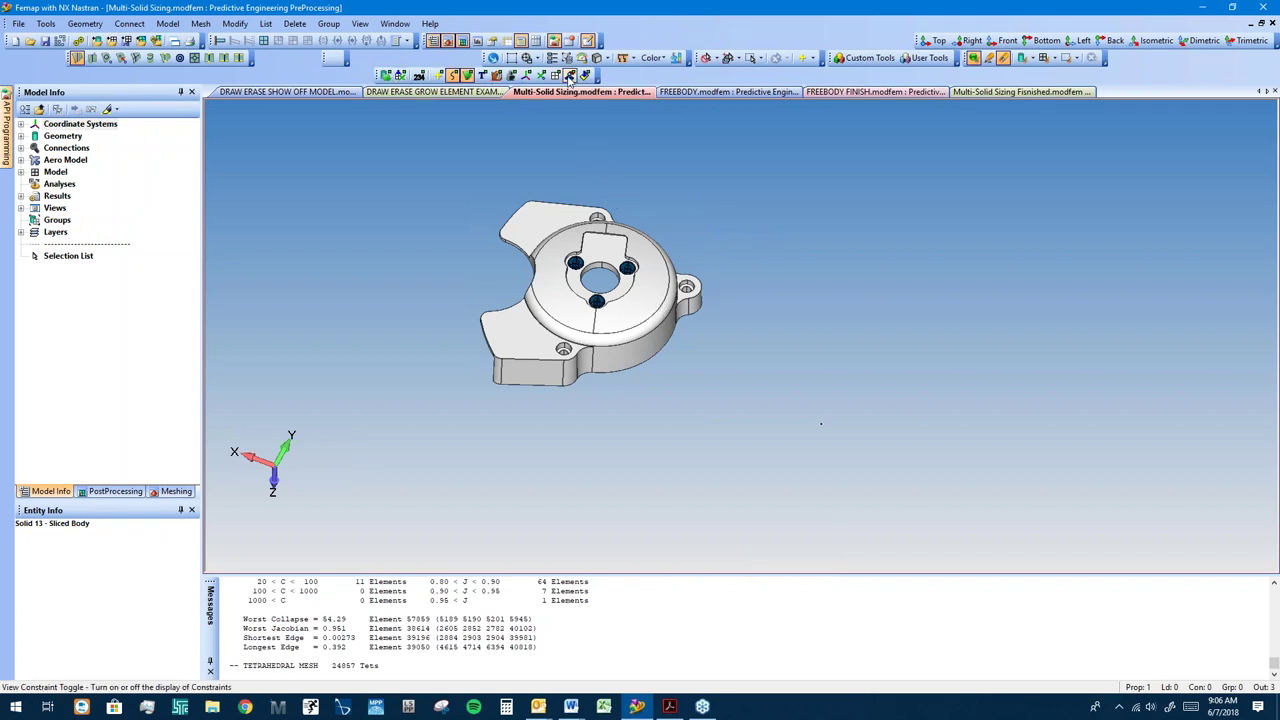
Step: Turn on the display of elements so the tetrahedral mesh is drawn on the part
{"action": "key", "text": "ctrl+q"}
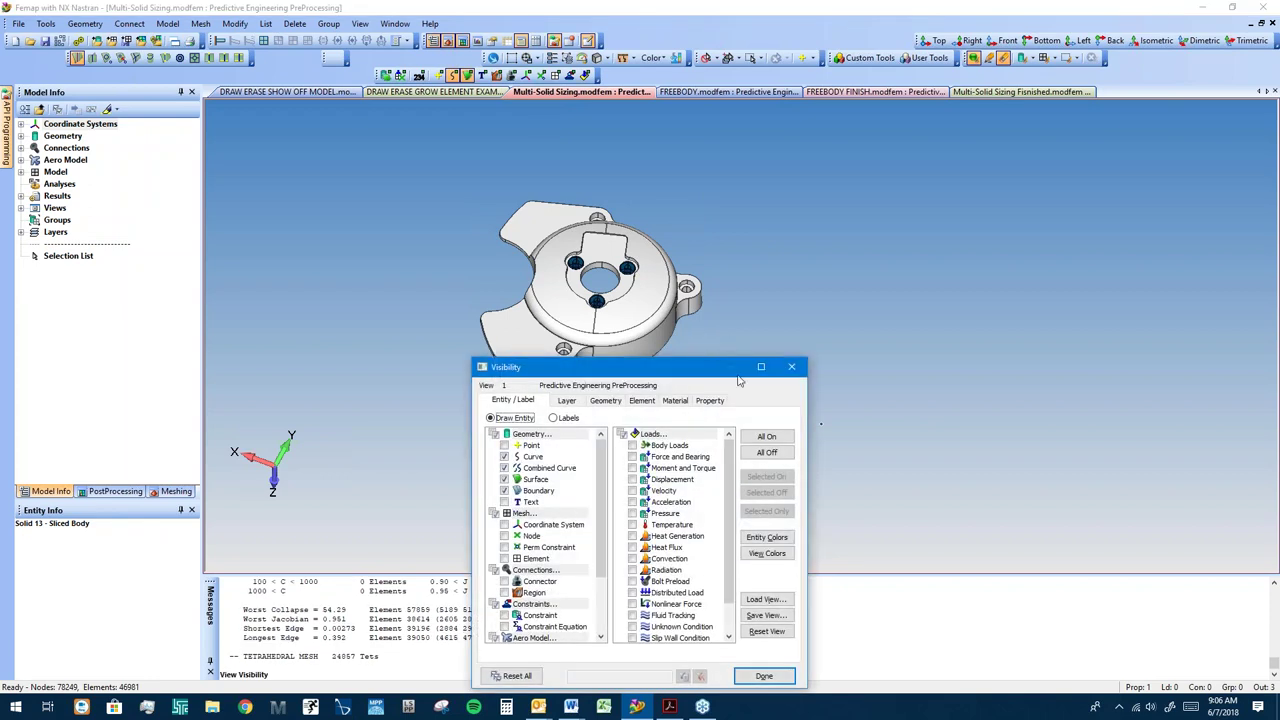
{"action": "left_click", "coordinate": [792, 366]}
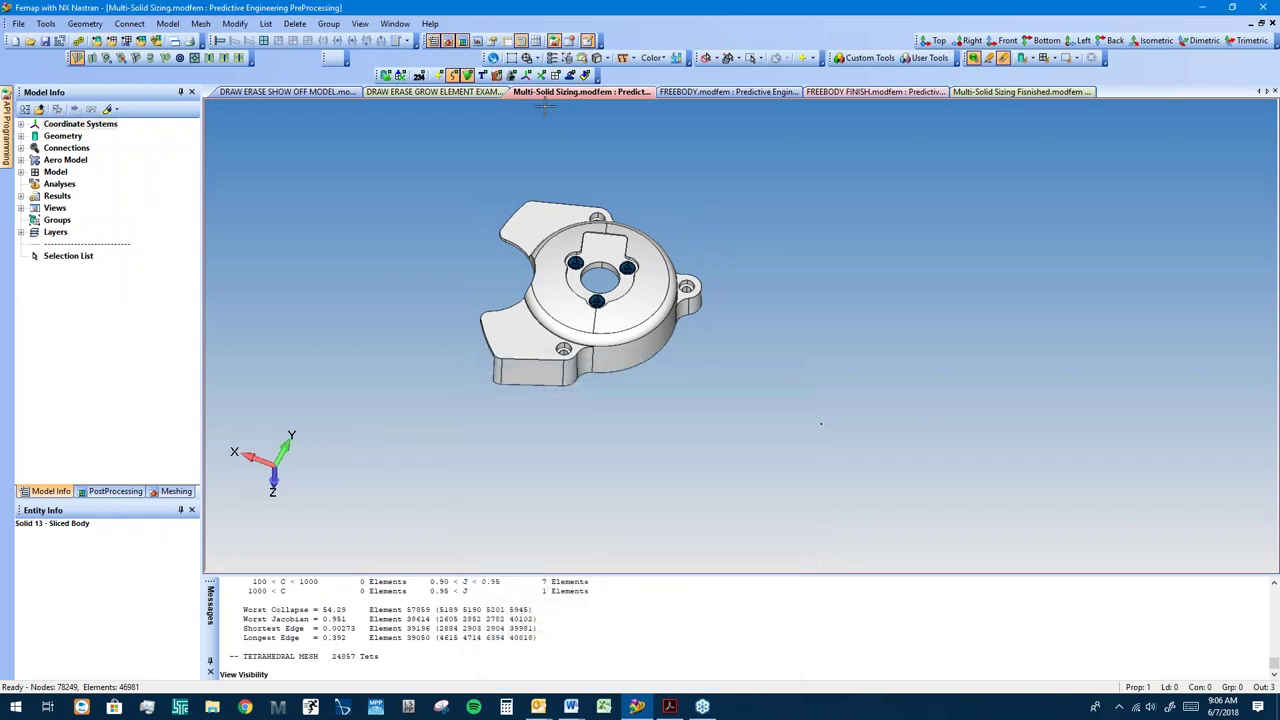
{"action": "left_click", "coordinate": [467, 78]}
{"action": "left_click", "coordinate": [467, 75]}
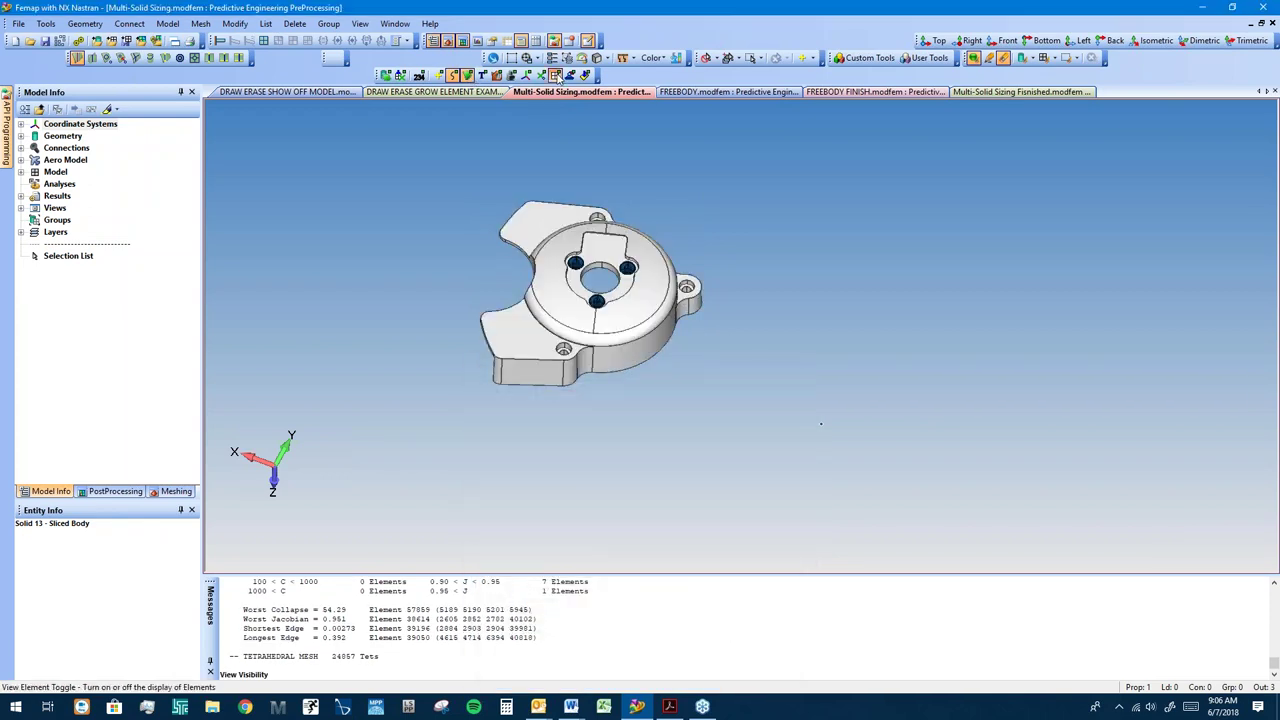
{"action": "left_click", "coordinate": [533, 75]}
{"action": "left_click", "coordinate": [541, 75]}
{"action": "left_click", "coordinate": [544, 76]}
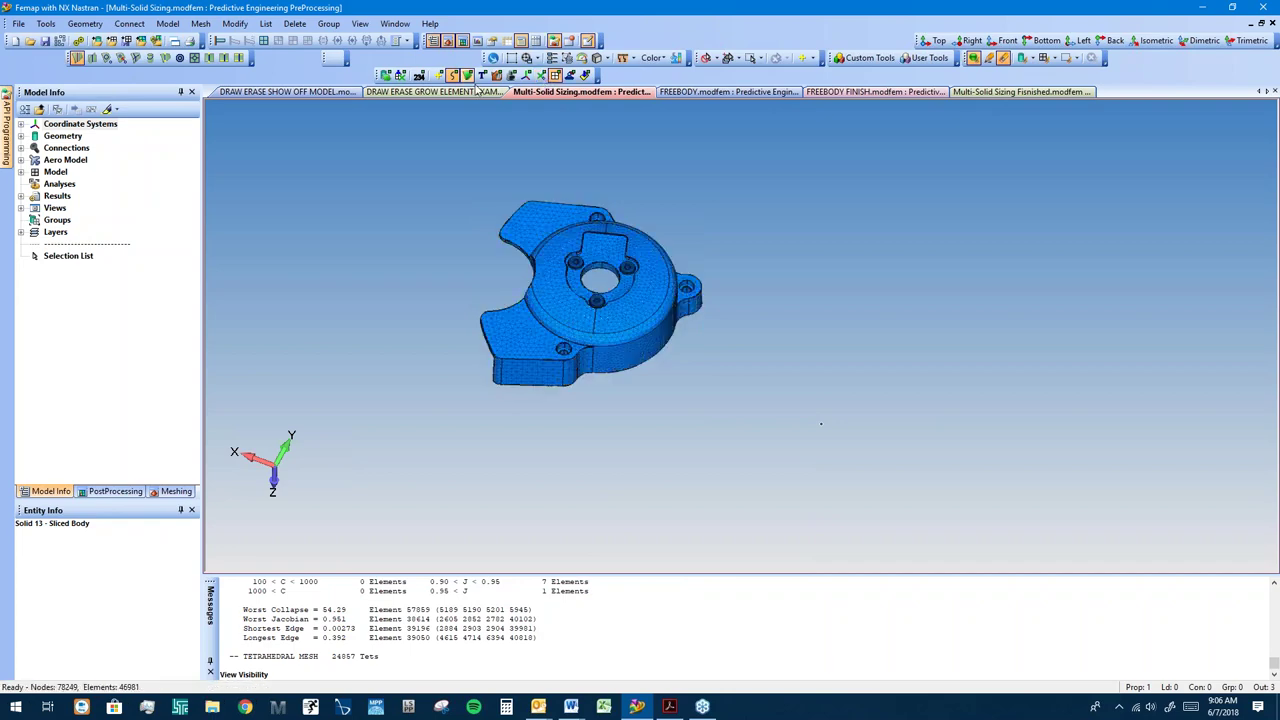
Step: Delete the mesh by selecting all elements of the cover and bosses, but keep the unused properties, materials and meshing attributes
{"action": "scroll", "coordinate": [789, 486], "scroll_direction": "up", "scroll_amount": 8}
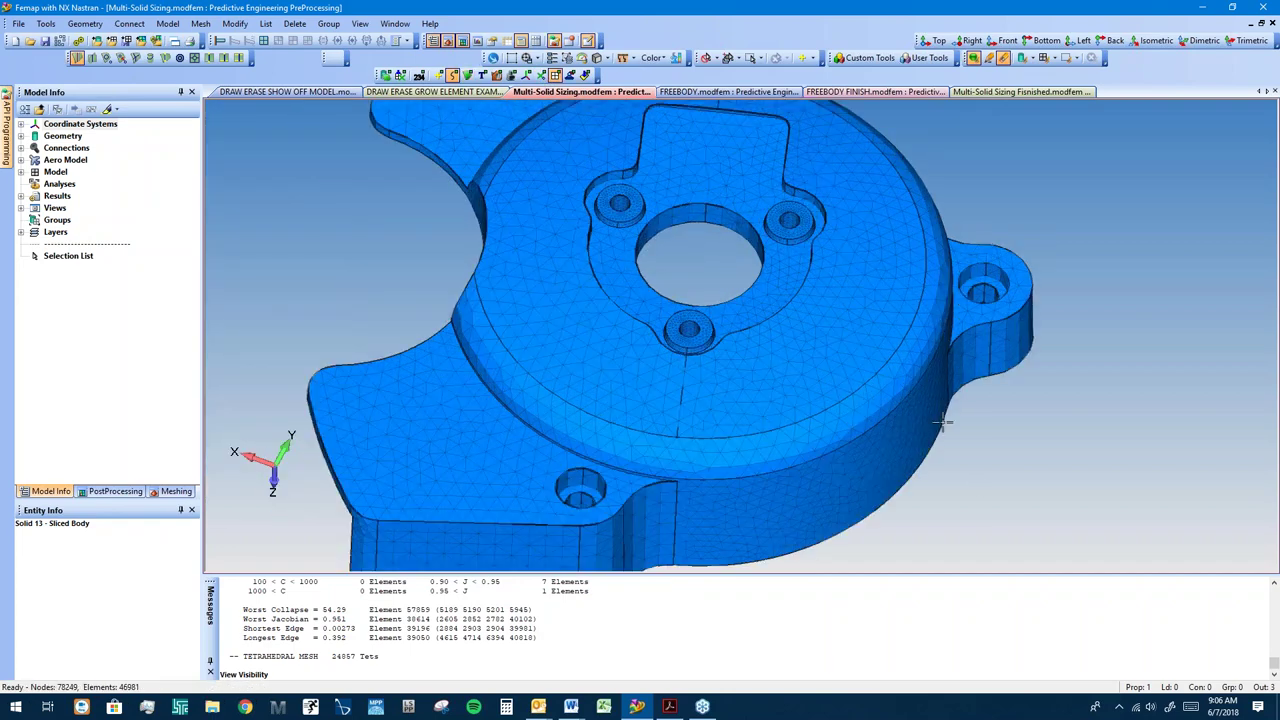
{"action": "scroll", "coordinate": [860, 308], "scroll_direction": "up", "scroll_amount": 5}
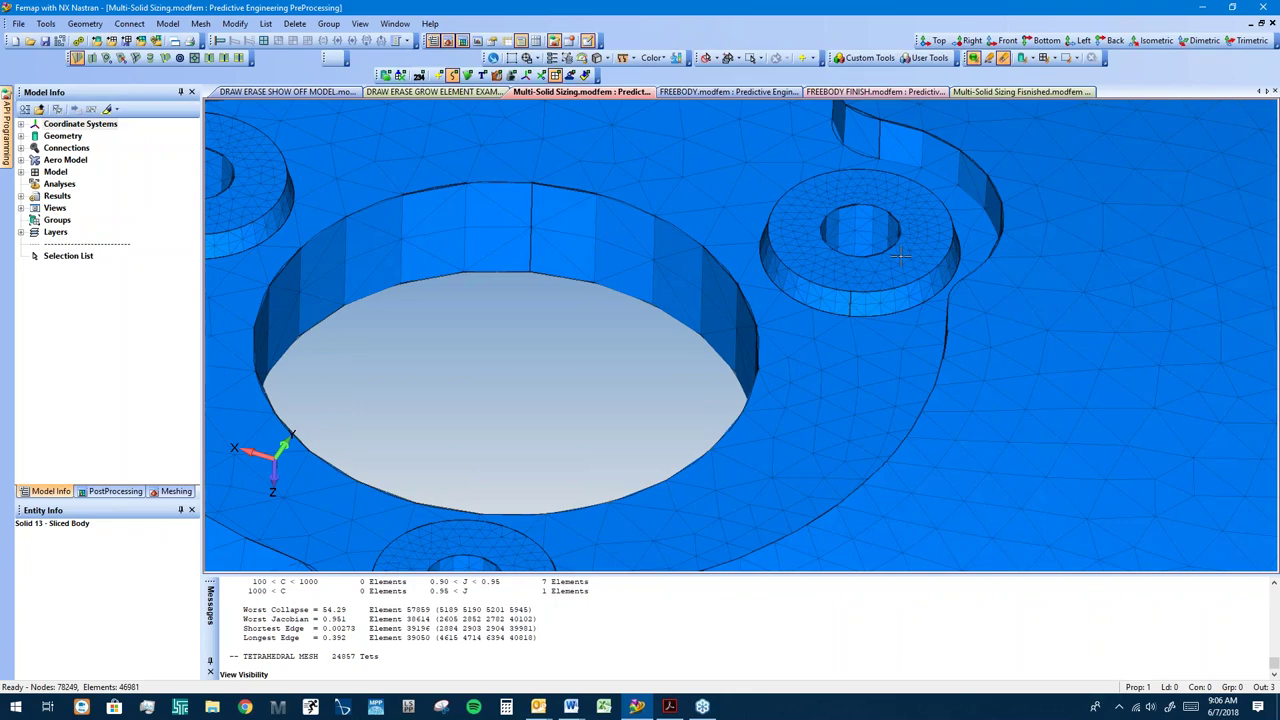
{"action": "scroll", "coordinate": [812, 265], "scroll_direction": "up", "scroll_amount": 4}
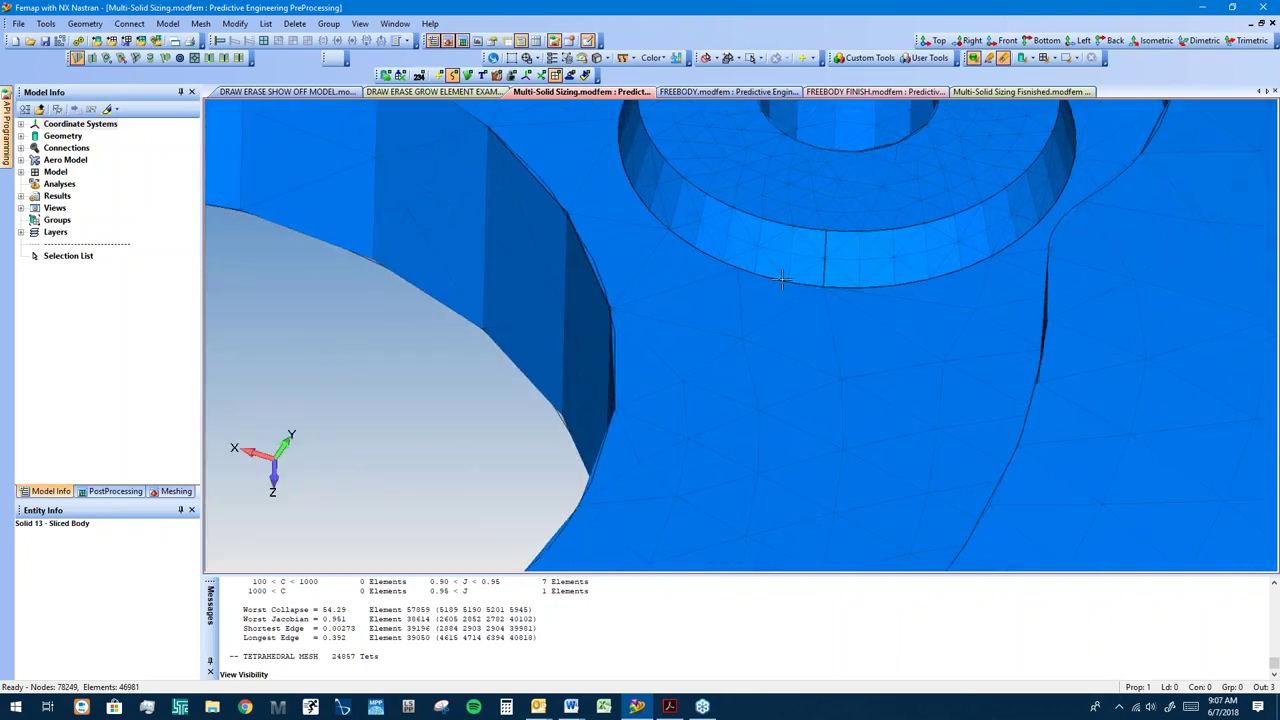
{"action": "scroll", "coordinate": [1019, 521], "scroll_direction": "down", "scroll_amount": 15}
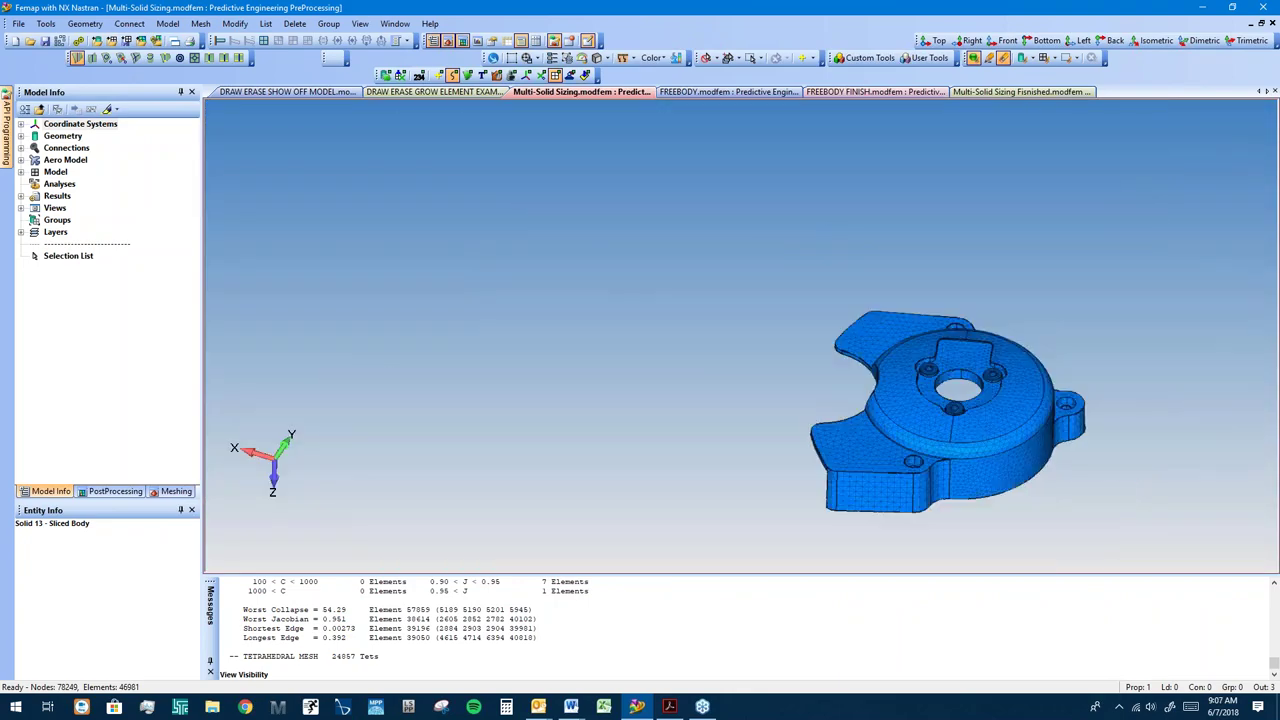
{"action": "middle_click_drag", "start_coordinate": [860, 329], "coordinate": [720, 264]}
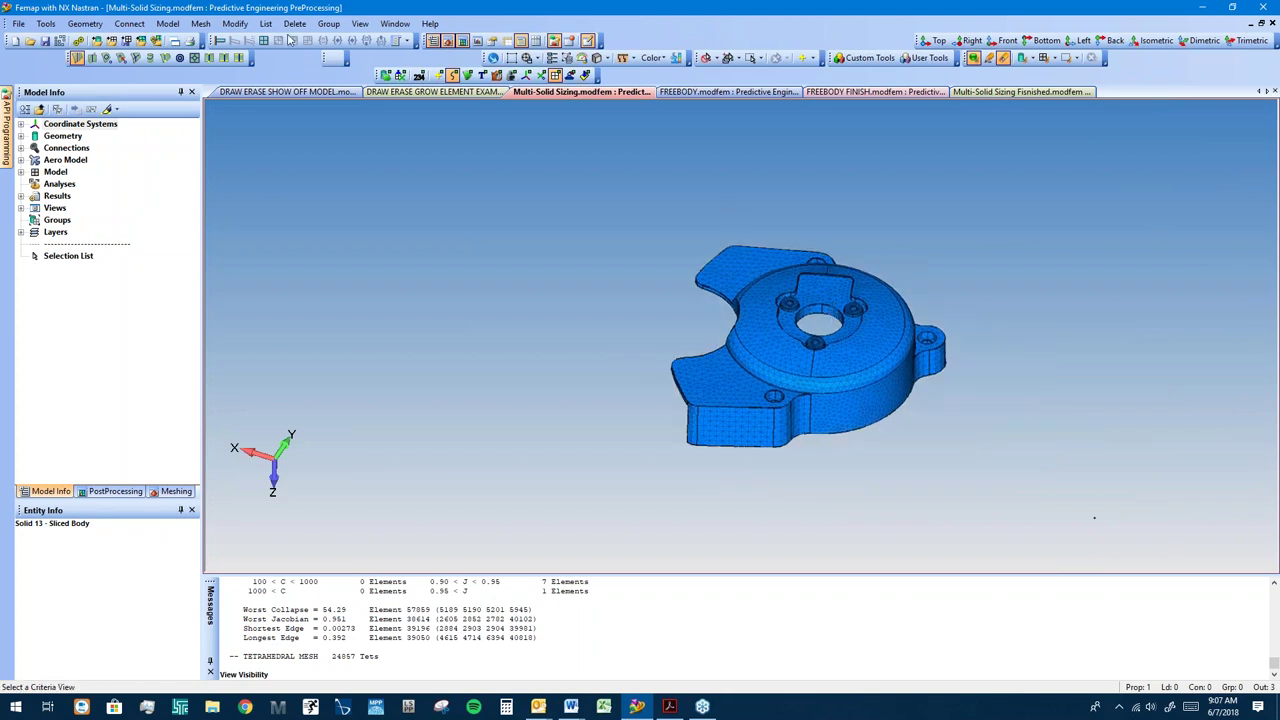
{"action": "left_click", "coordinate": [294, 24]}
{"action": "mouse_move", "coordinate": [330, 97]}
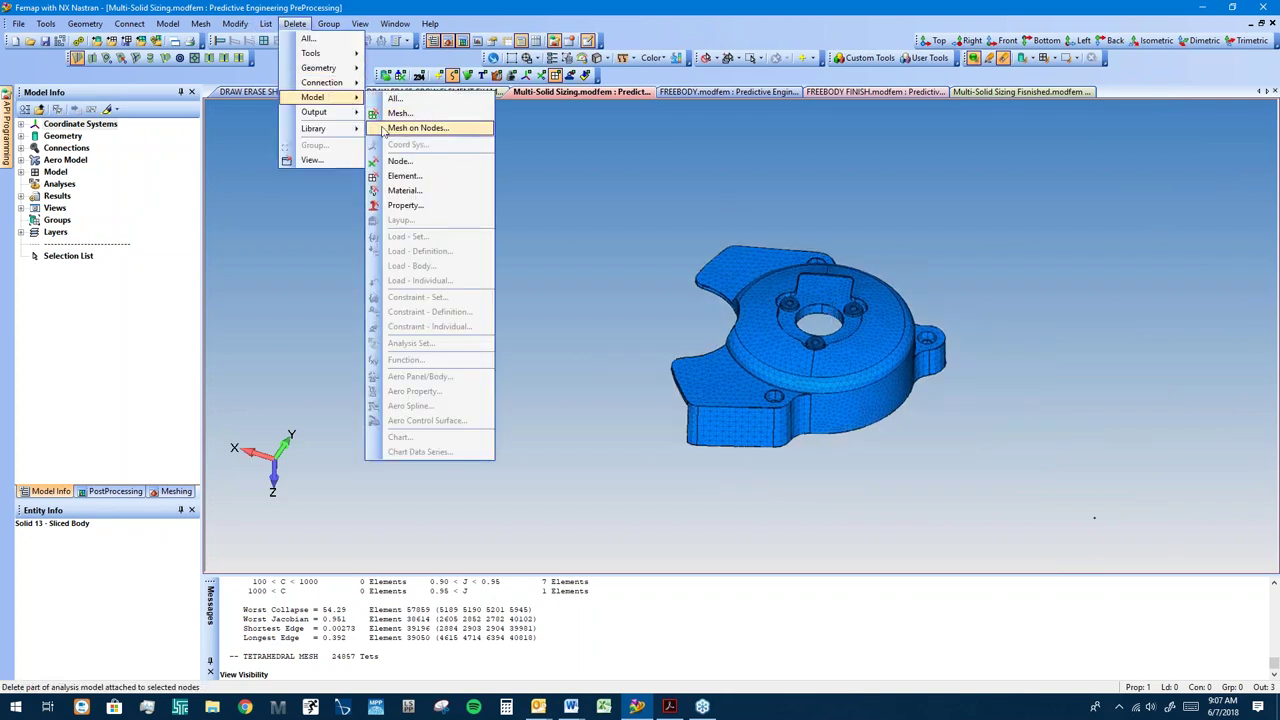
{"action": "left_click", "coordinate": [397, 115]}
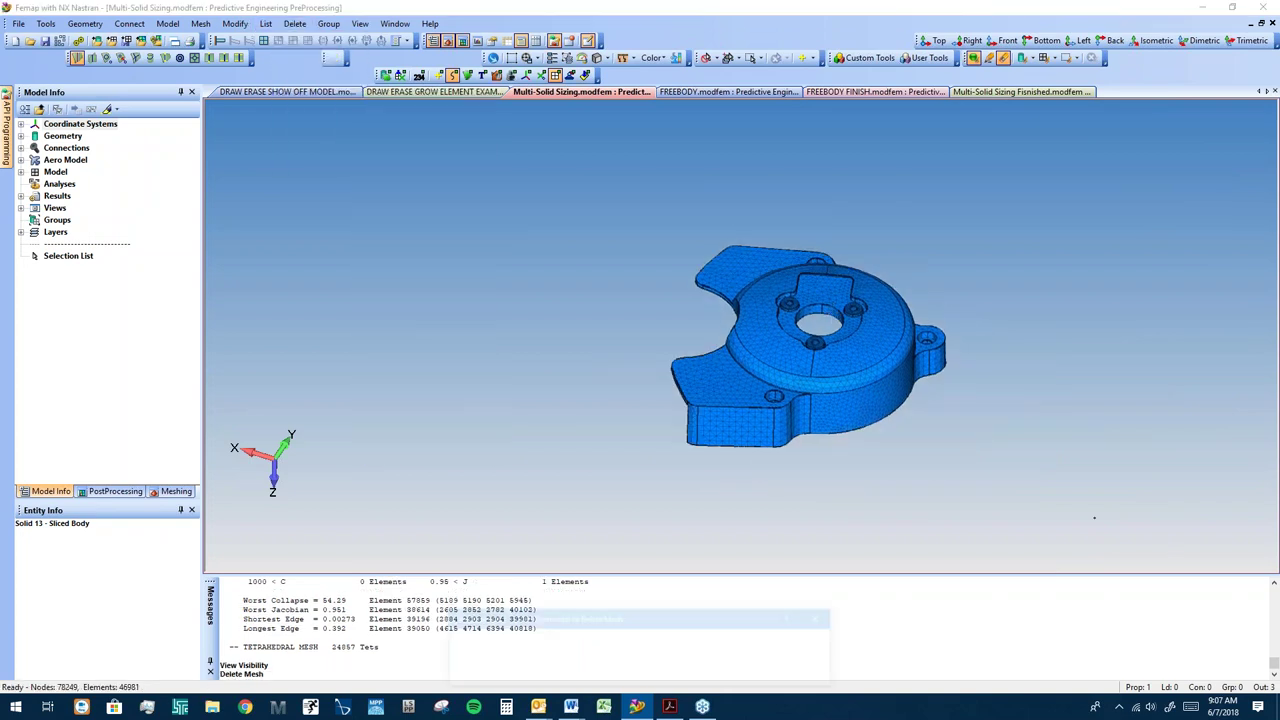
{"action": "left_click_drag", "start_coordinate": [965, 480], "coordinate": [999, 467]}
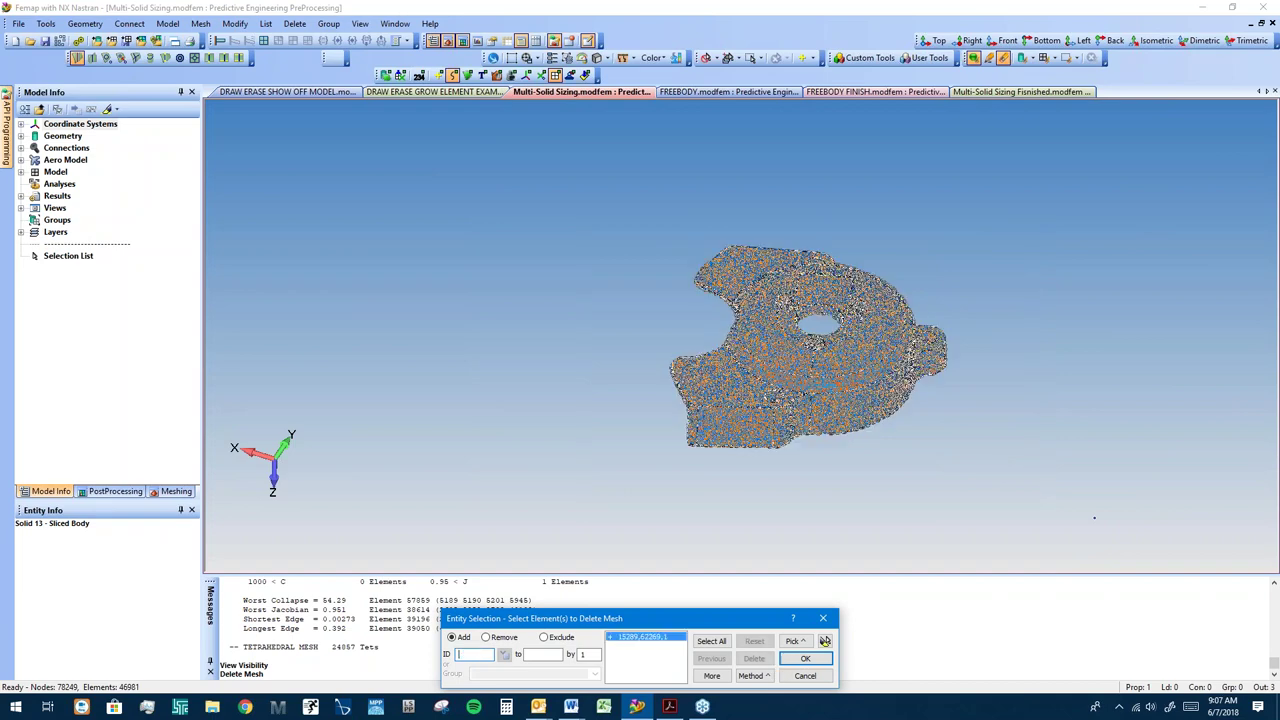
{"action": "left_click", "coordinate": [805, 659]}
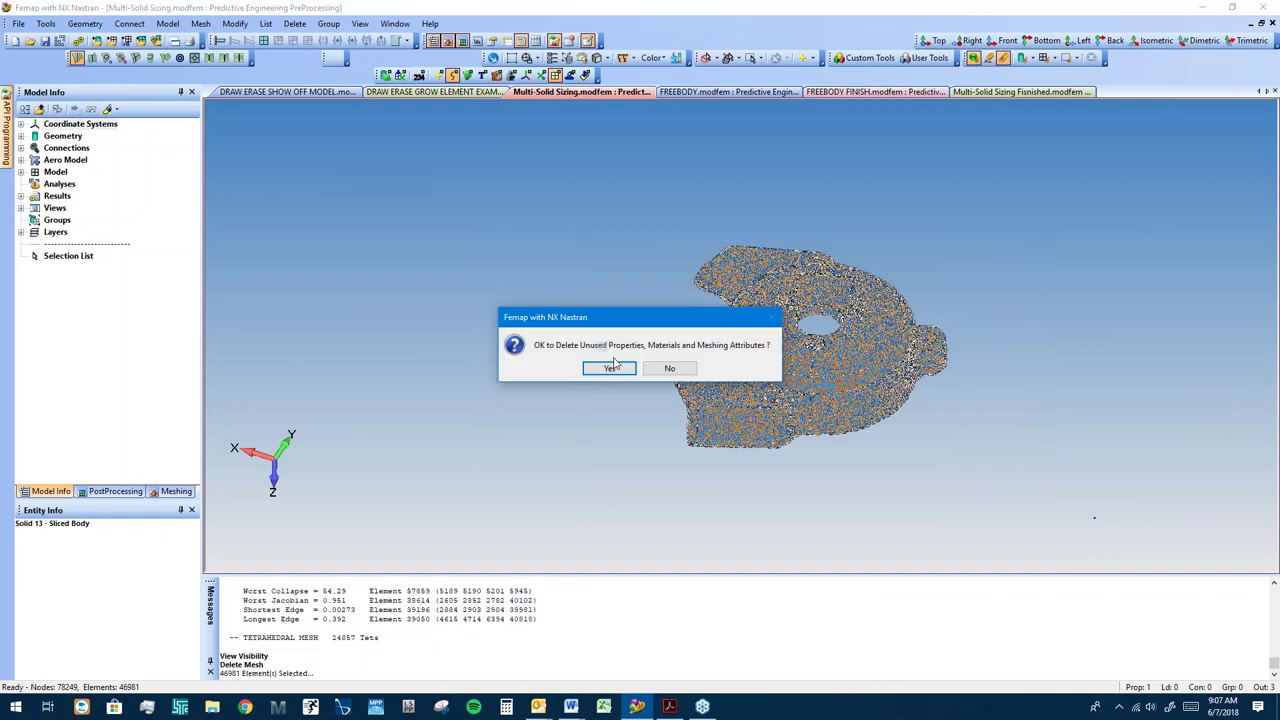
{"action": "left_click", "coordinate": [669, 370]}
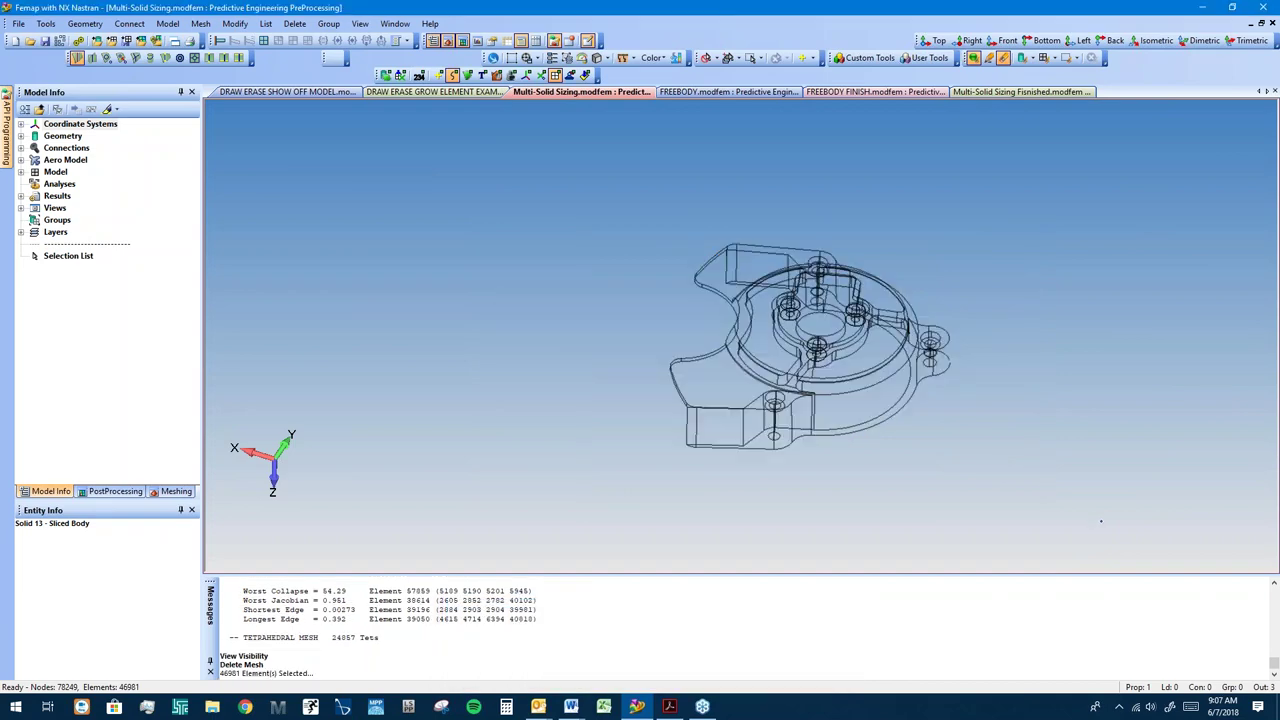
Step: Size all four solids for tet meshing with element size 0.12251 and Adjacent Surface Matching, leaving existing curve sizes unreplaced
{"action": "left_click", "coordinate": [467, 75]}
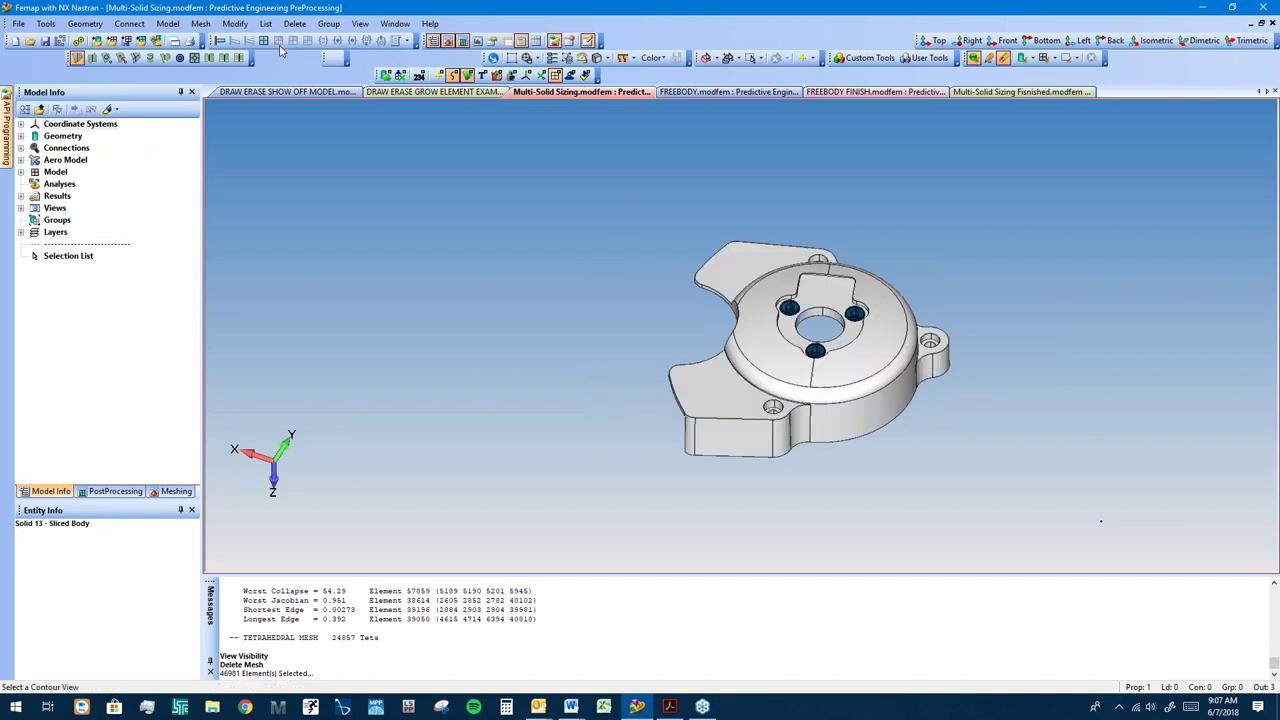
{"action": "scroll", "coordinate": [949, 430], "scroll_direction": "up", "scroll_amount": 2}
{"action": "left_click", "coordinate": [200, 23]}
{"action": "mouse_move", "coordinate": [228, 56]}
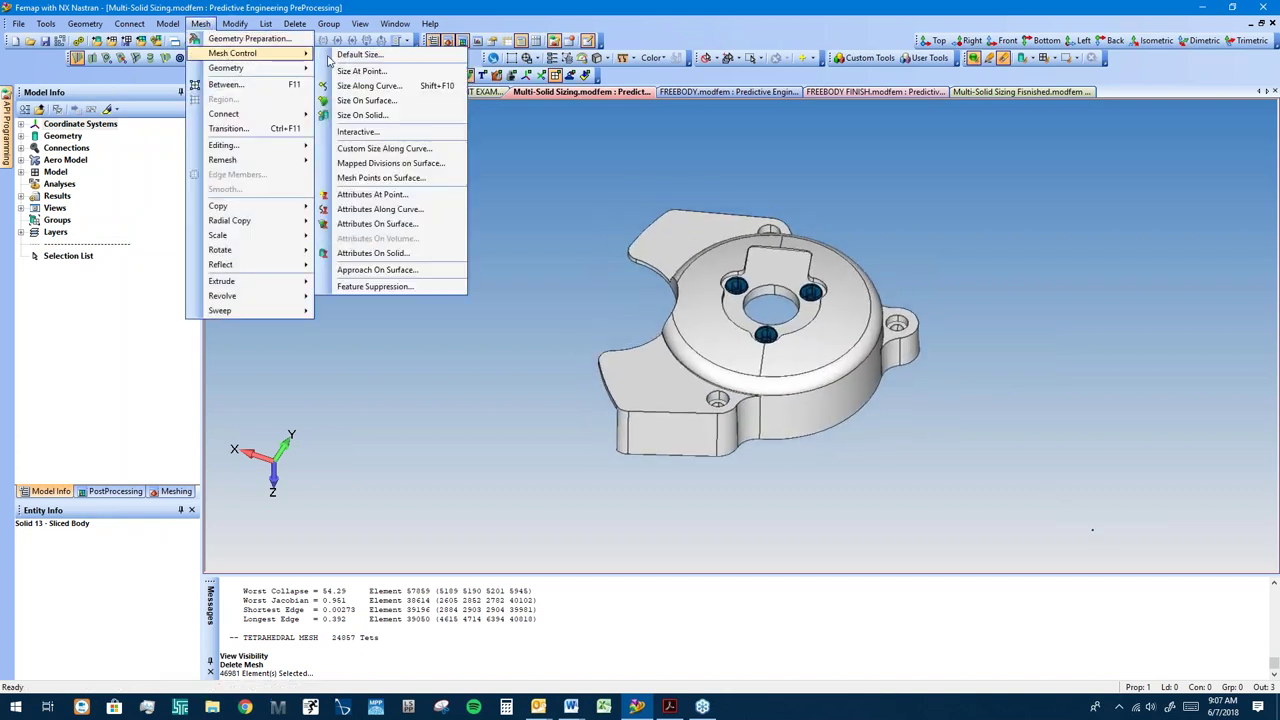
{"action": "left_click", "coordinate": [386, 114]}
{"action": "left_click_drag", "start_coordinate": [507, 210], "coordinate": [1040, 541]}
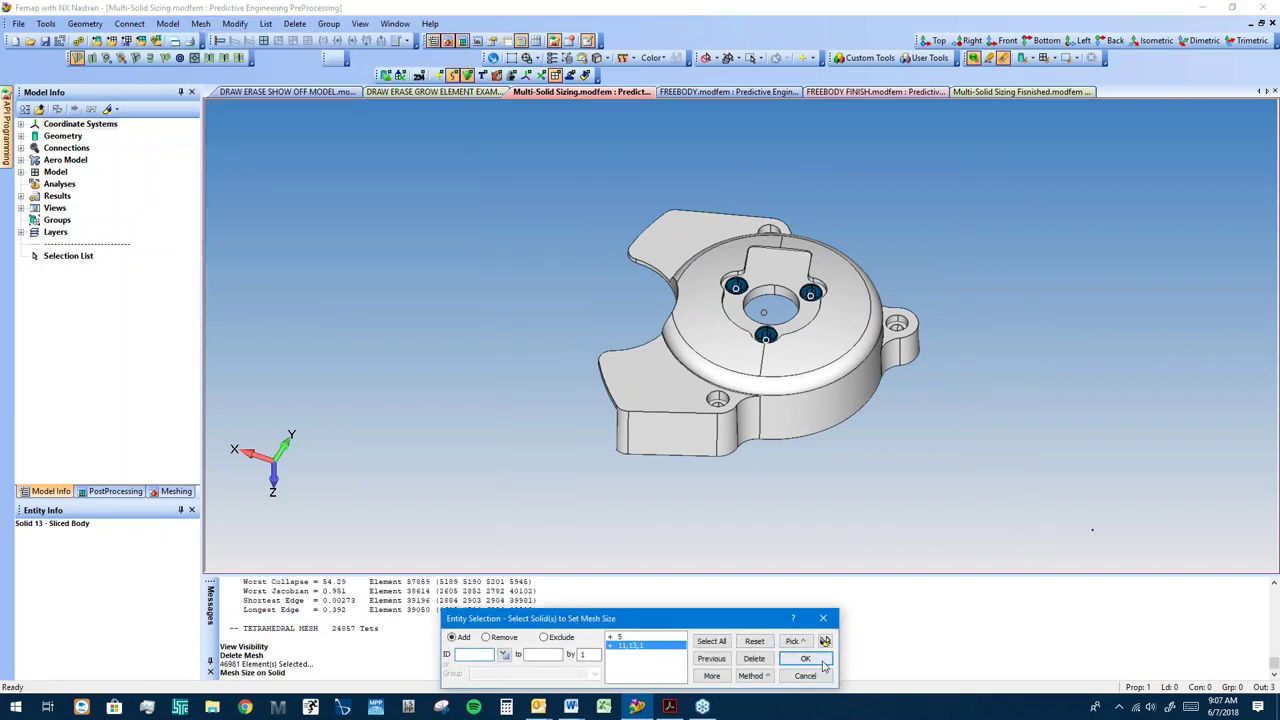
{"action": "left_click", "coordinate": [806, 659]}
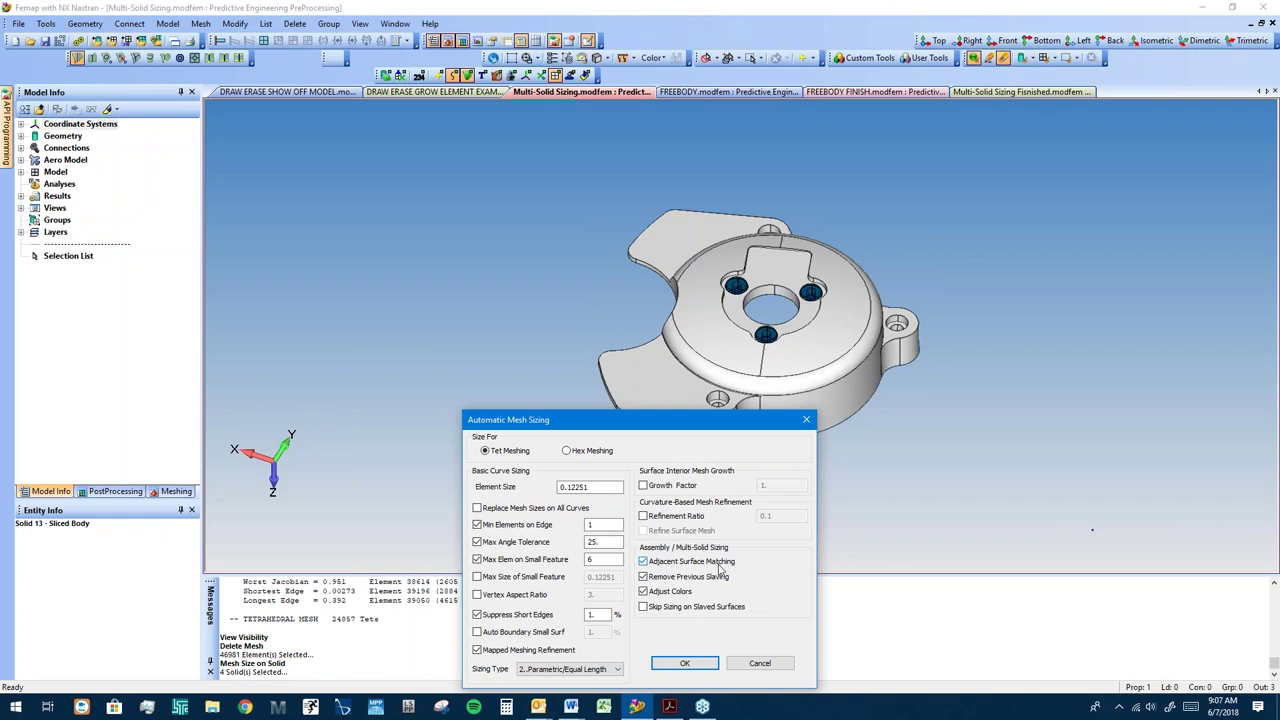
{"action": "left_click", "coordinate": [684, 663]}
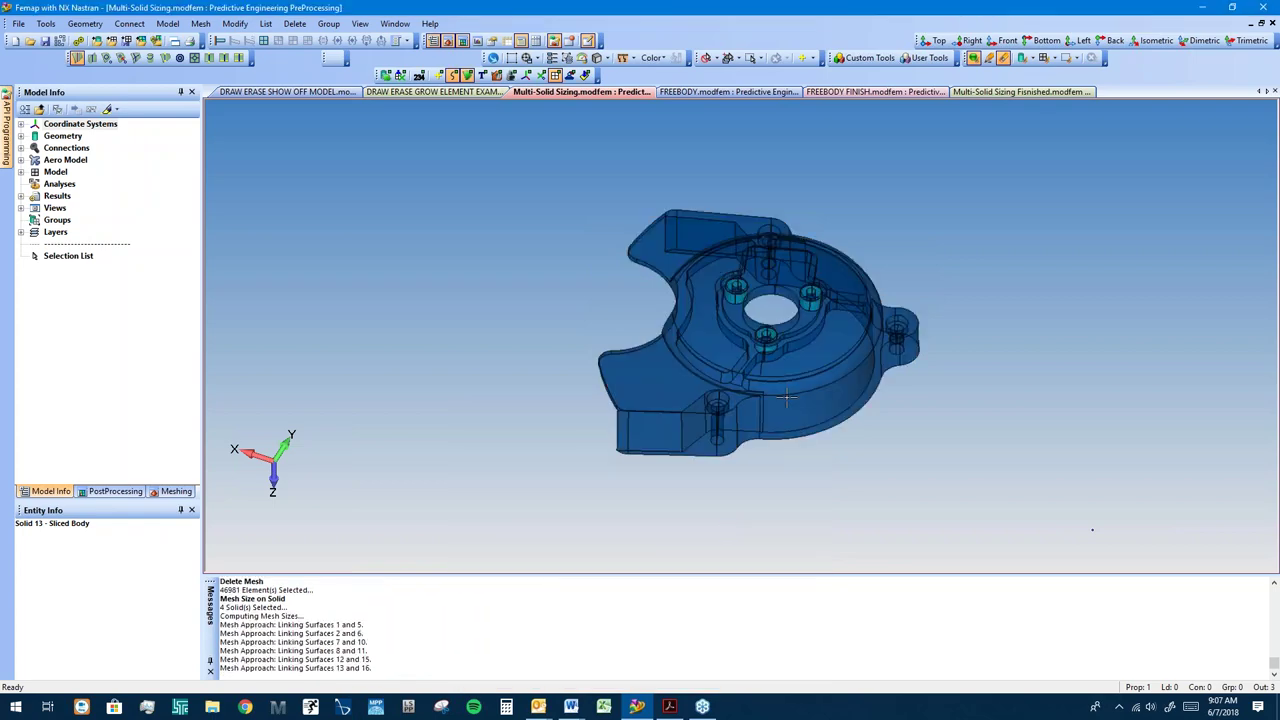
Step: Tet mesh all four solids using their meshing attributes, with midside nodes and a tet growth ratio of 1.1
{"action": "scroll", "coordinate": [857, 552], "scroll_direction": "up", "scroll_amount": 3}
{"action": "scroll", "coordinate": [857, 552], "scroll_direction": "up", "scroll_amount": 5}
{"action": "middle_click_drag", "start_coordinate": [857, 552], "coordinate": [829, 258]}
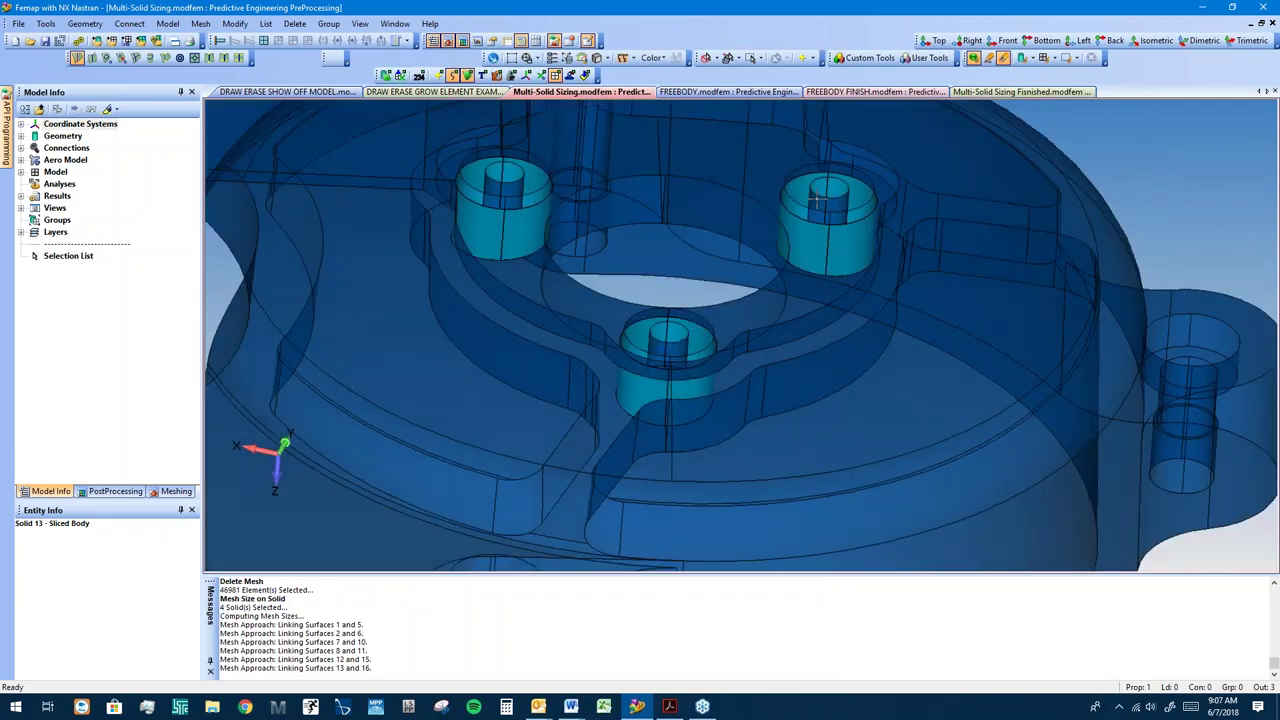
{"action": "middle_click_drag", "start_coordinate": [472, 236], "coordinate": [854, 423]}
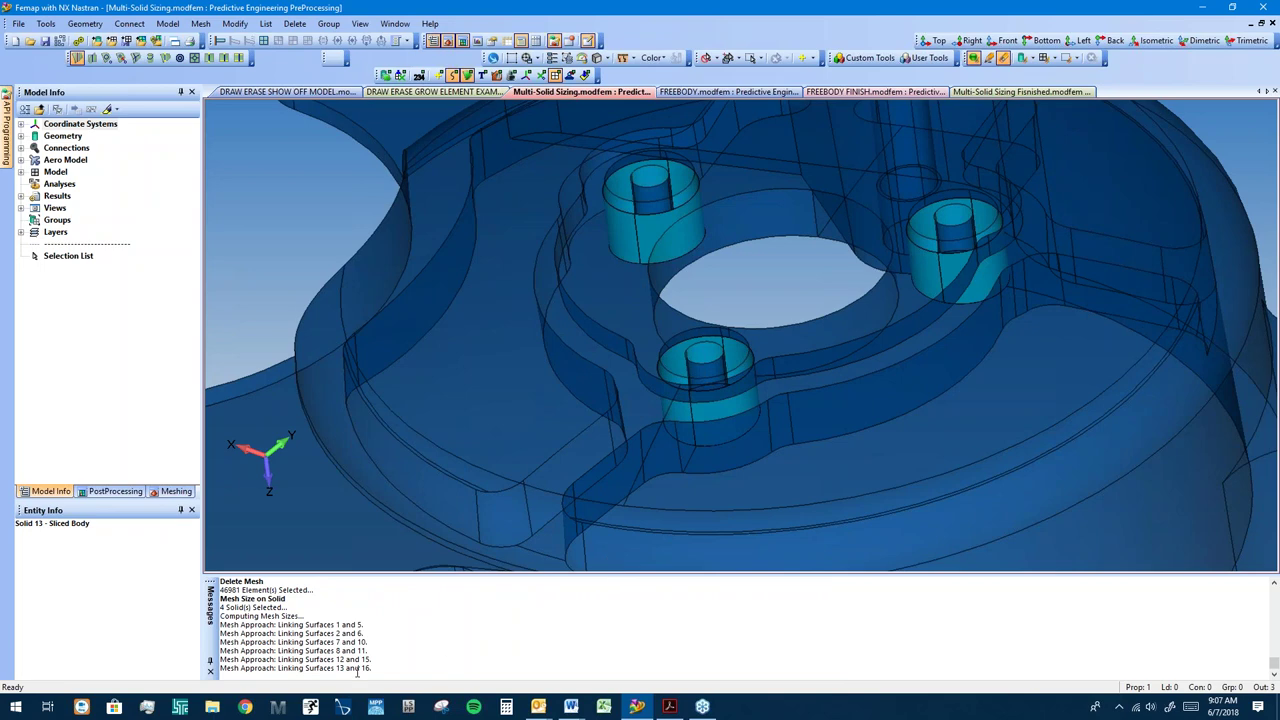
{"action": "scroll", "coordinate": [857, 374], "scroll_direction": "down", "scroll_amount": 8}
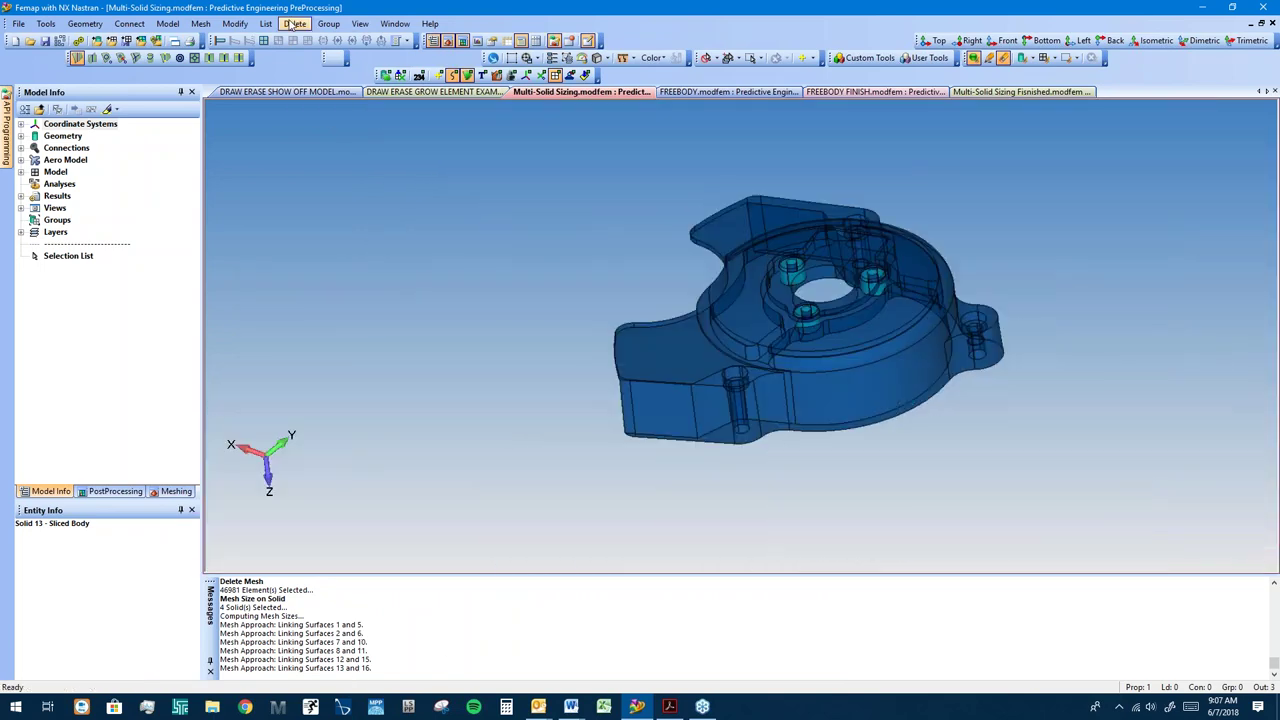
{"action": "left_click", "coordinate": [200, 23]}
{"action": "mouse_move", "coordinate": [226, 67]}
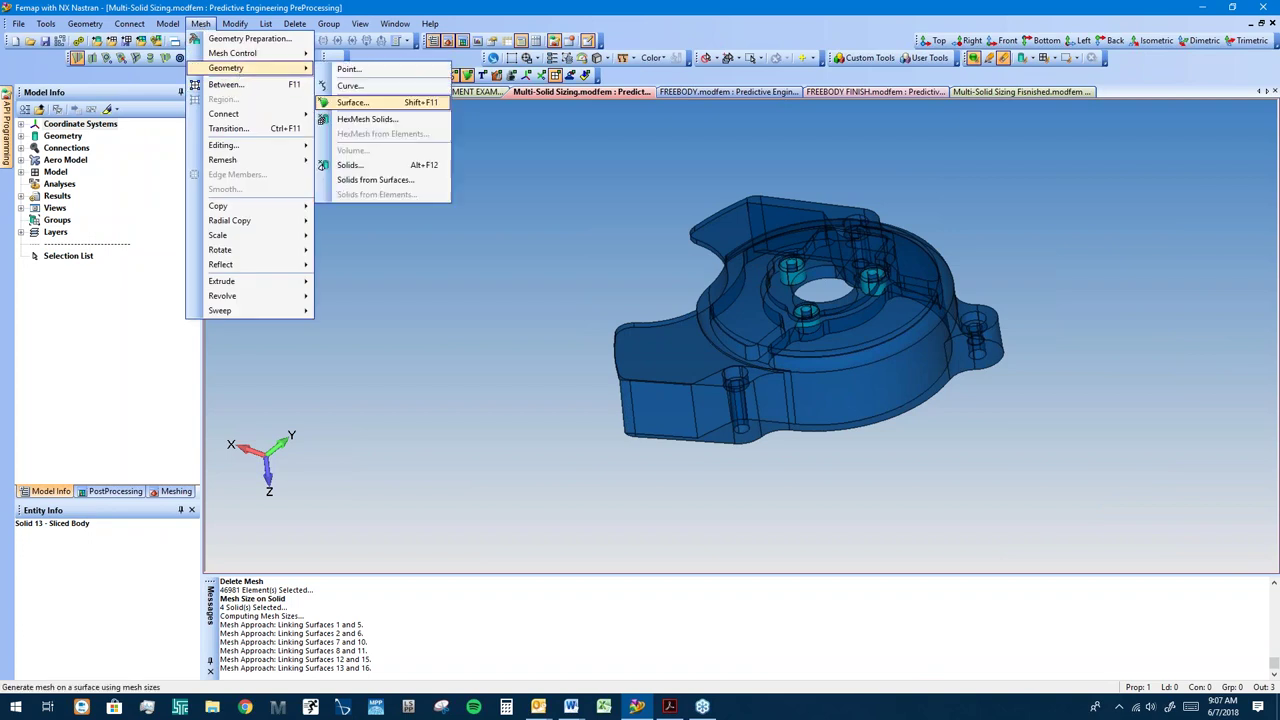
{"action": "left_click", "coordinate": [349, 165]}
{"action": "left_click_drag", "start_coordinate": [483, 166], "coordinate": [1070, 528]}
{"action": "left_click", "coordinate": [802, 660]}
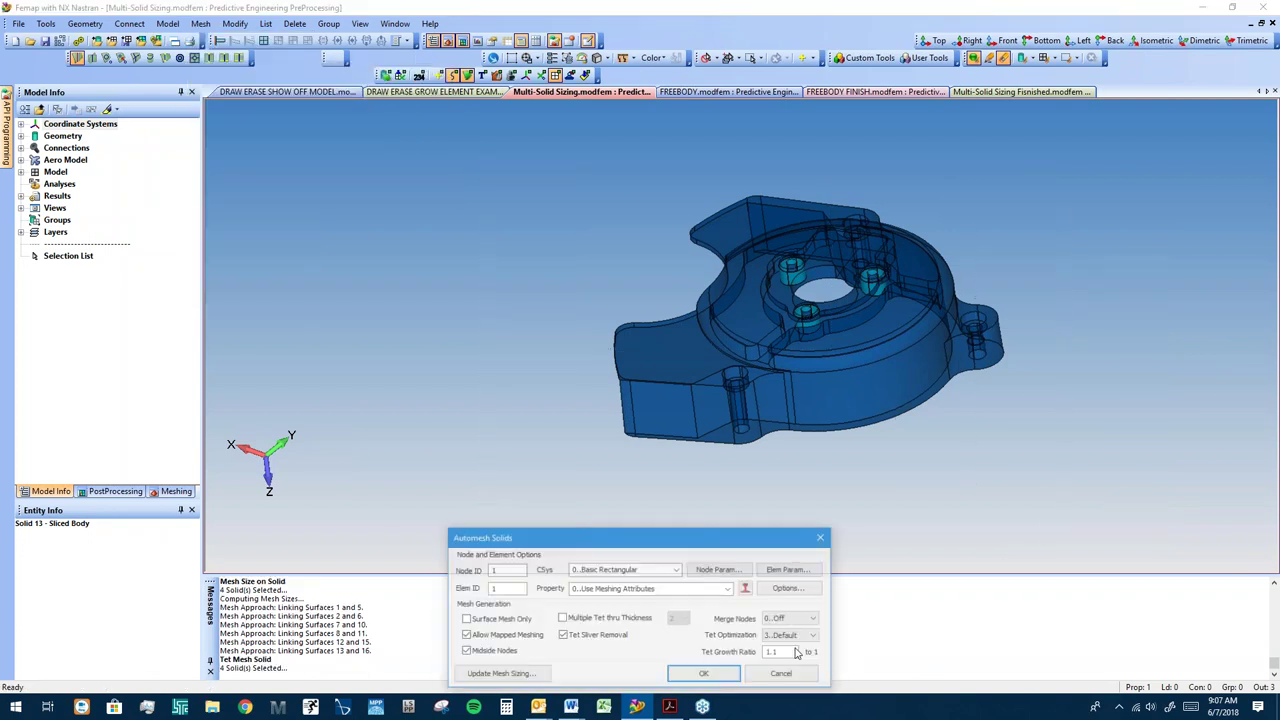
{"action": "left_click", "coordinate": [696, 680]}
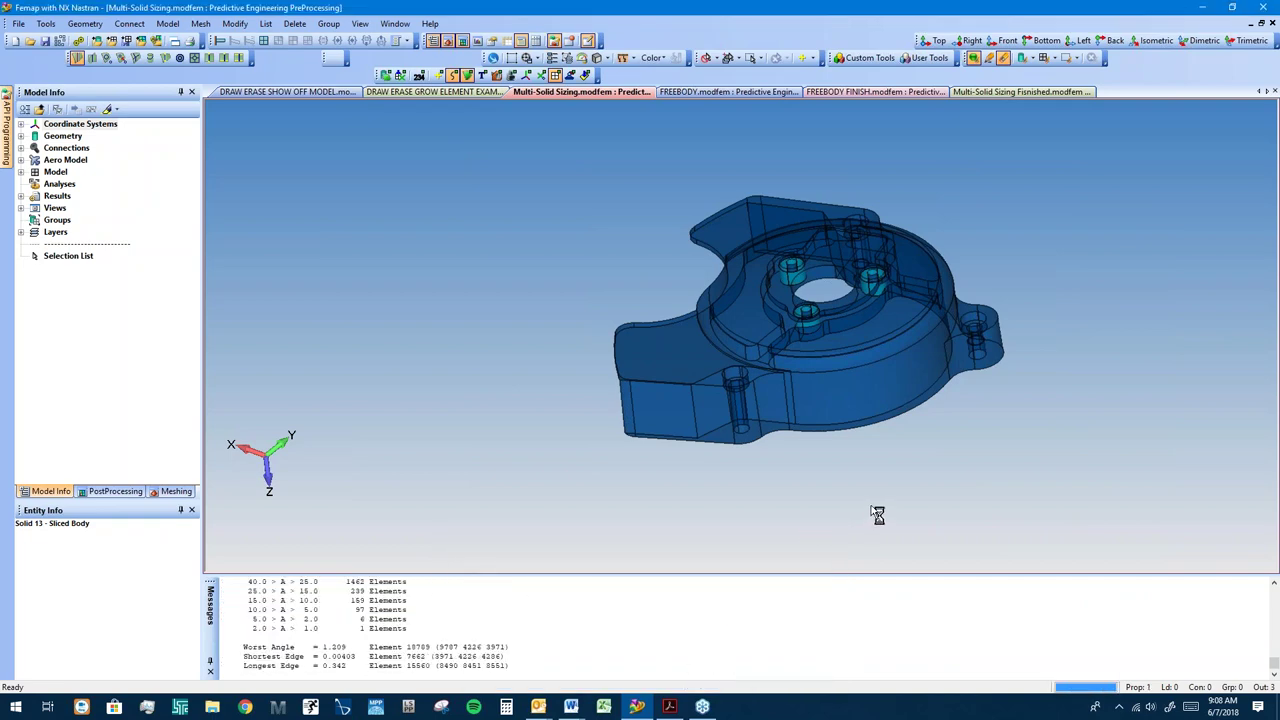
Step: Examine how the new mesh lines up between the three bolt bosses and the surrounding cover body
{"action": "scroll", "coordinate": [858, 315], "scroll_direction": "up", "scroll_amount": 10}
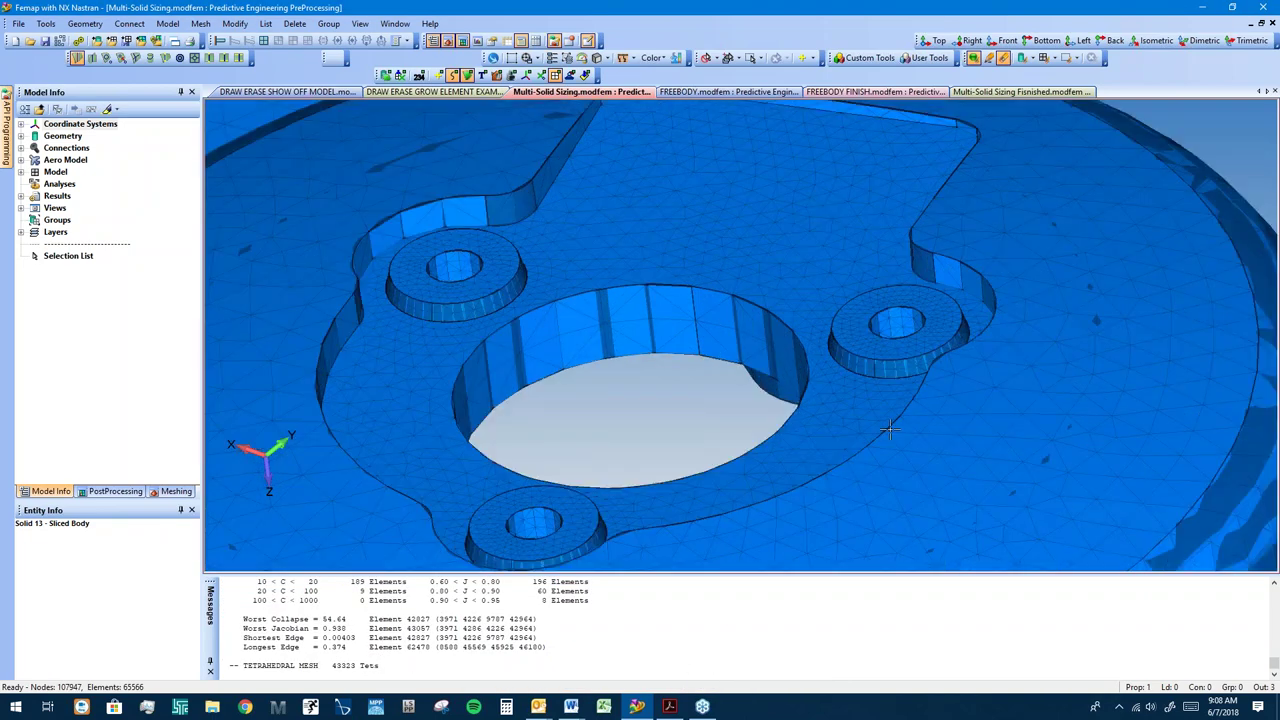
{"action": "scroll", "coordinate": [895, 530], "scroll_direction": "up", "scroll_amount": 5}
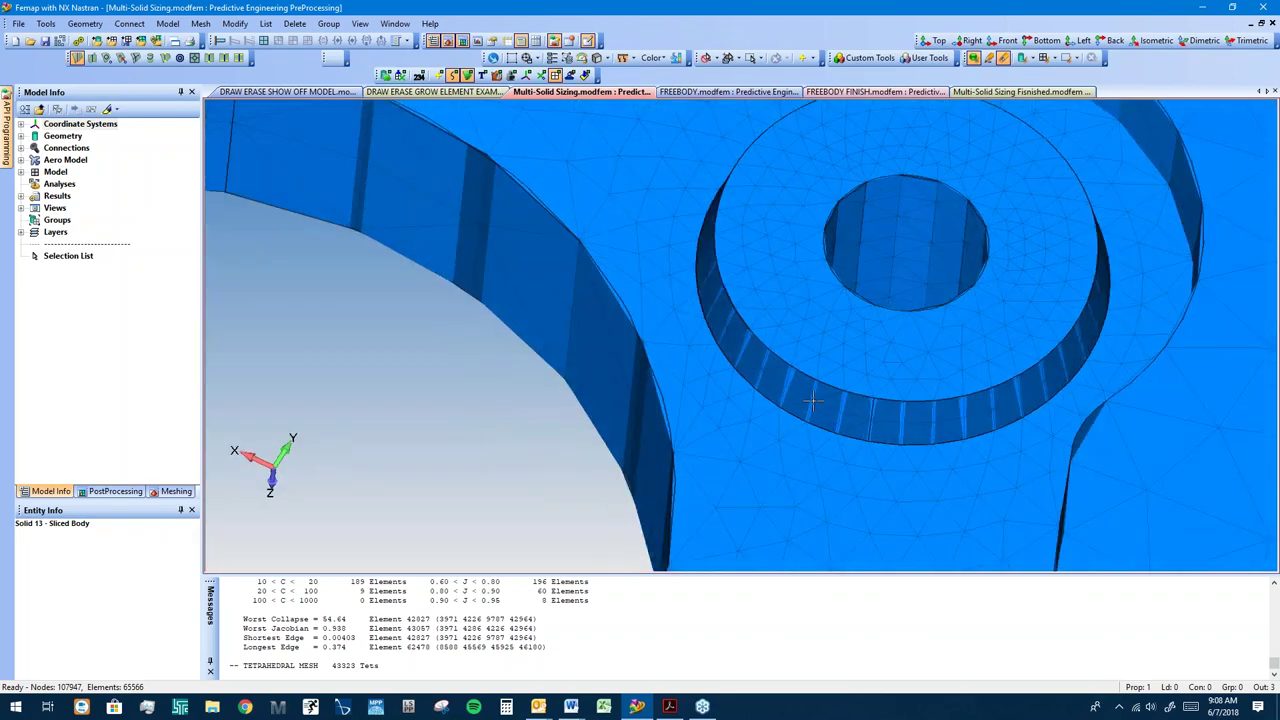
{"action": "middle_click_drag", "start_coordinate": [860, 440], "coordinate": [790, 402]}
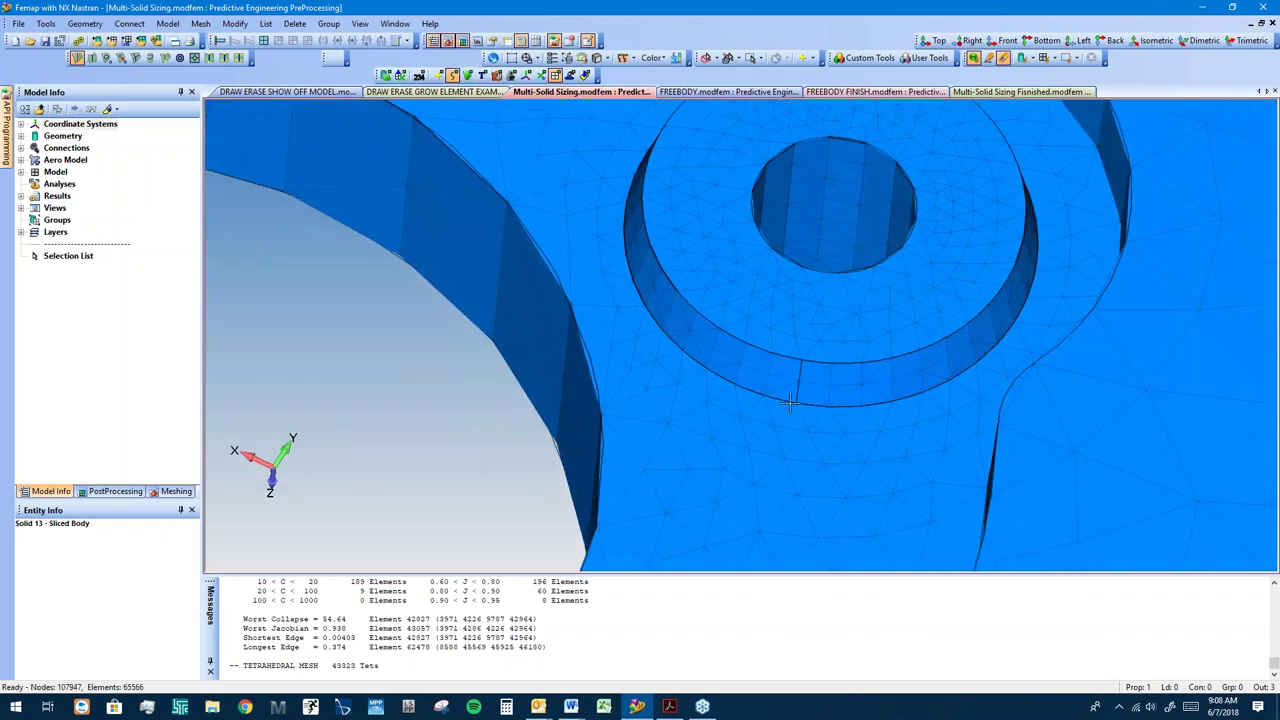
{"action": "scroll", "coordinate": [769, 398], "scroll_direction": "down", "scroll_amount": 5}
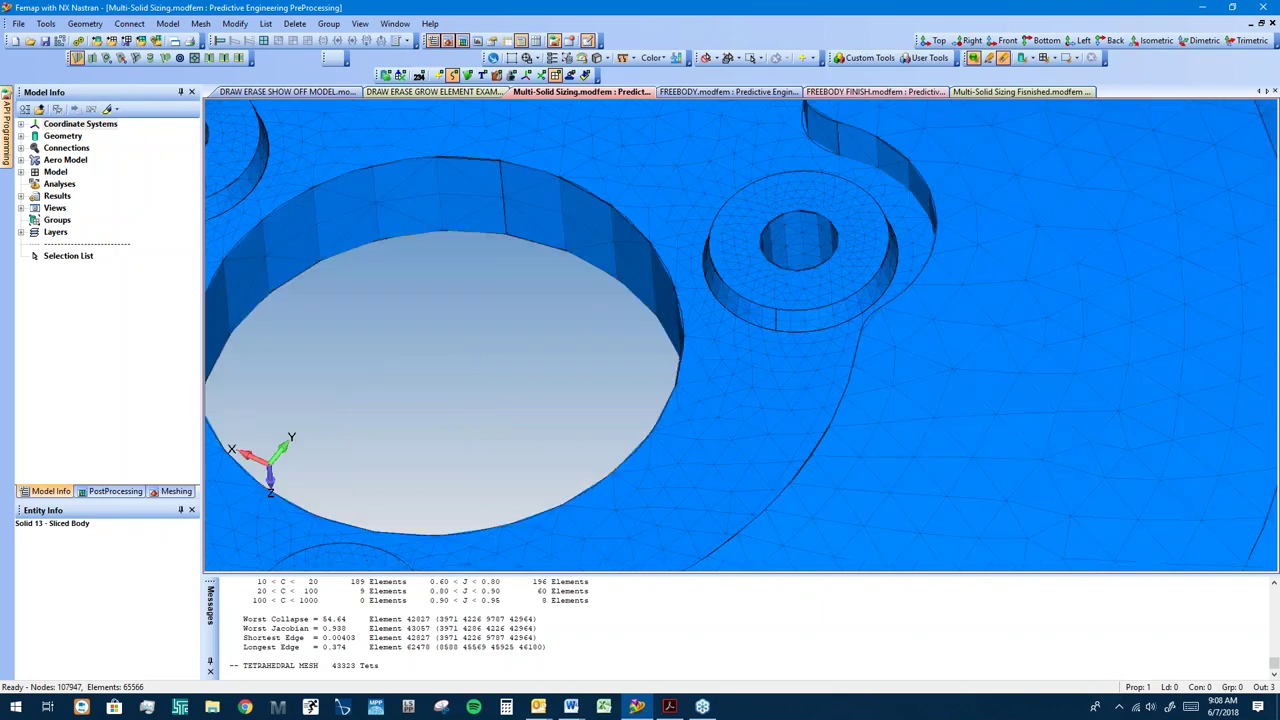
{"action": "scroll", "coordinate": [820, 308], "scroll_direction": "down", "scroll_amount": 6}
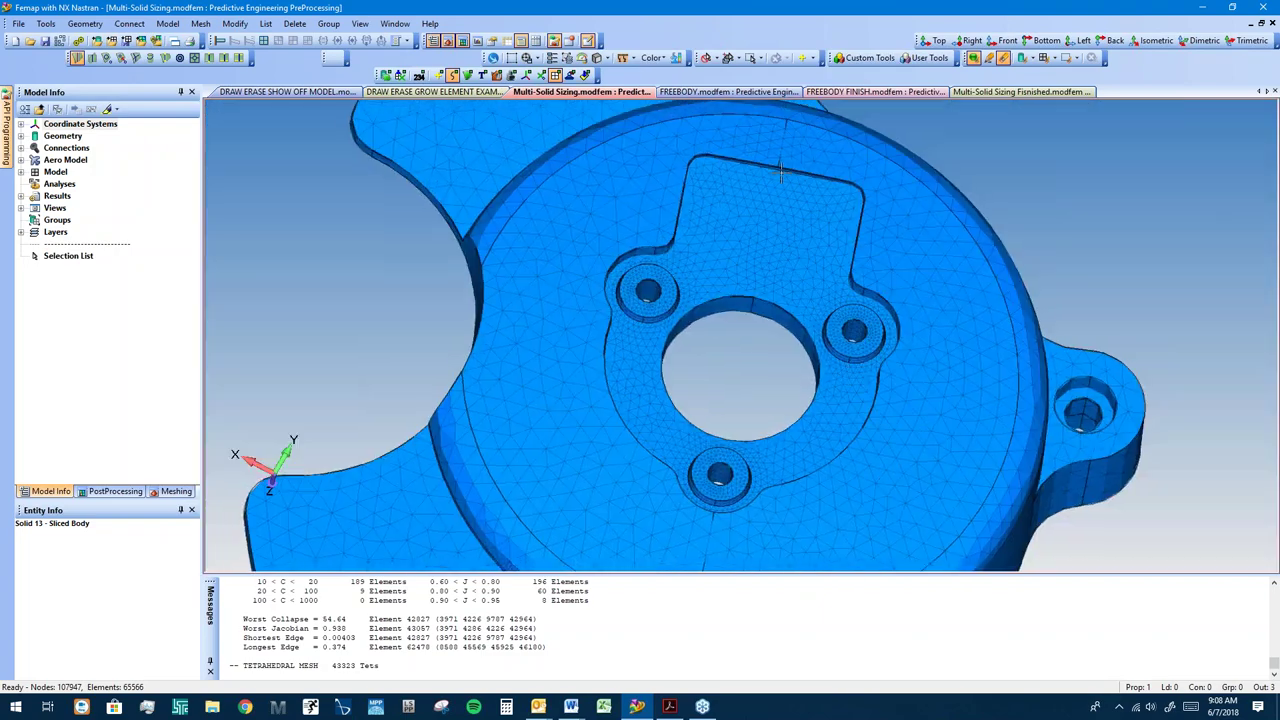
{"action": "middle_click_drag", "start_coordinate": [781, 170], "coordinate": [893, 403]}
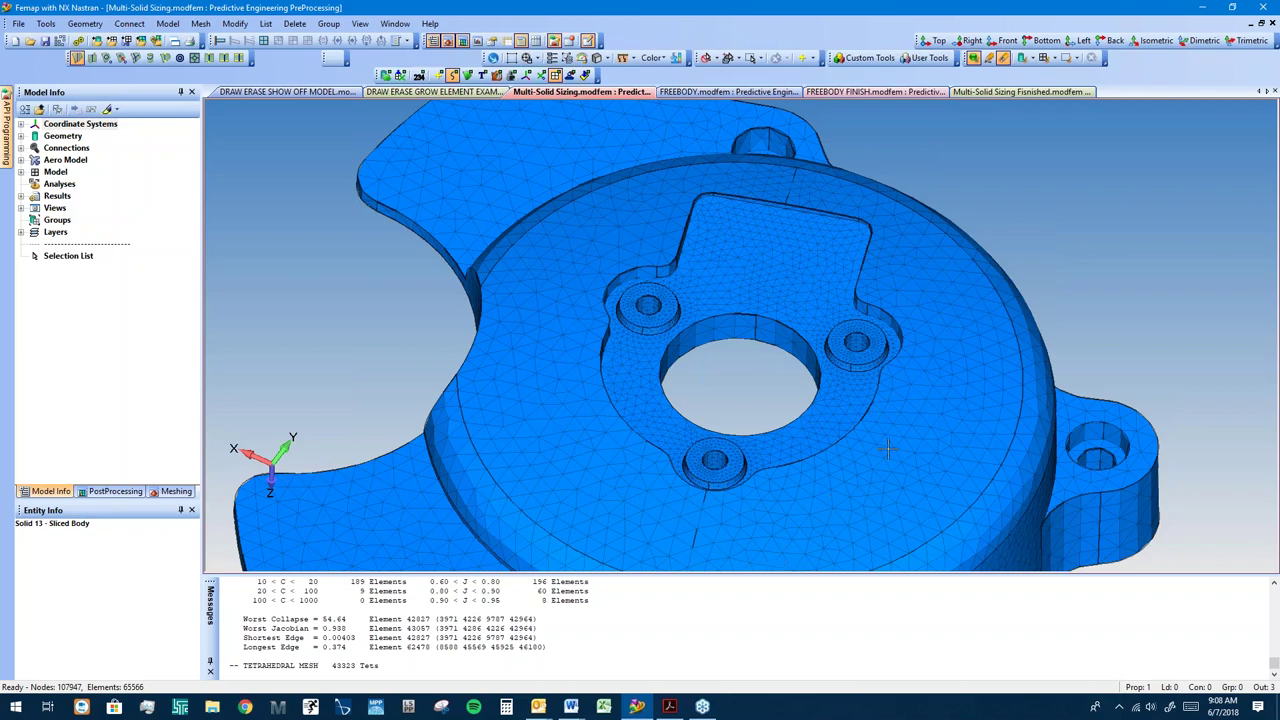
{"action": "middle_click_drag", "start_coordinate": [912, 455], "coordinate": [905, 492]}
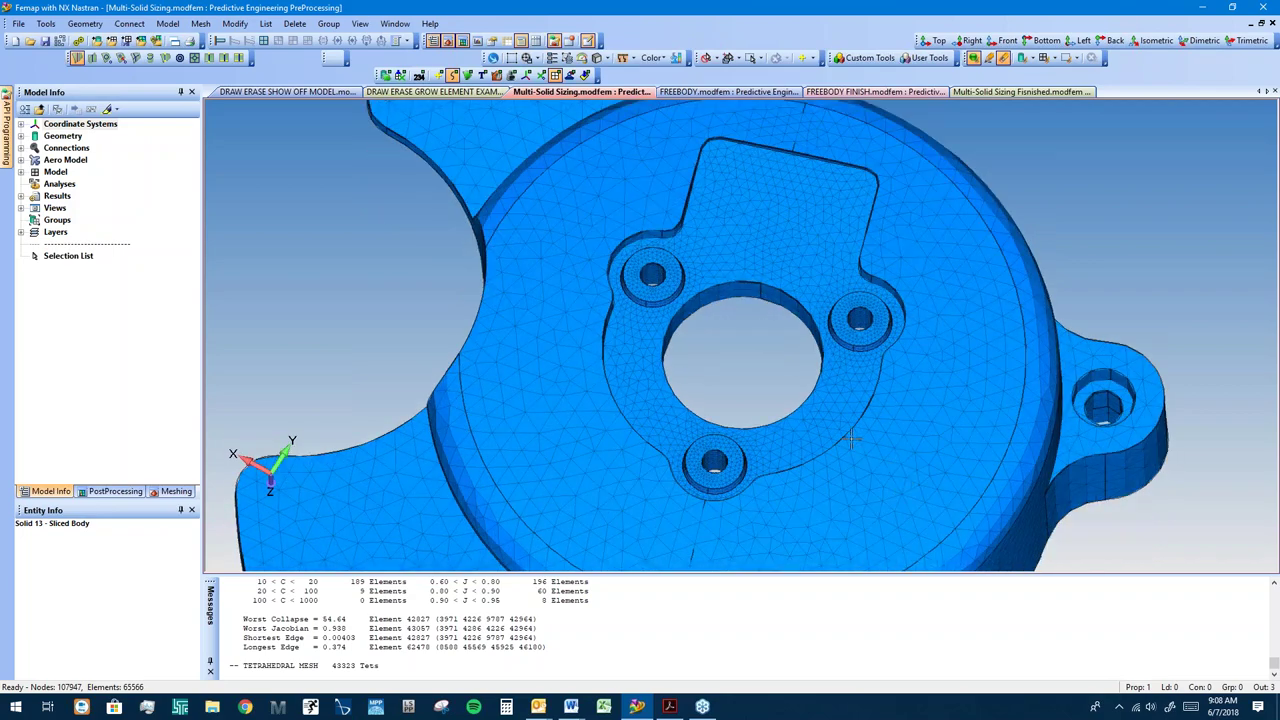
{"action": "middle_click_drag", "start_coordinate": [919, 450], "coordinate": [928, 347]}
Step: Start a coincident node check on the nodes within box selections around each of the three bolt bosses
{"action": "left_click", "coordinate": [46, 23]}
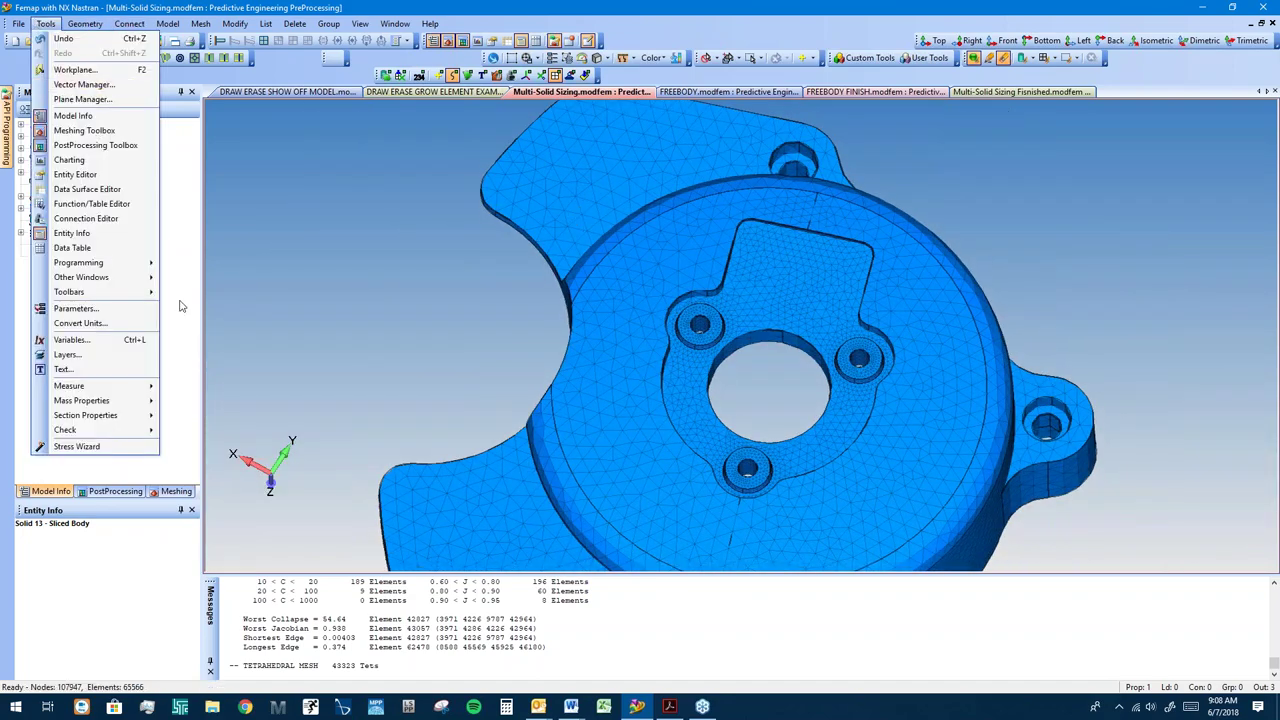
{"action": "mouse_move", "coordinate": [140, 430]}
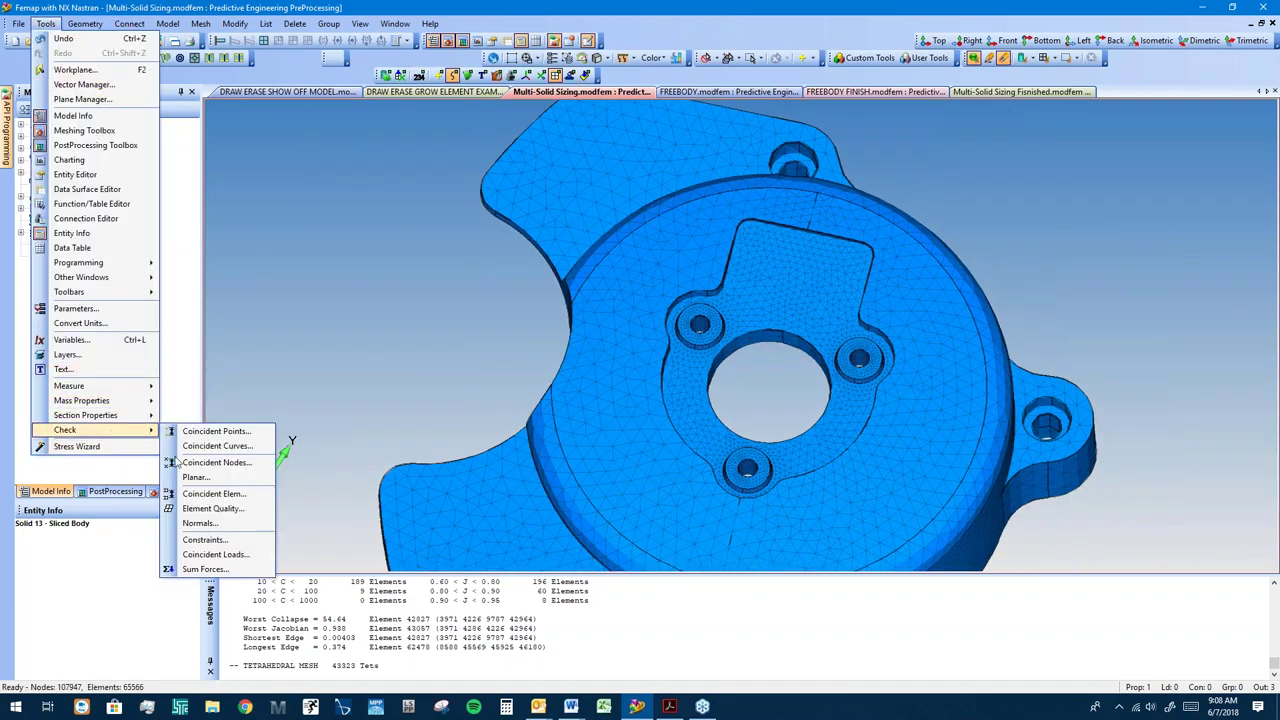
{"action": "left_click", "coordinate": [215, 462]}
{"action": "middle_click_drag", "start_coordinate": [785, 390], "coordinate": [700, 420]}
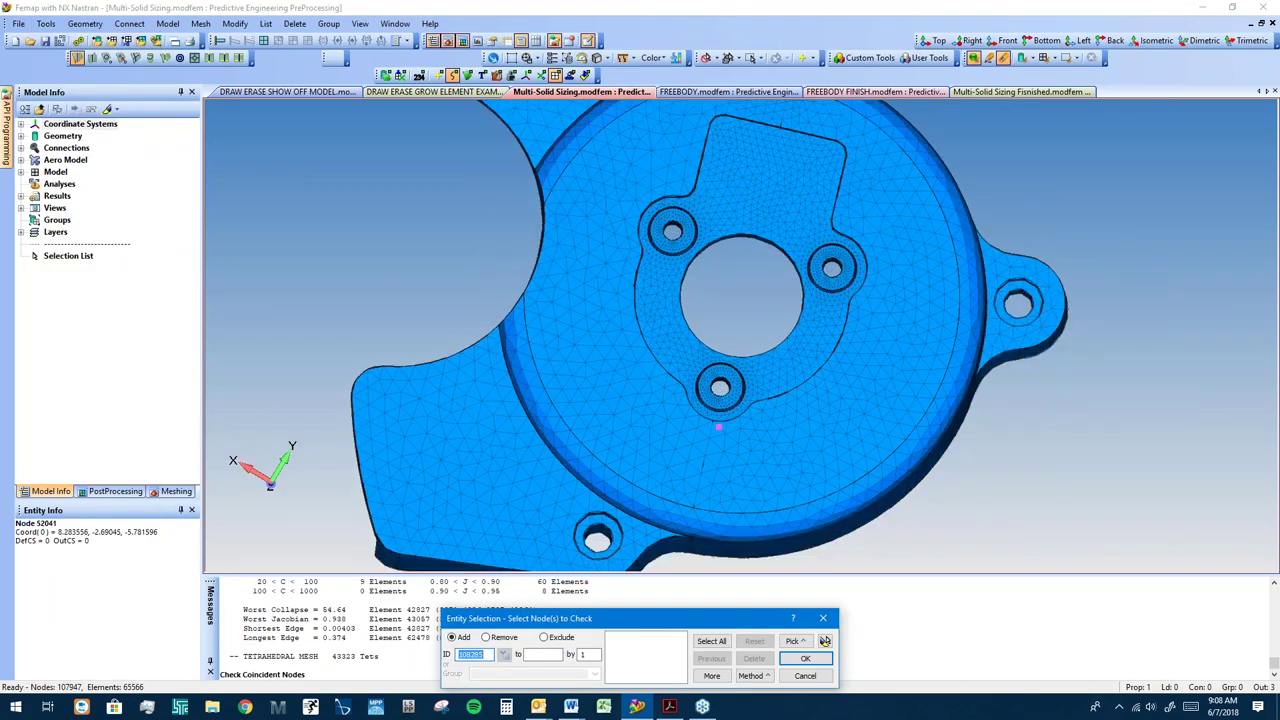
{"action": "left_click_drag", "start_coordinate": [768, 430], "coordinate": [772, 434]}
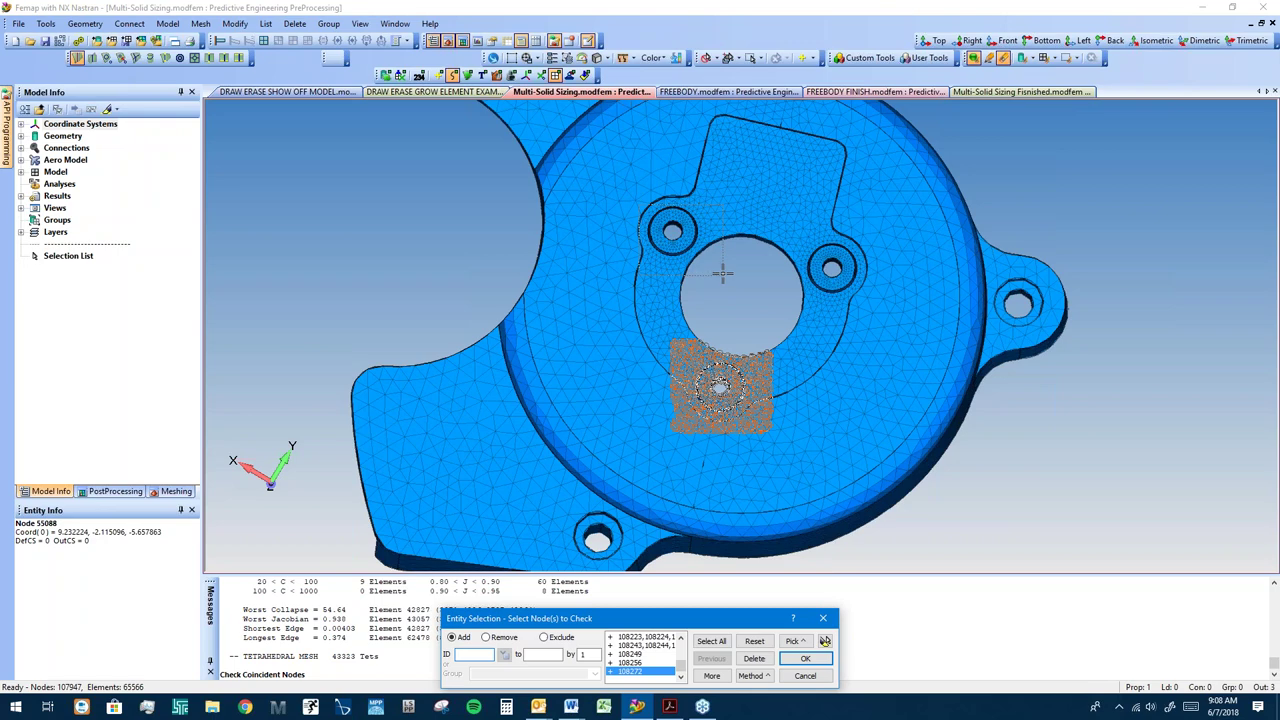
{"action": "left_click_drag", "start_coordinate": [721, 272], "coordinate": [638, 201]}
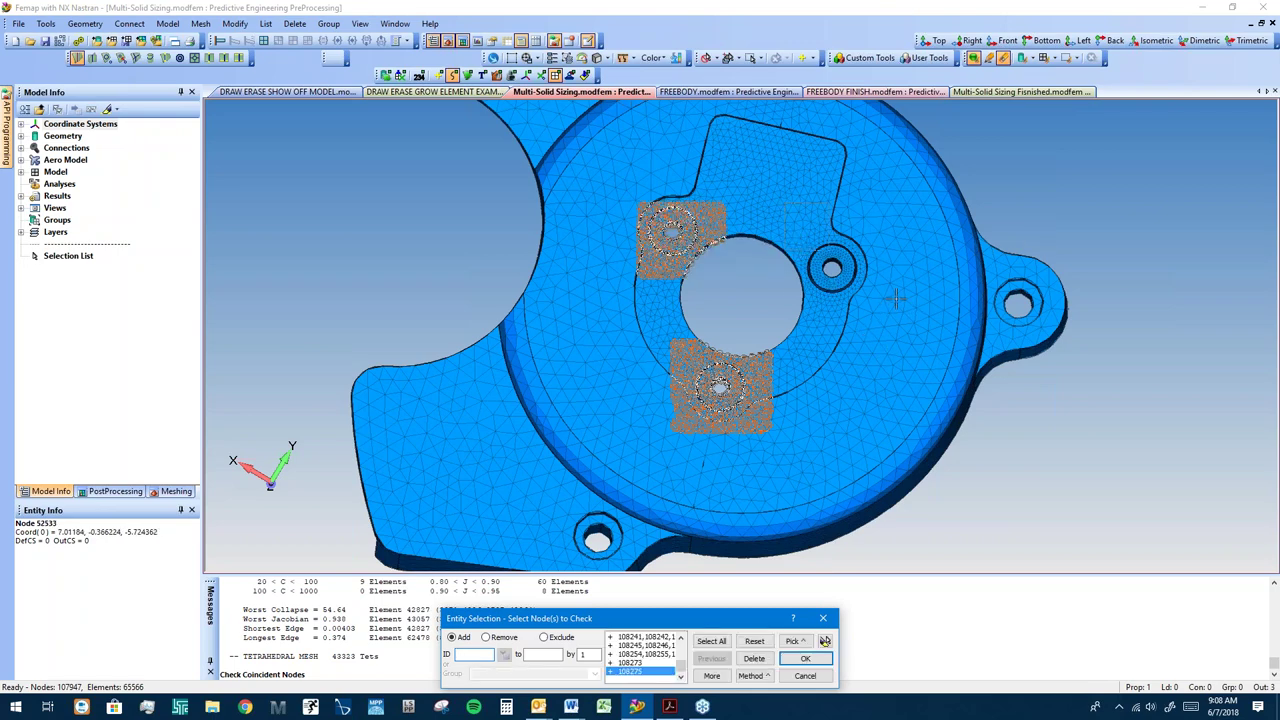
{"action": "left_click_drag", "start_coordinate": [898, 305], "coordinate": [899, 309]}
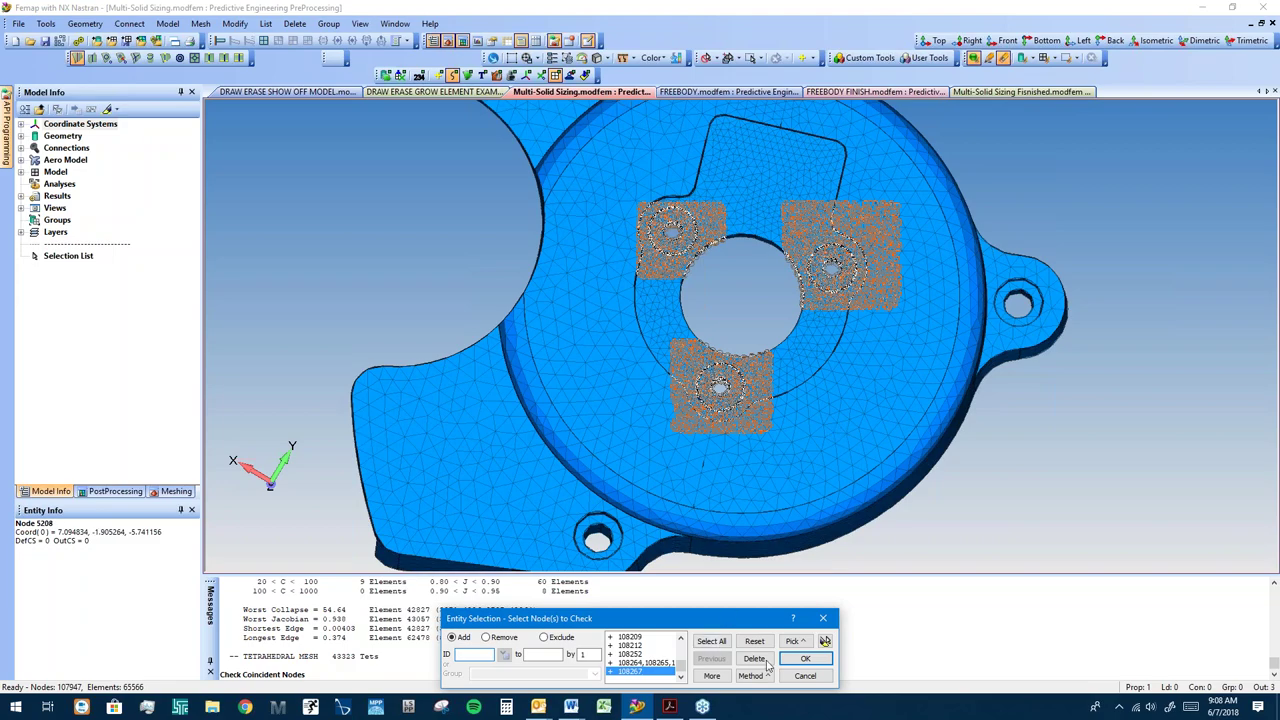
{"action": "middle_click_drag", "start_coordinate": [864, 270], "coordinate": [835, 245]}
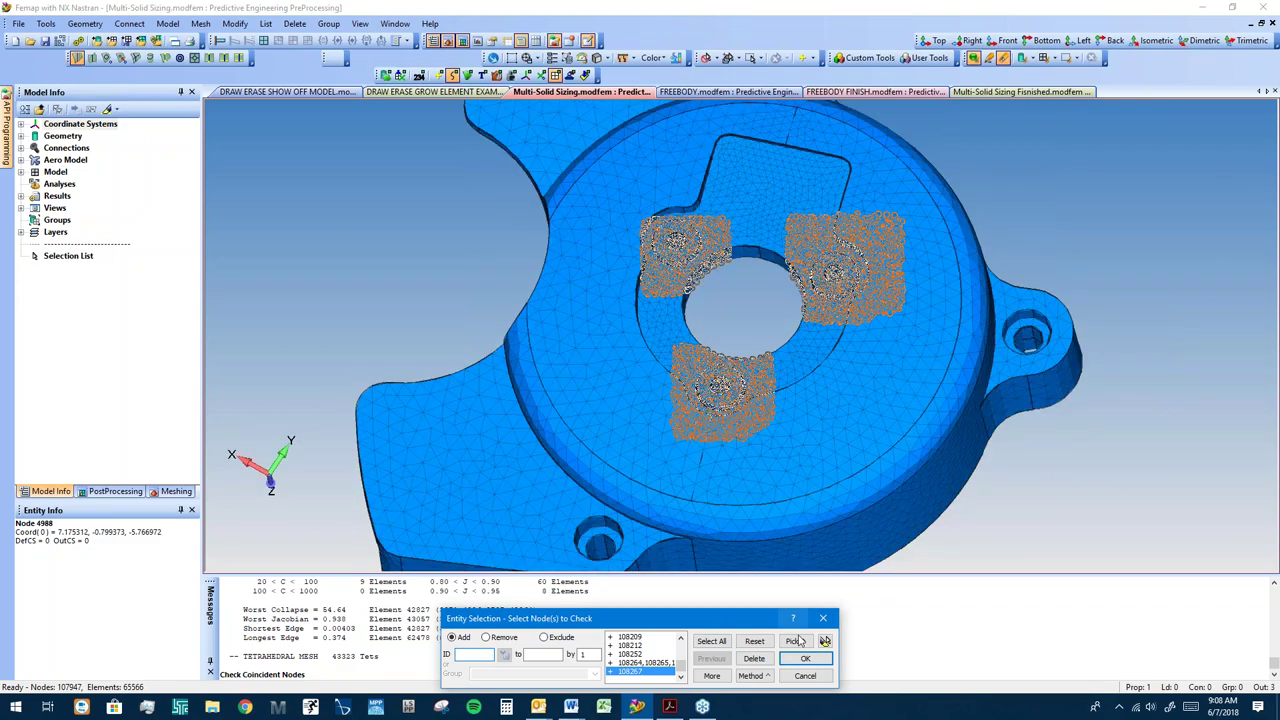
{"action": "left_click", "coordinate": [806, 659]}
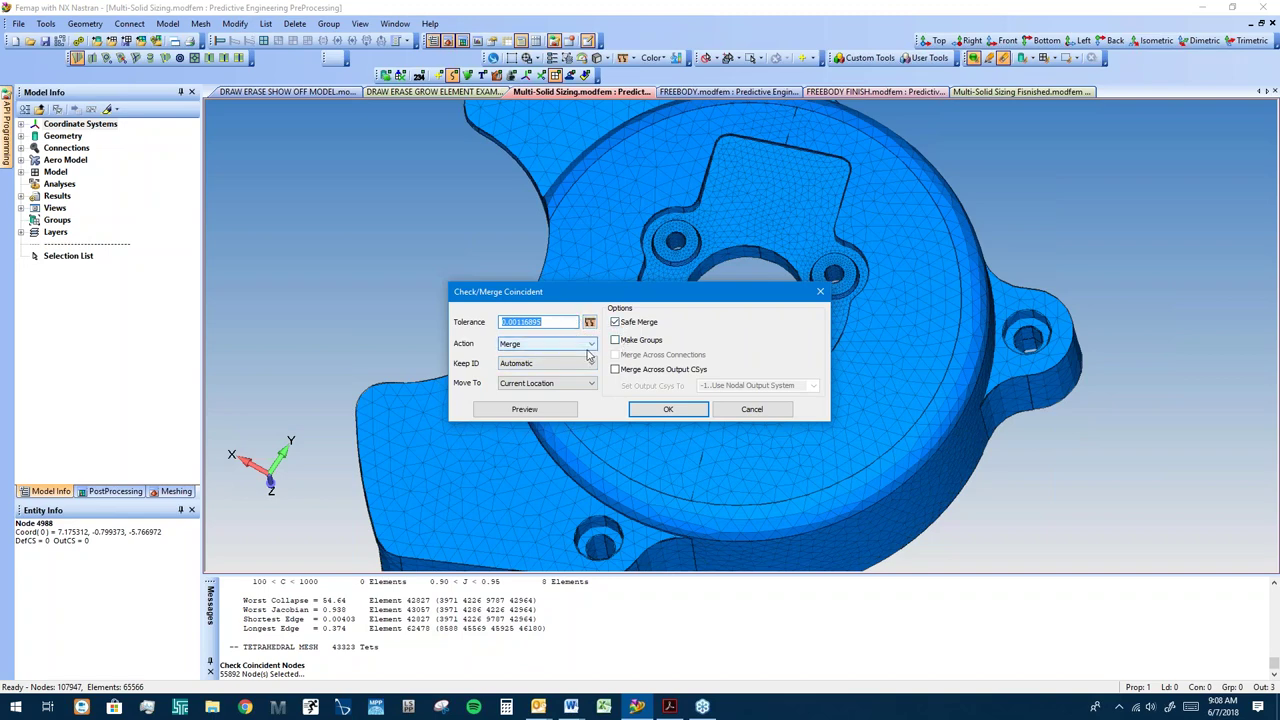
Step: Preview the coincident nodes and merge them using Safe Merge, automatic ID keeping, current location and the default tolerance
{"action": "left_click", "coordinate": [590, 346]}
{"action": "left_click", "coordinate": [592, 347]}
{"action": "key", "text": "Return"}
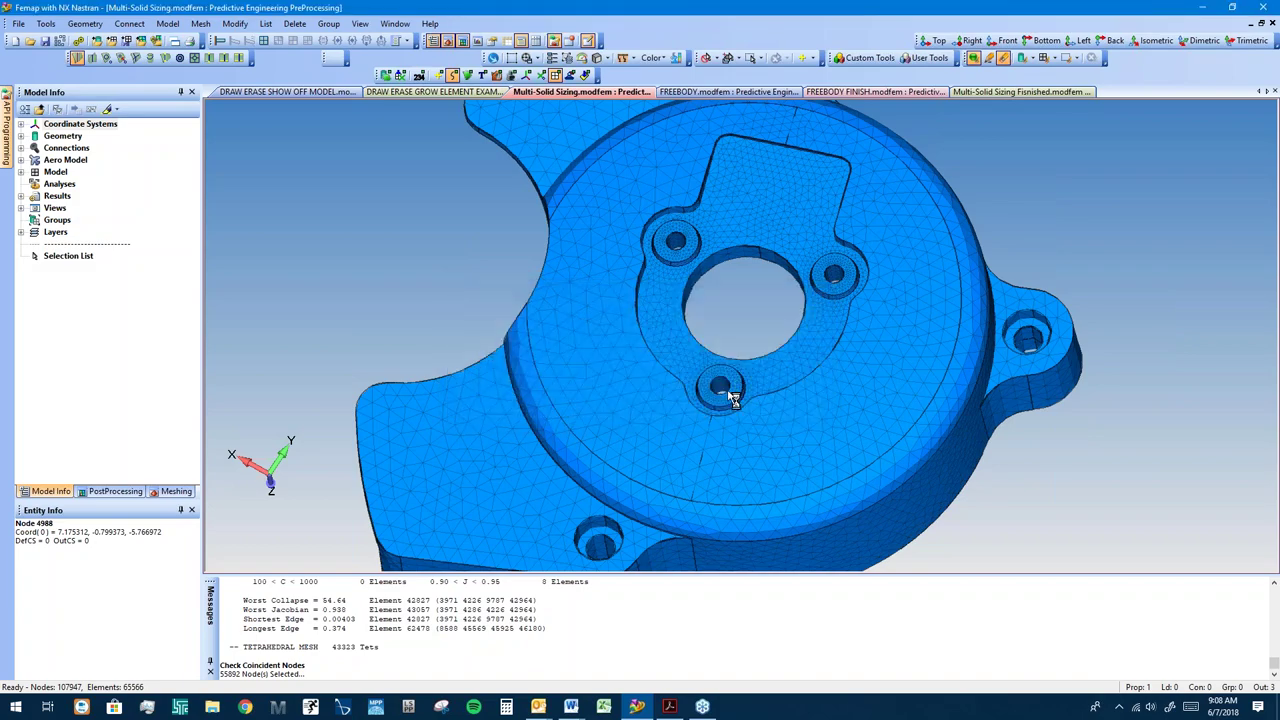
{"action": "mouse_move", "coordinate": [734, 371]}
{"action": "middle_mouse_down"}
{"action": "mouse_move", "coordinate": [741, 307]}
{"action": "mouse_move", "coordinate": [739, 355]}
{"action": "mouse_move", "coordinate": [710, 370]}
{"action": "middle_mouse_up"}
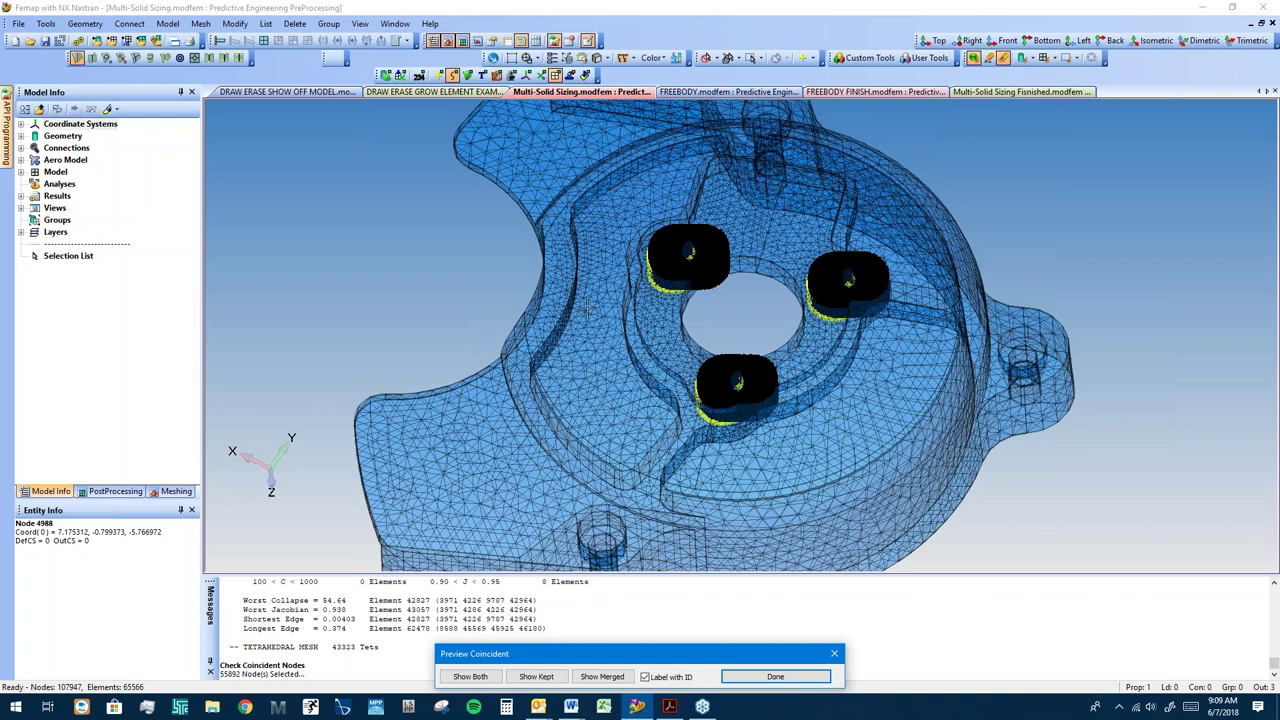
{"action": "left_click", "coordinate": [773, 676]}
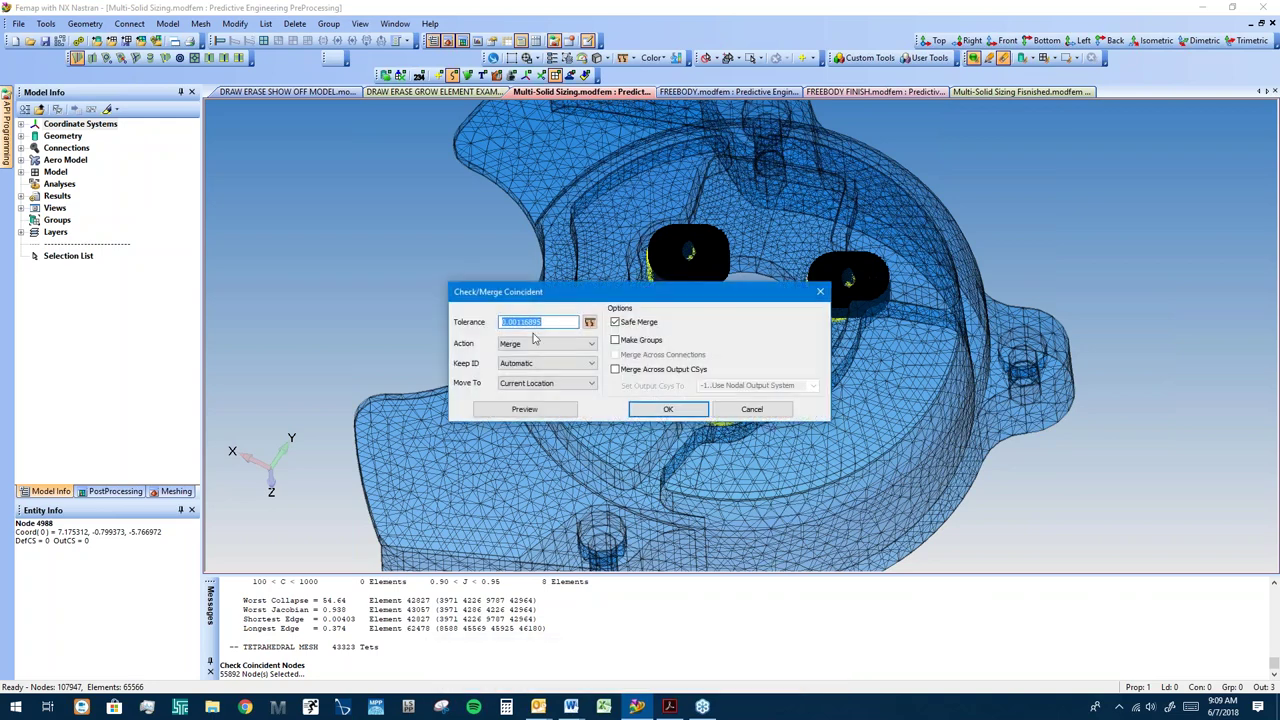
{"action": "left_click", "coordinate": [677, 415]}
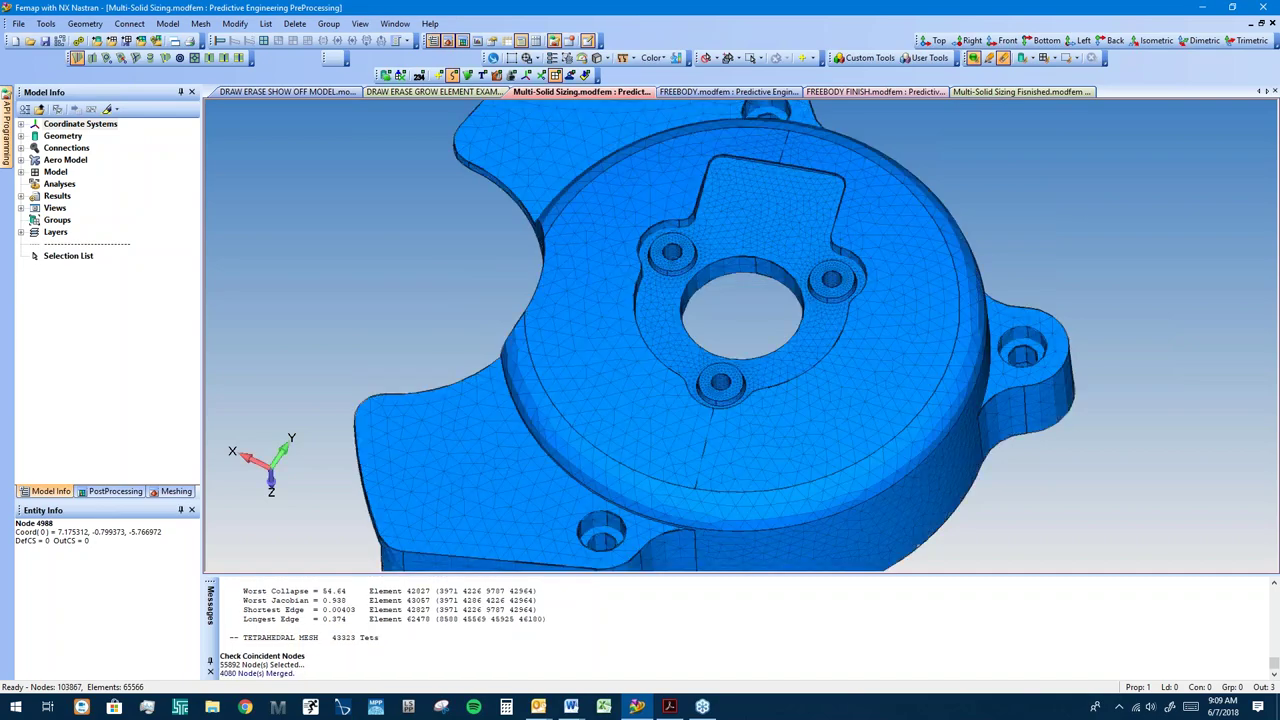
Step: Examine the merged mesh around the bolt bosses and across the whole cover for continuity between adjacent bodies
{"action": "scroll", "coordinate": [711, 265], "scroll_direction": "up", "scroll_amount": 10}
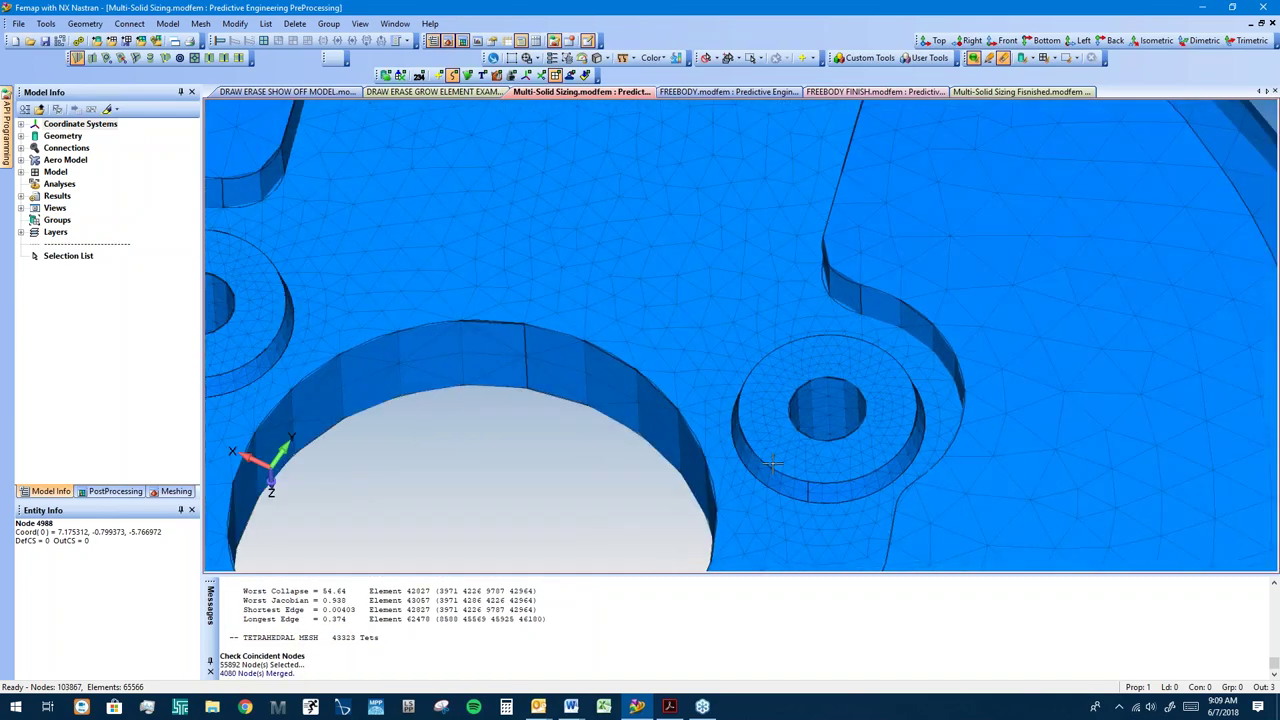
{"action": "scroll", "coordinate": [793, 449], "scroll_direction": "up", "scroll_amount": 6}
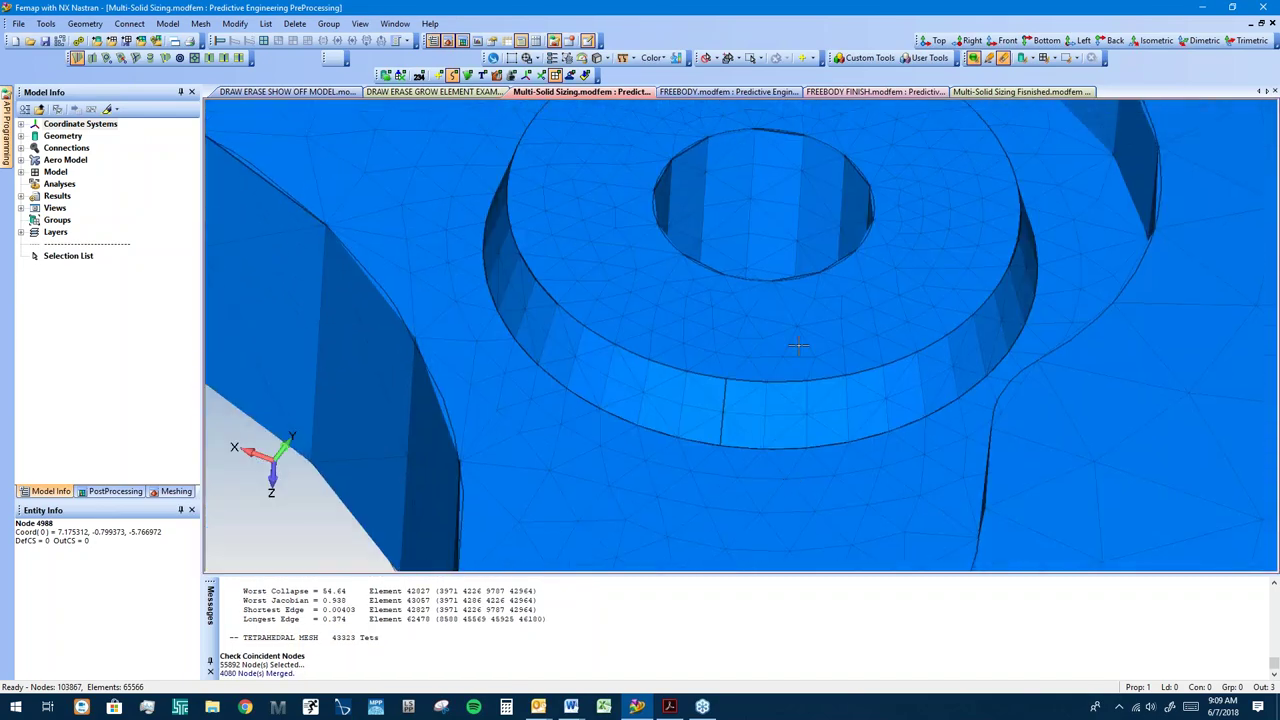
{"action": "scroll", "coordinate": [868, 502], "scroll_direction": "down", "scroll_amount": 10}
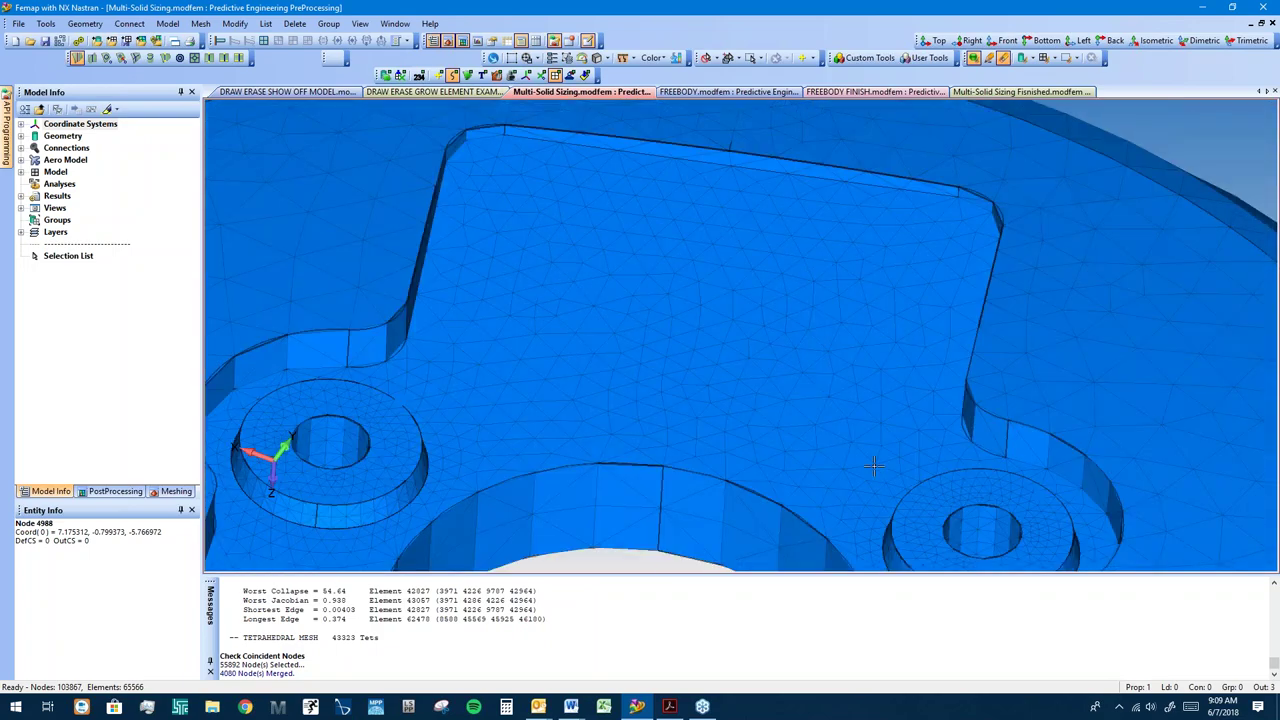
{"action": "scroll", "coordinate": [606, 388], "scroll_direction": "up", "scroll_amount": 8}
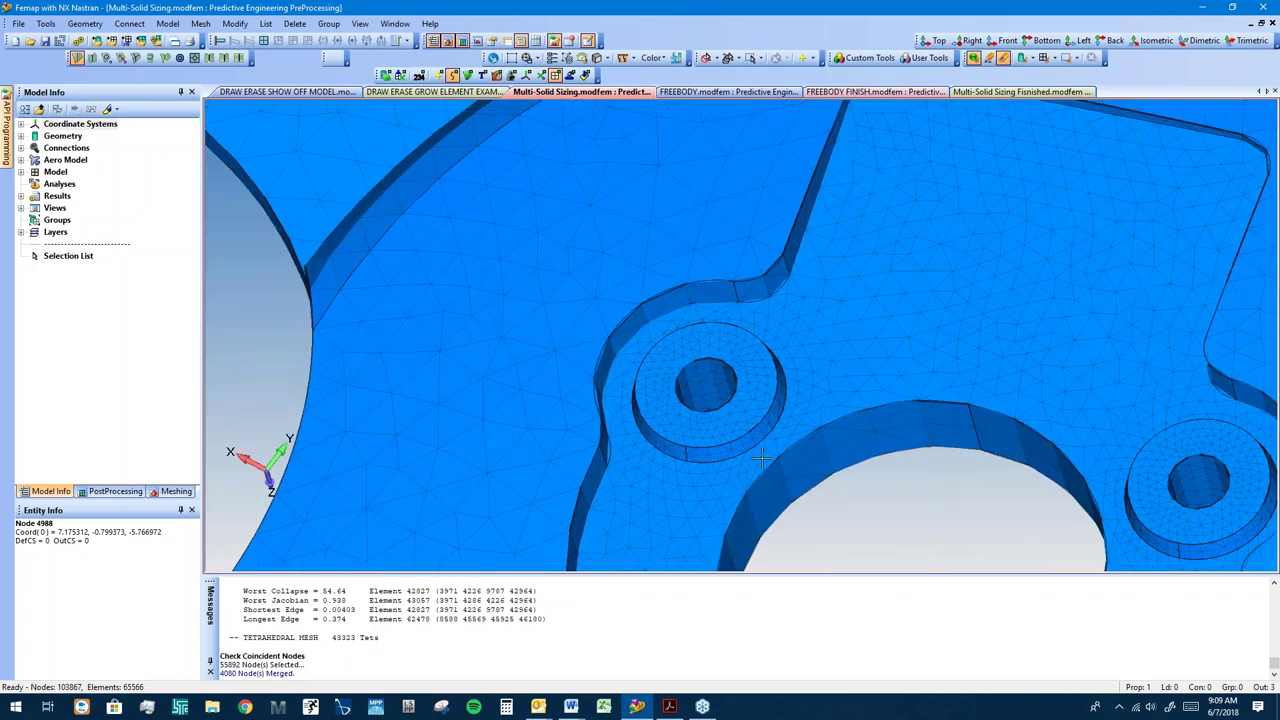
{"action": "middle_click_drag", "start_coordinate": [762, 458], "coordinate": [725, 154]}
{"action": "scroll", "coordinate": [725, 154], "scroll_direction": "down", "scroll_amount": 5}
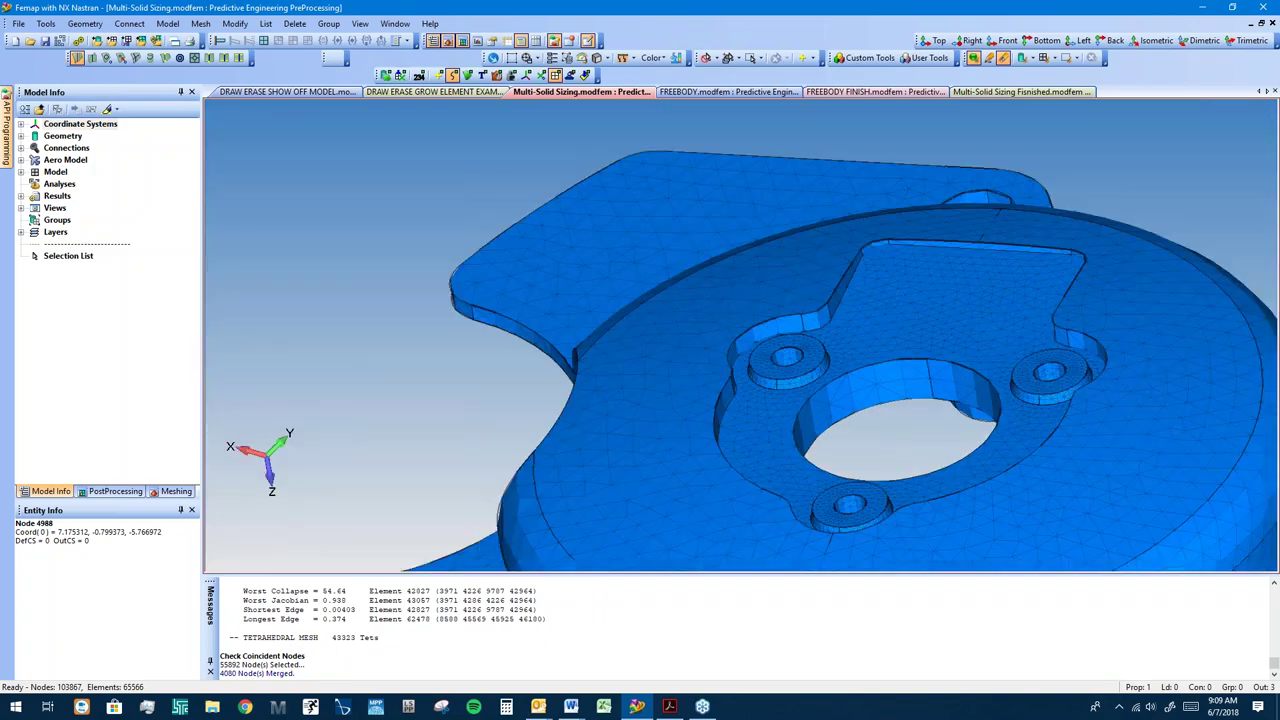
{"action": "middle_click_drag", "start_coordinate": [883, 370], "coordinate": [816, 406]}
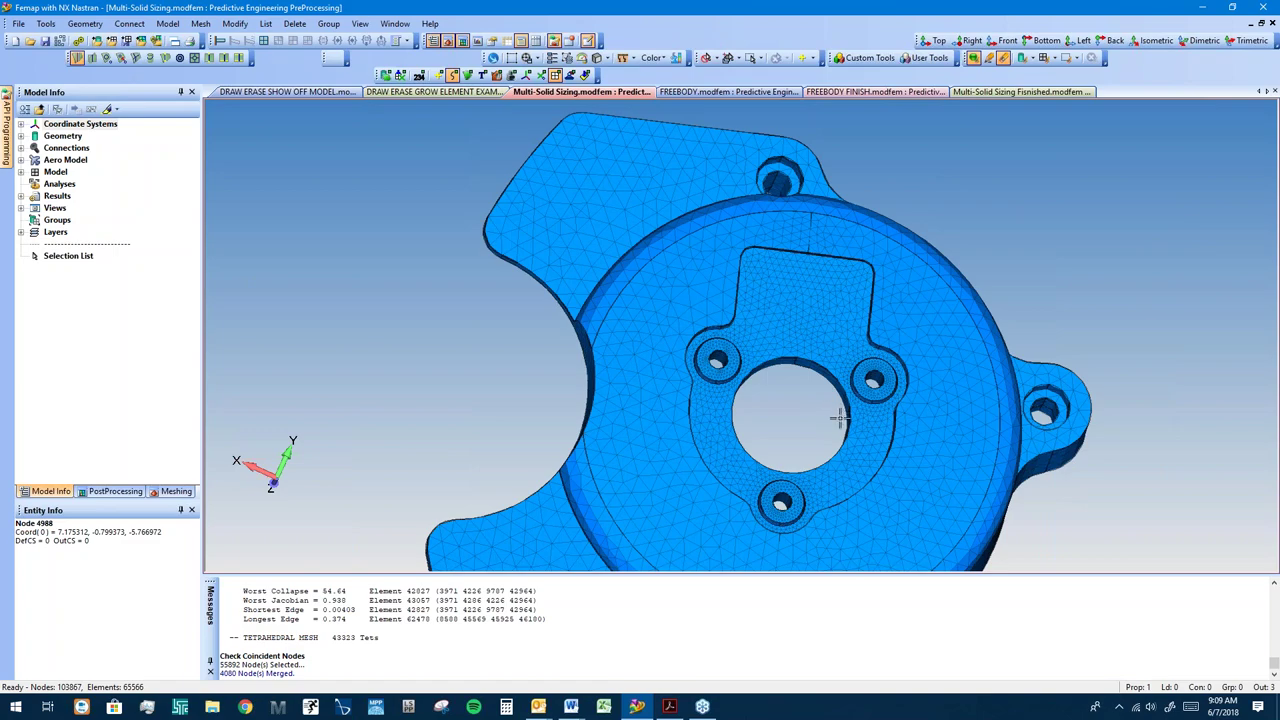
{"action": "middle_click_drag", "start_coordinate": [943, 443], "coordinate": [820, 405]}
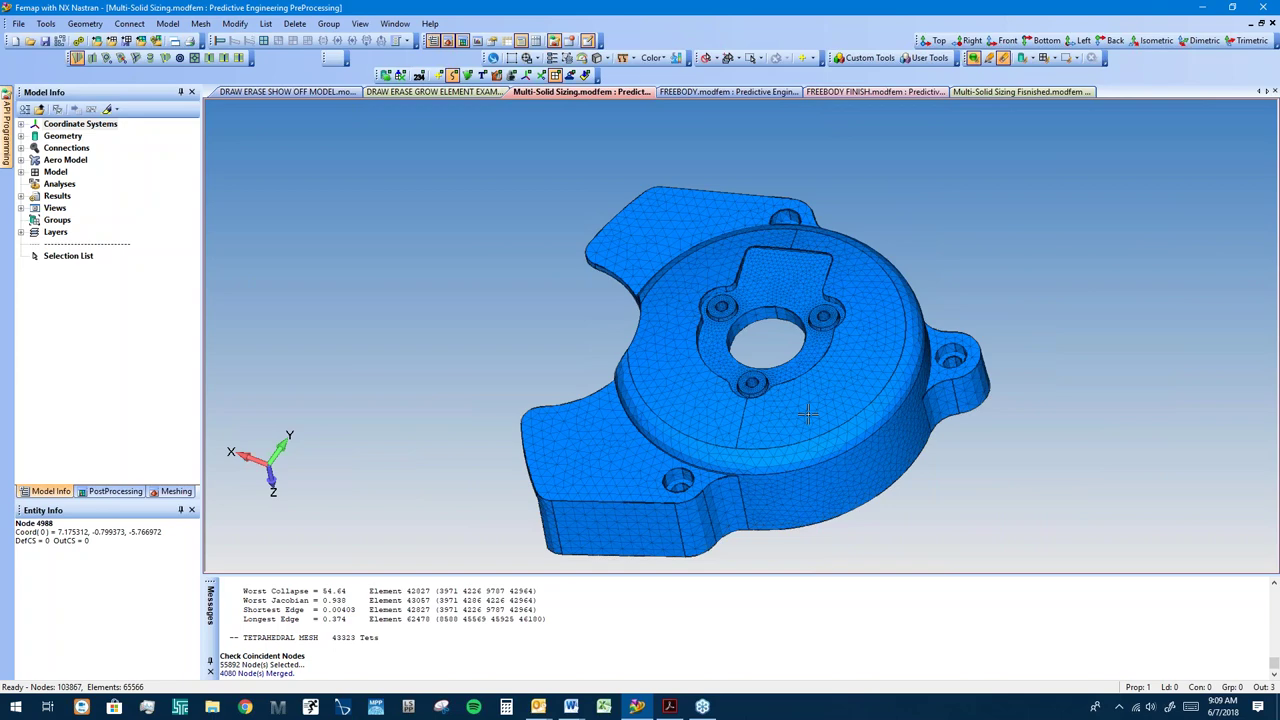
{"action": "middle_click_drag", "start_coordinate": [855, 374], "coordinate": [830, 350]}
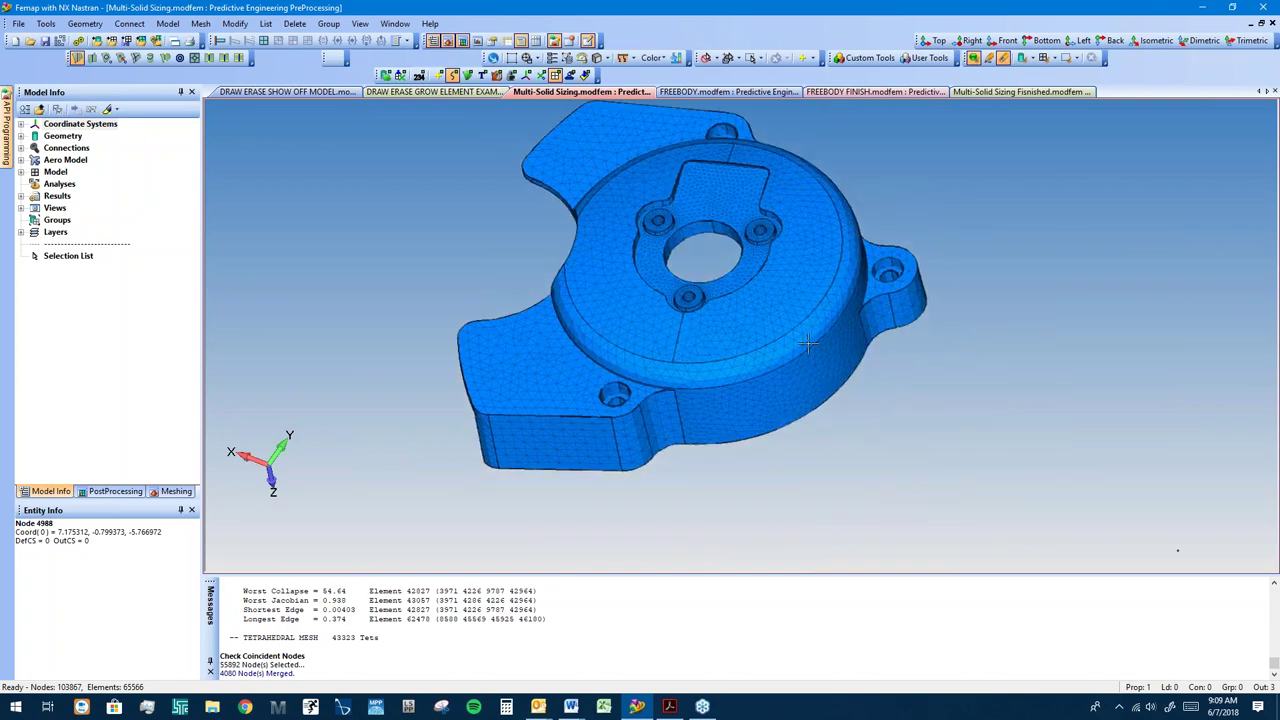
{"action": "middle_click_drag", "start_coordinate": [854, 426], "coordinate": [845, 320]}
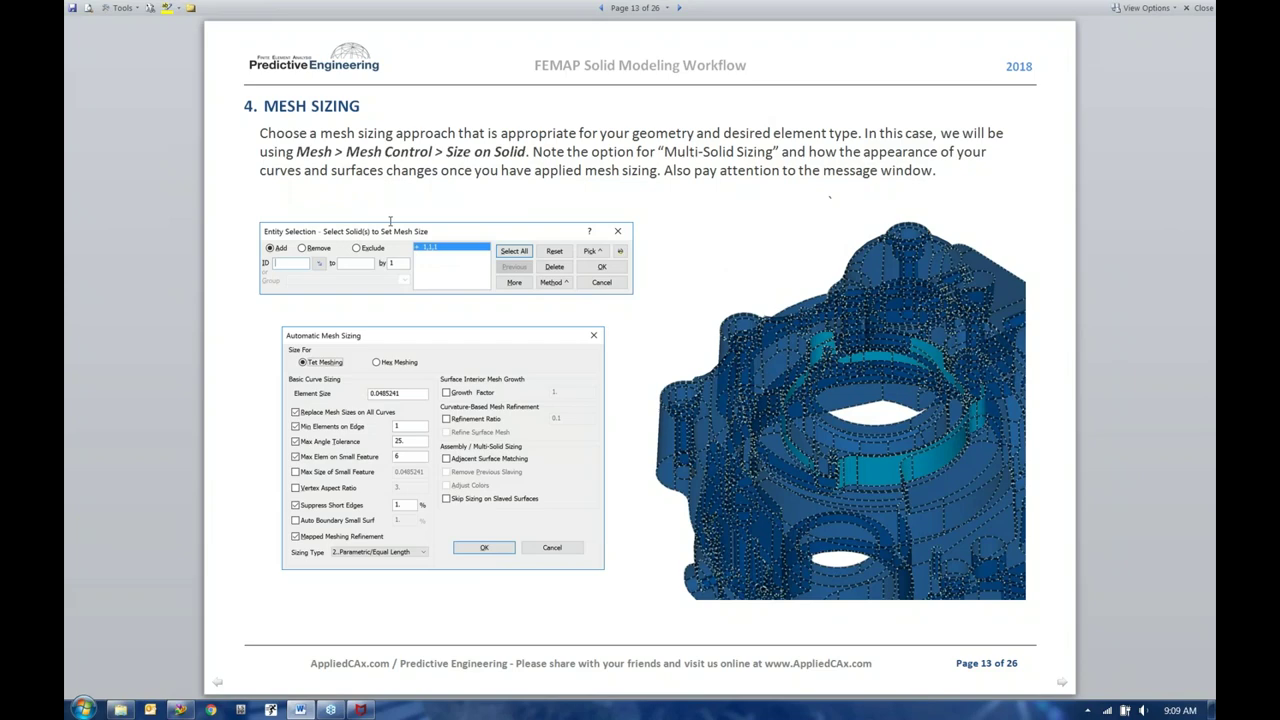
Step: Advance the workflow guide to its Meshing section, then switch to the Solid Modeling Workflow model in Femap and toggle coordinate system display
{"action": "scroll", "coordinate": [390, 258], "scroll_direction": "down", "scroll_amount": 2}
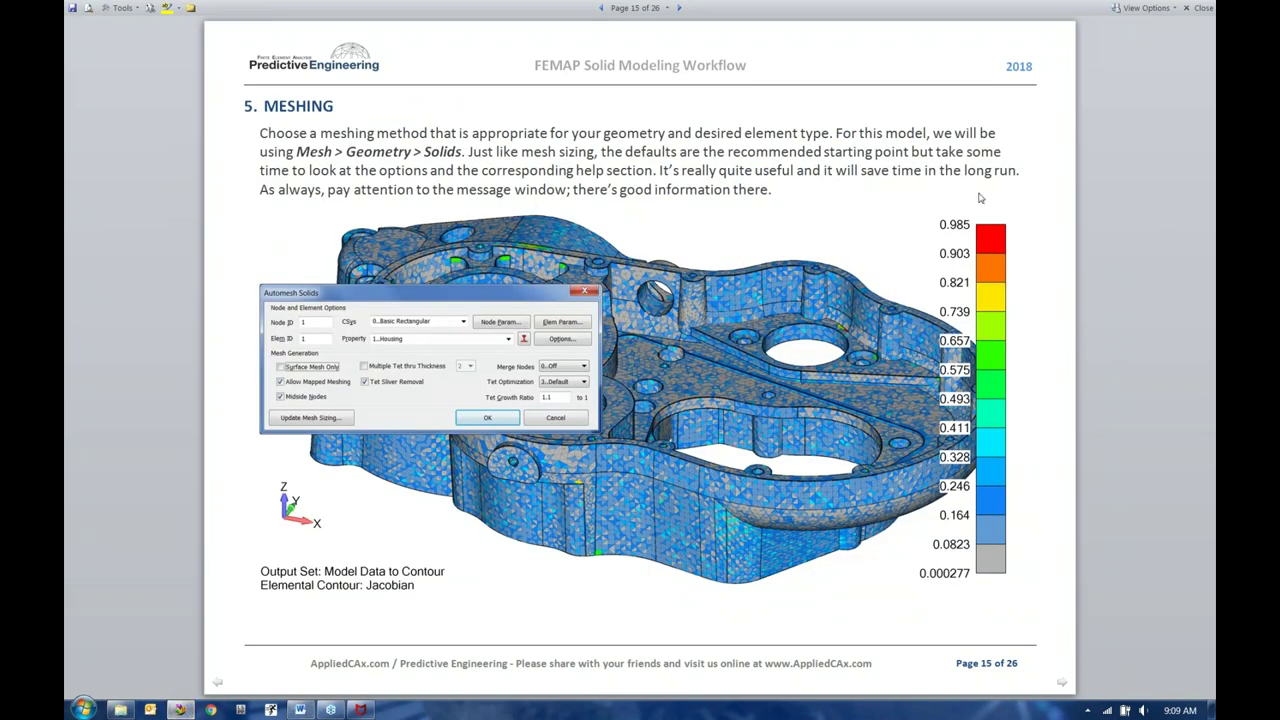
{"action": "key", "text": "alt+Tab"}
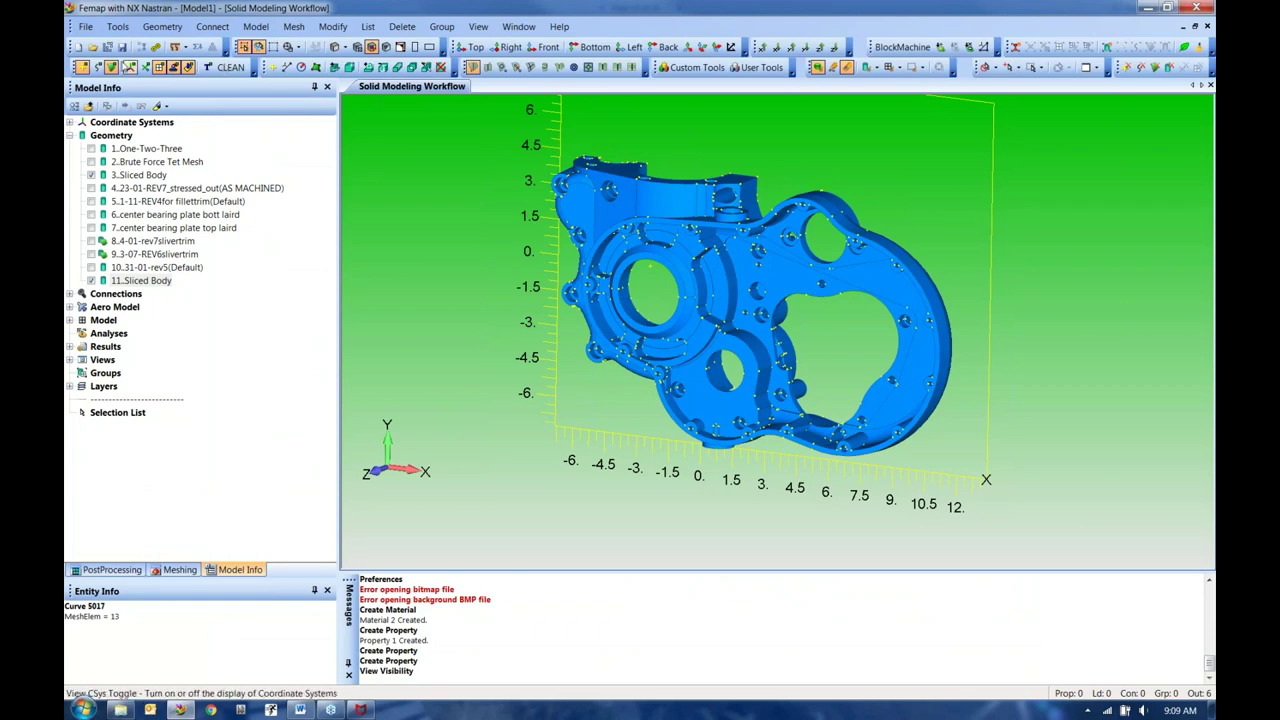
{"action": "left_click", "coordinate": [103, 72]}
{"action": "mouse_move", "coordinate": [670, 305]}
{"action": "middle_mouse_down"}
{"action": "mouse_move", "coordinate": [658, 289]}
{"action": "mouse_move", "coordinate": [656, 340]}
{"action": "mouse_move", "coordinate": [650, 298]}
{"action": "middle_mouse_up"}
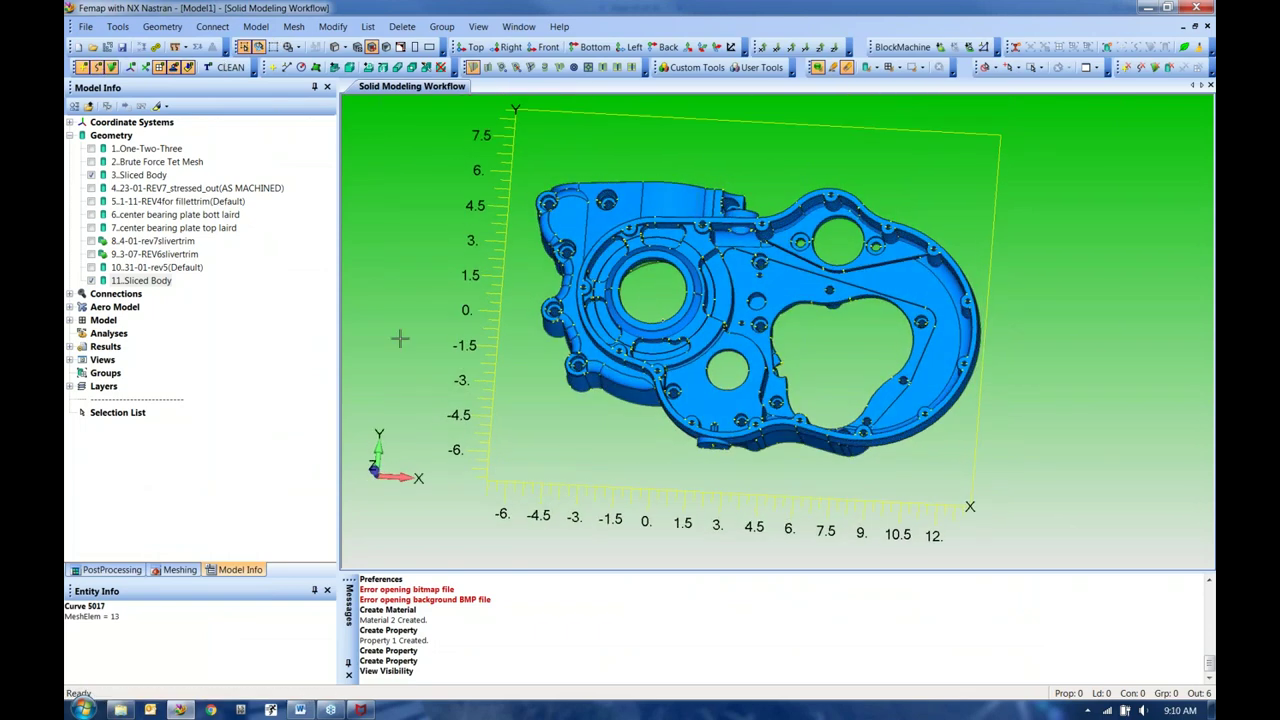
Step: Undo the recent view, visibility and property creation commands and redo them all
{"action": "key", "text": "ctrl+z"}
{"action": "key", "text": "ctrl+z"}
{"action": "key", "text": "ctrl+z"}
{"action": "key", "text": "ctrl+z"}
{"action": "key", "text": "ctrl+z"}
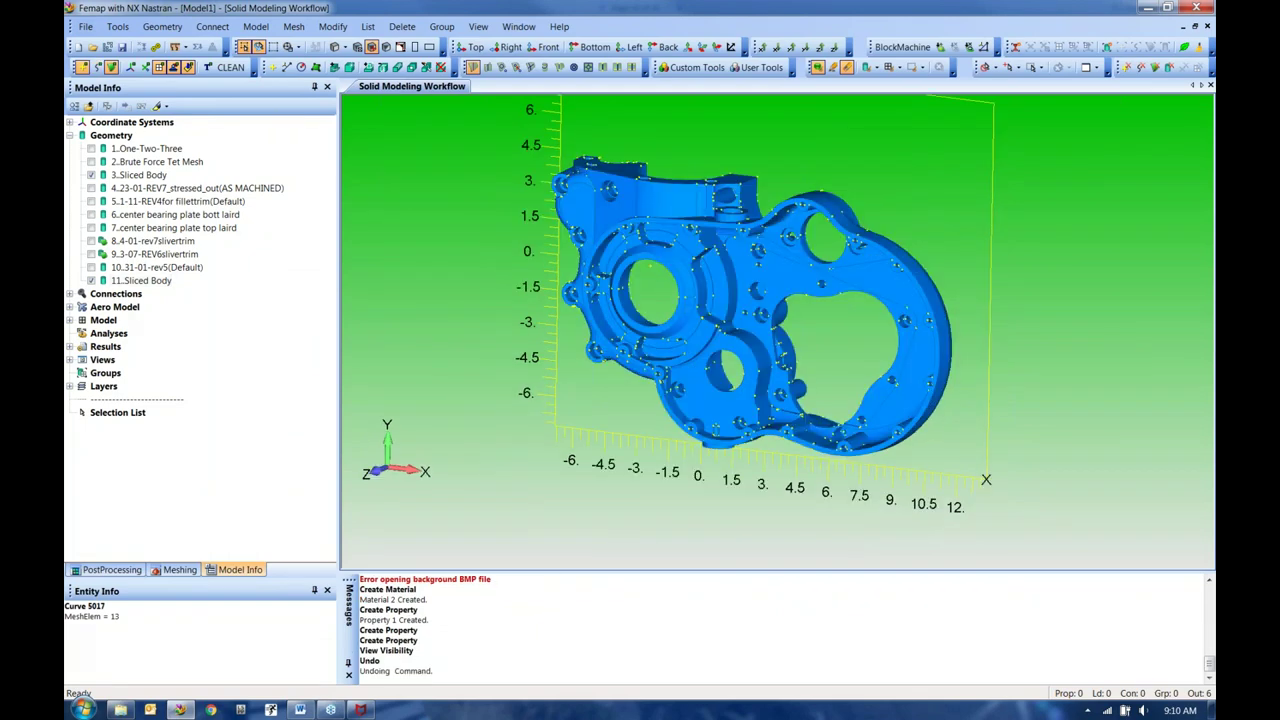
{"action": "key", "text": "ctrl+y"}
{"action": "key", "text": "ctrl+y"}
{"action": "key", "text": "ctrl+y"}
{"action": "key", "text": "ctrl+y"}
{"action": "key", "text": "ctrl+y"}
{"action": "key", "text": "ctrl+y"}
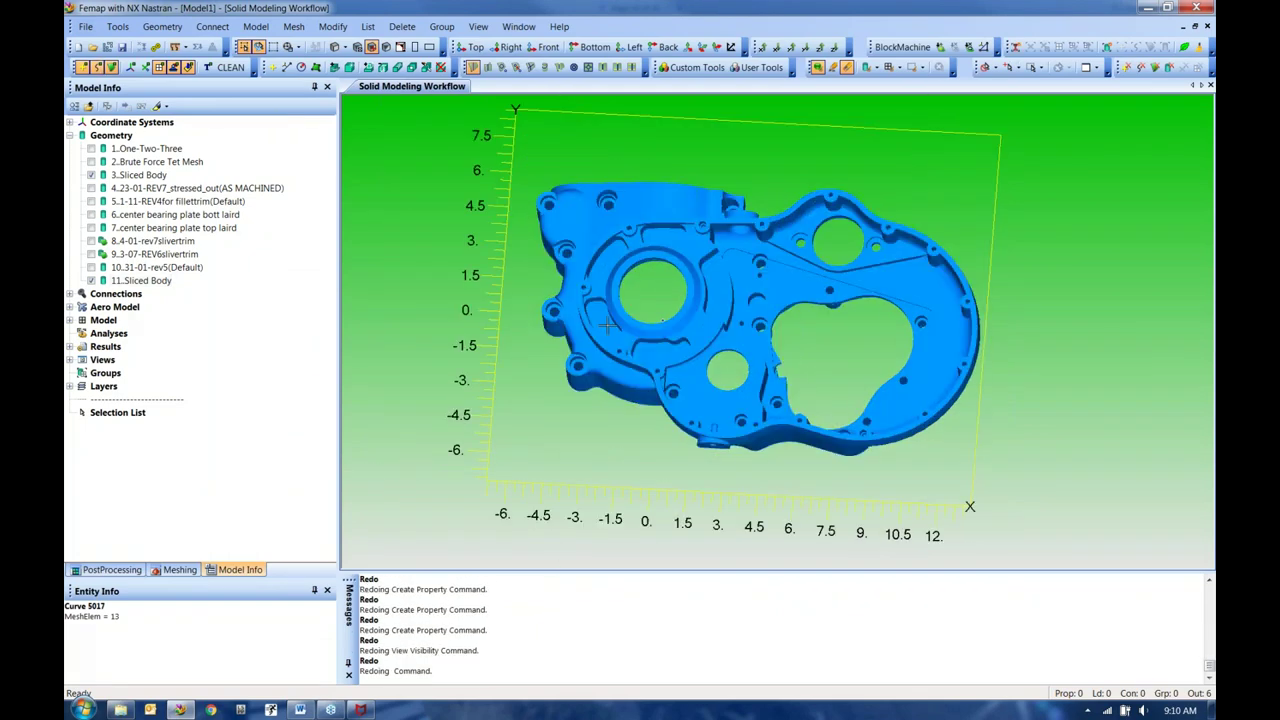
Step: Try sizing the two sliced housing bodies for tet meshing with element size 0.150507 and Adjacent Surface Matching, and undo the sizing
{"action": "scroll", "coordinate": [659, 265], "scroll_direction": "up", "scroll_amount": 5}
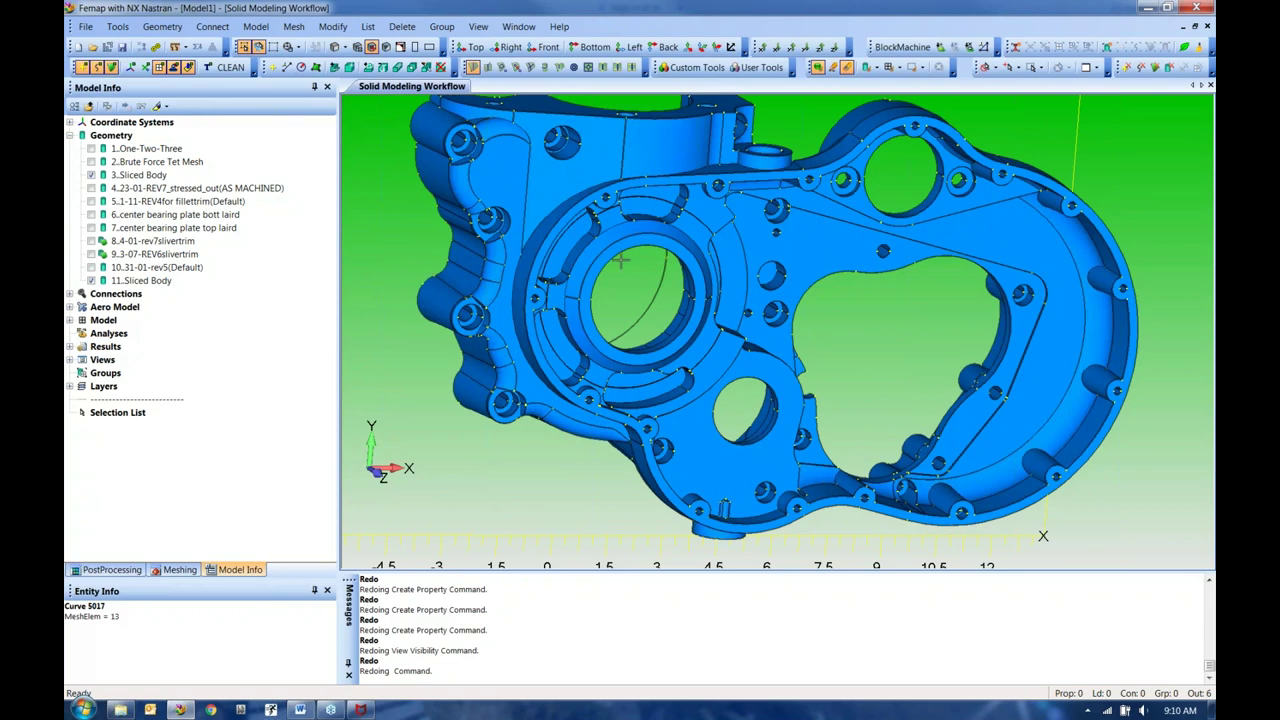
{"action": "left_click", "coordinate": [295, 30]}
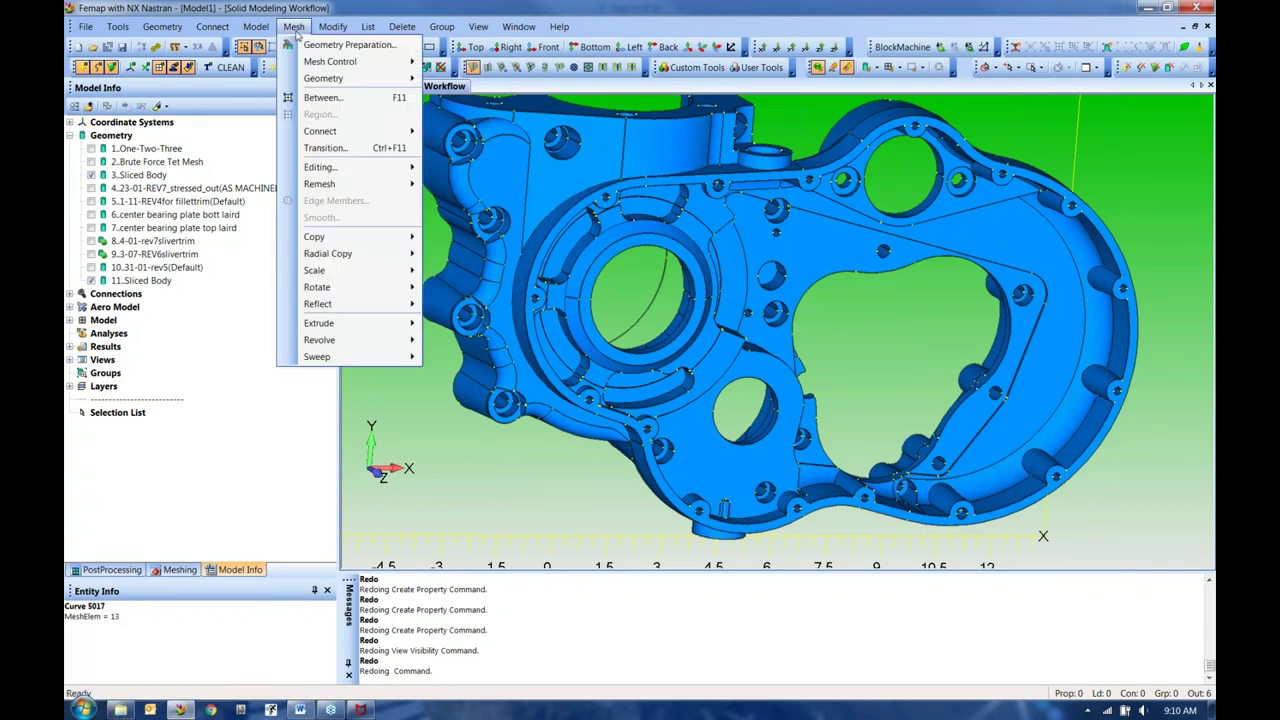
{"action": "mouse_move", "coordinate": [338, 80]}
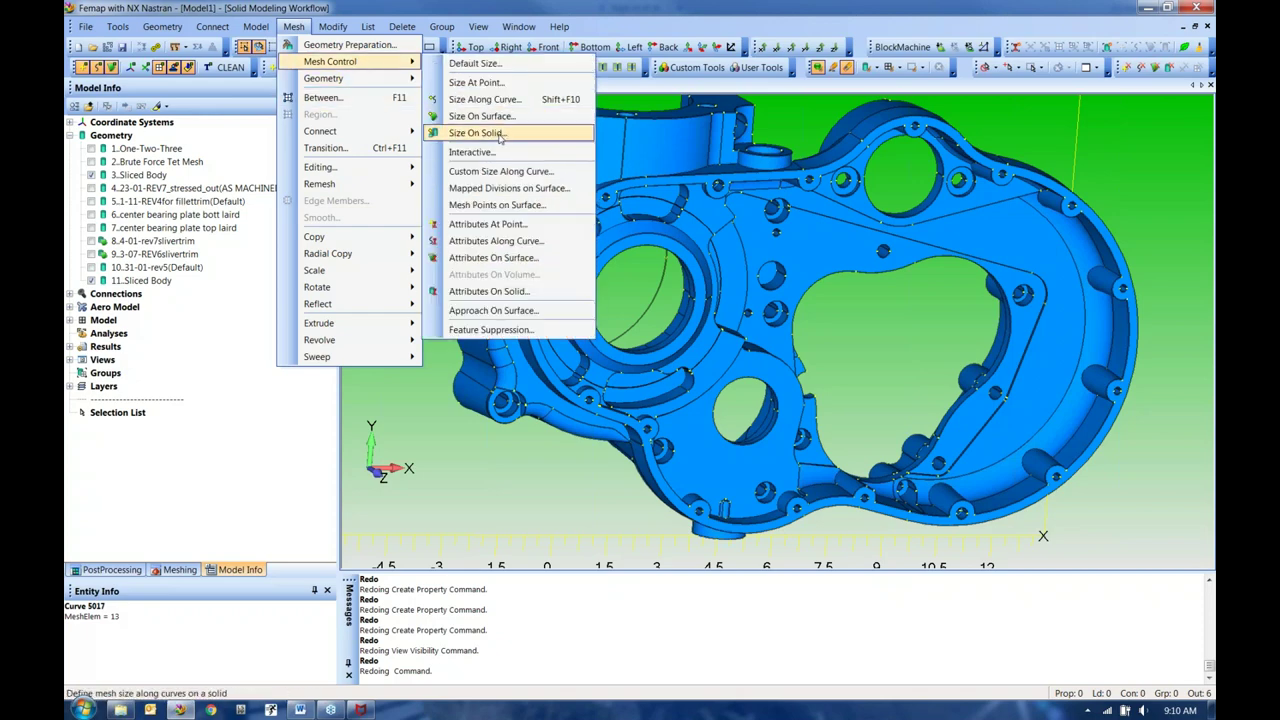
{"action": "left_click", "coordinate": [500, 139]}
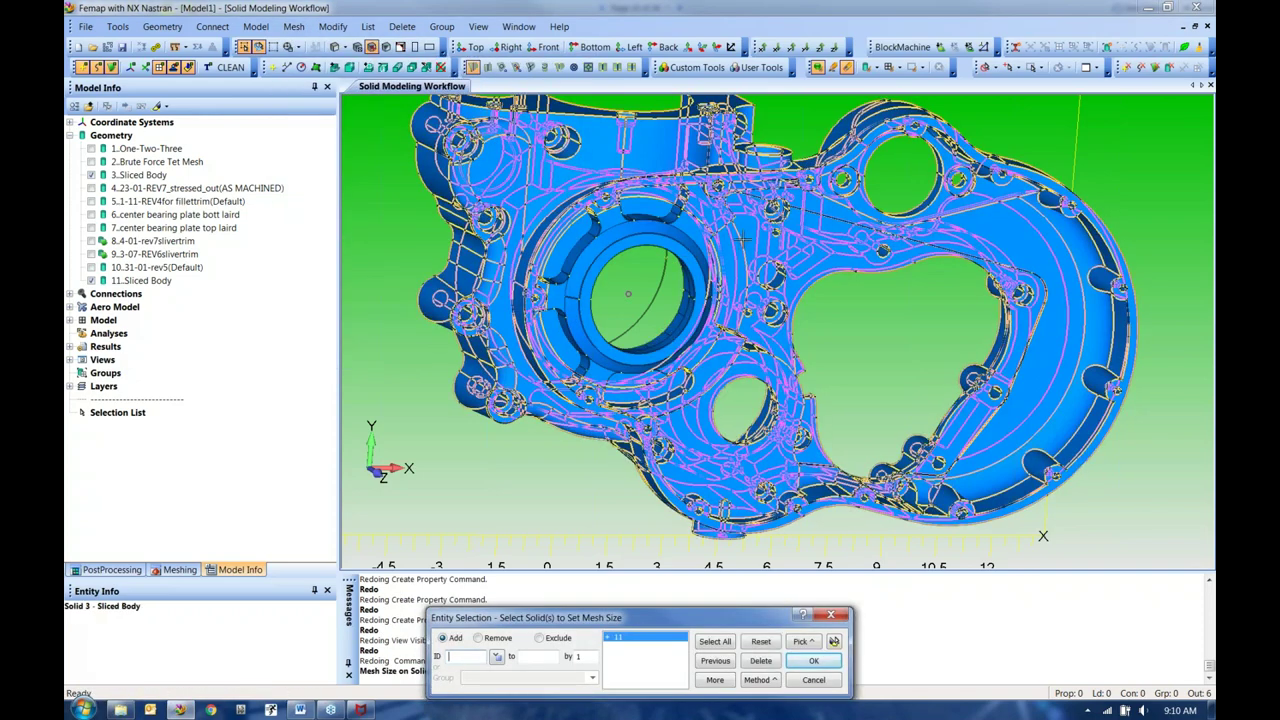
{"action": "key", "text": "Return"}
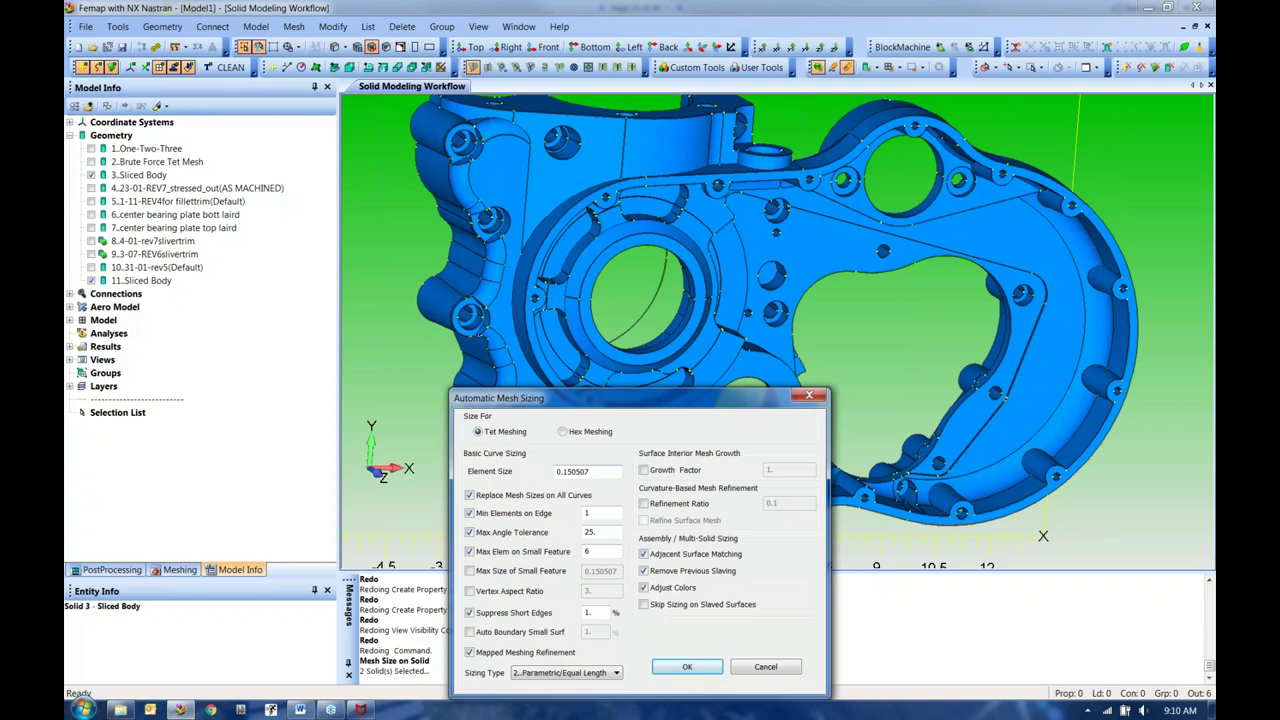
{"action": "left_click", "coordinate": [682, 666]}
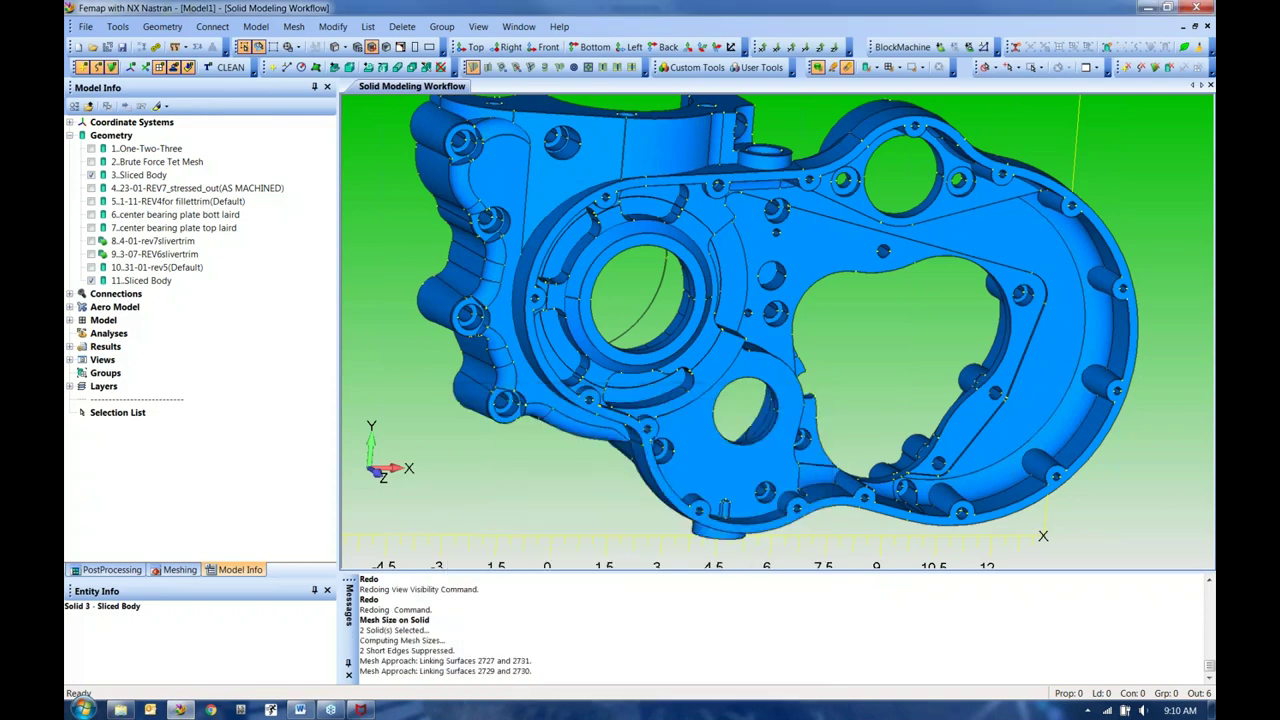
{"action": "middle_click_drag", "start_coordinate": [644, 350], "coordinate": [517, 300]}
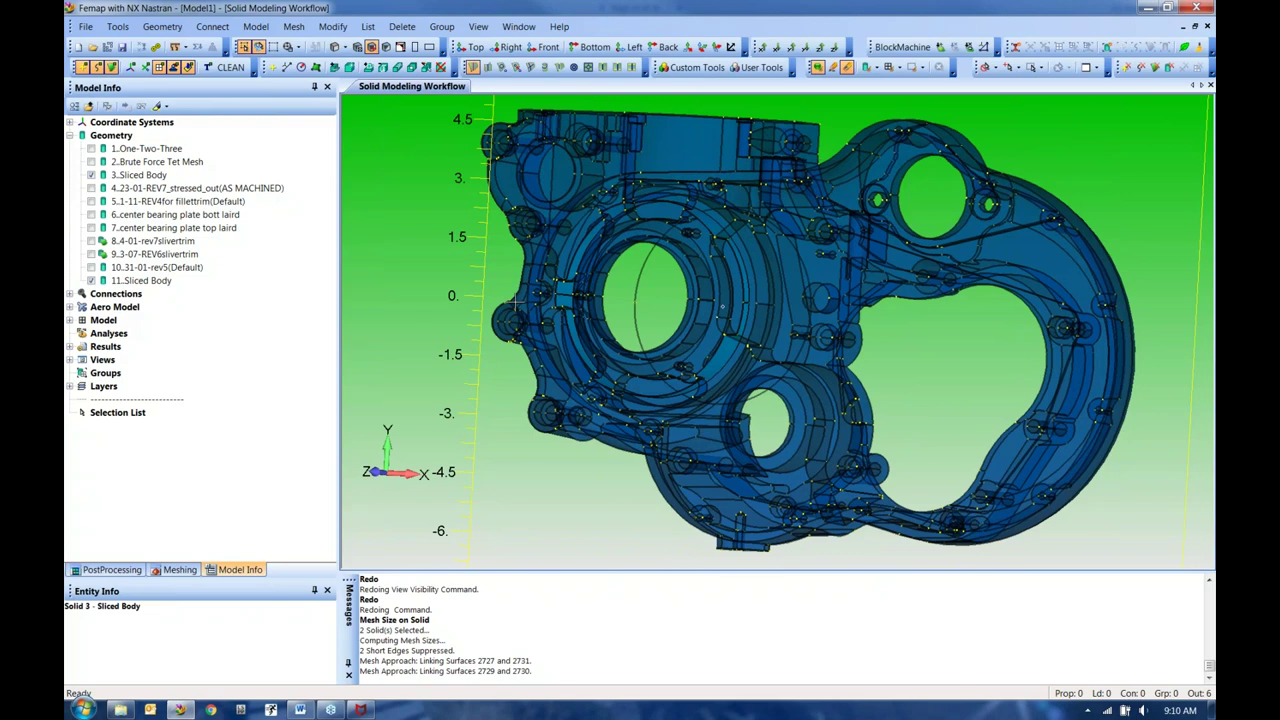
{"action": "key", "text": "ctrl+z"}
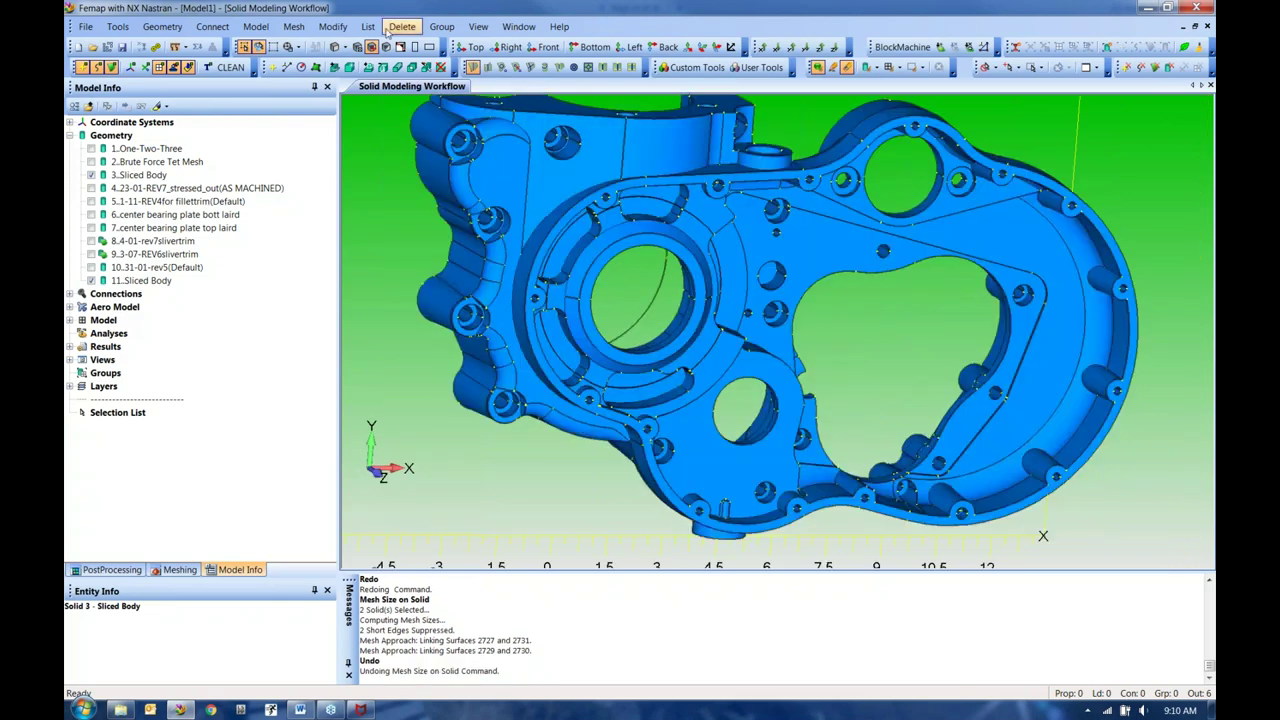
Step: Select both sliced housing bodies for mesh sizing on solids and open the automatic sizing options
{"action": "left_click", "coordinate": [291, 28]}
{"action": "mouse_move", "coordinate": [330, 61]}
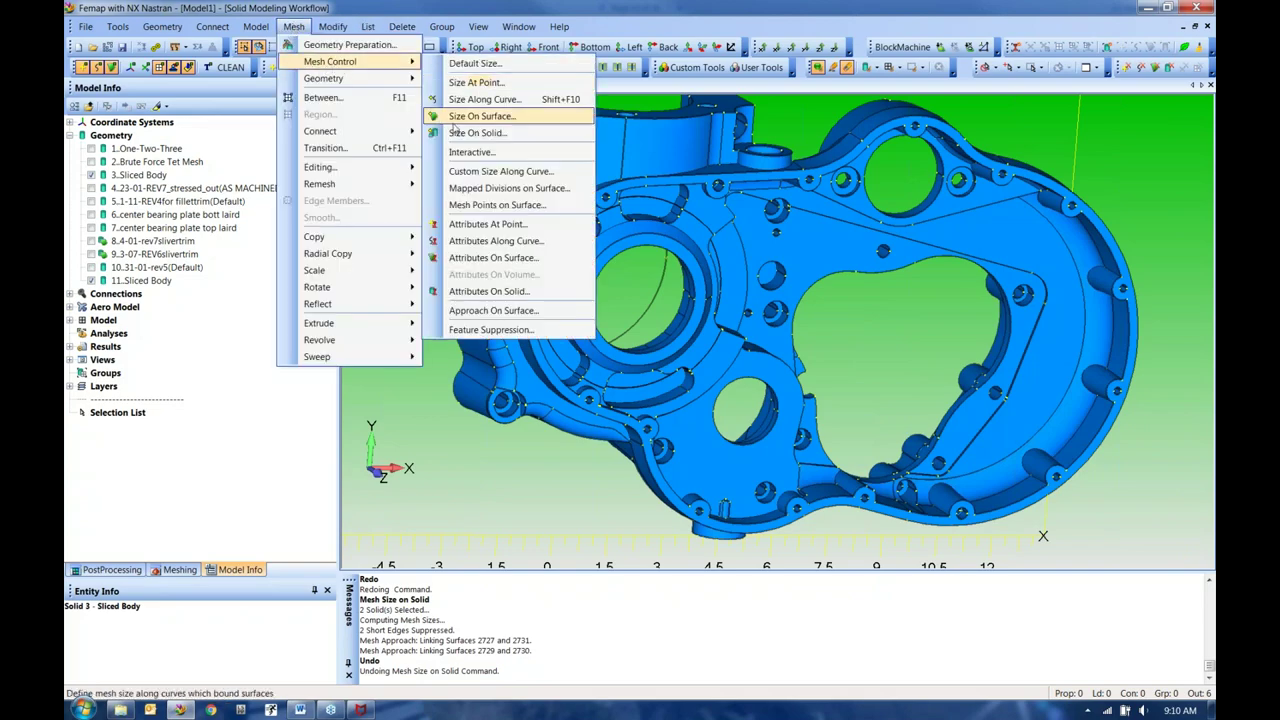
{"action": "left_click", "coordinate": [470, 84]}
{"action": "key", "text": "Return"}
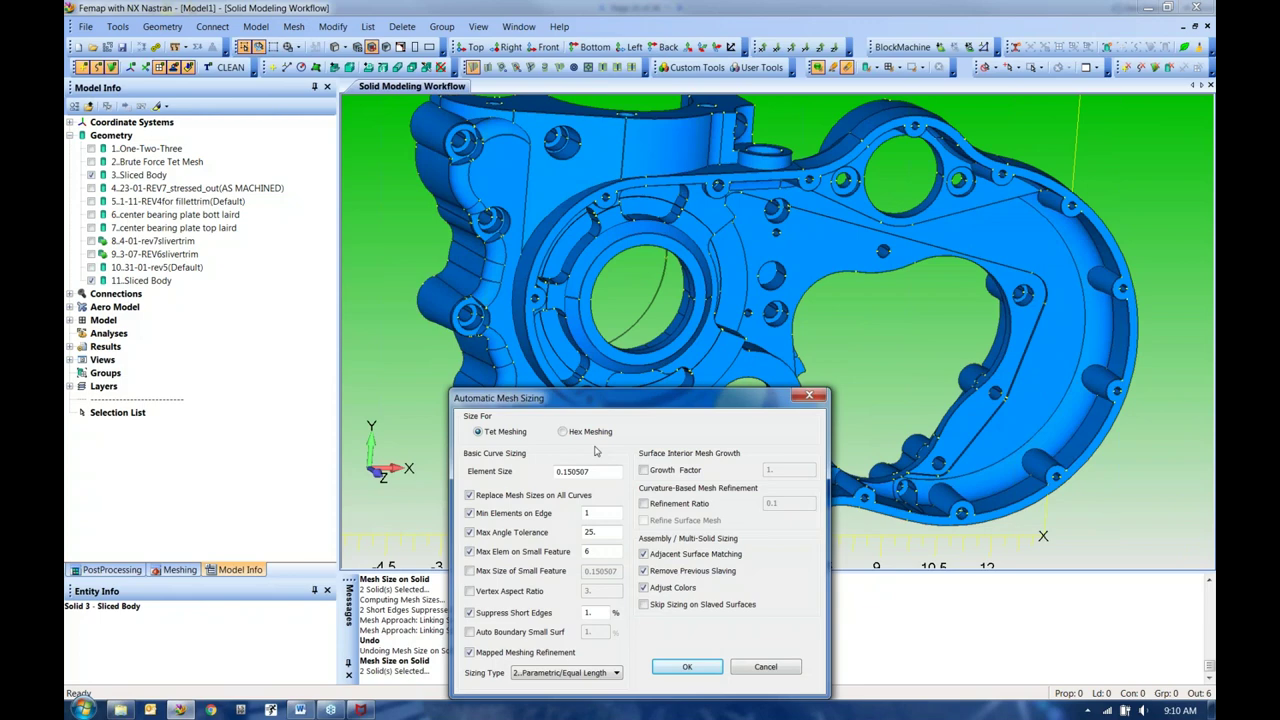
Step: Read the Size On Solid help topic, covering Tet vs. Hex Meshing, Adjacent Surface Matching, Remove Previous Slaving and Adjust Colors
{"action": "key", "text": "F1"}
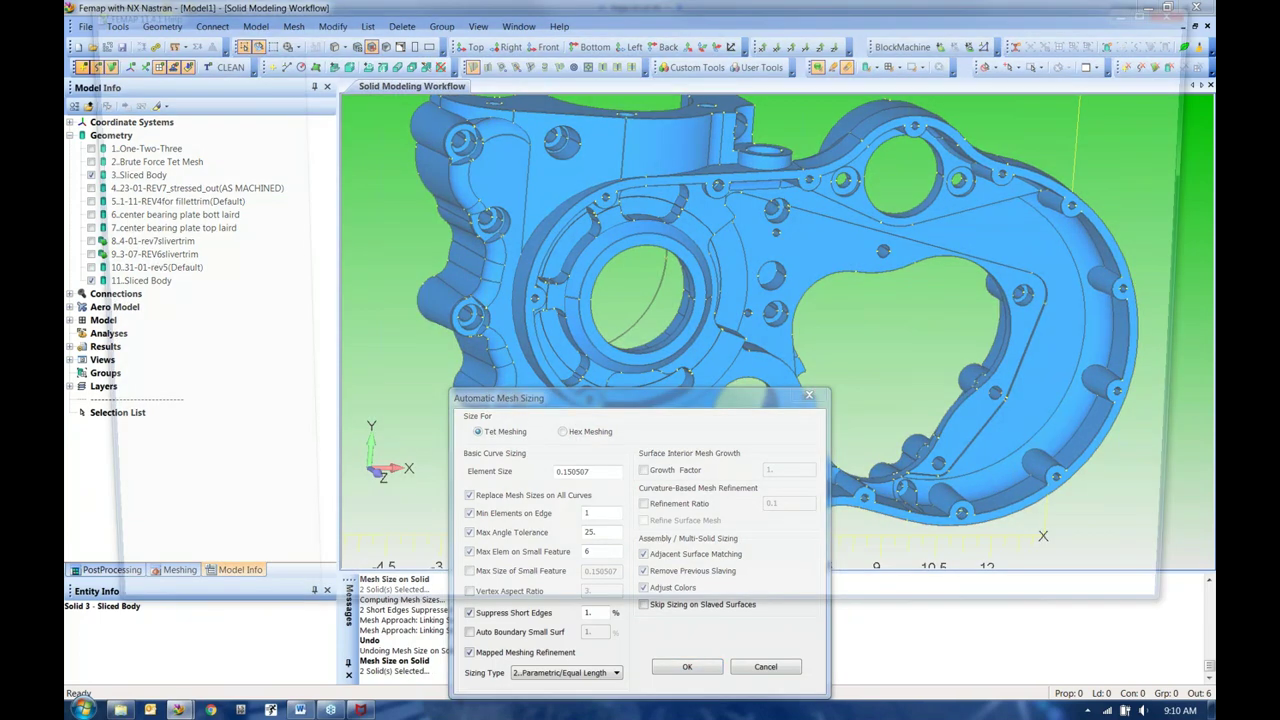
{"action": "scroll", "coordinate": [524, 316], "scroll_direction": "up", "scroll_amount": 1}
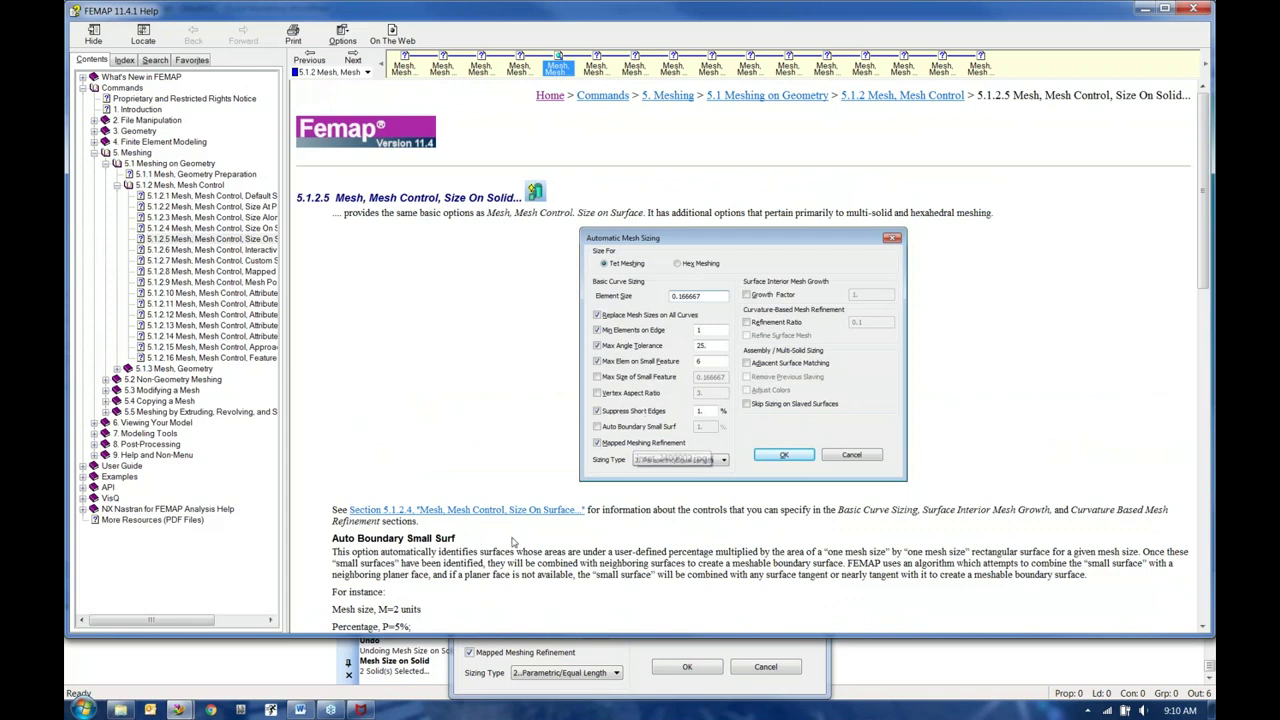
{"action": "scroll", "coordinate": [446, 600], "scroll_direction": "down", "scroll_amount": 1}
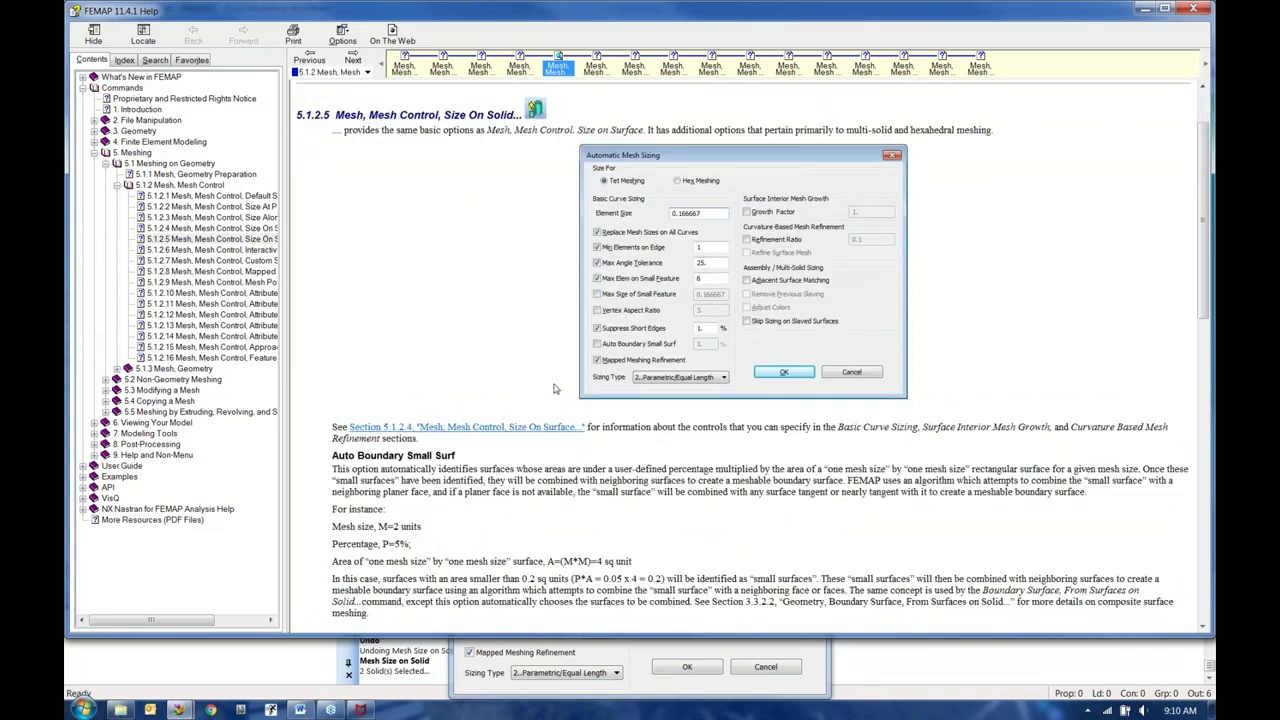
{"action": "scroll", "coordinate": [420, 520], "scroll_direction": "down", "scroll_amount": 4}
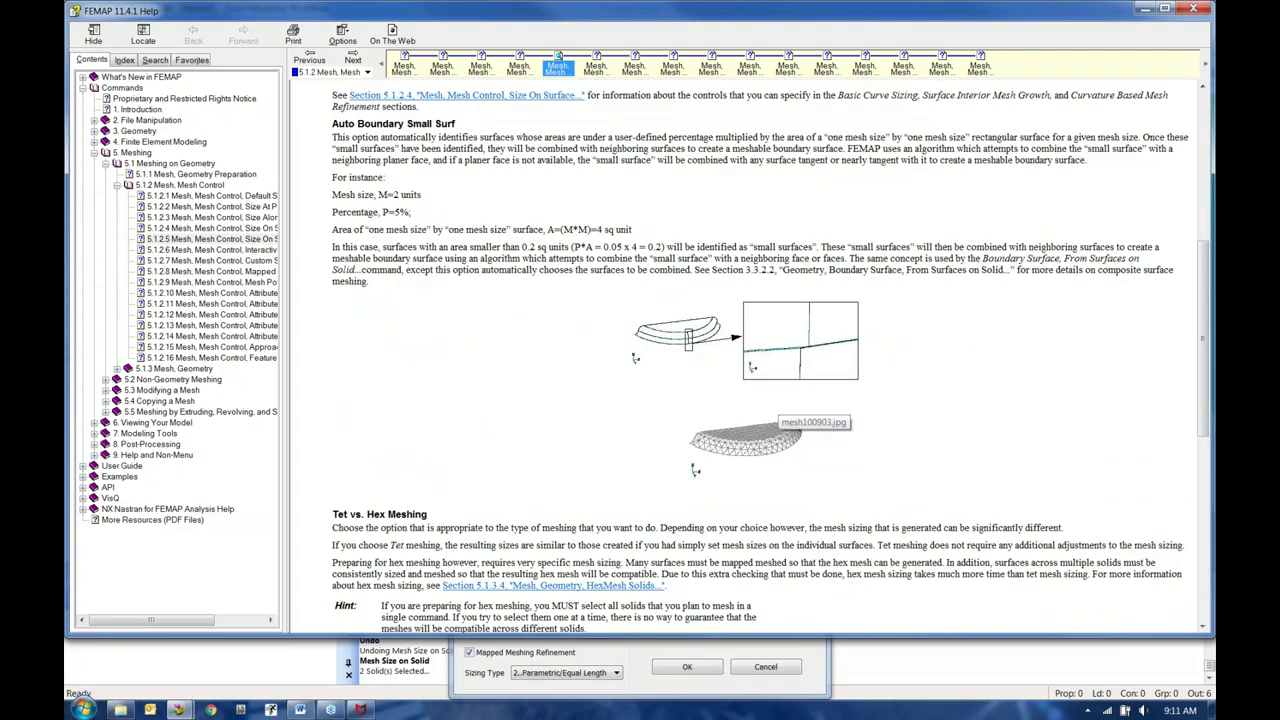
{"action": "scroll", "coordinate": [508, 542], "scroll_direction": "down", "scroll_amount": 3}
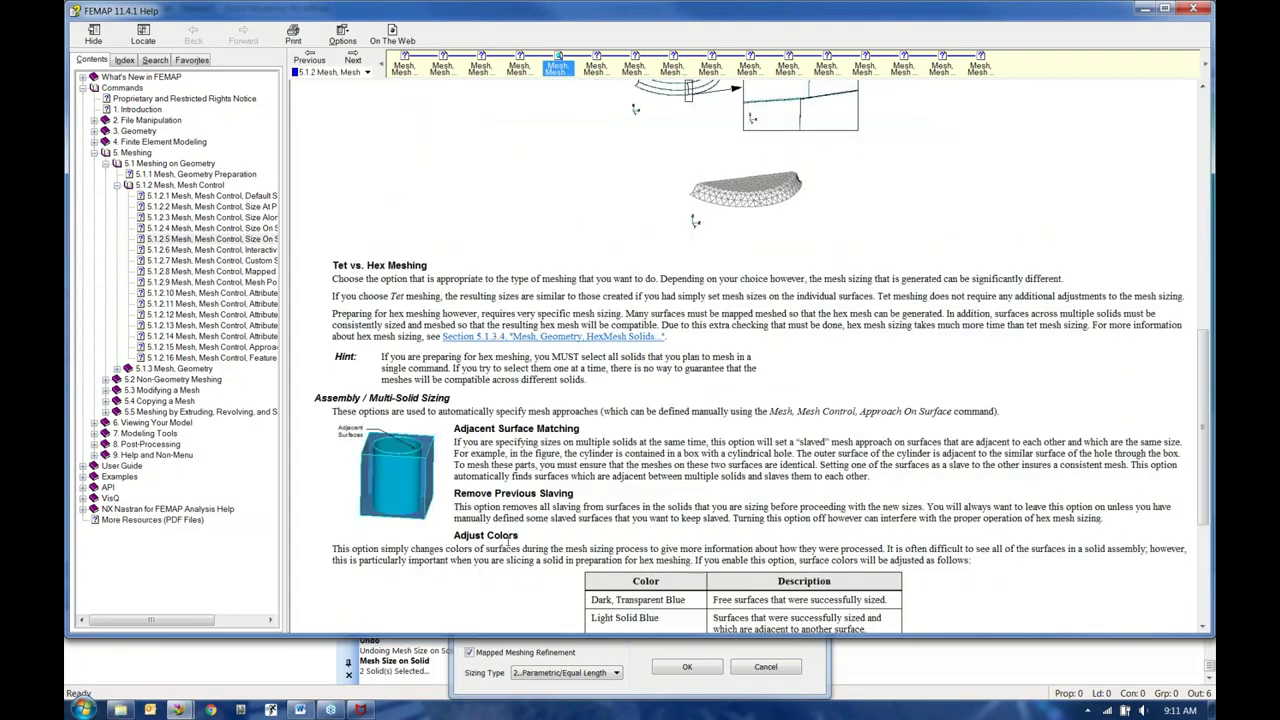
{"action": "left_click", "coordinate": [1194, 10]}
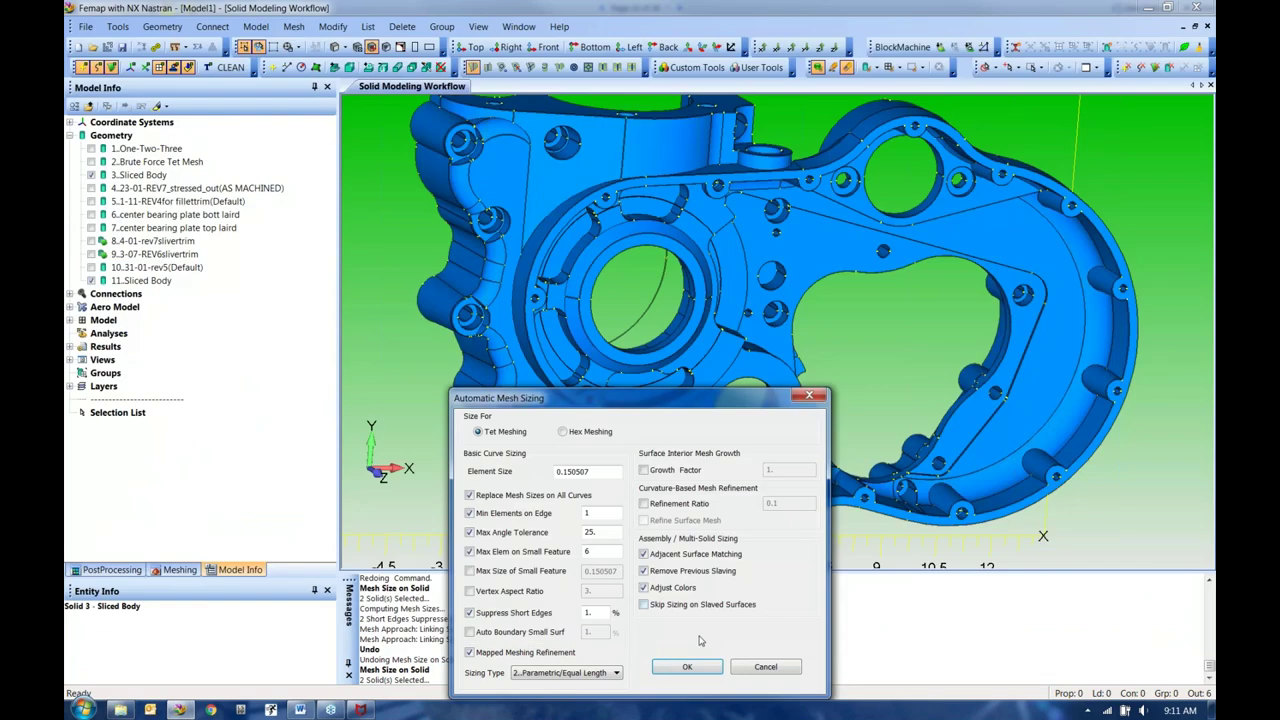
Step: Apply tet sizing to both bodies with element size 0.150507 and Adjacent Surface Matching, and enlarge the messages text and pane
{"action": "left_click", "coordinate": [686, 665]}
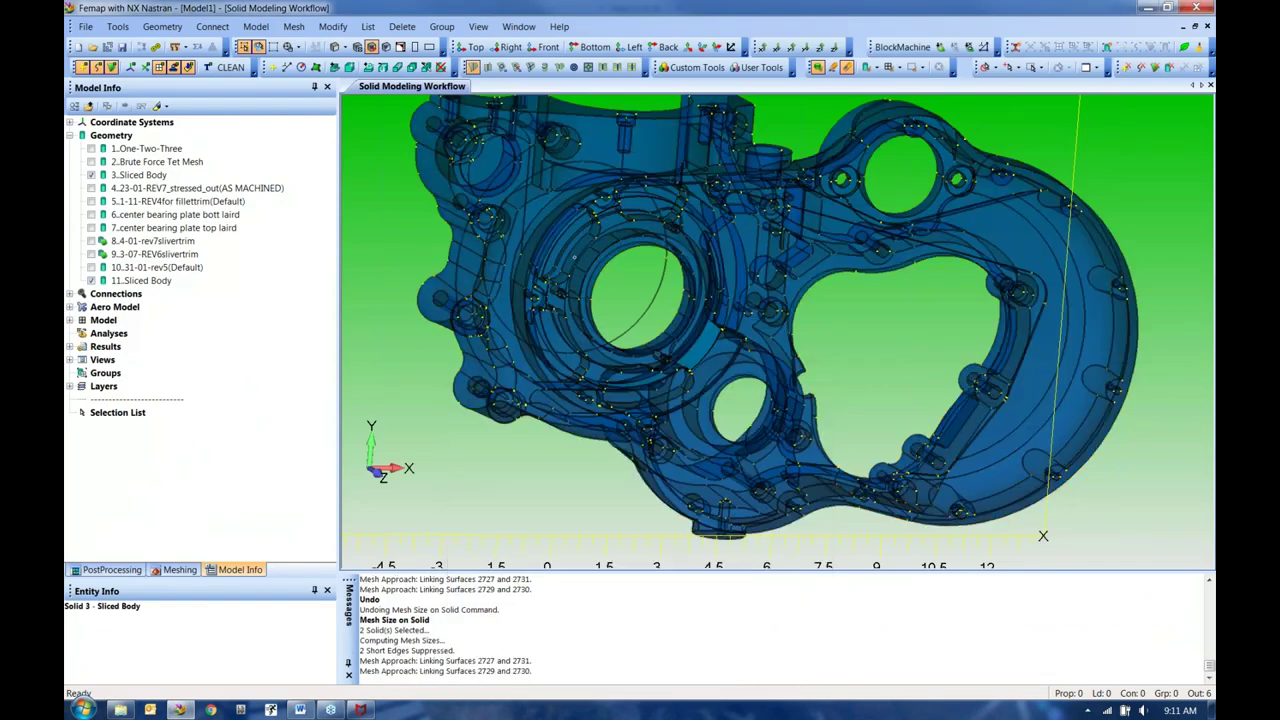
{"action": "left_click", "coordinate": [561, 645]}
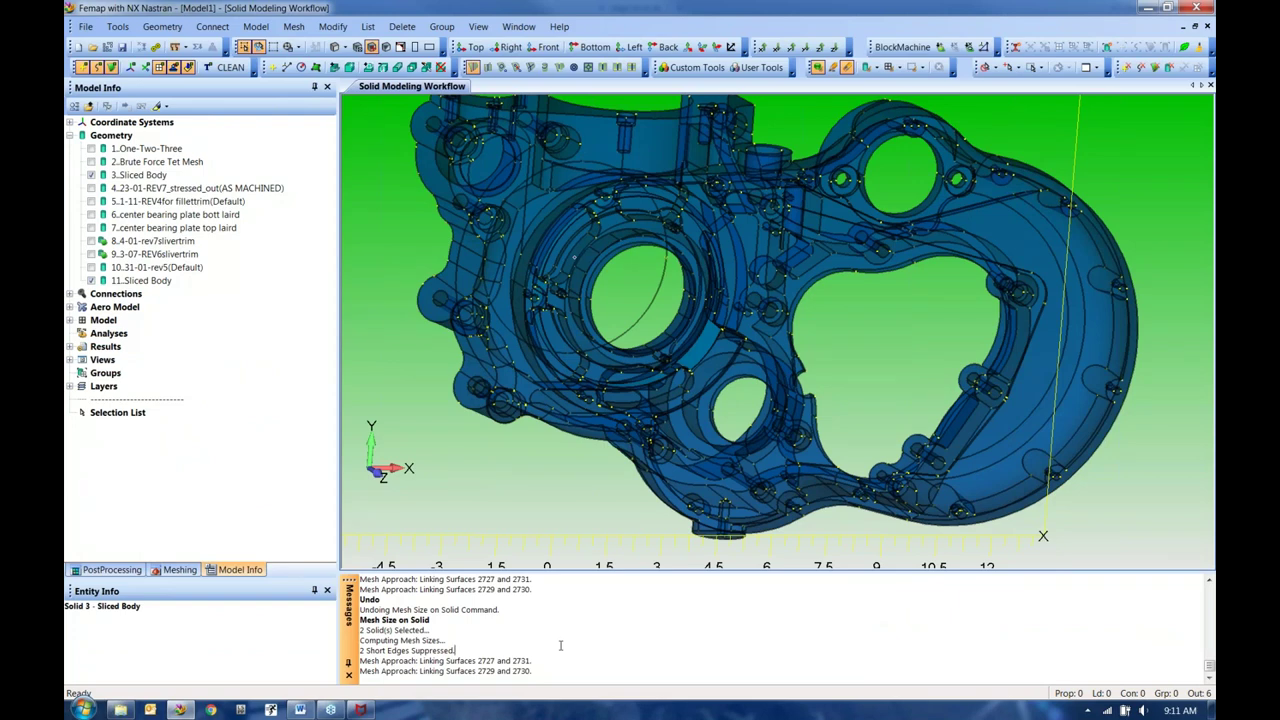
{"action": "scroll", "coordinate": [637, 649], "scroll_direction": "up", "scroll_amount": 3, "text": "ctrl"}
{"action": "scroll", "coordinate": [647, 650], "scroll_direction": "up", "scroll_amount": 2, "text": "ctrl"}
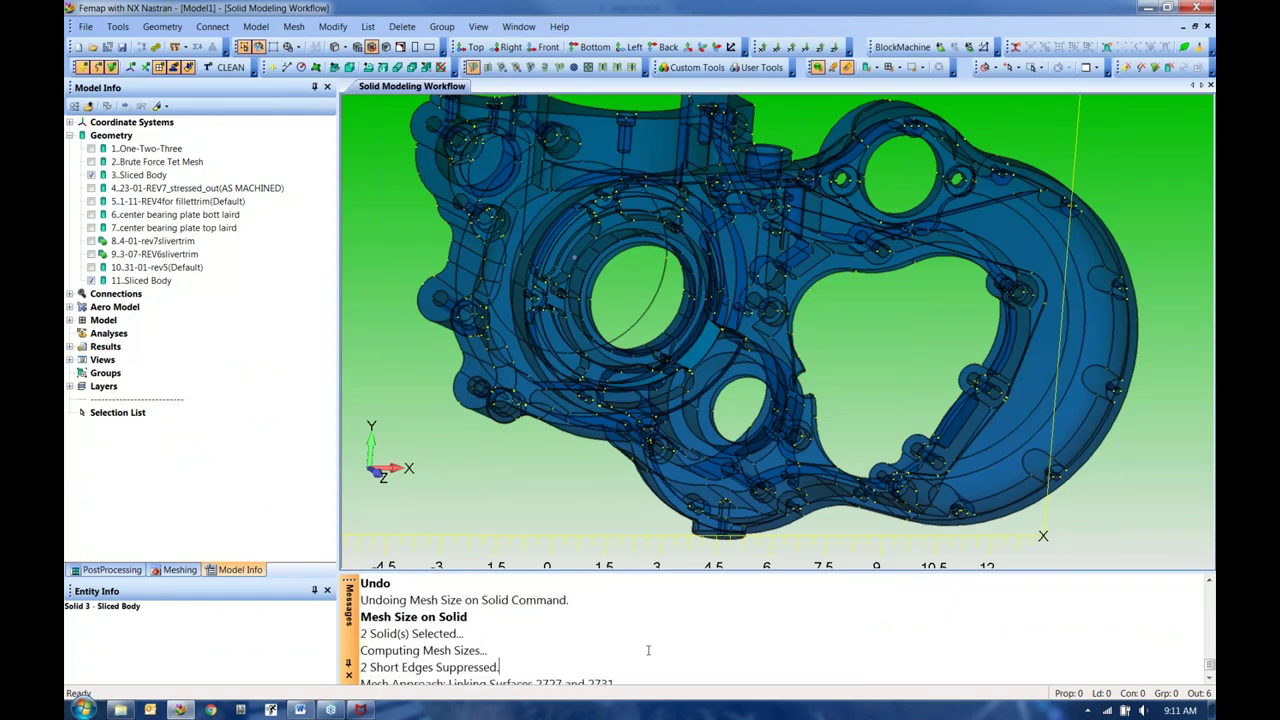
{"action": "scroll", "coordinate": [673, 632], "scroll_direction": "down", "scroll_amount": 1}
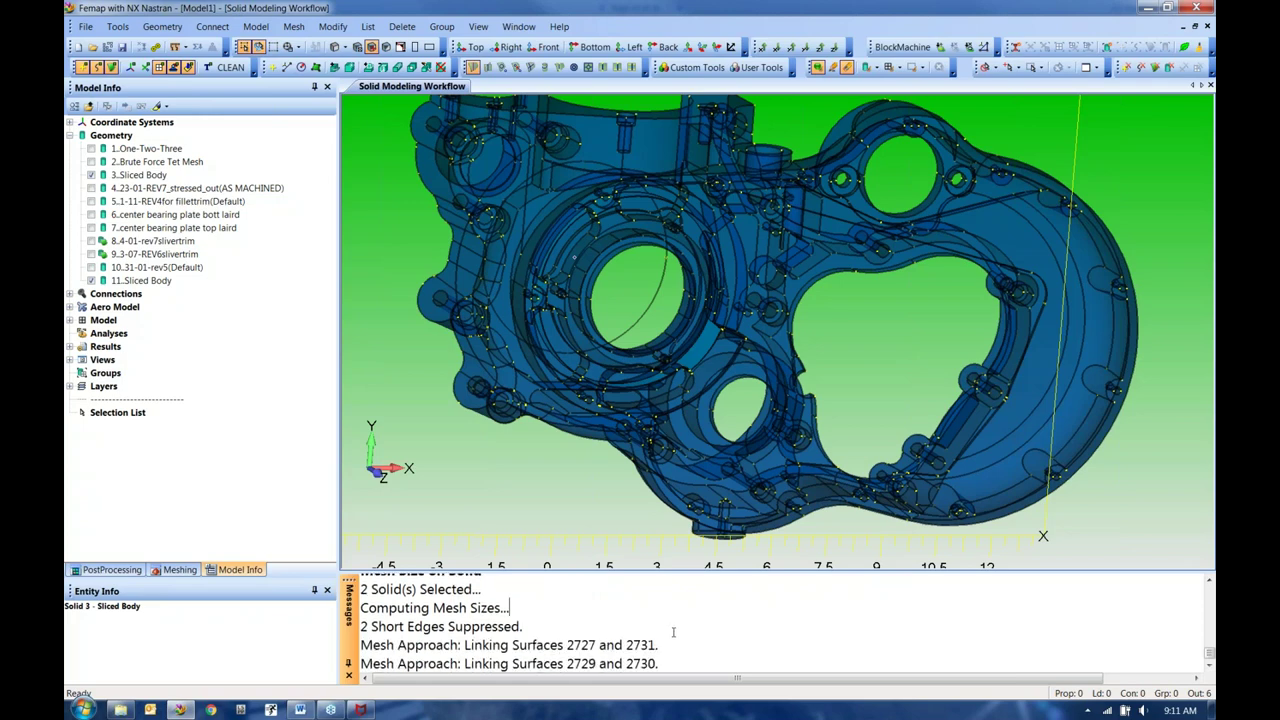
{"action": "scroll", "coordinate": [673, 632], "scroll_direction": "up", "scroll_amount": 1}
{"action": "left_click", "coordinate": [660, 619]}
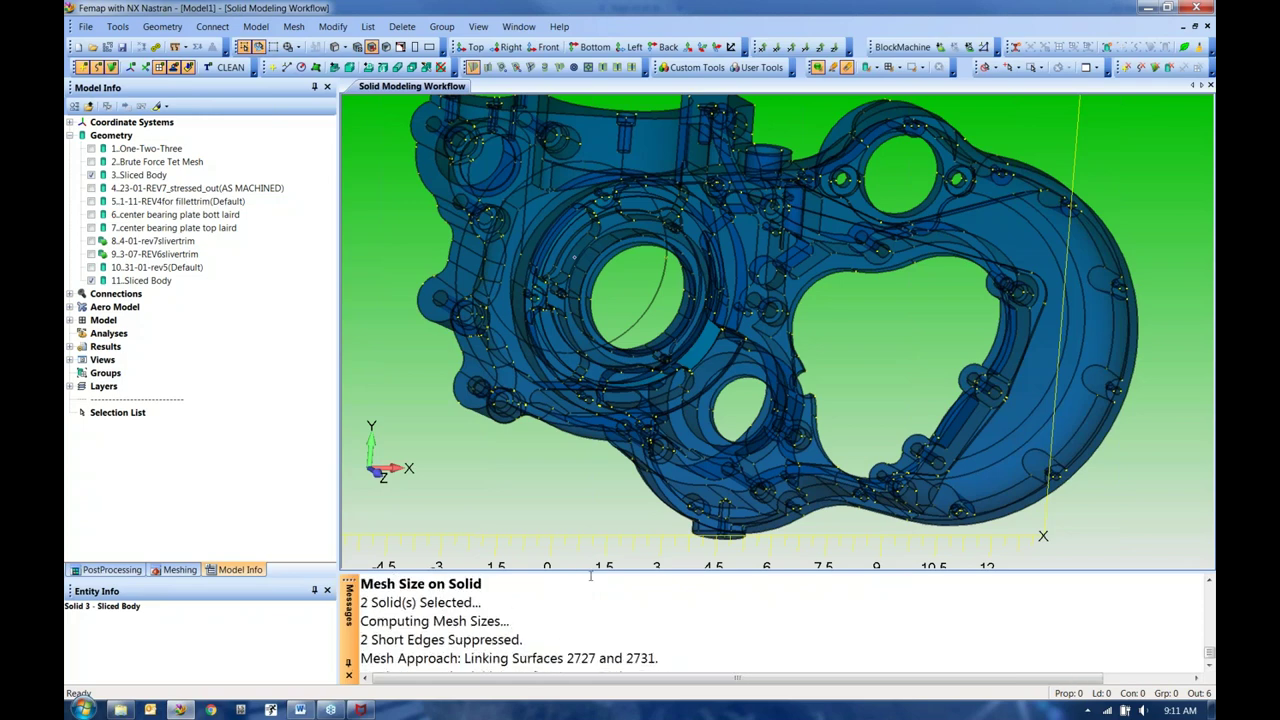
{"action": "left_click_drag", "start_coordinate": [587, 568], "coordinate": [587, 508]}
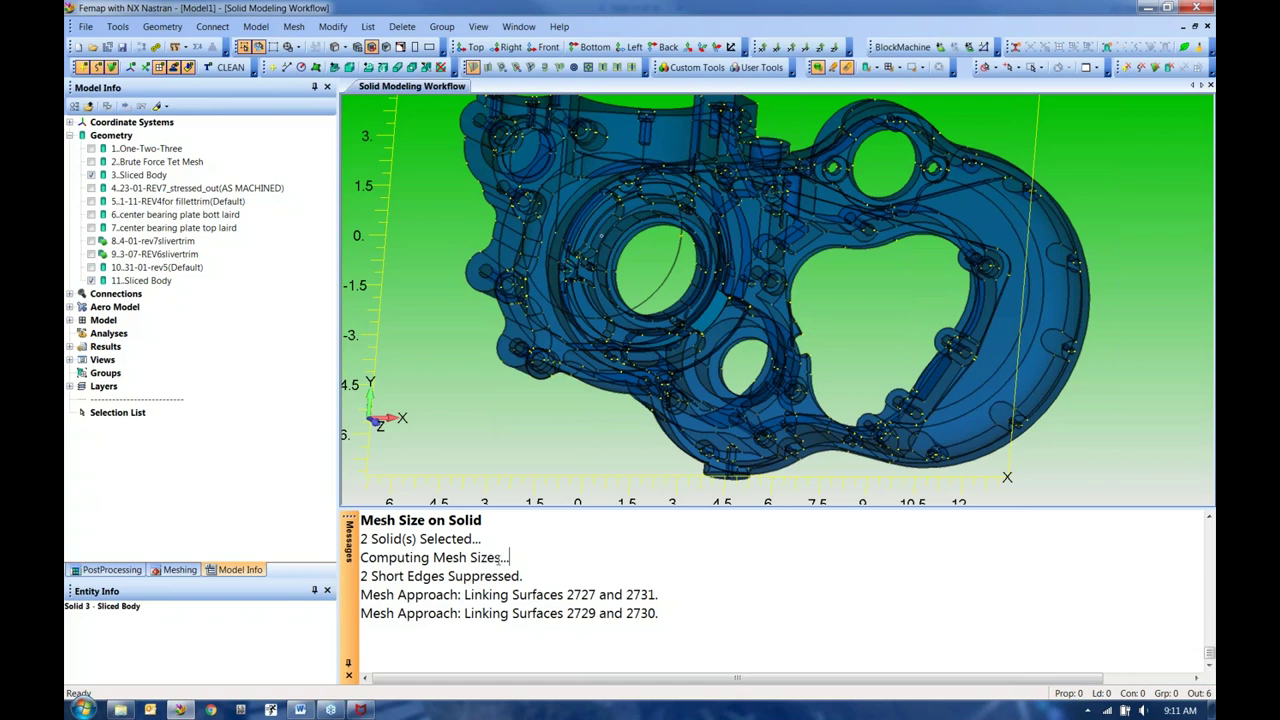
Step: Review the messages about linked surfaces and suppressed short edges, and examine the recoloured adjacent surfaces on the housing
{"action": "left_click_drag", "start_coordinate": [661, 613], "coordinate": [361, 594]}
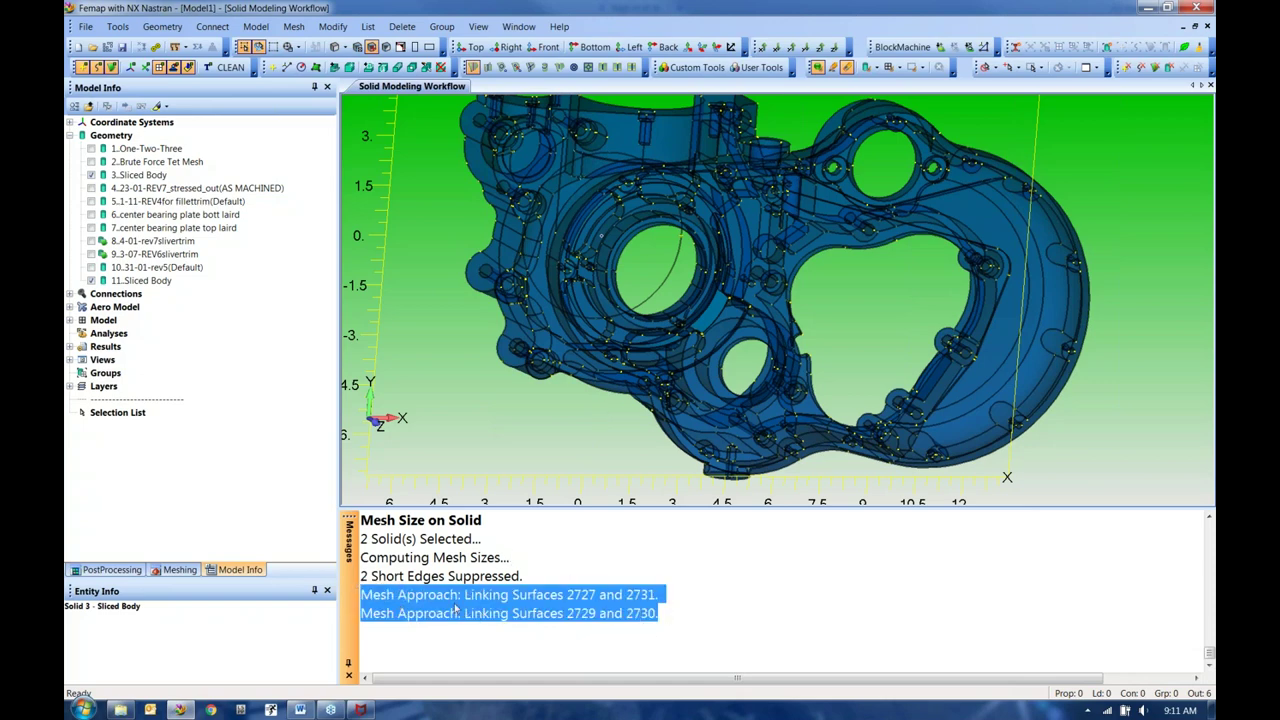
{"action": "middle_click_drag", "start_coordinate": [688, 258], "coordinate": [630, 380]}
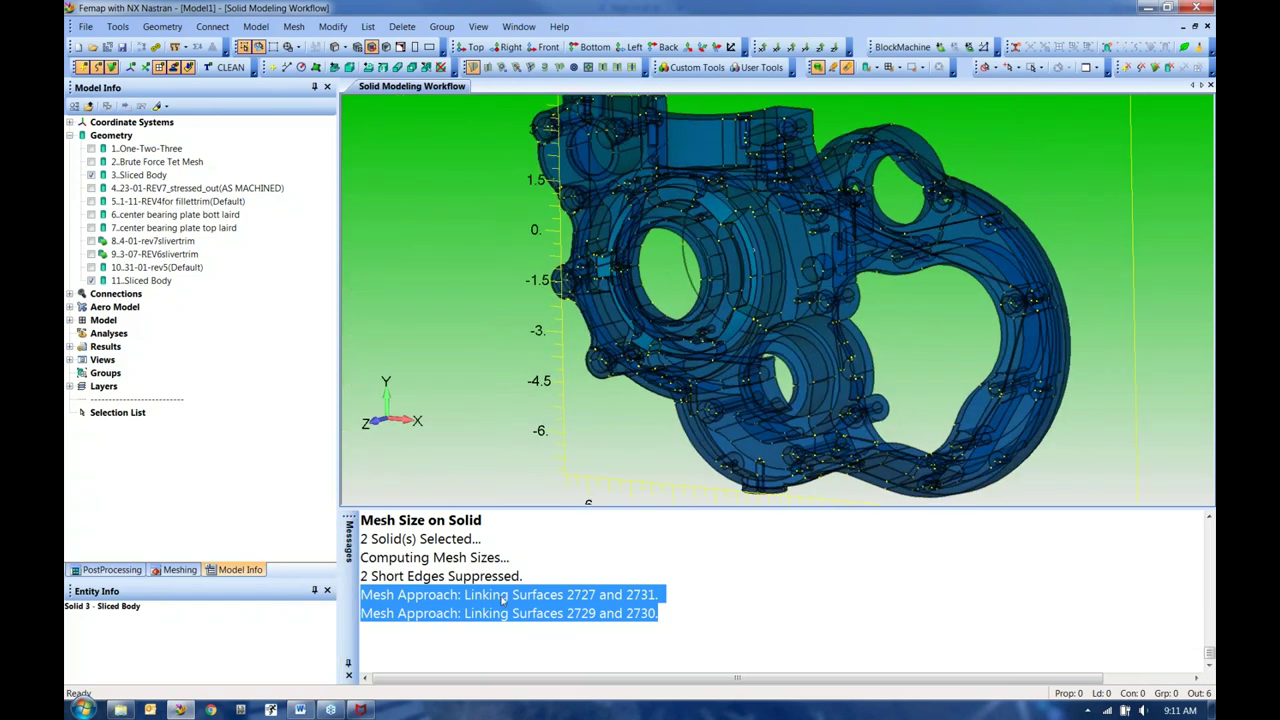
{"action": "left_click", "coordinate": [530, 563]}
{"action": "left_click_drag", "start_coordinate": [533, 576], "coordinate": [360, 576]}
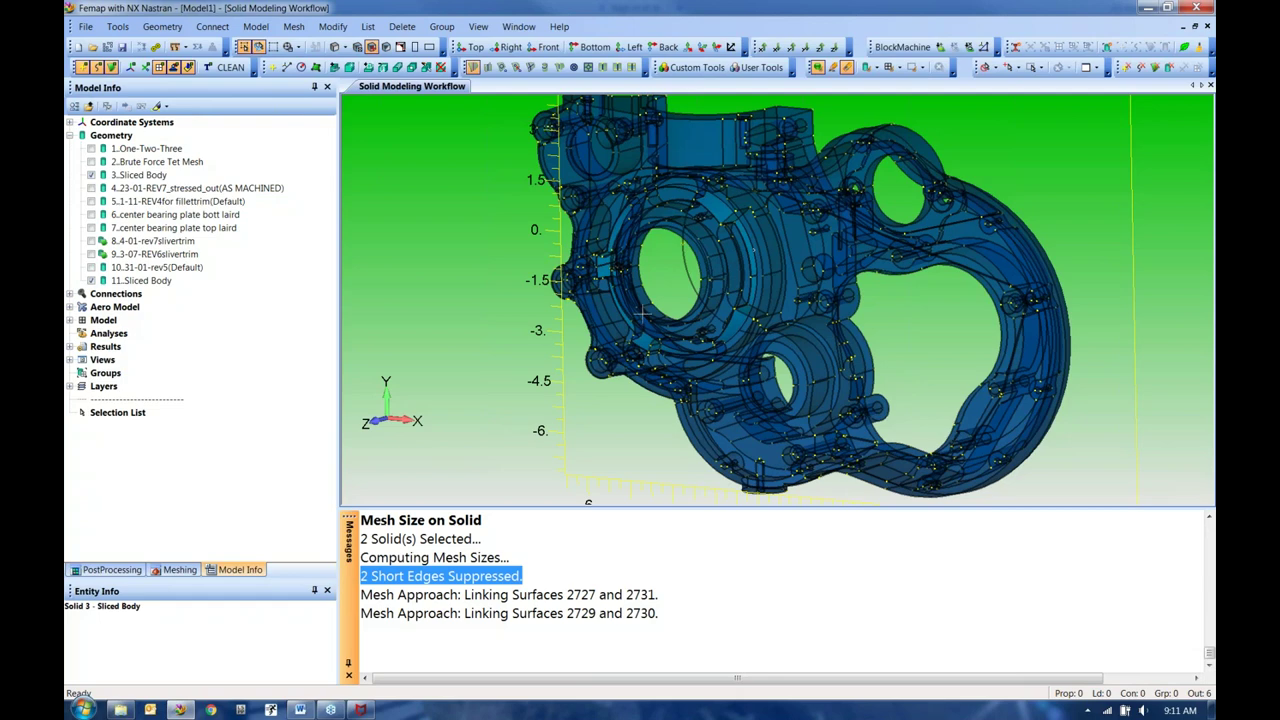
{"action": "middle_click_drag", "start_coordinate": [832, 250], "coordinate": [582, 356]}
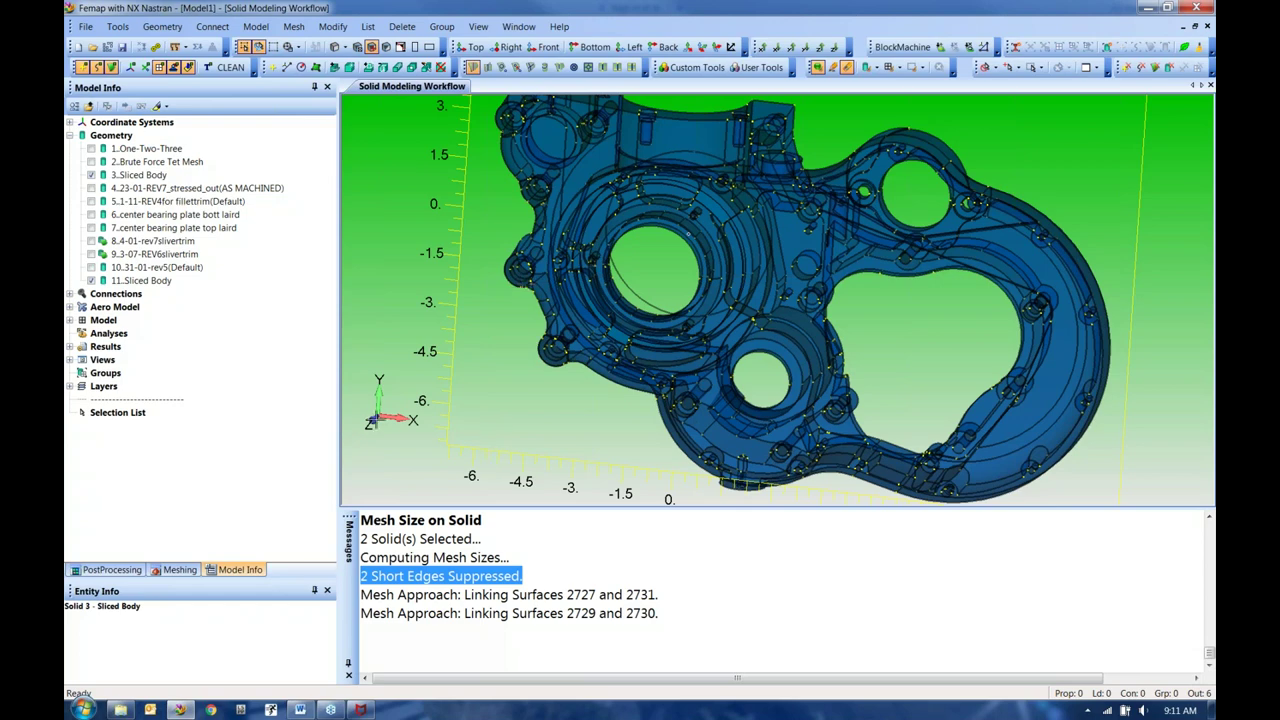
Step: Switch to the workflow guide in Word and review the Mesh Sizing page and section 4.1 on tet versus hex
{"action": "left_click", "coordinate": [300, 710]}
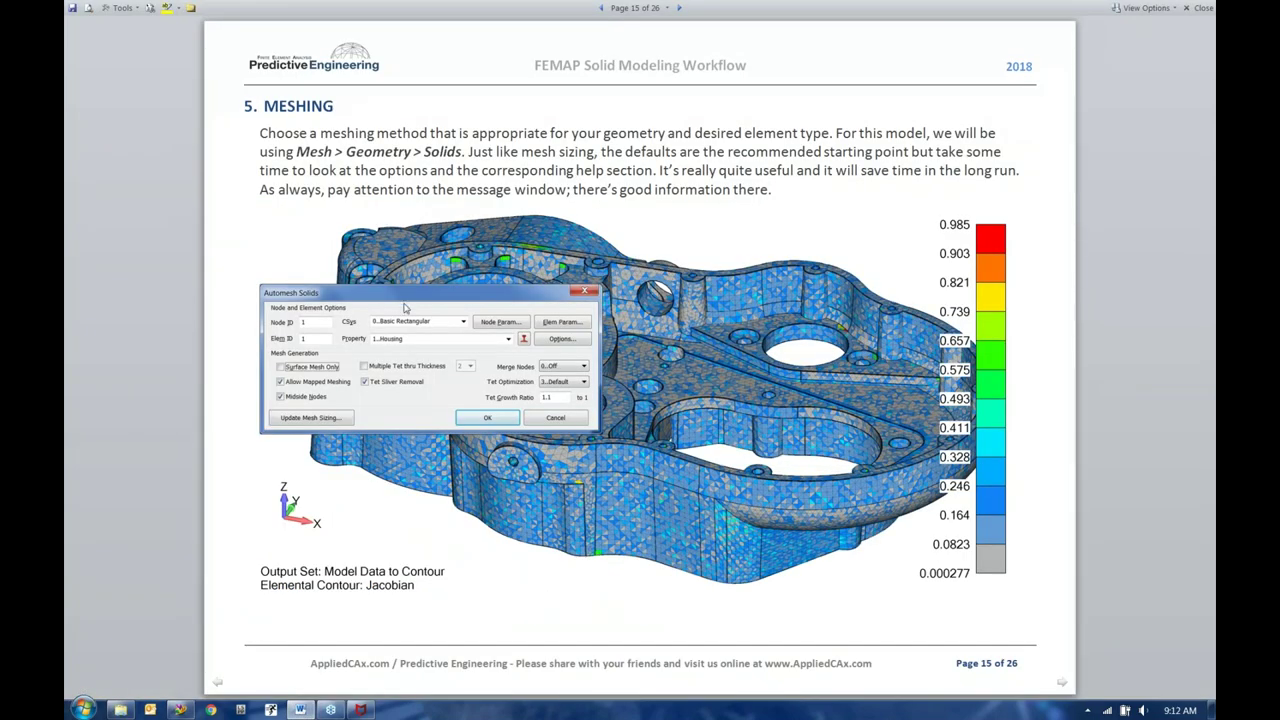
{"action": "scroll", "coordinate": [405, 307], "scroll_direction": "up", "scroll_amount": 1}
{"action": "scroll", "coordinate": [491, 304], "scroll_direction": "up", "scroll_amount": 1}
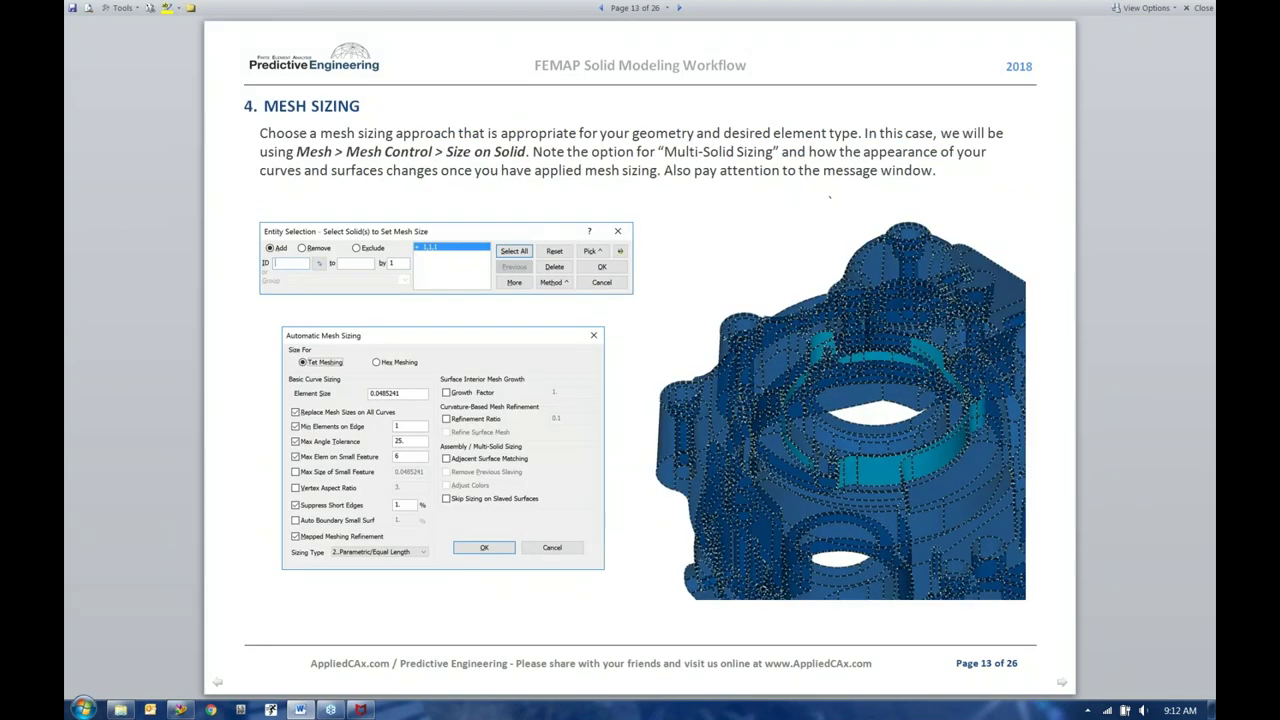
{"action": "scroll", "coordinate": [640, 395], "scroll_direction": "down", "scroll_amount": 1}
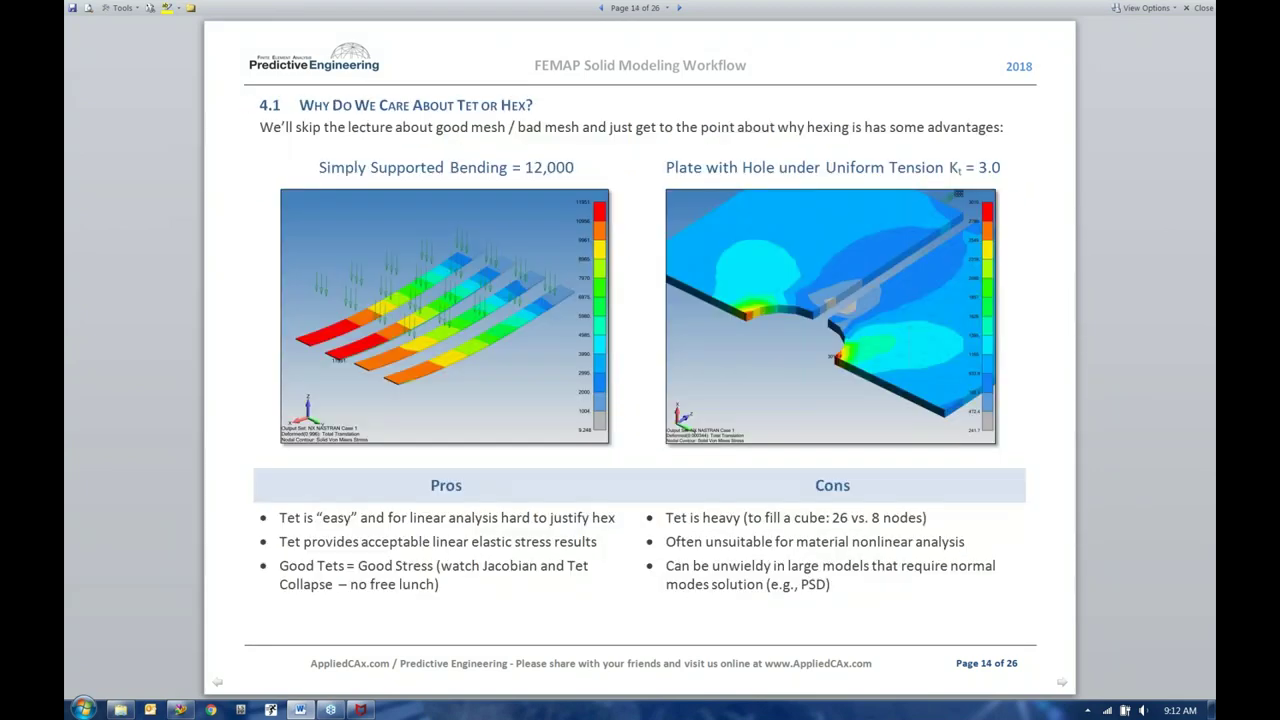
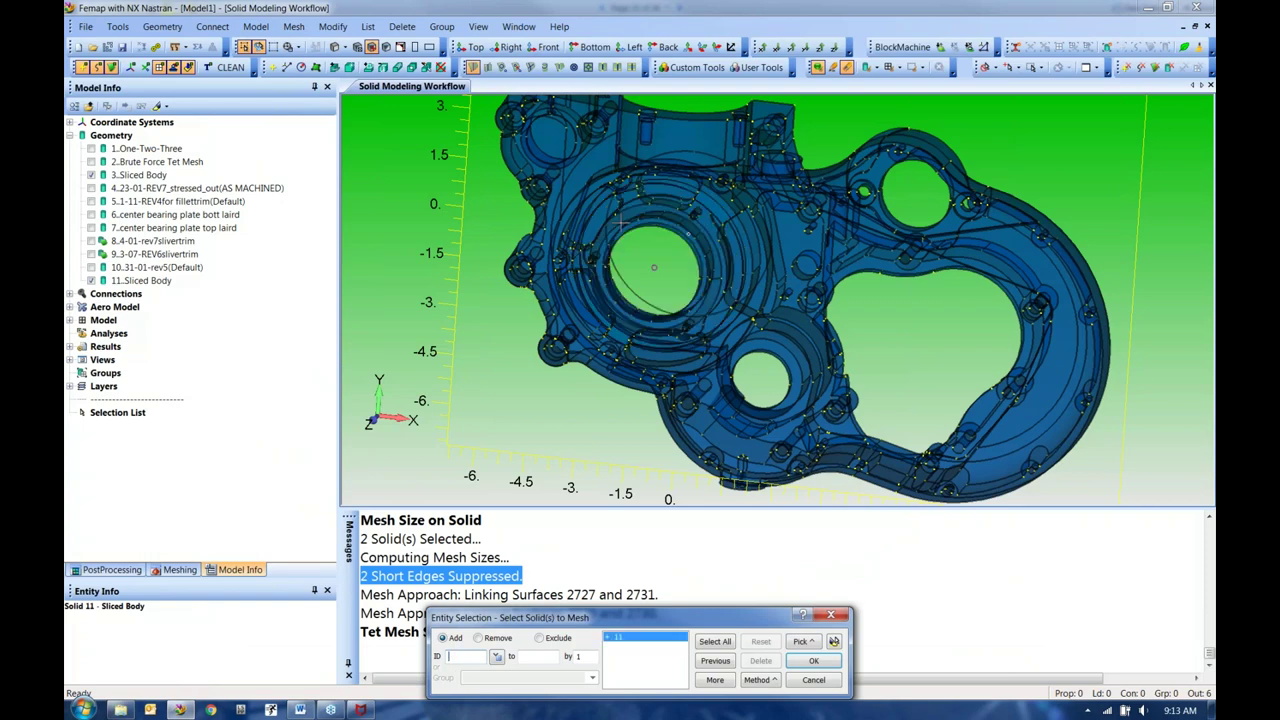
Step: Tet mesh both sliced bodies with the Housing property, midside nodes and a tet growth ratio of 1.1, and enlarge the messages pane
{"action": "left_click", "coordinate": [813, 660]}
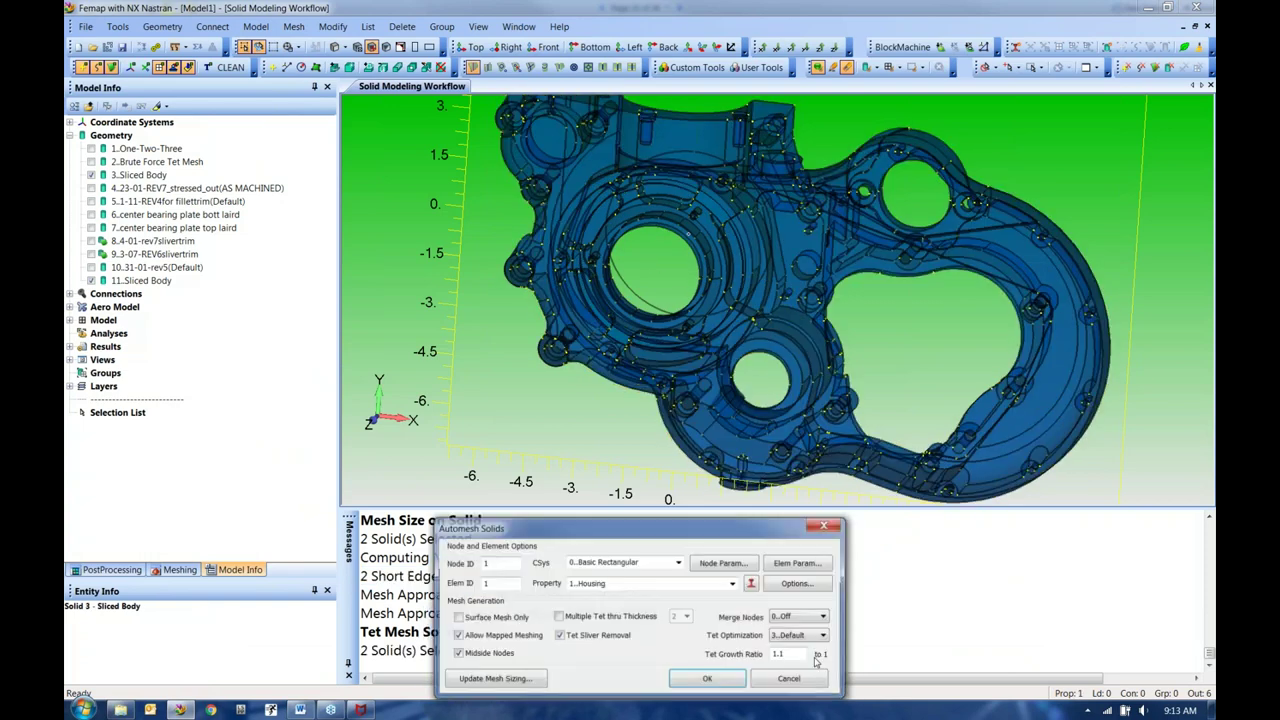
{"action": "left_click", "coordinate": [706, 680]}
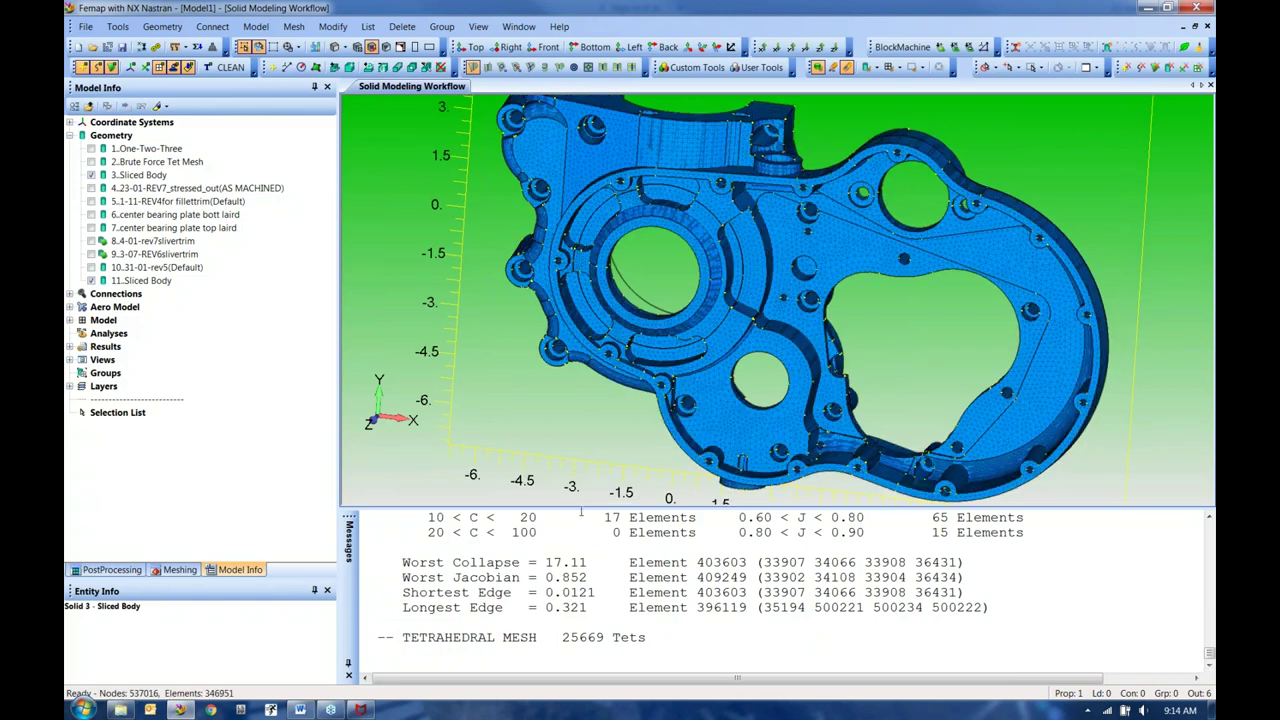
{"action": "left_click_drag", "start_coordinate": [580, 511], "coordinate": [580, 356]}
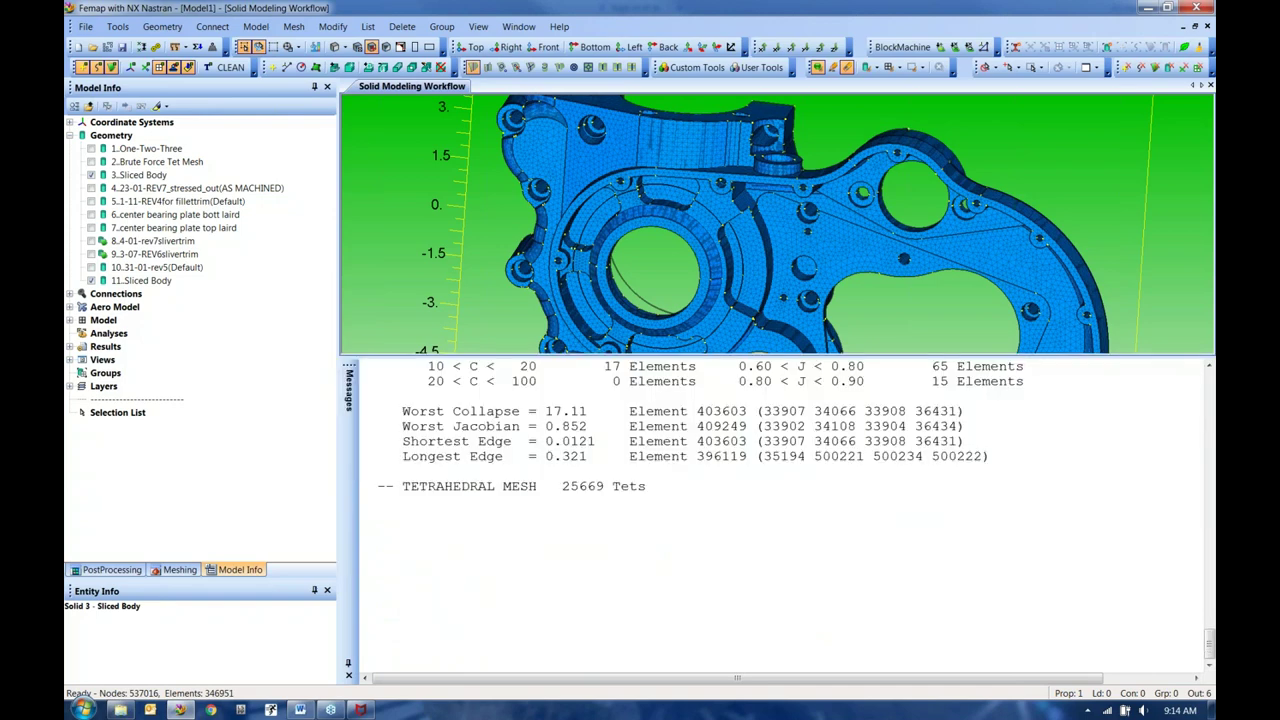
{"action": "left_click", "coordinate": [626, 569]}
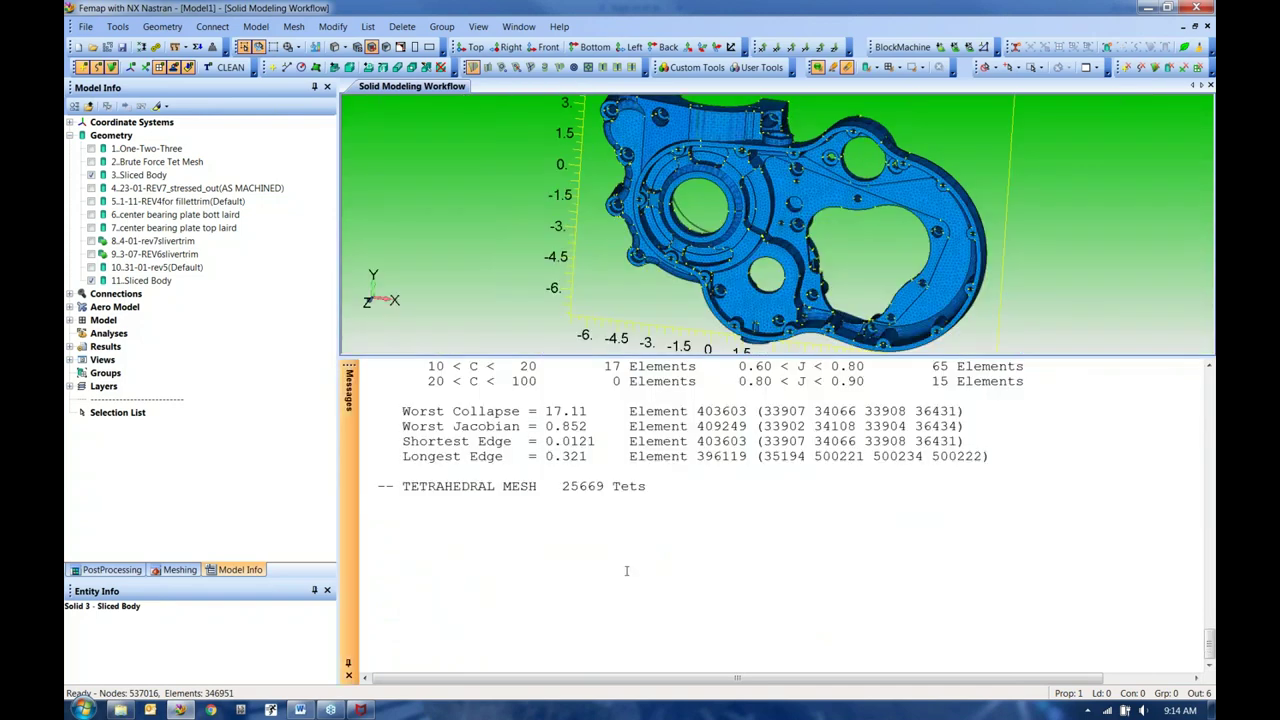
Step: Examine the tetrahedral mesh quality report for solid 11, checking the Jacobian ranges from 0.40 up to 0.90
{"action": "scroll", "coordinate": [626, 570], "scroll_direction": "up", "scroll_amount": 6}
{"action": "scroll", "coordinate": [626, 570], "scroll_direction": "down", "scroll_amount": 1}
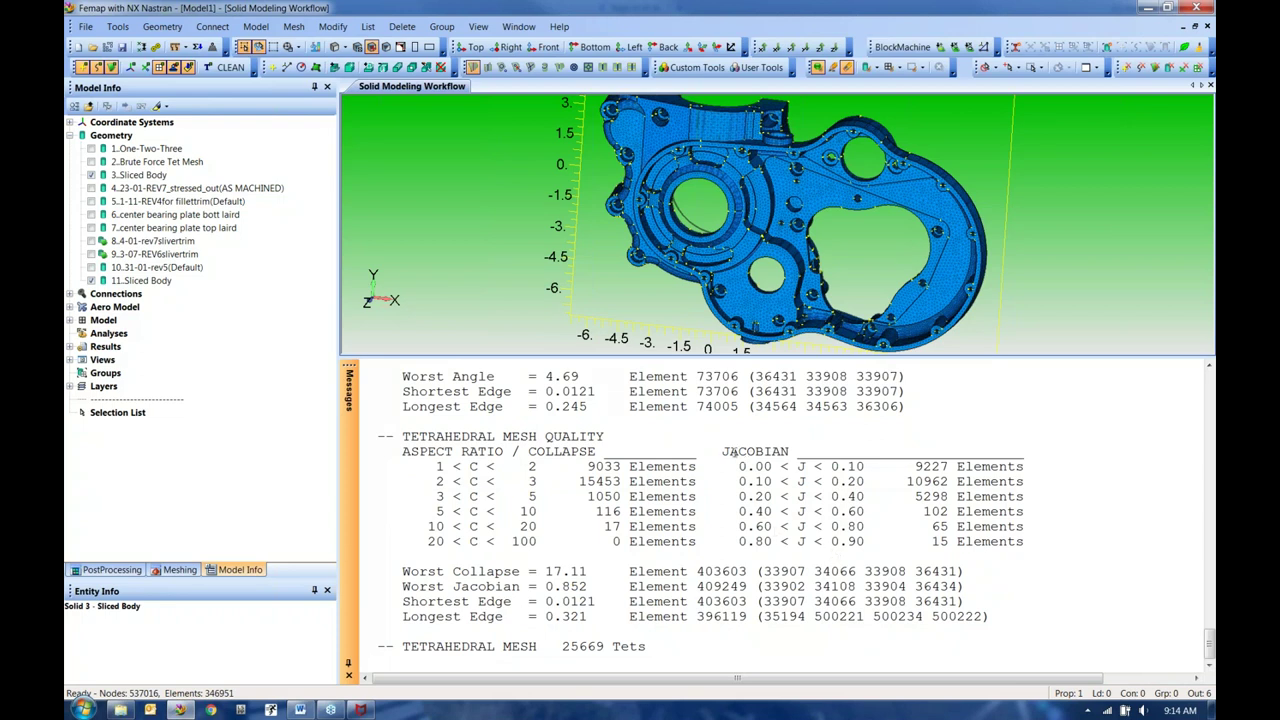
{"action": "left_click_drag", "start_coordinate": [721, 451], "coordinate": [785, 451]}
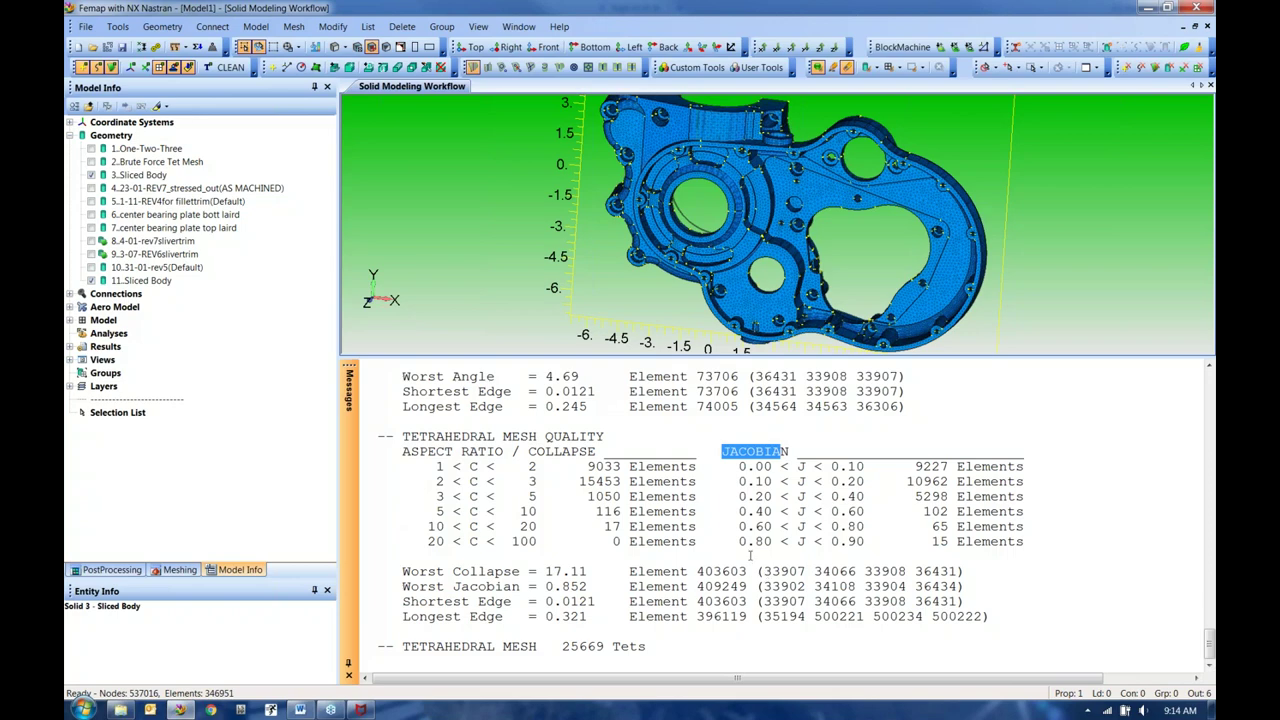
{"action": "left_click_drag", "start_coordinate": [739, 541], "coordinate": [868, 537]}
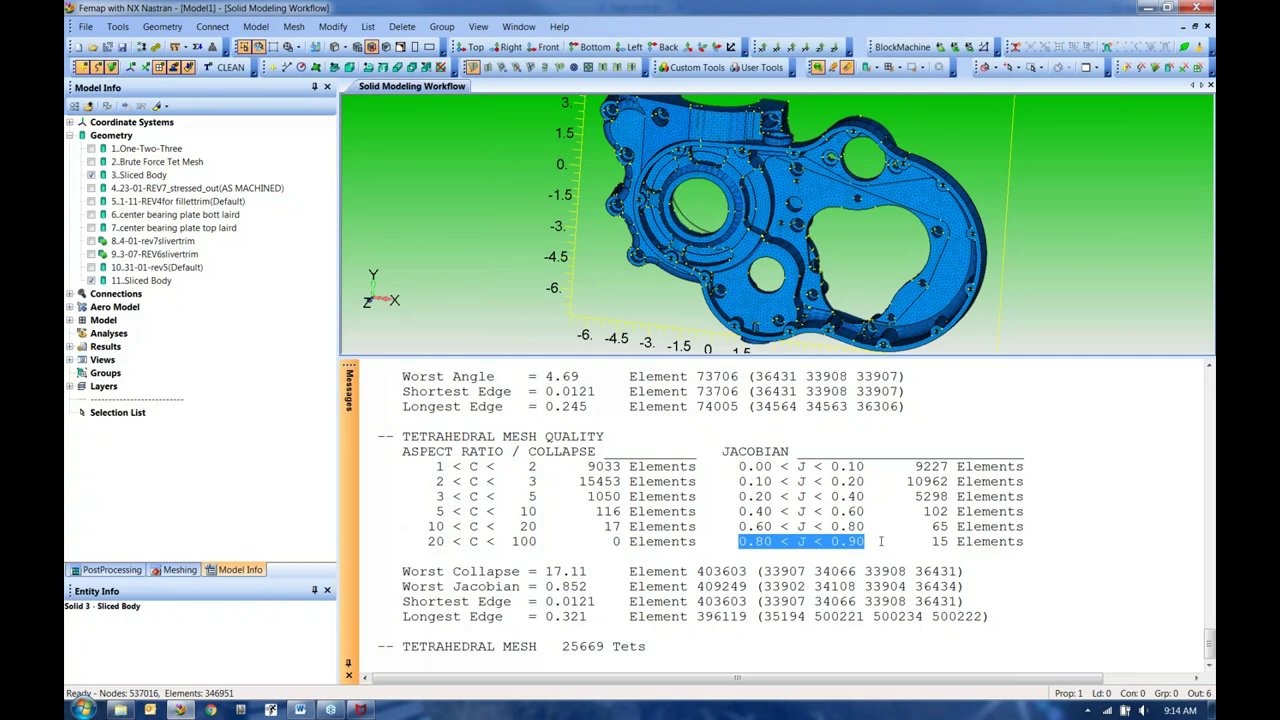
{"action": "left_click_drag", "start_coordinate": [866, 512], "coordinate": [838, 512]}
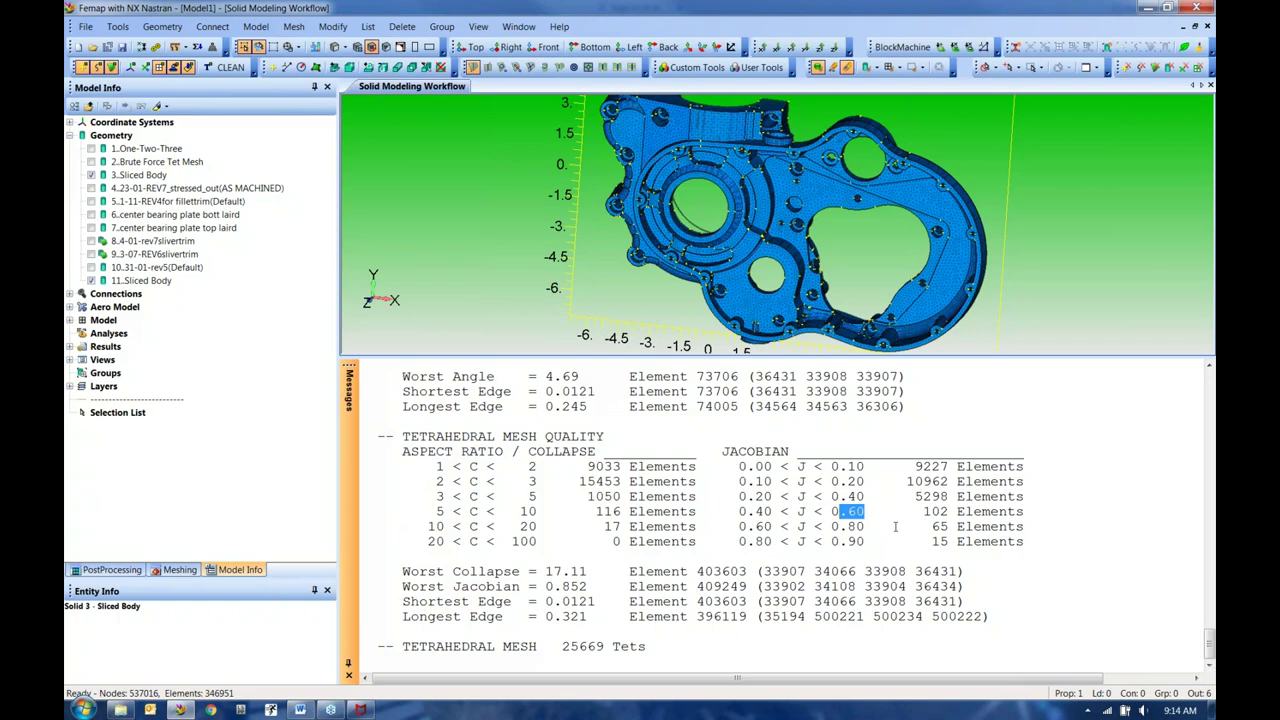
Step: Compare the quality report of the larger sliced body with that of solid 11, checking its elements with Jacobian above 0.90
{"action": "scroll", "coordinate": [907, 567], "scroll_direction": "up", "scroll_amount": 8}
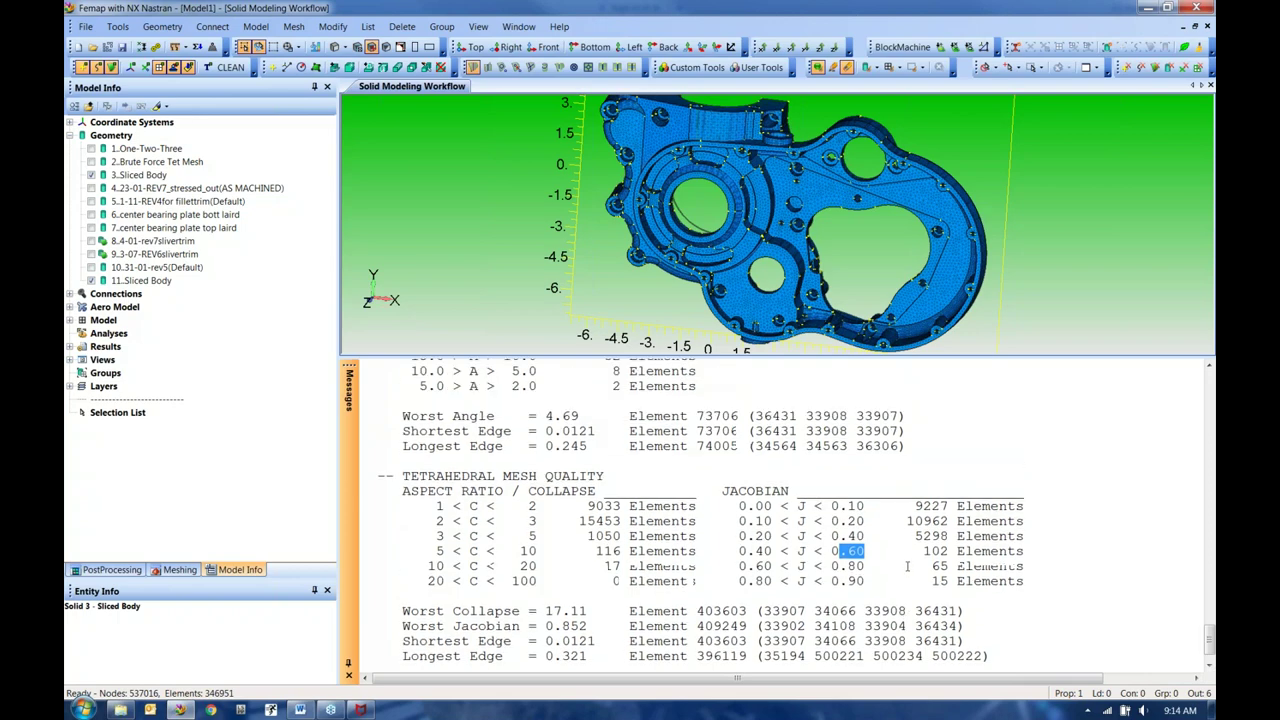
{"action": "scroll", "coordinate": [907, 573], "scroll_direction": "up", "scroll_amount": 2}
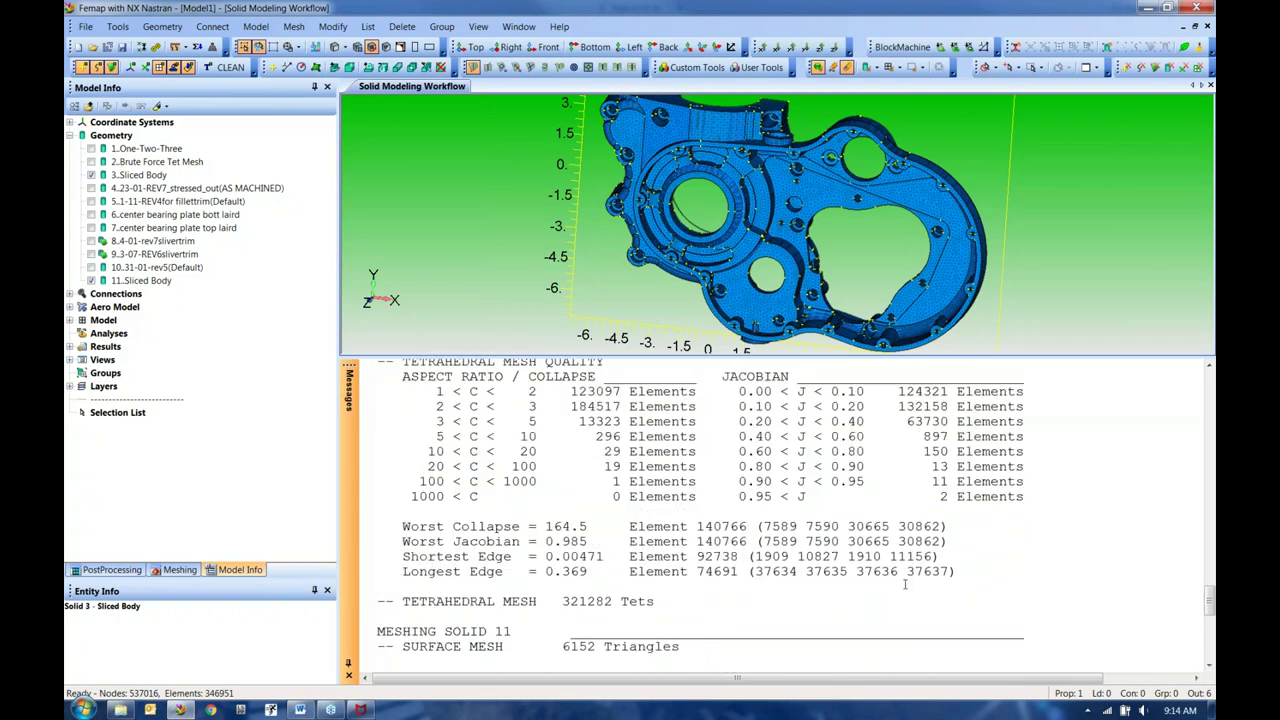
{"action": "scroll", "coordinate": [905, 585], "scroll_direction": "down", "scroll_amount": 10}
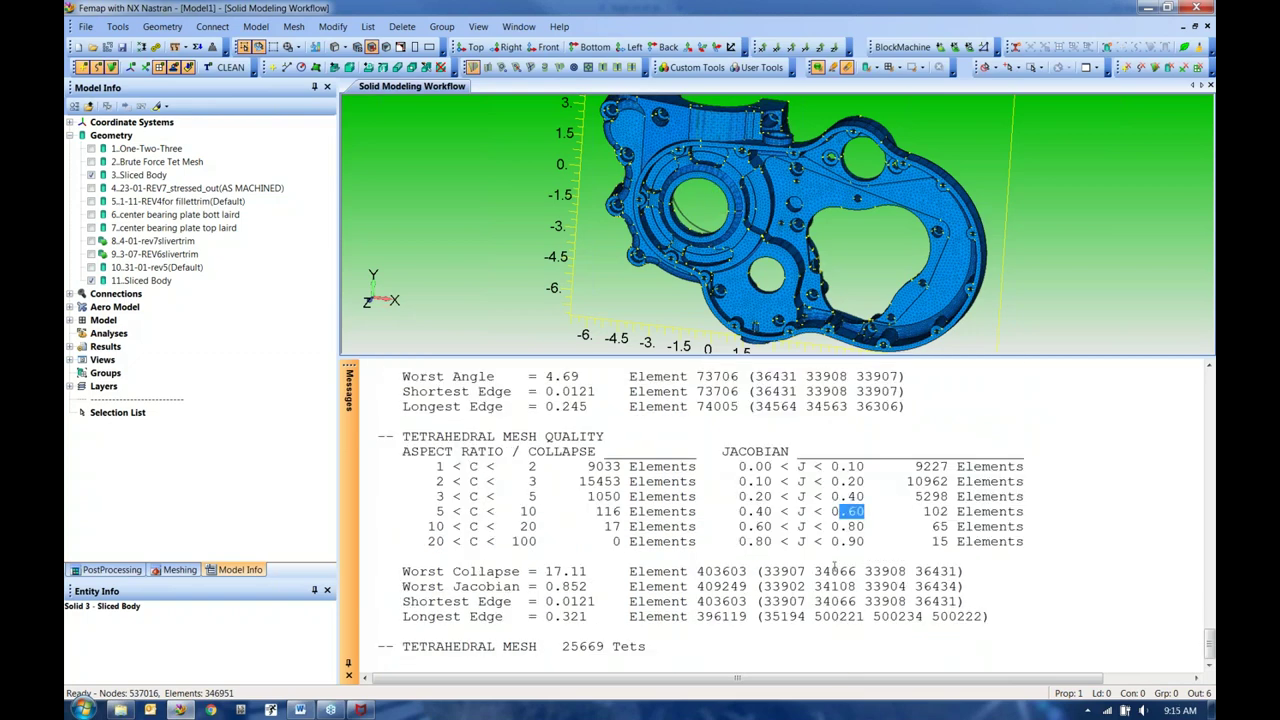
{"action": "scroll", "coordinate": [834, 566], "scroll_direction": "up", "scroll_amount": 2}
{"action": "scroll", "coordinate": [834, 566], "scroll_direction": "up", "scroll_amount": 7}
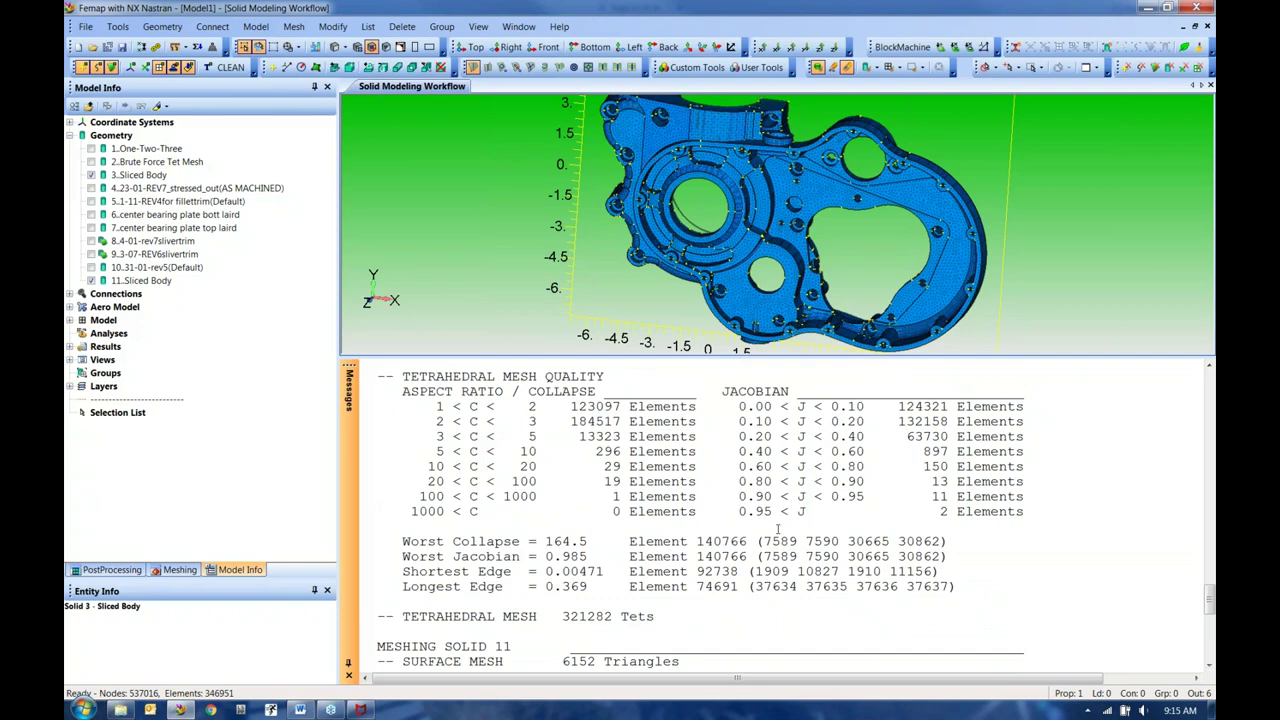
{"action": "mouse_move", "coordinate": [1028, 511]}
{"action": "left_mouse_down"}
{"action": "mouse_move", "coordinate": [800, 511]}
{"action": "mouse_move", "coordinate": [745, 497]}
{"action": "mouse_move", "coordinate": [738, 511]}
{"action": "mouse_move", "coordinate": [1026, 490]}
{"action": "left_mouse_up"}
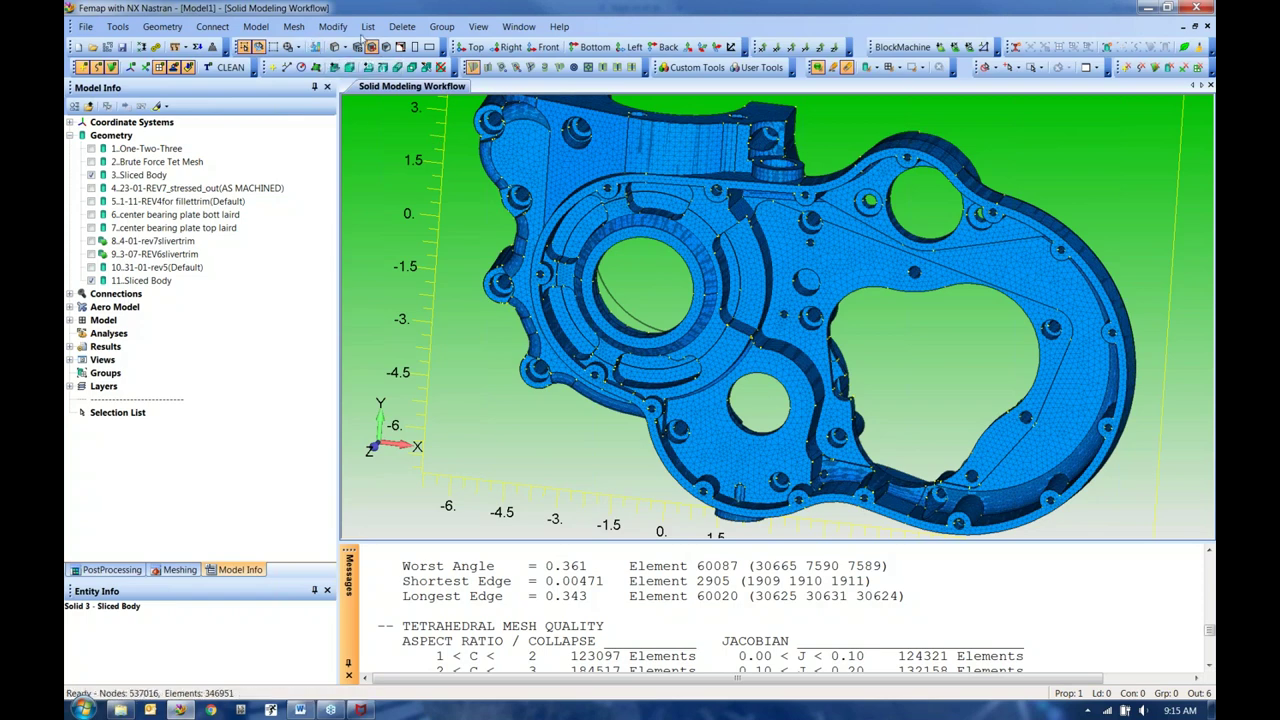
Step: Contour the model data by the Jacobian element quality on all elements, with labels allowed
{"action": "left_click", "coordinate": [474, 28]}
{"action": "mouse_move", "coordinate": [520, 148]}
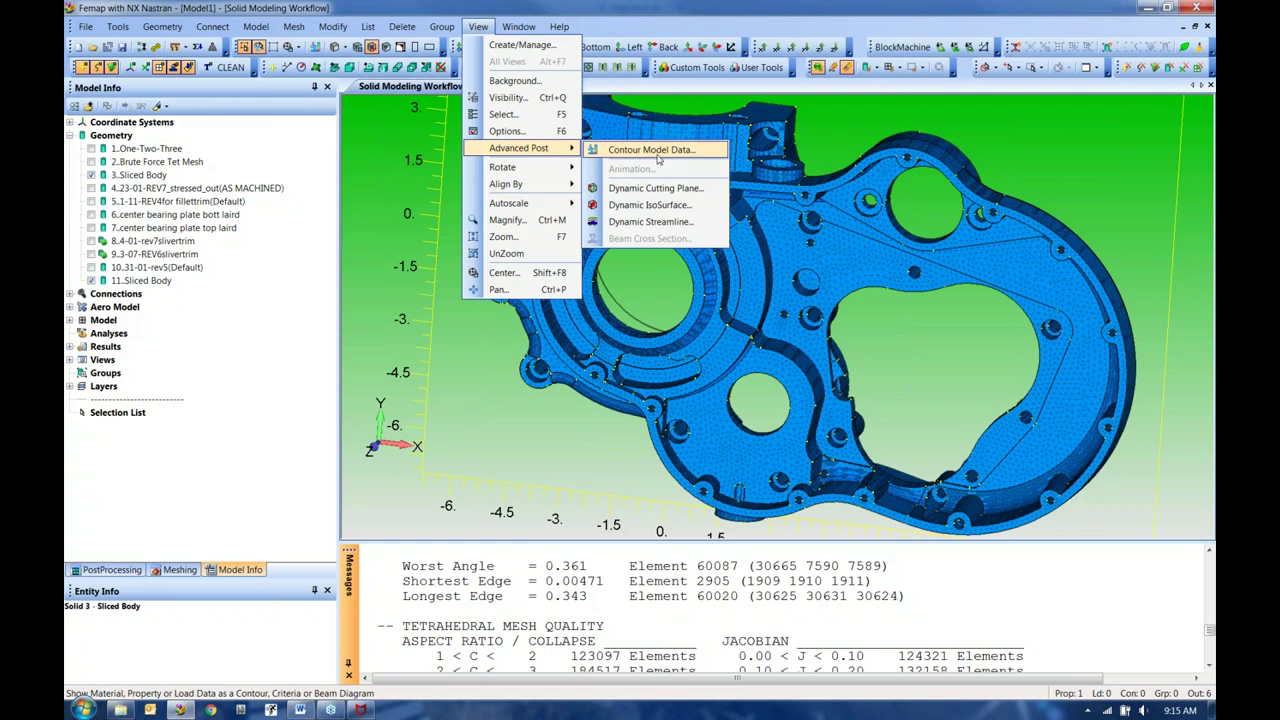
{"action": "left_click", "coordinate": [652, 150]}
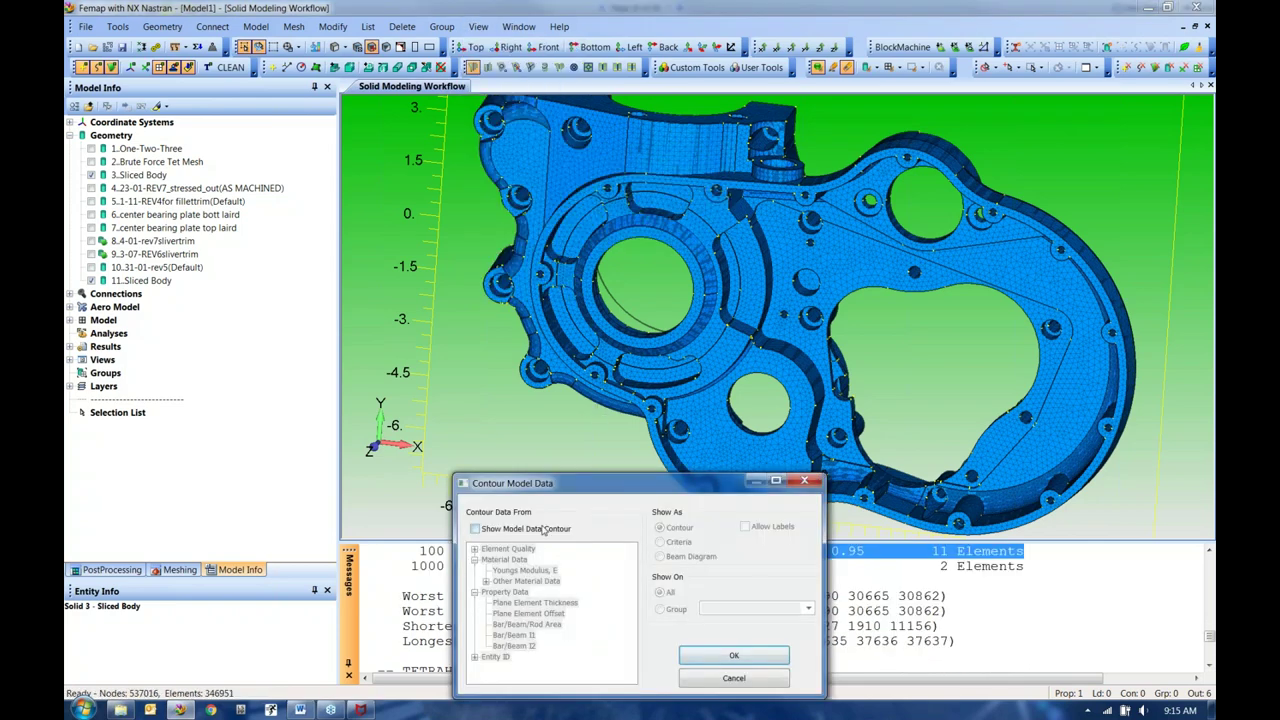
{"action": "left_click", "coordinate": [508, 549]}
{"action": "left_click", "coordinate": [475, 549]}
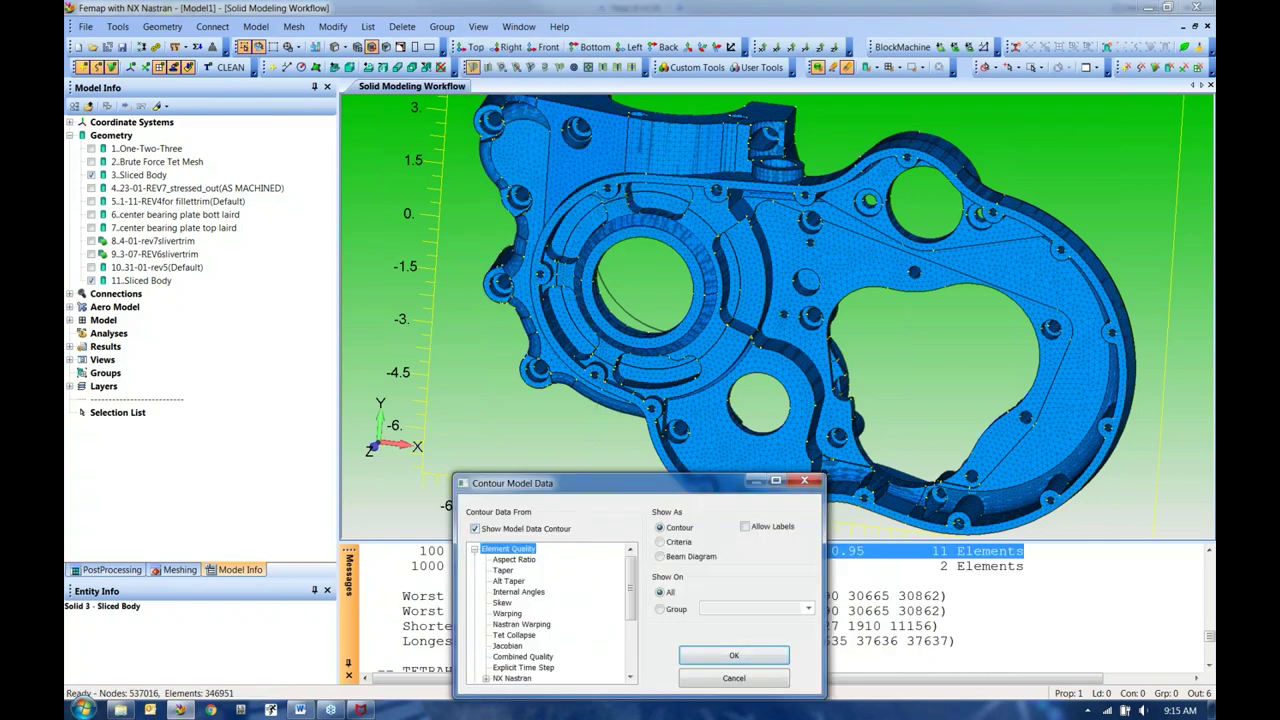
{"action": "left_click", "coordinate": [508, 647]}
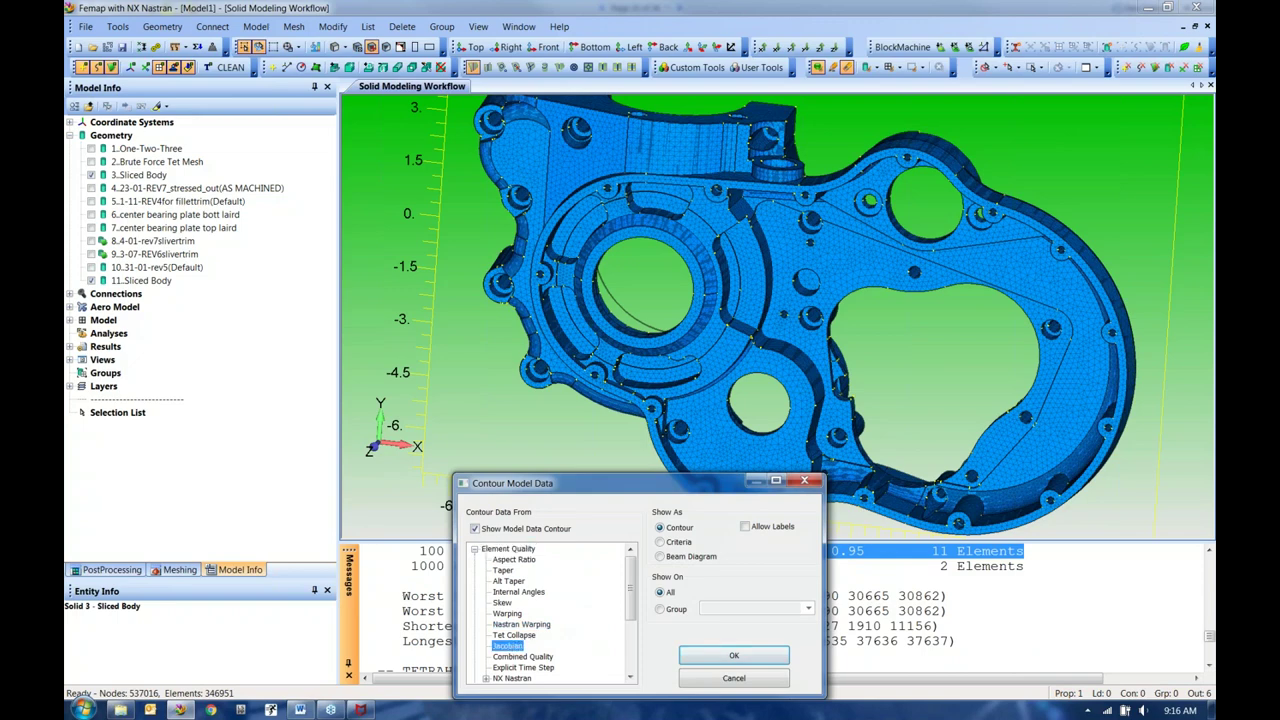
{"action": "left_click", "coordinate": [744, 527]}
{"action": "left_click", "coordinate": [510, 648]}
{"action": "left_click", "coordinate": [735, 679]}
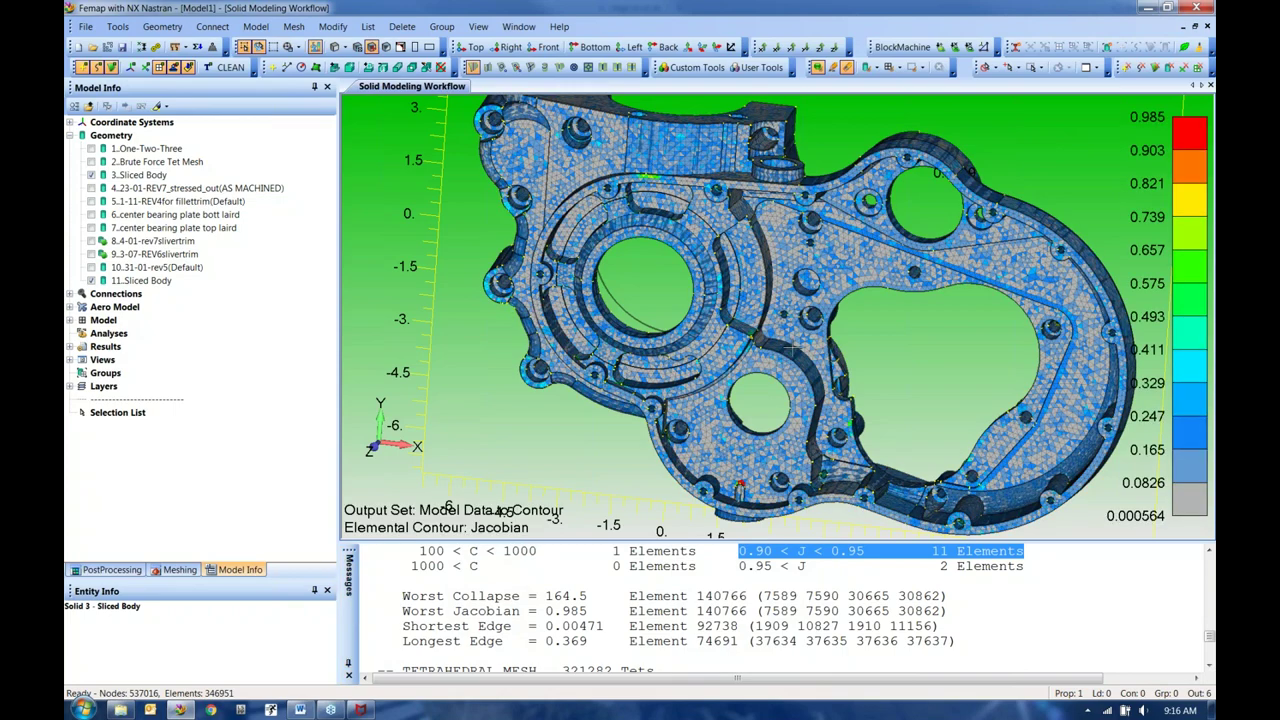
Step: Examine the high-Jacobian elements on the floor edge beside the upper bearing hole of the housing
{"action": "middle_click_drag", "start_coordinate": [786, 349], "coordinate": [793, 377]}
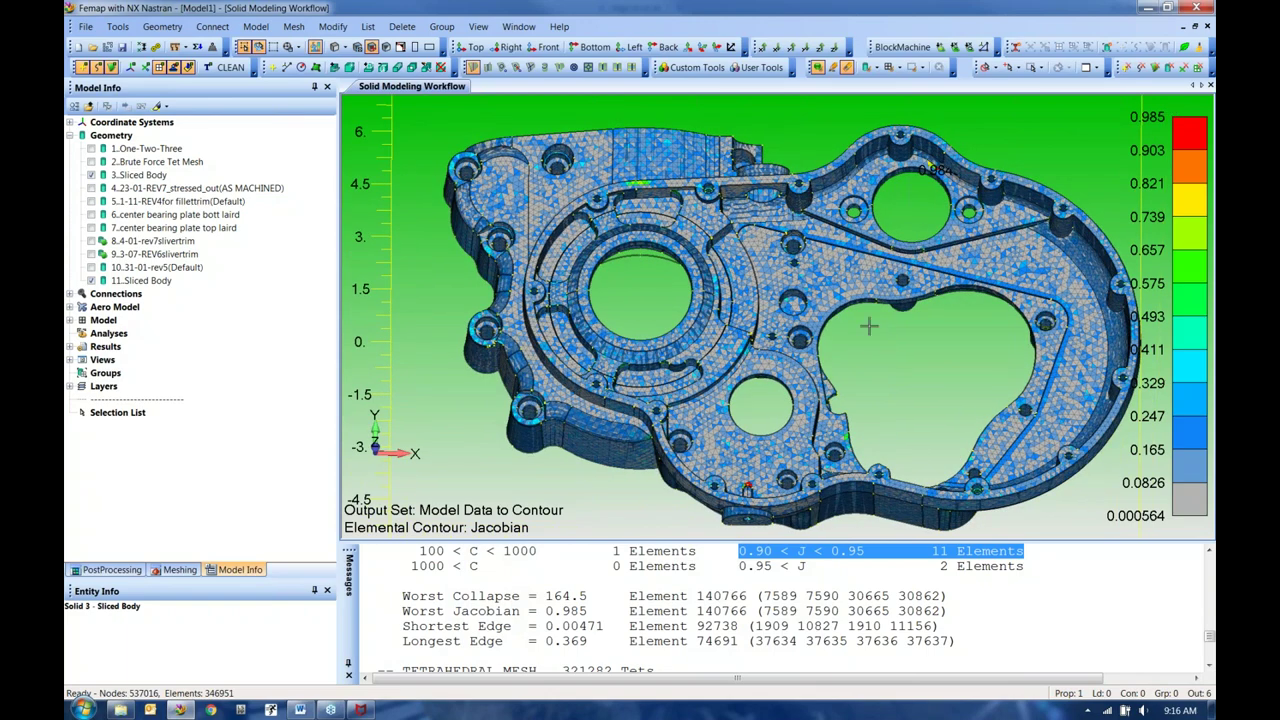
{"action": "scroll", "coordinate": [869, 325], "scroll_direction": "up", "scroll_amount": 5}
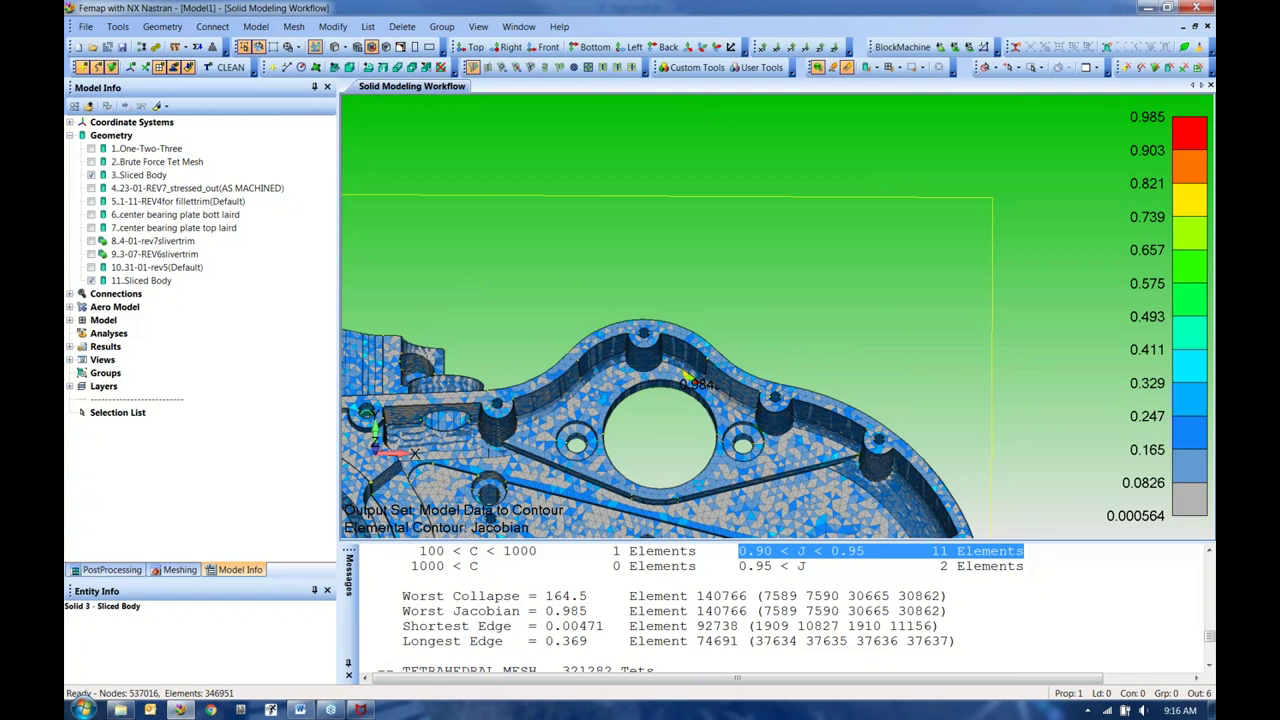
{"action": "scroll", "coordinate": [670, 453], "scroll_direction": "up", "scroll_amount": 4}
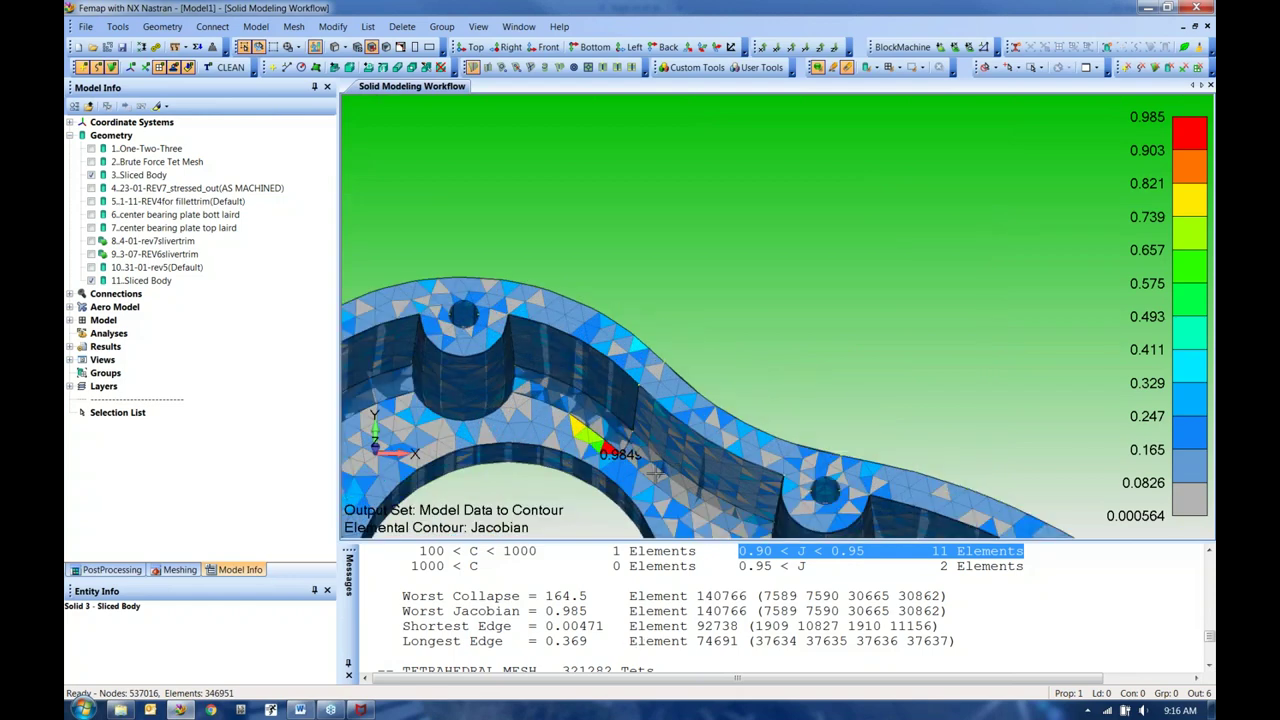
{"action": "scroll", "coordinate": [709, 352], "scroll_direction": "up", "scroll_amount": 5}
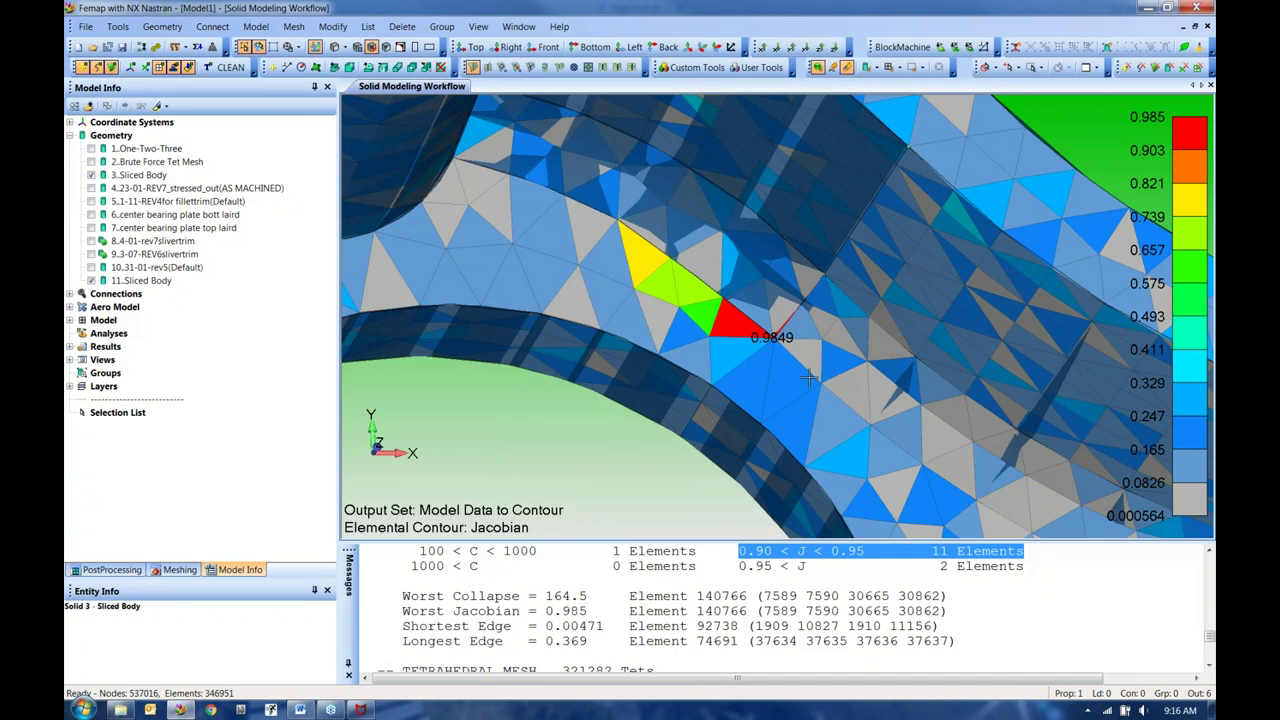
{"action": "scroll", "coordinate": [803, 380], "scroll_direction": "up", "scroll_amount": 3}
{"action": "left_click", "coordinate": [112, 66]}
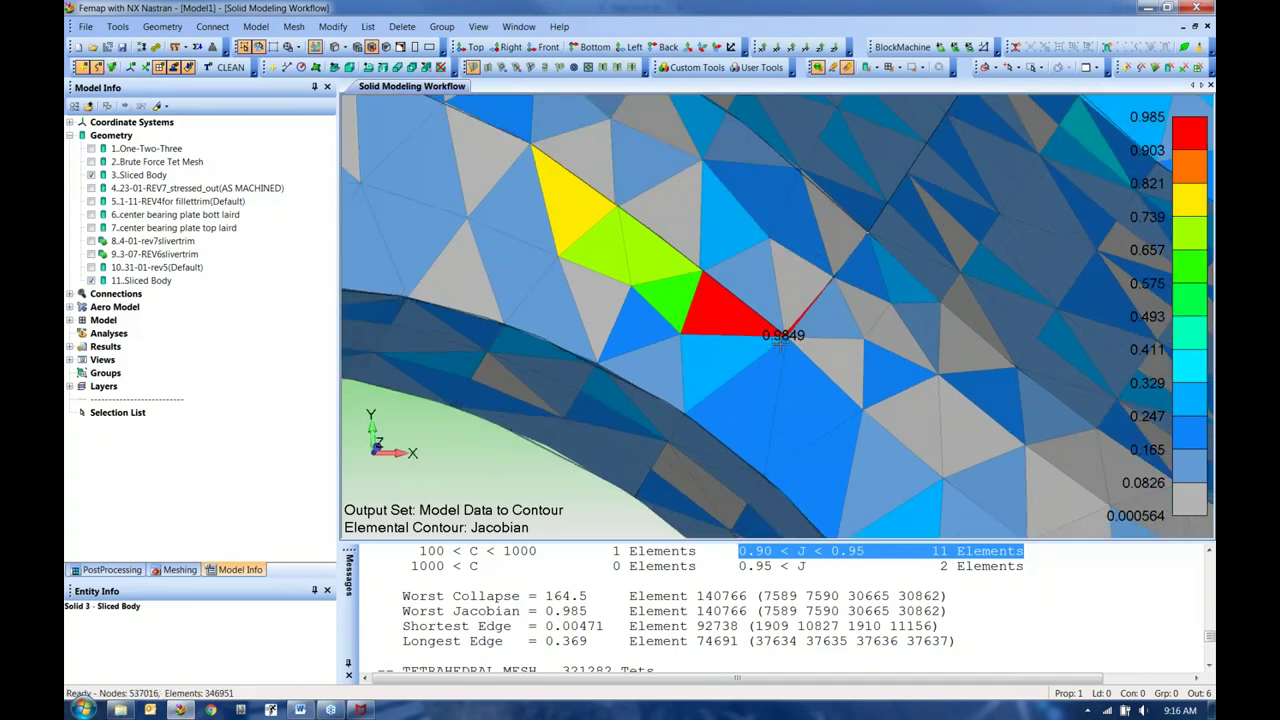
{"action": "scroll", "coordinate": [710, 390], "scroll_direction": "down", "scroll_amount": 3}
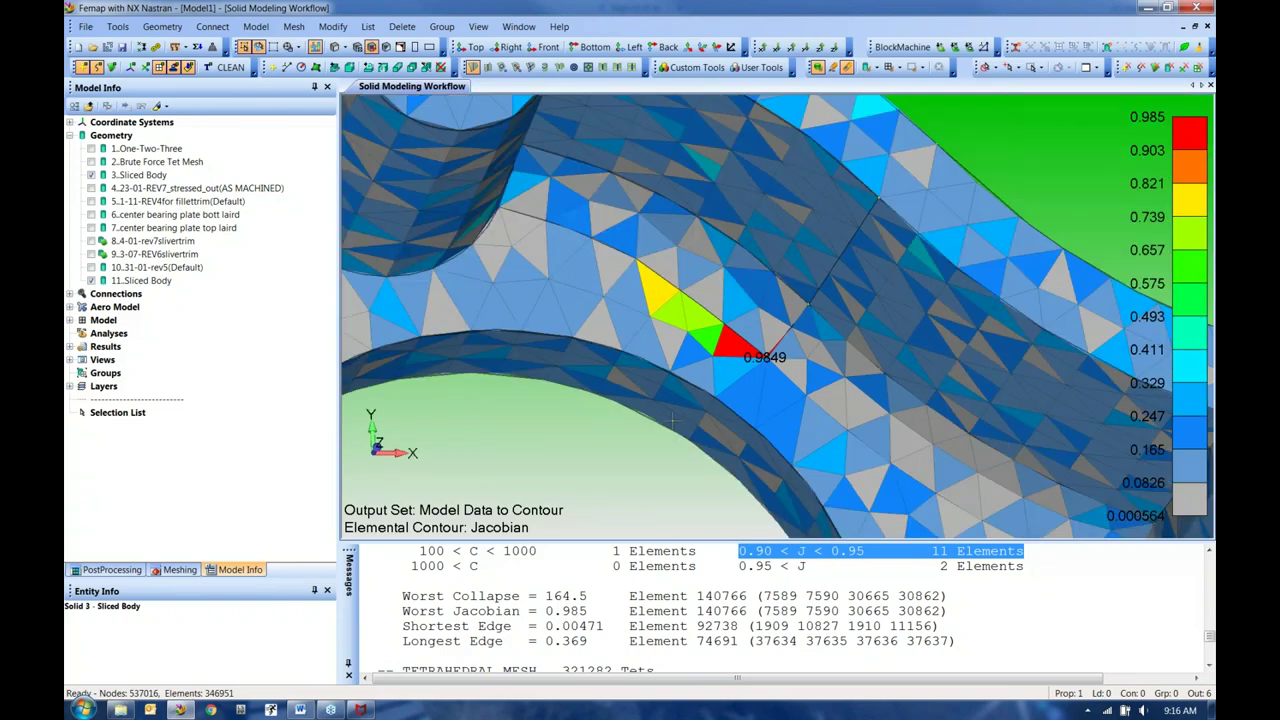
{"action": "scroll", "coordinate": [692, 396], "scroll_direction": "down", "scroll_amount": 3}
{"action": "scroll", "coordinate": [650, 440], "scroll_direction": "down", "scroll_amount": 3}
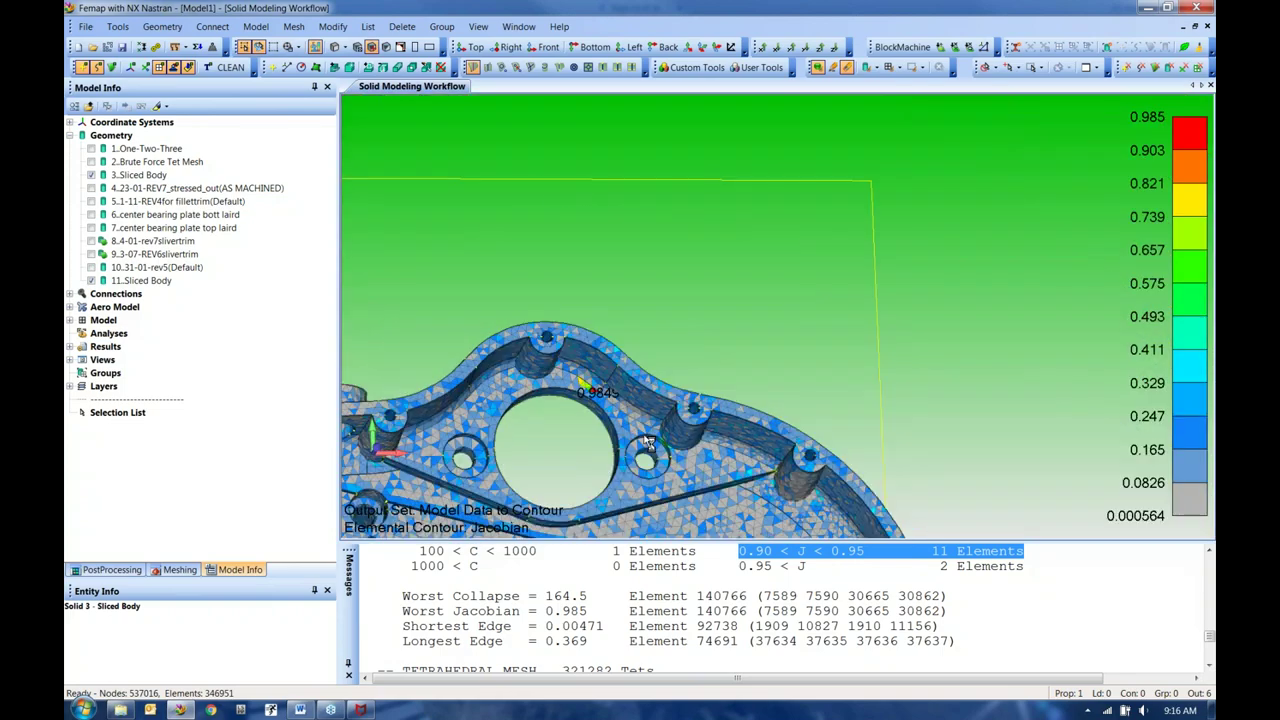
Step: Examine the high-Jacobian elements at the small rounded slot near the housing's lower rim, then the contour over the whole part
{"action": "scroll", "coordinate": [1057, 466], "scroll_direction": "up", "scroll_amount": 2}
{"action": "middle_click_drag", "start_coordinate": [826, 427], "coordinate": [591, 496]}
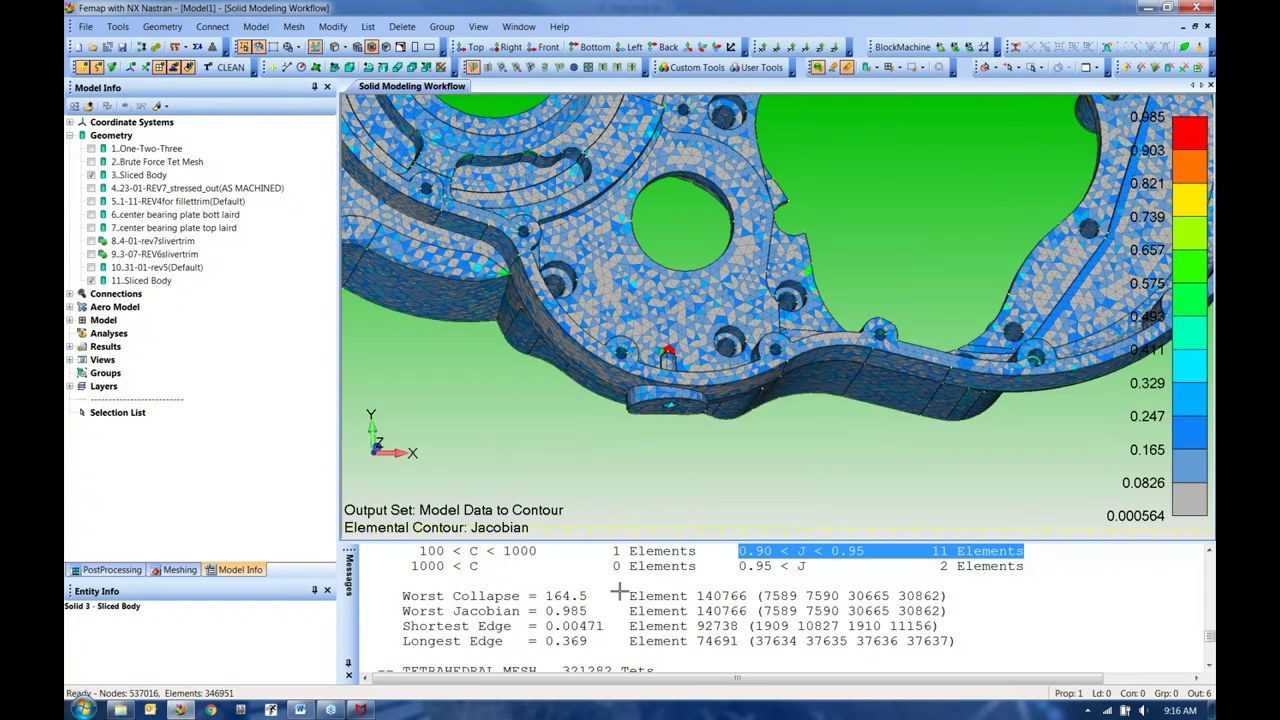
{"action": "scroll", "coordinate": [640, 400], "scroll_direction": "up", "scroll_amount": 5}
{"action": "middle_click_drag", "start_coordinate": [630, 430], "coordinate": [760, 416]}
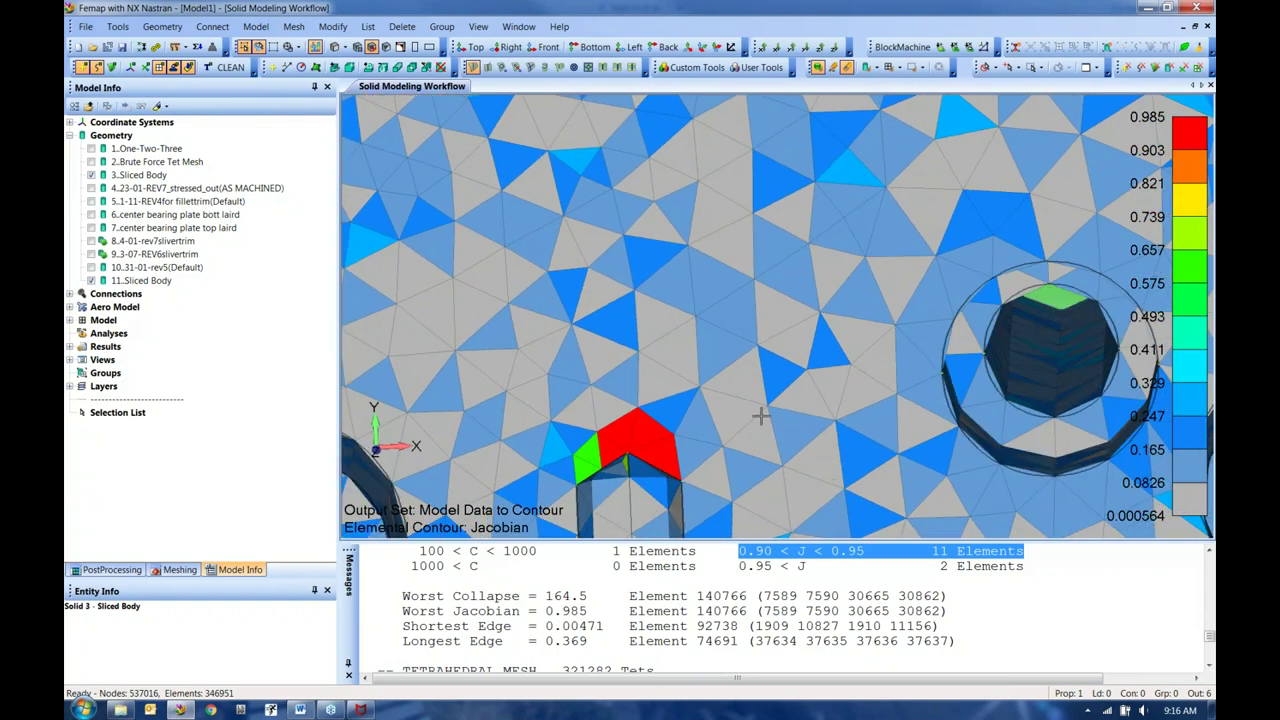
{"action": "scroll", "coordinate": [762, 425], "scroll_direction": "down", "scroll_amount": 3}
{"action": "scroll", "coordinate": [812, 362], "scroll_direction": "down", "scroll_amount": 3}
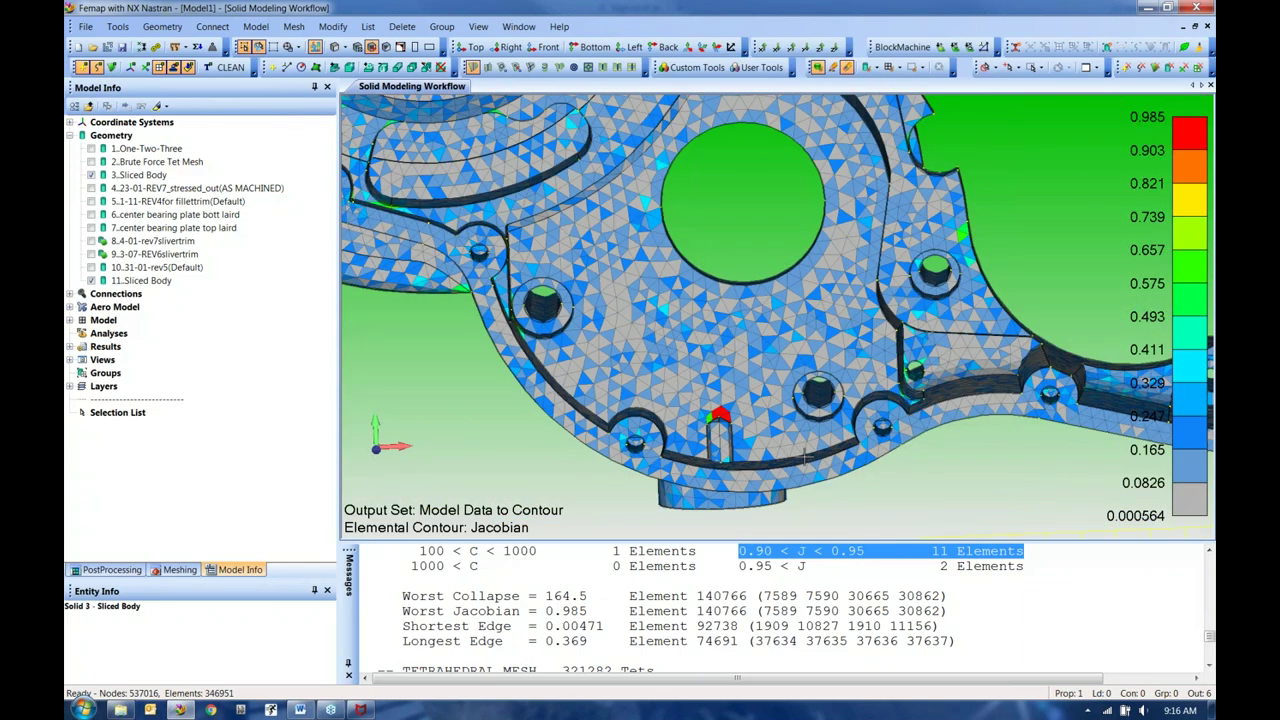
{"action": "scroll", "coordinate": [801, 275], "scroll_direction": "down", "scroll_amount": 3}
{"action": "middle_click_drag", "start_coordinate": [818, 327], "coordinate": [693, 315]}
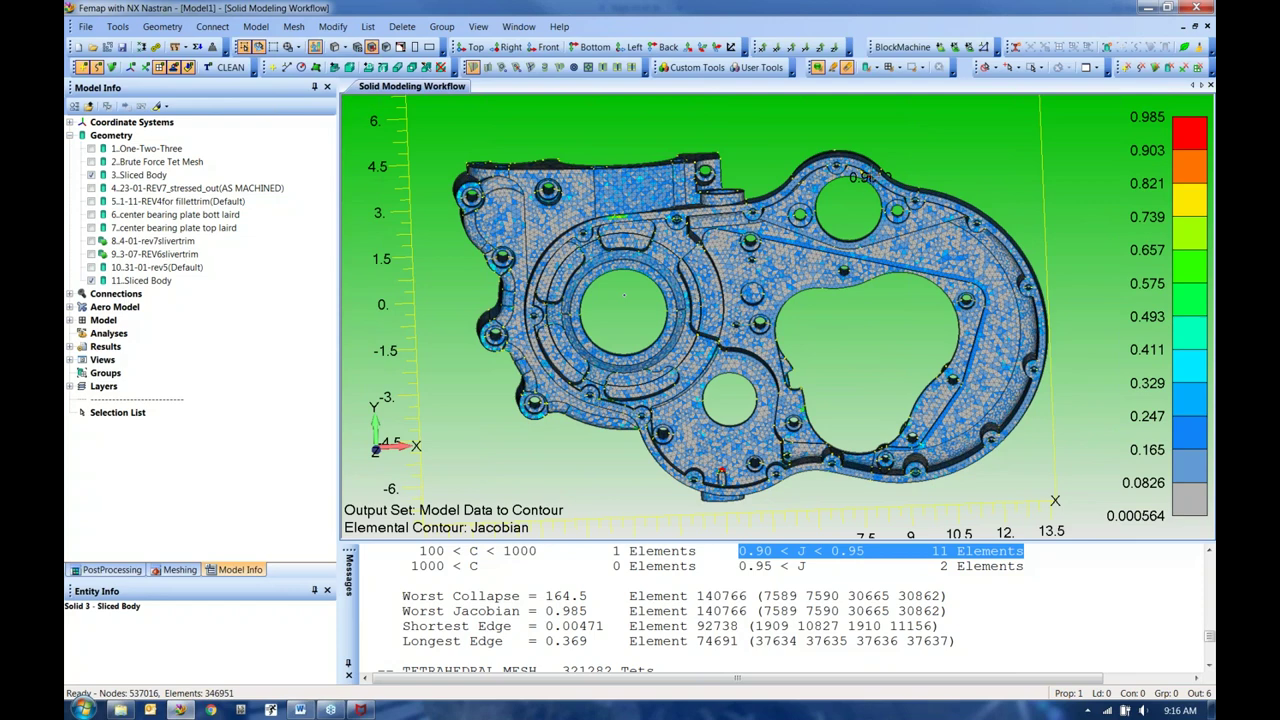
{"action": "middle_click_drag", "start_coordinate": [878, 160], "coordinate": [870, 190]}
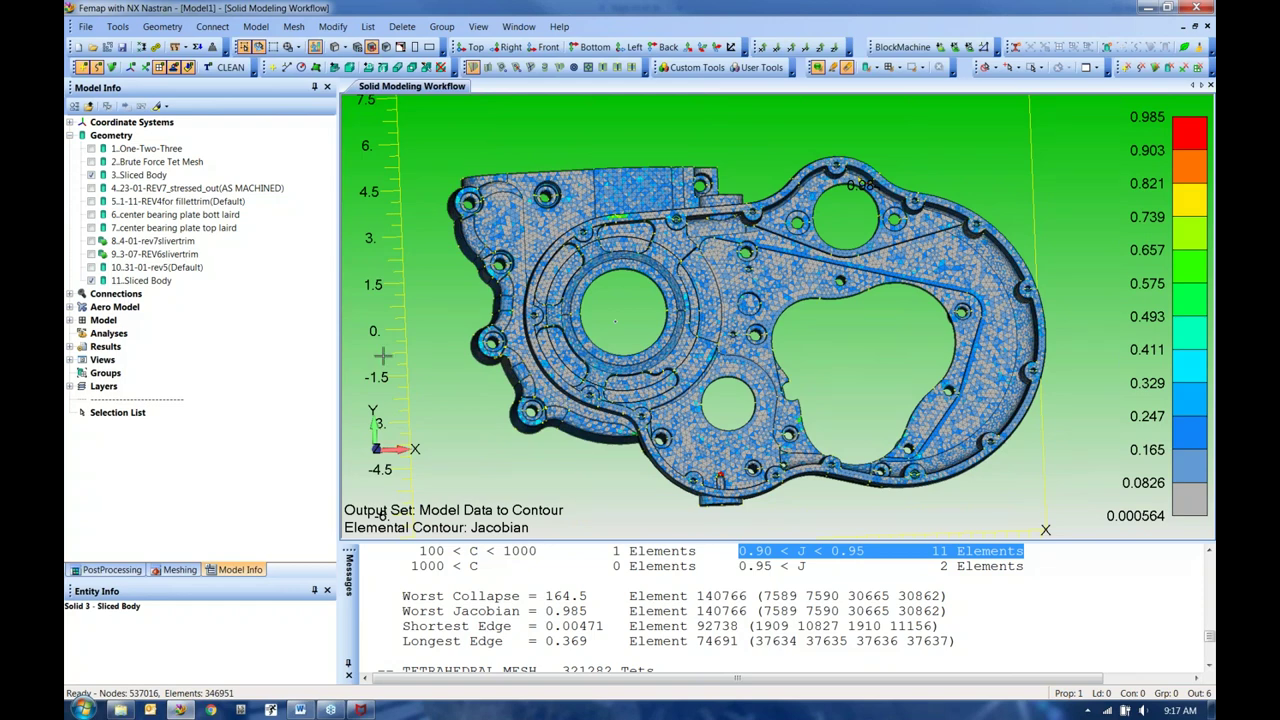
Step: Undo the Jacobian contour, the tet mesh and the mesh sizing of the sliced bodies, and switch the view background to the blue gradient
{"action": "key", "text": "ctrl+z"}
{"action": "key", "text": "ctrl+z"}
{"action": "key", "text": "ctrl+z"}
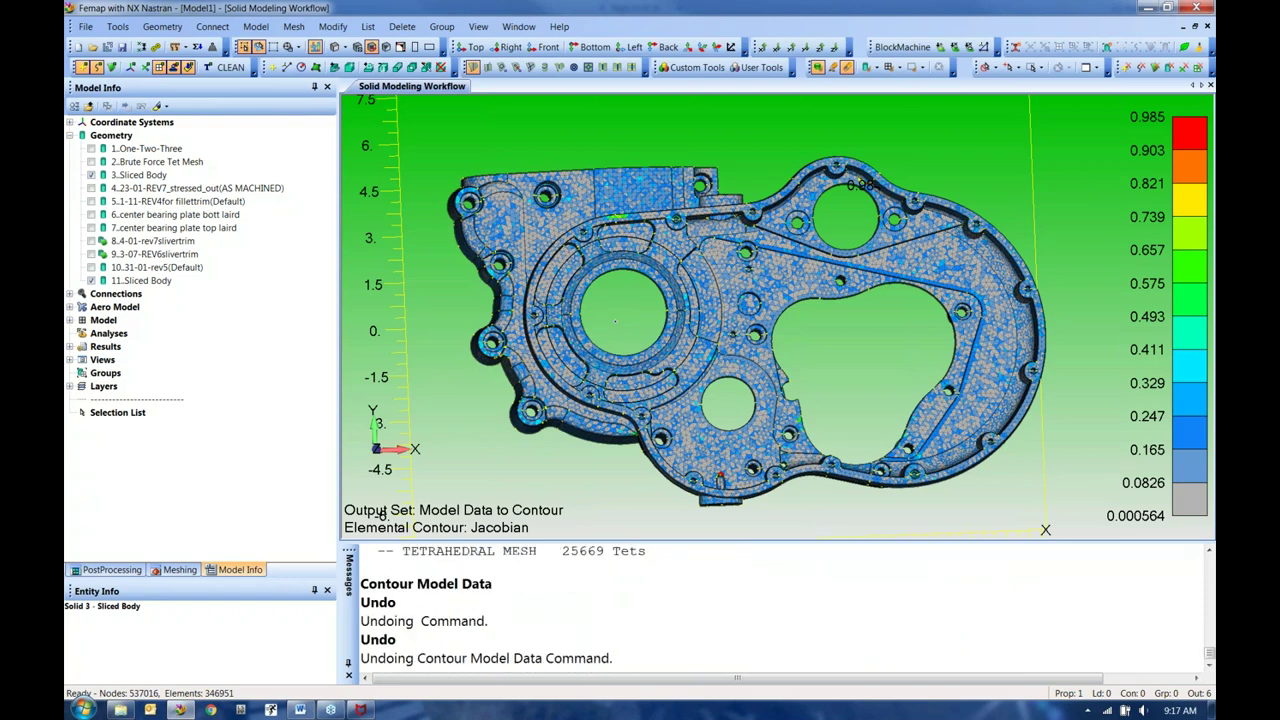
{"action": "key", "text": "ctrl+z"}
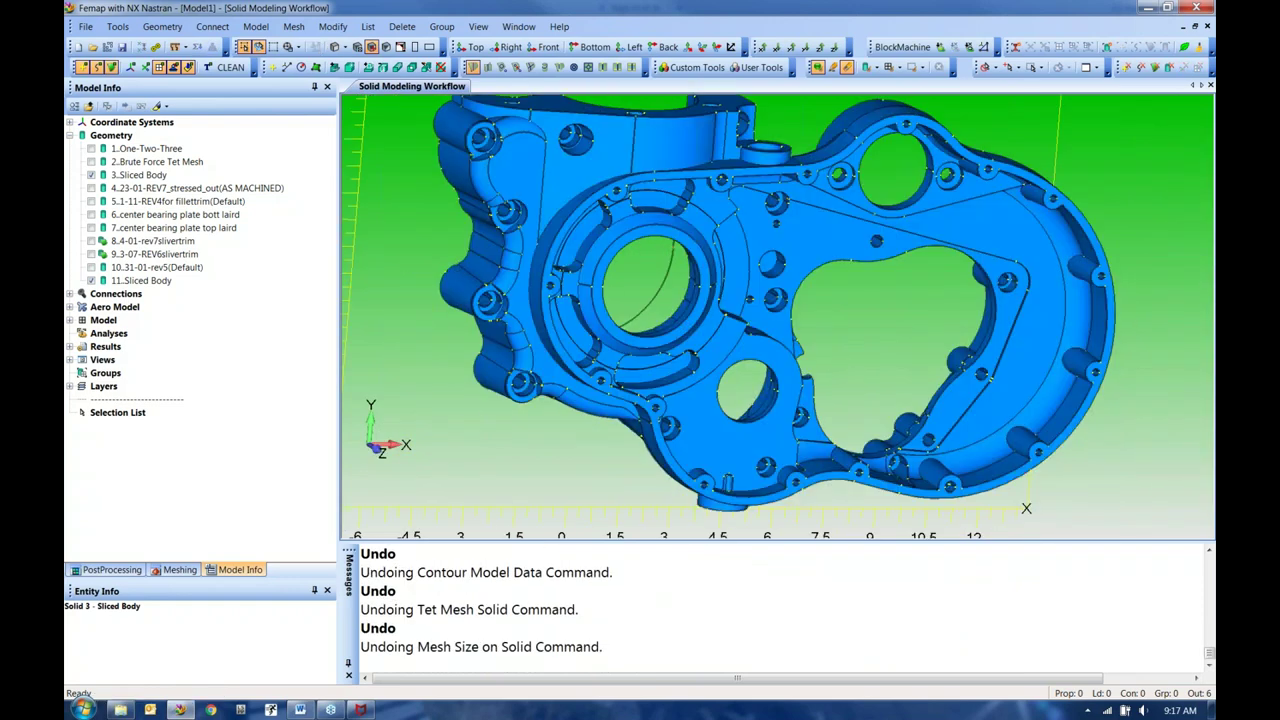
{"action": "scroll", "coordinate": [622, 427], "scroll_direction": "down", "scroll_amount": 4}
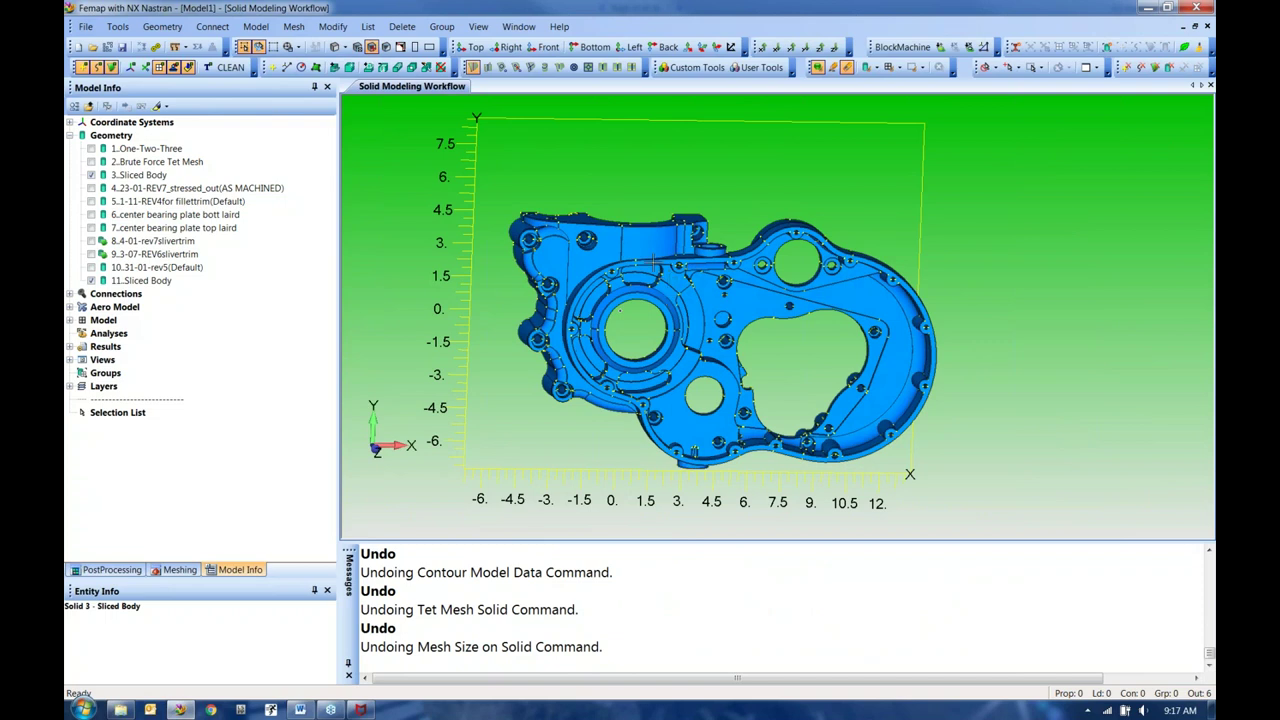
{"action": "left_click", "coordinate": [401, 47]}
{"action": "left_click_drag", "start_coordinate": [815, 248], "coordinate": [790, 232]}
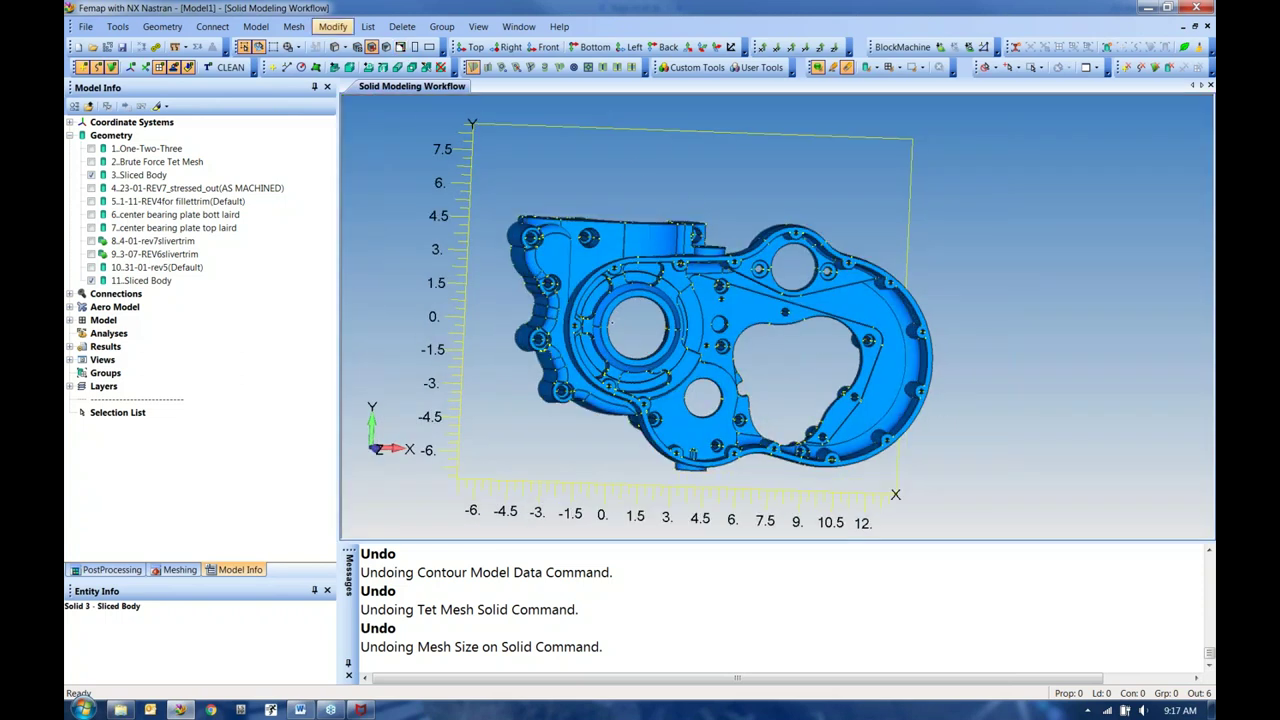
Step: Run Geometry Preparation on the larger sliced body (solid 3) with prepare and mesh sizes of 0.25
{"action": "left_click", "coordinate": [295, 28]}
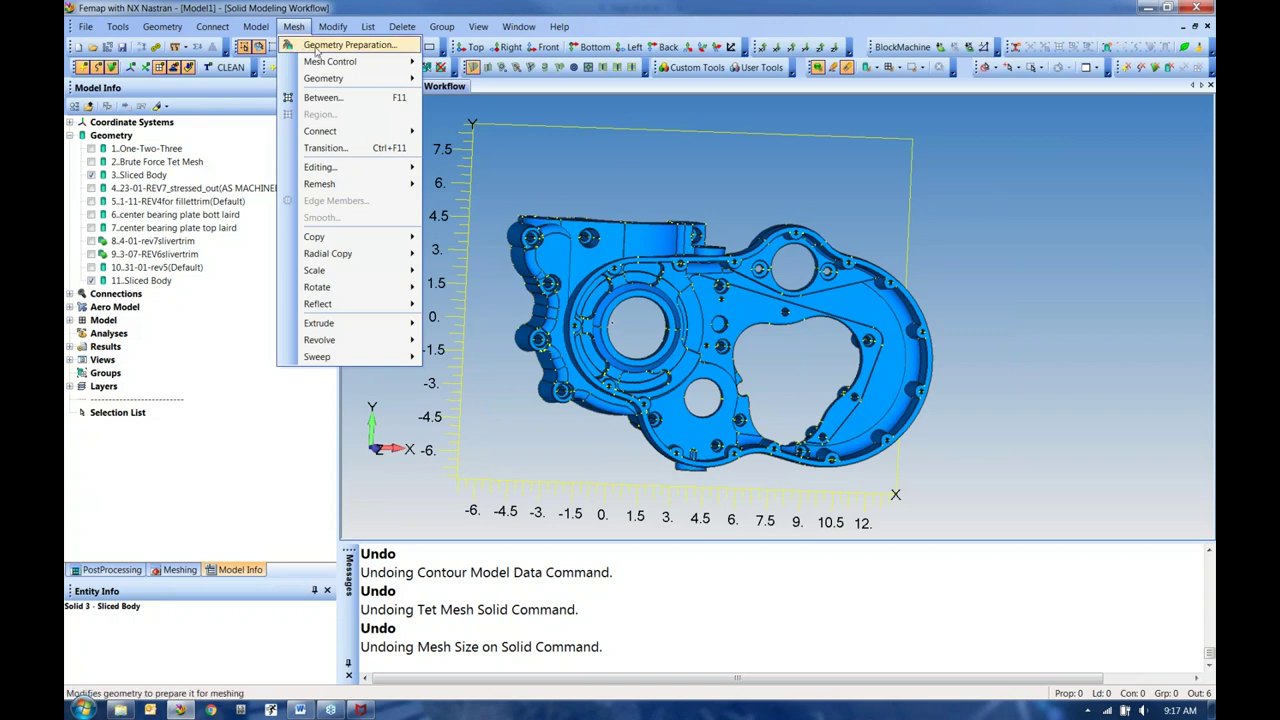
{"action": "left_click", "coordinate": [317, 49]}
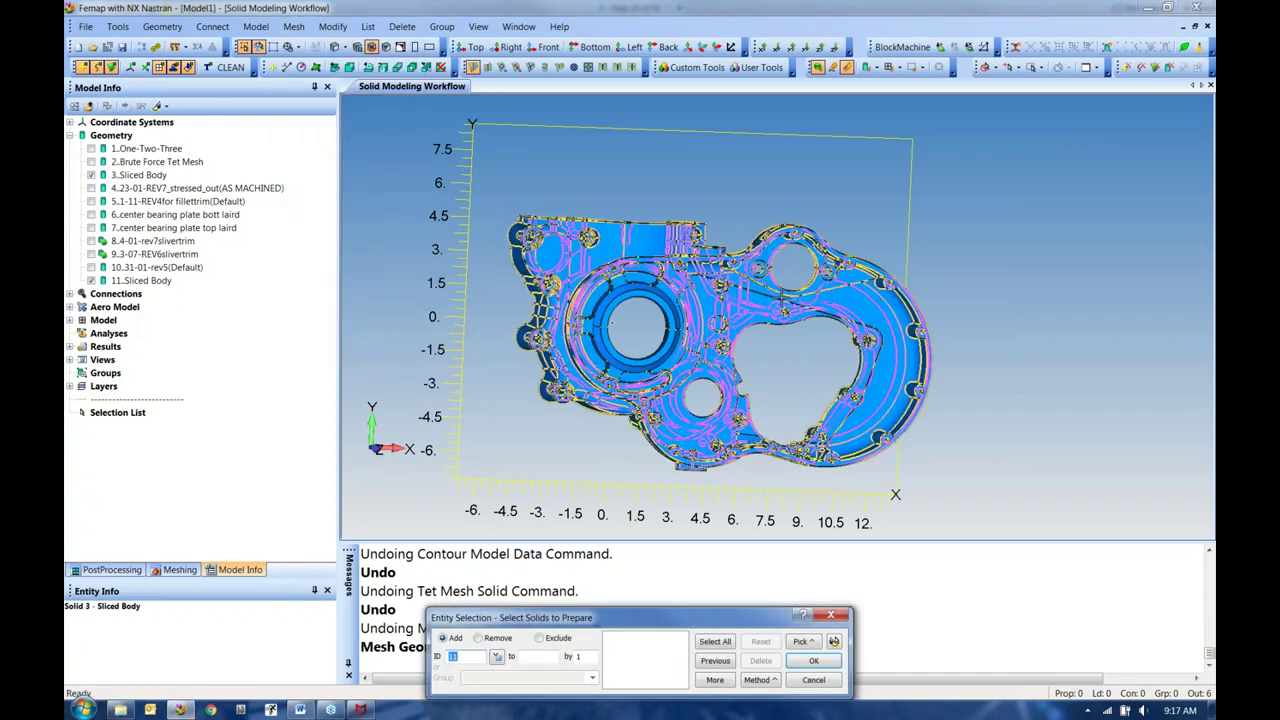
{"action": "left_click", "coordinate": [611, 323]}
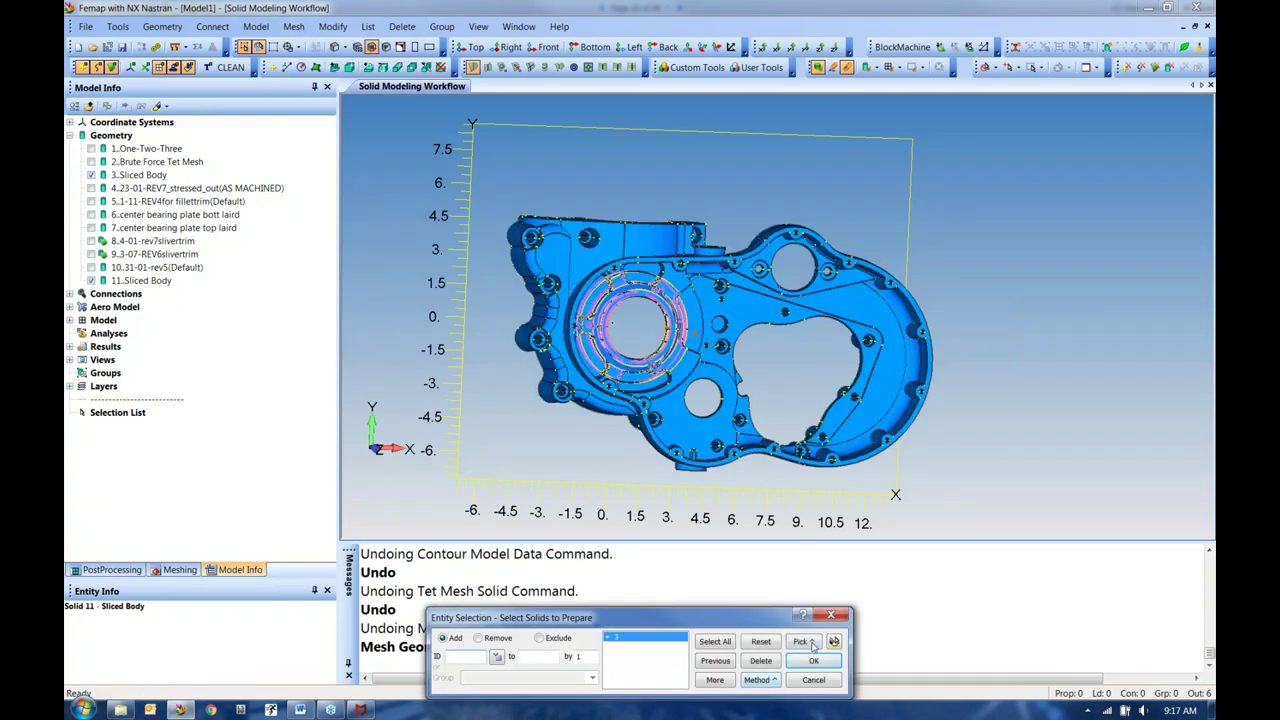
{"action": "left_click", "coordinate": [840, 660]}
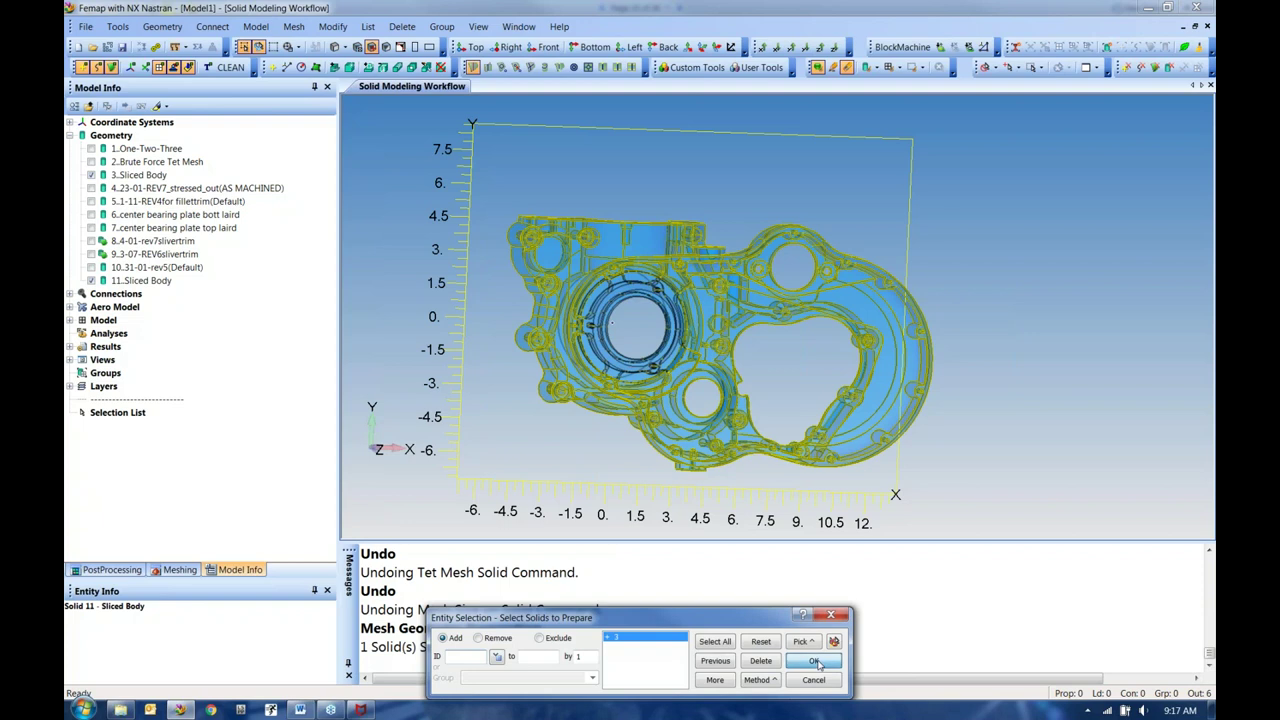
{"action": "left_click", "coordinate": [808, 660]}
{"action": "type", "text": ".25"}
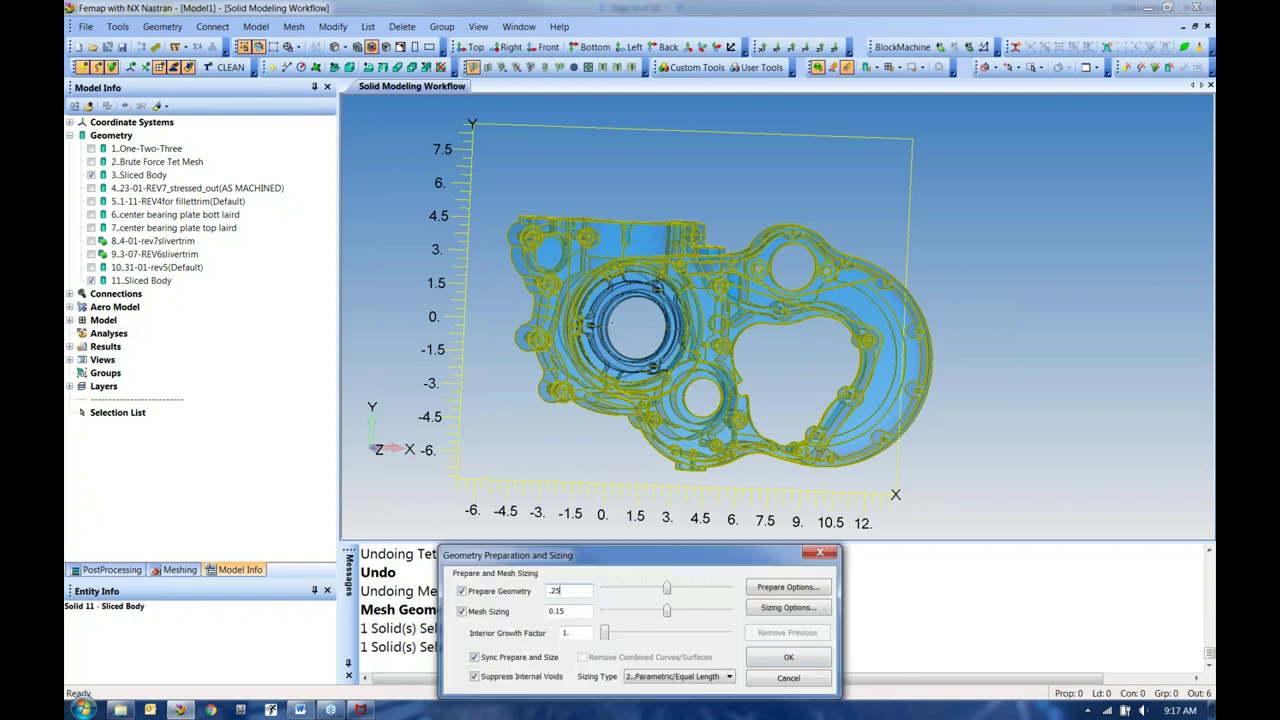
{"action": "key", "text": "Tab"}
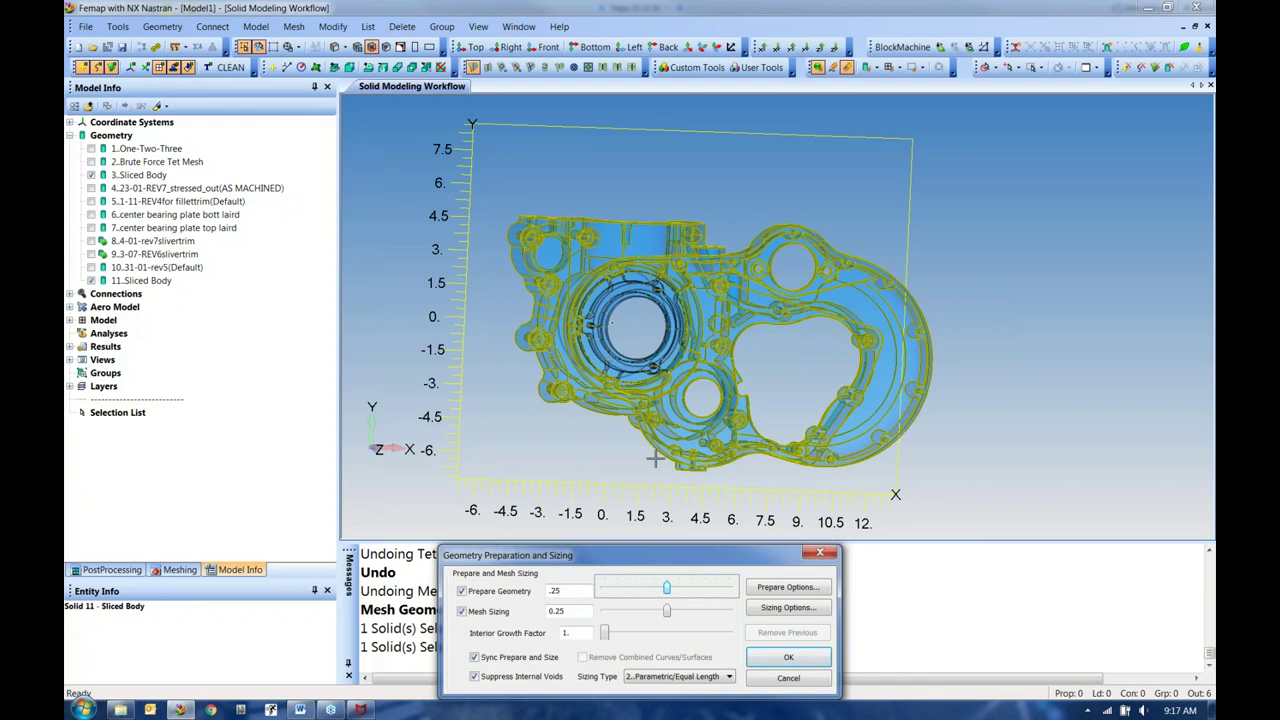
{"action": "double_click", "coordinate": [571, 590]}
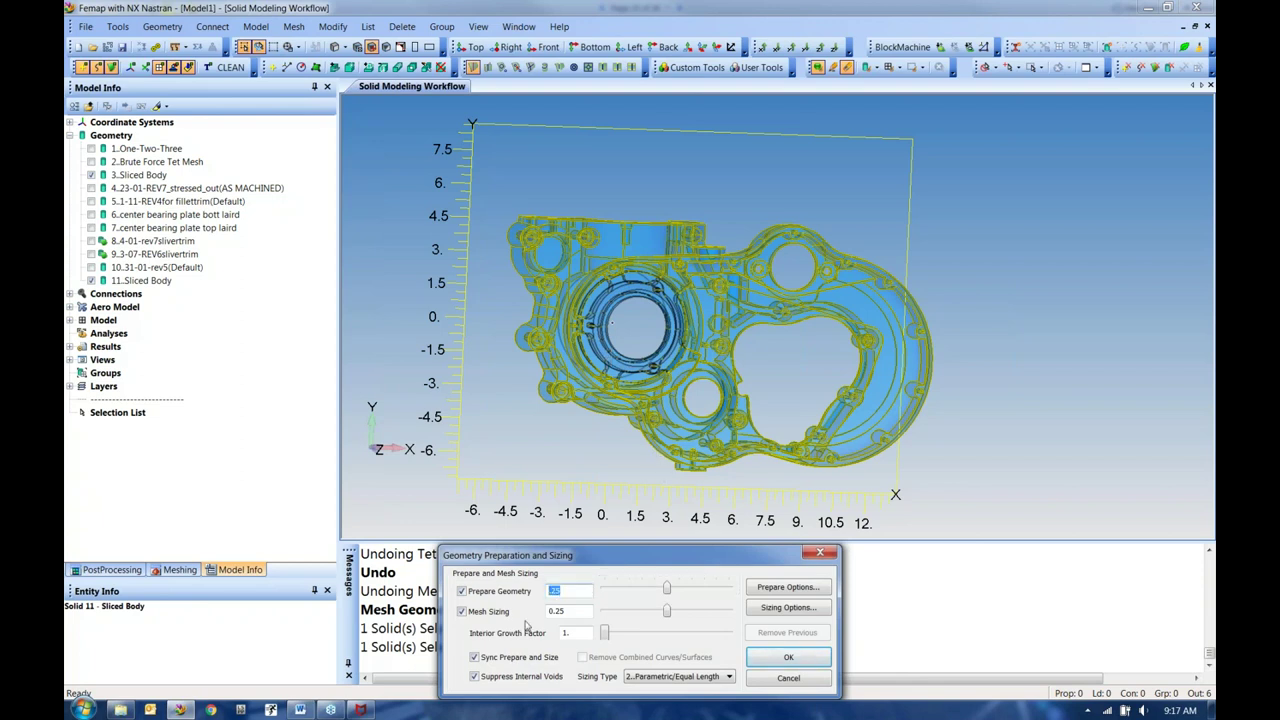
{"action": "double_click", "coordinate": [575, 610]}
{"action": "left_click", "coordinate": [789, 658]}
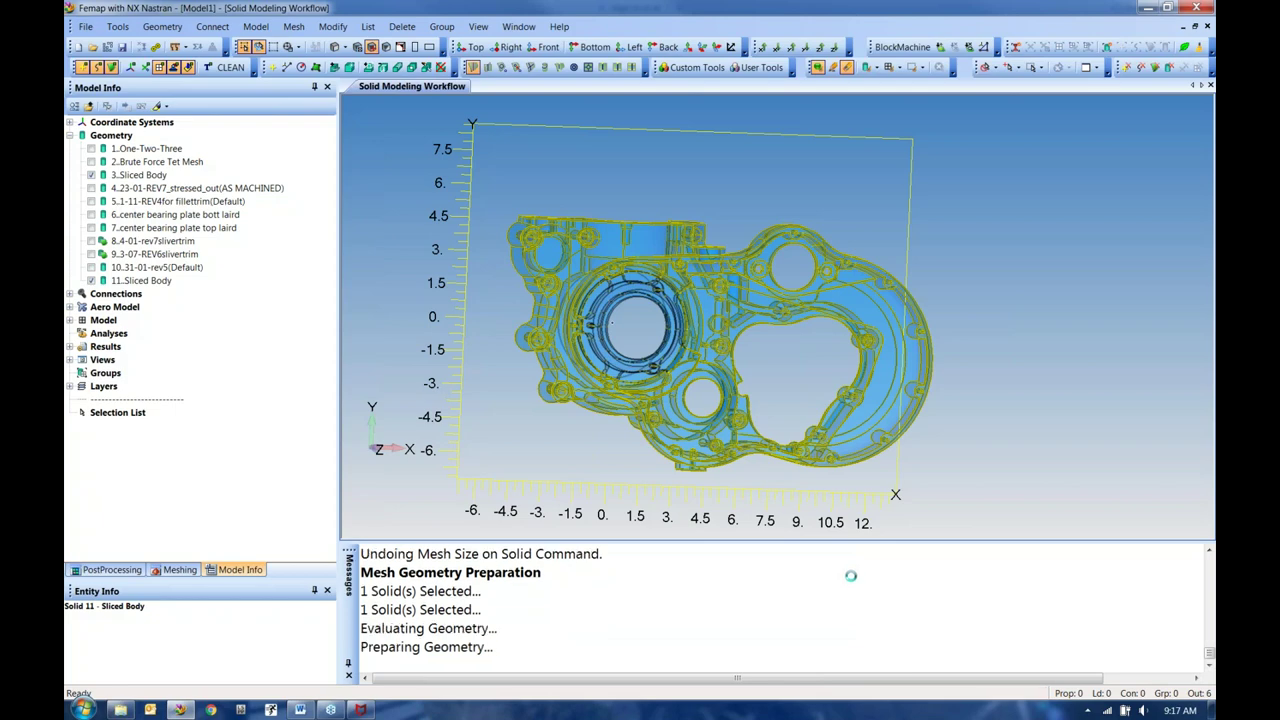
Step: Examine the prepared housing surfaces, focusing on the raised plate's corner where it meets the bolt boss around the upper hole
{"action": "middle_click_drag", "start_coordinate": [806, 331], "coordinate": [792, 302]}
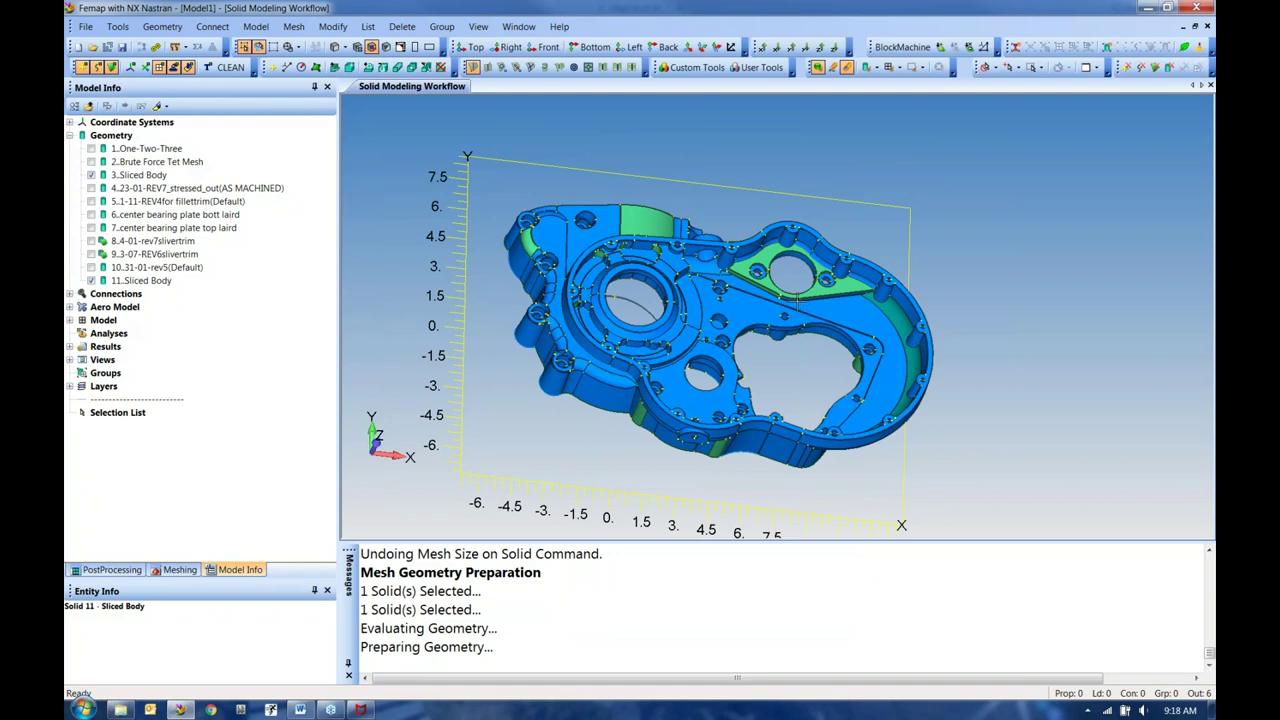
{"action": "scroll", "coordinate": [797, 297], "scroll_direction": "up", "scroll_amount": 5}
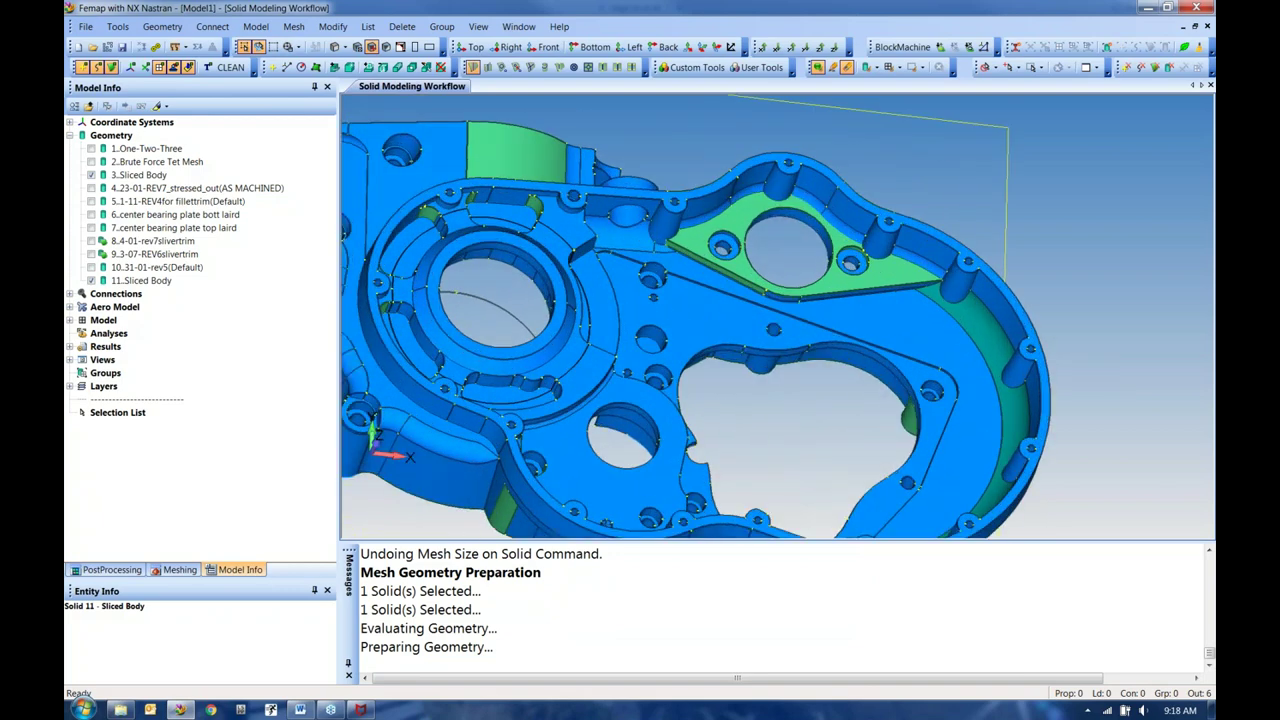
{"action": "scroll", "coordinate": [630, 250], "scroll_direction": "up", "scroll_amount": 3}
{"action": "scroll", "coordinate": [630, 250], "scroll_direction": "up", "scroll_amount": 4}
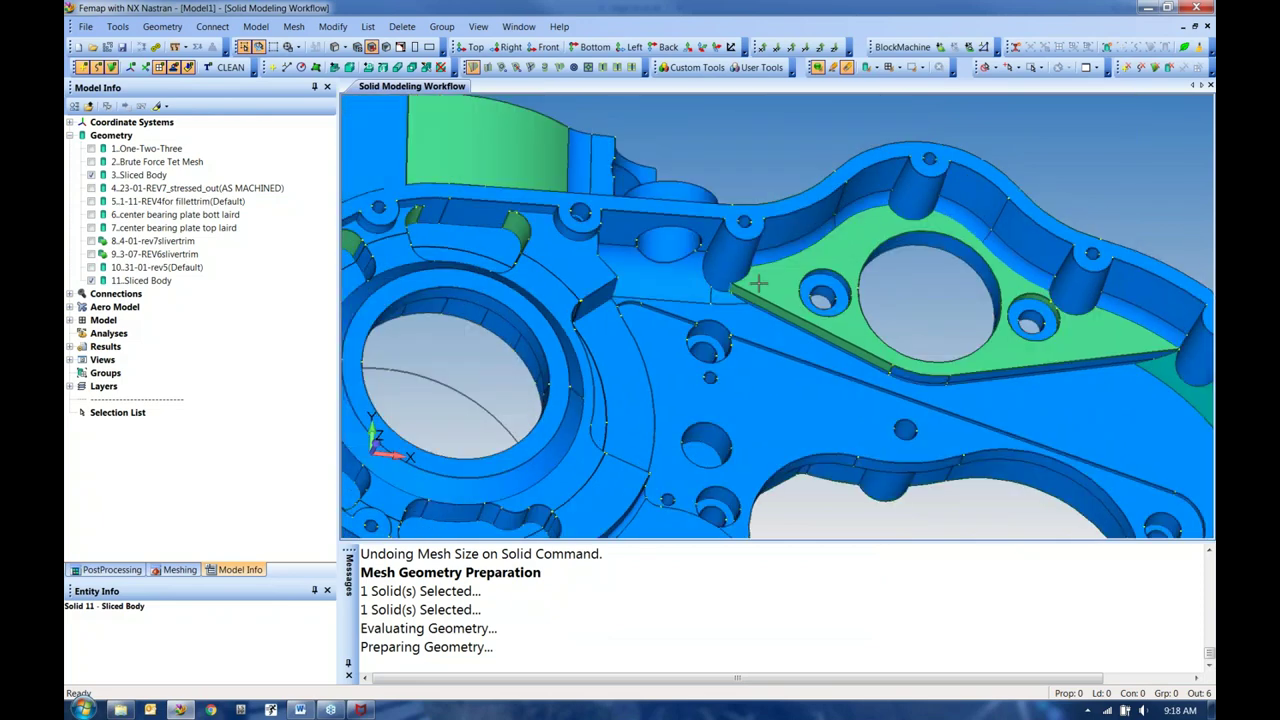
{"action": "scroll", "coordinate": [765, 345], "scroll_direction": "up", "scroll_amount": 5}
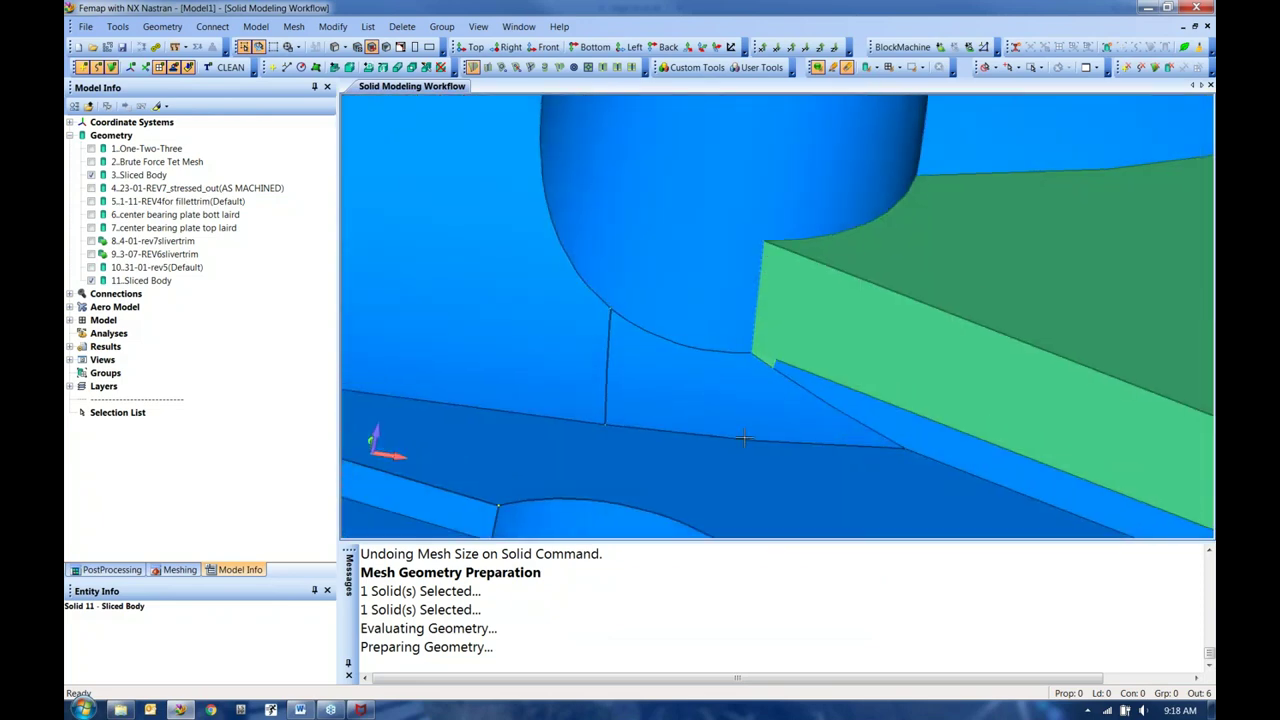
{"action": "scroll", "coordinate": [769, 397], "scroll_direction": "up", "scroll_amount": 2}
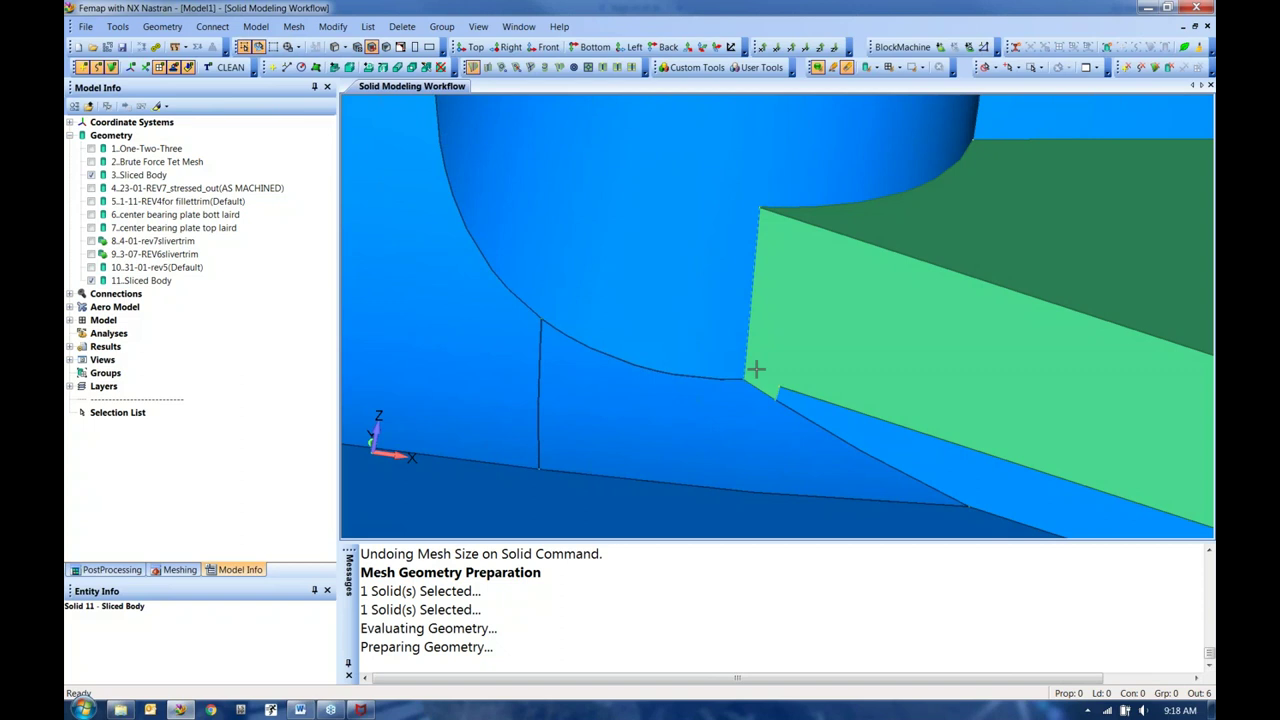
{"action": "scroll", "coordinate": [756, 374], "scroll_direction": "up", "scroll_amount": 2}
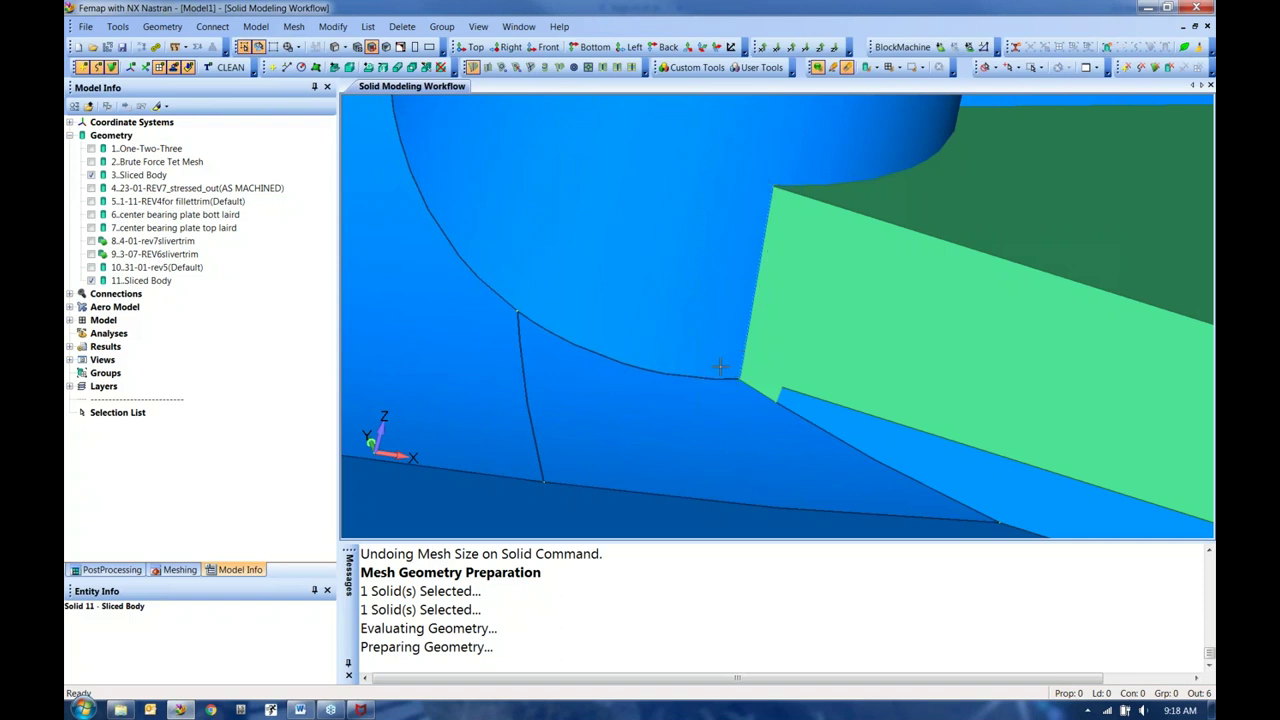
Step: Run Geometry Preparation on the smaller sliced body around the central bearing (solid 11) with prepare and mesh sizes of 0.1
{"action": "middle_click_drag", "start_coordinate": [720, 366], "coordinate": [760, 385]}
{"action": "scroll", "coordinate": [760, 385], "scroll_direction": "down", "scroll_amount": 8}
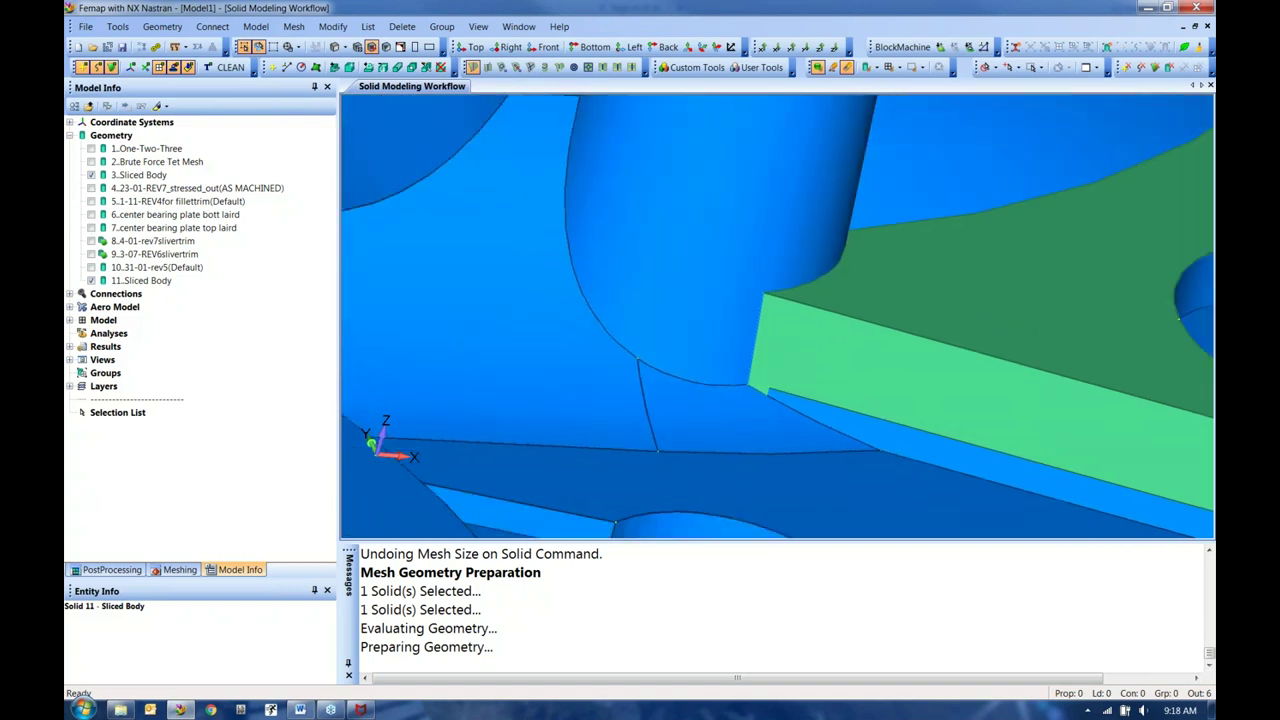
{"action": "scroll", "coordinate": [765, 388], "scroll_direction": "down", "scroll_amount": 5}
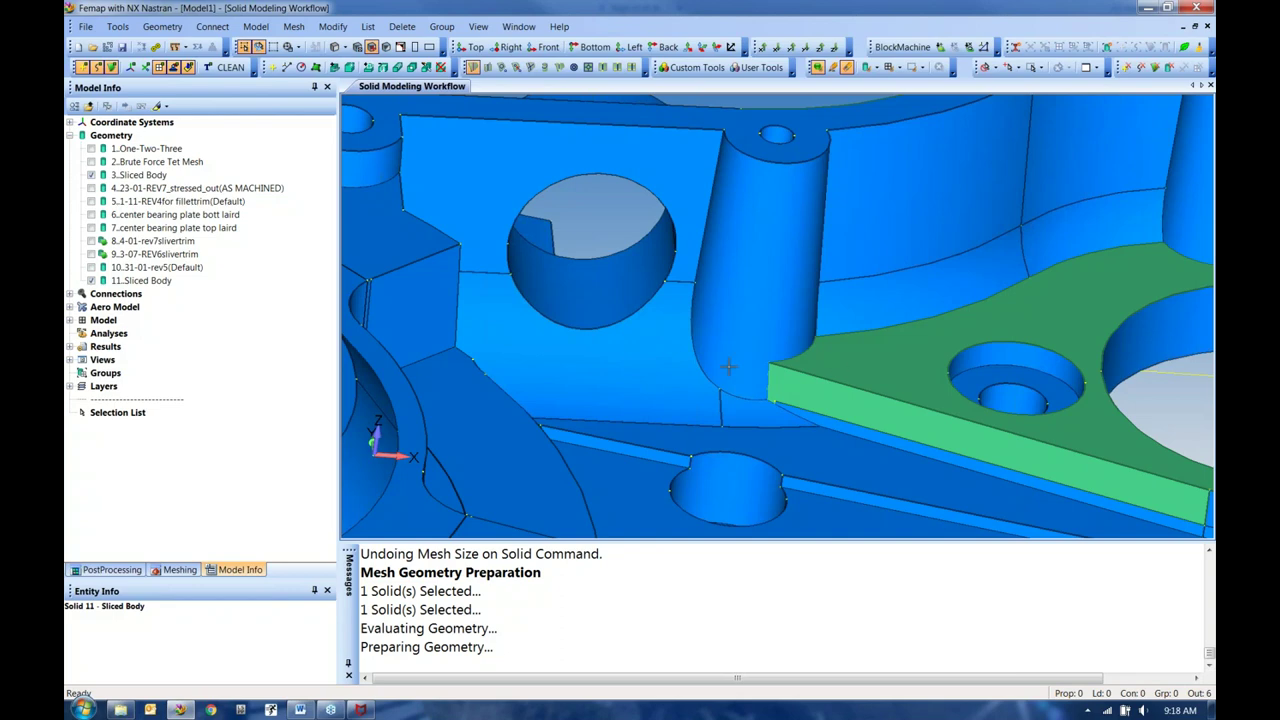
{"action": "scroll", "coordinate": [729, 367], "scroll_direction": "down", "scroll_amount": 5}
{"action": "scroll", "coordinate": [745, 377], "scroll_direction": "down", "scroll_amount": 6}
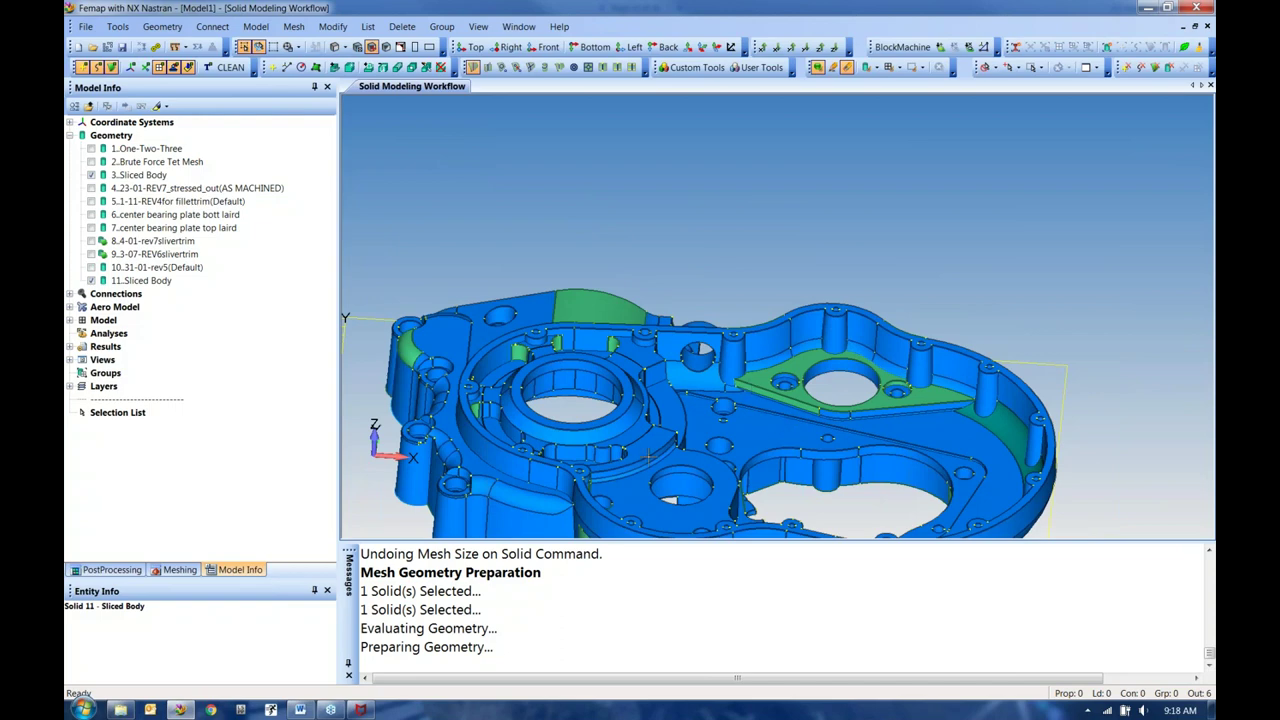
{"action": "middle_click_drag", "start_coordinate": [712, 380], "coordinate": [880, 356]}
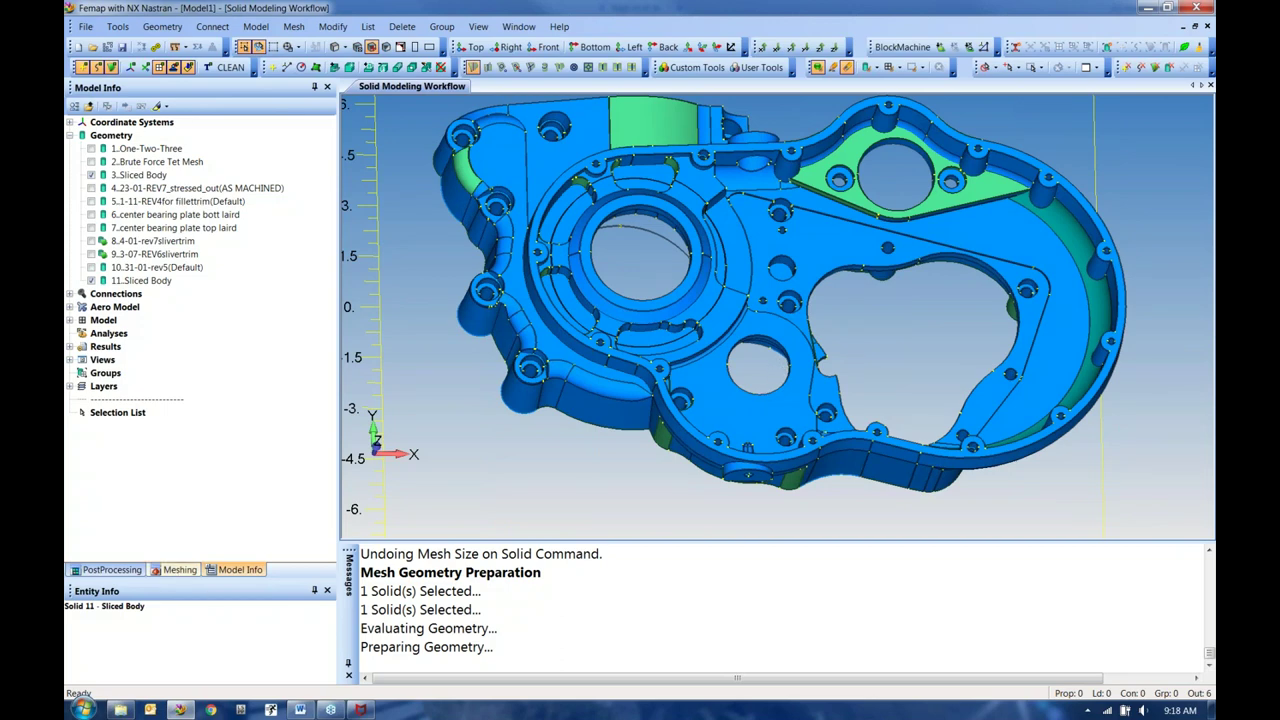
{"action": "left_click", "coordinate": [178, 569]}
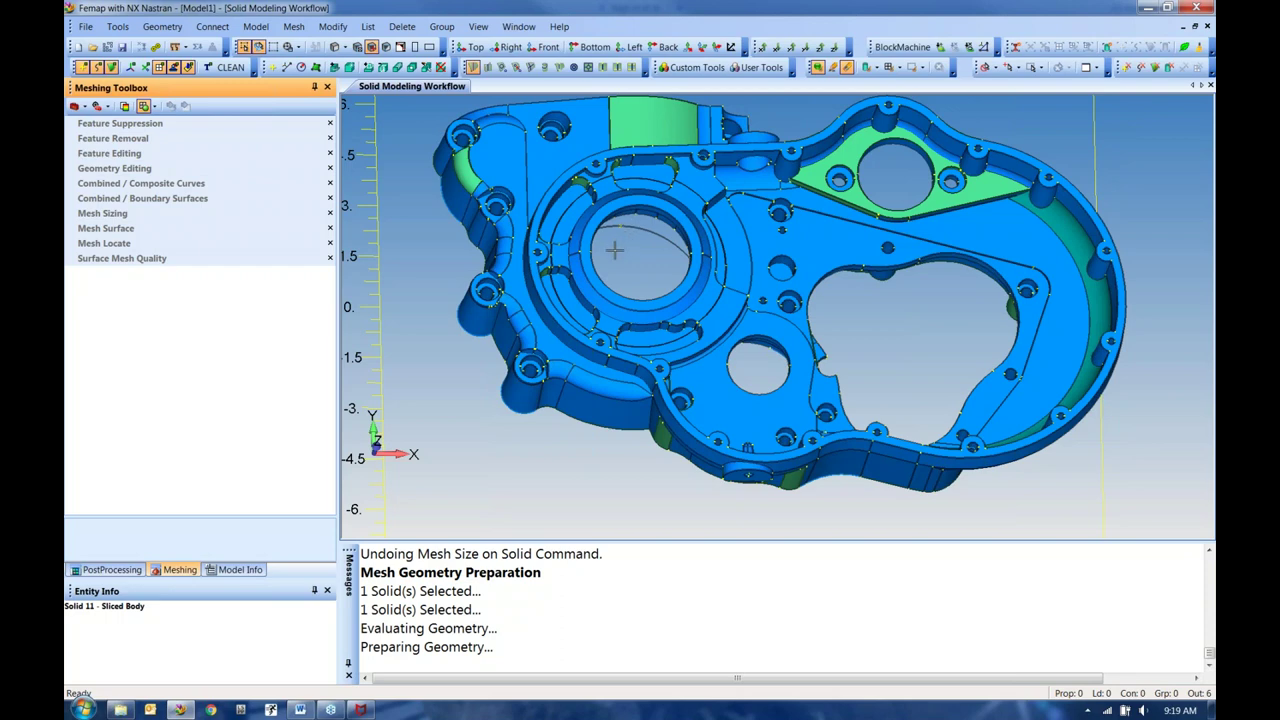
{"action": "left_click", "coordinate": [294, 27]}
{"action": "left_click", "coordinate": [345, 45]}
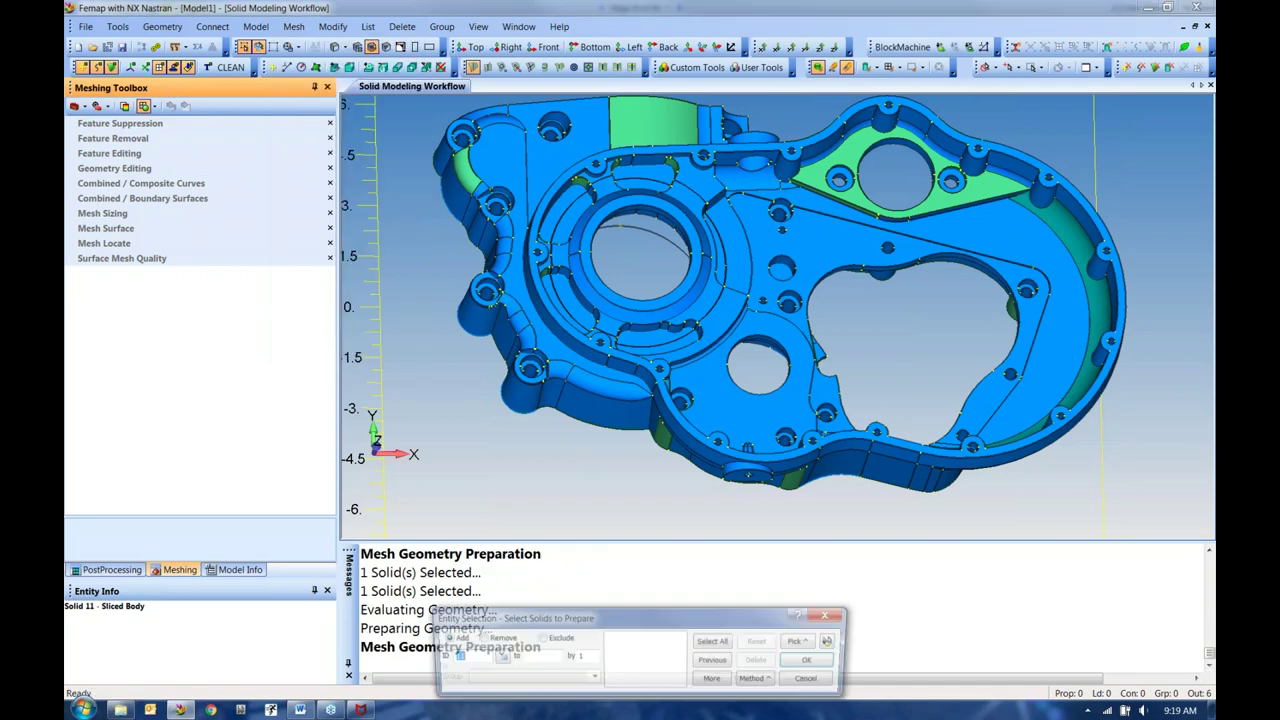
{"action": "type", "text": ".1"}
{"action": "key", "text": "Tab"}
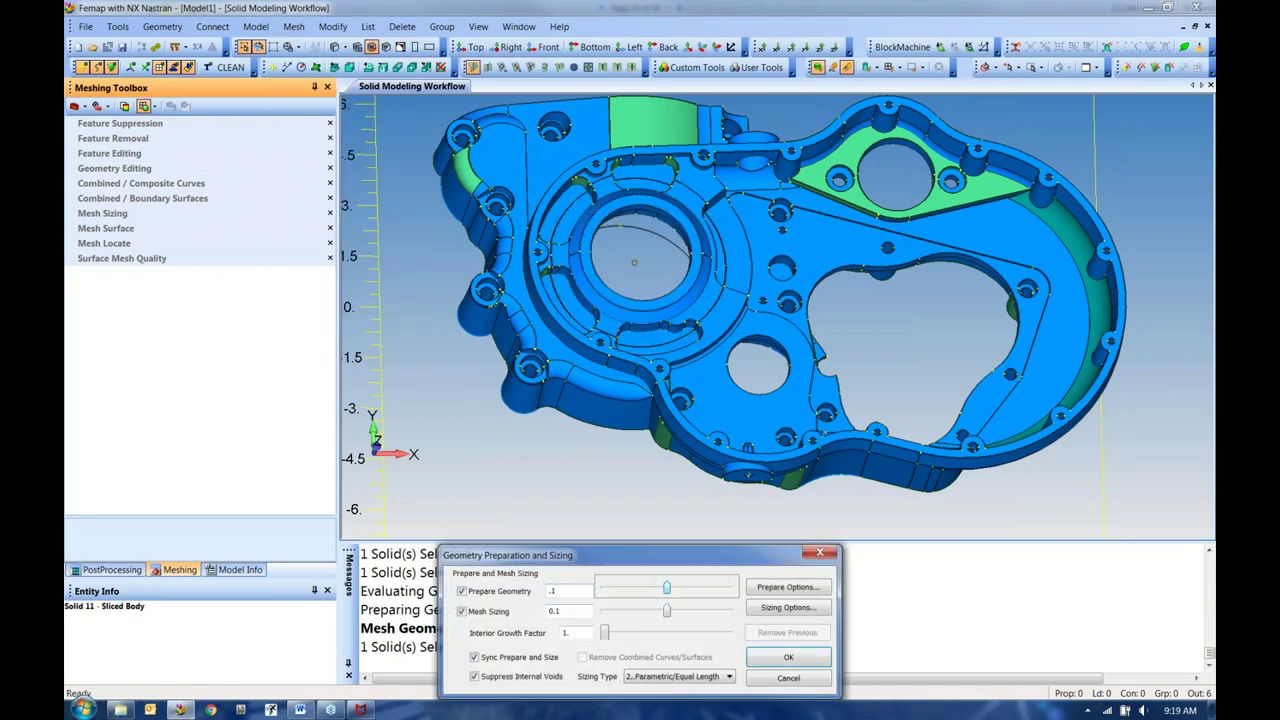
{"action": "left_click", "coordinate": [788, 658]}
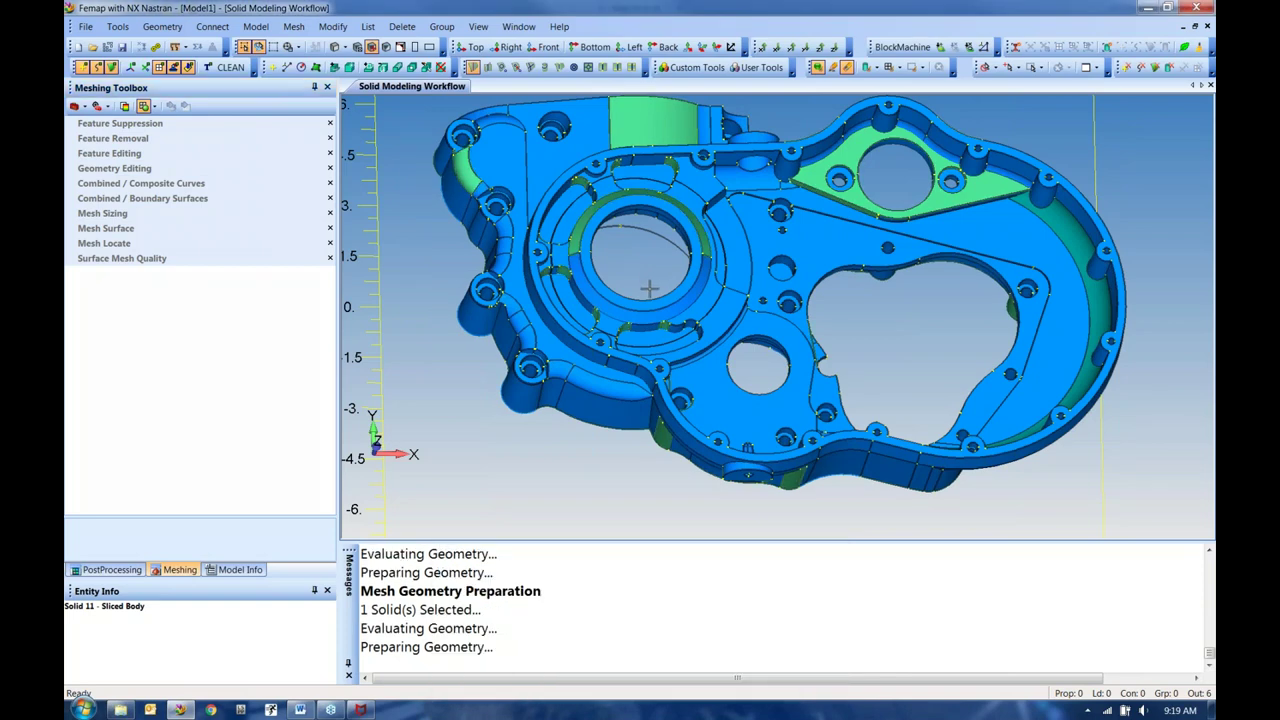
Step: Size both sliced bodies for tet meshing with an element size of 0.144853, toggling the replacement of mesh sizes on all curves
{"action": "mouse_move", "coordinate": [651, 296]}
{"action": "middle_mouse_down"}
{"action": "mouse_move", "coordinate": [714, 343]}
{"action": "mouse_move", "coordinate": [662, 302]}
{"action": "middle_mouse_up"}
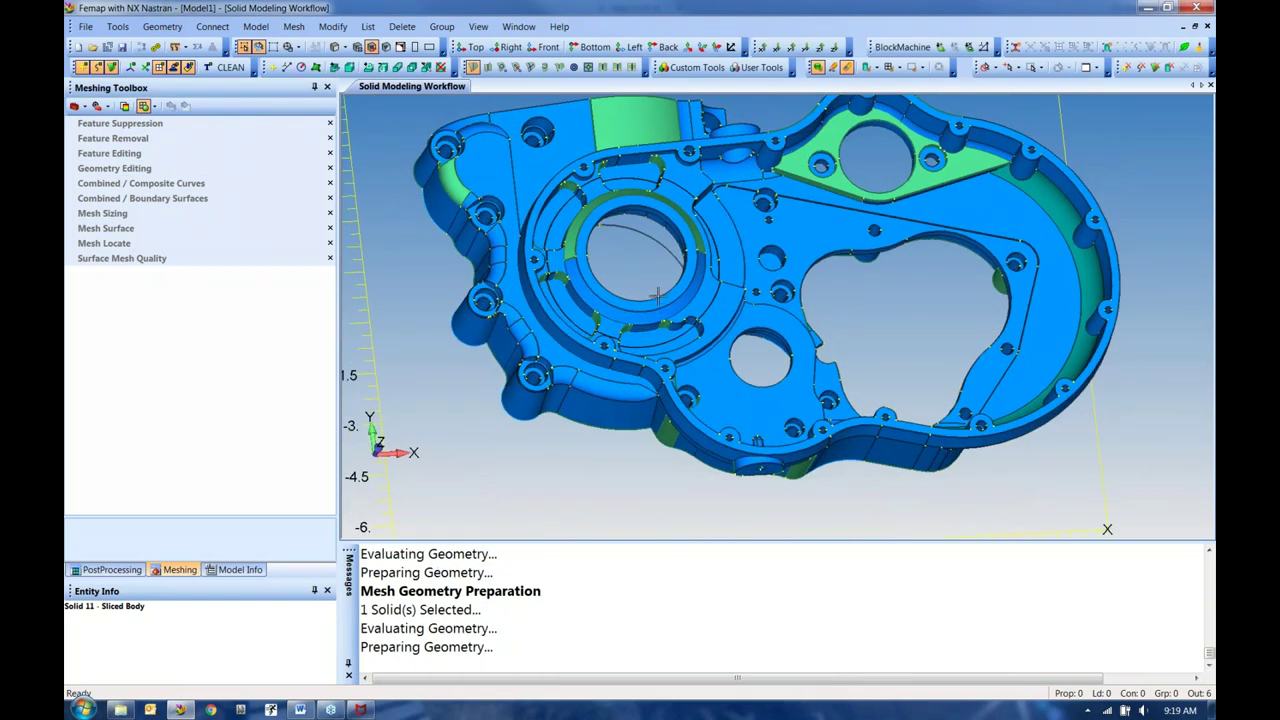
{"action": "left_click", "coordinate": [293, 26]}
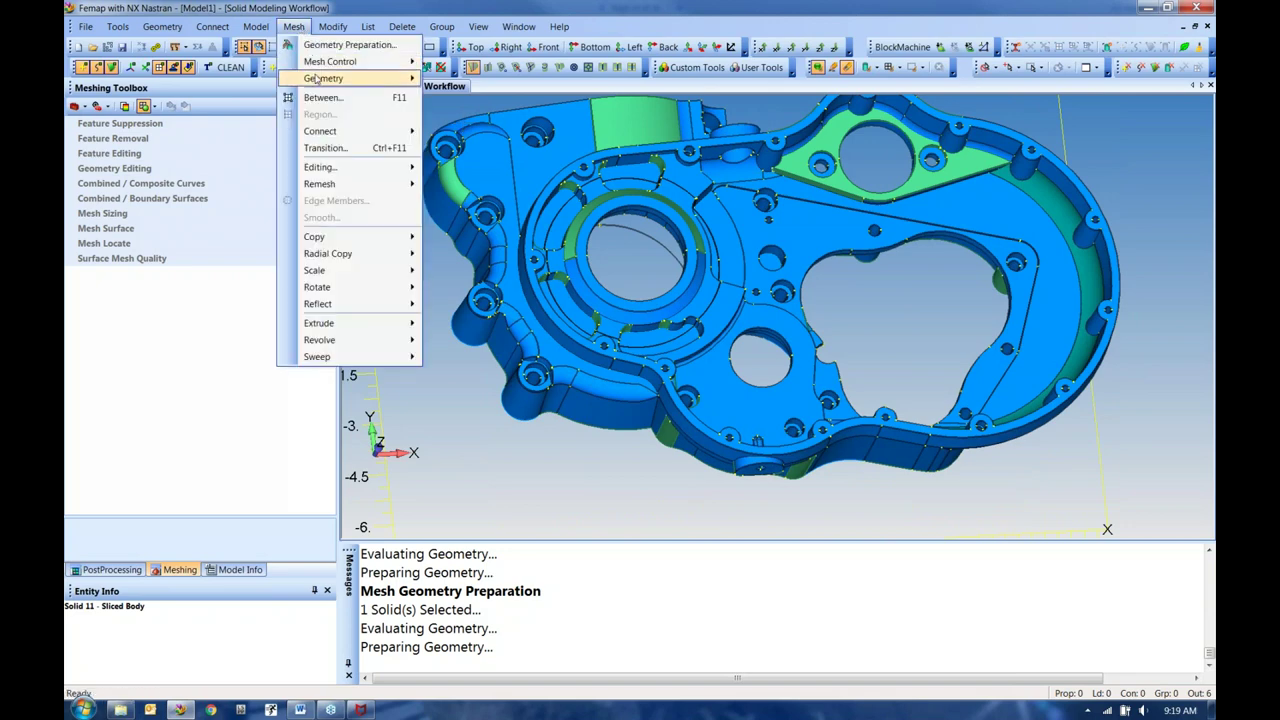
{"action": "mouse_move", "coordinate": [330, 61]}
{"action": "left_click", "coordinate": [466, 135]}
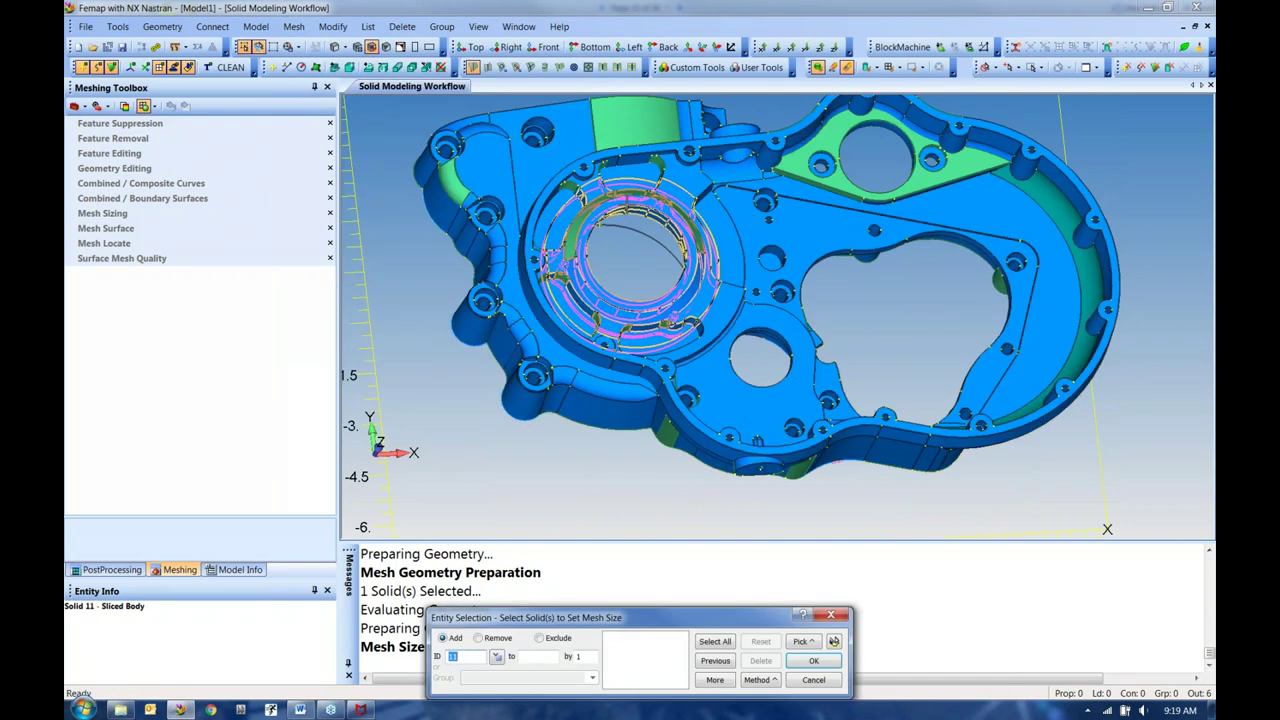
{"action": "left_click", "coordinate": [763, 478]}
{"action": "left_click", "coordinate": [813, 660]}
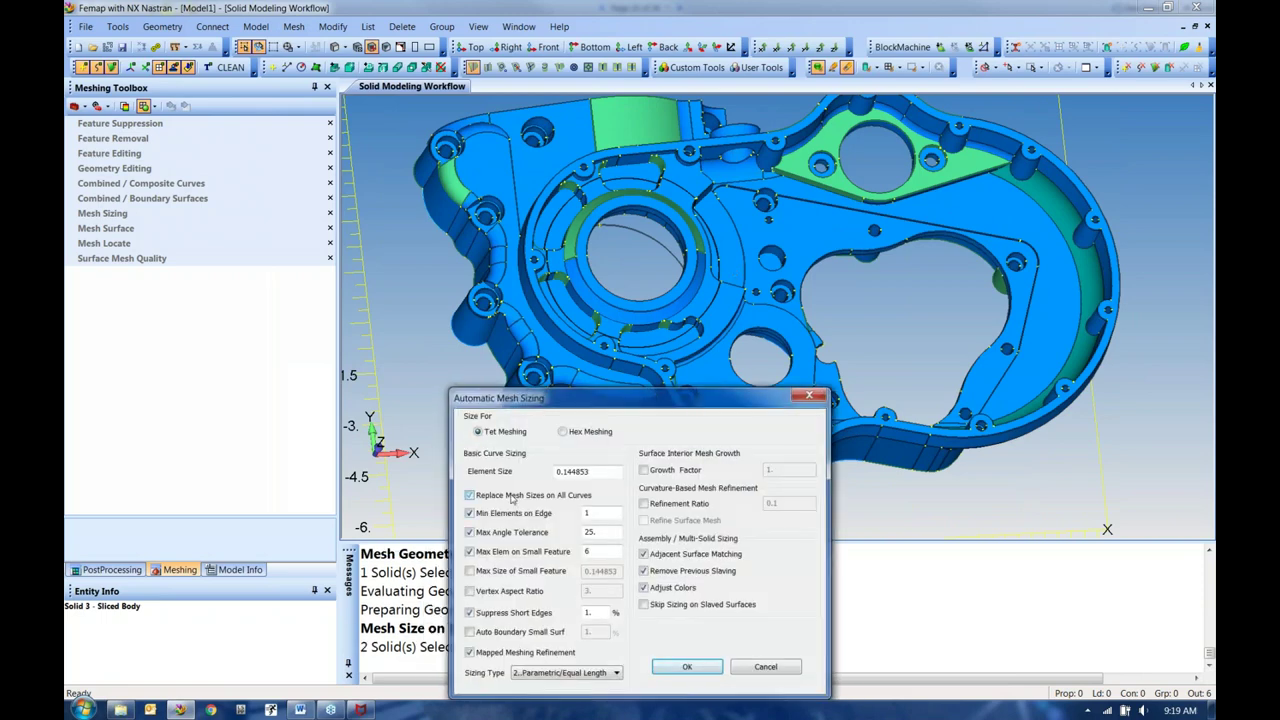
{"action": "left_click", "coordinate": [482, 497]}
{"action": "left_click", "coordinate": [690, 667]}
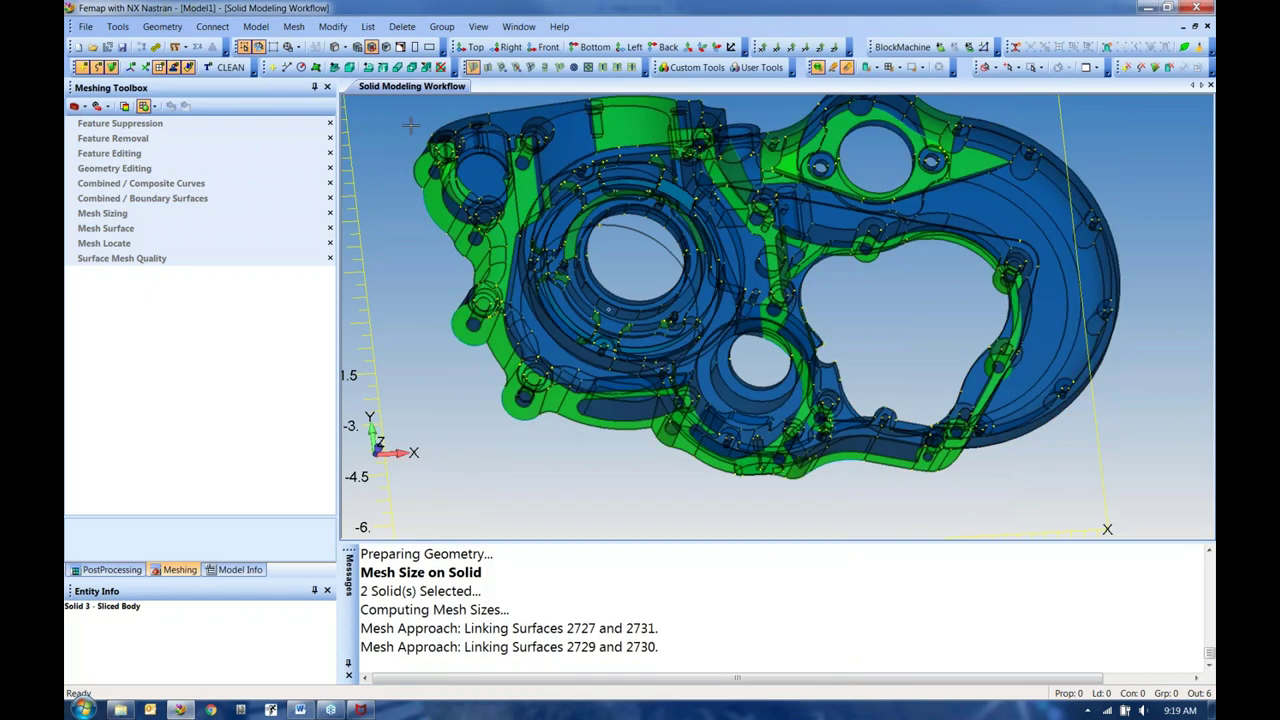
Step: Tet mesh both sliced bodies with the Housing property and midside nodes, and accept selecting the problem nodes
{"action": "left_click", "coordinate": [293, 26]}
{"action": "mouse_move", "coordinate": [350, 80]}
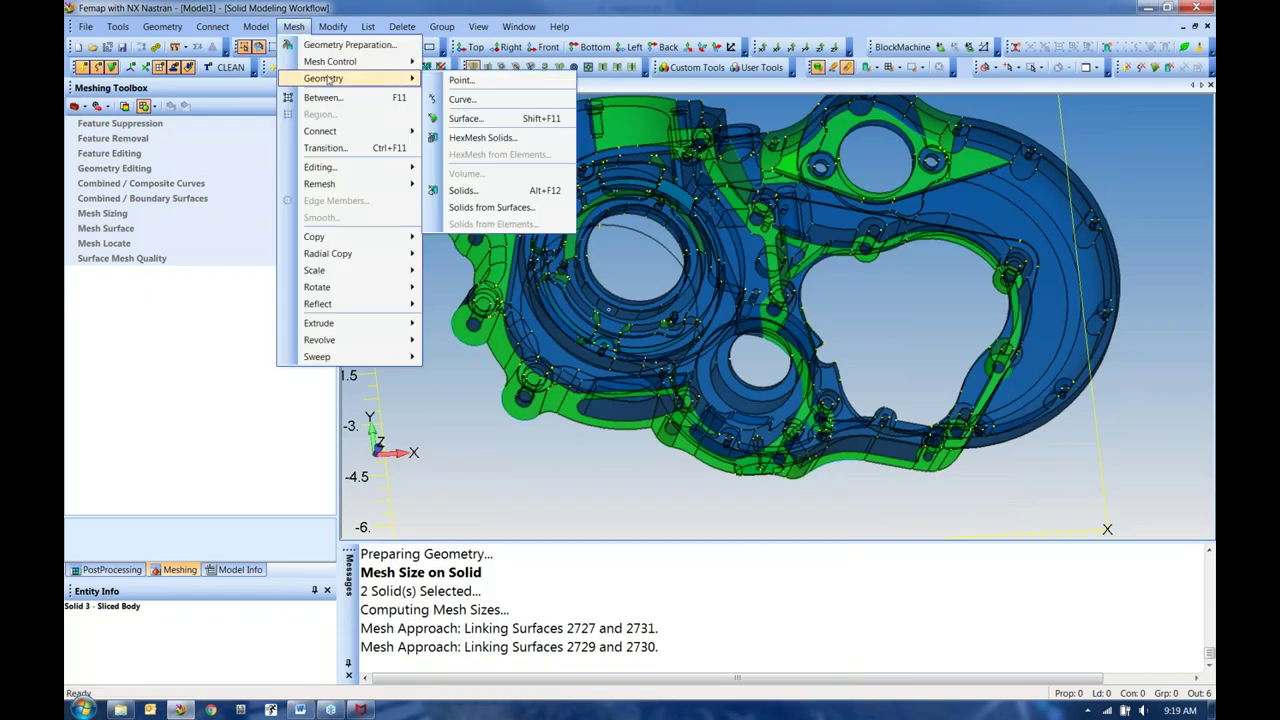
{"action": "left_click", "coordinate": [463, 190]}
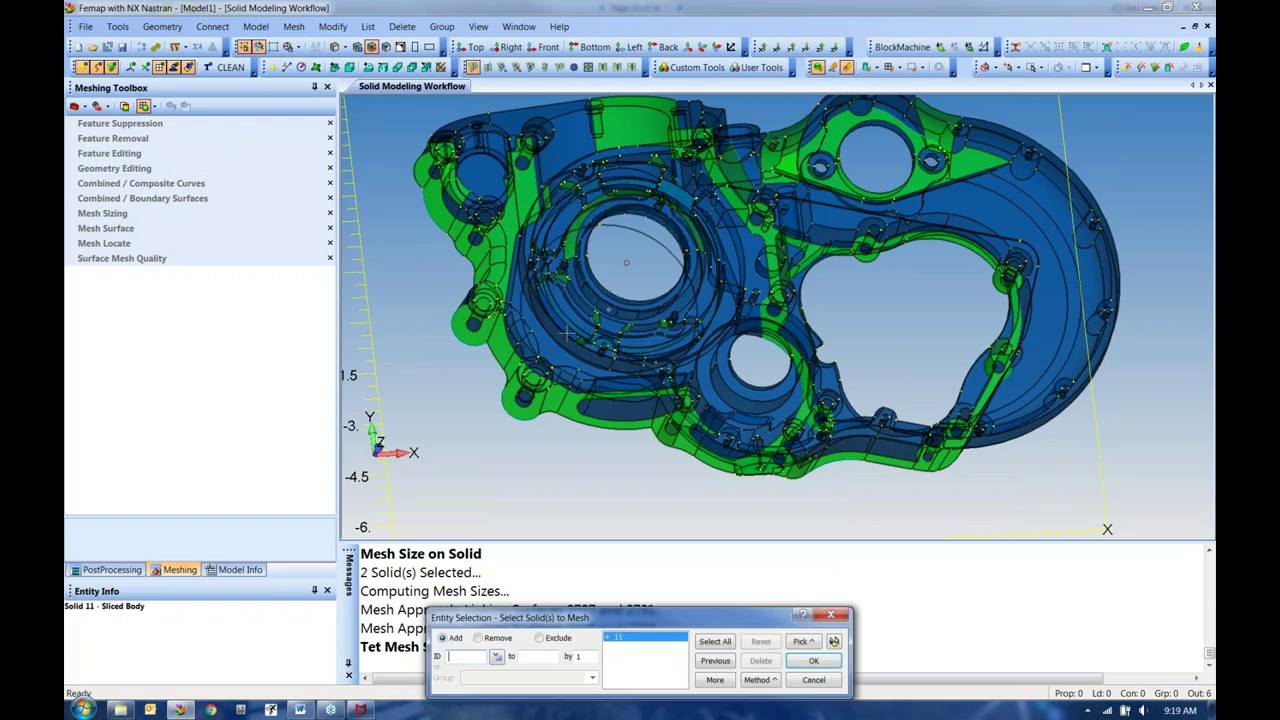
{"action": "left_click", "coordinate": [813, 660]}
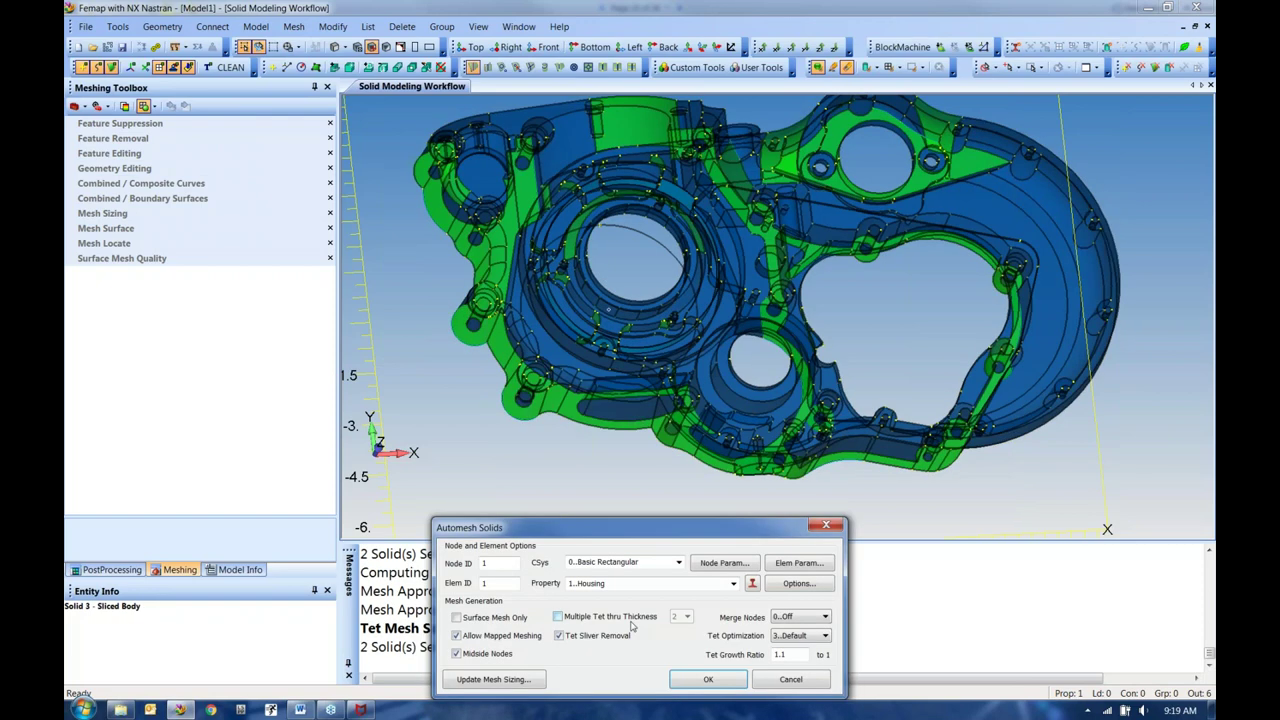
{"action": "left_click", "coordinate": [706, 679]}
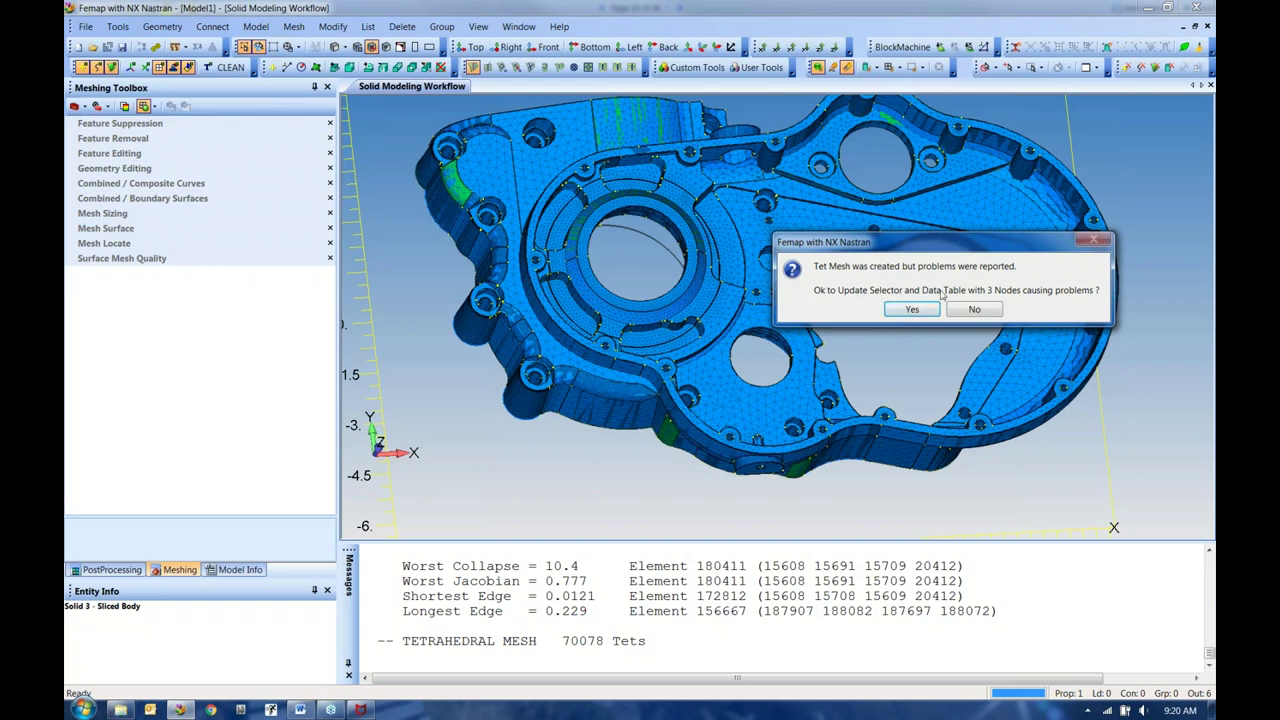
{"action": "left_click", "coordinate": [911, 309]}
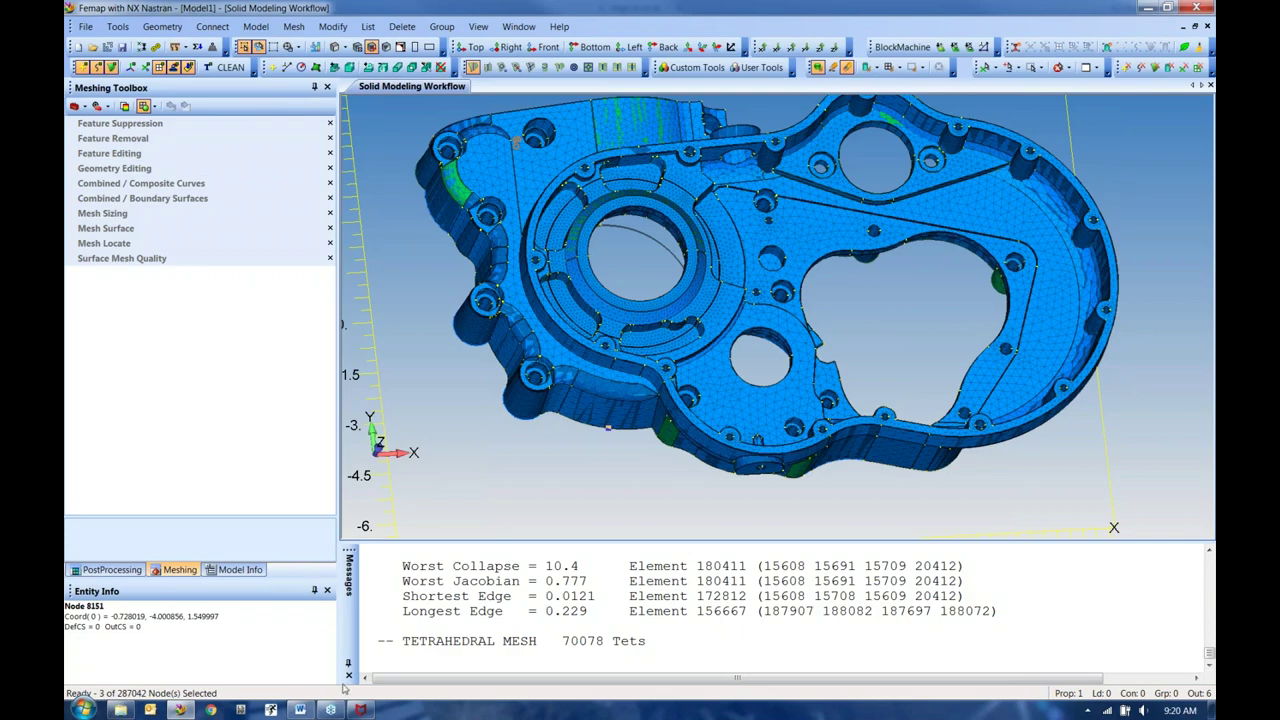
Step: Switch to the Word workflow document, read the page on improving tet mesh quality, and return to Femap
{"action": "left_click", "coordinate": [300, 710]}
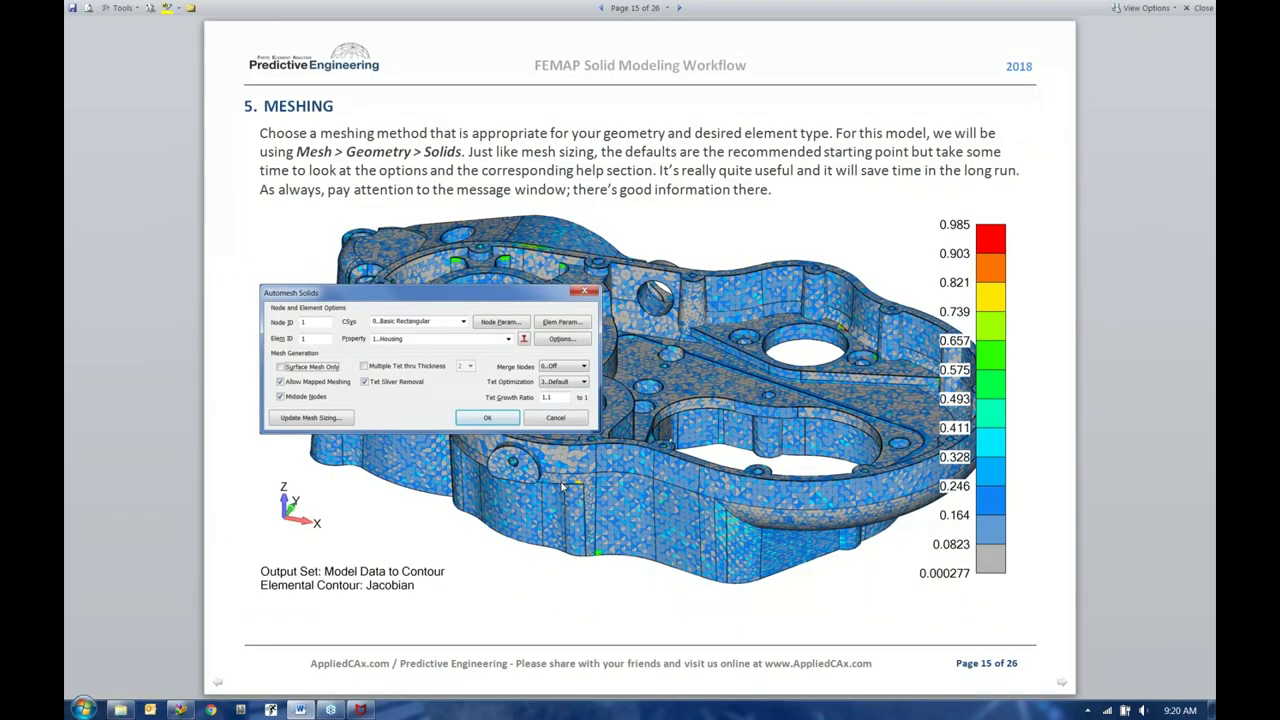
{"action": "scroll", "coordinate": [563, 487], "scroll_direction": "down", "scroll_amount": 1}
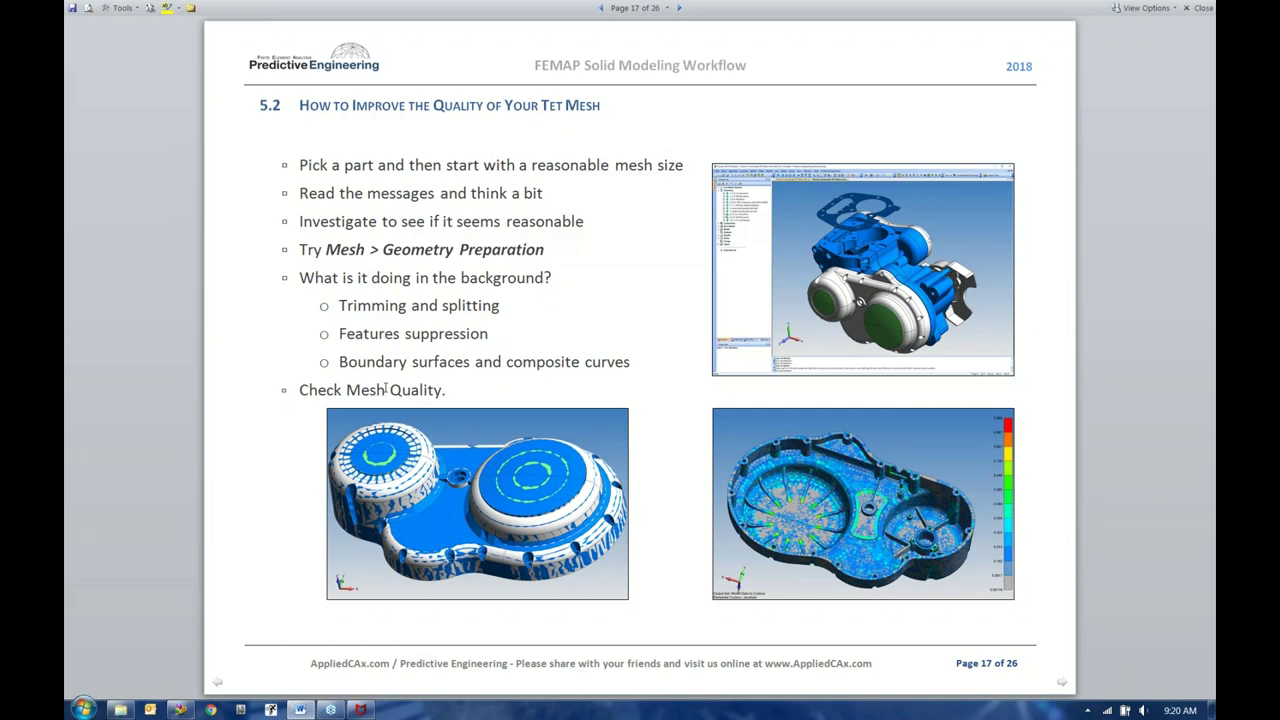
{"action": "left_click", "coordinate": [180, 710]}
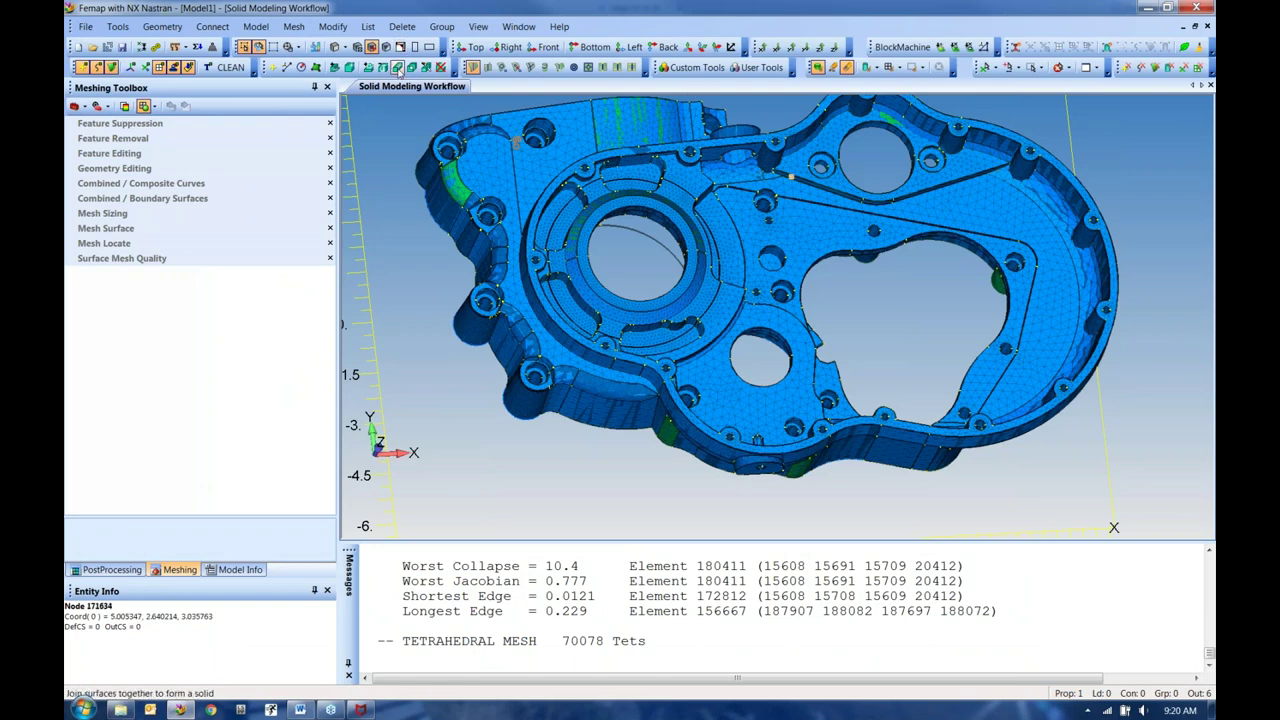
Step: Compare the Jacobian and collapse counts in the new tetrahedral mesh quality report with those of the earlier mesh
{"action": "scroll", "coordinate": [757, 606], "scroll_direction": "up", "scroll_amount": 1}
{"action": "scroll", "coordinate": [757, 606], "scroll_direction": "up", "scroll_amount": 3}
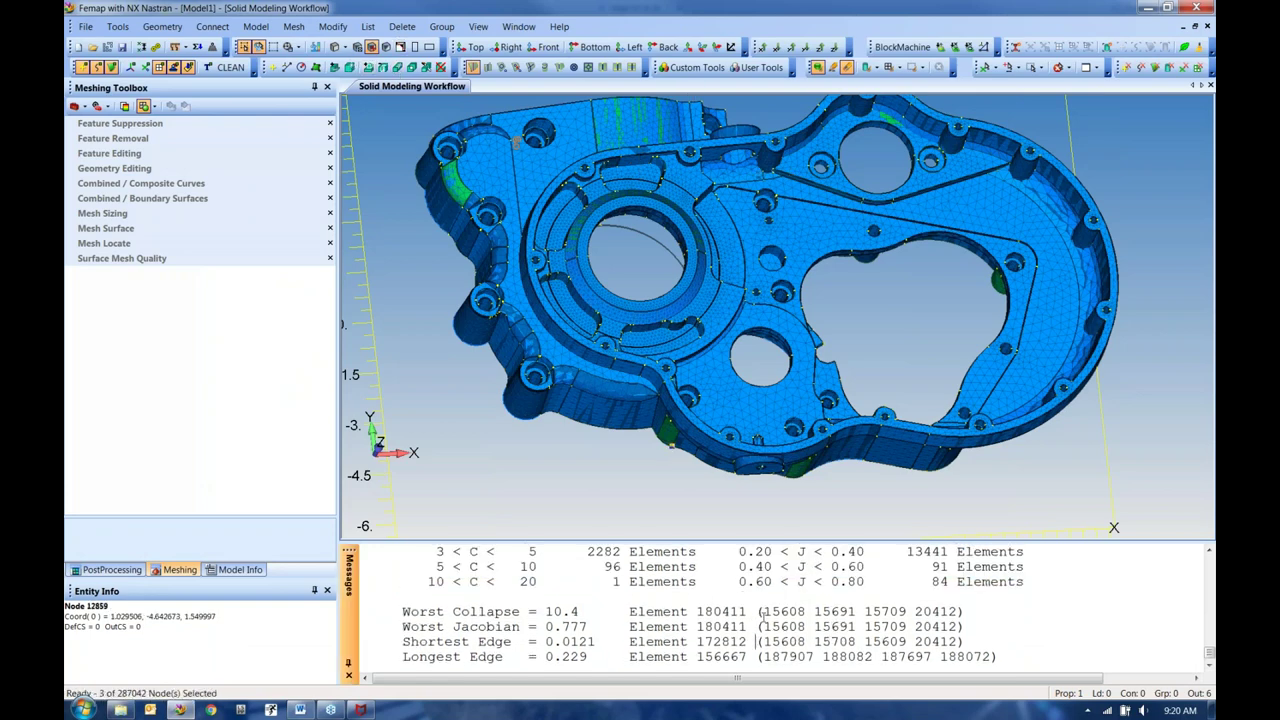
{"action": "left_click_drag", "start_coordinate": [742, 626], "coordinate": [859, 628]}
{"action": "scroll", "coordinate": [840, 644], "scroll_direction": "up", "scroll_amount": 10}
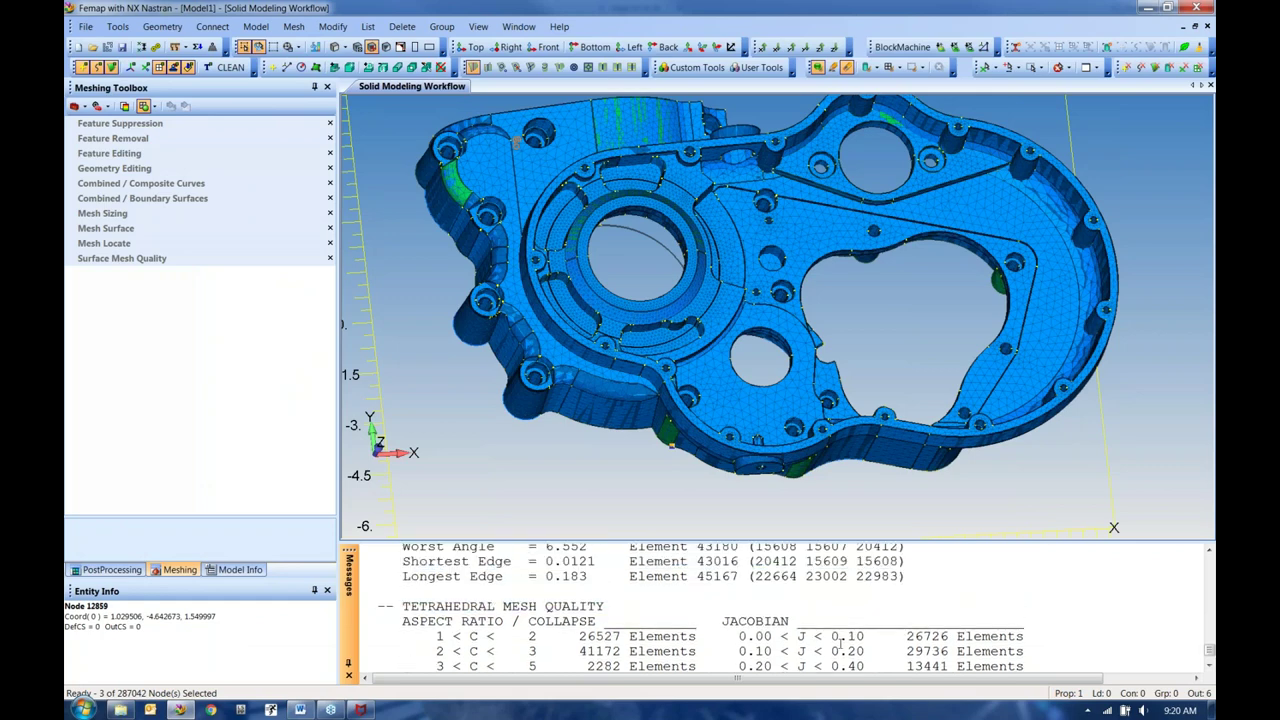
{"action": "scroll", "coordinate": [840, 642], "scroll_direction": "up", "scroll_amount": 1}
{"action": "scroll", "coordinate": [840, 642], "scroll_direction": "down", "scroll_amount": 5}
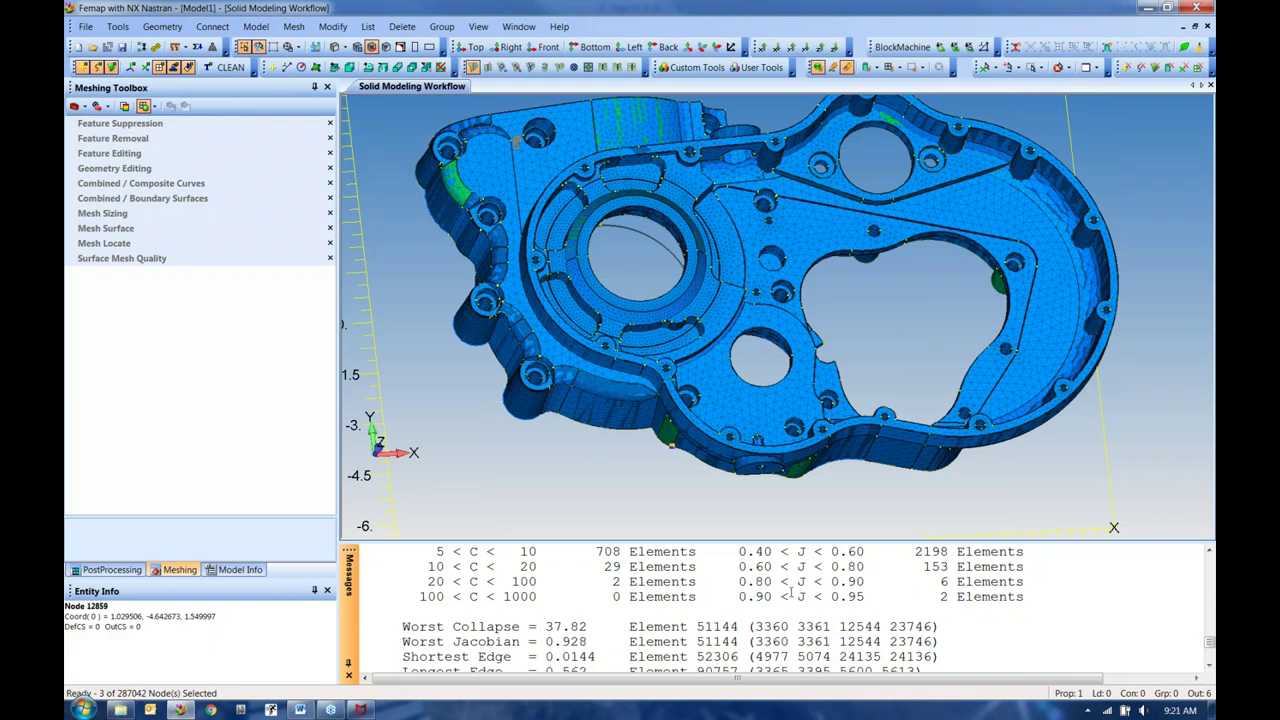
{"action": "scroll", "coordinate": [851, 592], "scroll_direction": "up", "scroll_amount": 3}
{"action": "scroll", "coordinate": [858, 605], "scroll_direction": "down", "scroll_amount": 2}
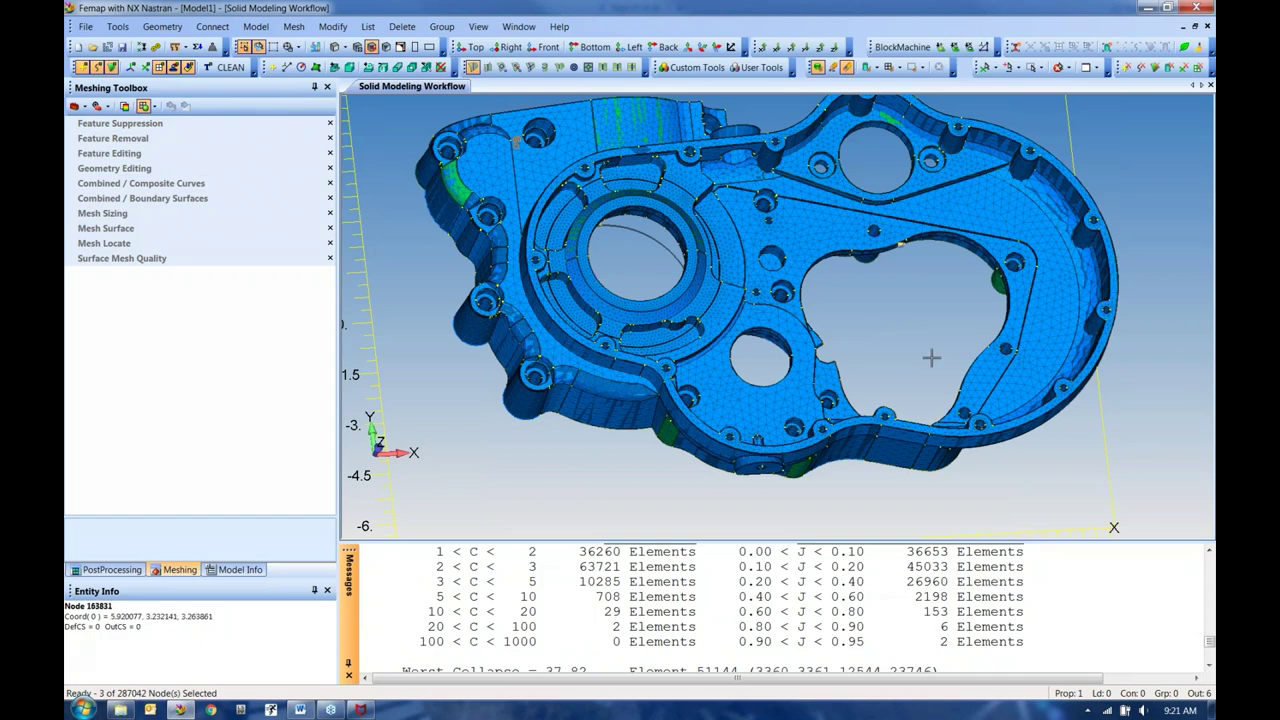
Step: Hide the mesh elements to expose the housing geometry around the marked problem nodes at the small rounded slot
{"action": "middle_click_drag", "start_coordinate": [919, 357], "coordinate": [937, 324]}
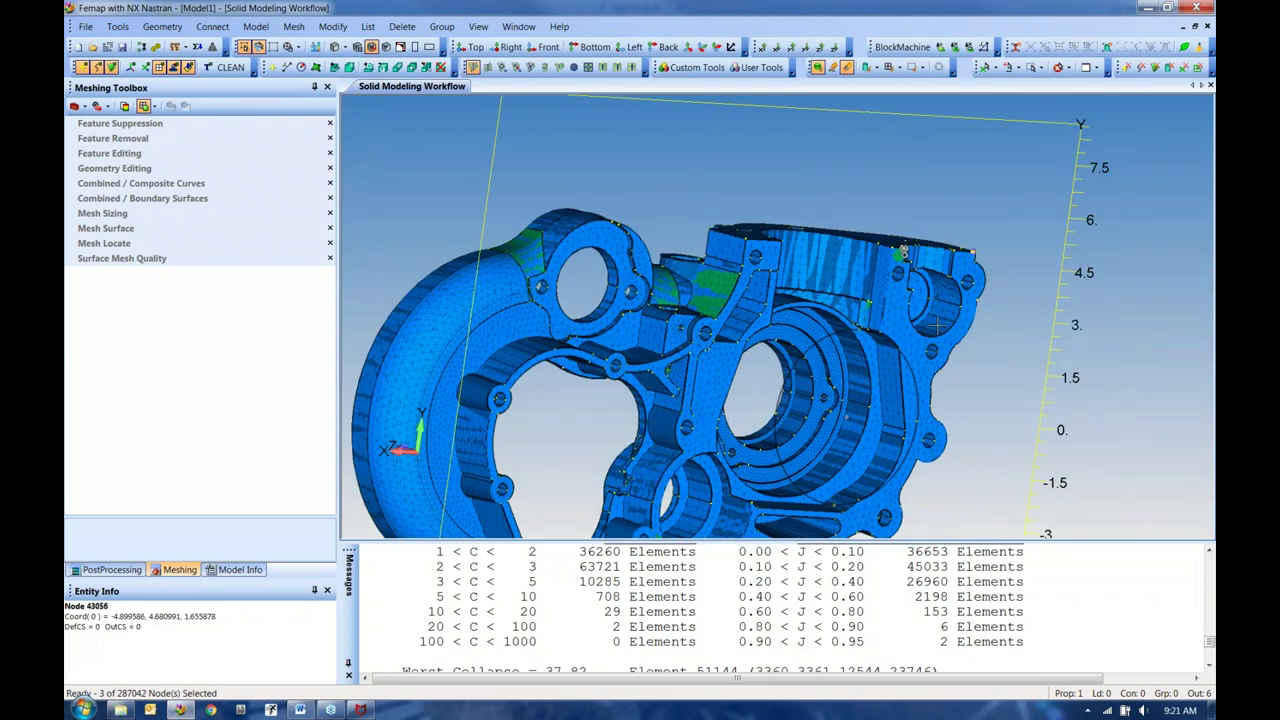
{"action": "scroll", "coordinate": [937, 325], "scroll_direction": "up", "scroll_amount": 5}
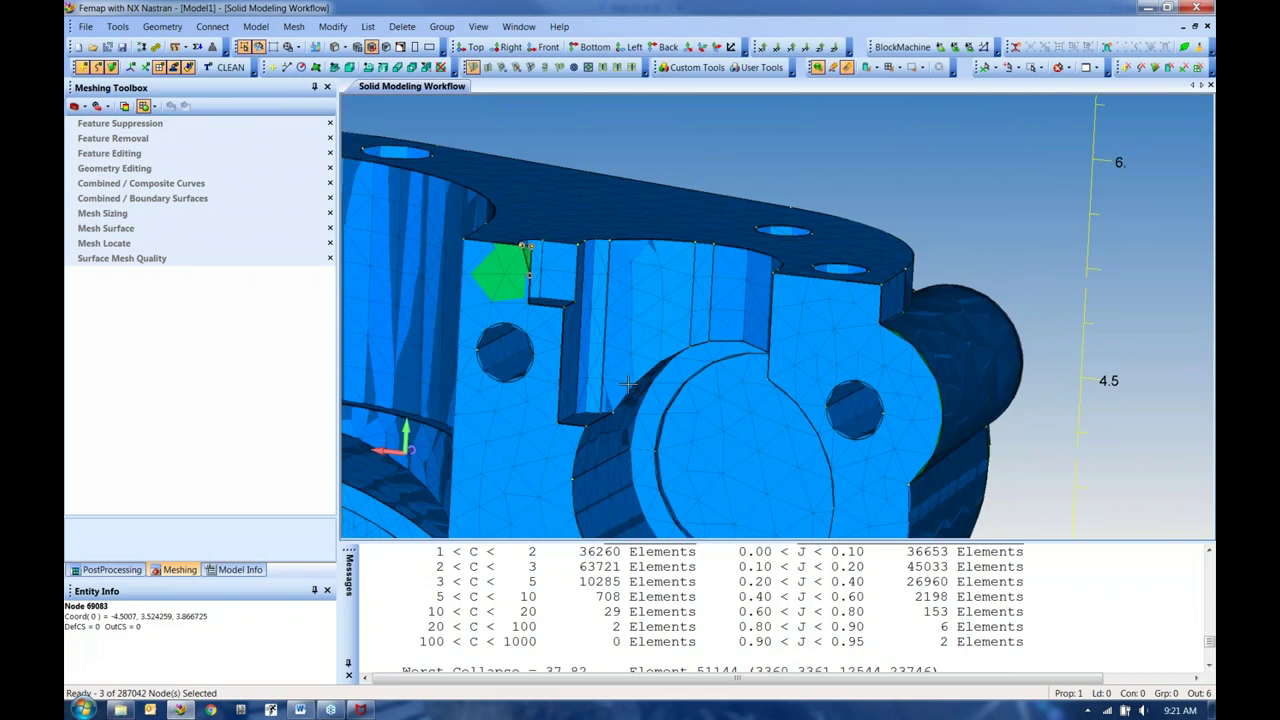
{"action": "scroll", "coordinate": [628, 383], "scroll_direction": "up", "scroll_amount": 5}
{"action": "middle_click_drag", "start_coordinate": [699, 487], "coordinate": [720, 525]}
{"action": "scroll", "coordinate": [727, 537], "scroll_direction": "up", "scroll_amount": 3}
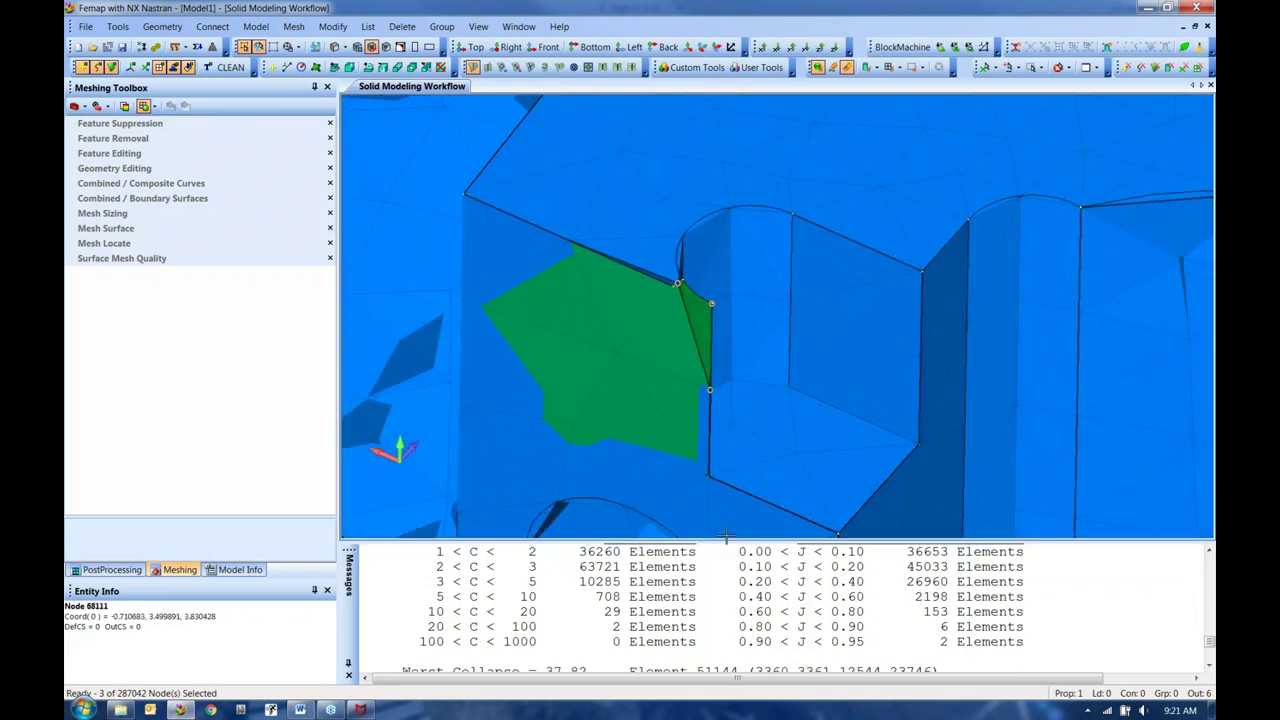
{"action": "left_click", "coordinate": [159, 69]}
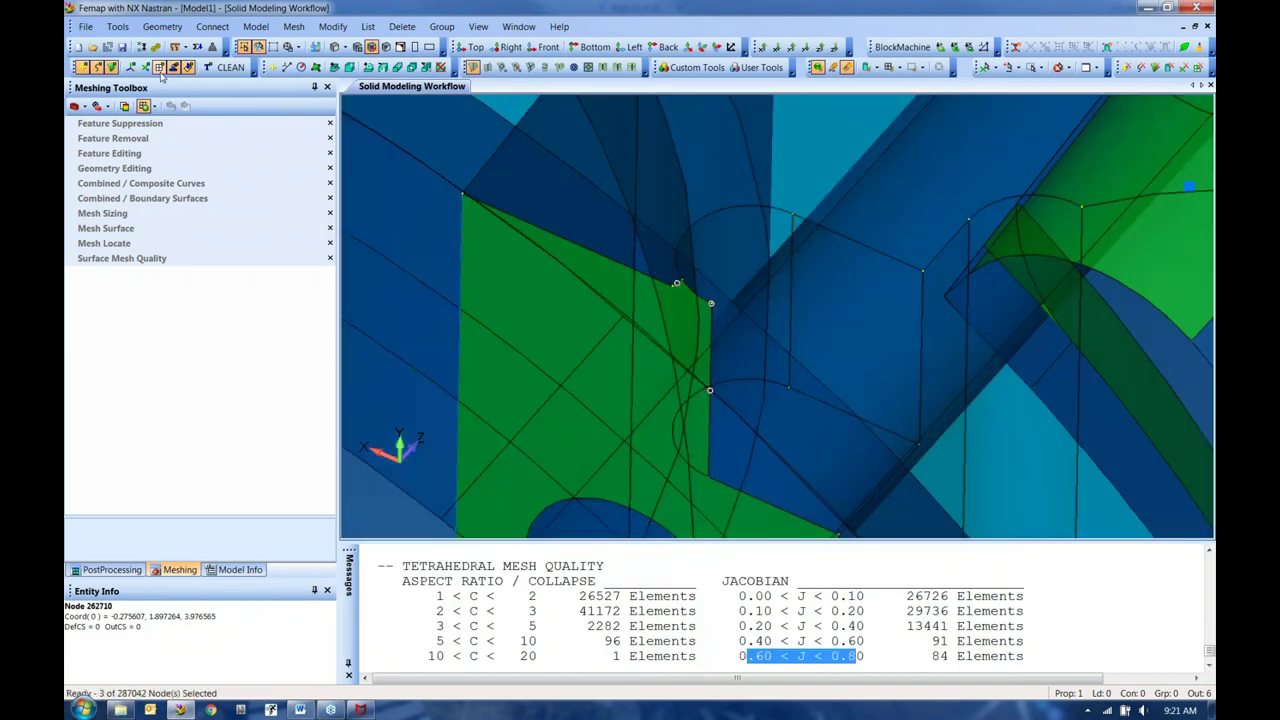
{"action": "middle_click_drag", "start_coordinate": [793, 378], "coordinate": [750, 340]}
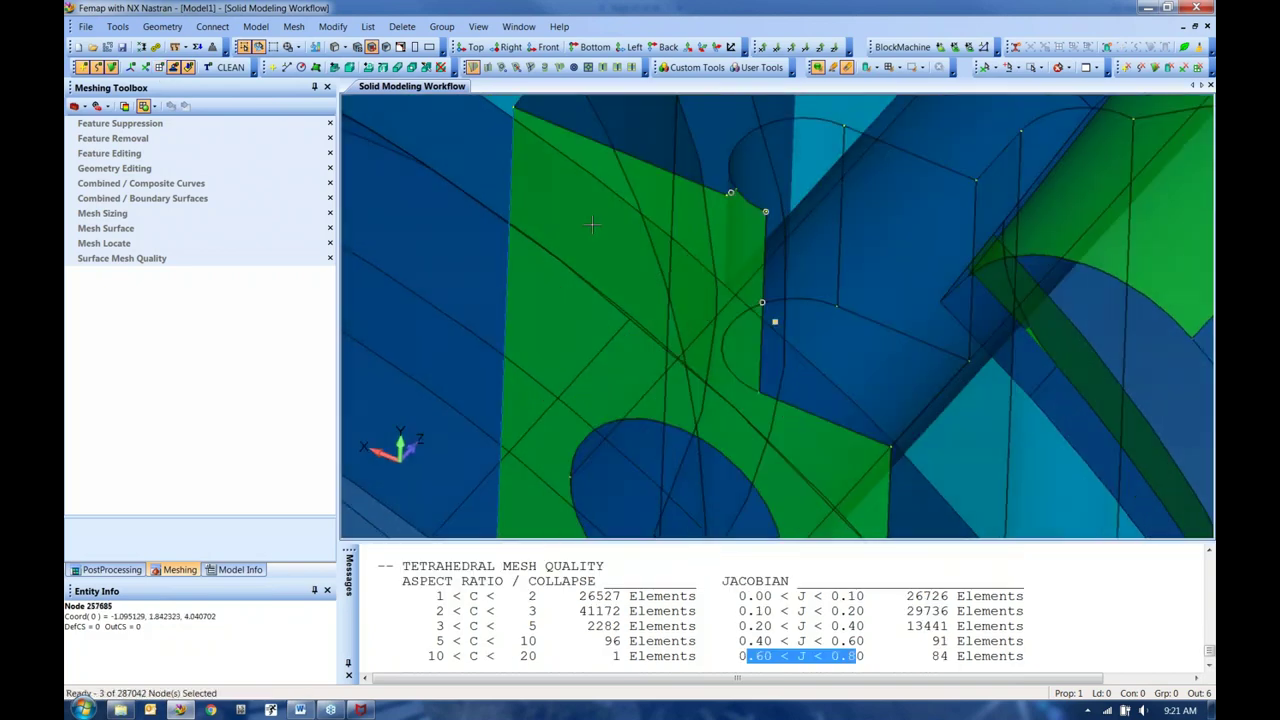
Step: Set the transparency of all surfaces to 0 percent and inspect the tiny sliver face at the rounded slot's corner
{"action": "left_click", "coordinate": [333, 26]}
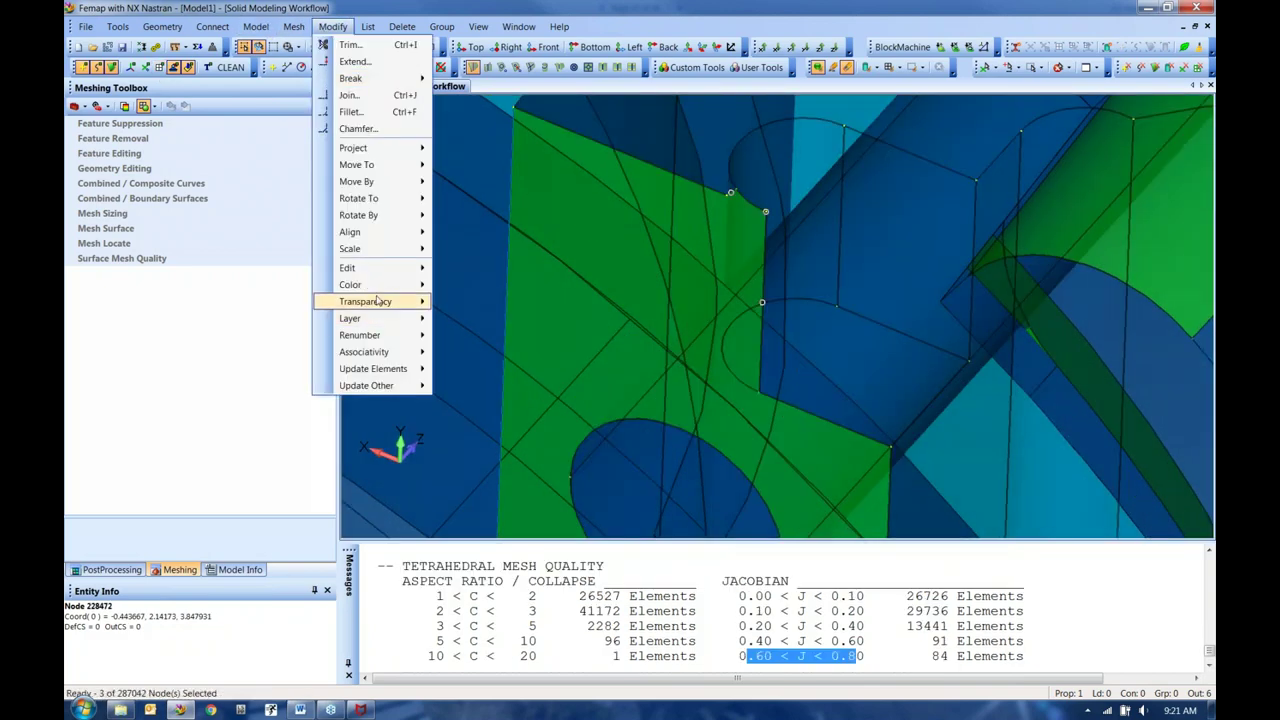
{"action": "mouse_move", "coordinate": [370, 301]}
{"action": "left_click", "coordinate": [476, 303]}
{"action": "left_click", "coordinate": [760, 640]}
{"action": "left_click", "coordinate": [730, 675]}
{"action": "left_click", "coordinate": [712, 662]}
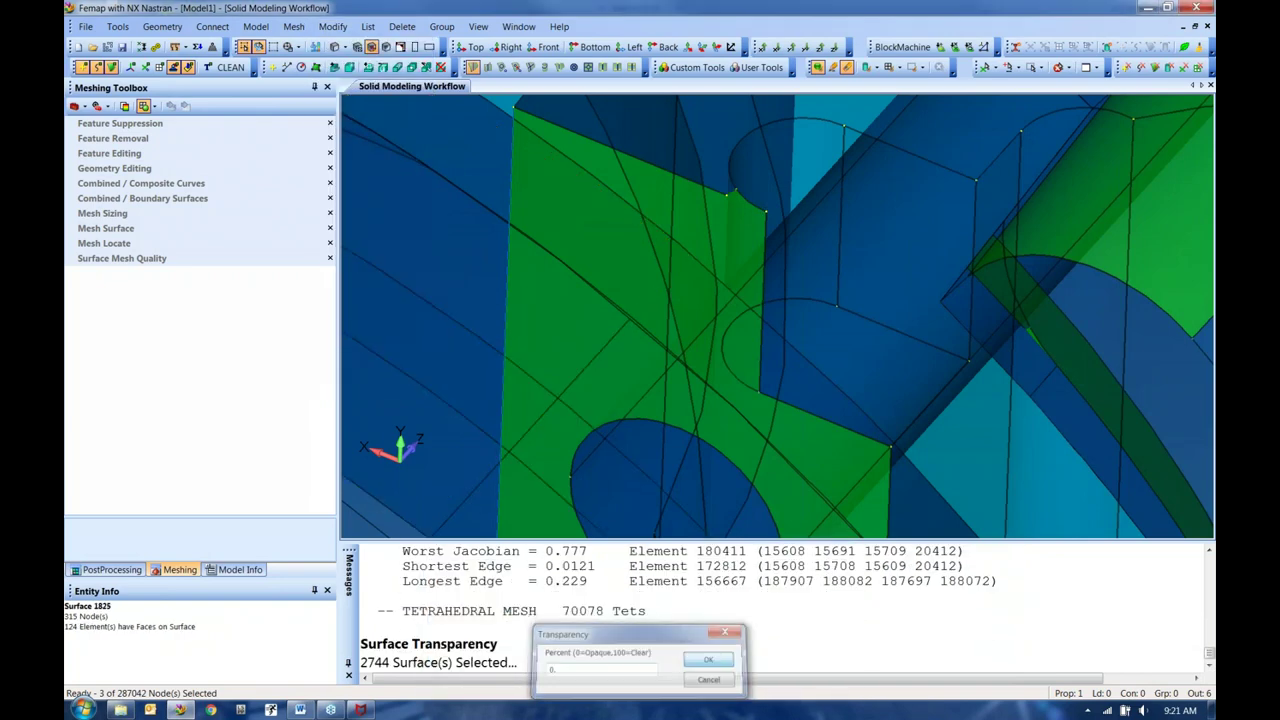
{"action": "middle_click_drag", "start_coordinate": [724, 278], "coordinate": [748, 207]}
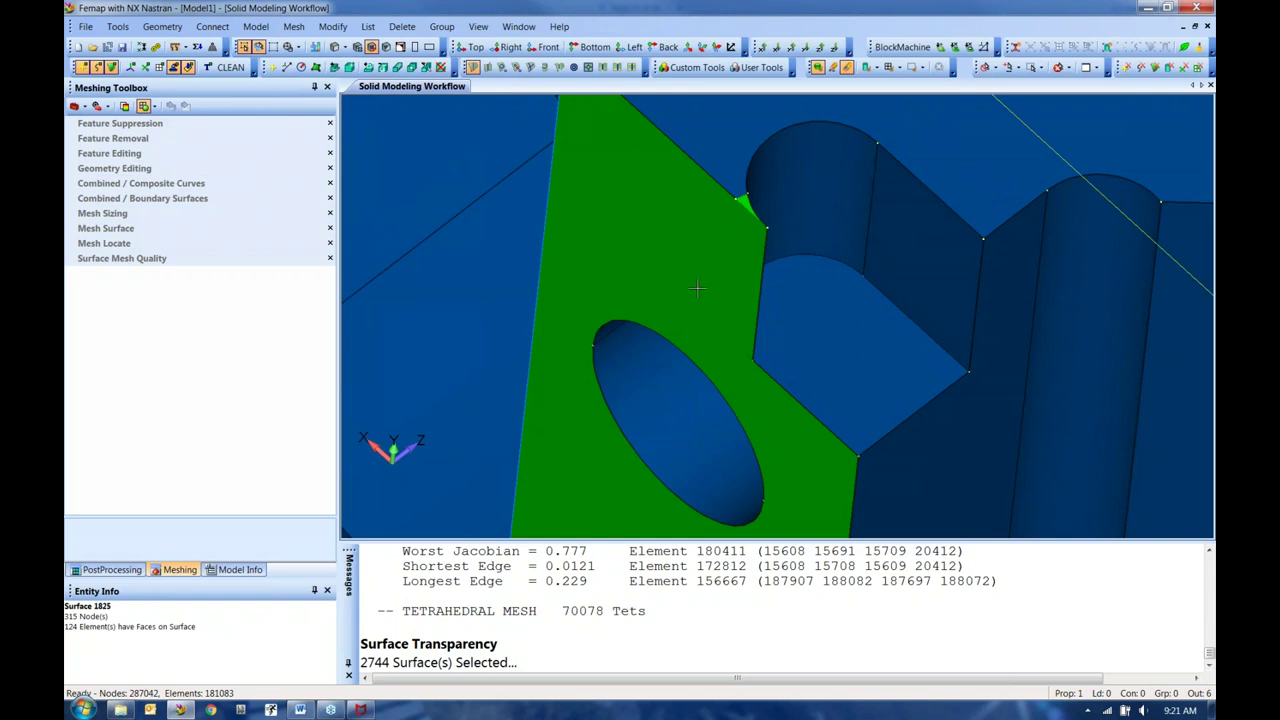
{"action": "middle_click_drag", "start_coordinate": [697, 288], "coordinate": [721, 215]}
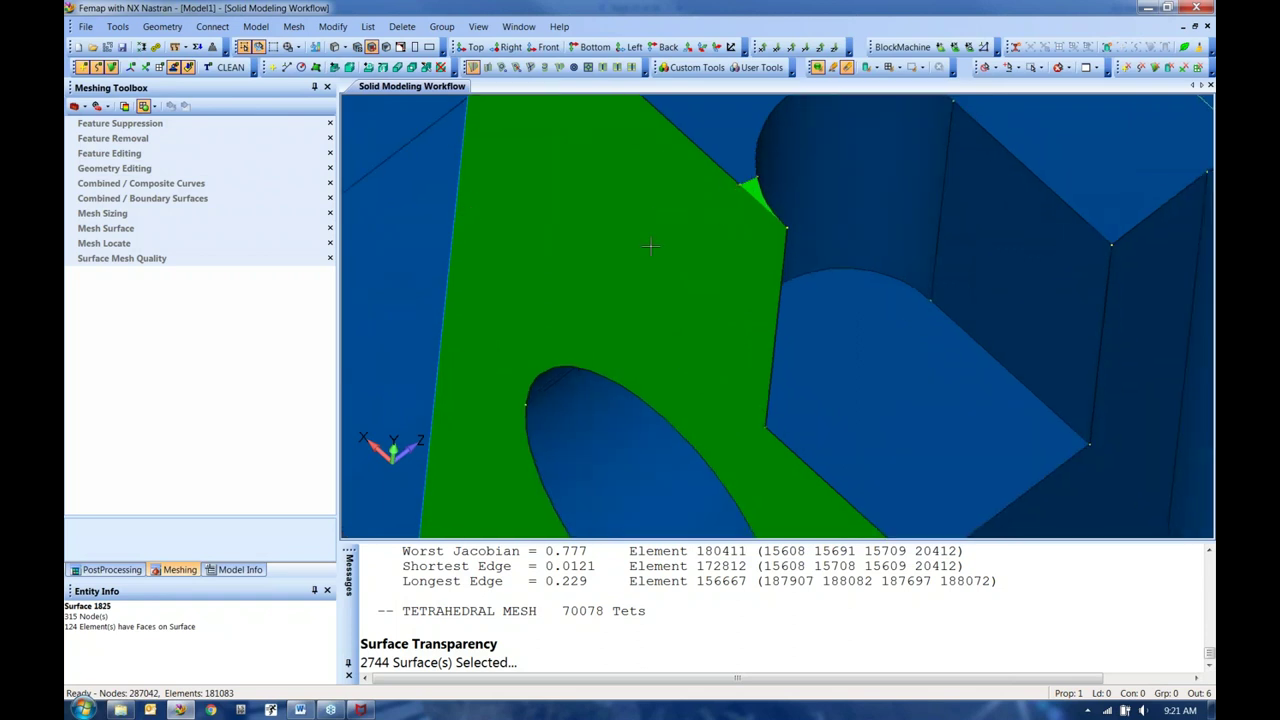
{"action": "middle_click_drag", "start_coordinate": [650, 245], "coordinate": [616, 427]}
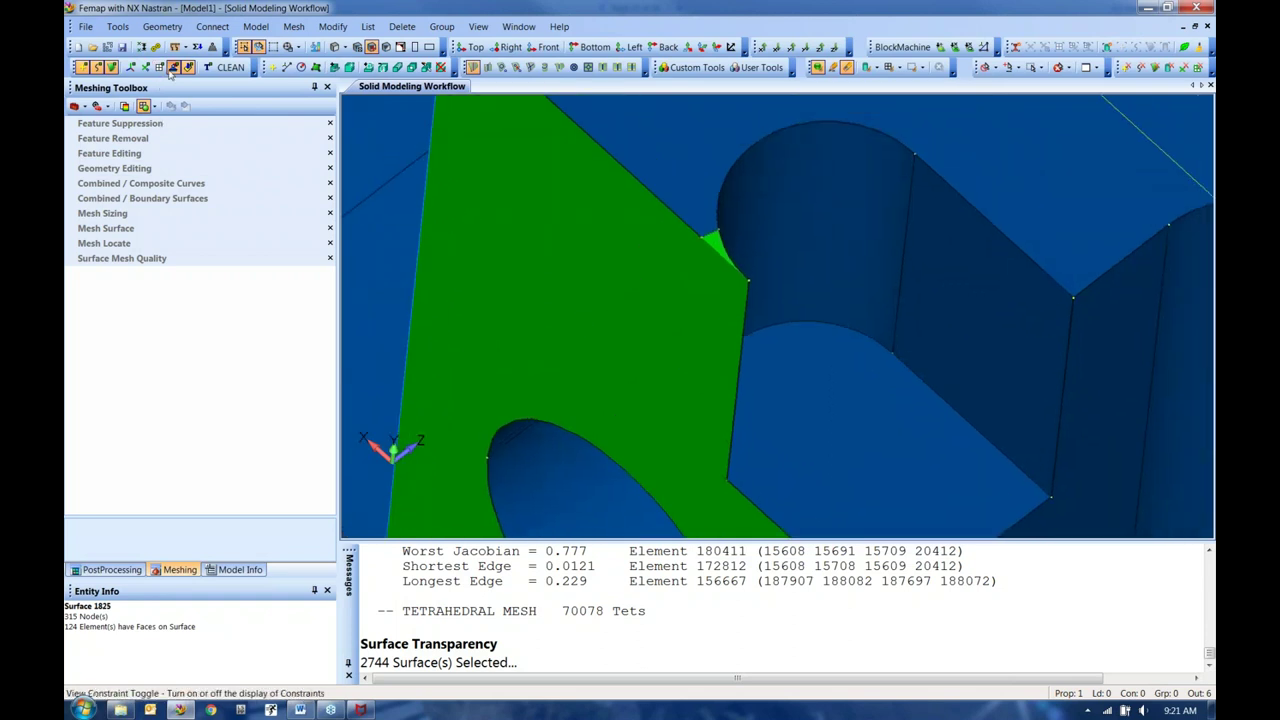
Step: Redisplay the mesh elements and examine how they follow the curves around the sliver at the rounded slot's corner
{"action": "left_click", "coordinate": [125, 67]}
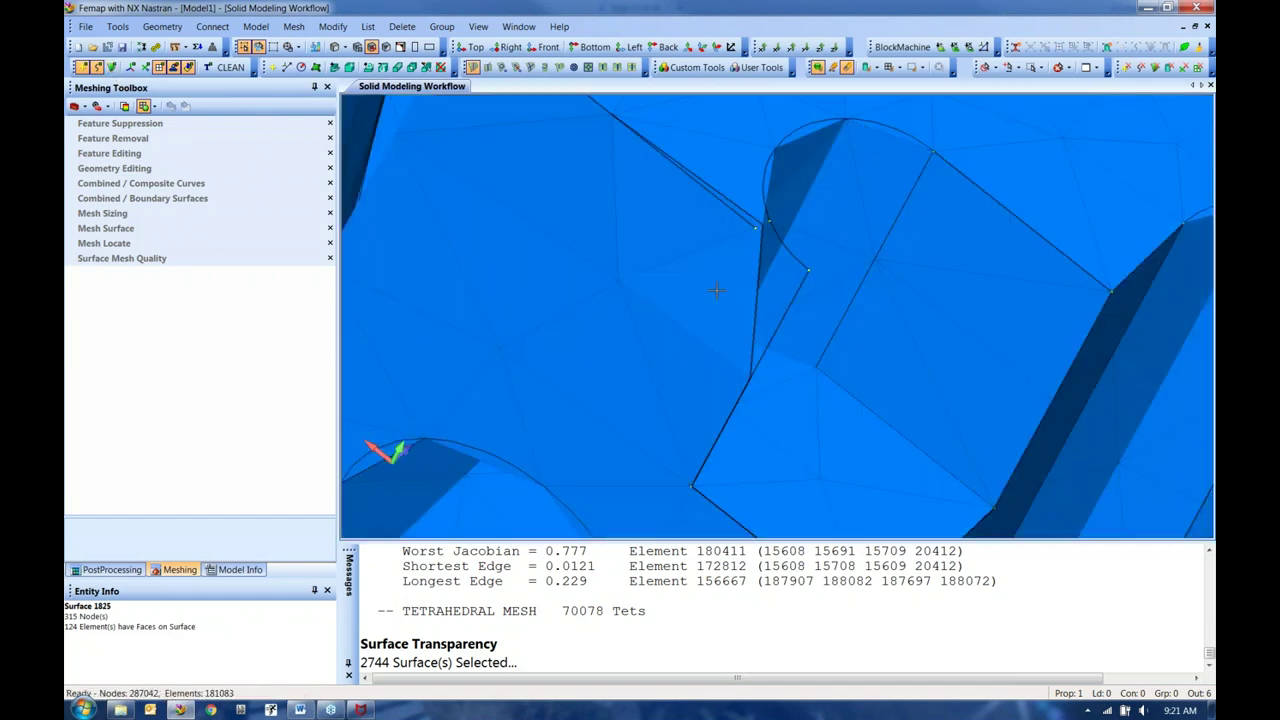
{"action": "middle_click_drag", "start_coordinate": [716, 290], "coordinate": [577, 417]}
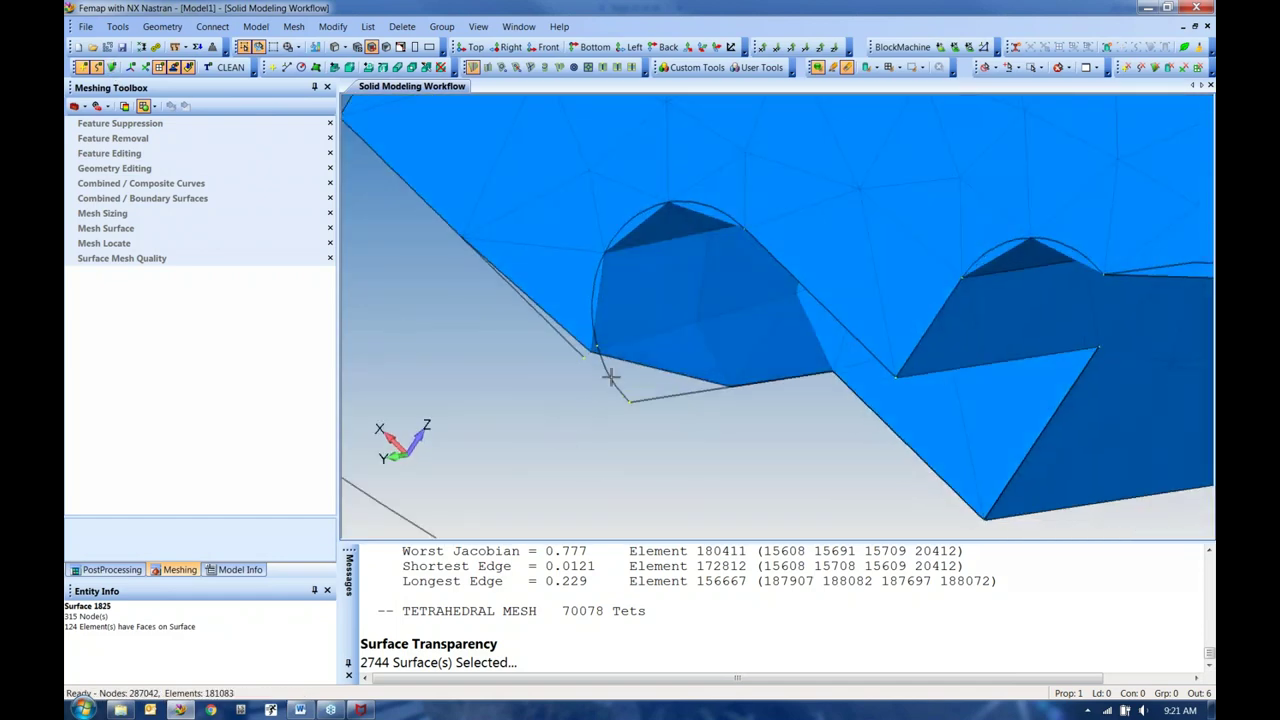
{"action": "middle_click_drag", "start_coordinate": [594, 371], "coordinate": [586, 538]}
{"action": "middle_click_drag", "start_coordinate": [533, 445], "coordinate": [593, 463], "text": "ctrl"}
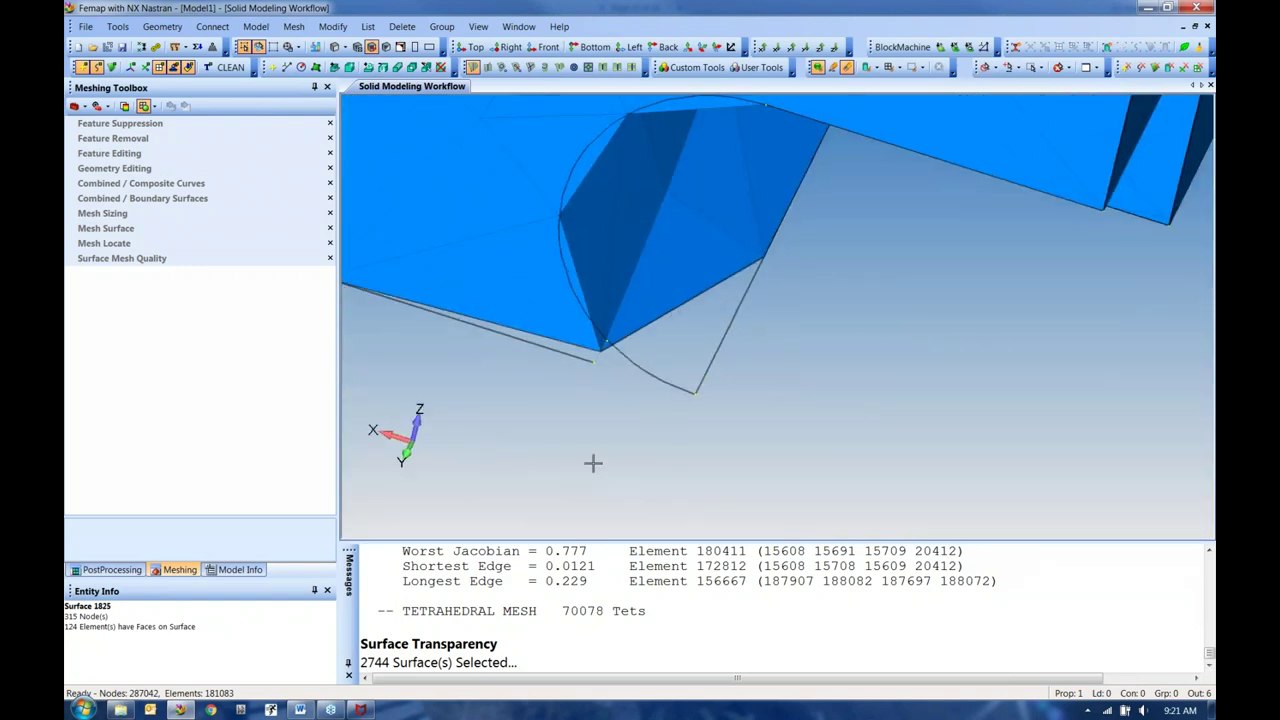
Step: Switch to the Word workflow document, read the page on troubleshooting bad geometry with brute force tet meshing, and return to Femap
{"action": "left_click", "coordinate": [300, 709]}
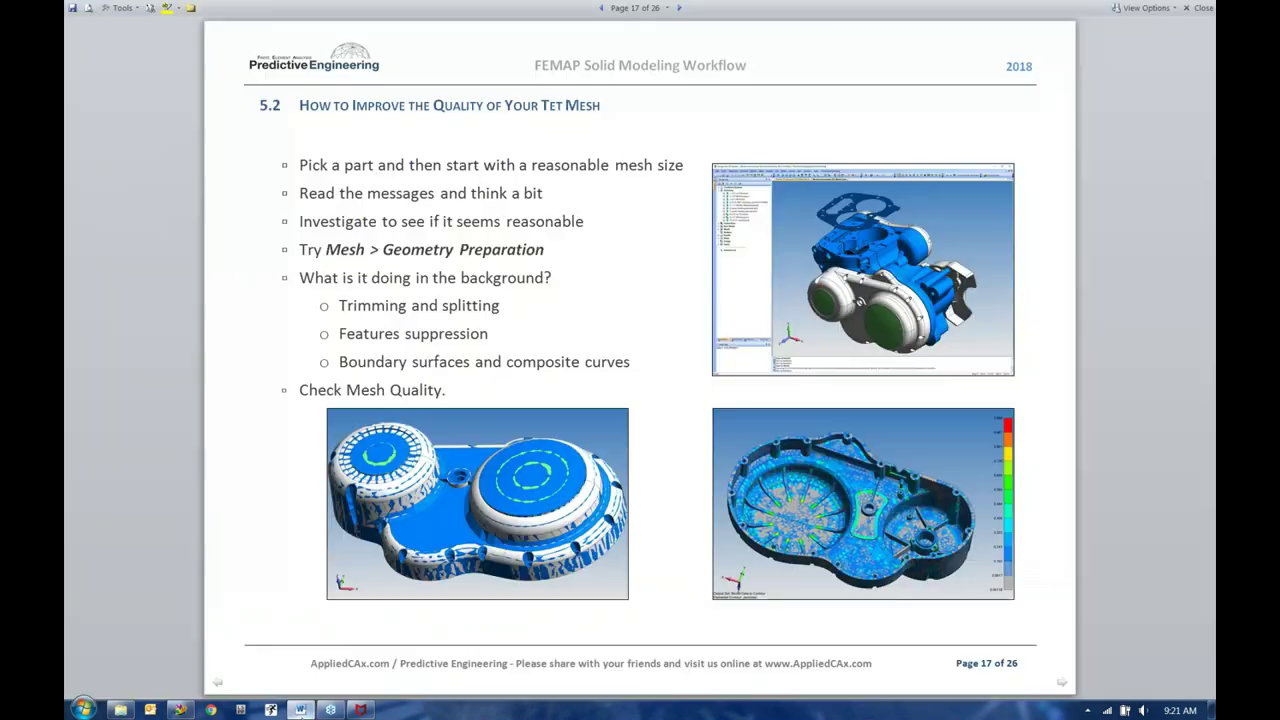
{"action": "scroll", "coordinate": [396, 577], "scroll_direction": "down", "scroll_amount": 1}
{"action": "scroll", "coordinate": [396, 577], "scroll_direction": "down", "scroll_amount": 2}
{"action": "scroll", "coordinate": [390, 605], "scroll_direction": "up", "scroll_amount": 2}
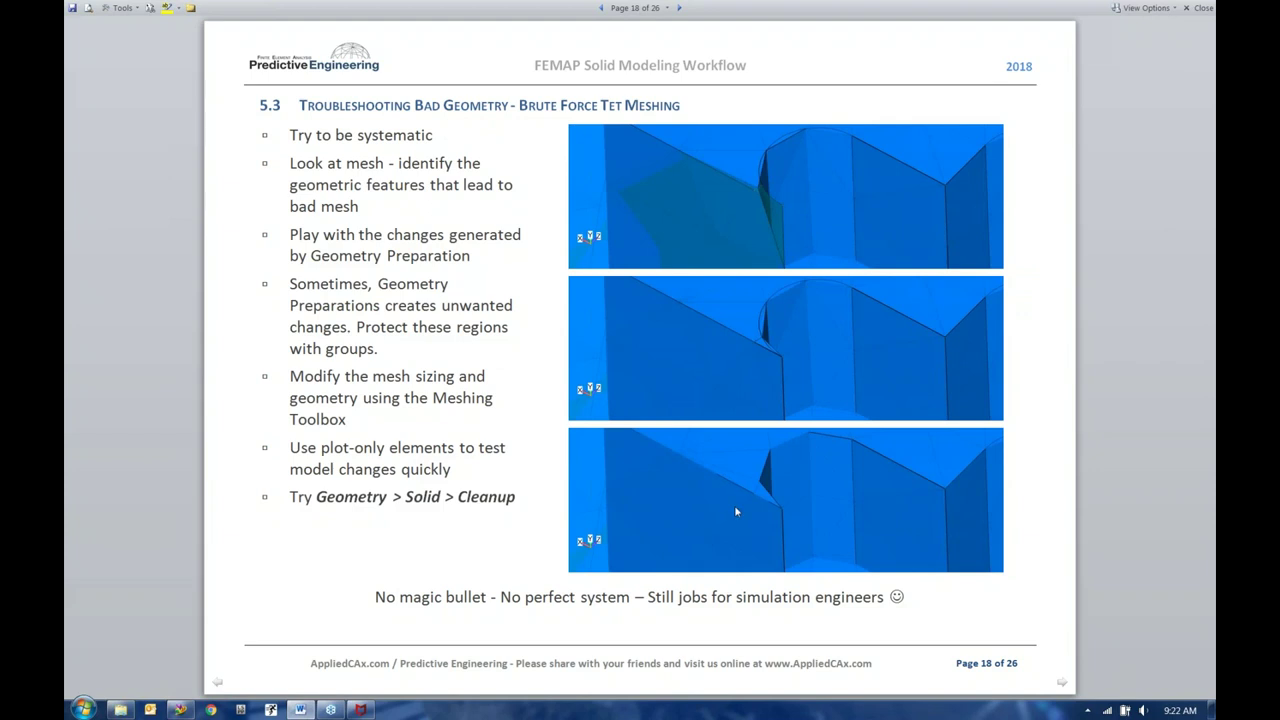
{"action": "key", "text": "alt+Tab"}
Step: Remove the sliver face at the slot's corner from its boundary surface with automatic remeshing, and load the problem nodes into the selector
{"action": "middle_click_drag", "start_coordinate": [613, 362], "coordinate": [626, 378]}
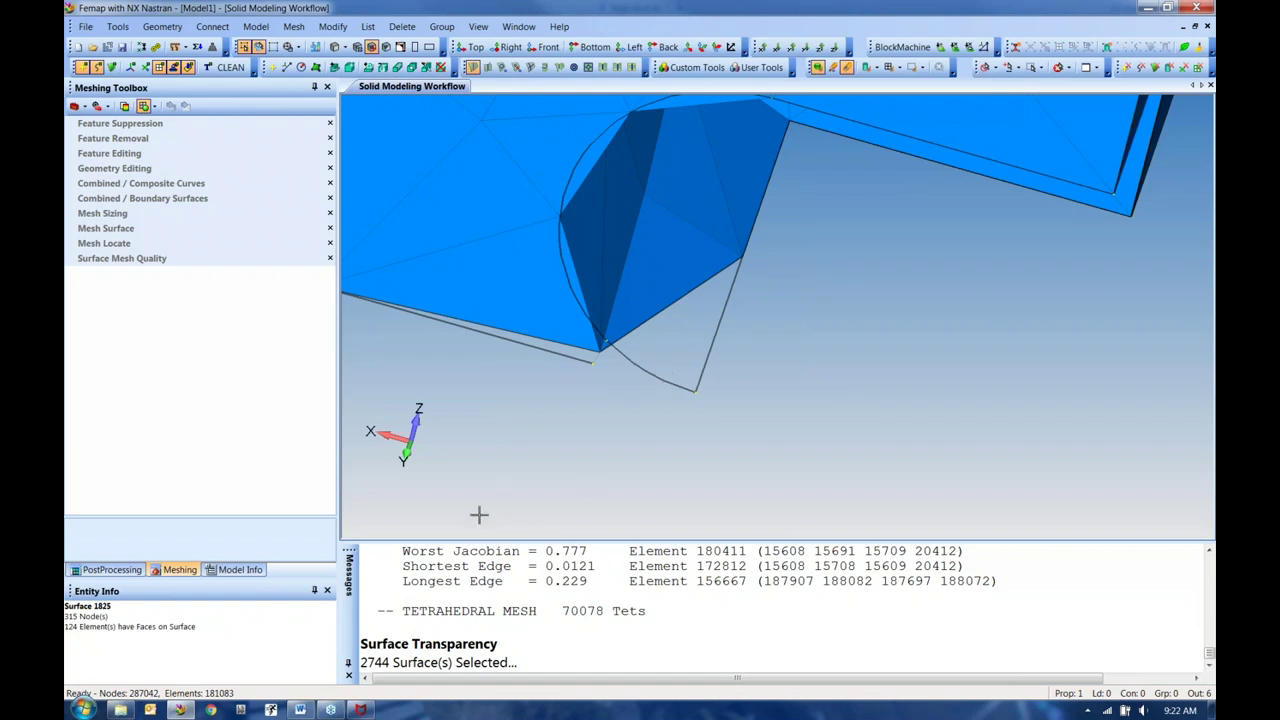
{"action": "left_click", "coordinate": [170, 199]}
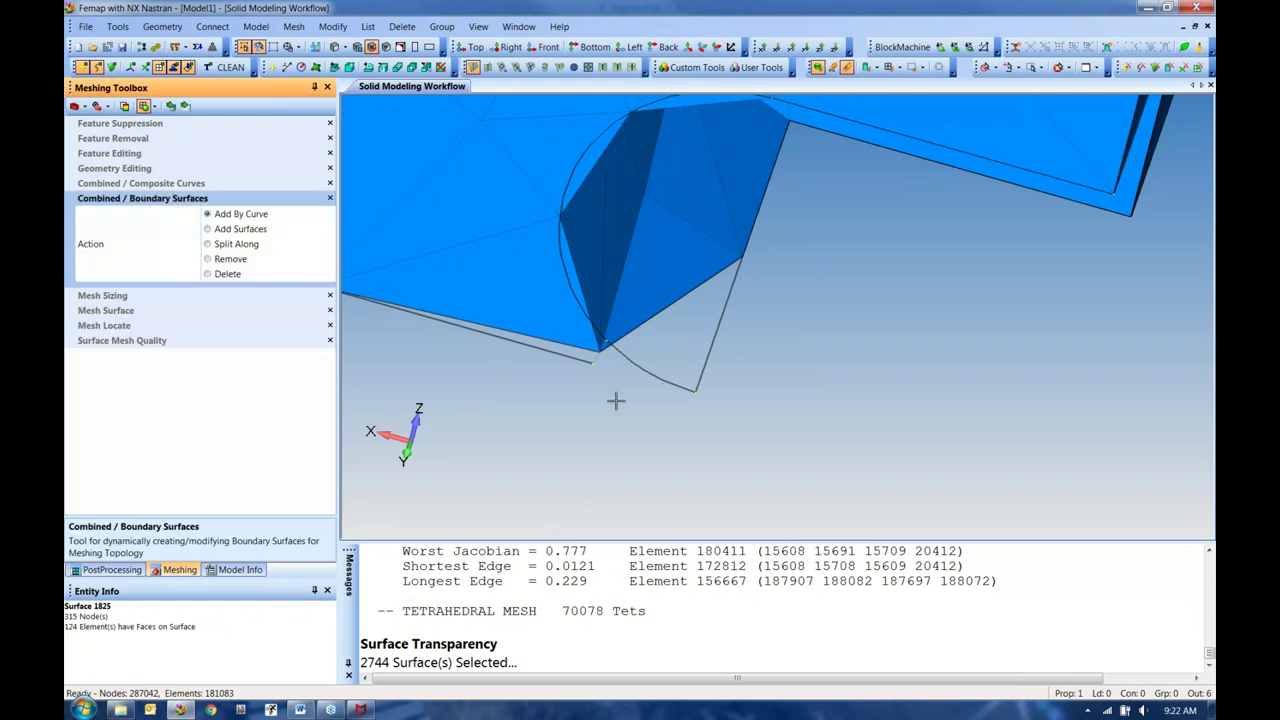
{"action": "left_click", "coordinate": [228, 260]}
{"action": "left_click", "coordinate": [228, 260]}
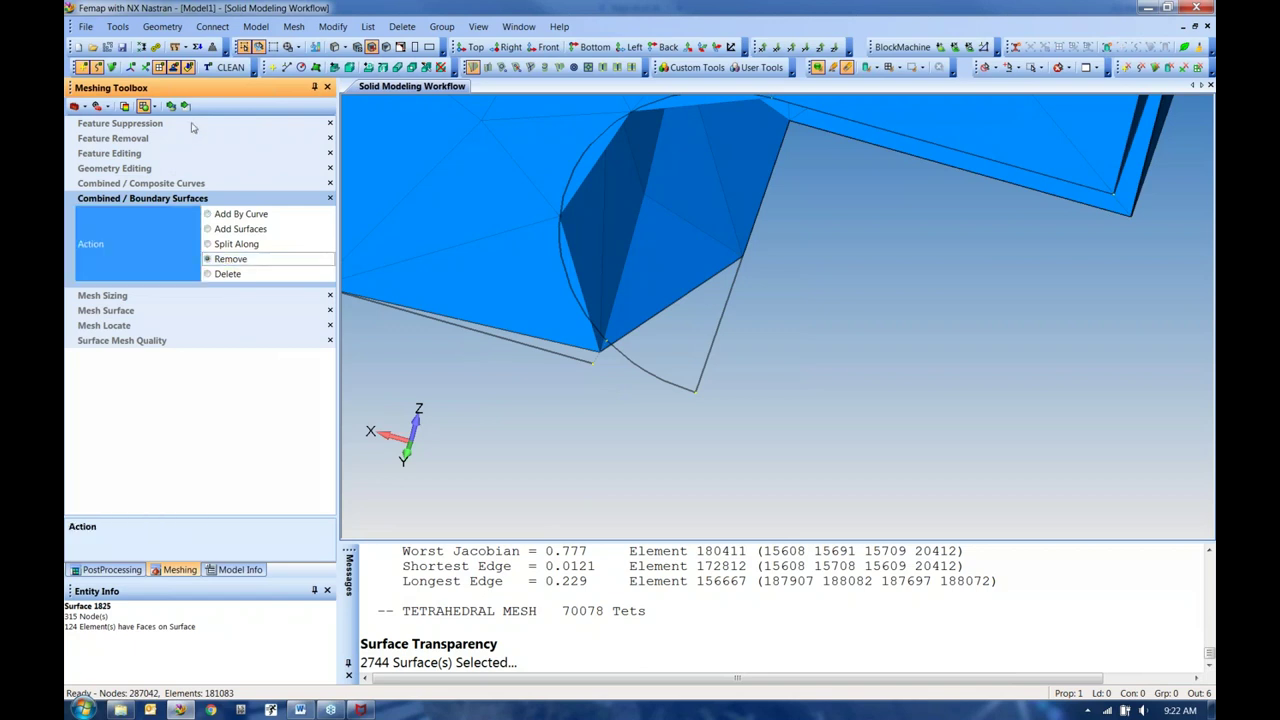
{"action": "left_click", "coordinate": [613, 360]}
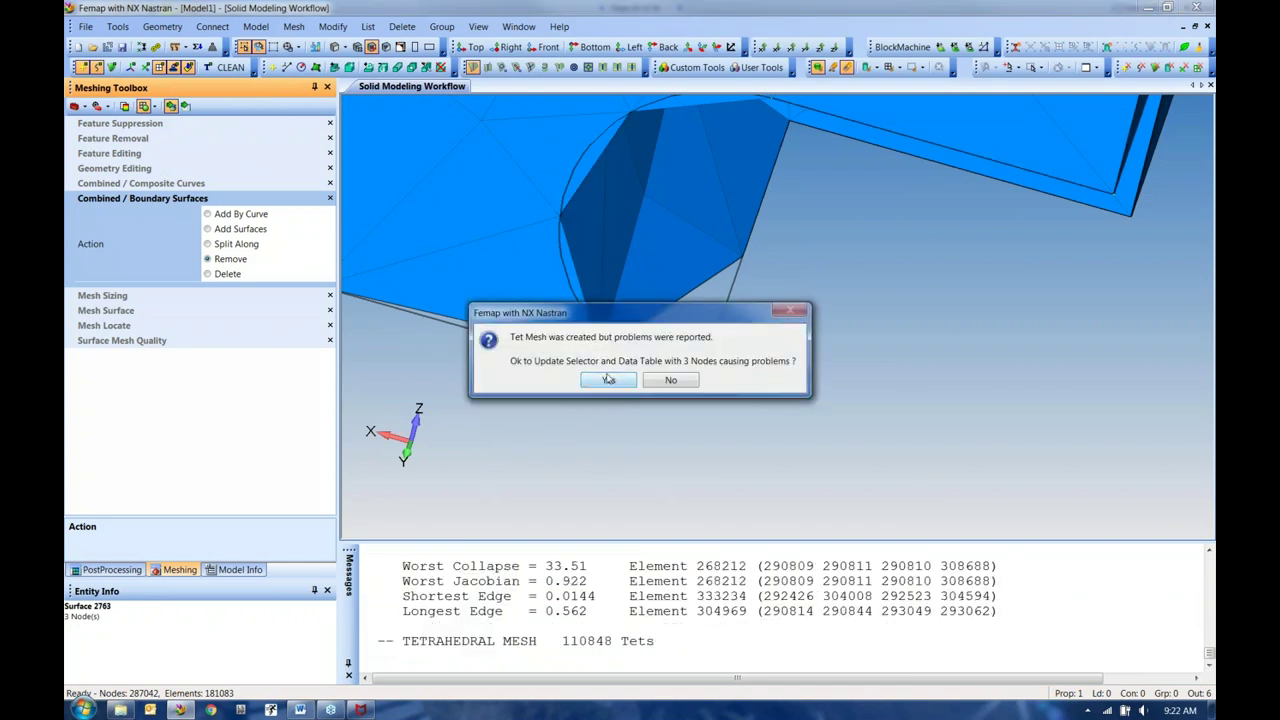
{"action": "left_click", "coordinate": [608, 379]}
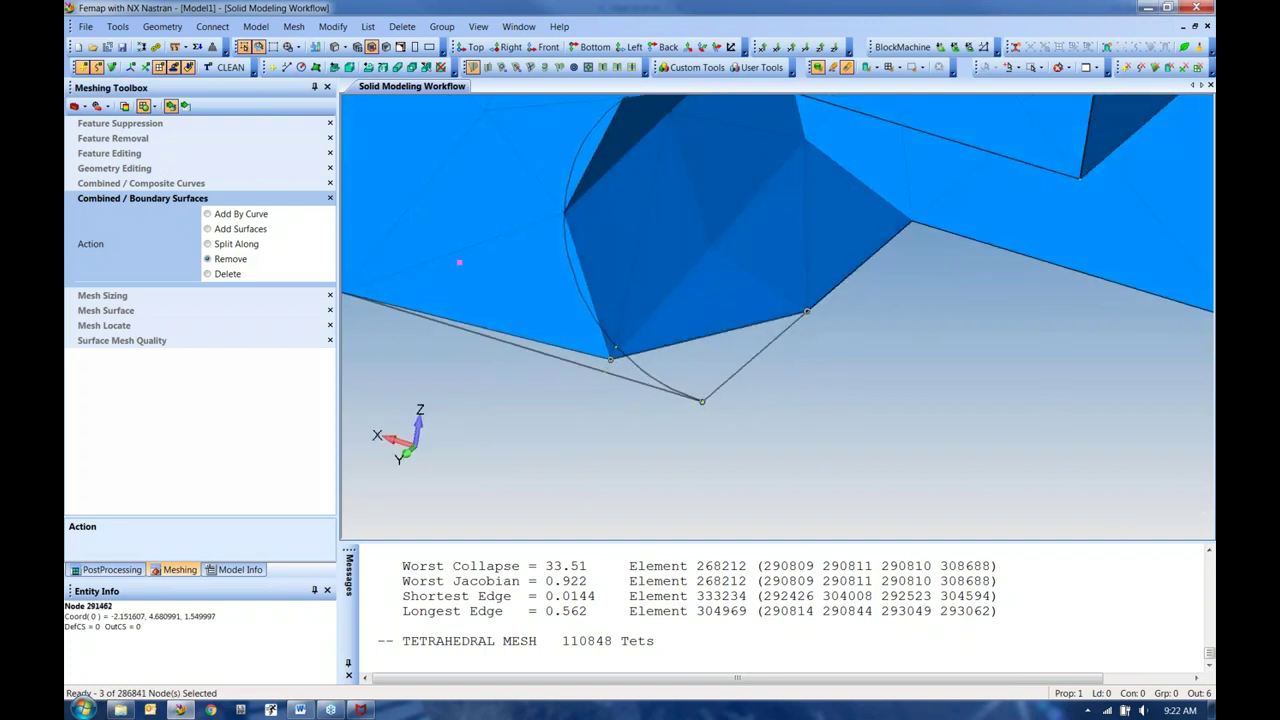
Step: Suppress the short curve beside the slot's sliver corner so the solid remeshes, and inspect the new mesh around the slot
{"action": "scroll", "coordinate": [620, 388], "scroll_direction": "up", "scroll_amount": 5}
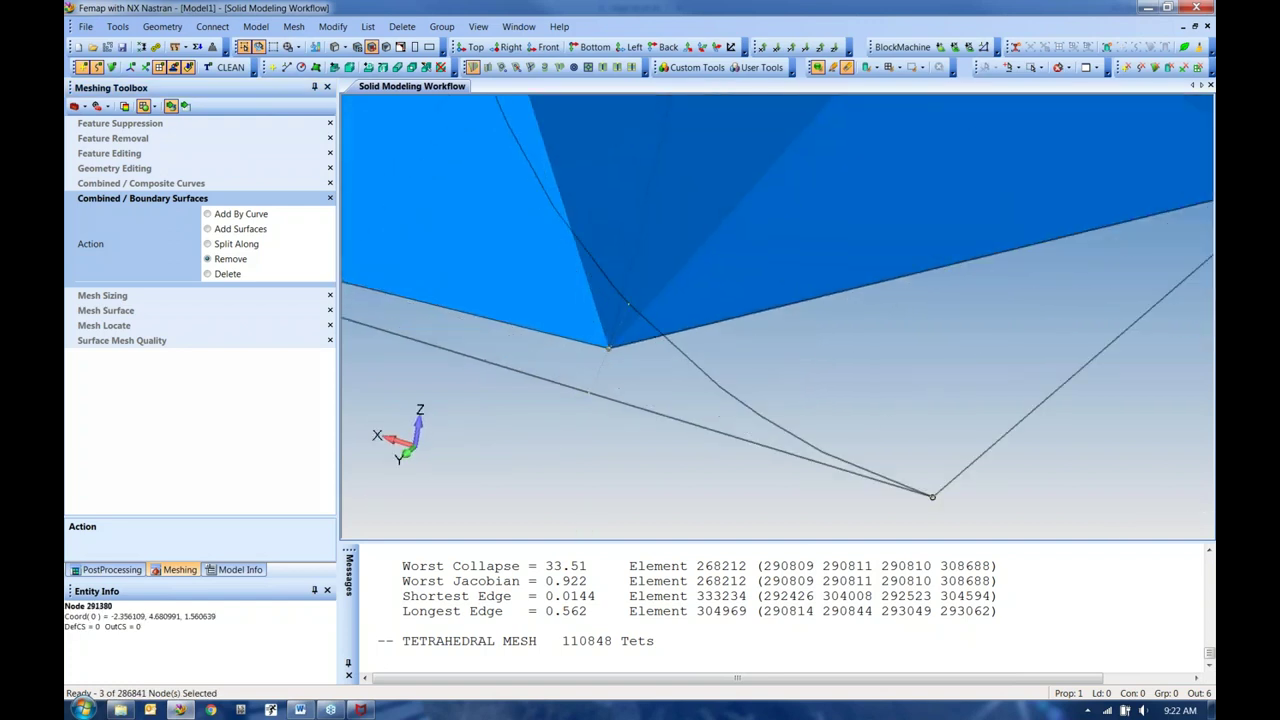
{"action": "scroll", "coordinate": [625, 367], "scroll_direction": "up", "scroll_amount": 3}
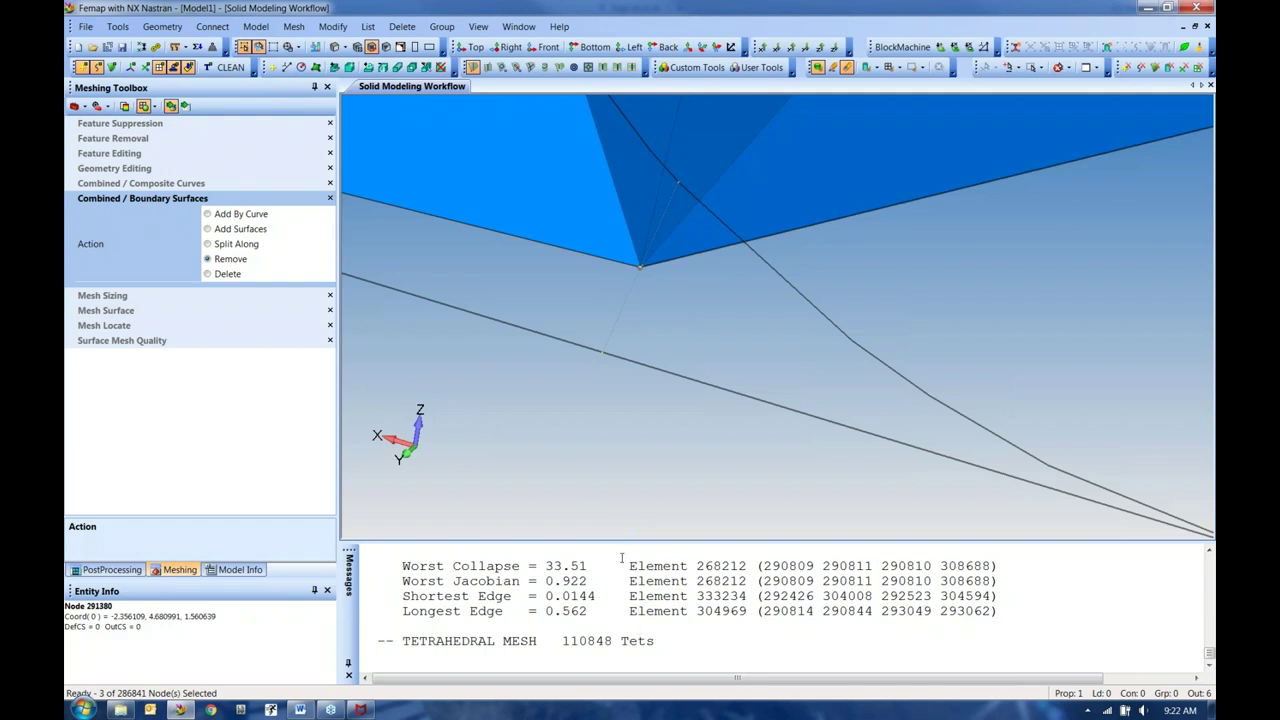
{"action": "left_click", "coordinate": [119, 124]}
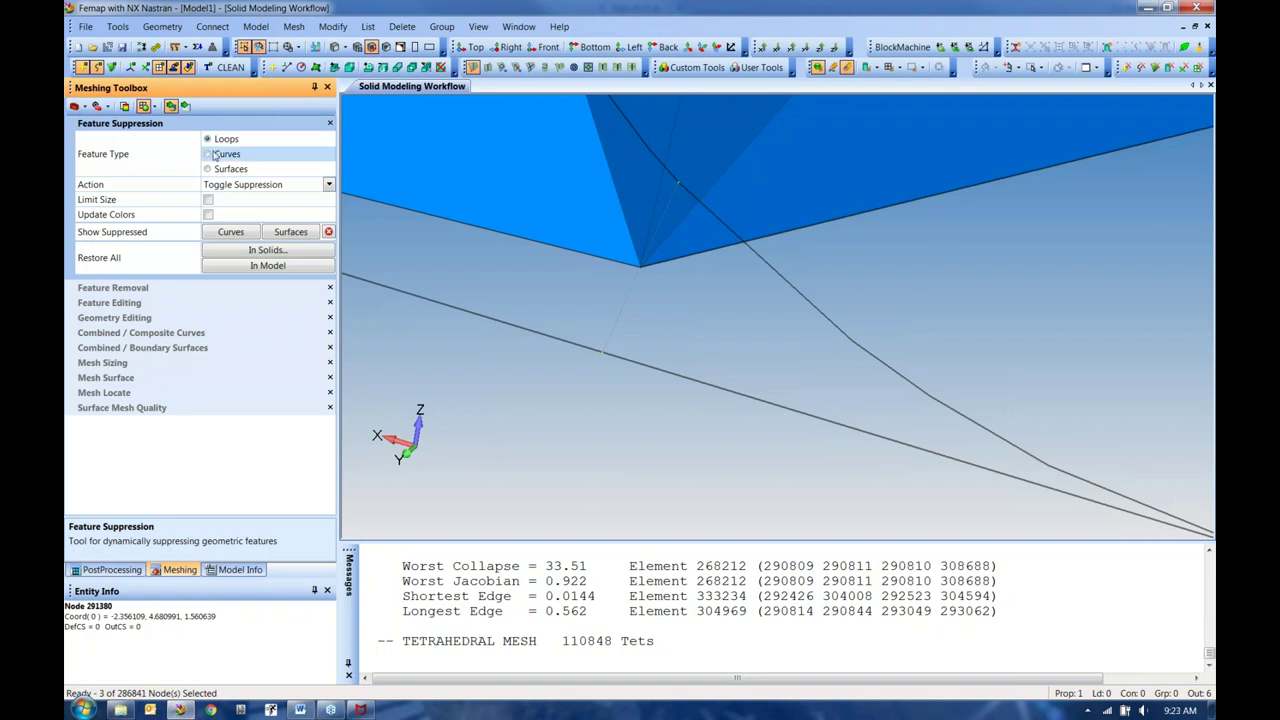
{"action": "left_click", "coordinate": [208, 154]}
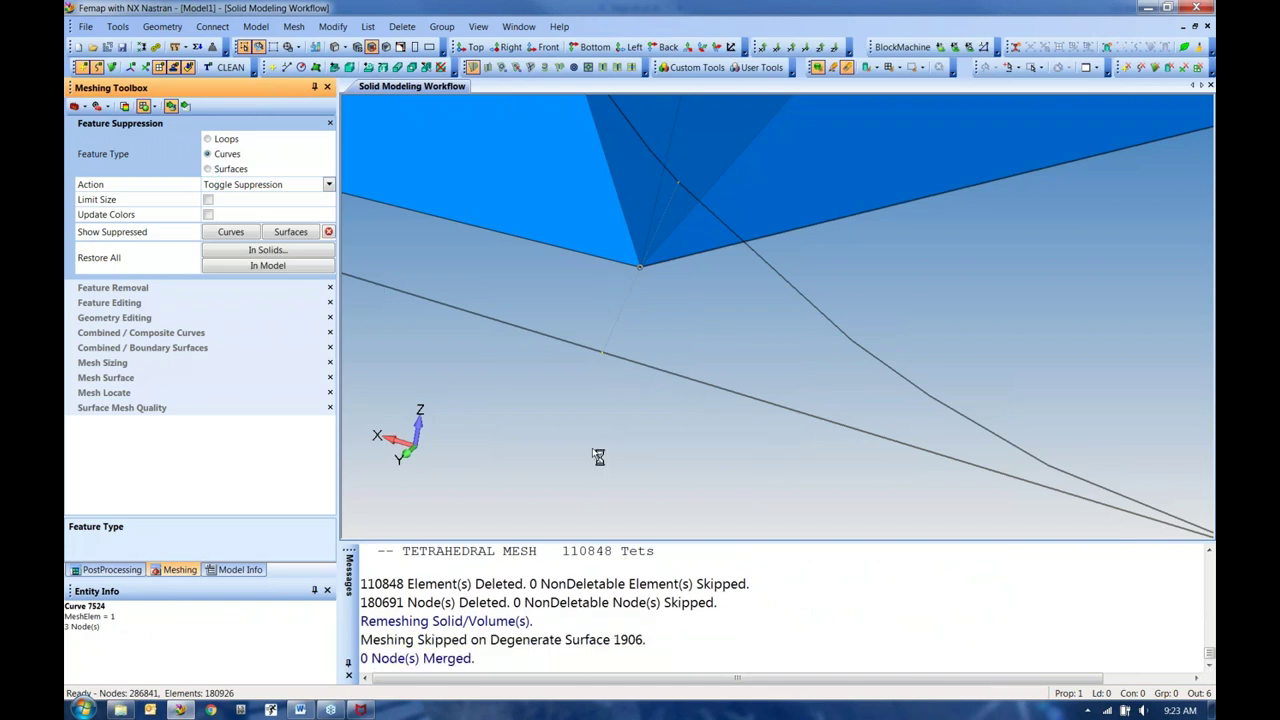
{"action": "mouse_move", "coordinate": [658, 390]}
{"action": "middle_mouse_down"}
{"action": "mouse_move", "coordinate": [722, 302]}
{"action": "mouse_move", "coordinate": [760, 349]}
{"action": "mouse_move", "coordinate": [832, 298]}
{"action": "mouse_move", "coordinate": [766, 306]}
{"action": "mouse_move", "coordinate": [752, 460]}
{"action": "middle_mouse_up"}
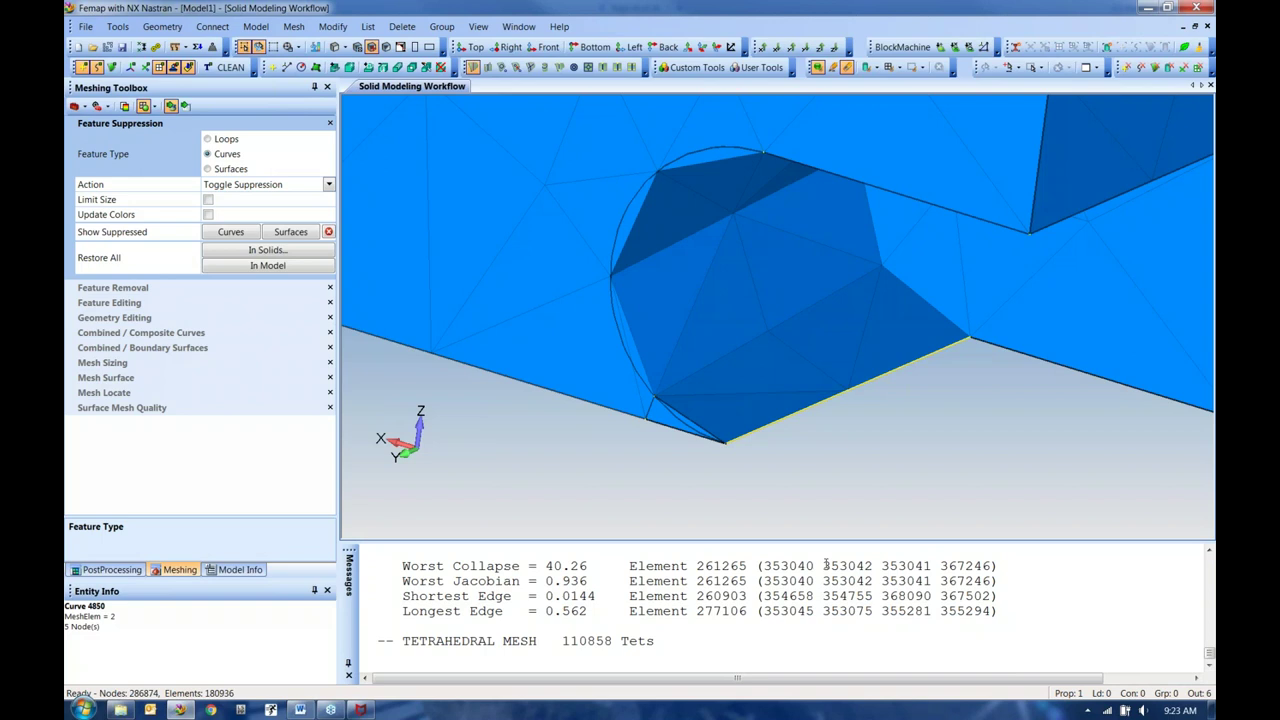
{"action": "middle_click_drag", "start_coordinate": [777, 380], "coordinate": [785, 285]}
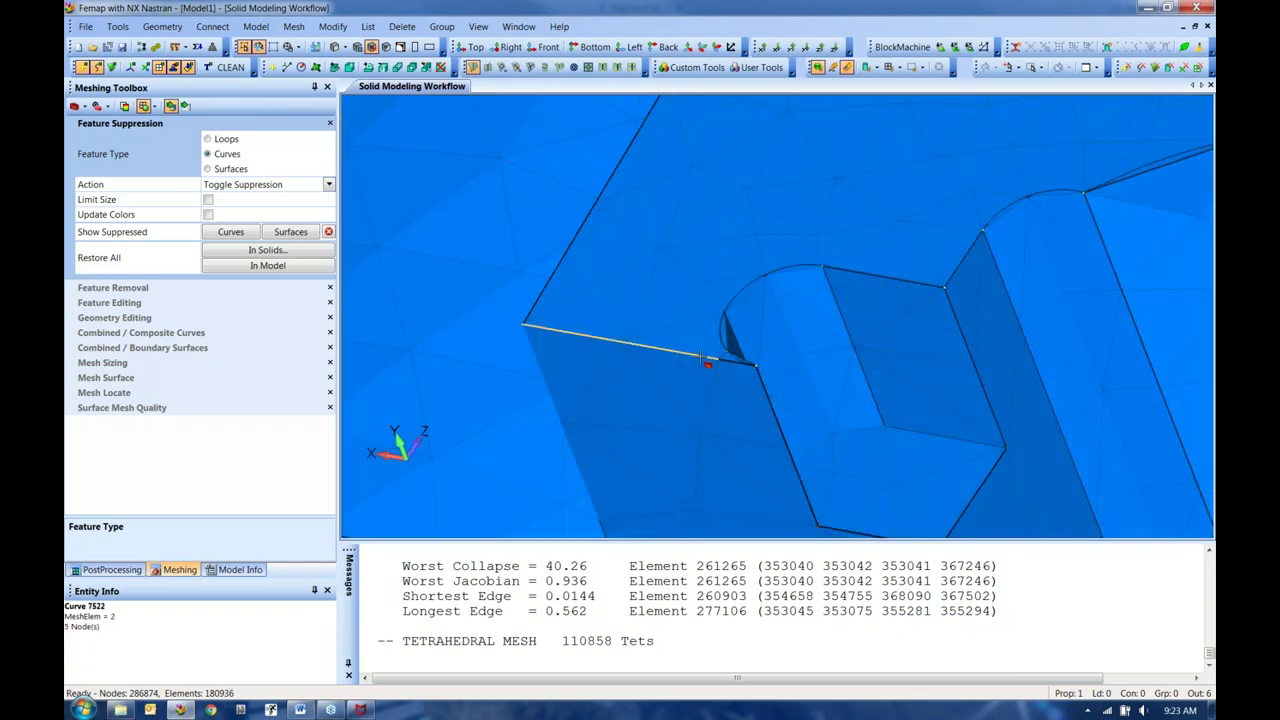
{"action": "middle_click_drag", "start_coordinate": [700, 358], "coordinate": [700, 492]}
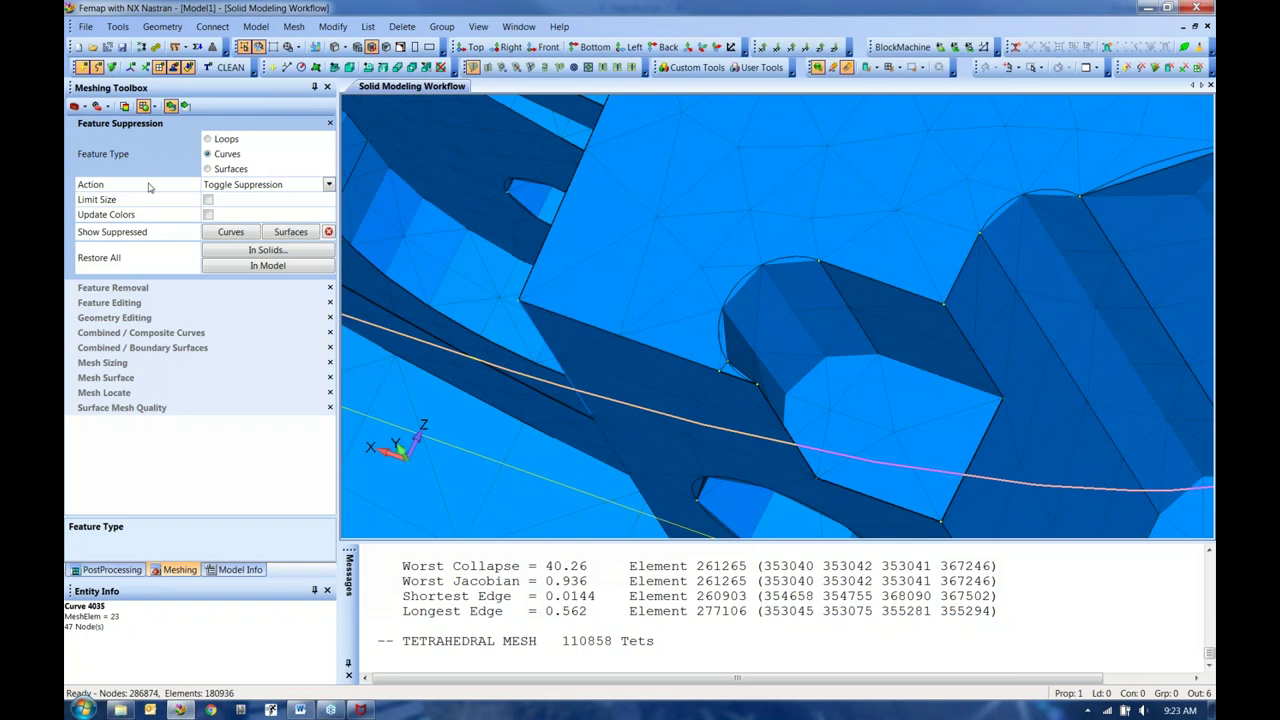
{"action": "middle_click_drag", "start_coordinate": [700, 409], "coordinate": [310, 700]}
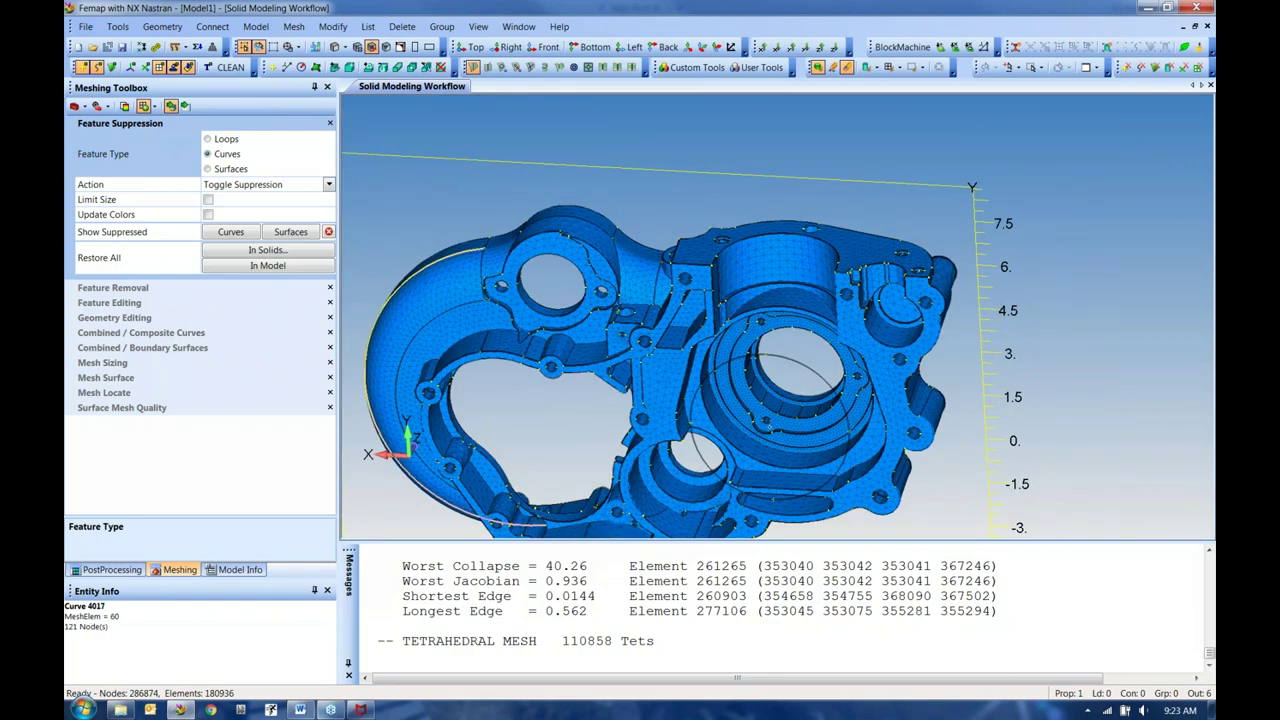
Step: Switch to the Word workflow document, go back to the analysis workflow list on page 4, and return to Femap
{"action": "left_click", "coordinate": [300, 712]}
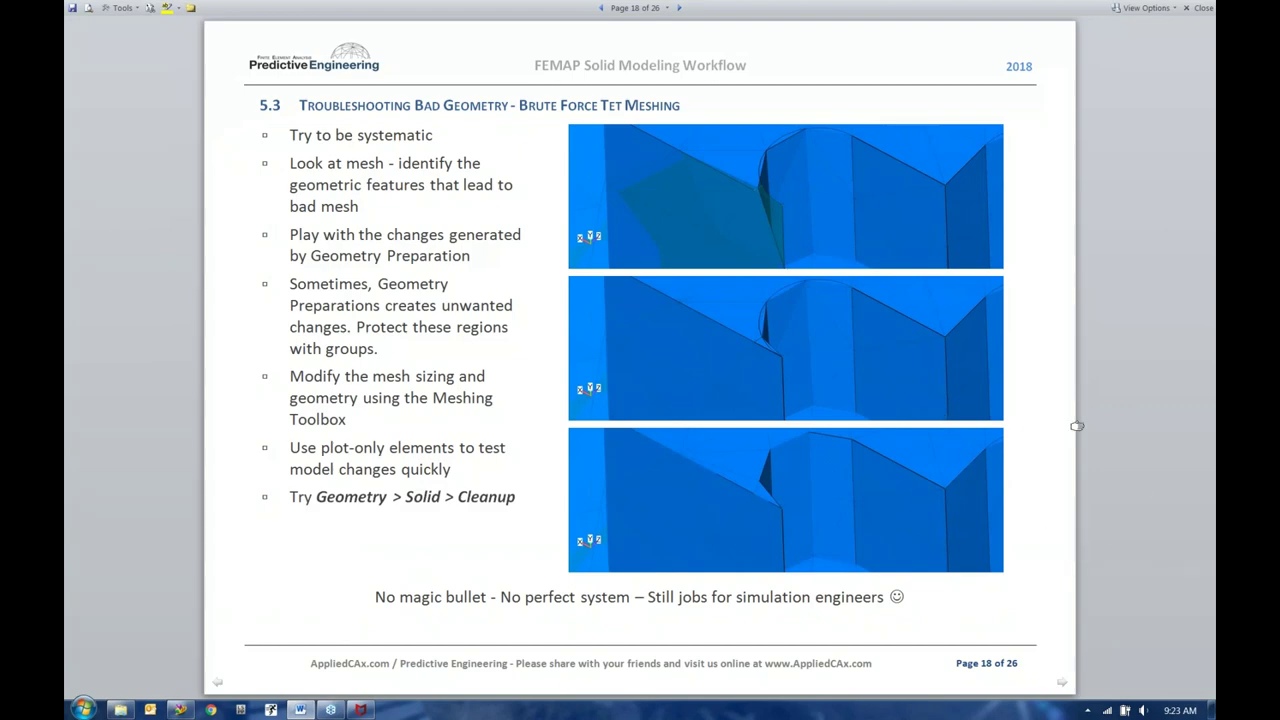
{"action": "scroll", "coordinate": [1076, 426], "scroll_direction": "up", "scroll_amount": 3}
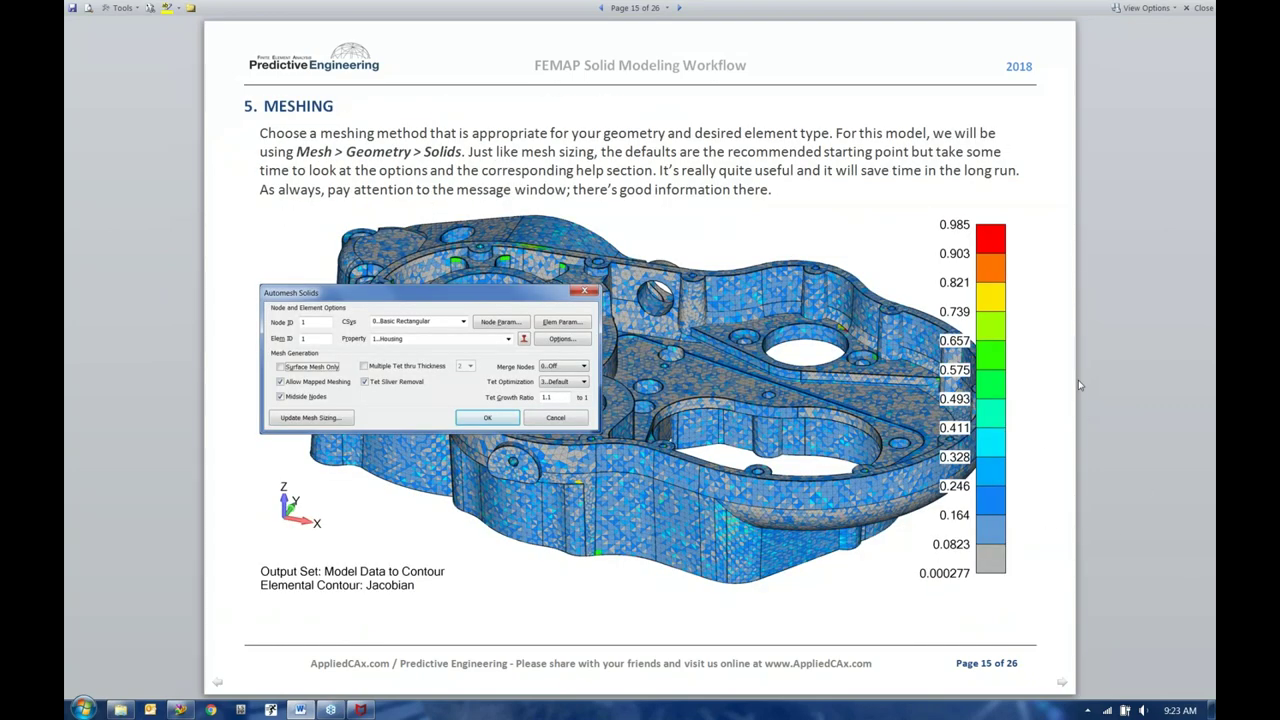
{"action": "scroll", "coordinate": [1078, 384], "scroll_direction": "up", "scroll_amount": 8}
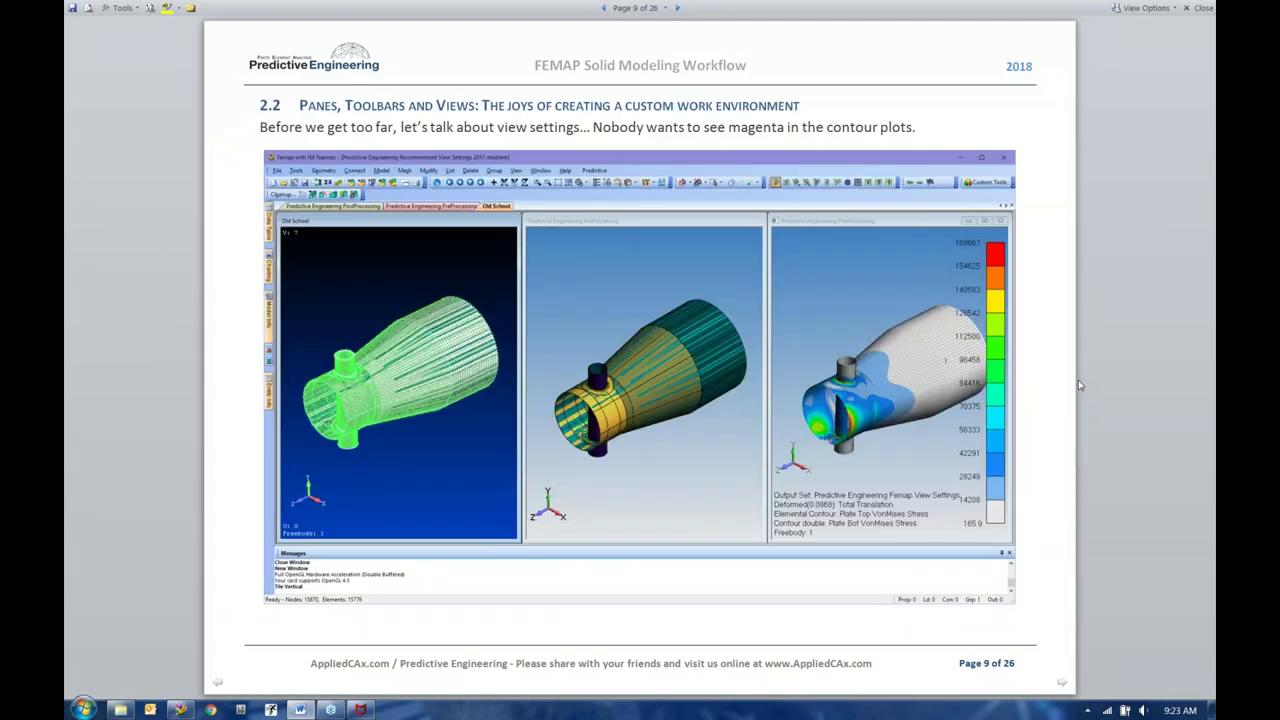
{"action": "scroll", "coordinate": [1078, 384], "scroll_direction": "up", "scroll_amount": 3}
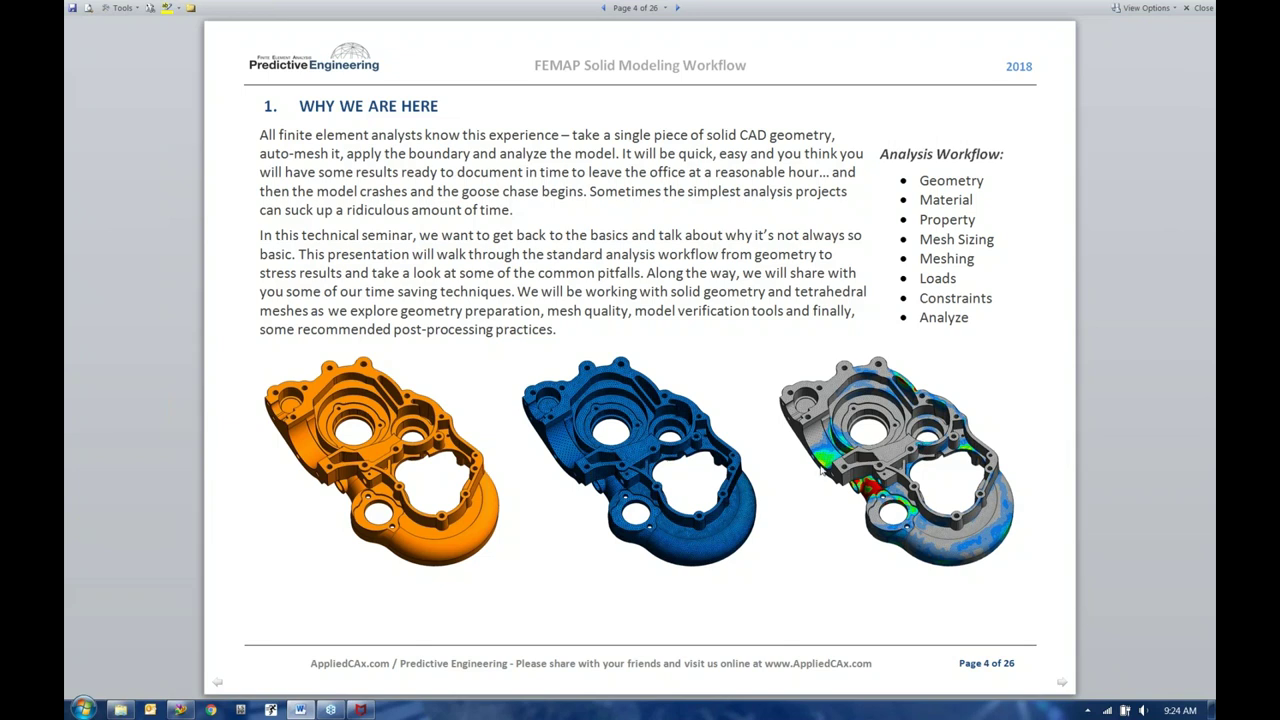
{"action": "left_click", "coordinate": [179, 710]}
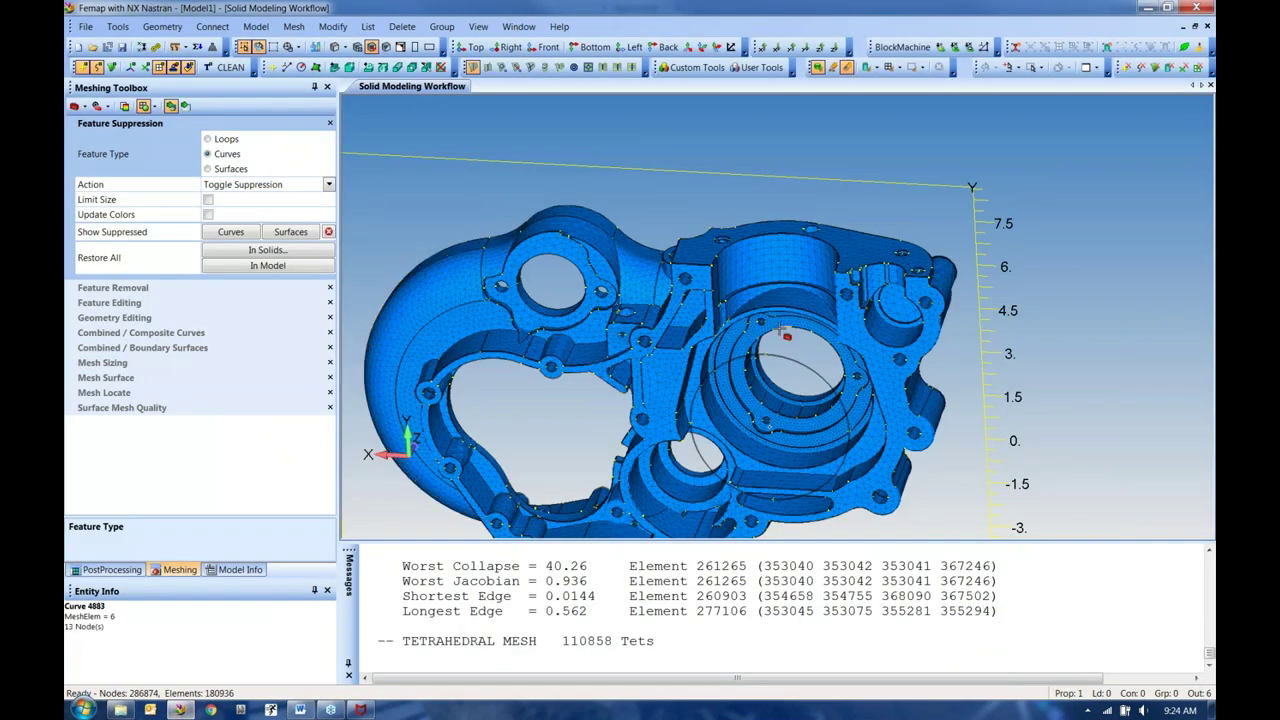
Step: Start a load on surfaces and create an untitled load set with ID 1 for it
{"action": "middle_click_drag", "start_coordinate": [816, 373], "coordinate": [845, 380]}
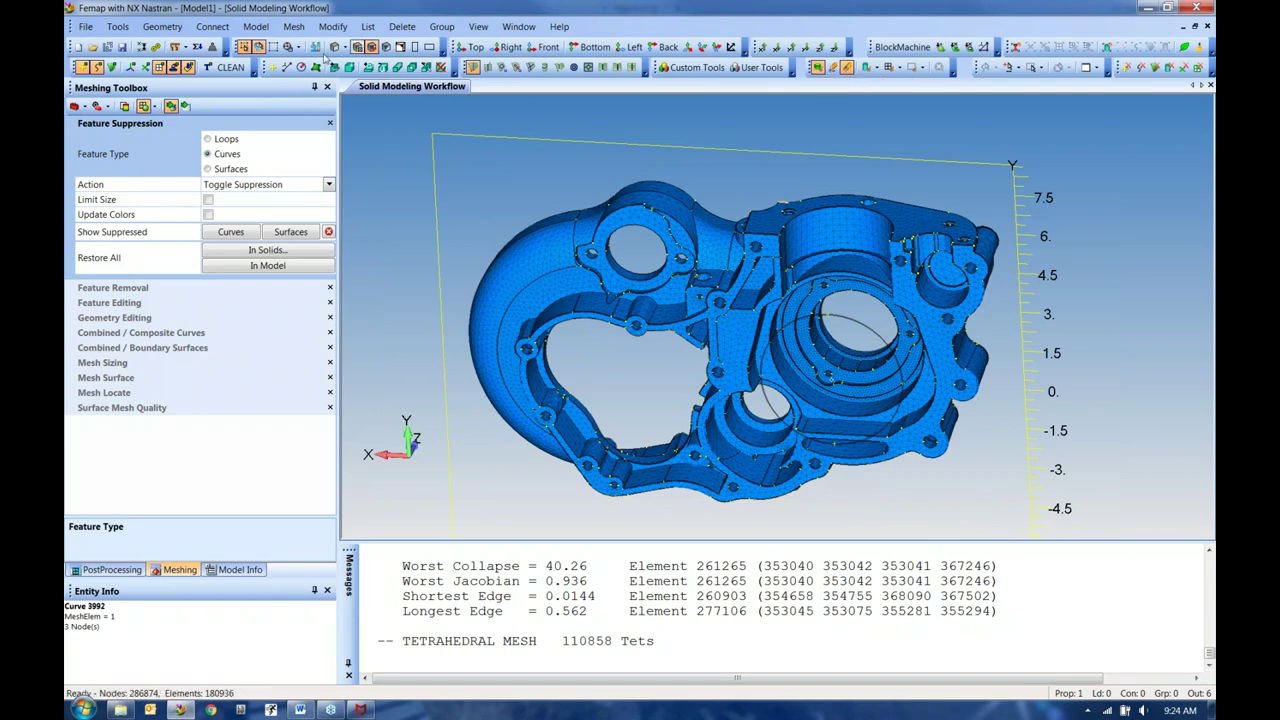
{"action": "left_click", "coordinate": [255, 26]}
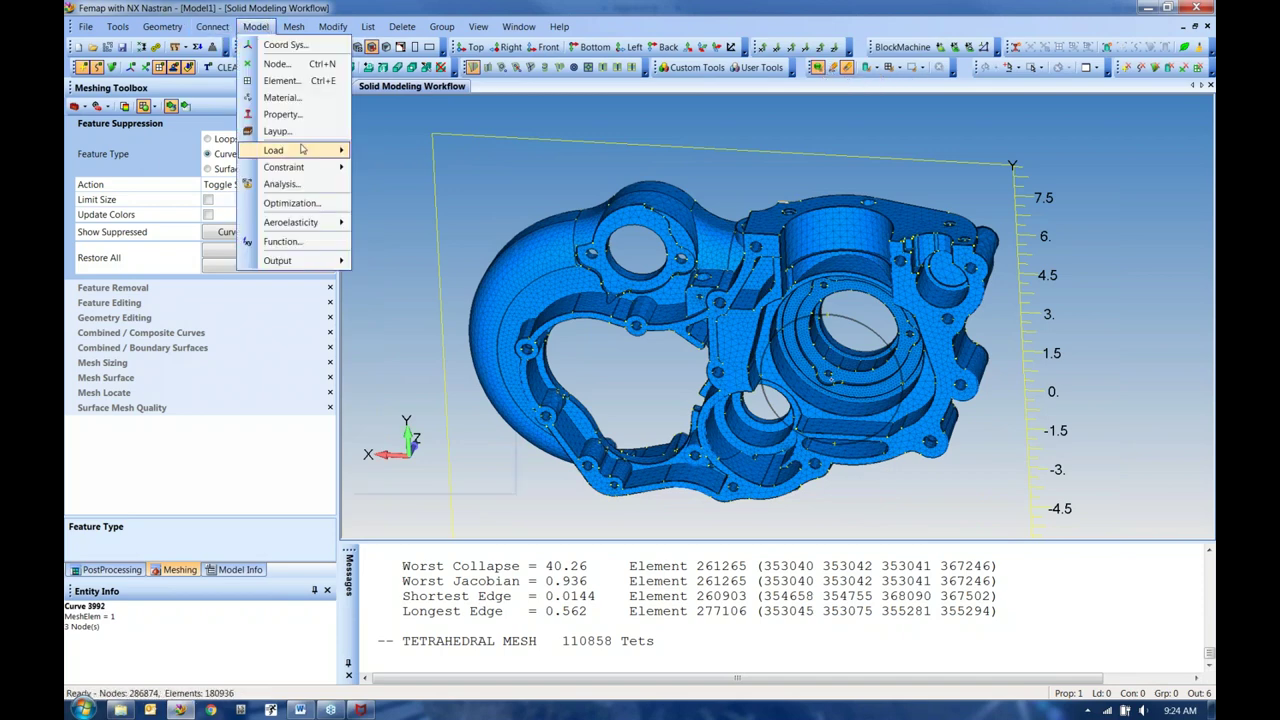
{"action": "mouse_move", "coordinate": [301, 149]}
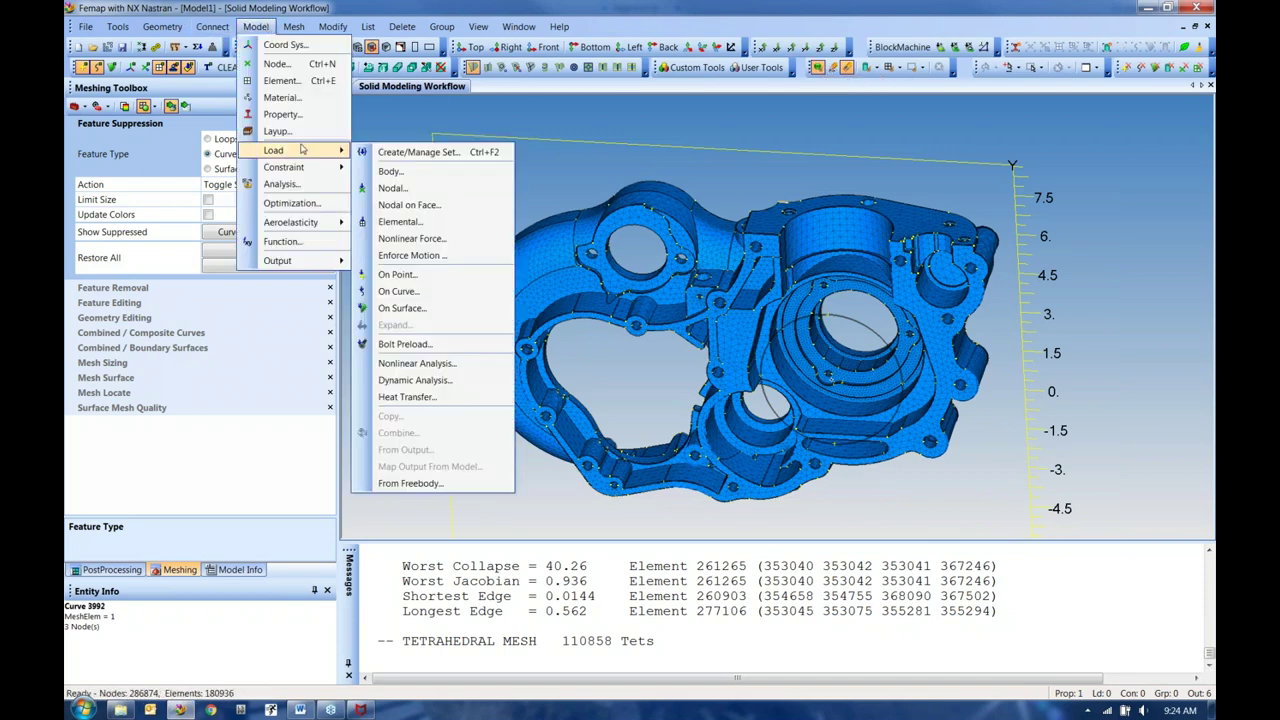
{"action": "left_click", "coordinate": [401, 308]}
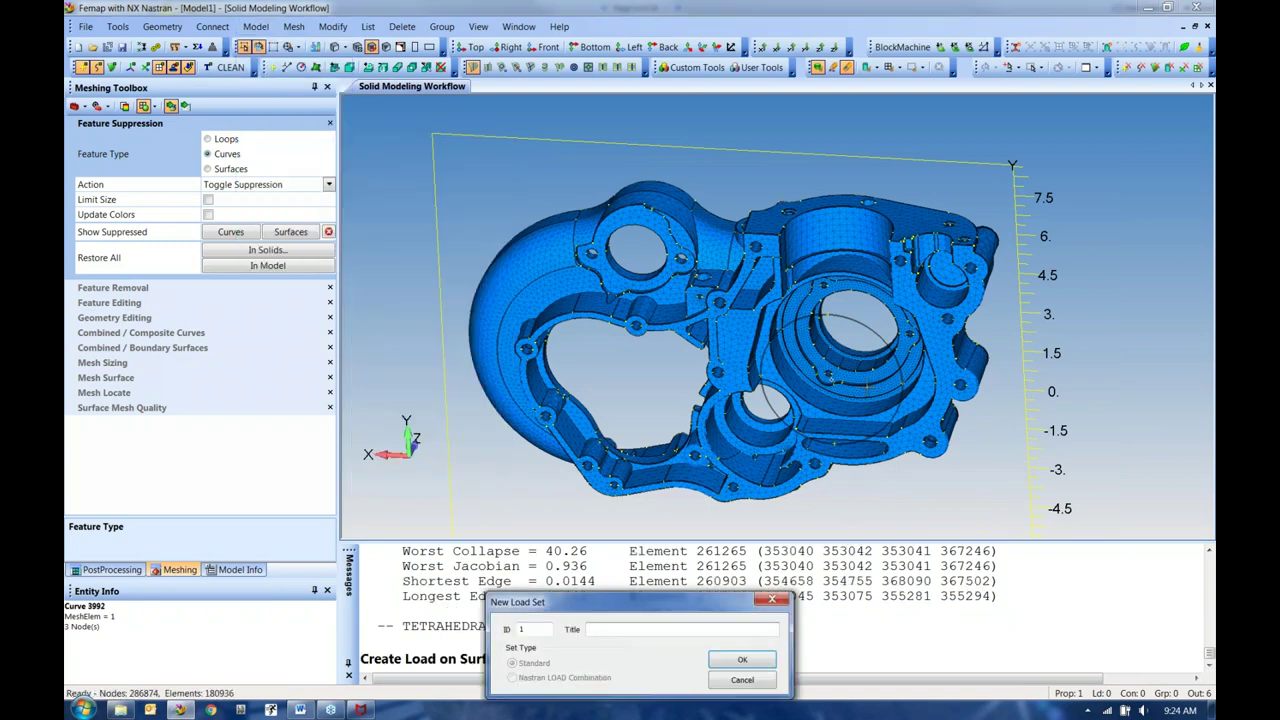
{"action": "middle_click_drag", "start_coordinate": [901, 376], "coordinate": [861, 358]}
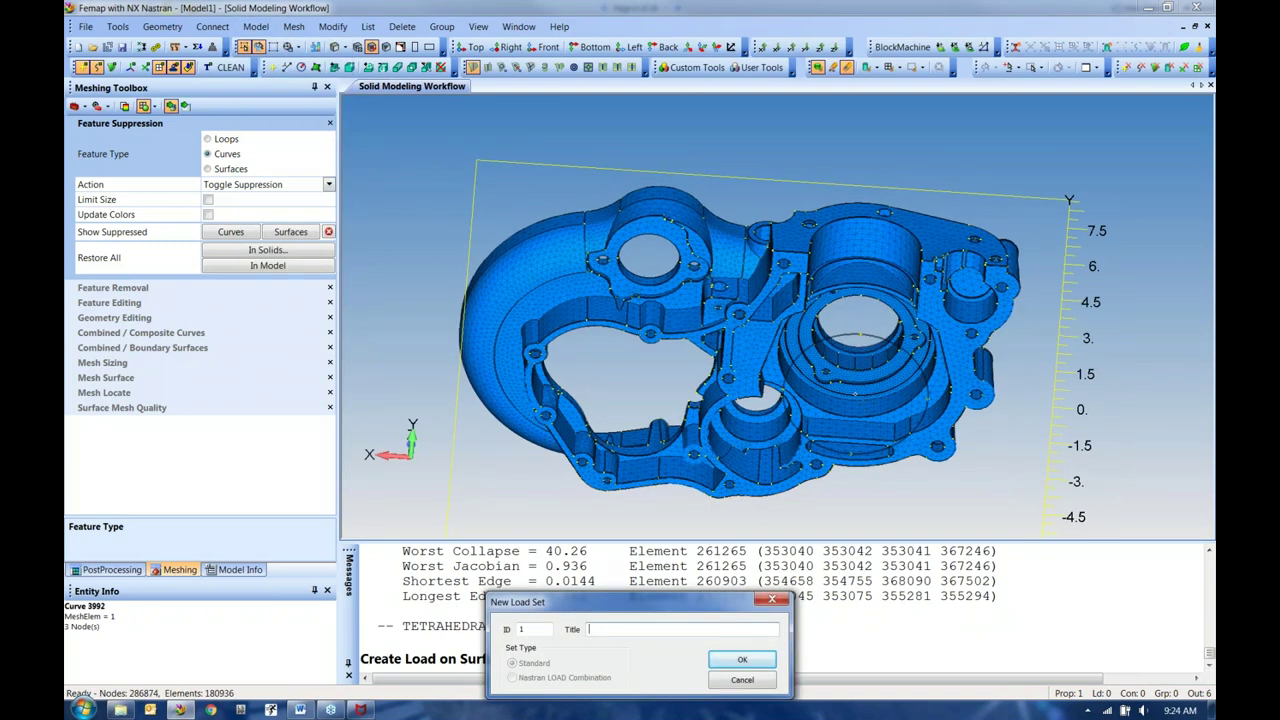
{"action": "left_click", "coordinate": [742, 659]}
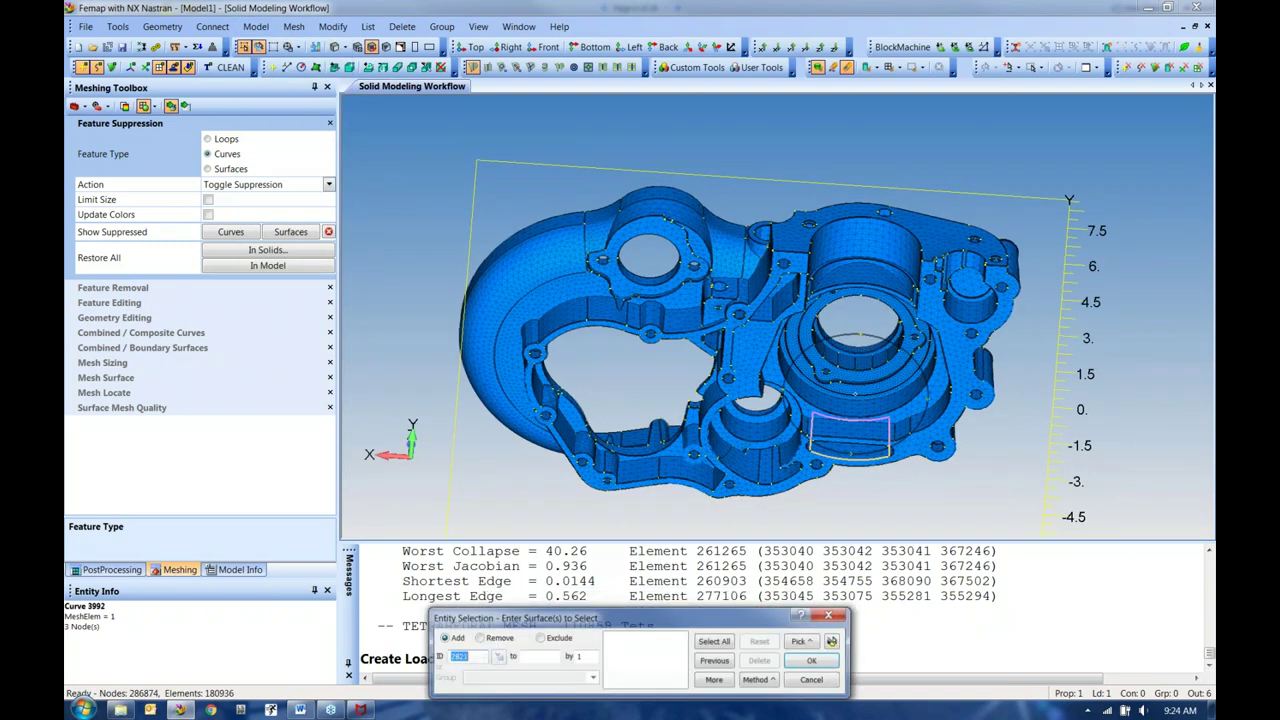
Step: Apply a force of 2000 normal to surface on three adjacent inner faces along the large bore's lower side
{"action": "left_click", "coordinate": [864, 366]}
{"action": "left_click", "coordinate": [846, 362]}
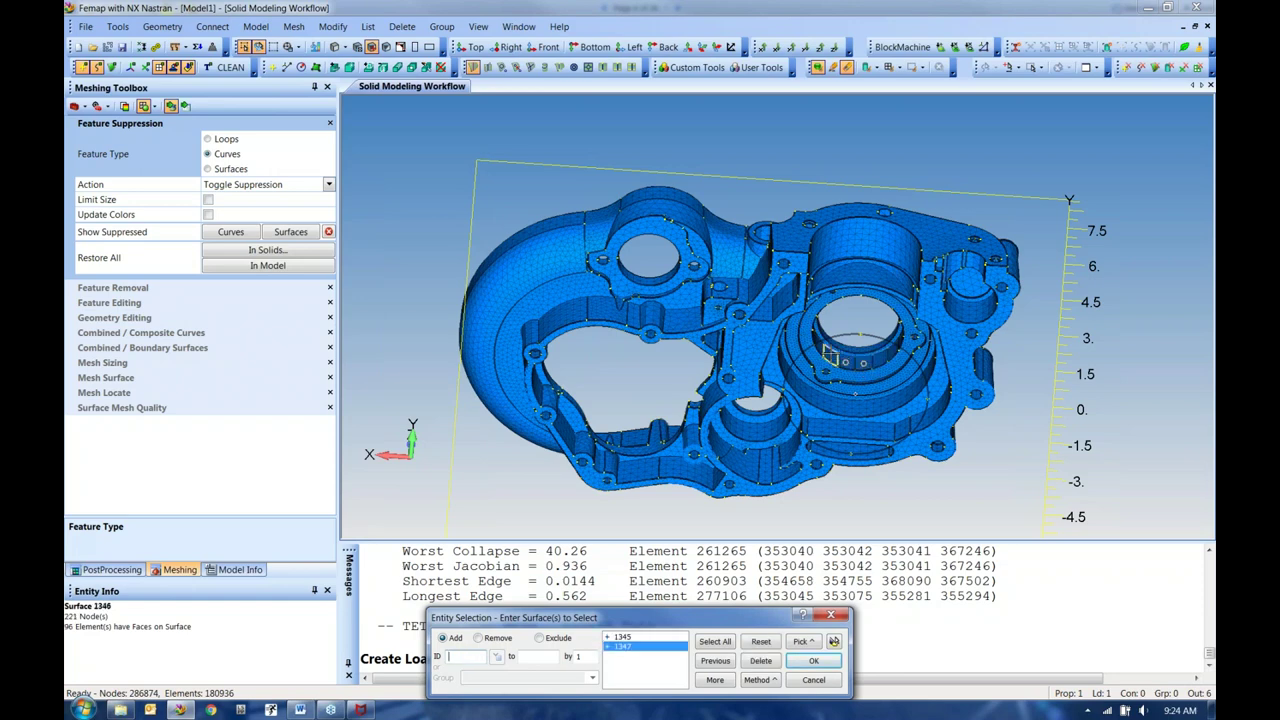
{"action": "left_click", "coordinate": [828, 356]}
{"action": "left_click", "coordinate": [813, 661]}
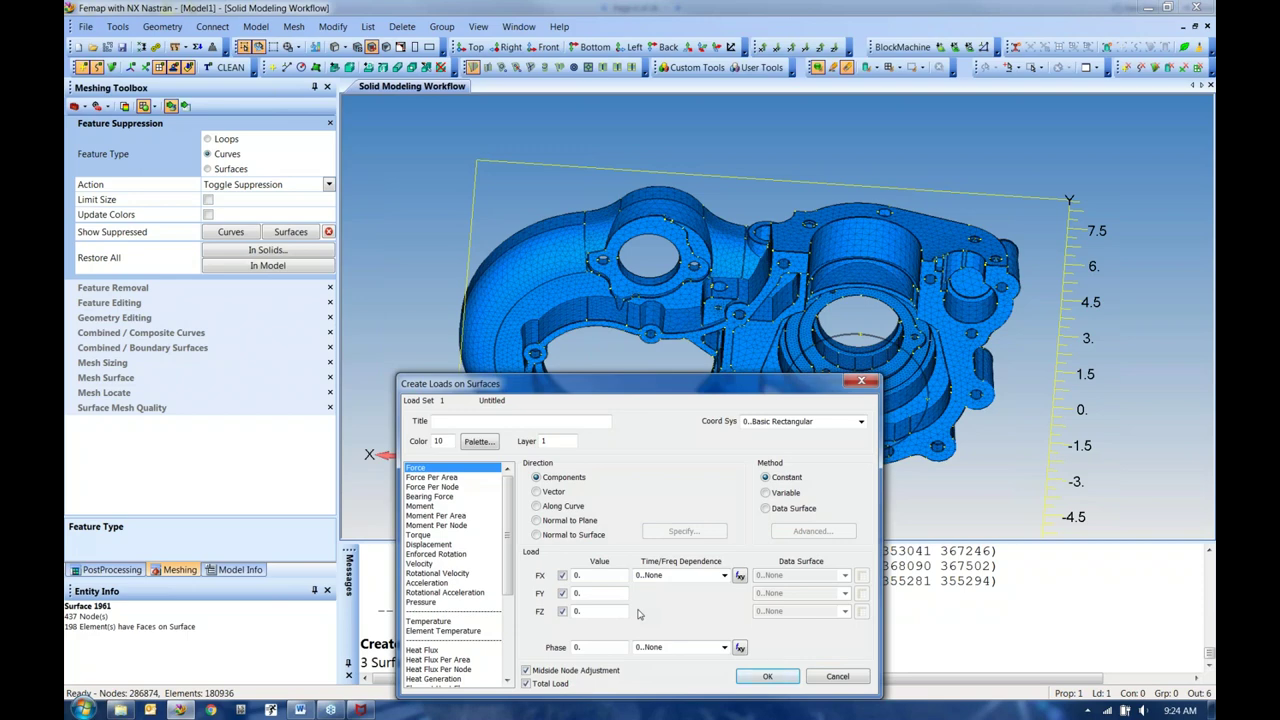
{"action": "left_click", "coordinate": [538, 535]}
{"action": "double_click", "coordinate": [576, 576]}
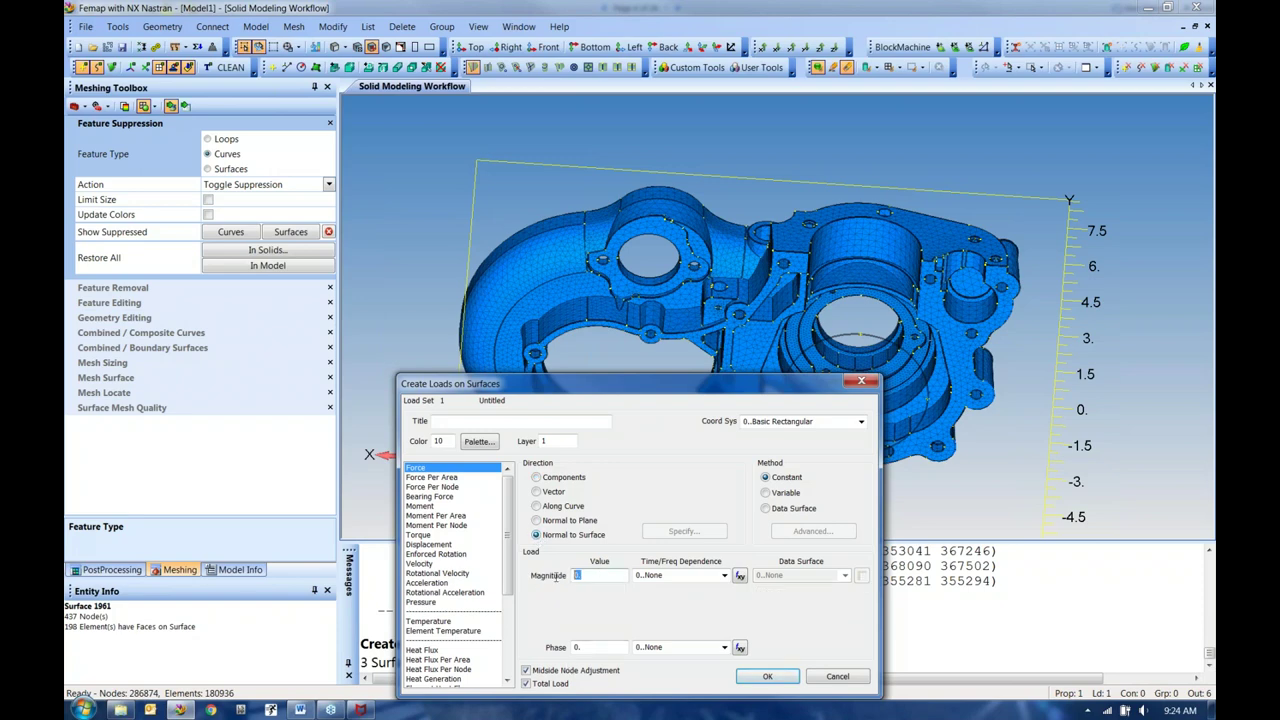
{"action": "type", "text": "2000"}
{"action": "key", "text": "Return"}
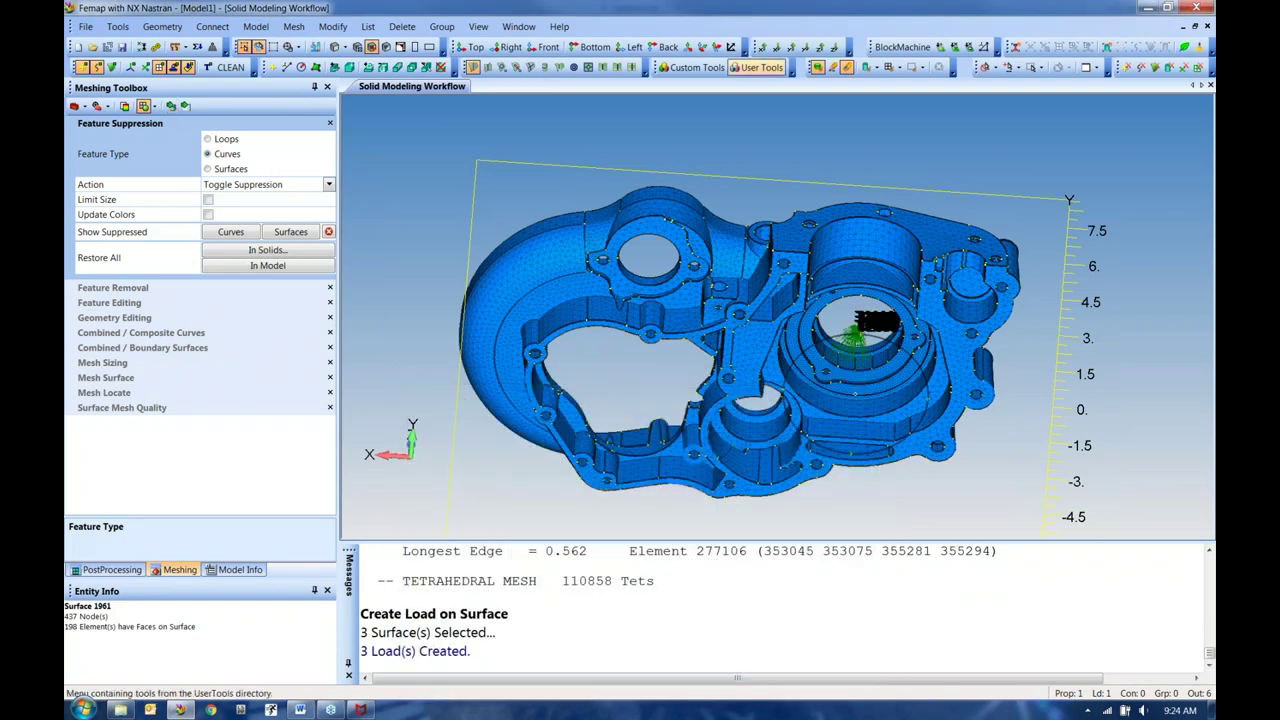
Step: Start a constraint on surfaces and create an untitled constraint set with ID 1 for it
{"action": "left_click", "coordinate": [255, 26]}
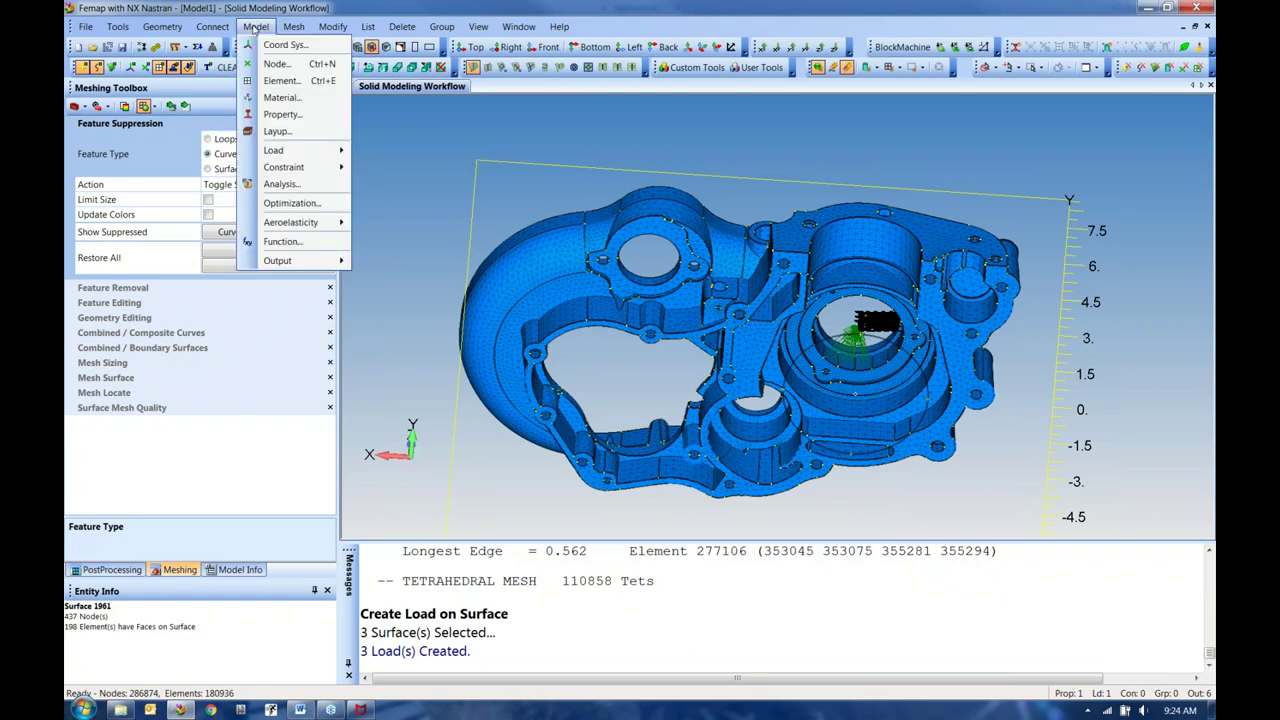
{"action": "mouse_move", "coordinate": [290, 167]}
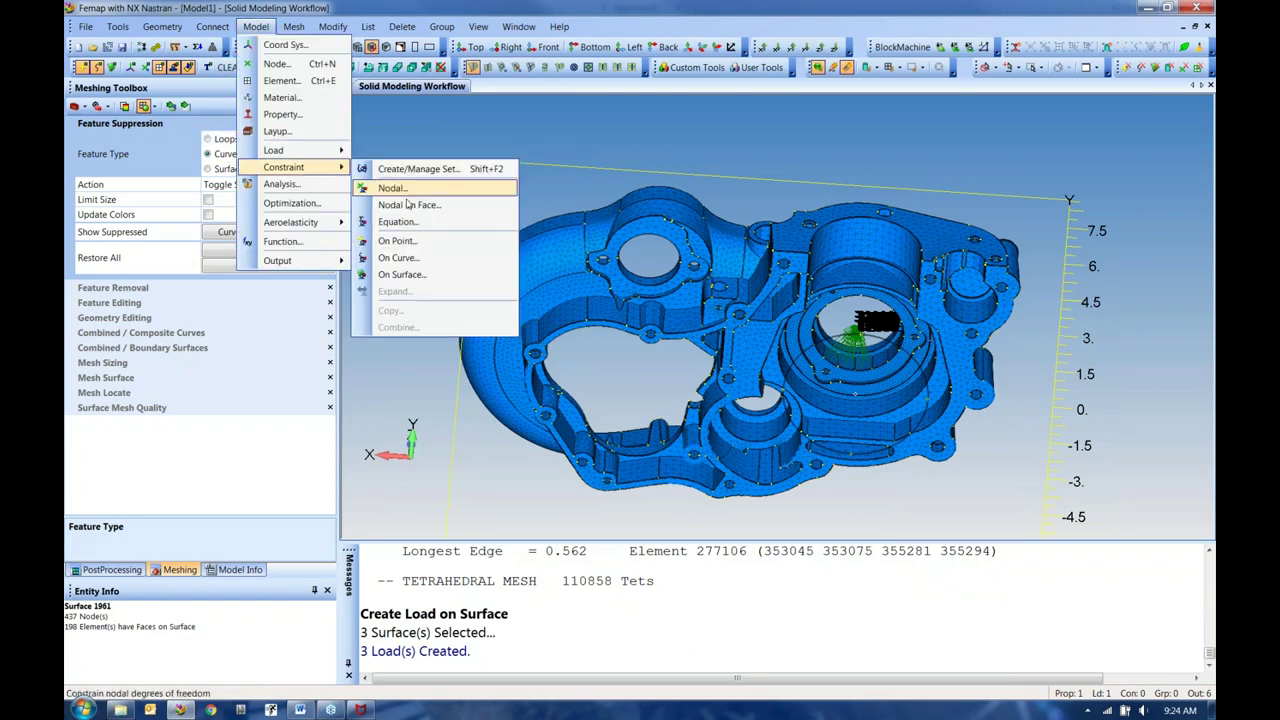
{"action": "left_click", "coordinate": [404, 276]}
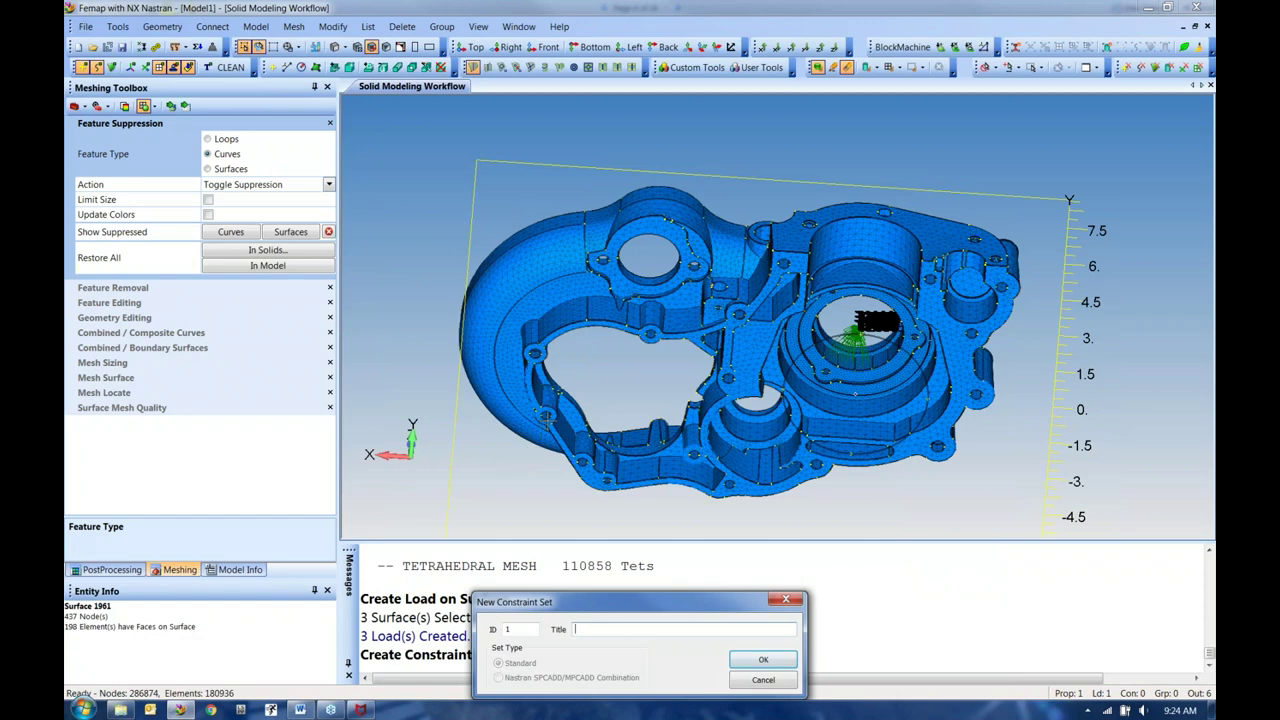
{"action": "left_click", "coordinate": [762, 660]}
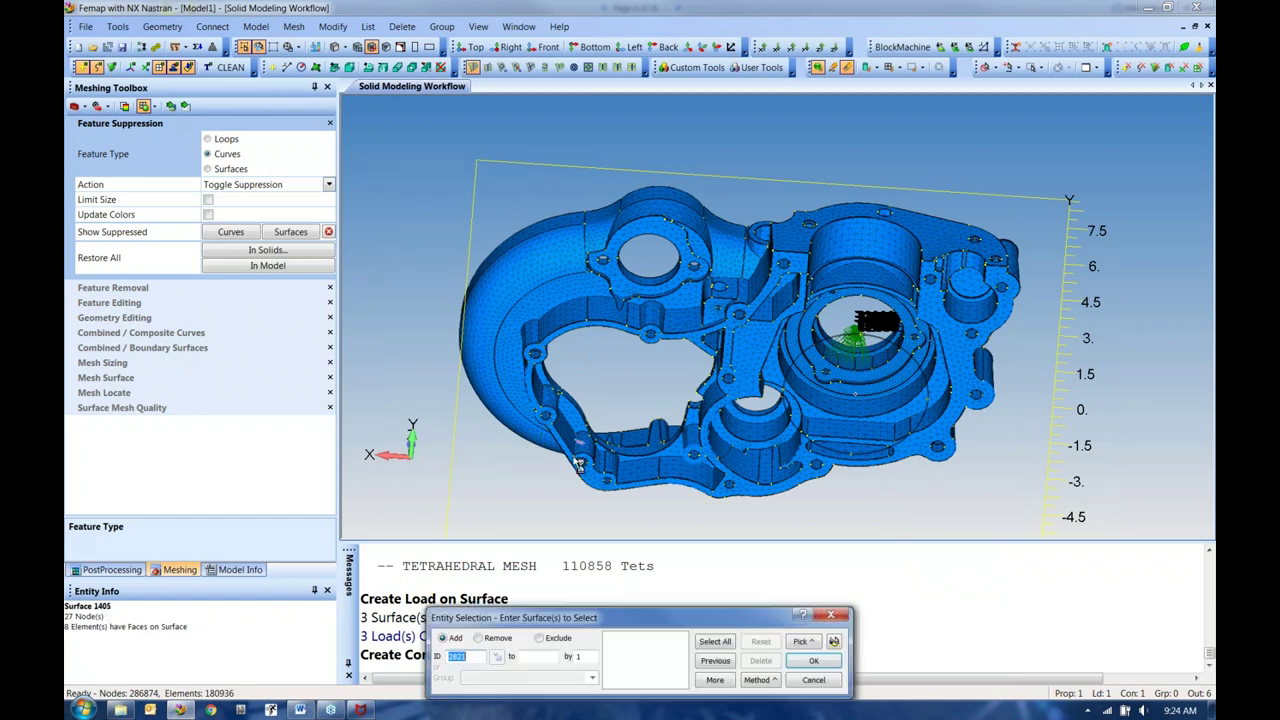
Step: Try to apply a Cylinder / Hole constraint to the inner surface of a bolt hole beside the large irregular opening
{"action": "scroll", "coordinate": [560, 430], "scroll_direction": "up", "scroll_amount": 6}
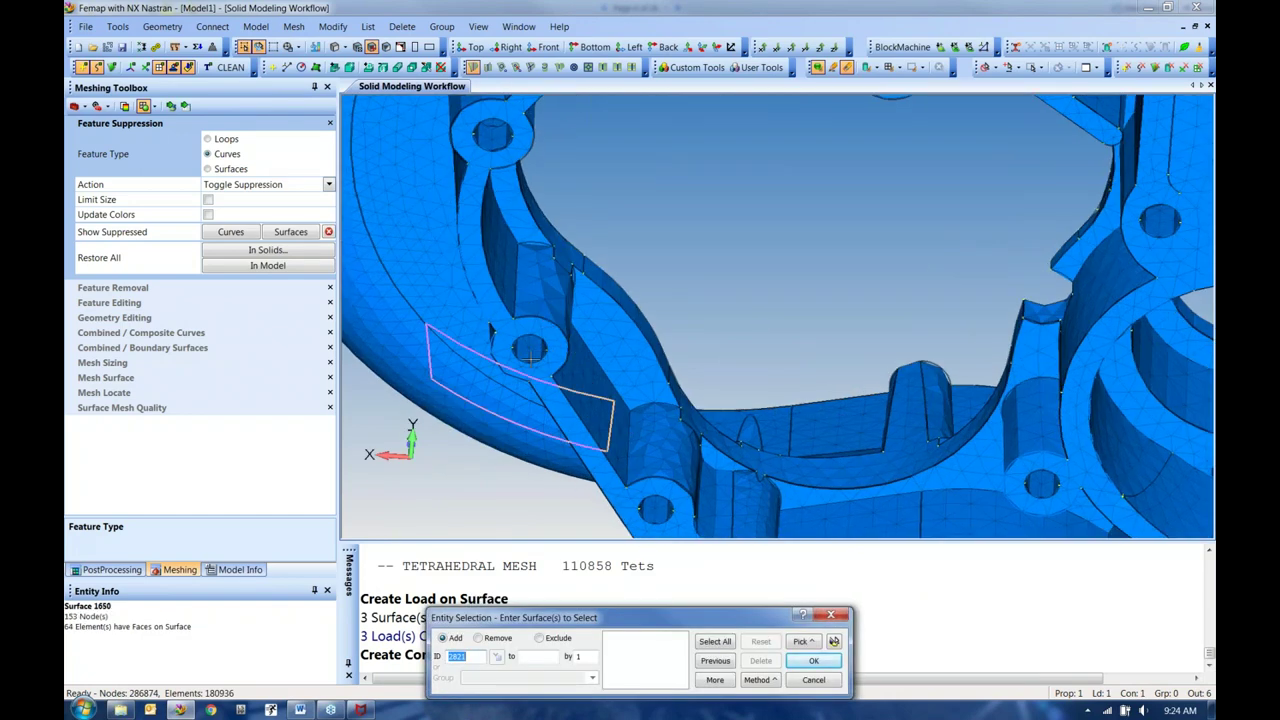
{"action": "left_click", "coordinate": [524, 349]}
{"action": "left_click", "coordinate": [818, 658]}
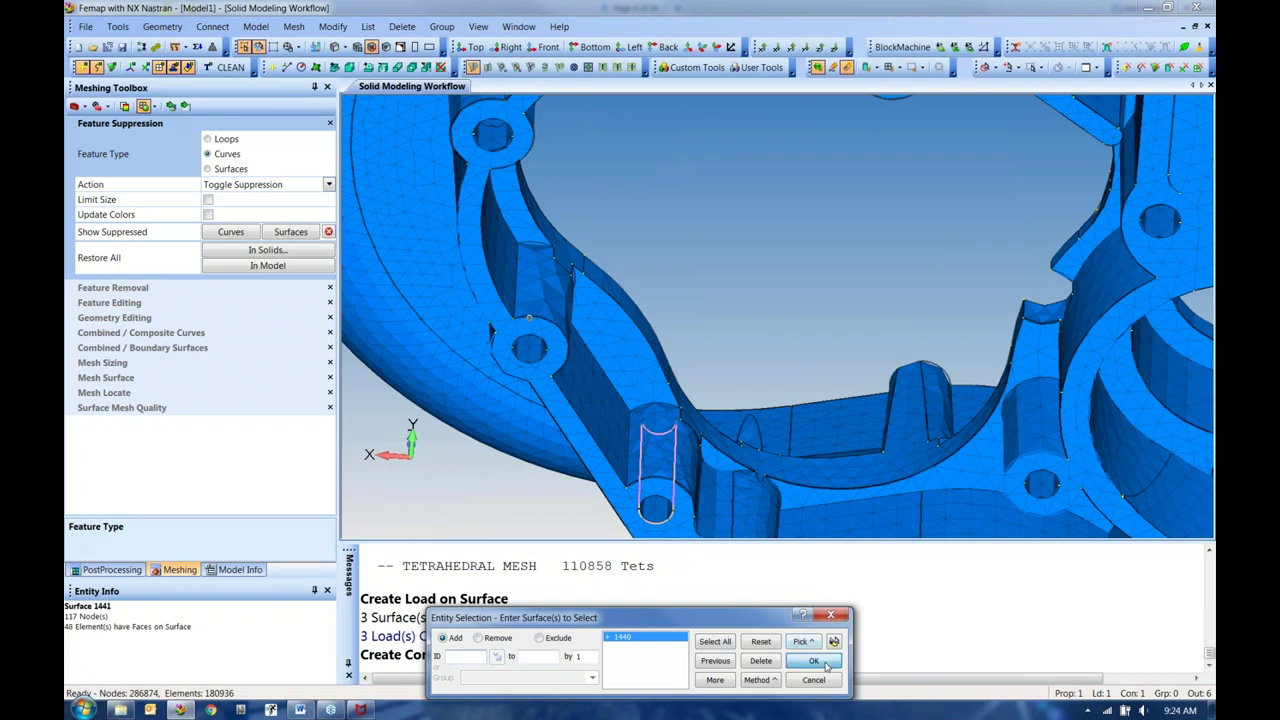
{"action": "left_click", "coordinate": [547, 632]}
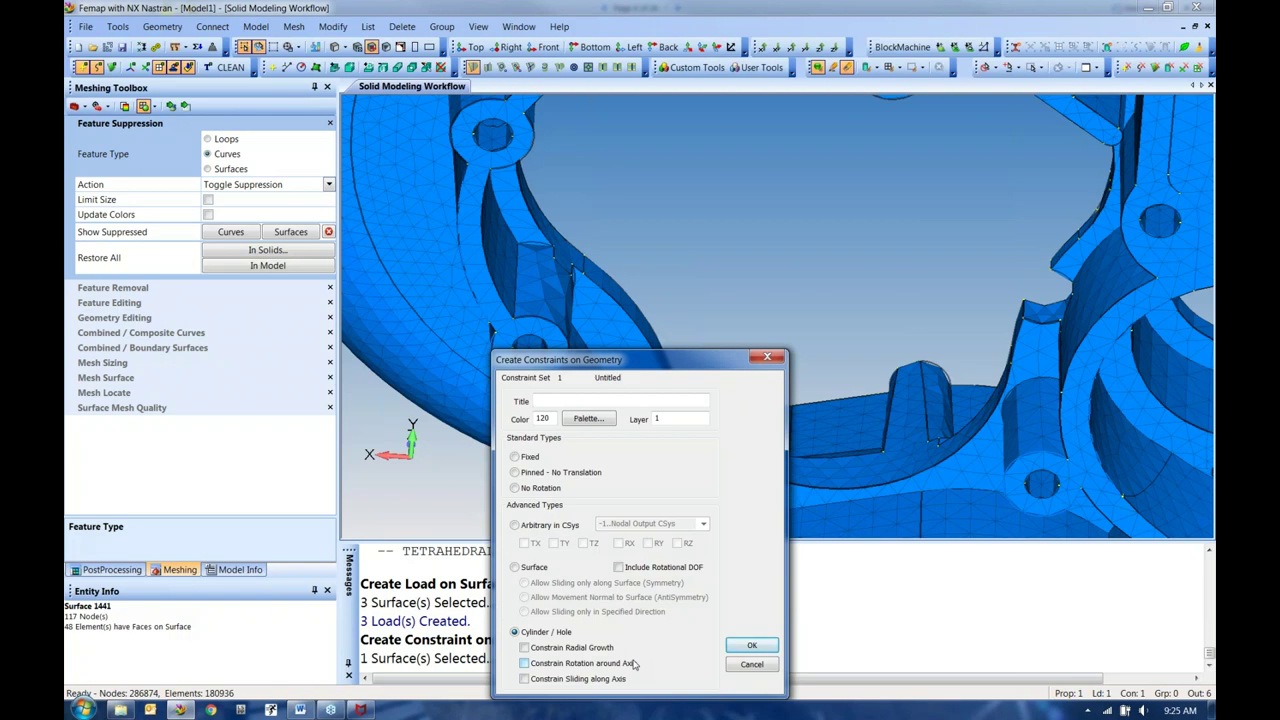
{"action": "left_click", "coordinate": [750, 646]}
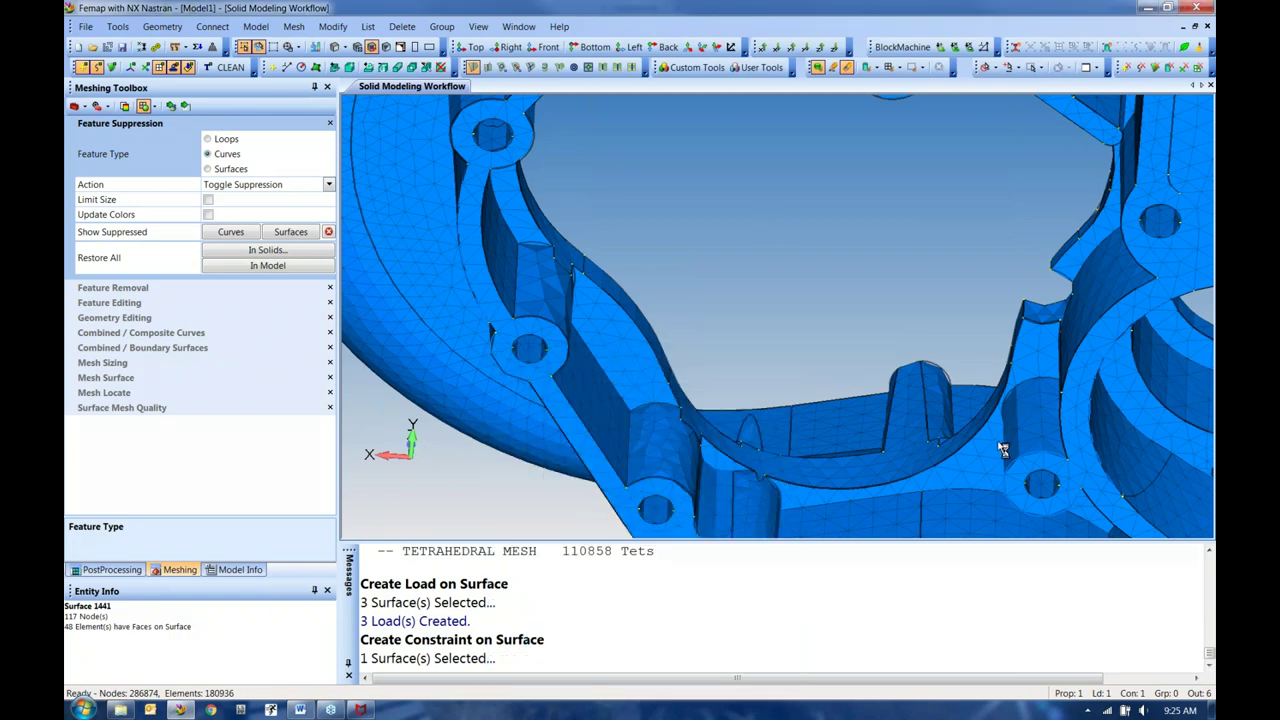
{"action": "scroll", "coordinate": [1003, 449], "scroll_direction": "down", "scroll_amount": 6}
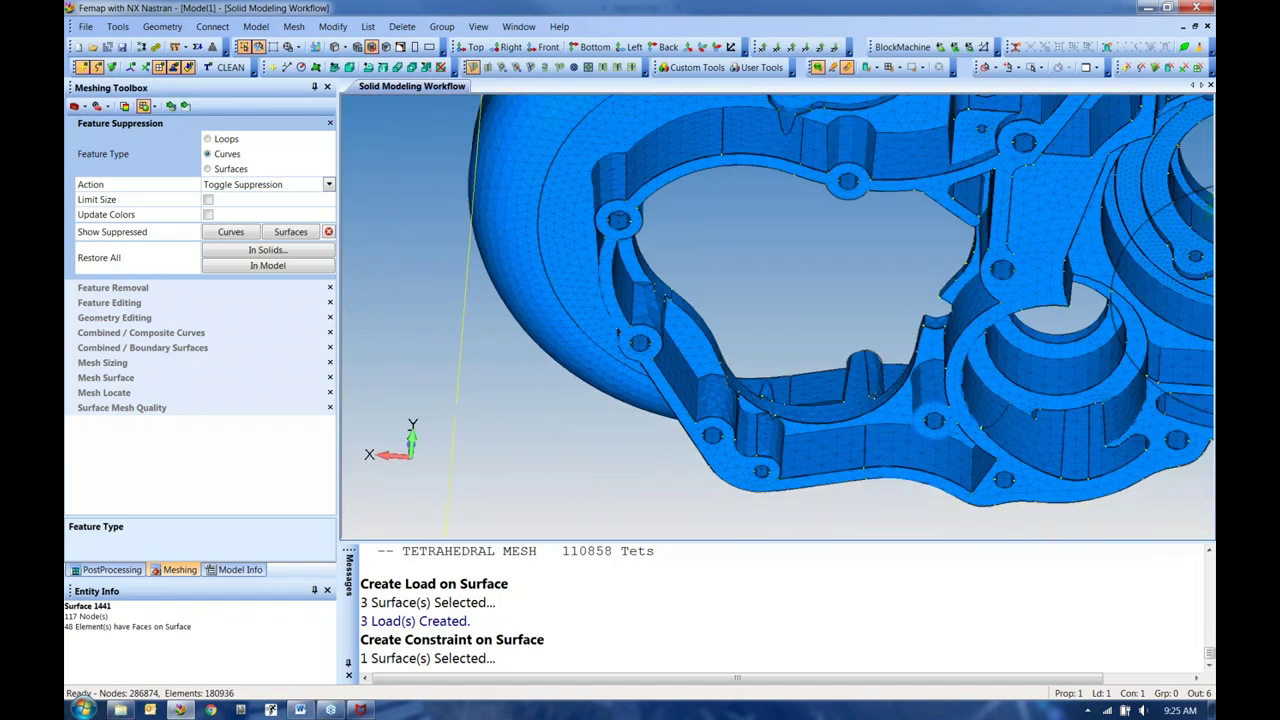
{"action": "scroll", "coordinate": [731, 308], "scroll_direction": "down", "scroll_amount": 3}
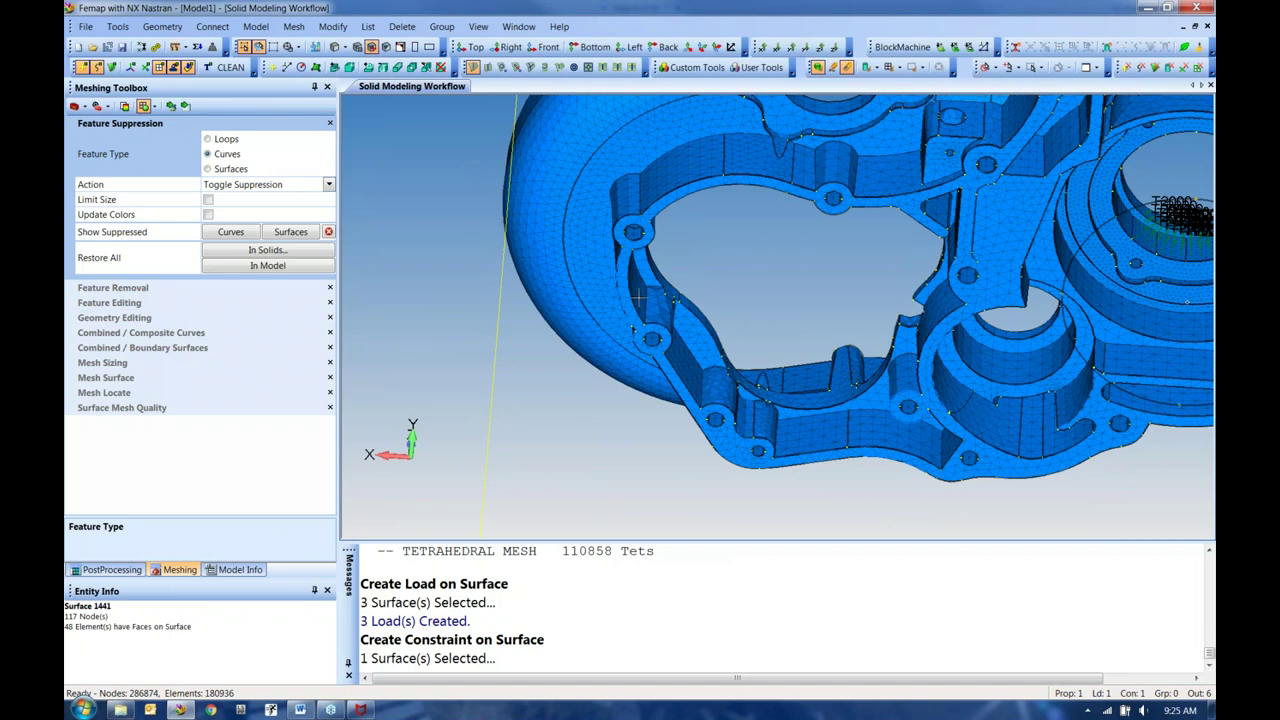
{"action": "middle_click_drag", "start_coordinate": [903, 310], "coordinate": [785, 262]}
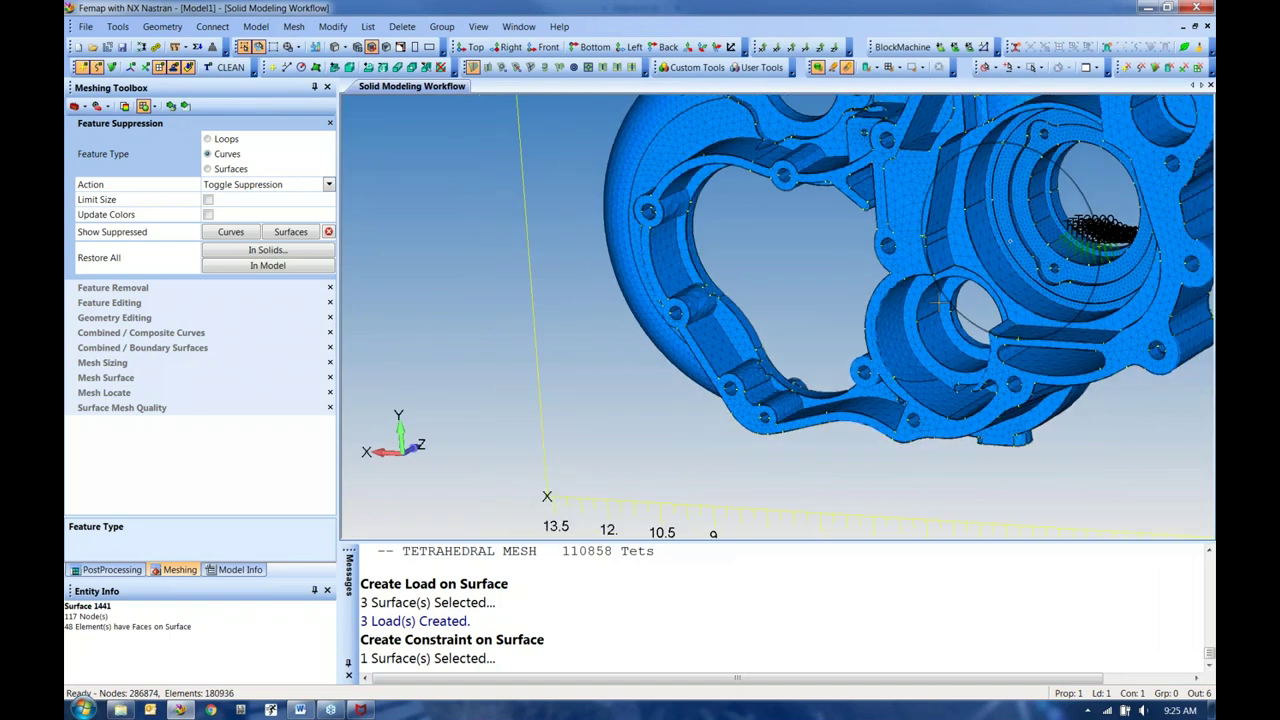
Step: Start a new untitled analysis set for NX Nastran and set its analysis type to Static
{"action": "left_click", "coordinate": [222, 569]}
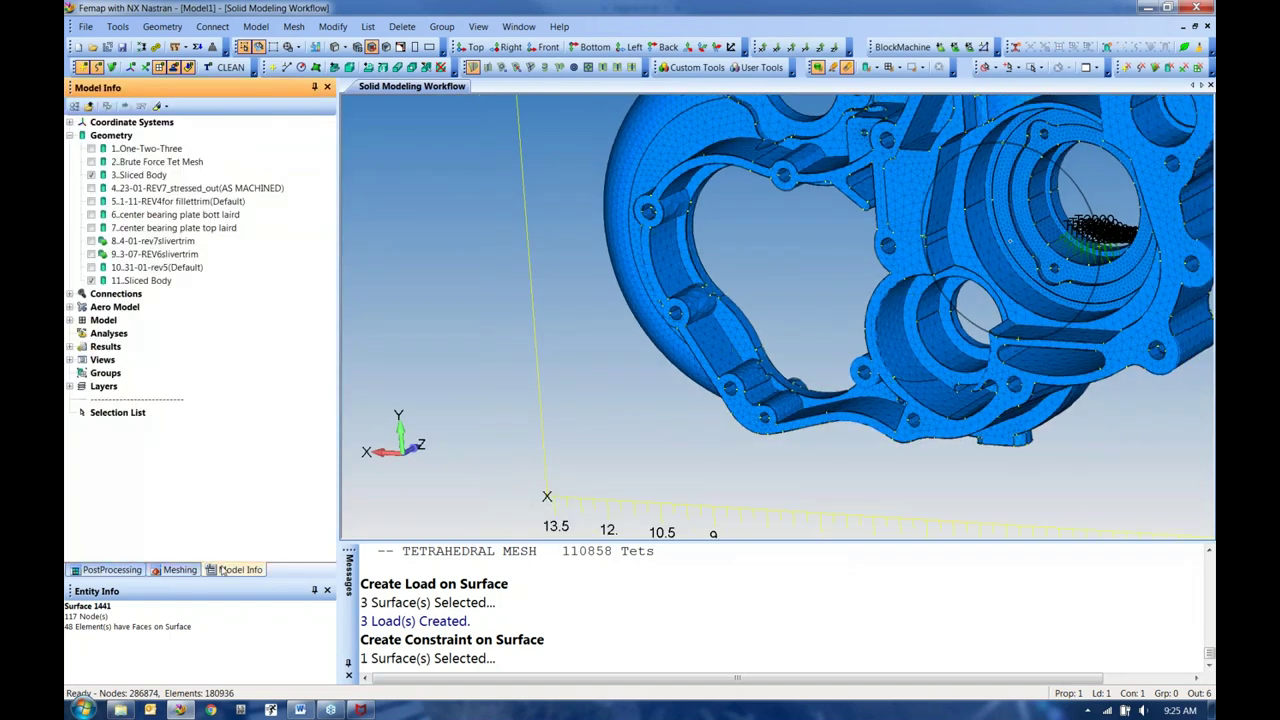
{"action": "left_click", "coordinate": [252, 29]}
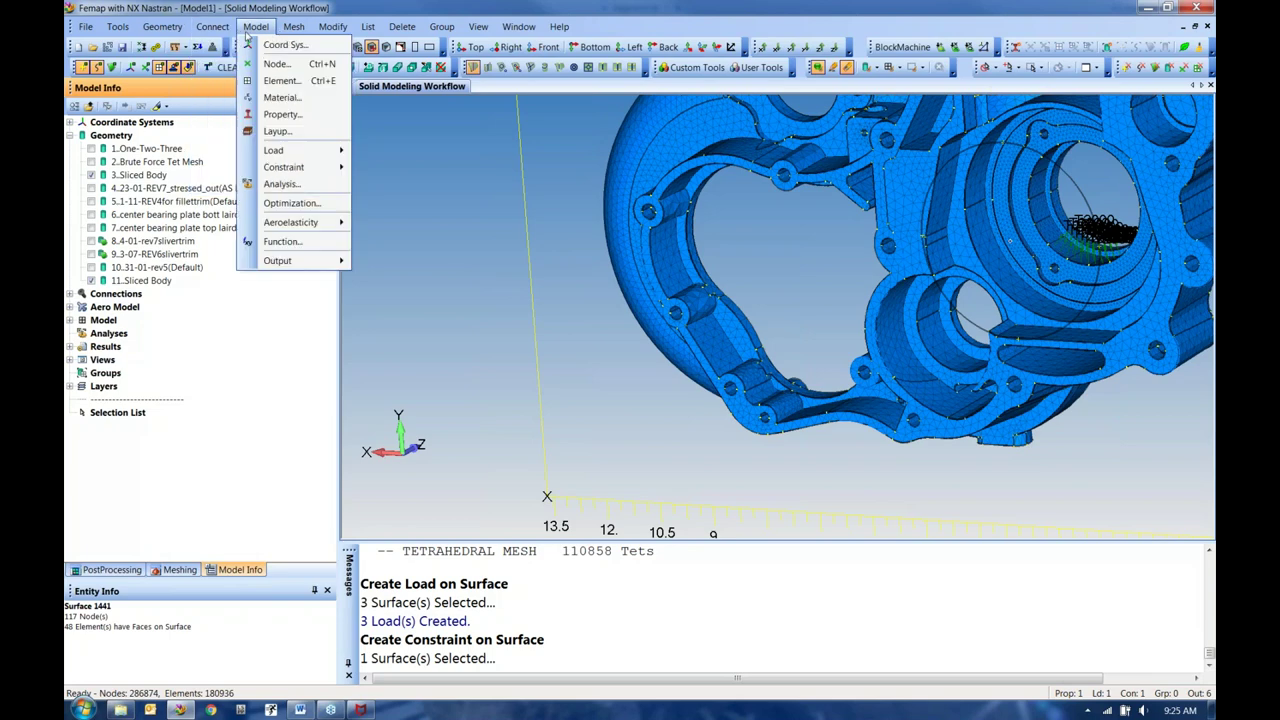
{"action": "left_click", "coordinate": [281, 184]}
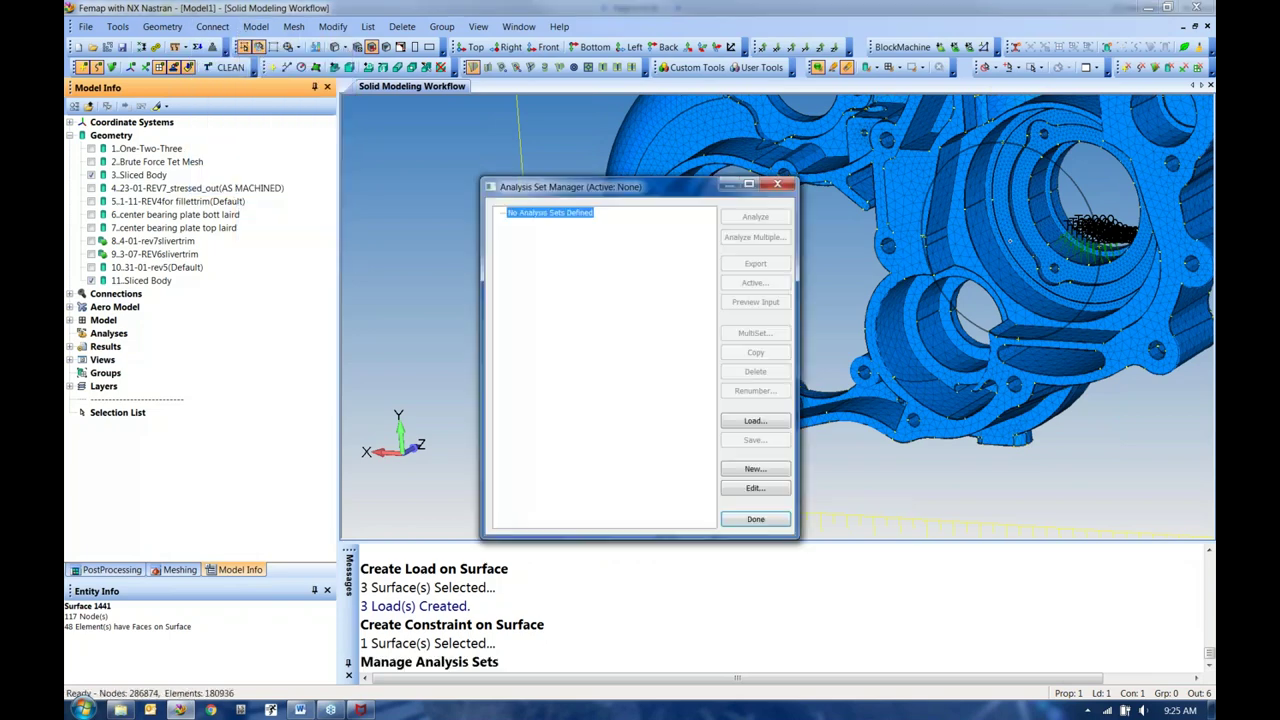
{"action": "left_click", "coordinate": [754, 469]}
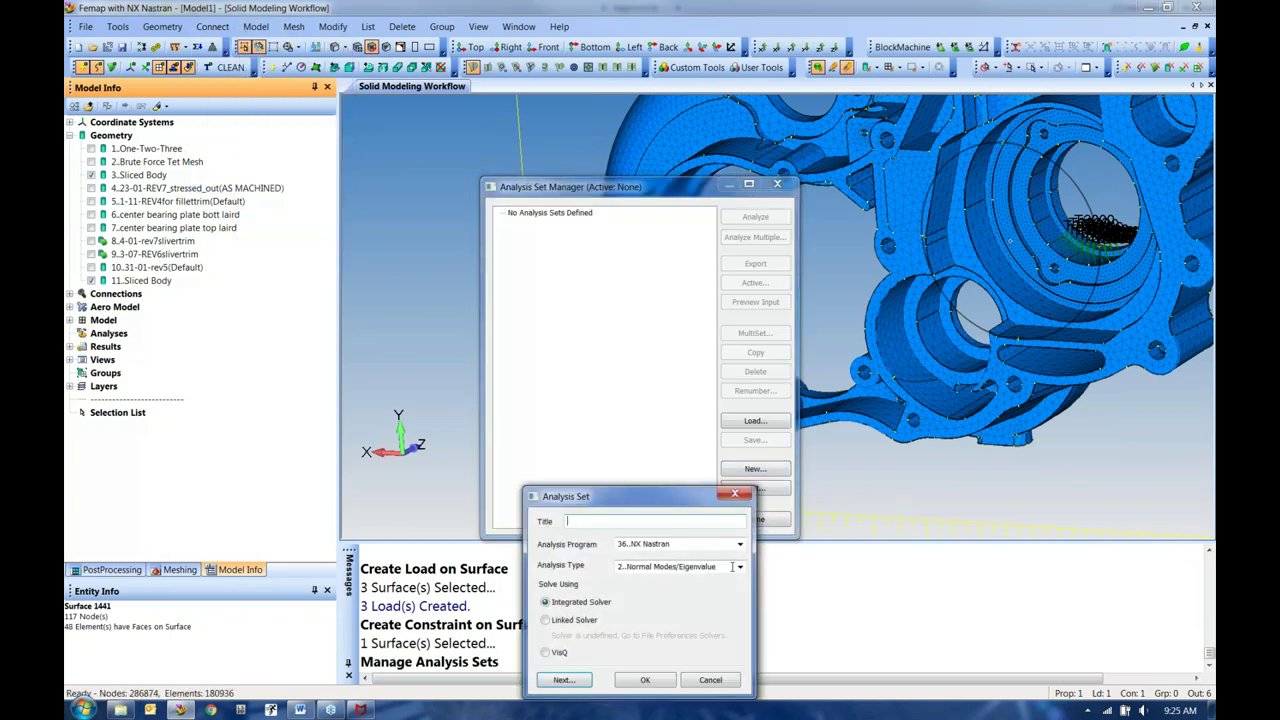
{"action": "left_click", "coordinate": [739, 567]}
{"action": "left_click", "coordinate": [650, 401]}
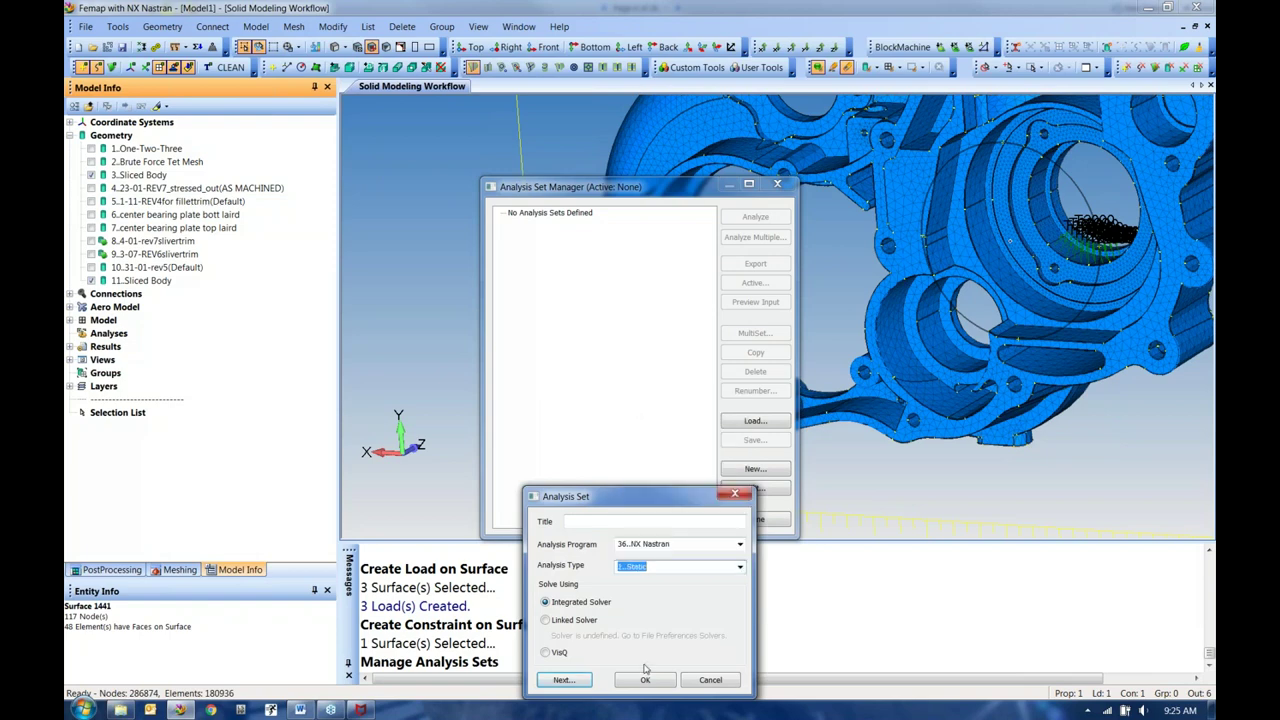
Step: Choose the elemental iterative solver in the static analysis set's solution options and continue to the bulk data options
{"action": "left_click", "coordinate": [568, 681]}
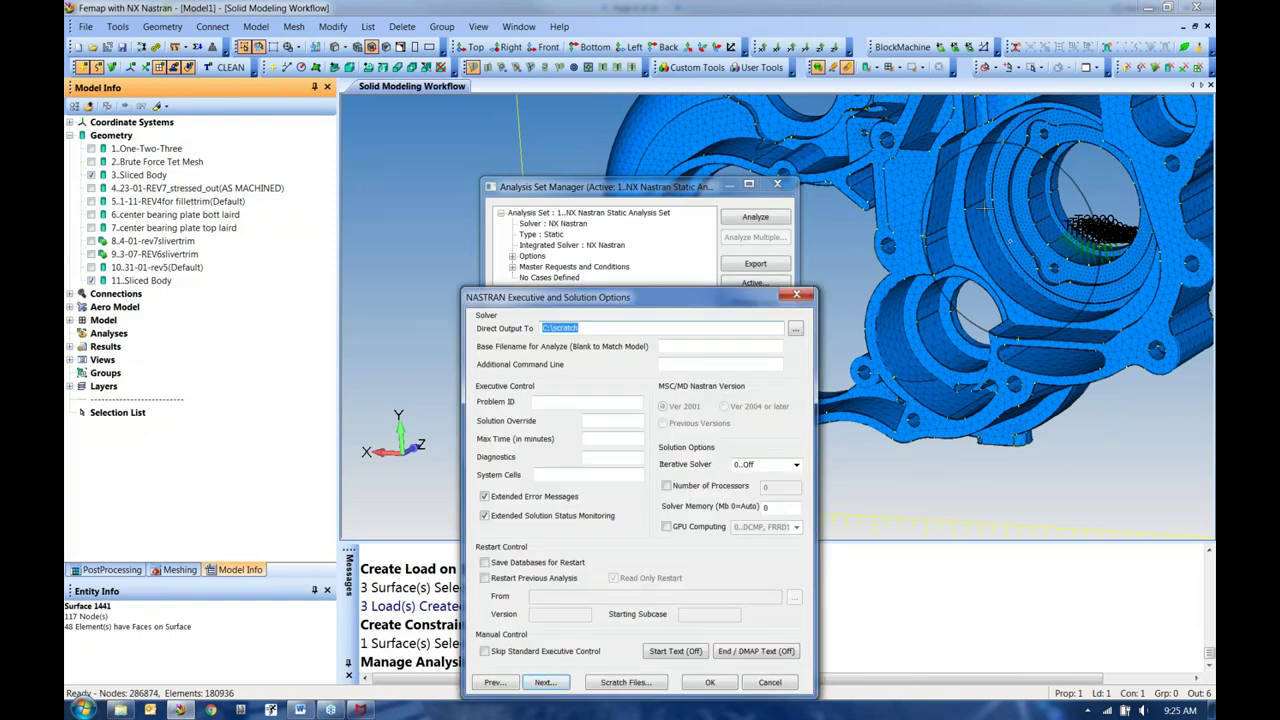
{"action": "left_click", "coordinate": [797, 464]}
{"action": "left_click", "coordinate": [762, 498]}
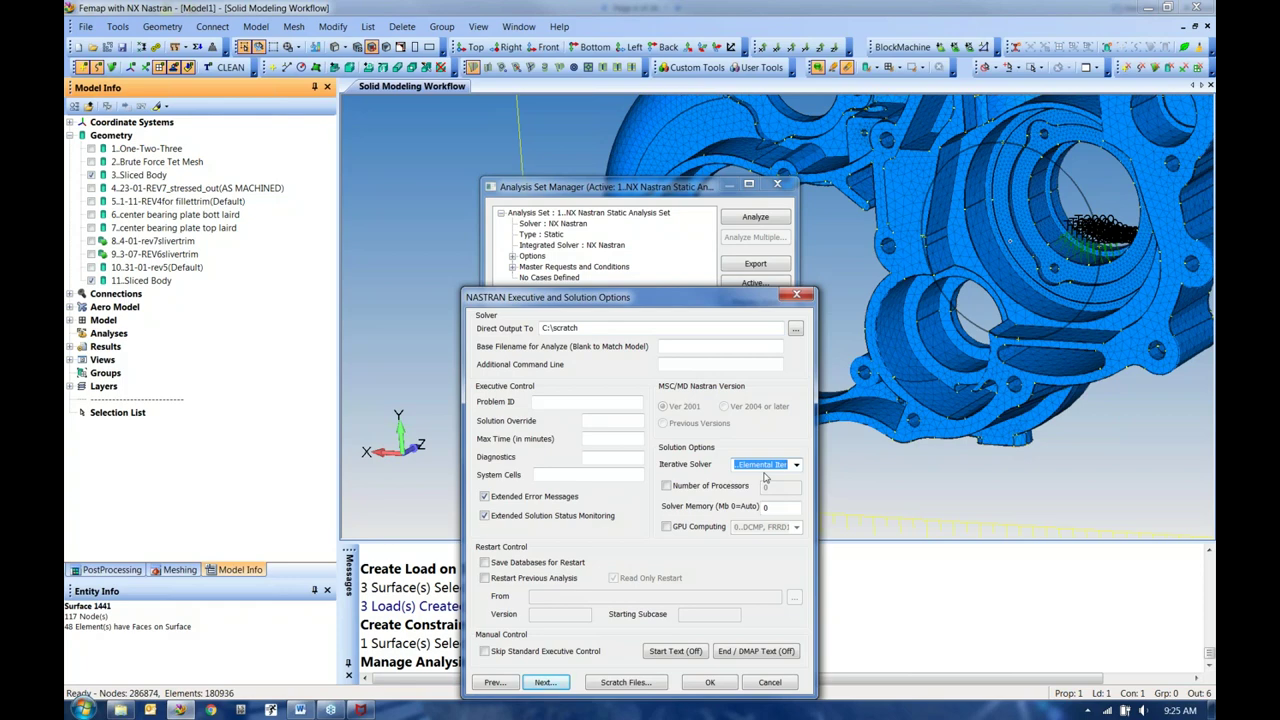
{"action": "left_click", "coordinate": [533, 684]}
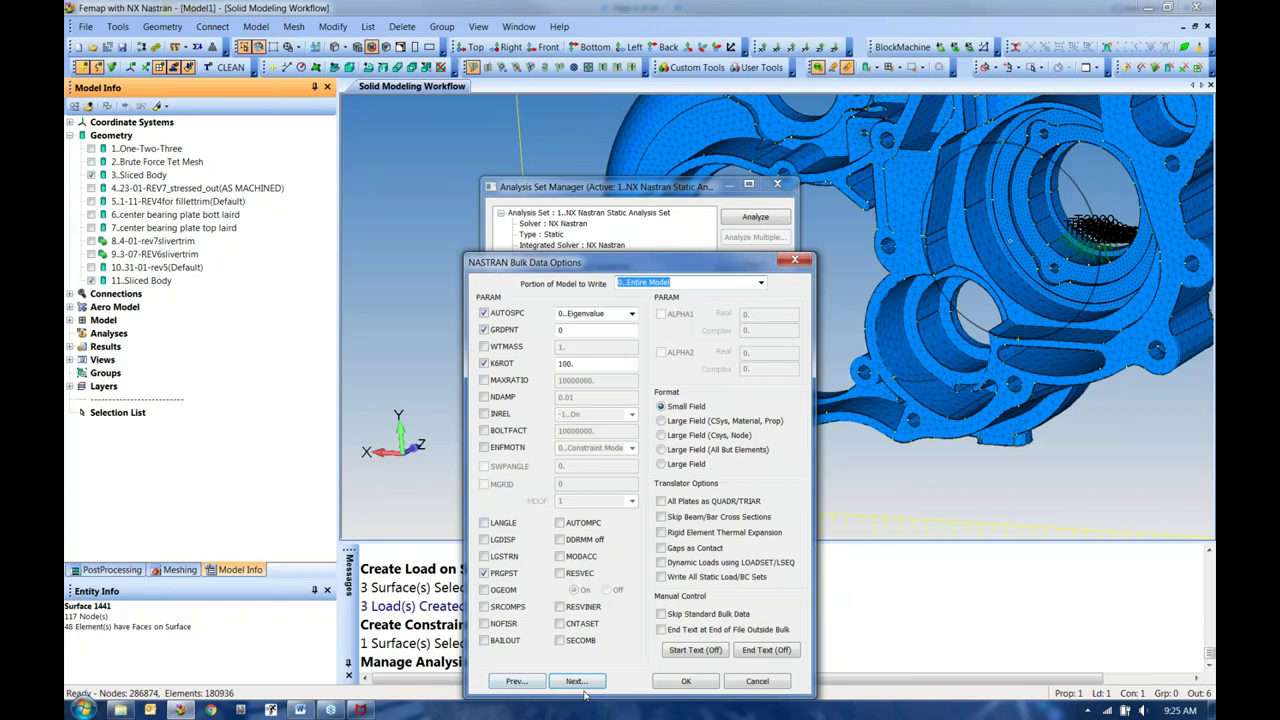
Step: Try setting the Nastran geometry checks to None, cancel the dialog and close the analysis set manager
{"action": "left_click", "coordinate": [580, 682]}
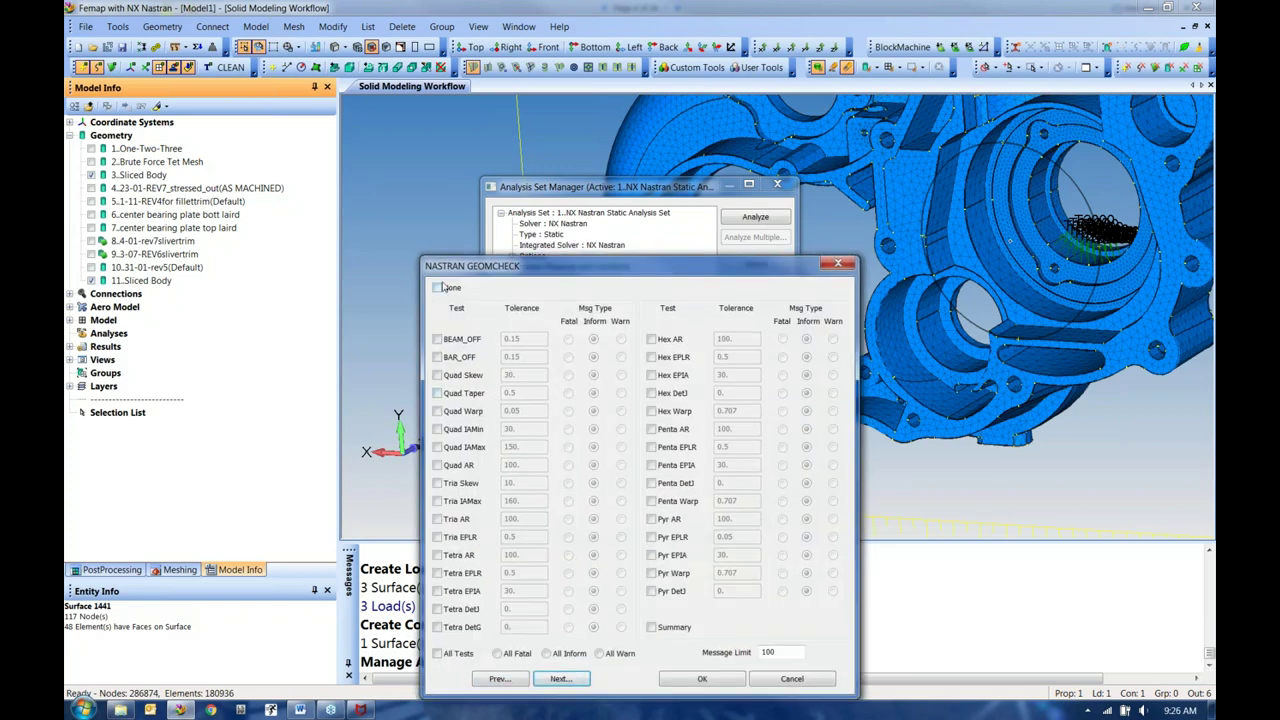
{"action": "left_click", "coordinate": [437, 287]}
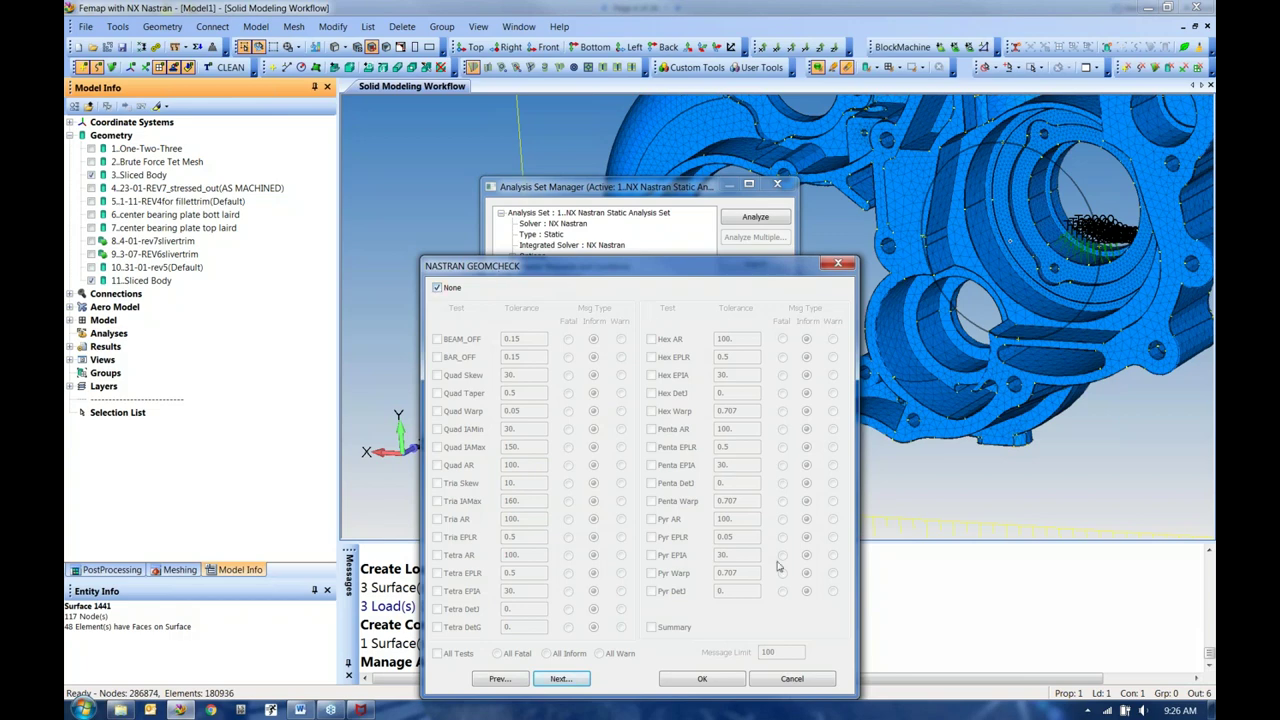
{"action": "left_click", "coordinate": [792, 679]}
{"action": "left_click", "coordinate": [757, 519]}
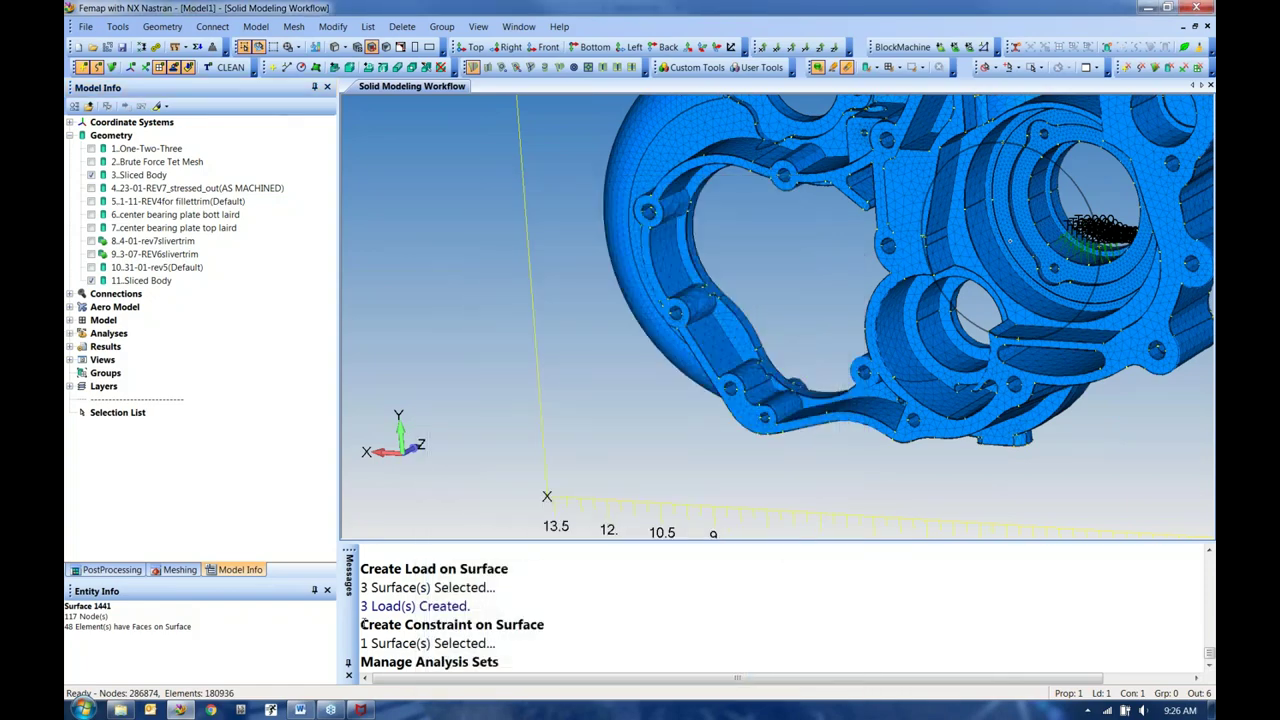
Step: Open the model Drivetrain Housing - Post Processed.modfem from the Solid Modeling Workflow webinar folder
{"action": "left_click", "coordinate": [93, 47]}
{"action": "left_click", "coordinate": [177, 181]}
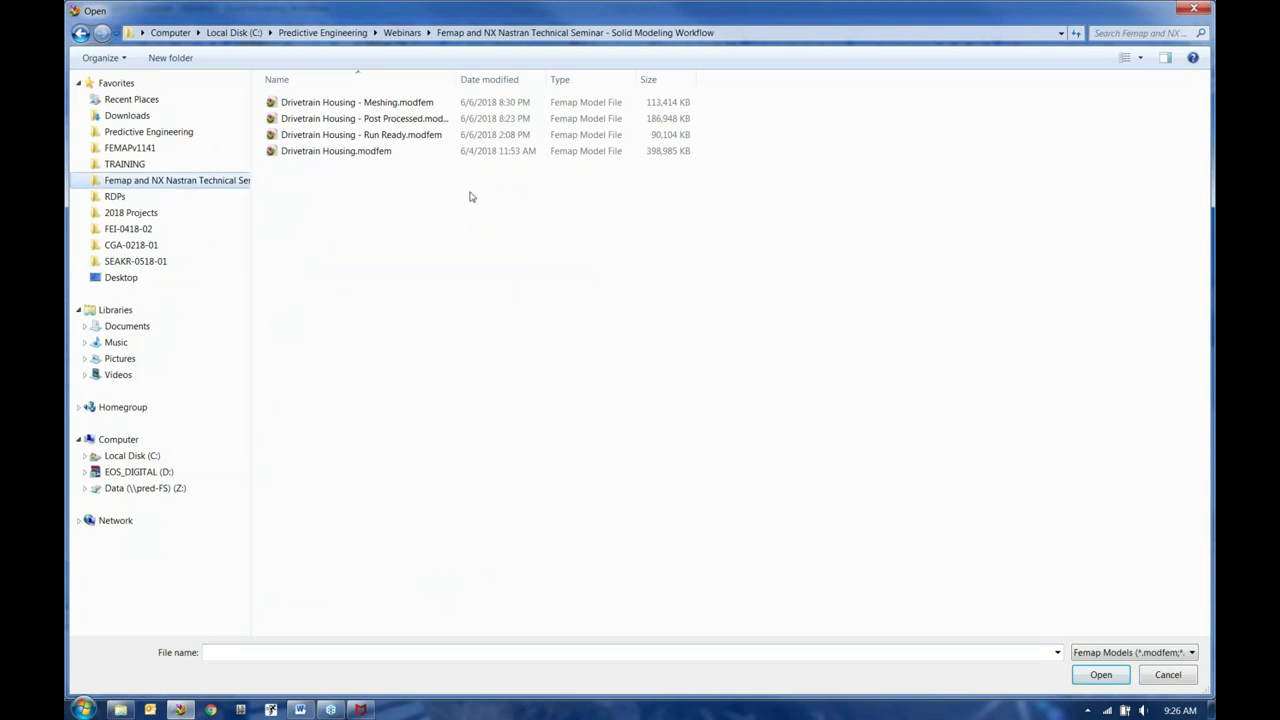
{"action": "double_click", "coordinate": [405, 119]}
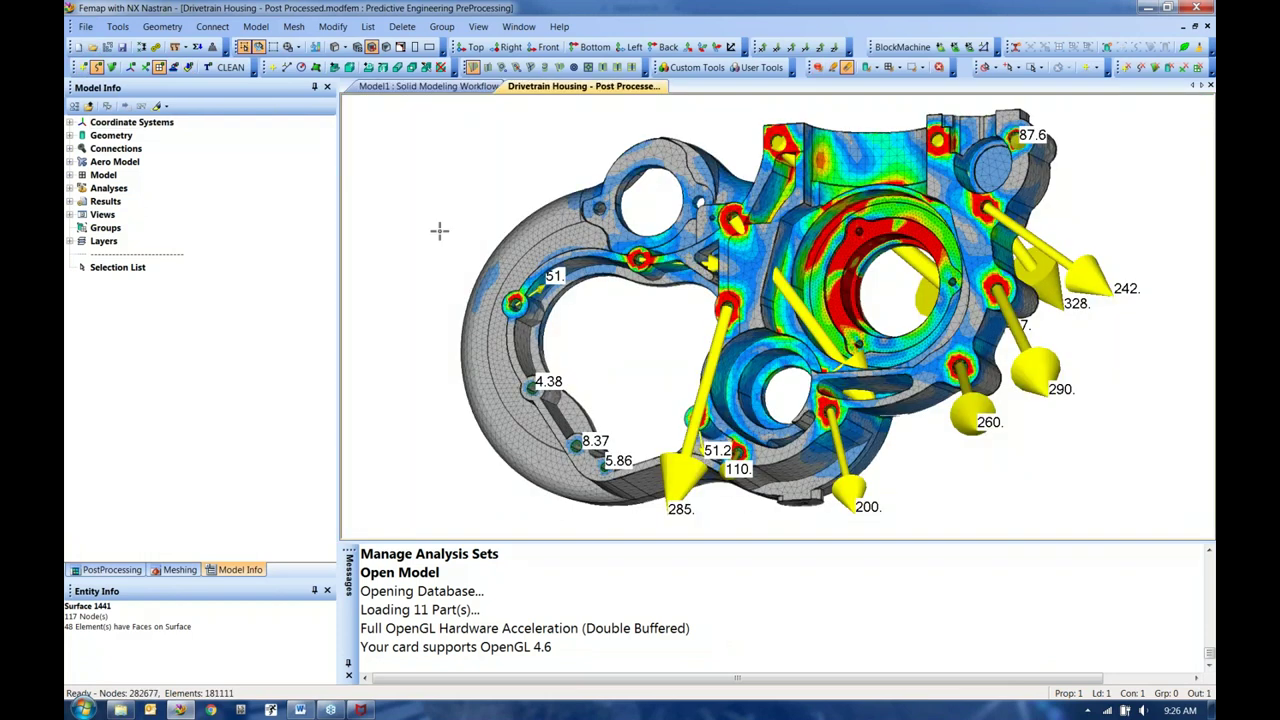
Step: Clear the result contours and freebody vectors from the view and display the model's loads and constraints
{"action": "left_click", "coordinate": [112, 569]}
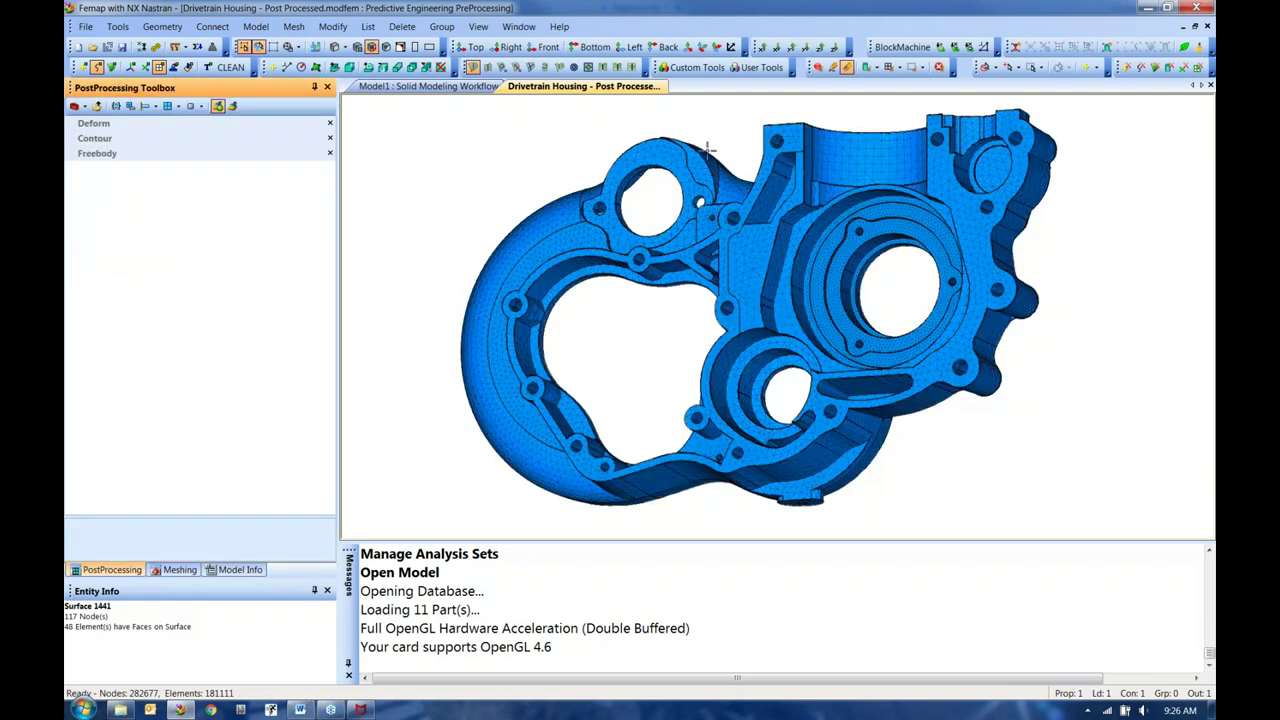
{"action": "left_click", "coordinate": [187, 67]}
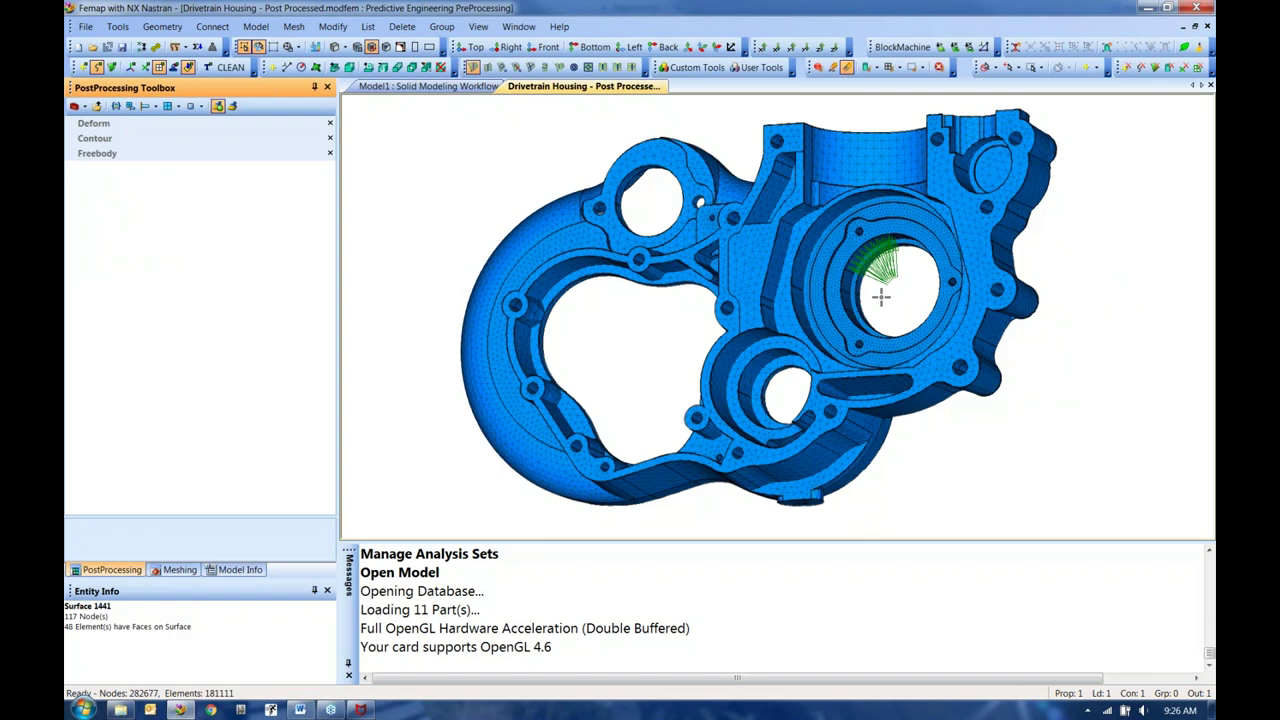
{"action": "left_click", "coordinate": [173, 67]}
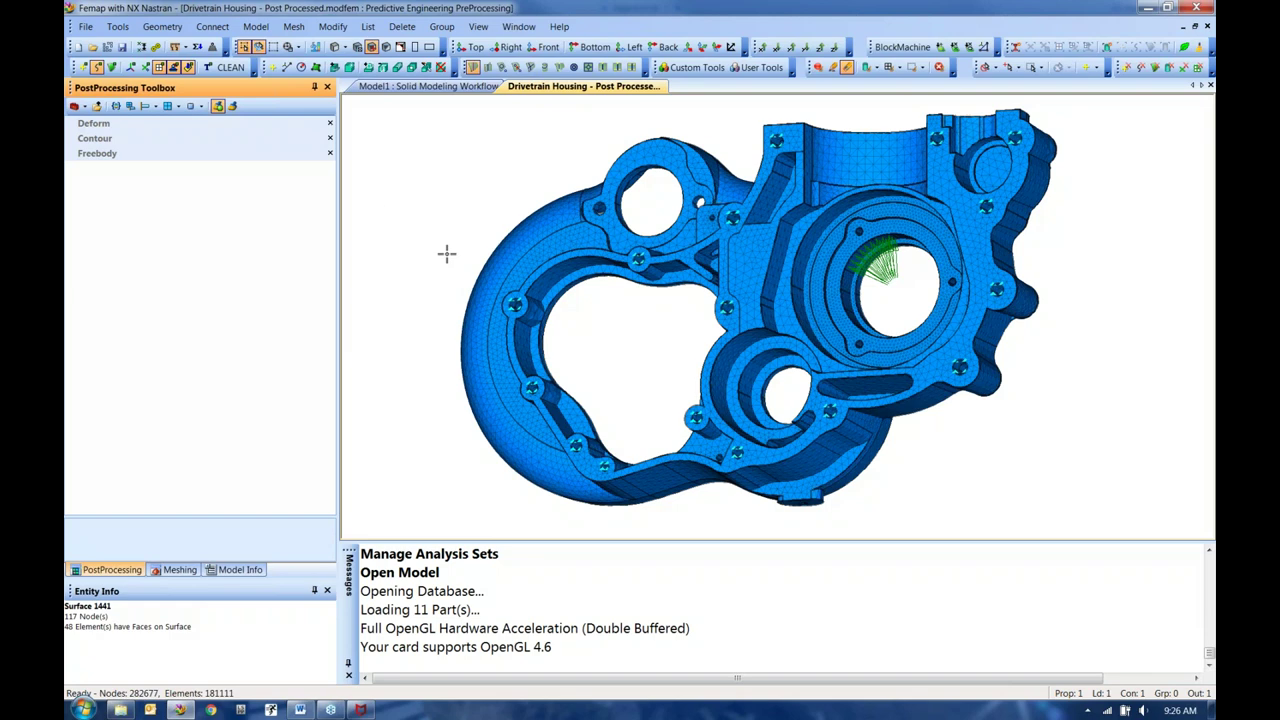
Step: Show the housing in Deformed style using the Total Translation results of NX NASTRAN Case 1
{"action": "left_click", "coordinate": [97, 125]}
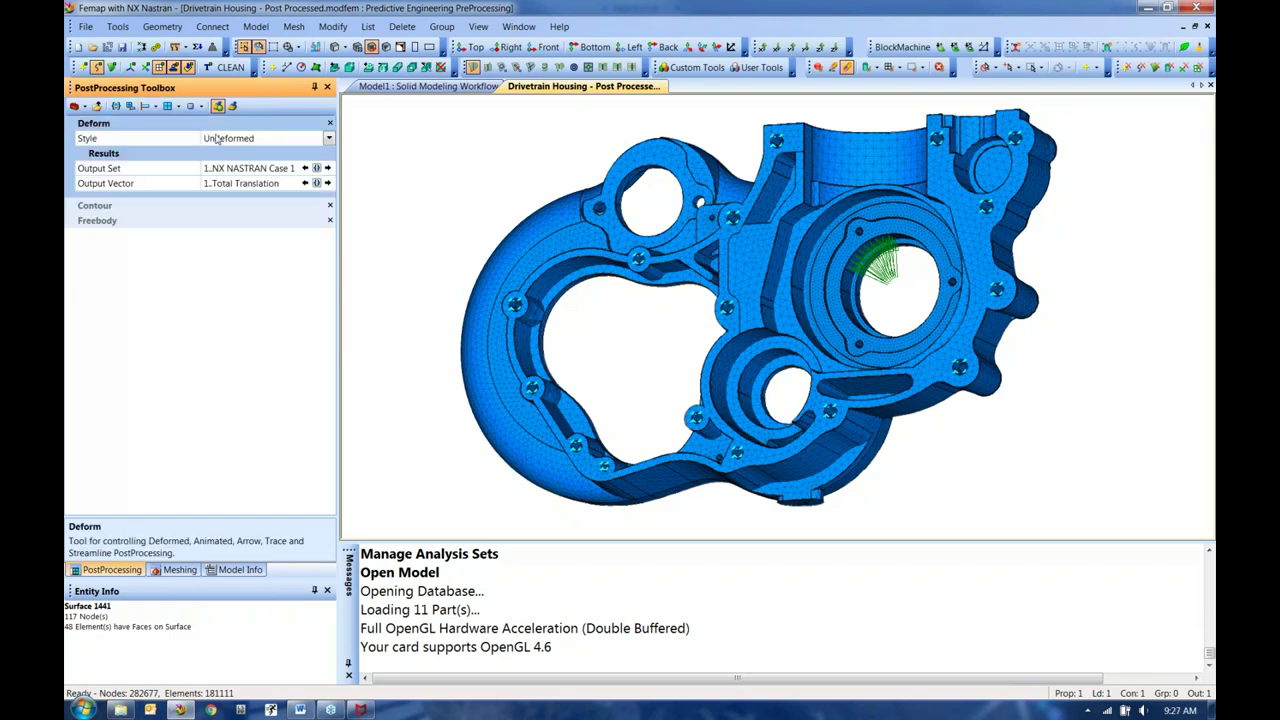
{"action": "left_click", "coordinate": [210, 139]}
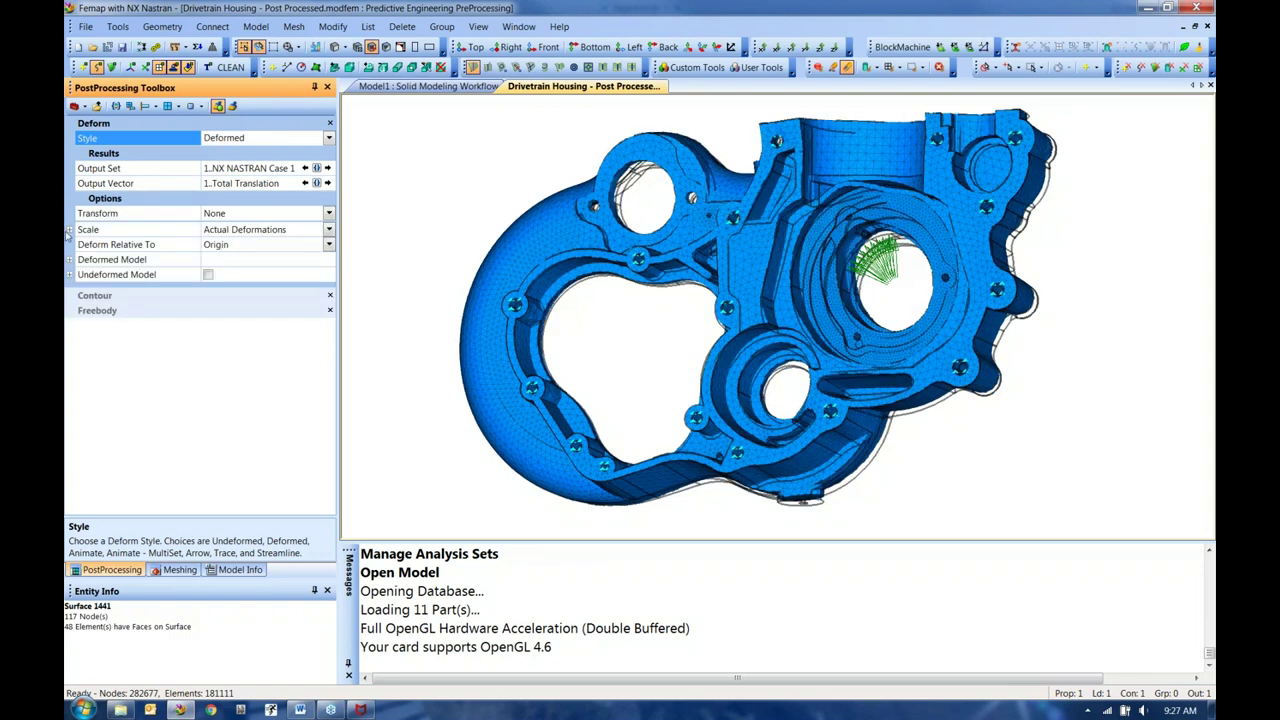
{"action": "left_click", "coordinate": [72, 232]}
{"action": "left_click", "coordinate": [72, 232]}
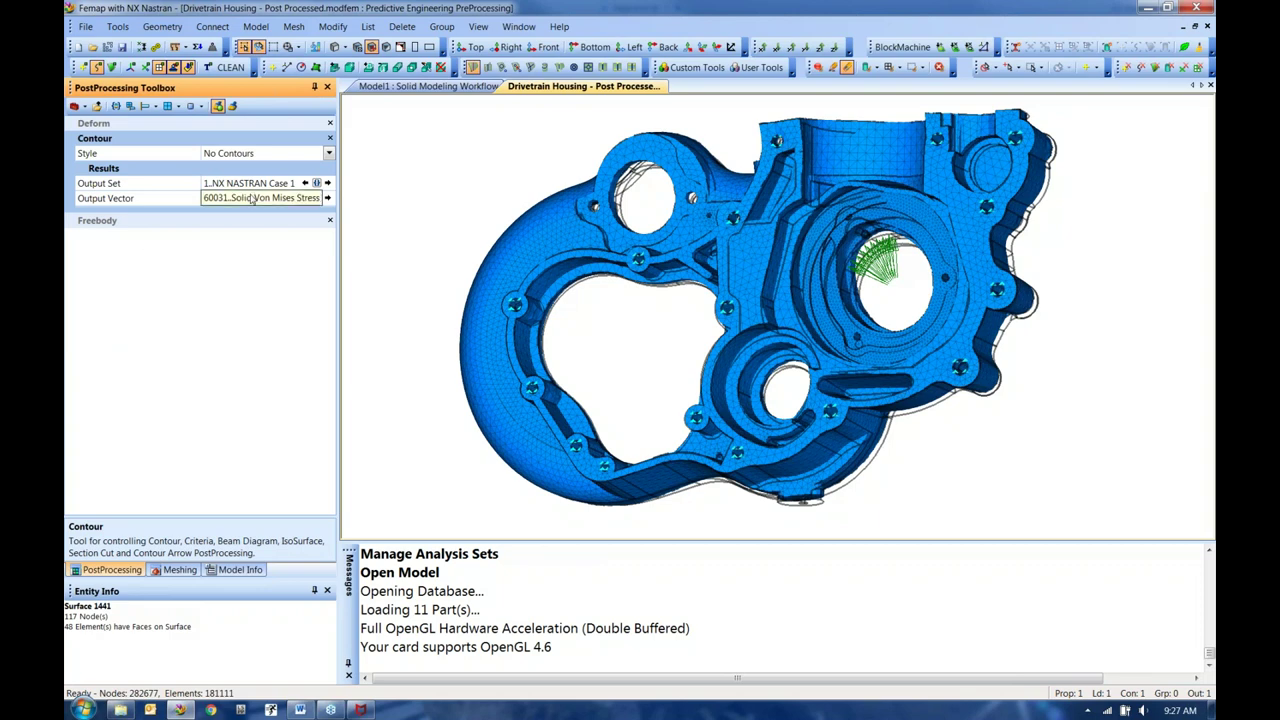
Step: Display the Solid Von Mises Stress results as a filled contour on the deformed housing
{"action": "left_click", "coordinate": [328, 158]}
{"action": "key", "text": "Escape"}
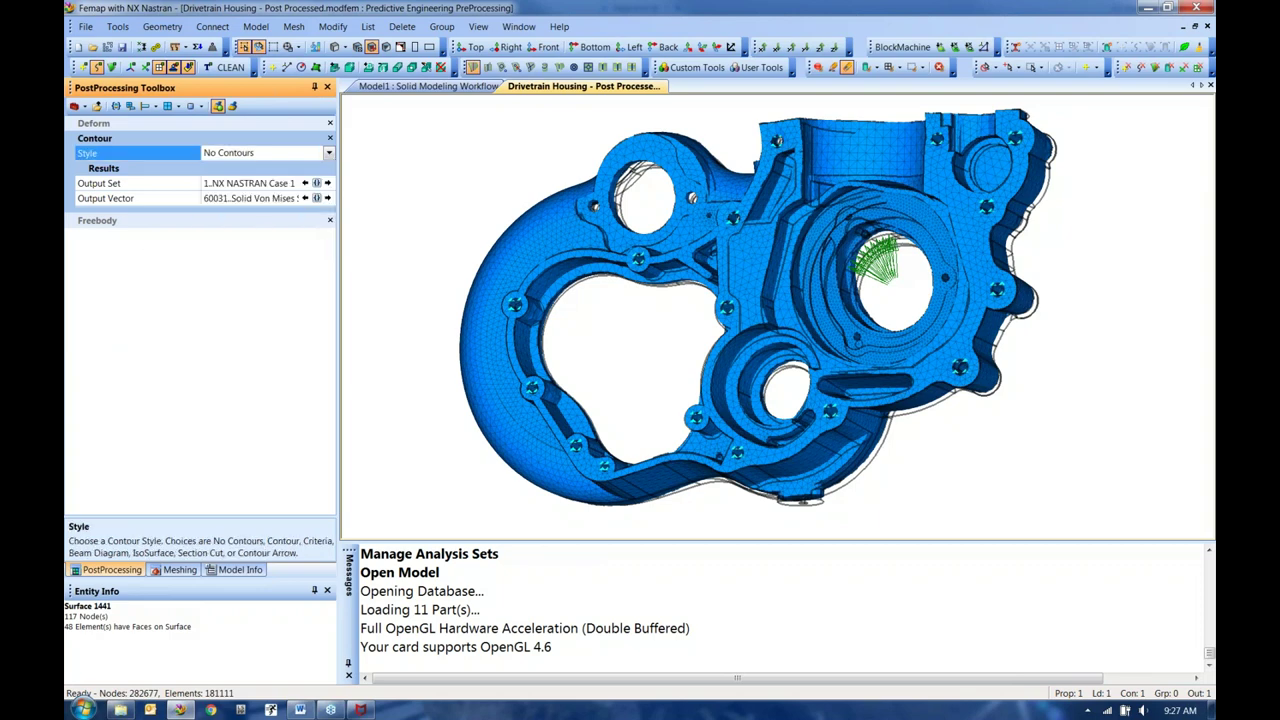
{"action": "key", "text": "Down"}
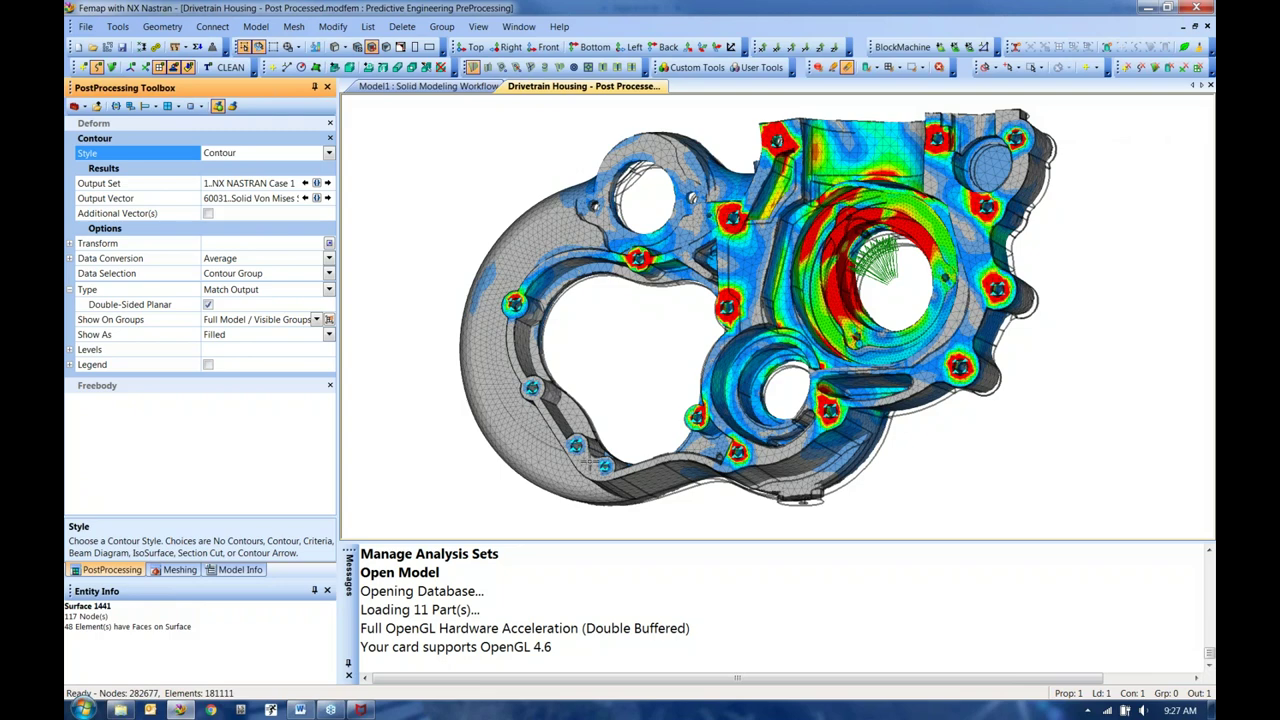
Step: Clear the deformed shape and stress contours, then turn on visible freebodies in the widened freebody settings
{"action": "left_click", "coordinate": [130, 106]}
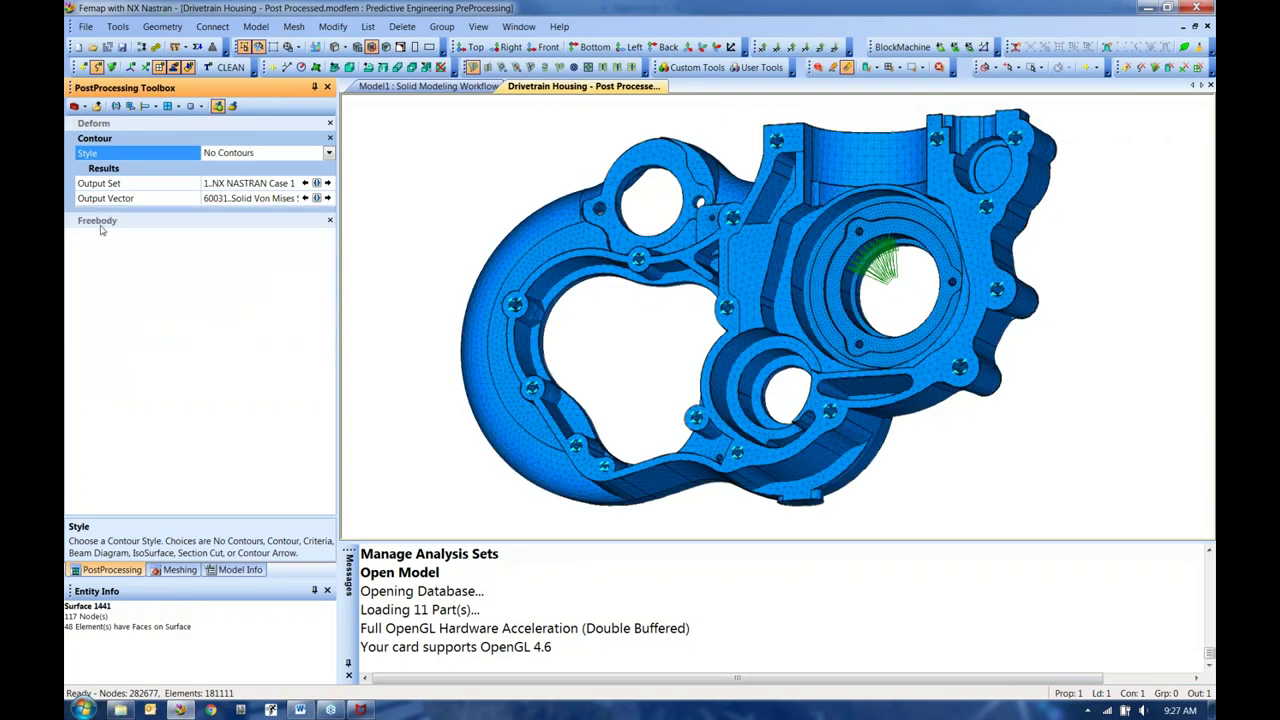
{"action": "left_click", "coordinate": [100, 226]}
{"action": "left_click_drag", "start_coordinate": [341, 188], "coordinate": [380, 190]}
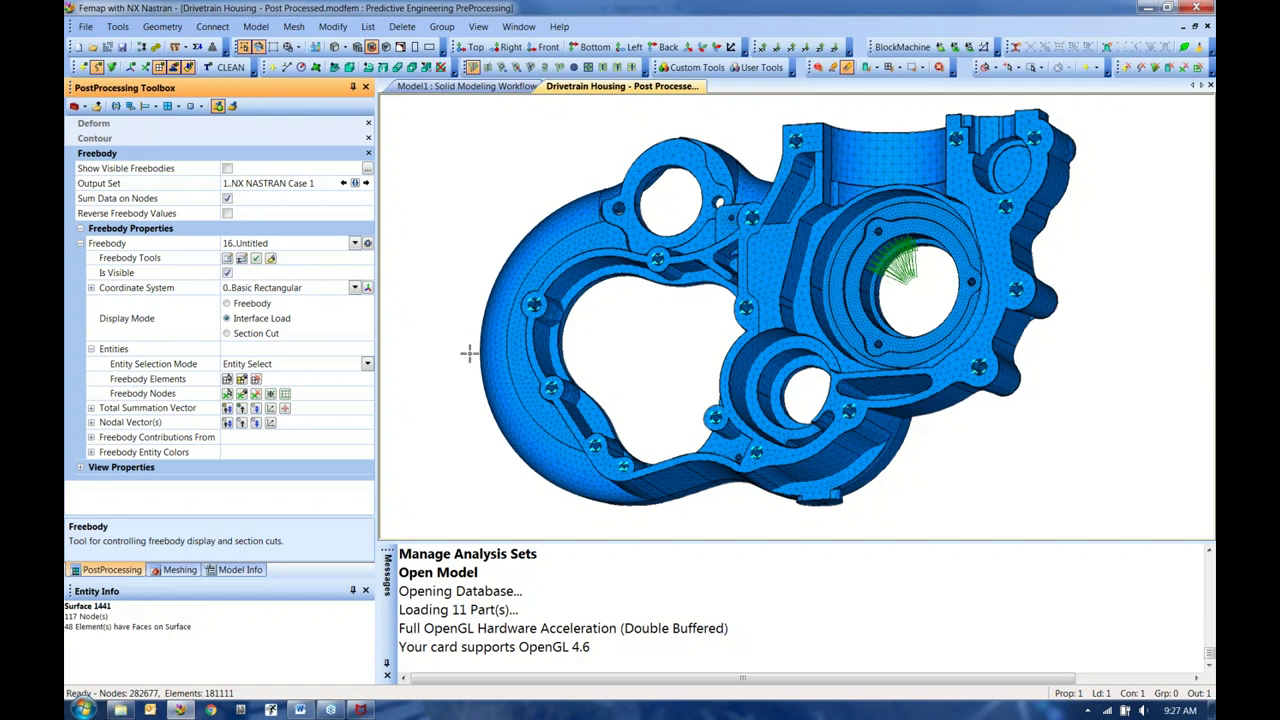
{"action": "left_click", "coordinate": [228, 170]}
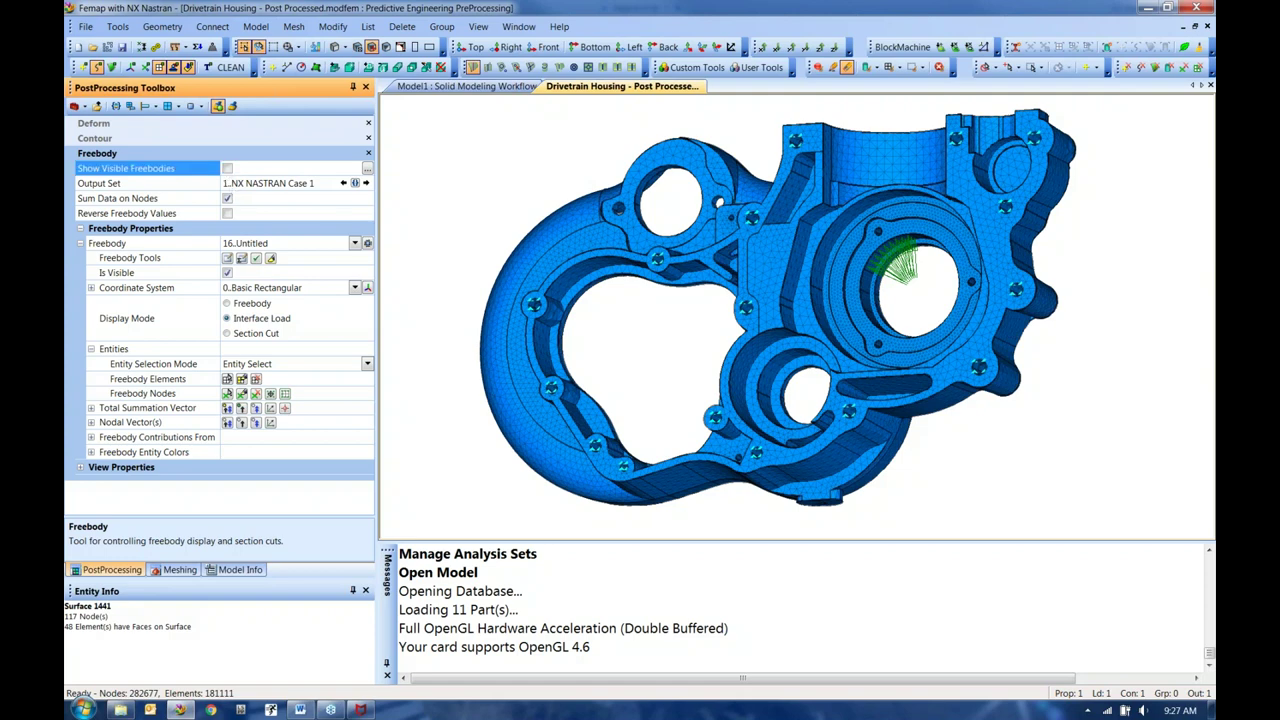
Step: Show the visible freebodies on the housing and delete all existing freebodies in the Freebody Manager
{"action": "left_click", "coordinate": [227, 168]}
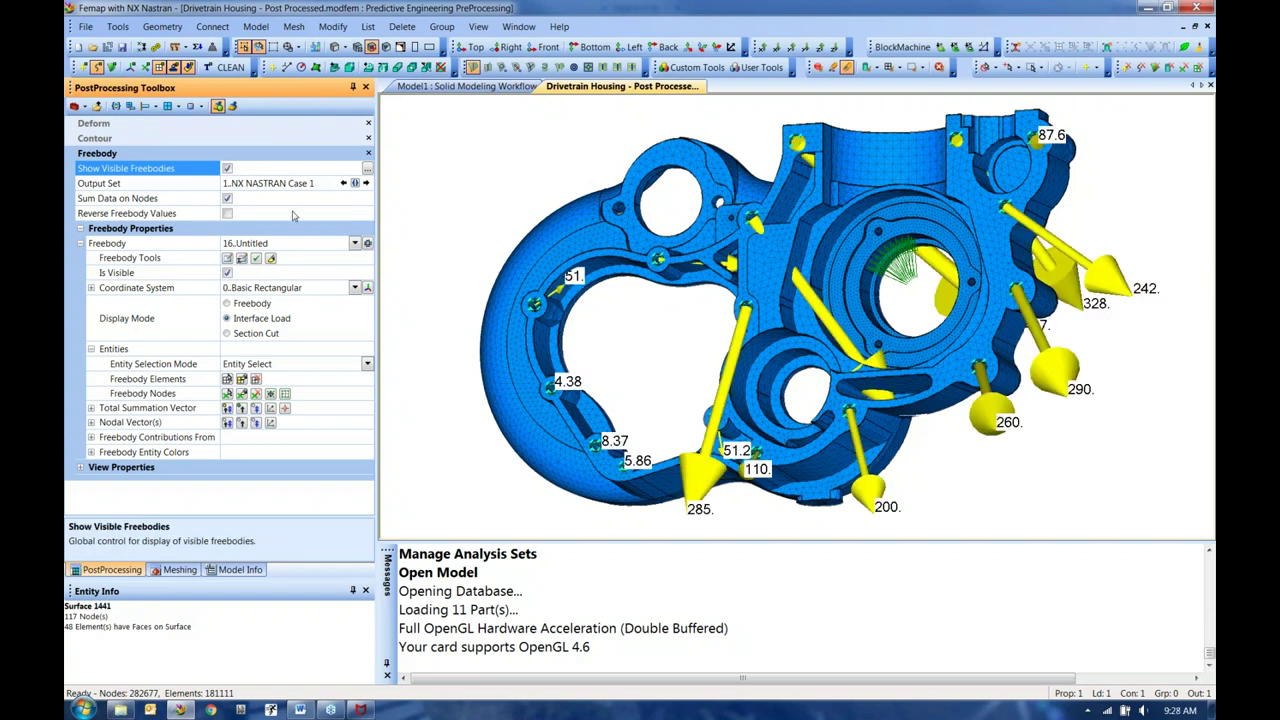
{"action": "left_click", "coordinate": [367, 243]}
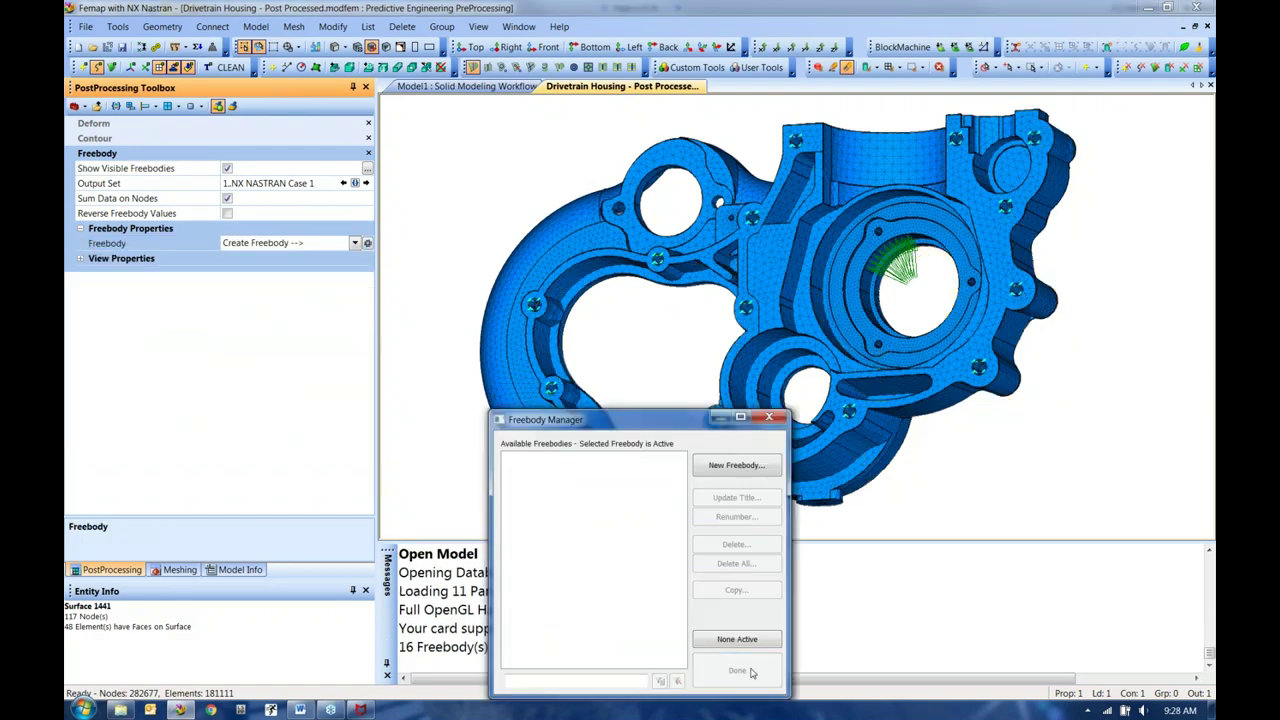
Step: Create a new untitled freebody in Interface Load mode with only Reaction contributions and the nodal force vectors off
{"action": "left_click", "coordinate": [735, 466]}
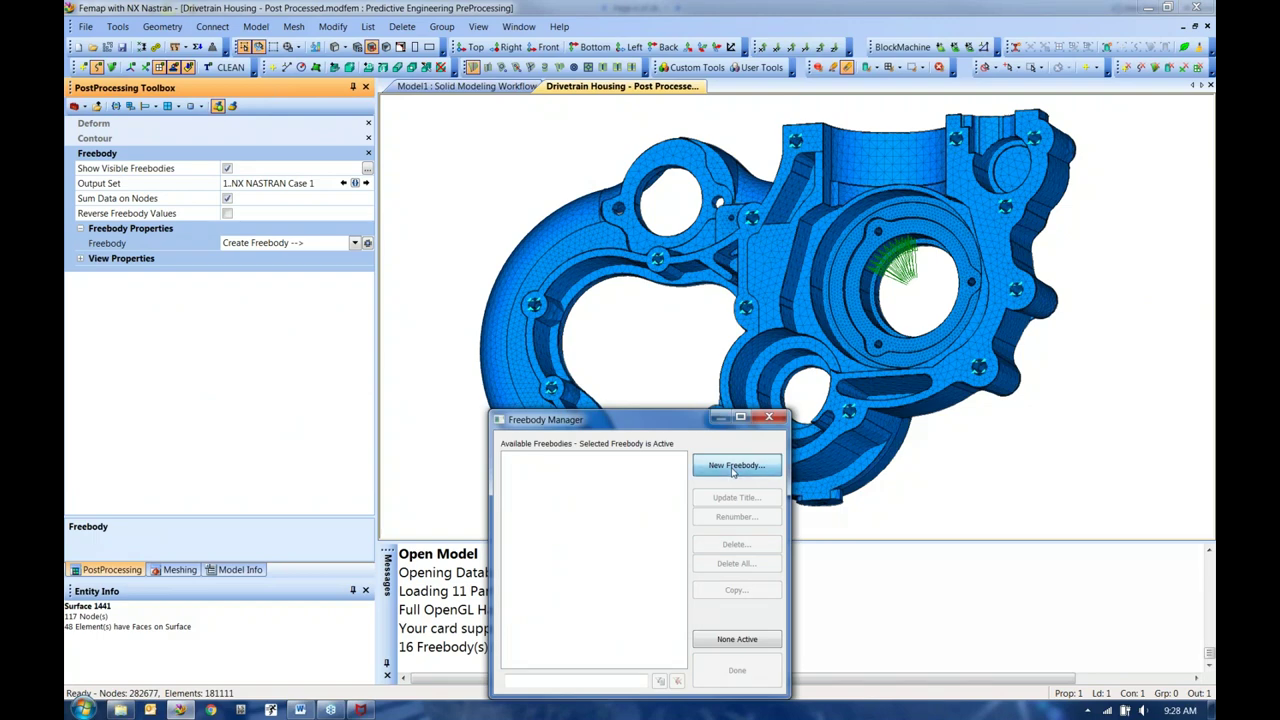
{"action": "left_click_drag", "start_coordinate": [584, 434], "coordinate": [538, 420]}
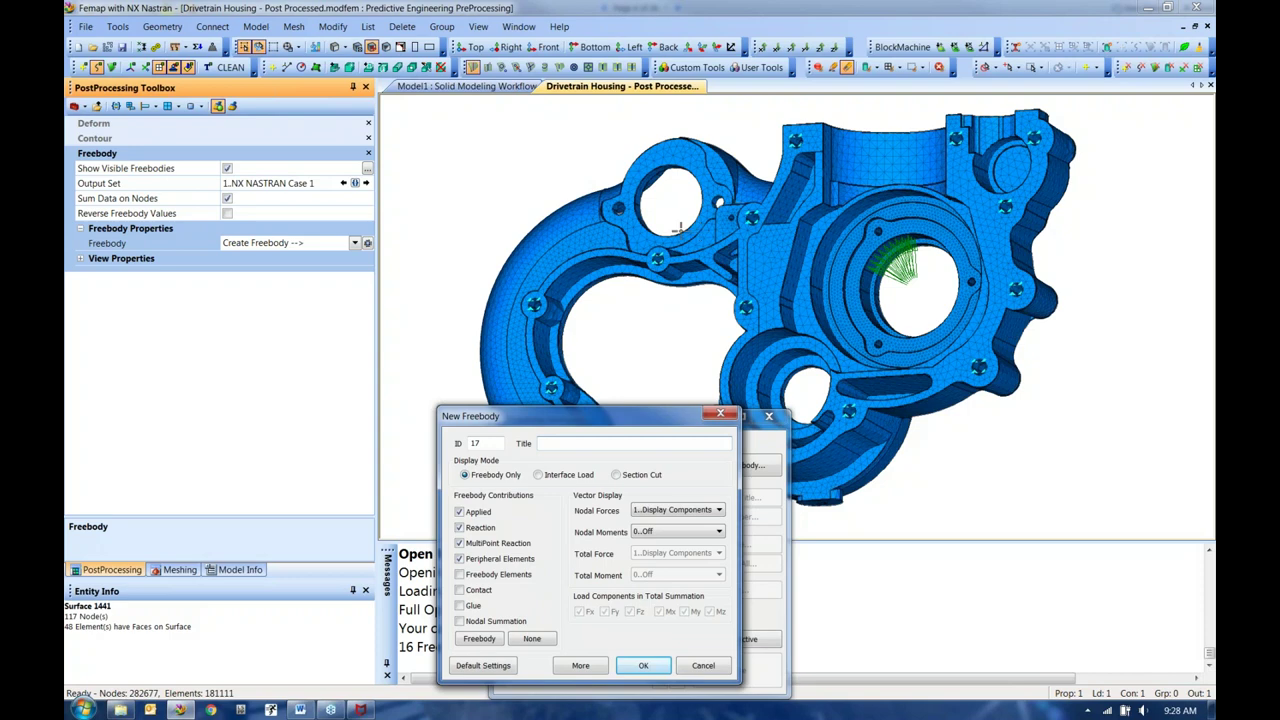
{"action": "middle_click_drag", "start_coordinate": [597, 314], "coordinate": [647, 196]}
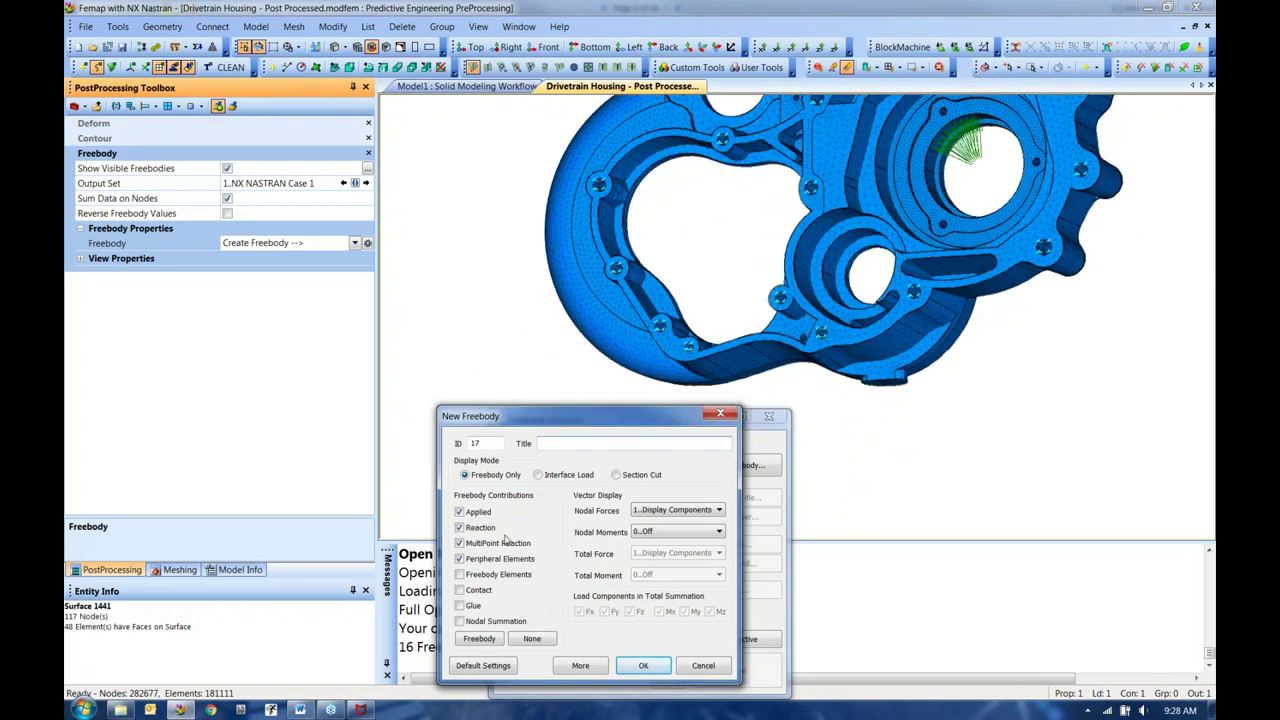
{"action": "left_click", "coordinate": [538, 641]}
{"action": "left_click", "coordinate": [477, 530]}
{"action": "left_click", "coordinate": [553, 478]}
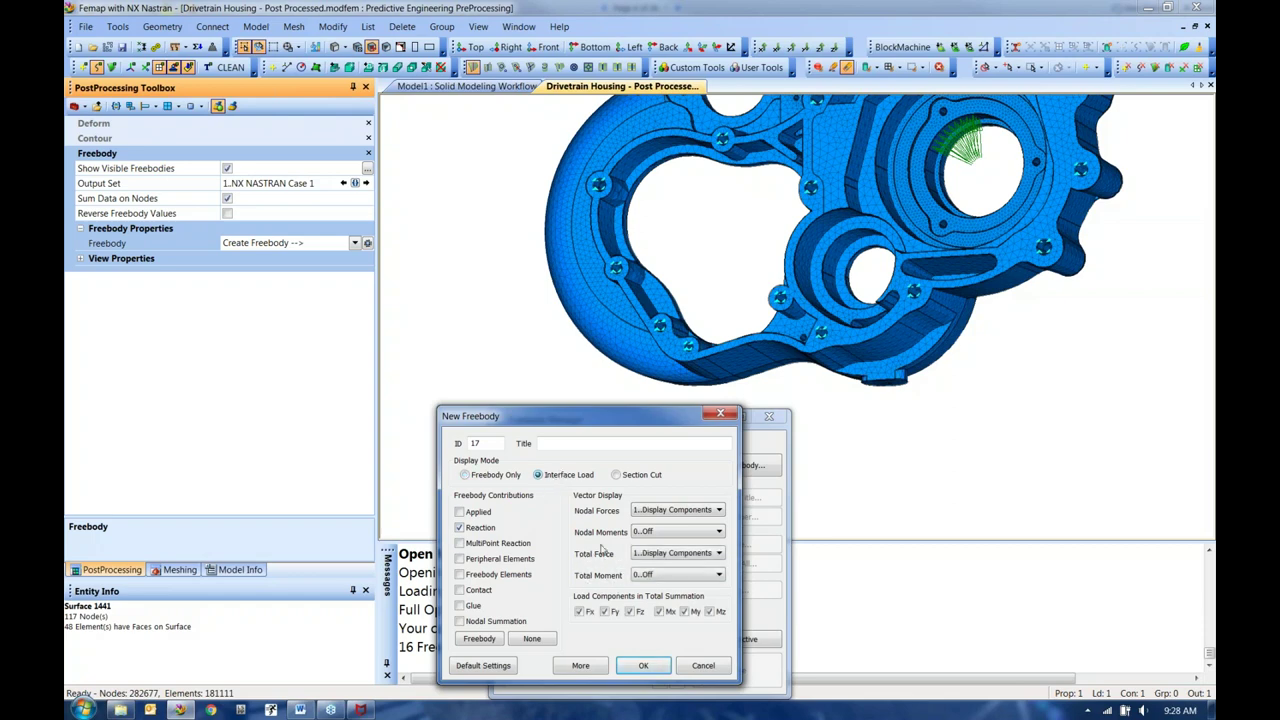
{"action": "left_click", "coordinate": [647, 510]}
{"action": "left_click", "coordinate": [660, 520]}
{"action": "left_click", "coordinate": [645, 666]}
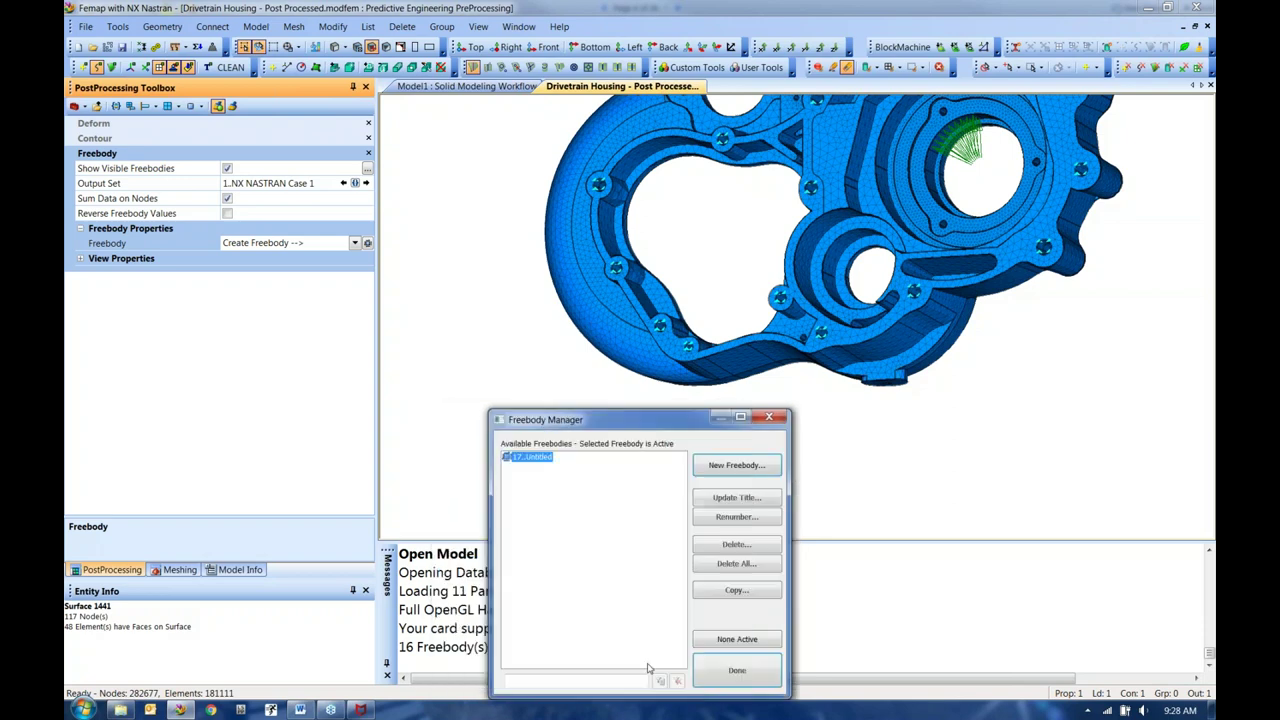
{"action": "left_click", "coordinate": [737, 670]}
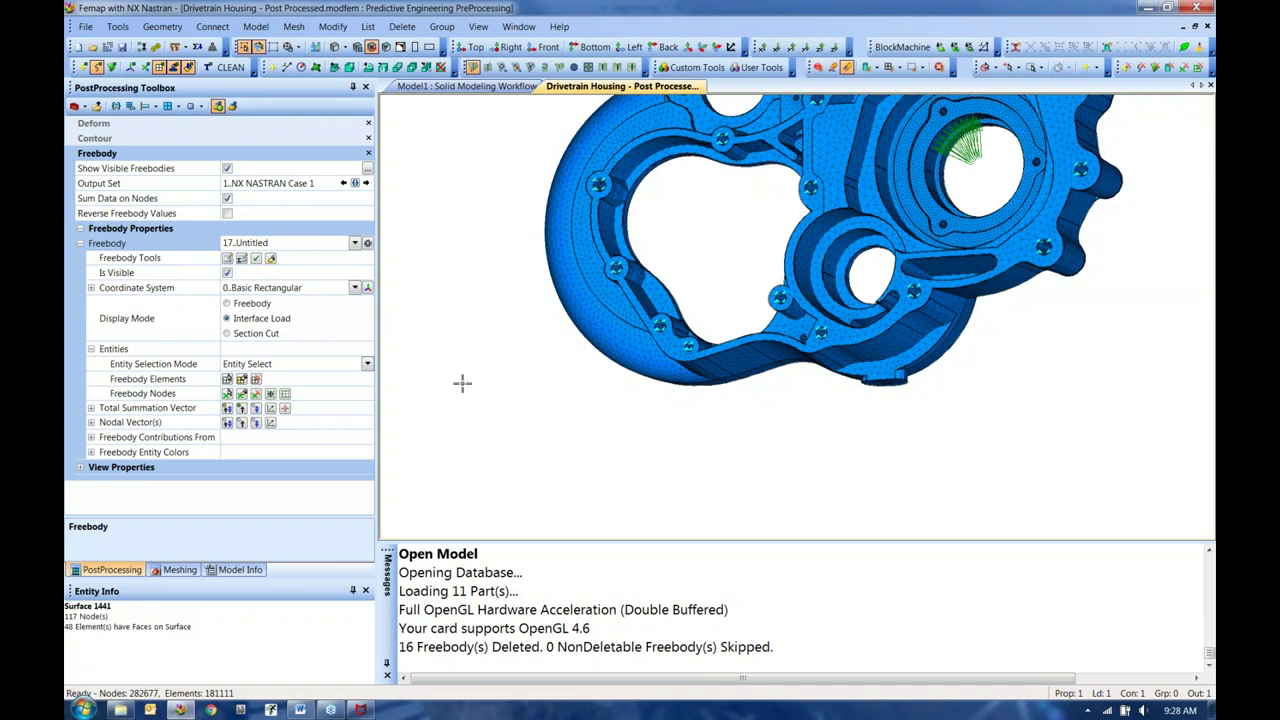
Step: Add the nodes on the two cylindrical surfaces of a bolt hole along the housing's large curved rim to the freebody, selecting on Surface with Pick Front
{"action": "left_click", "coordinate": [227, 394]}
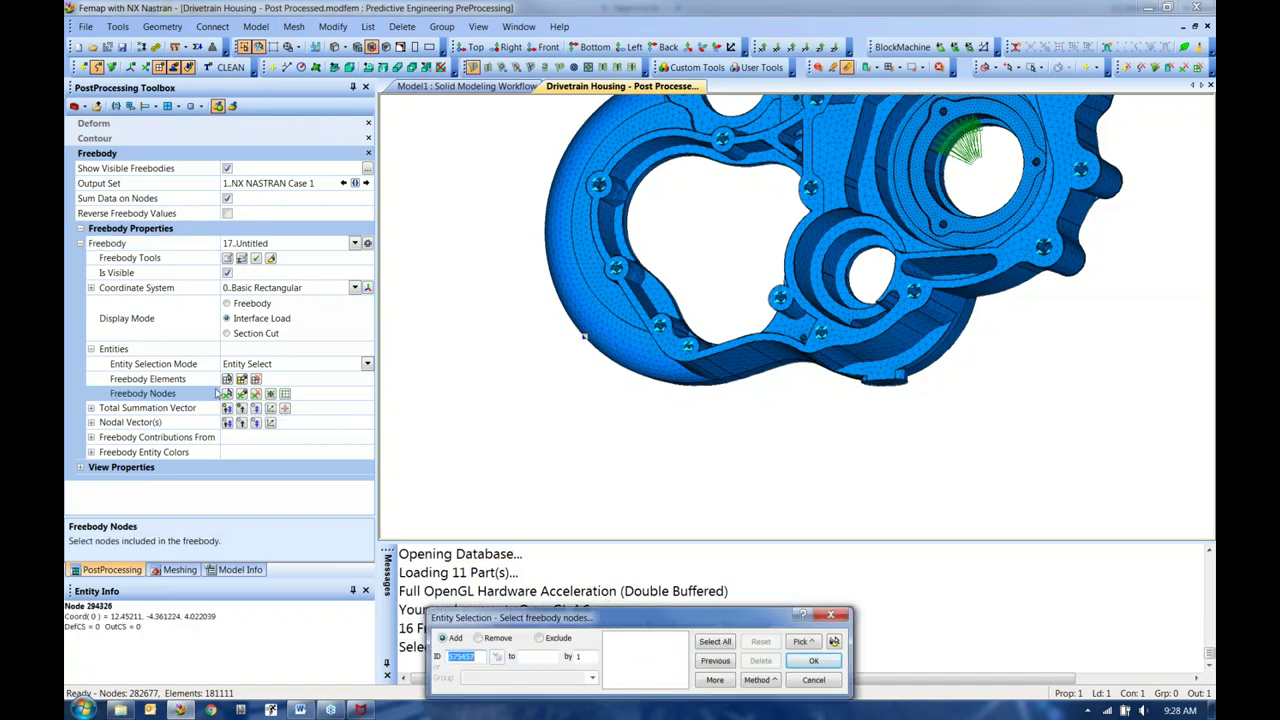
{"action": "left_click", "coordinate": [767, 681]}
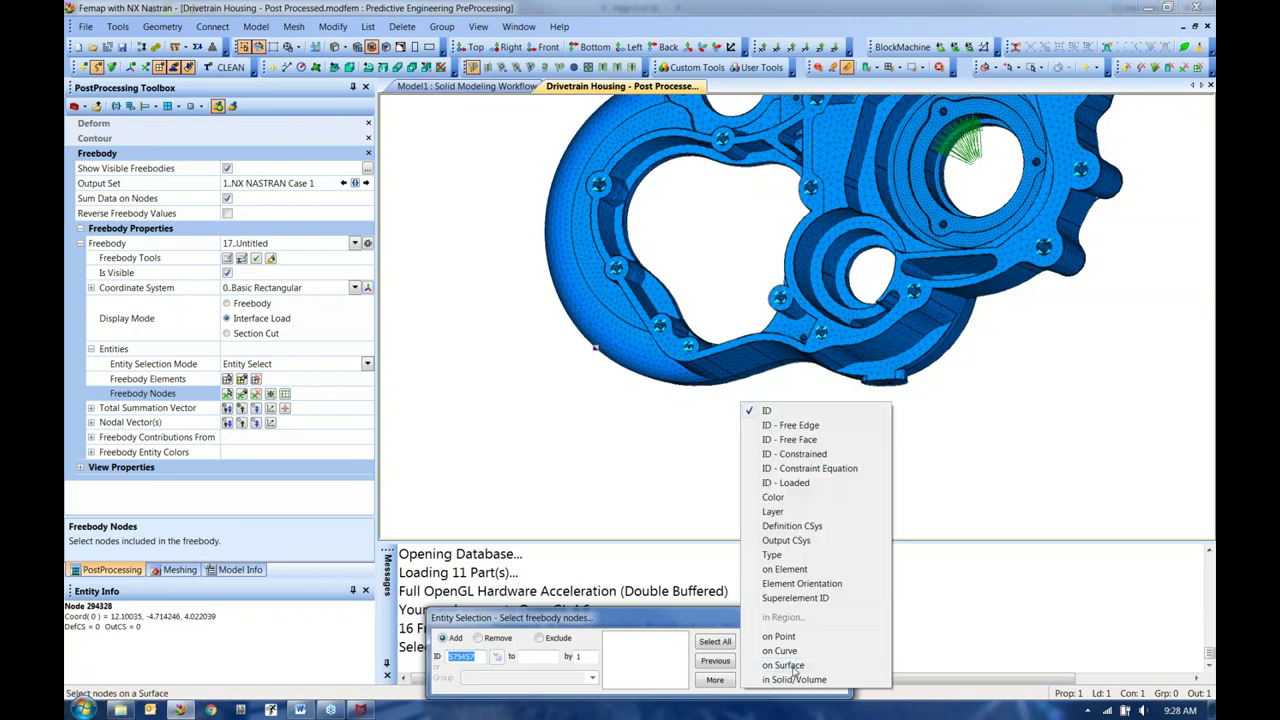
{"action": "left_click", "coordinate": [782, 665]}
{"action": "scroll", "coordinate": [779, 527], "scroll_direction": "up", "scroll_amount": 5}
{"action": "middle_click_drag", "start_coordinate": [779, 527], "coordinate": [765, 368], "text": "ctrl"}
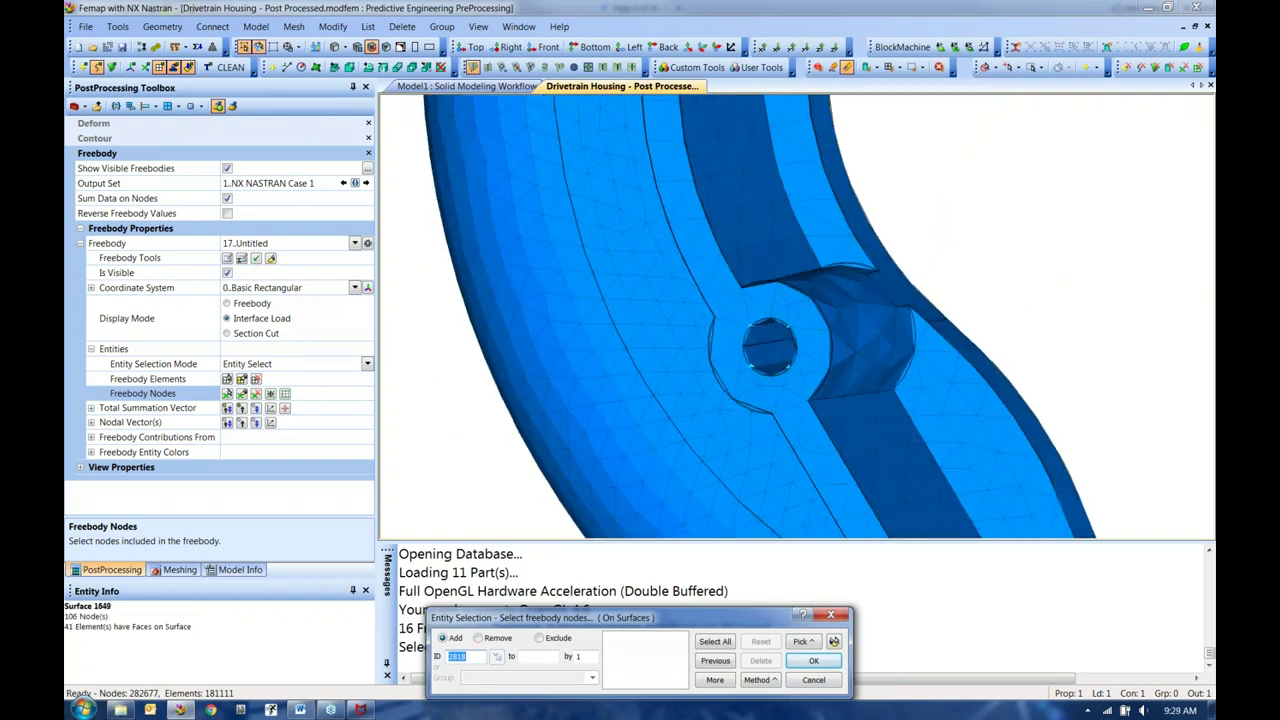
{"action": "left_click", "coordinate": [762, 680]}
{"action": "left_click", "coordinate": [768, 665]}
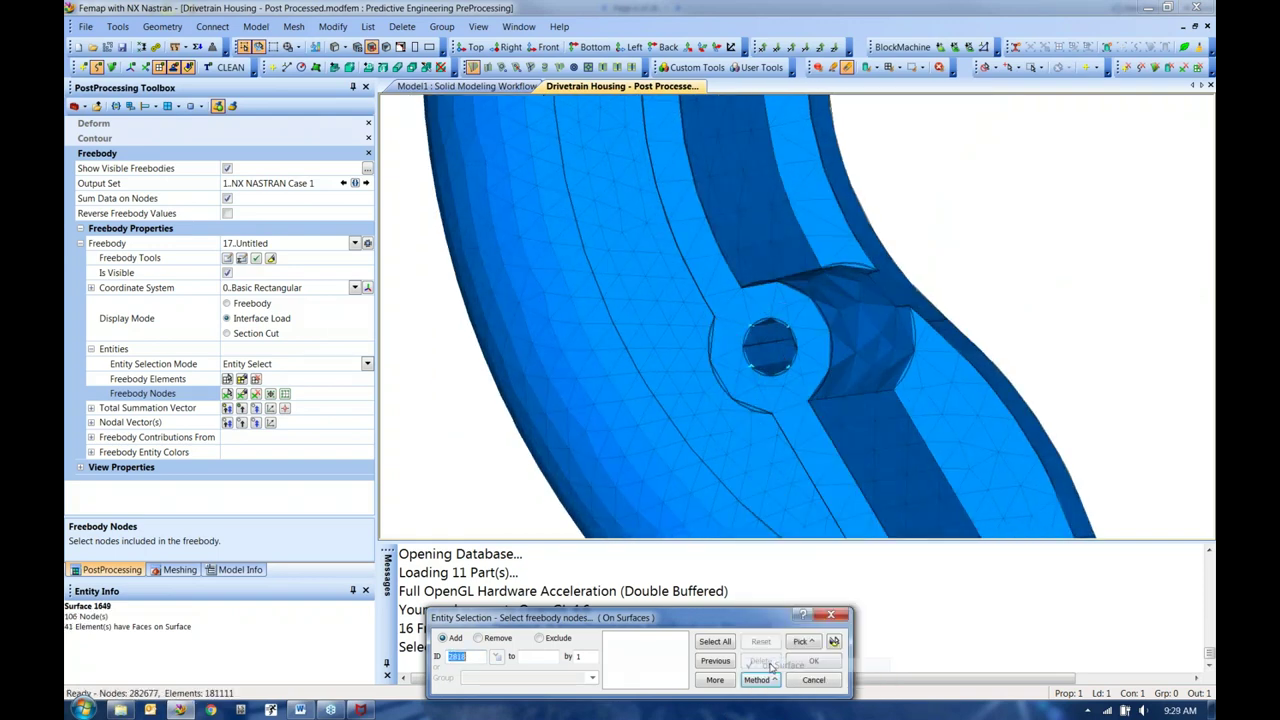
{"action": "right_click", "coordinate": [767, 370]}
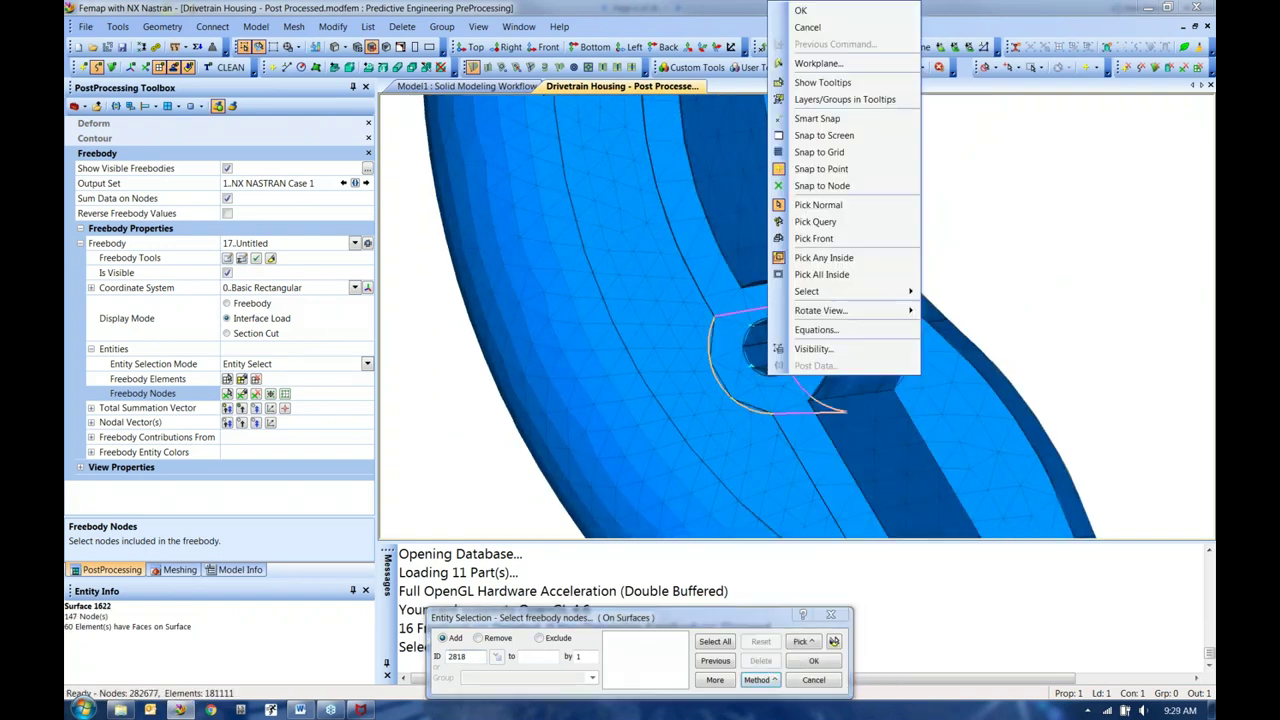
{"action": "left_click", "coordinate": [813, 238]}
{"action": "left_click", "coordinate": [768, 345]}
{"action": "left_click", "coordinate": [765, 330]}
{"action": "key", "text": "Return"}
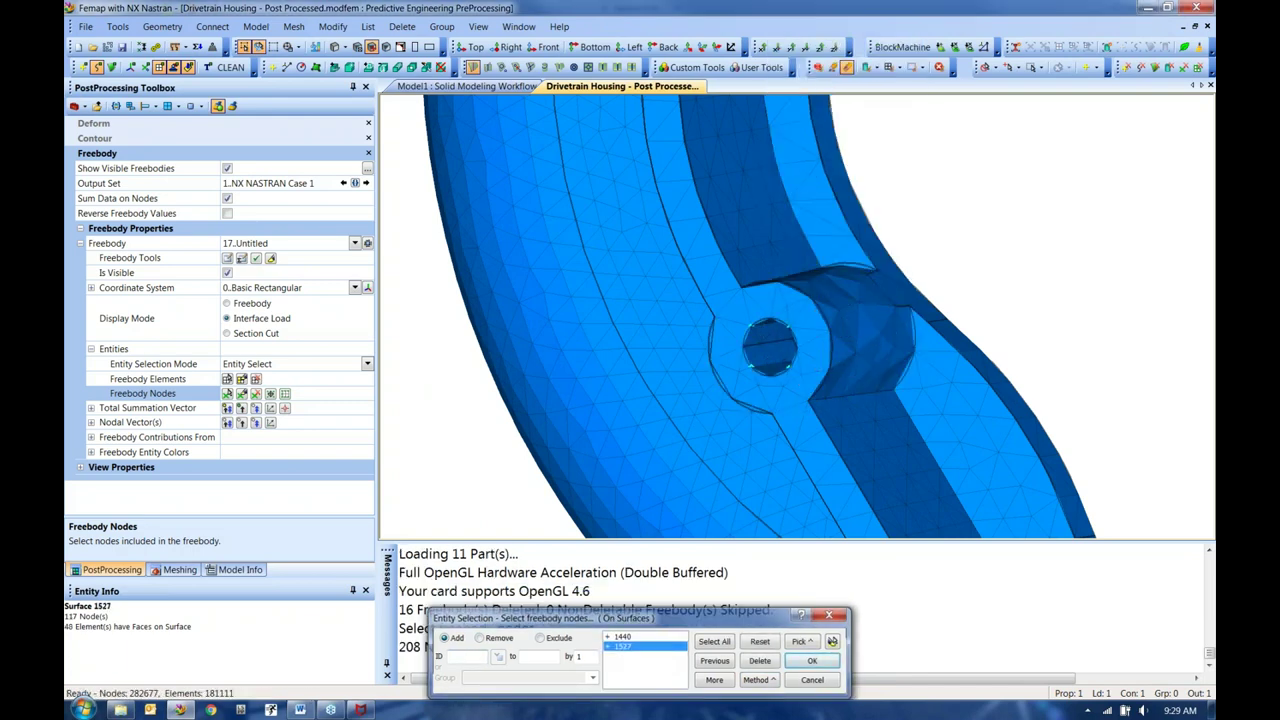
{"action": "left_click", "coordinate": [607, 372]}
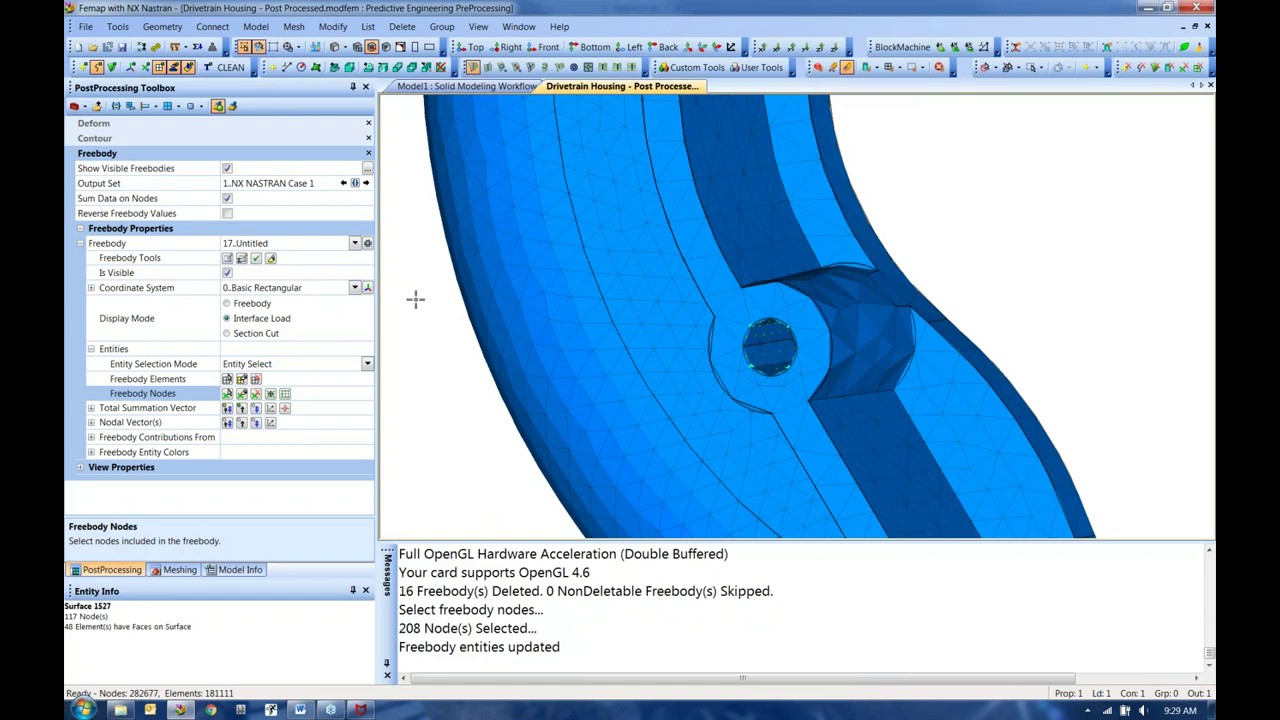
Step: Turn off Scale by Magnitude for the freebody vector length and view the resulting component vectors on the housing
{"action": "scroll", "coordinate": [682, 294], "scroll_direction": "down", "scroll_amount": 3}
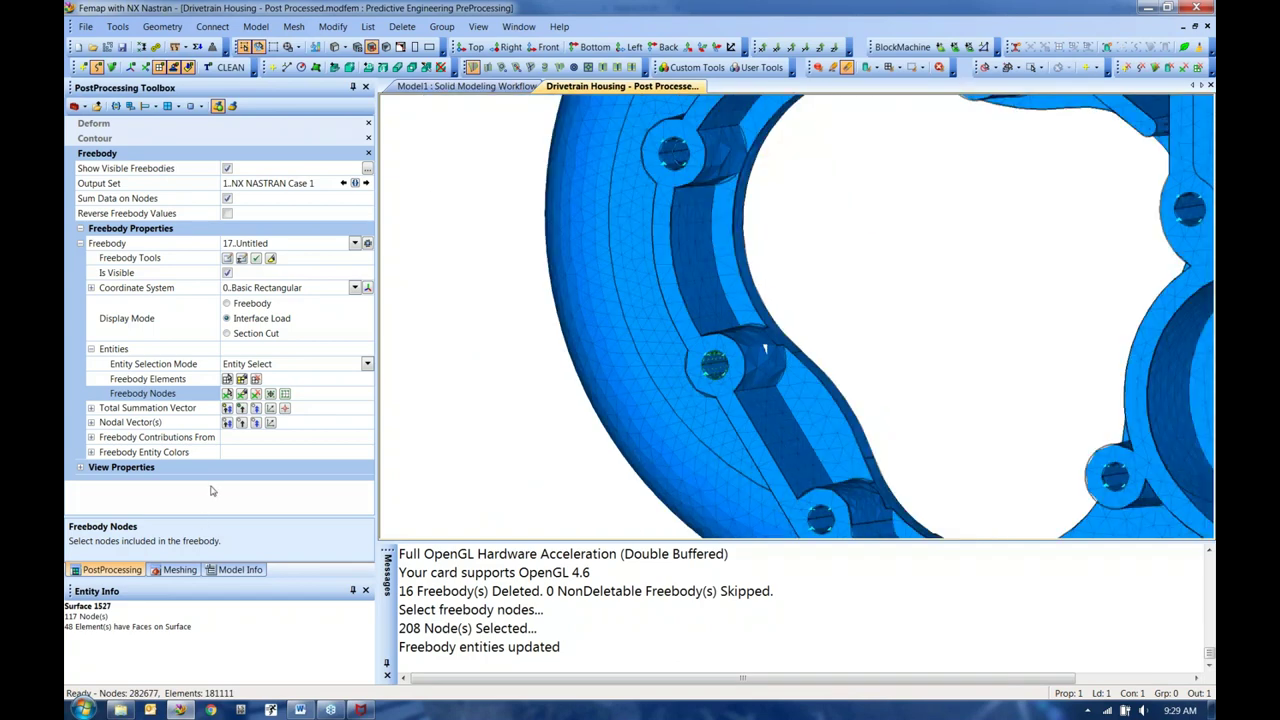
{"action": "scroll", "coordinate": [756, 408], "scroll_direction": "down", "scroll_amount": 5}
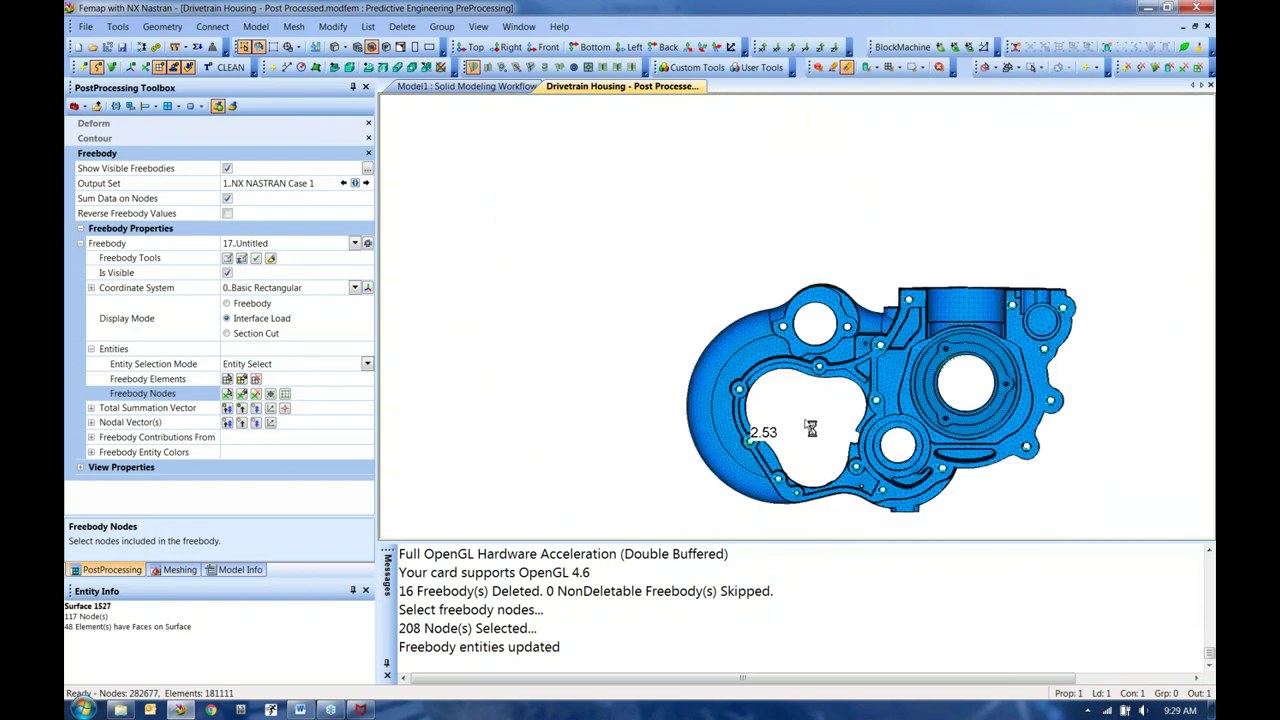
{"action": "left_click", "coordinate": [82, 469]}
{"action": "scroll", "coordinate": [84, 472], "scroll_direction": "down", "scroll_amount": 4}
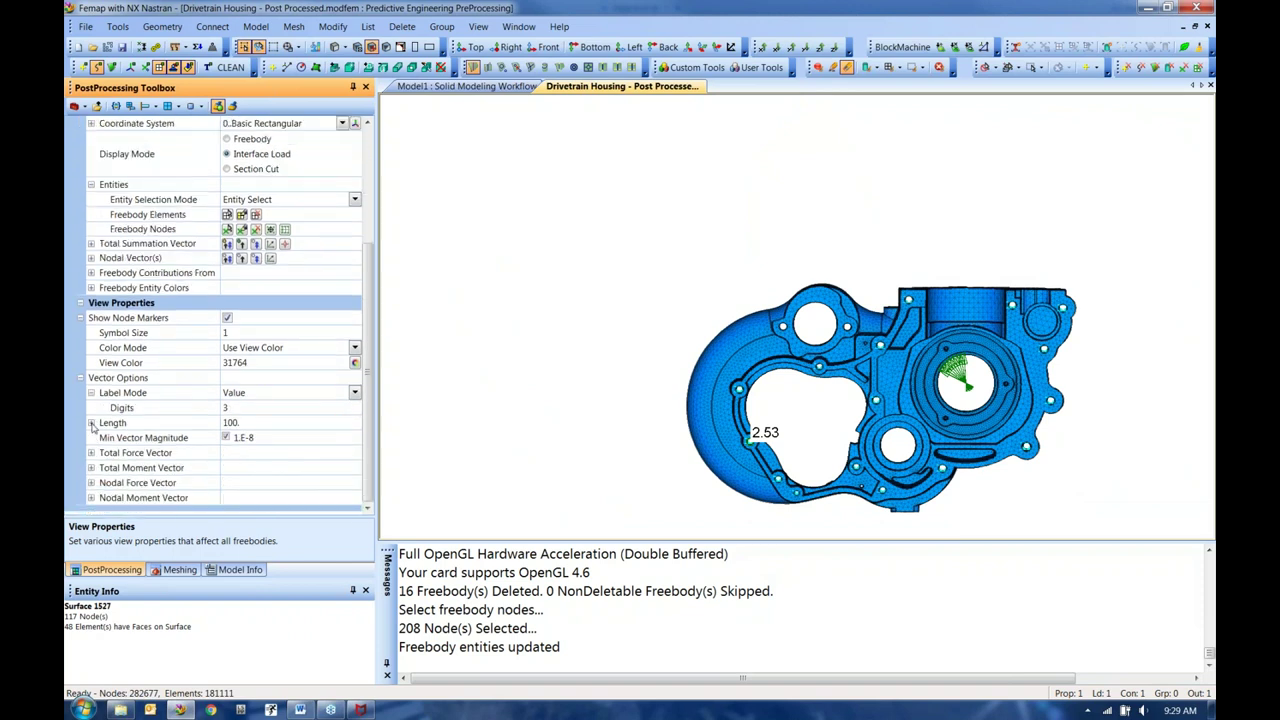
{"action": "left_click", "coordinate": [91, 423]}
{"action": "left_click", "coordinate": [230, 439]}
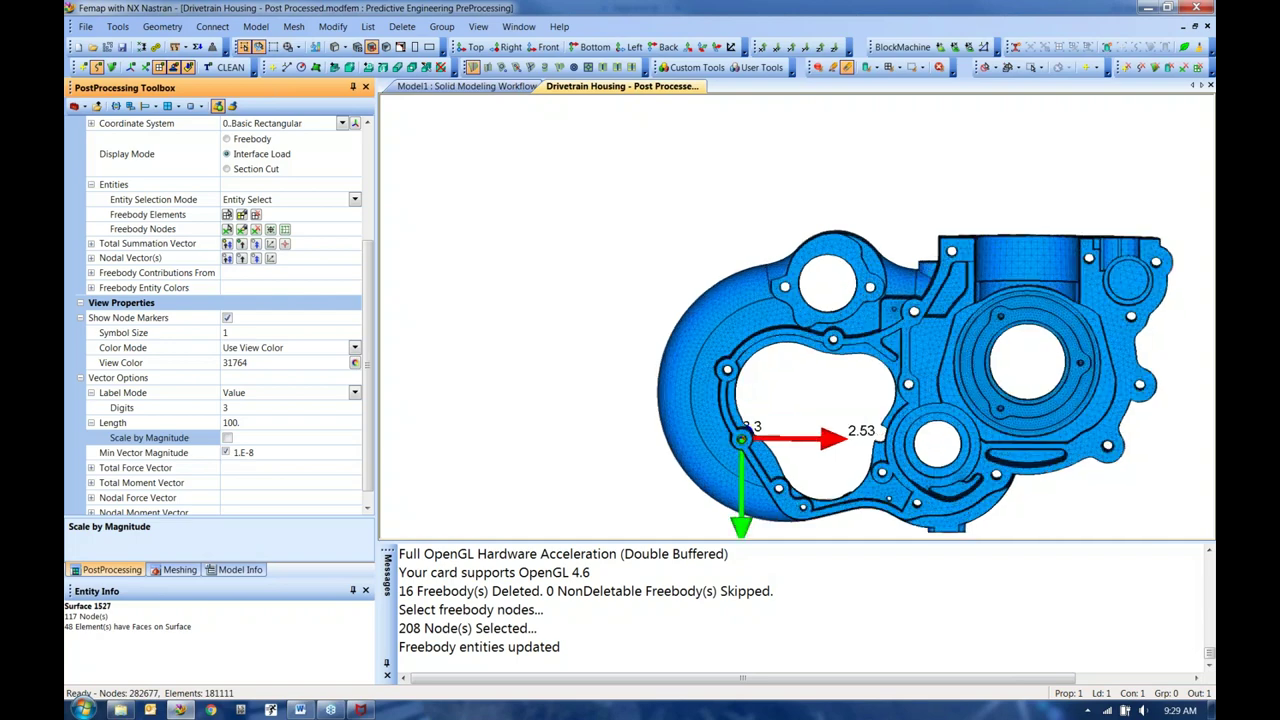
{"action": "middle_click_drag", "start_coordinate": [770, 320], "coordinate": [842, 291]}
Step: Undo the node selection, the new freebody and the deletion of the original freebodies
{"action": "key", "text": "ctrl+z"}
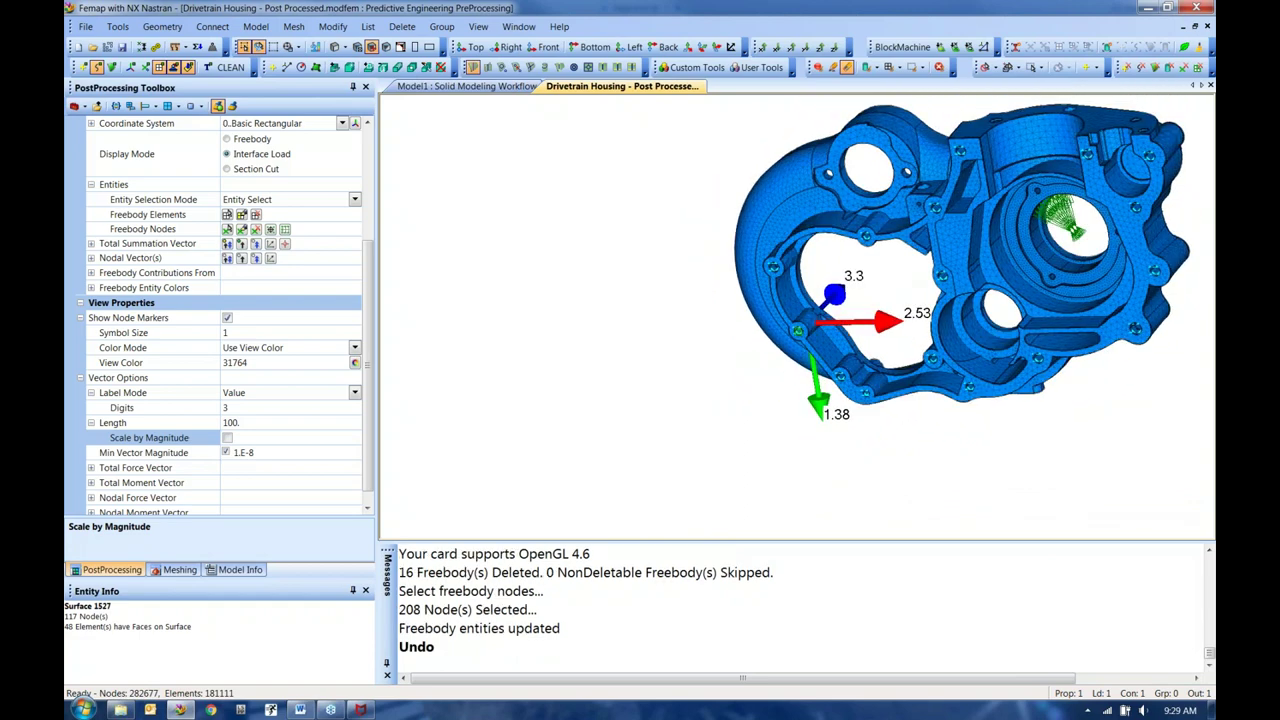
{"action": "key", "text": "ctrl+z"}
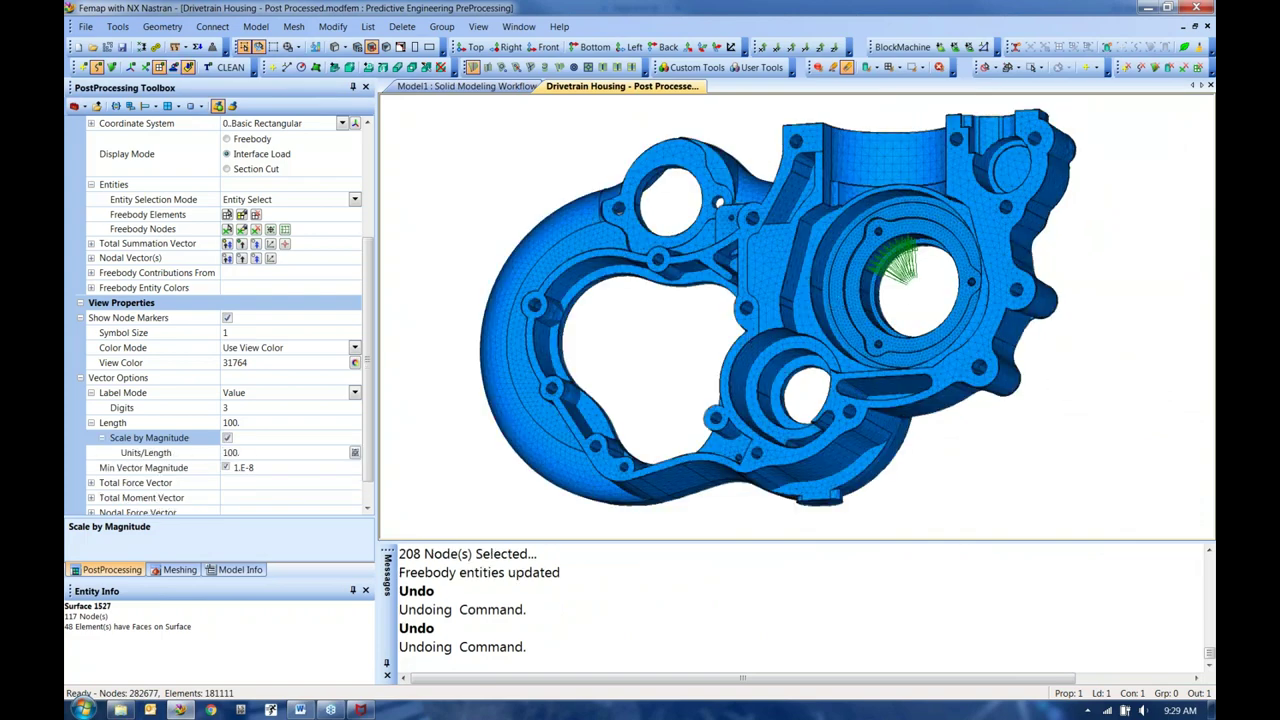
{"action": "key", "text": "ctrl+z"}
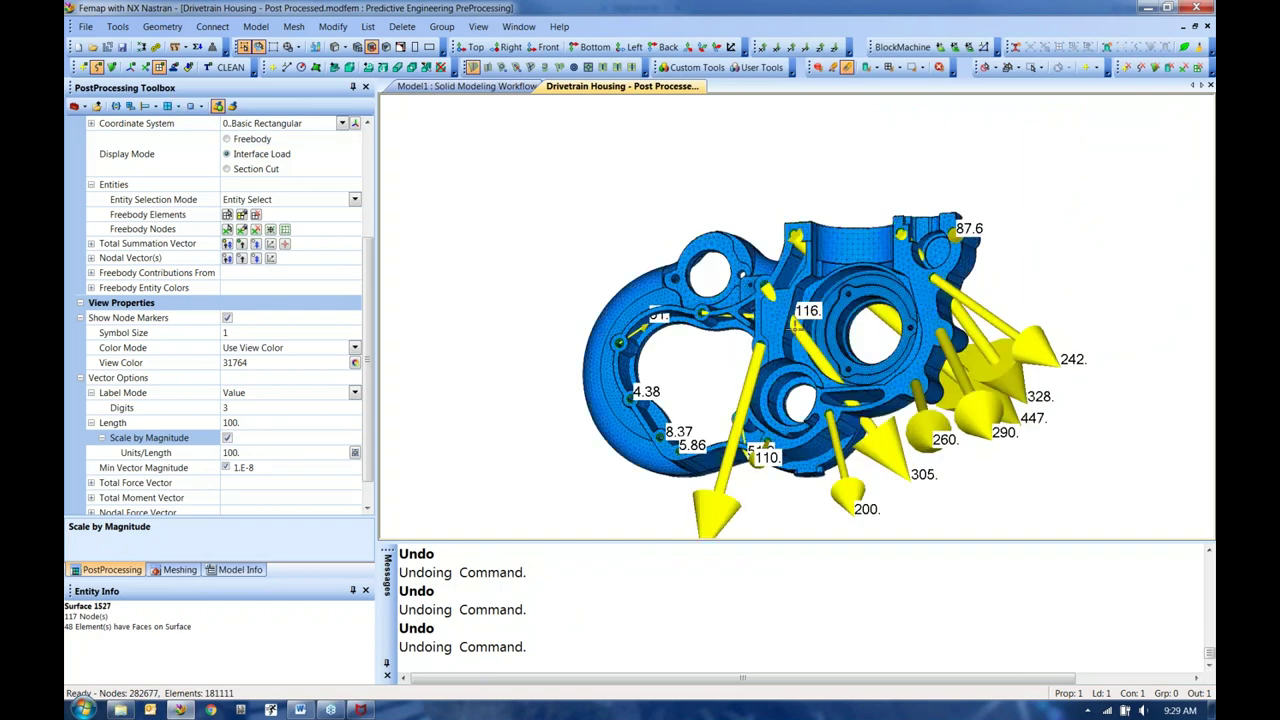
Step: Display the housing as a wireframe and examine the reaction force vectors at the bolt holes
{"action": "scroll", "coordinate": [849, 370], "scroll_direction": "up", "scroll_amount": 5}
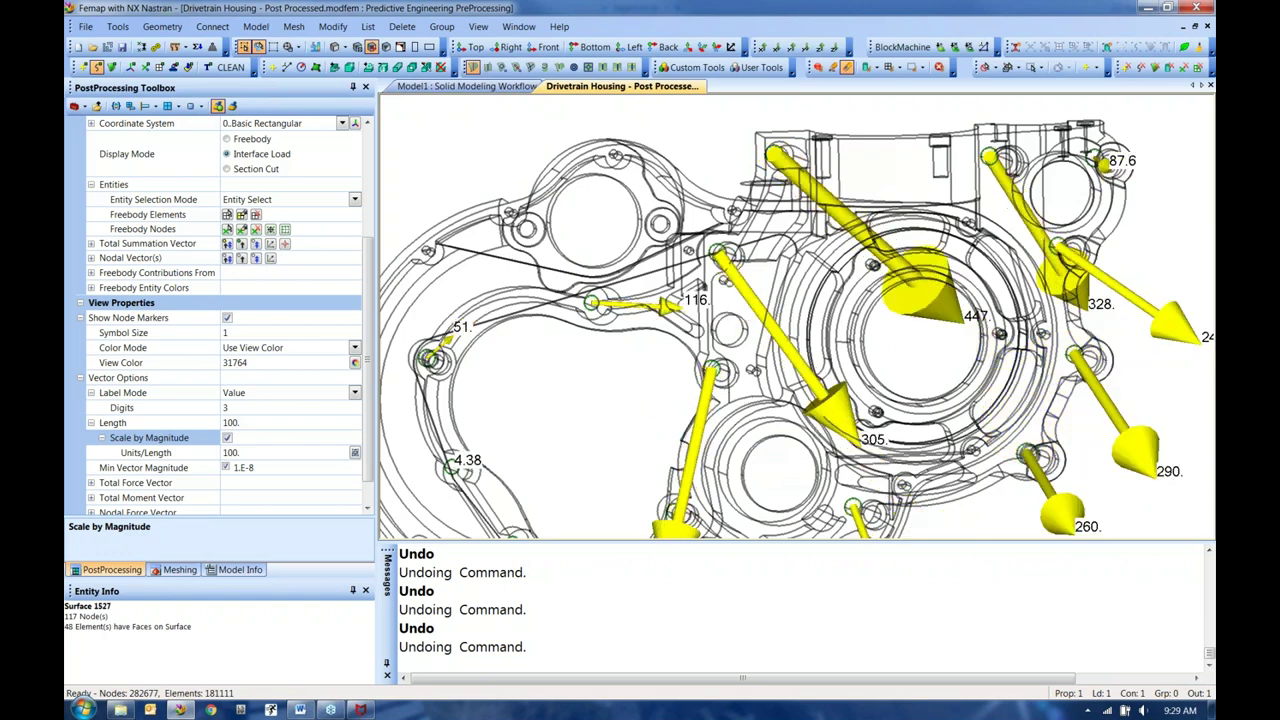
{"action": "scroll", "coordinate": [790, 428], "scroll_direction": "down", "scroll_amount": 3}
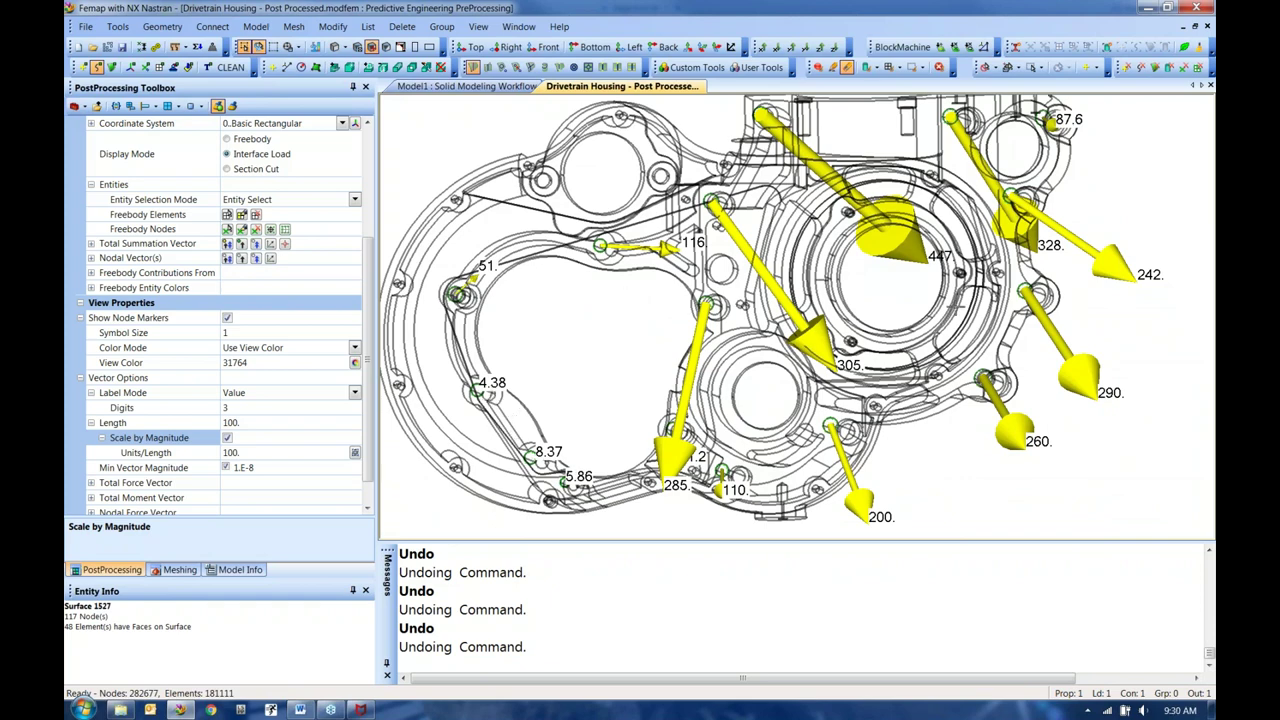
{"action": "middle_click_drag", "start_coordinate": [898, 347], "coordinate": [819, 322]}
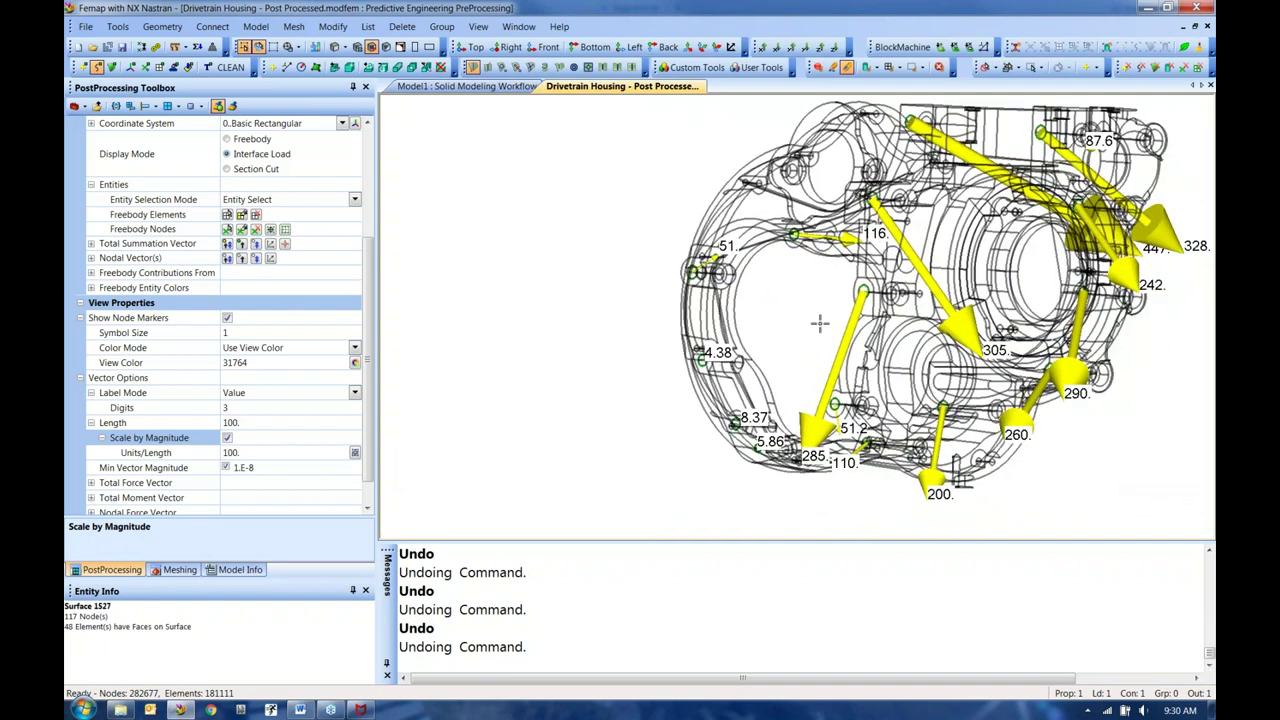
Step: Display the active freebody's total summation vector as components and view the wireframe housing from the opposite side
{"action": "left_click", "coordinate": [271, 247]}
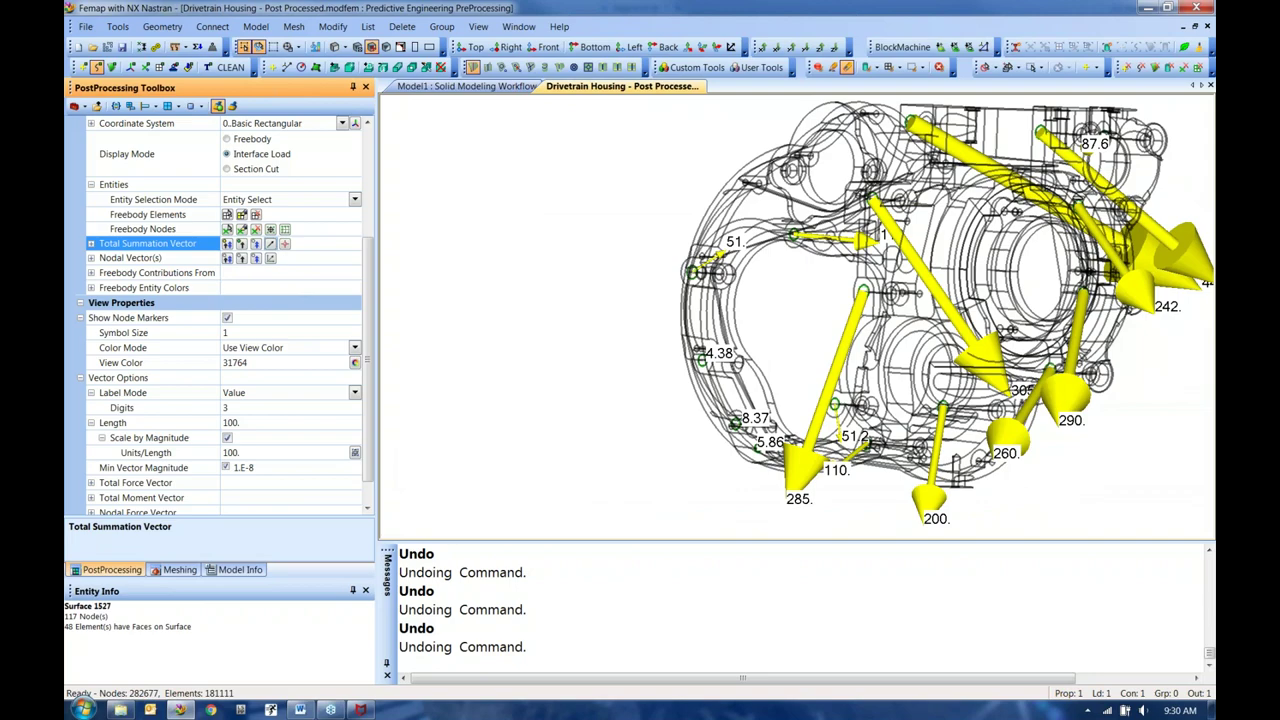
{"action": "left_click", "coordinate": [284, 244]}
{"action": "middle_click_drag", "start_coordinate": [815, 240], "coordinate": [1135, 248]}
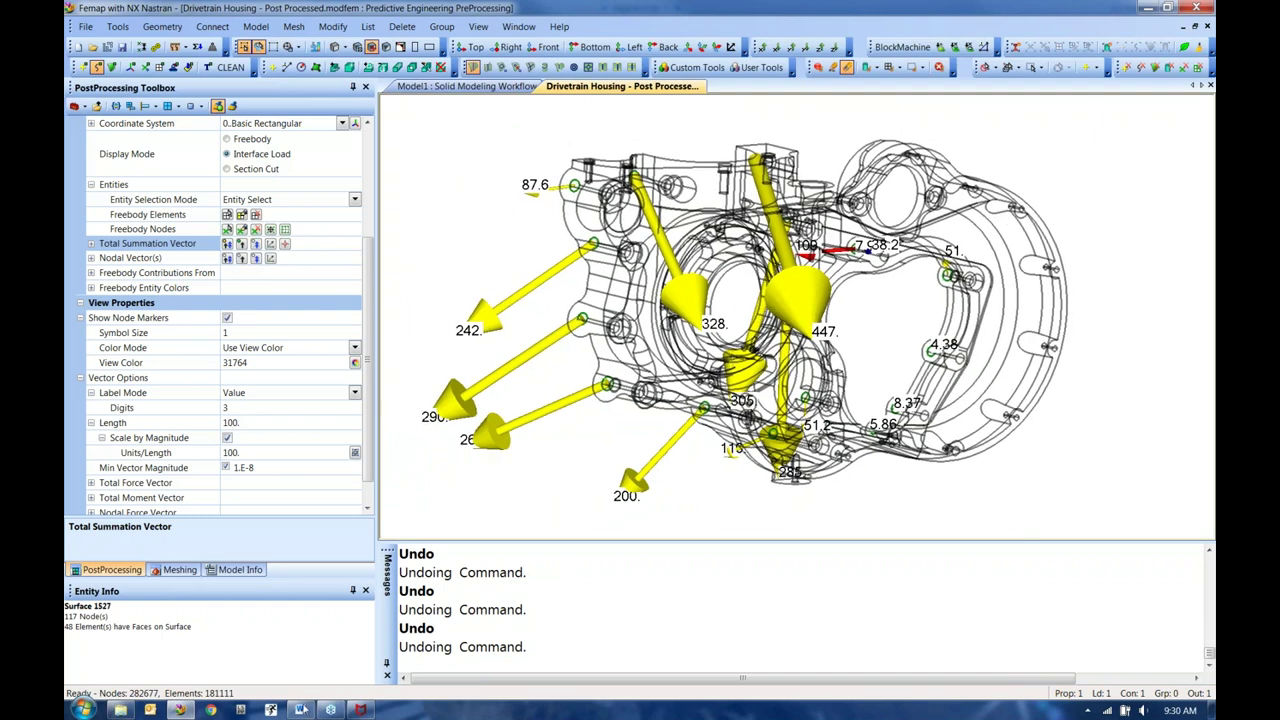
Step: Switch to the FEMAP Solid Modeling Workflow document in Word and go forward to the Boundary Conditions section on page 19
{"action": "left_click", "coordinate": [300, 709]}
{"action": "scroll", "coordinate": [1000, 337], "scroll_direction": "down", "scroll_amount": 5}
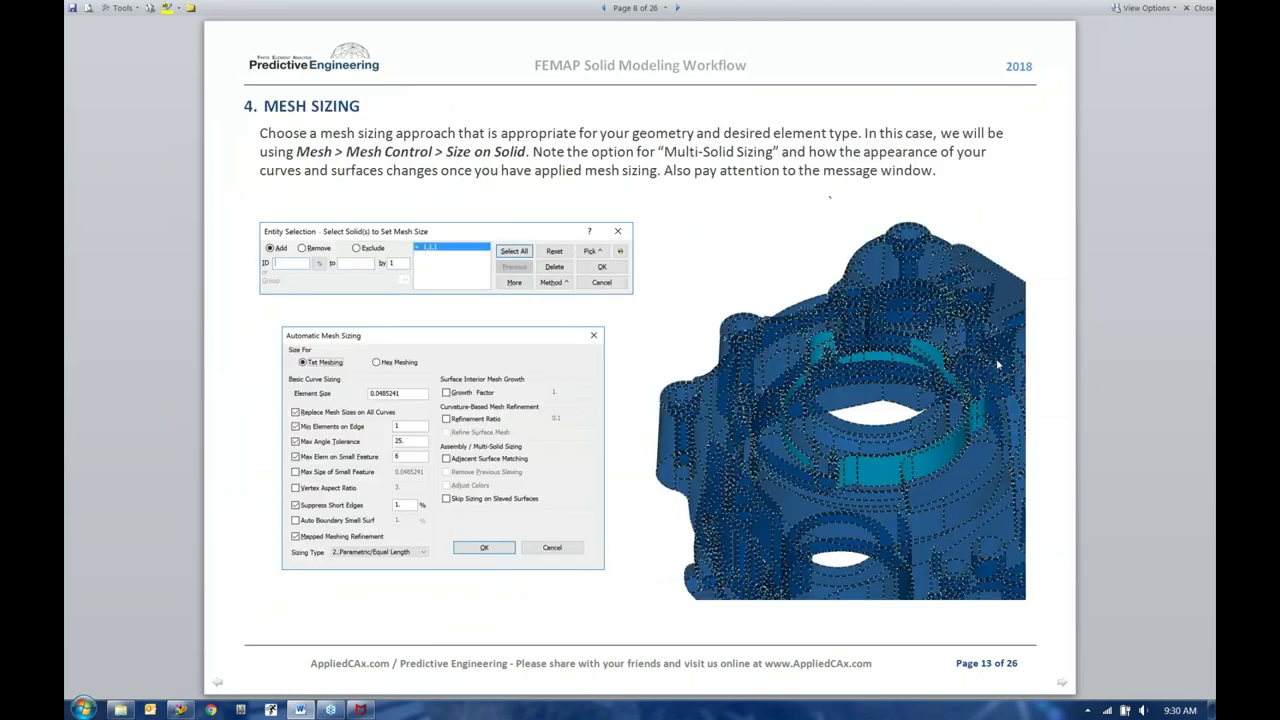
{"action": "scroll", "coordinate": [997, 365], "scroll_direction": "down", "scroll_amount": 3}
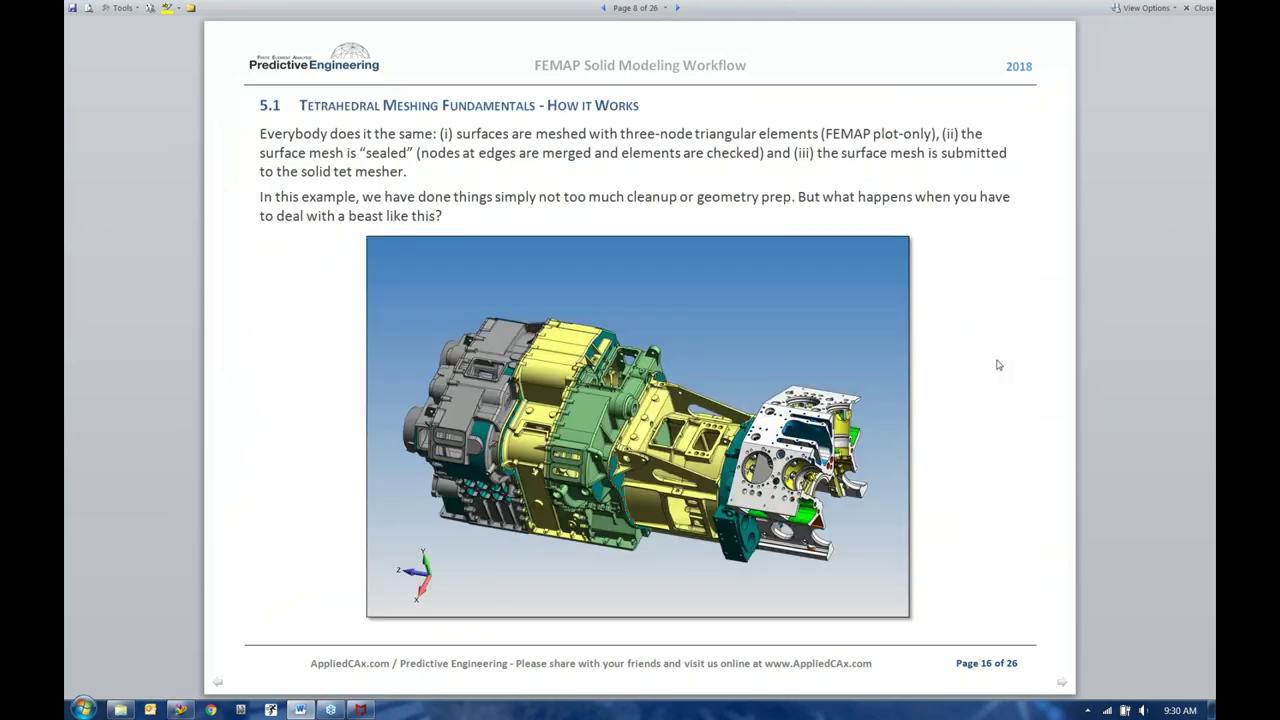
{"action": "scroll", "coordinate": [997, 365], "scroll_direction": "down", "scroll_amount": 2}
{"action": "scroll", "coordinate": [997, 365], "scroll_direction": "down", "scroll_amount": 1}
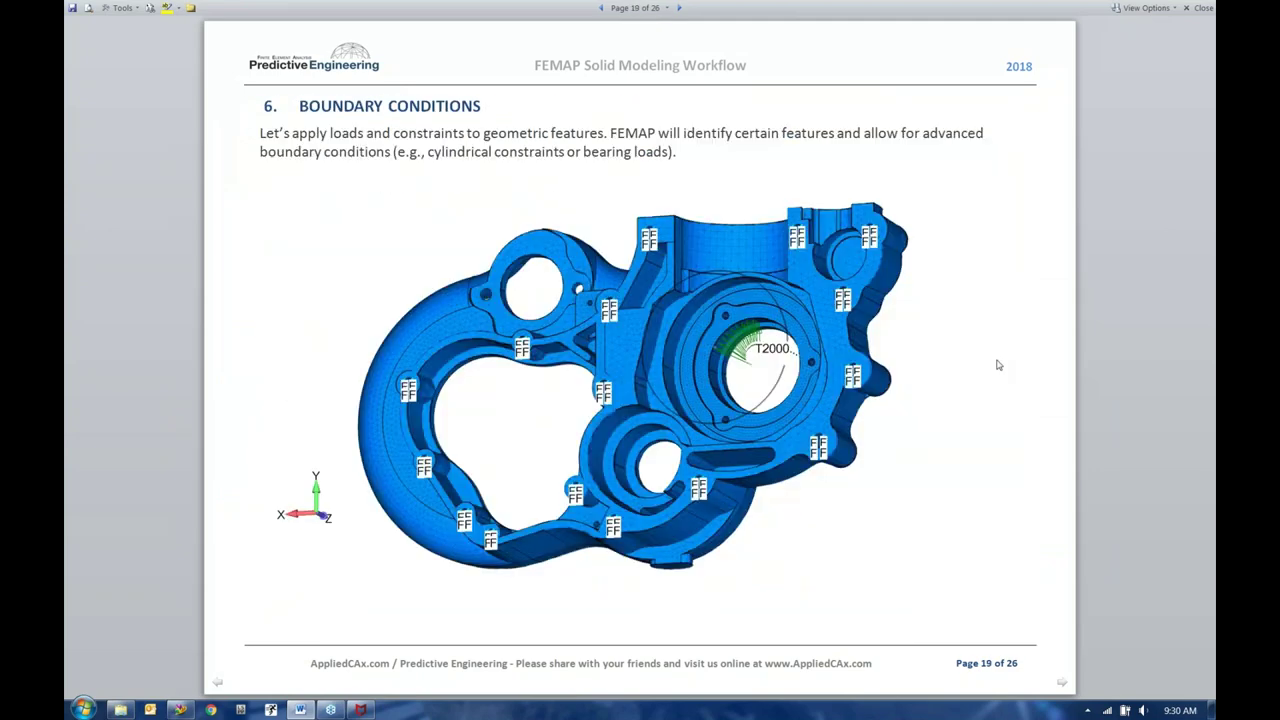
Step: Read the Application Programming Interface section on page 20 and page on through the document to the closing page 26
{"action": "scroll", "coordinate": [997, 365], "scroll_direction": "down", "scroll_amount": 1}
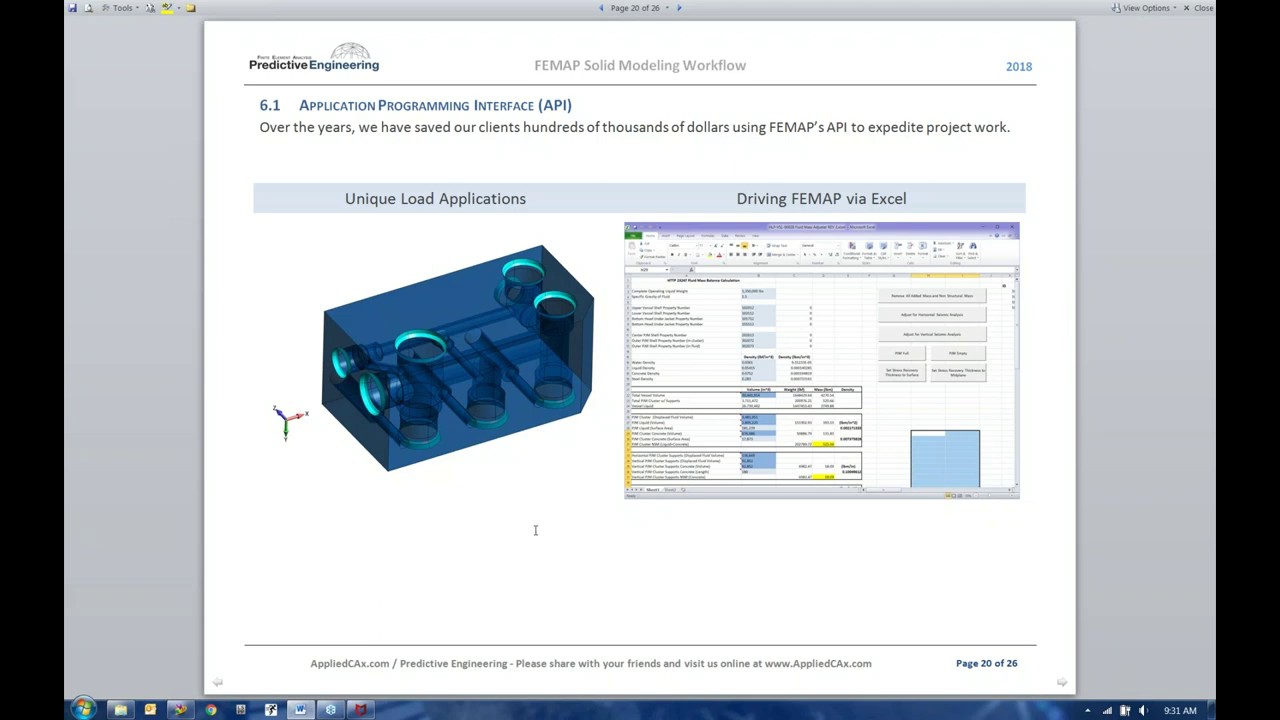
{"action": "key", "text": "Page_Down"}
{"action": "key", "text": "Page_Down"}
{"action": "key", "text": "Page_Down"}
{"action": "key", "text": "Page_Down"}
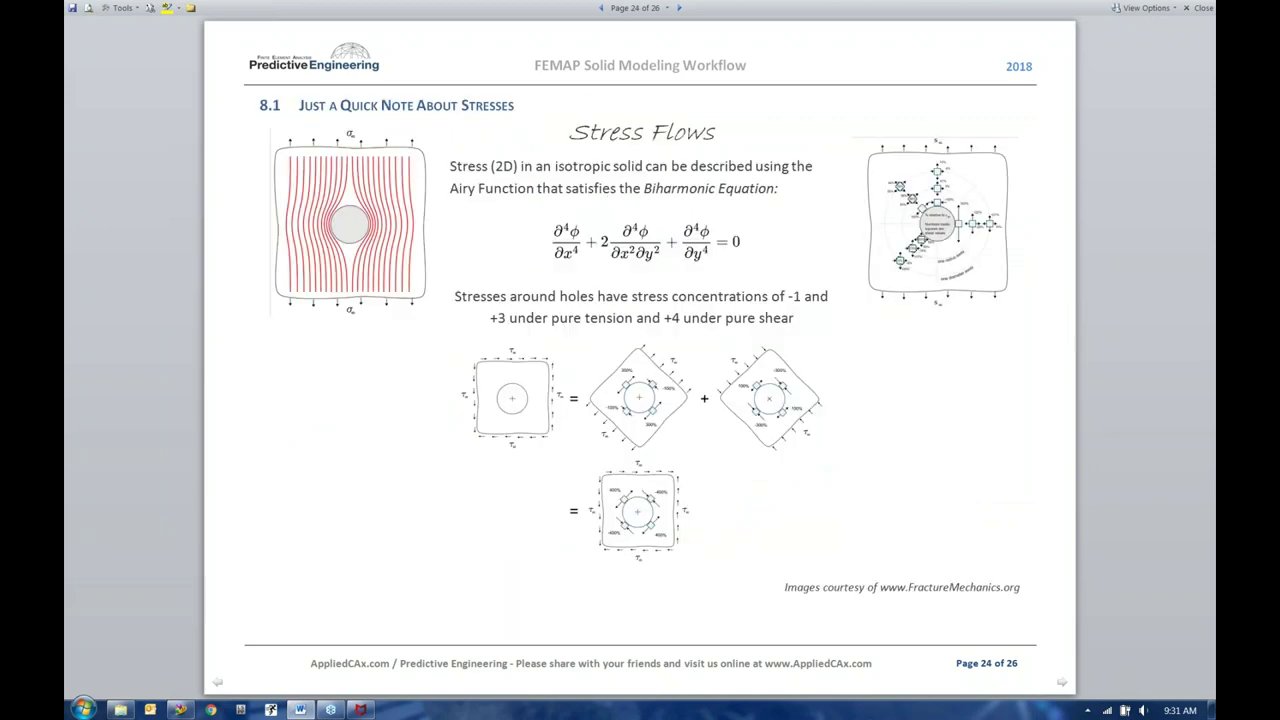
{"action": "key", "text": "Page_Down"}
{"action": "key", "text": "Page_Down"}
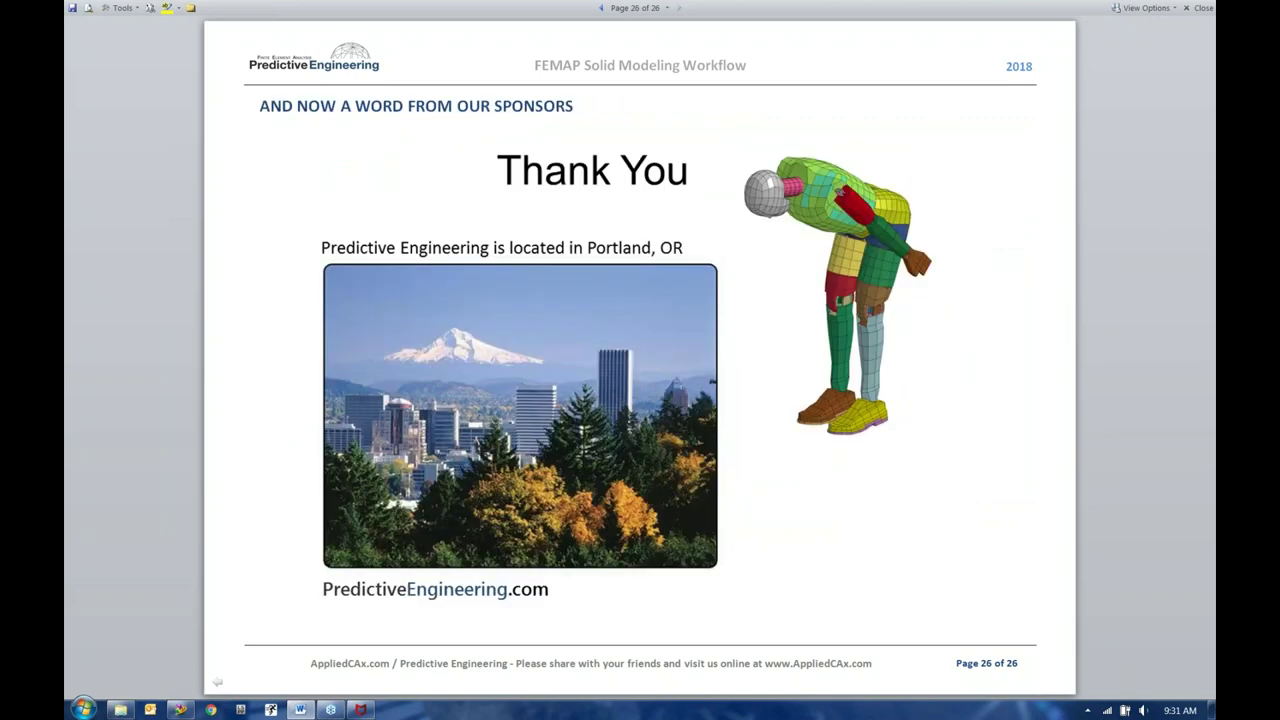